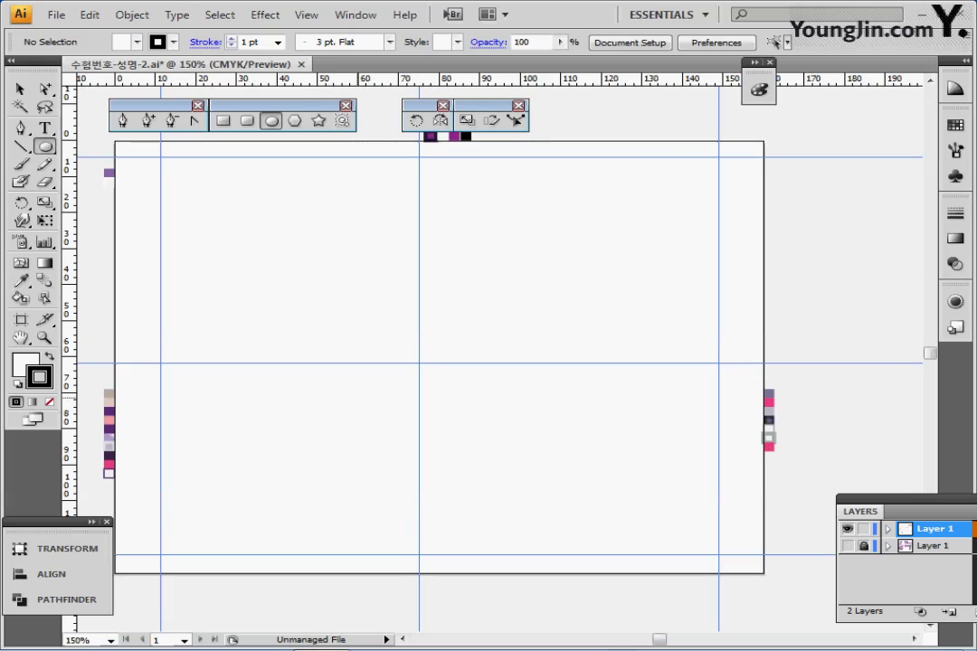
# Step: Create an ellipse 7 mm wide and 37 mm high and position it just below the upper horizontal guide, near the left vertical guide
pyautogui.keyDown('ctrl'); pyautogui.click(334, 291); pyautogui.keyUp('ctrl')
pyautogui.moveTo(411, 314); pyautogui.dragTo(310, 268)
pyautogui.hotkey('ctrl', '=')
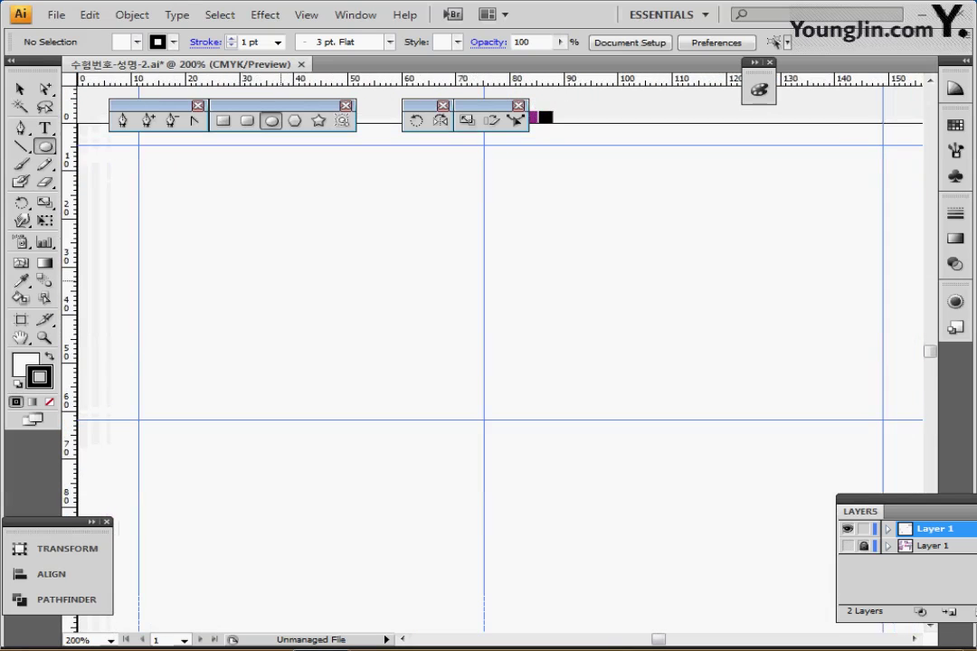
pyautogui.moveTo(237, 276); pyautogui.dragTo(224, 278)
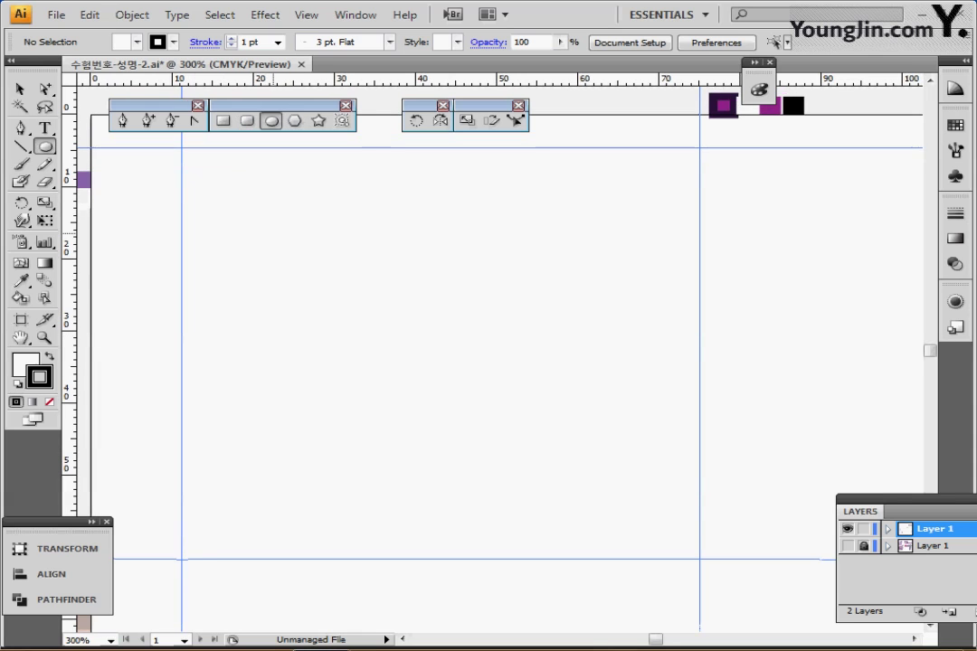
pyautogui.click(273, 234)
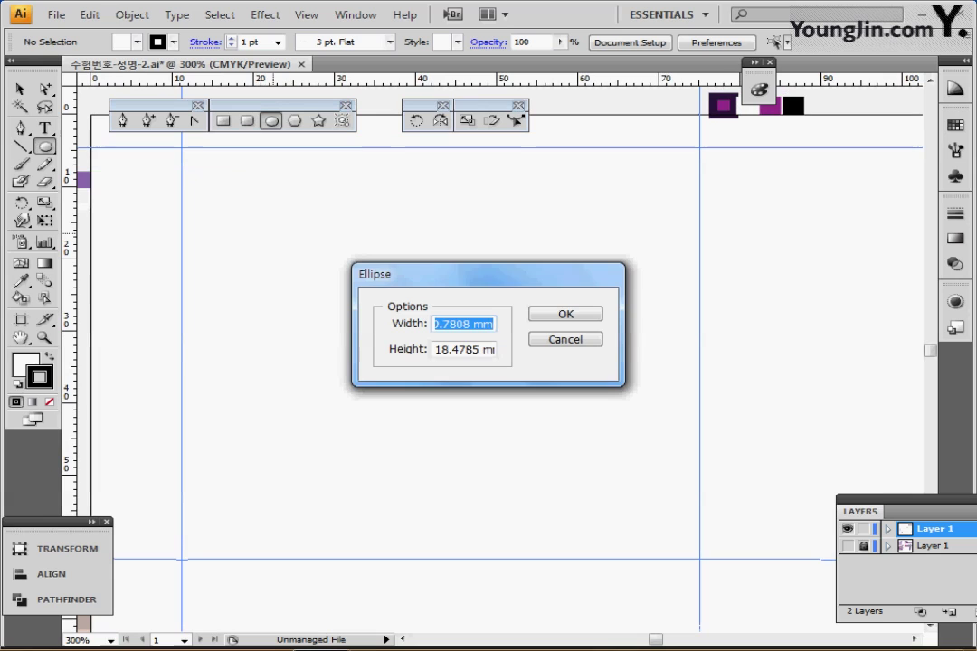
pyautogui.write('7')
pyautogui.press('Tab')
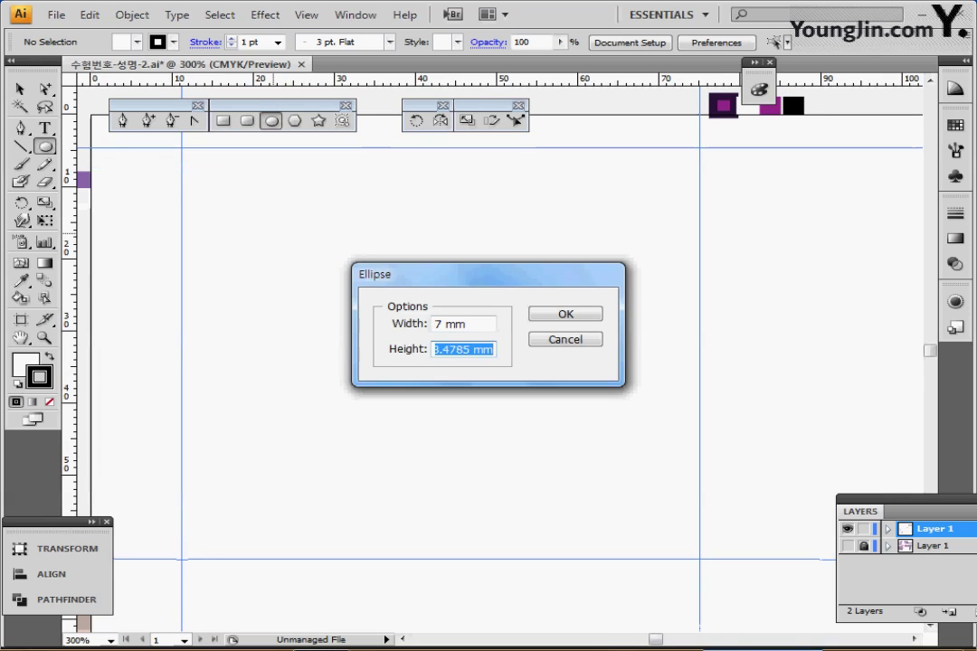
pyautogui.write('37')
pyautogui.press('Return')
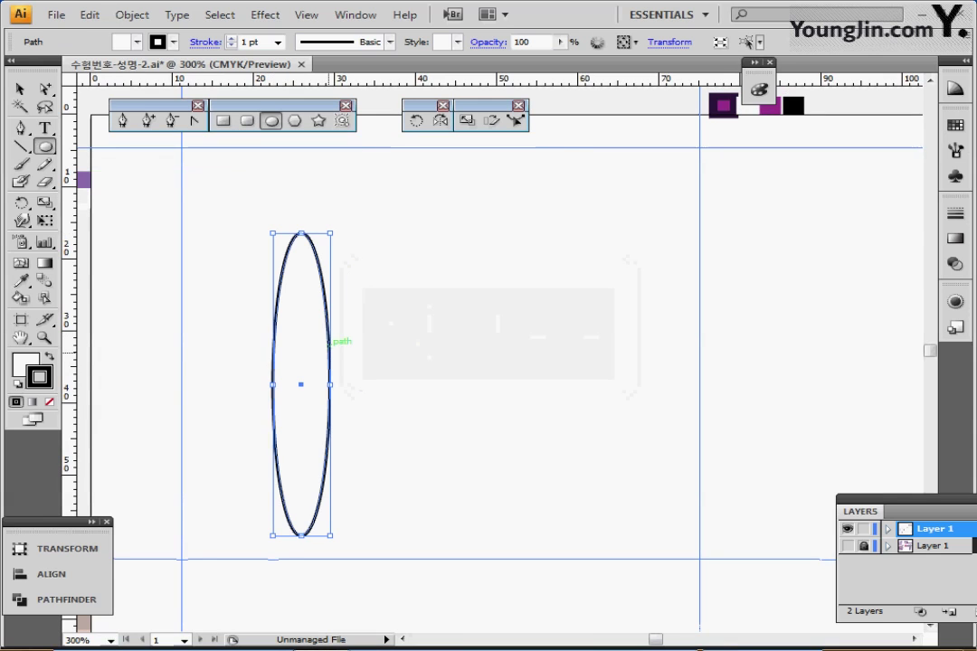
pyautogui.moveTo(304, 394); pyautogui.dragTo(318, 342)
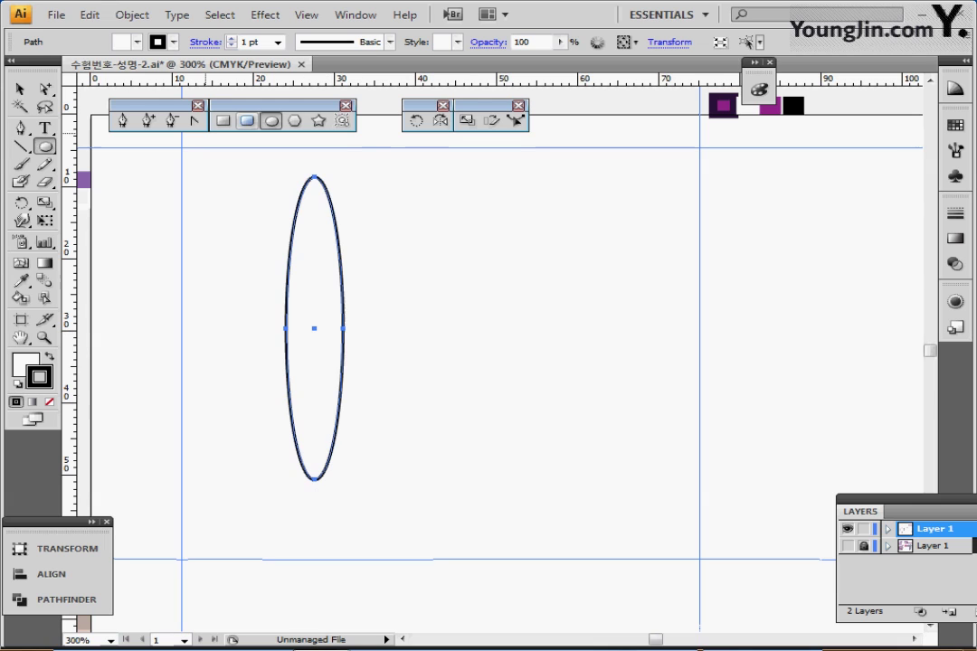
# Step: Draw a tall rectangle covering the right half of the long ellipse, its left edge on the ellipse's vertical centre line
pyautogui.press('m')
pyautogui.moveTo(314, 167); pyautogui.dragTo(376, 489)
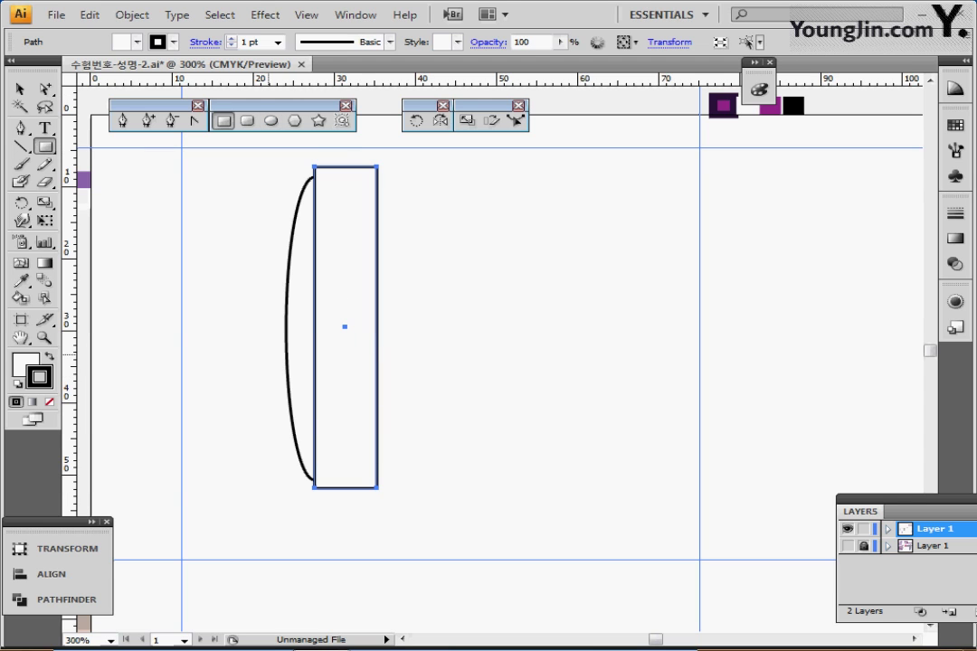
# Step: Draw a smaller upright ellipse overlapping the lower left edge of the long ellipse and remove its fill
pyautogui.moveTo(250, 353); pyautogui.dragTo(294, 469)
pyautogui.click(271, 120)
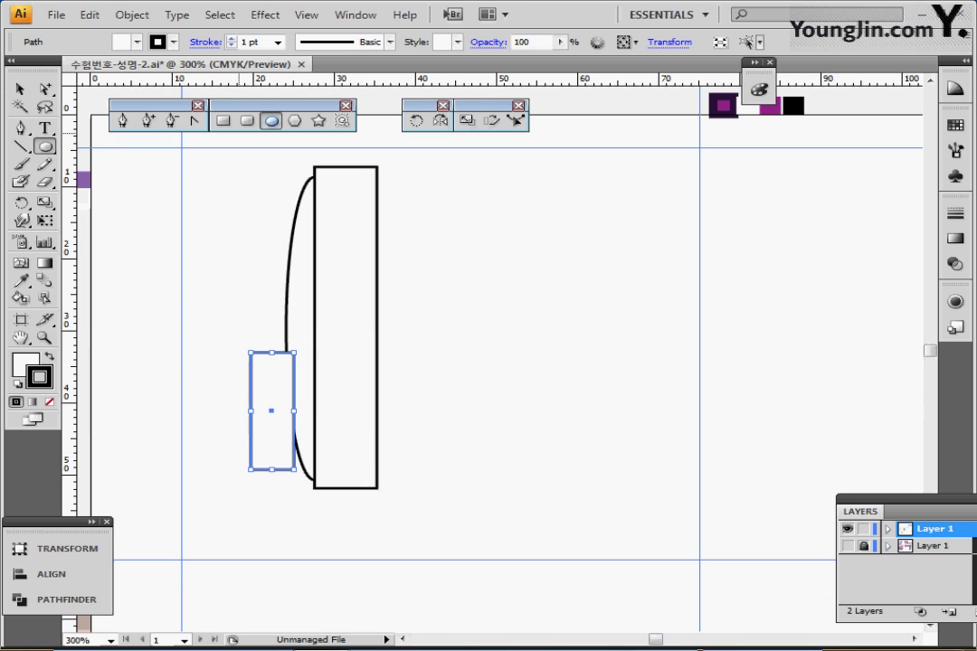
pyautogui.hotkey('ctrl', 'z')
pyautogui.moveTo(250, 344); pyautogui.dragTo(318, 489)
pyautogui.moveTo(276, 419); pyautogui.dragTo(261, 409)
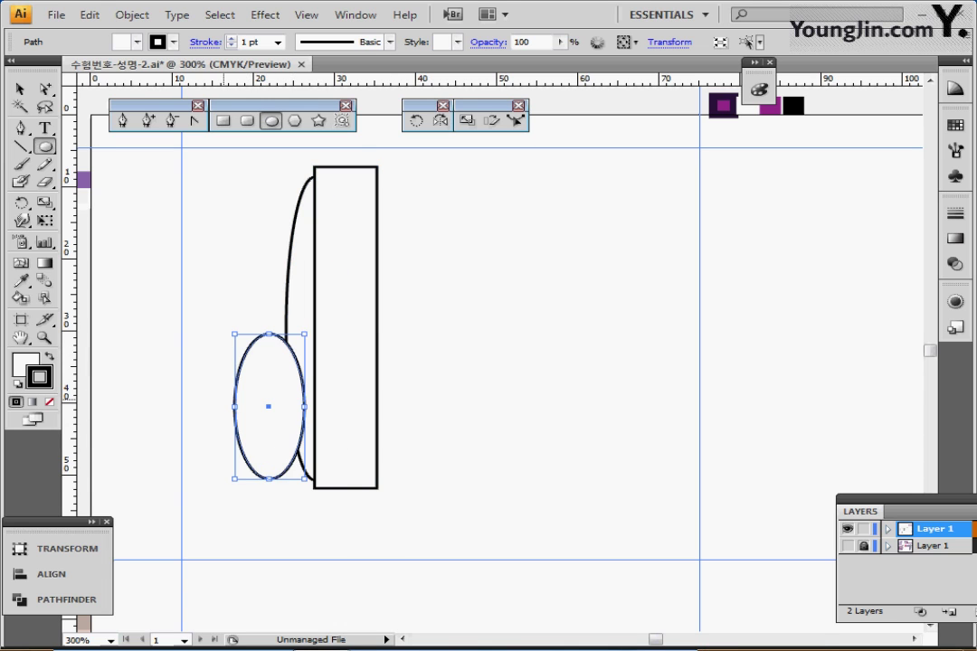
pyautogui.click(25, 365)
pyautogui.click(49, 401)
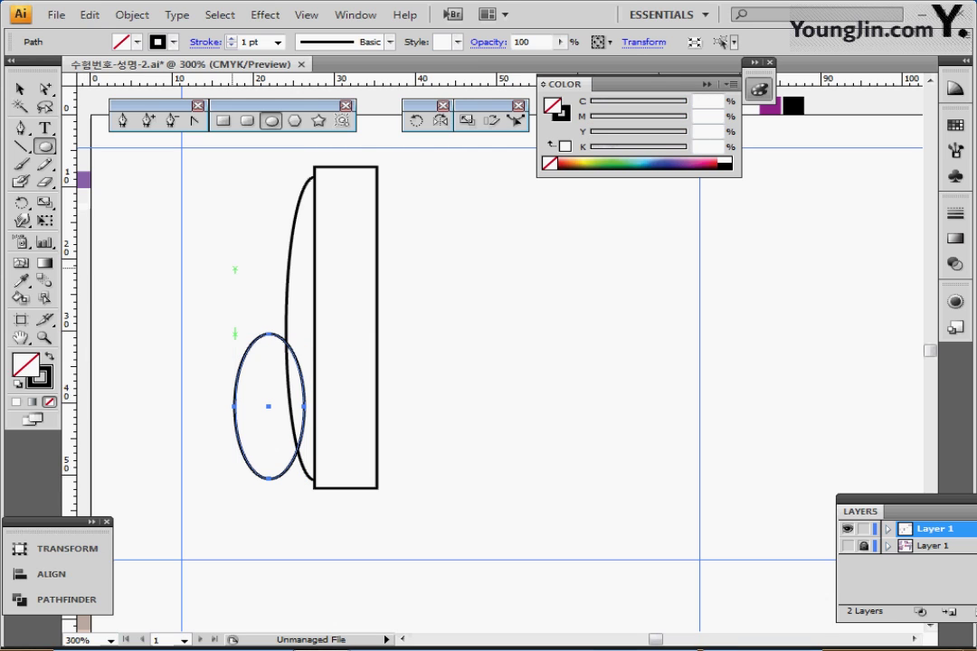
# Step: Tilt the small left ellipse slightly clockwise and nudge it to the right
pyautogui.moveTo(633, 83); pyautogui.dragTo(839, 74)
pyautogui.press('ctrl')
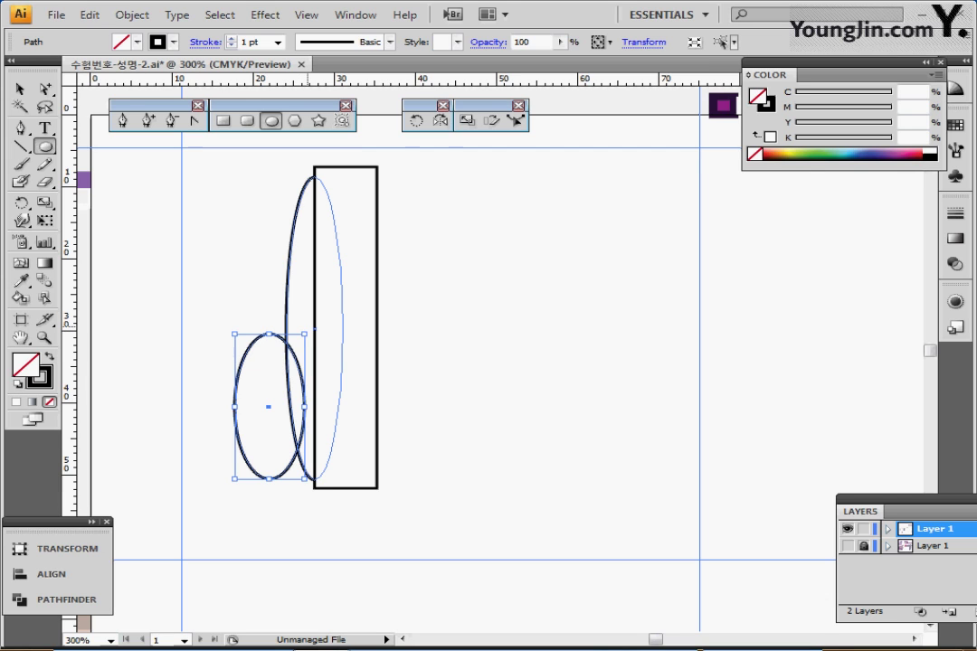
pyautogui.moveTo(310, 327); pyautogui.dragTo(317, 338)
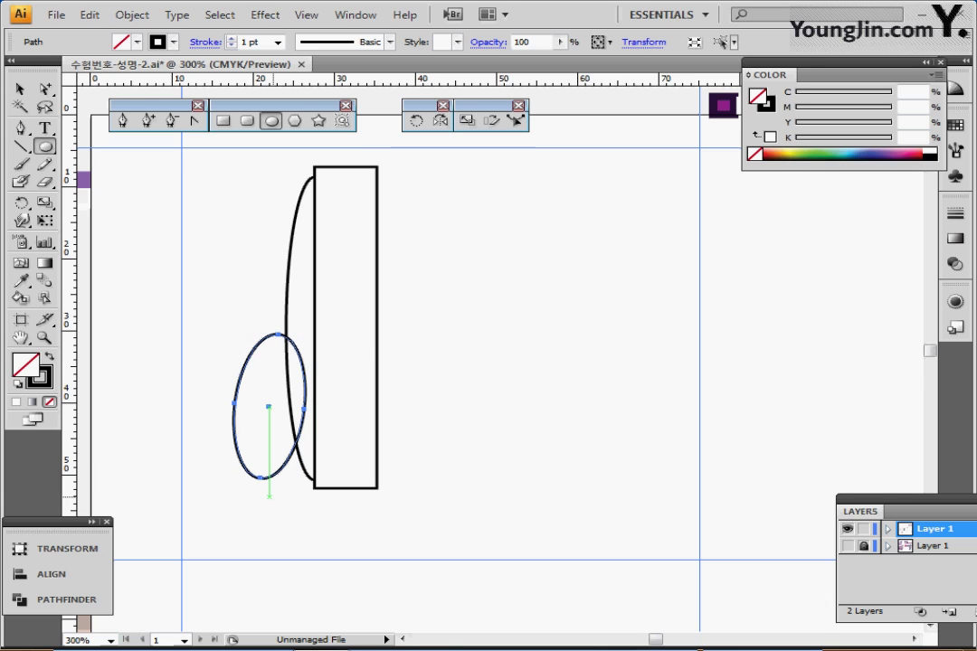
pyautogui.press('Right')
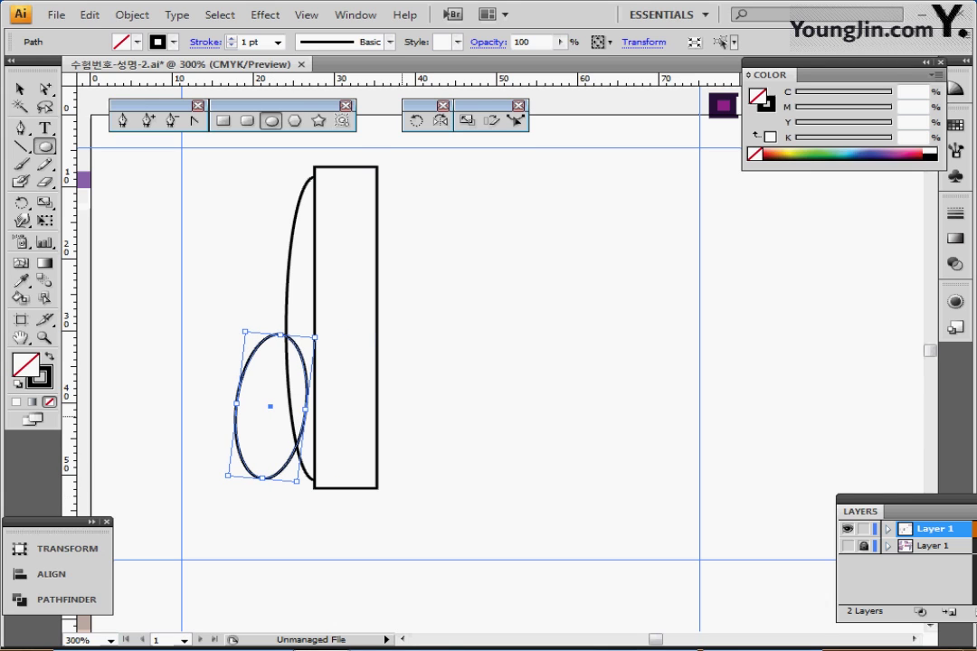
# Step: Draw another unfilled ellipse over the rectangle's lower right corner and remove the rectangle's fill
pyautogui.moveTo(330, 355)
pyautogui.mouseDown()
pyautogui.moveTo(418, 489)
pyautogui.moveTo(409, 514)
pyautogui.moveTo(420, 527)
pyautogui.mouseUp()
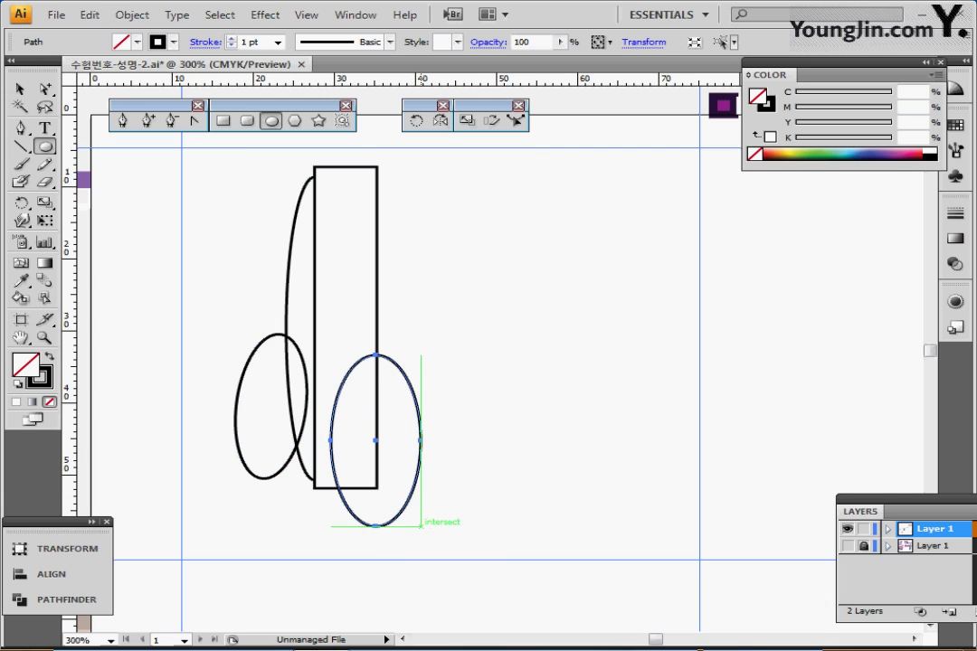
pyautogui.keyDown('ctrl'); pyautogui.click(377, 270); pyautogui.keyUp('ctrl')
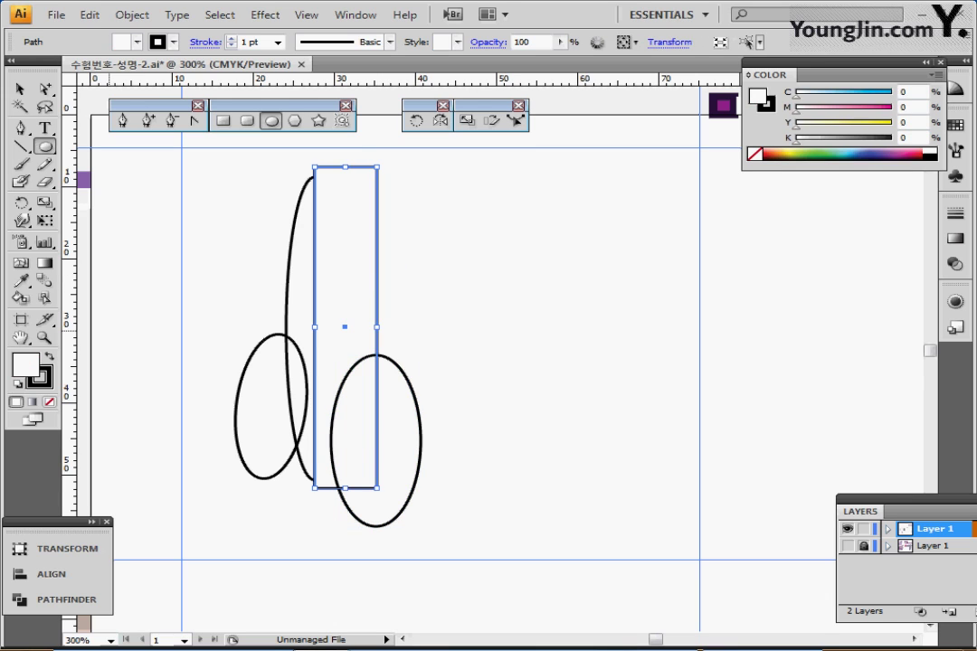
pyautogui.click(50, 402)
pyautogui.keyDown('ctrl'); pyautogui.click(468, 372); pyautogui.keyUp('ctrl')
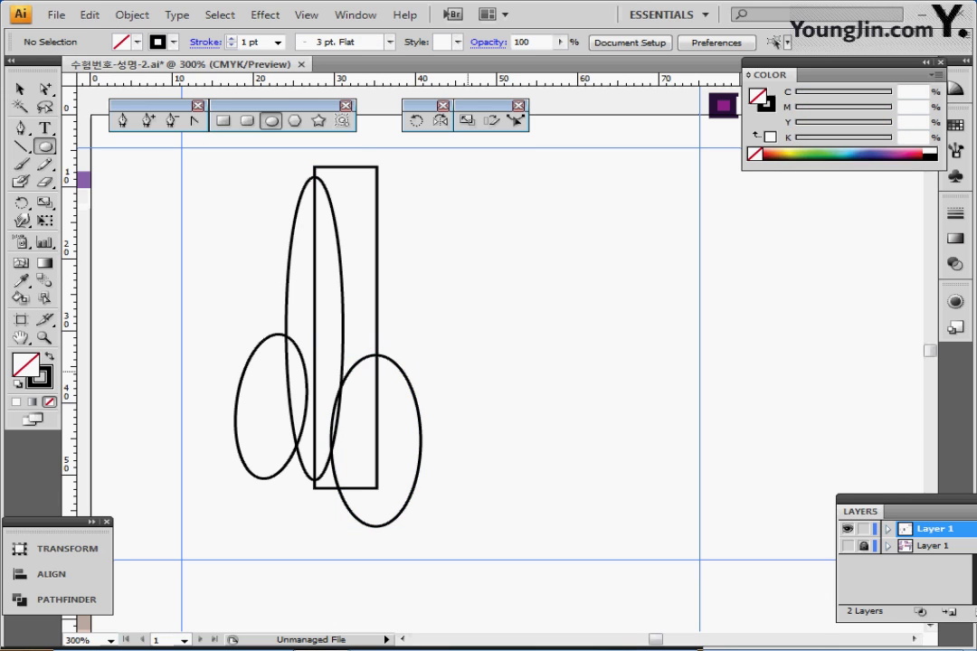
# Step: Nudge the lower right ellipse left so it overlaps the long ellipse more, and tilt it slightly counterclockwise
pyautogui.keyDown('ctrl'); pyautogui.click(420, 434); pyautogui.keyUp('ctrl')
pyautogui.press('Left')
pyautogui.press('Left')
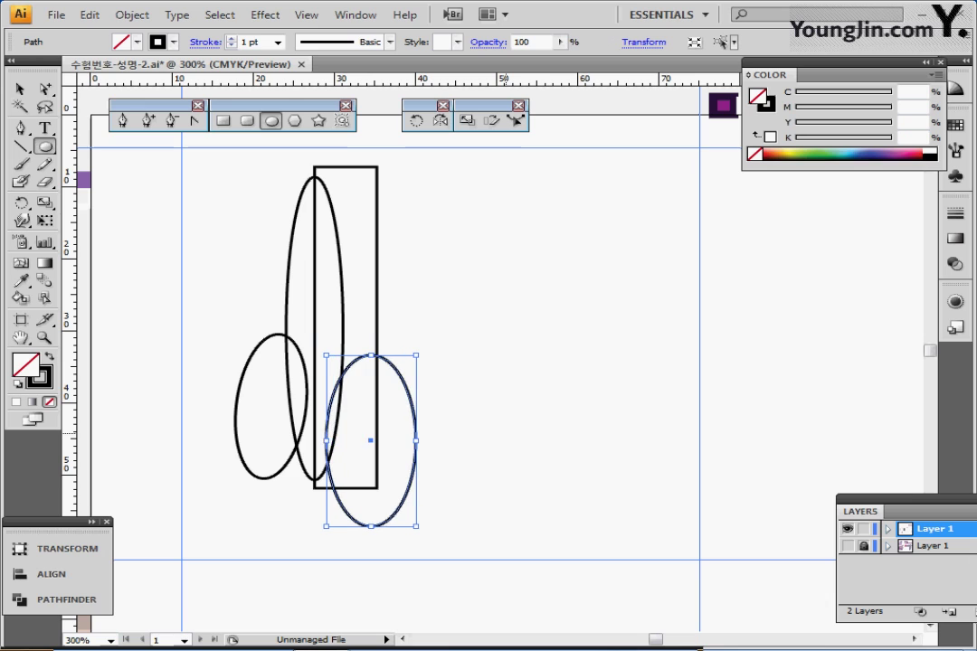
pyautogui.press('Left')
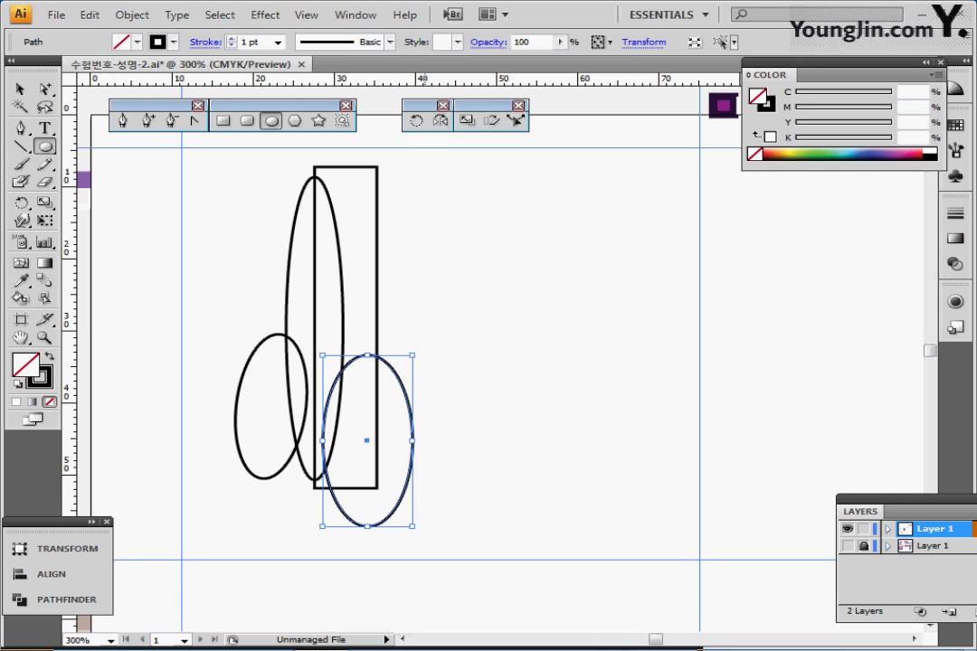
pyautogui.moveTo(418, 532); pyautogui.dragTo(423, 529)
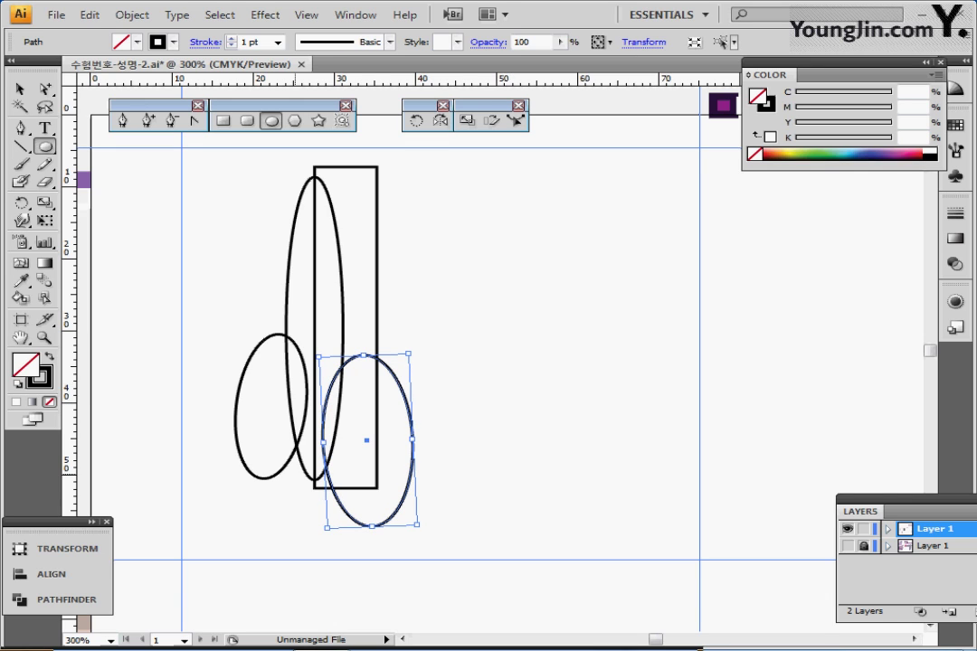
# Step: Shift the small left ellipse down and make it slightly taller
pyautogui.keyDown('ctrl'); pyautogui.click(274, 468); pyautogui.keyUp('ctrl')
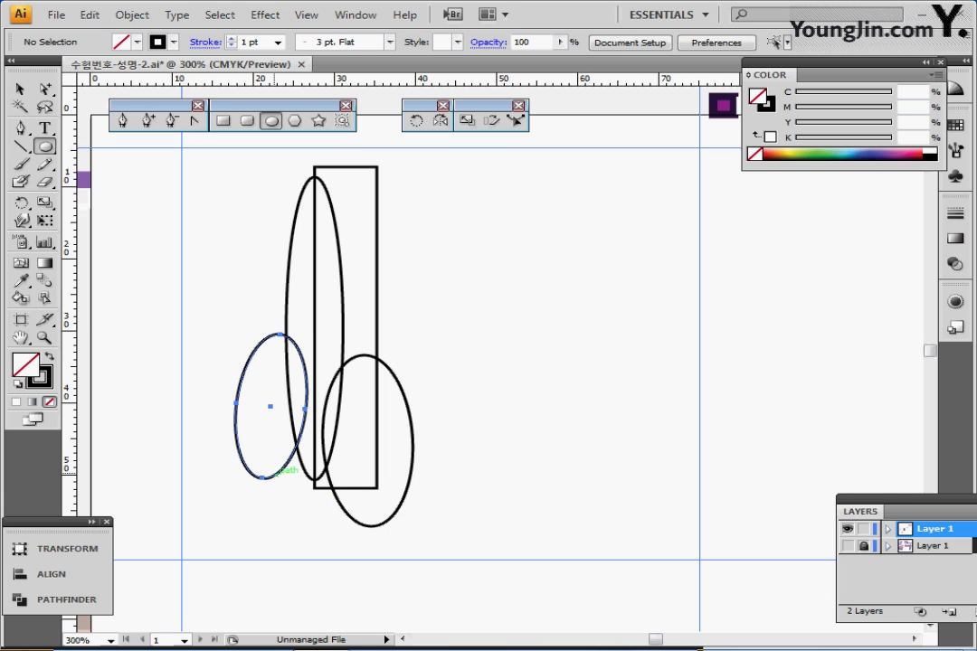
pyautogui.moveTo(274, 479); pyautogui.dragTo(263, 501)
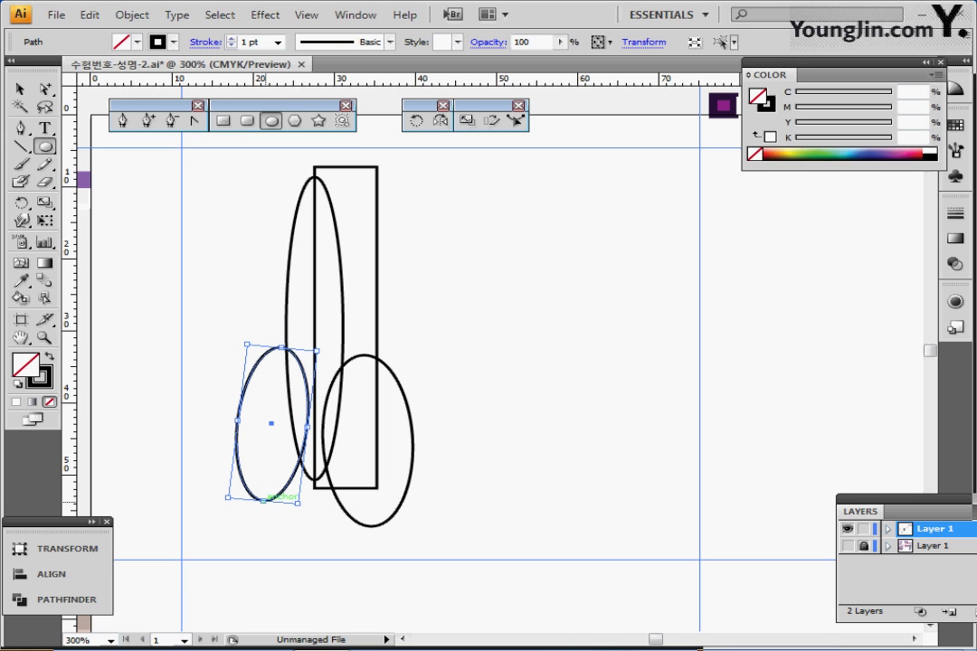
pyautogui.hotkey('ctrl', 'shift', 'a')
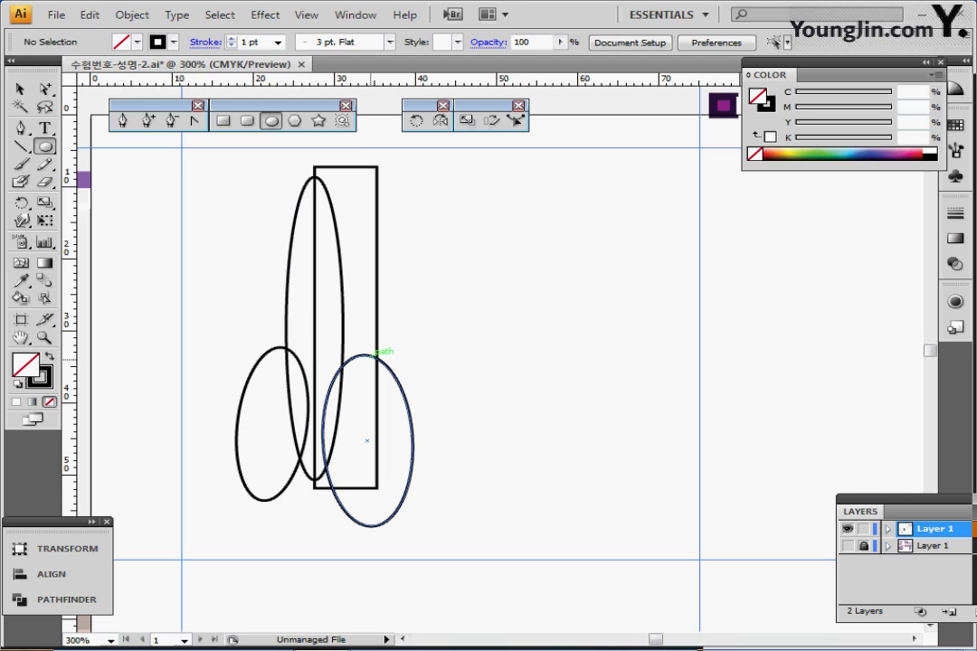
# Step: Reposition the lower right ellipse down and left to leave a narrow neck beside the left ellipse
pyautogui.moveTo(365, 354)
pyautogui.mouseDown()
pyautogui.moveTo(362, 369)
pyautogui.moveTo(364, 356)
pyautogui.mouseUp()
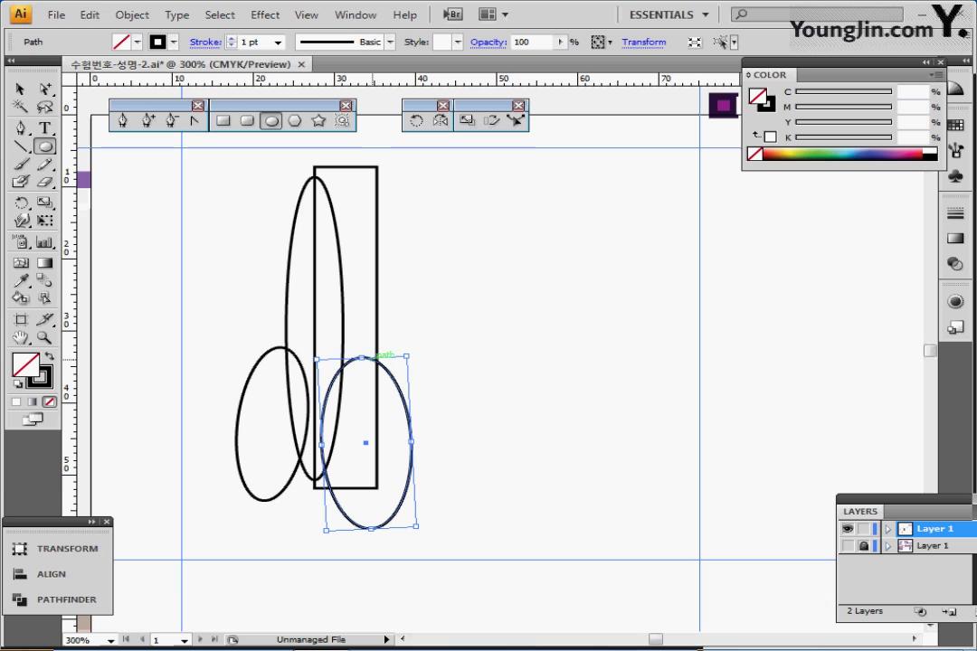
pyautogui.moveTo(373, 357); pyautogui.dragTo(368, 368)
pyautogui.moveTo(271, 387); pyautogui.dragTo(256, 371)
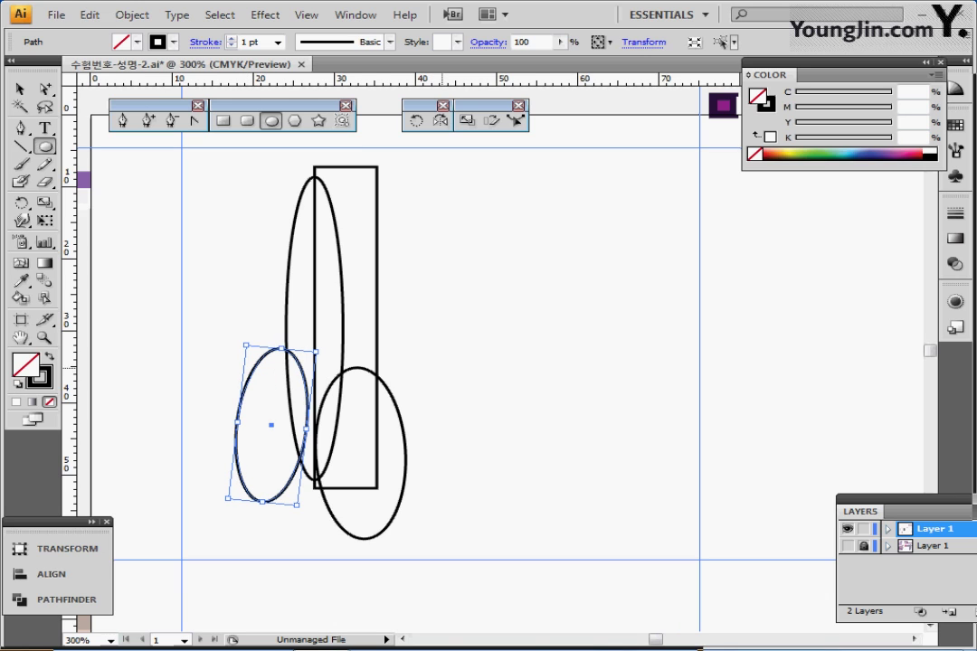
pyautogui.click(401, 450)
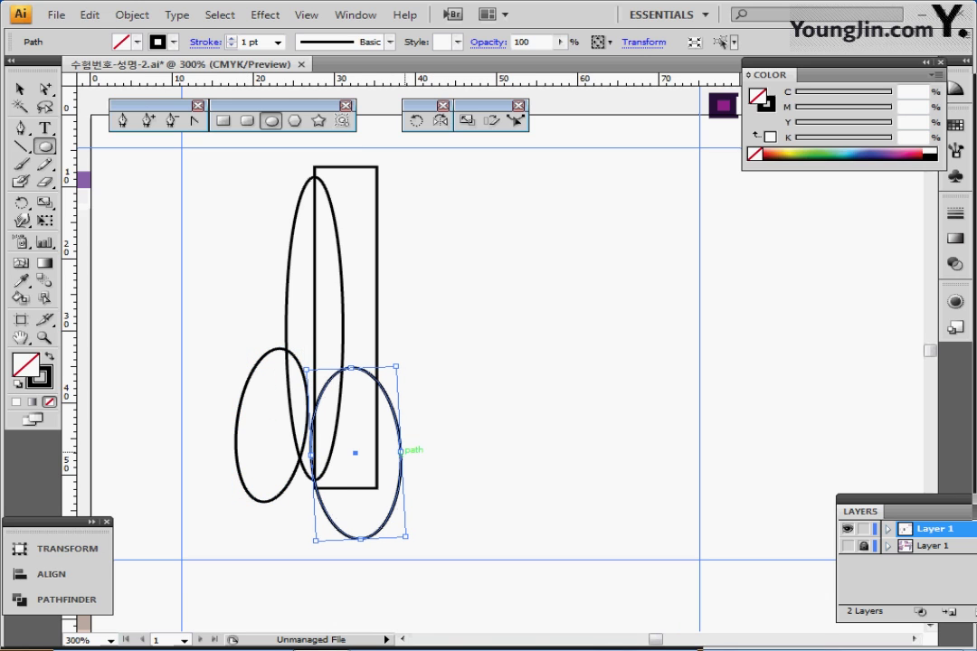
pyautogui.keyDown('ctrl'); pyautogui.click(229, 315); pyautogui.keyUp('ctrl')
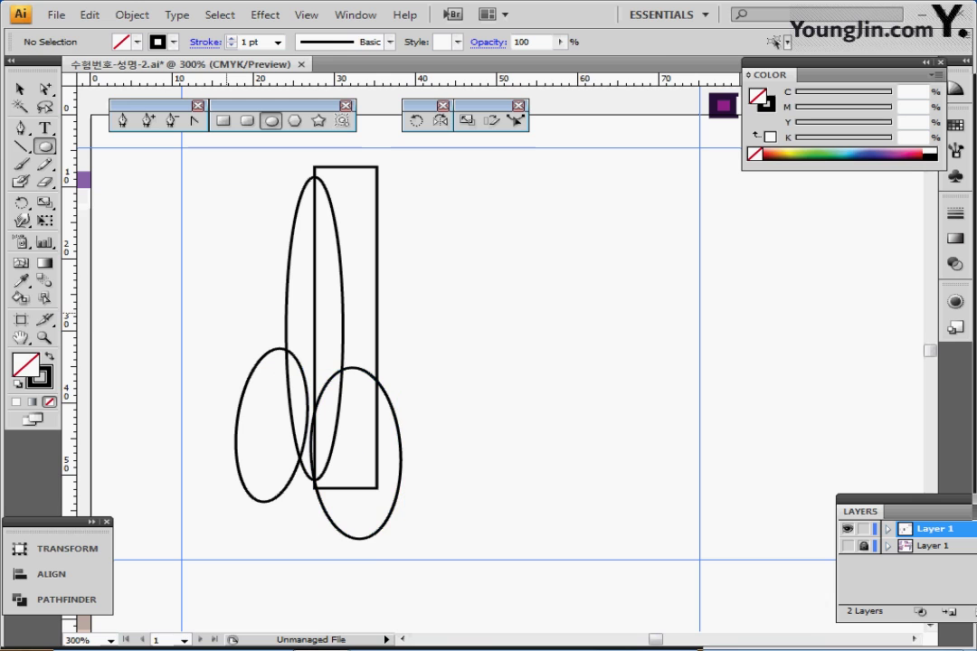
# Step: Subtract the rectangle and both small ellipses from the long ellipse with the Pathfinder to form the blade shape
pyautogui.moveTo(223, 244); pyautogui.dragTo(432, 472)
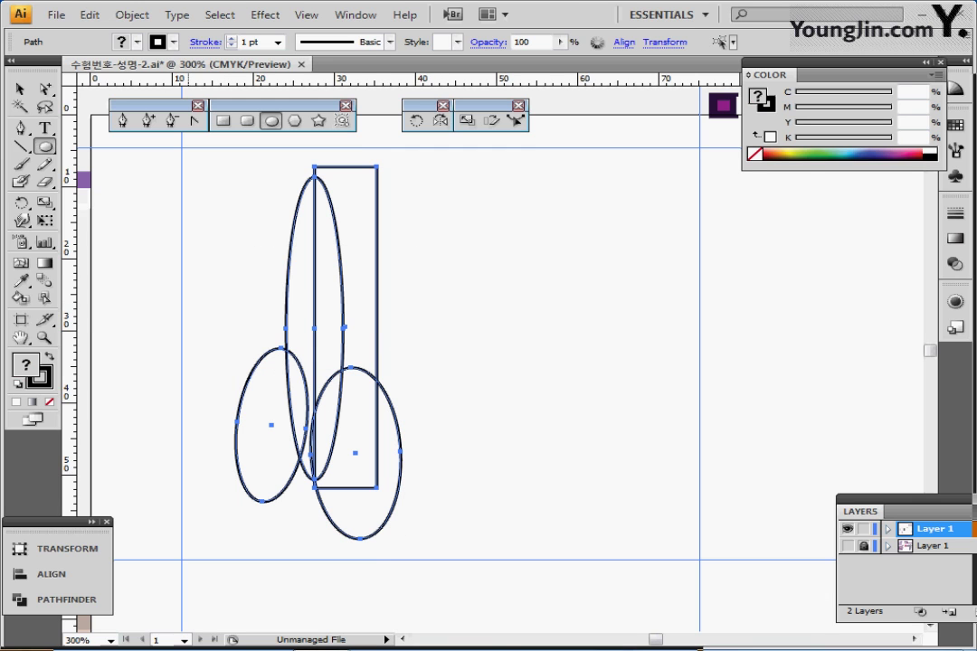
pyautogui.click(66, 599)
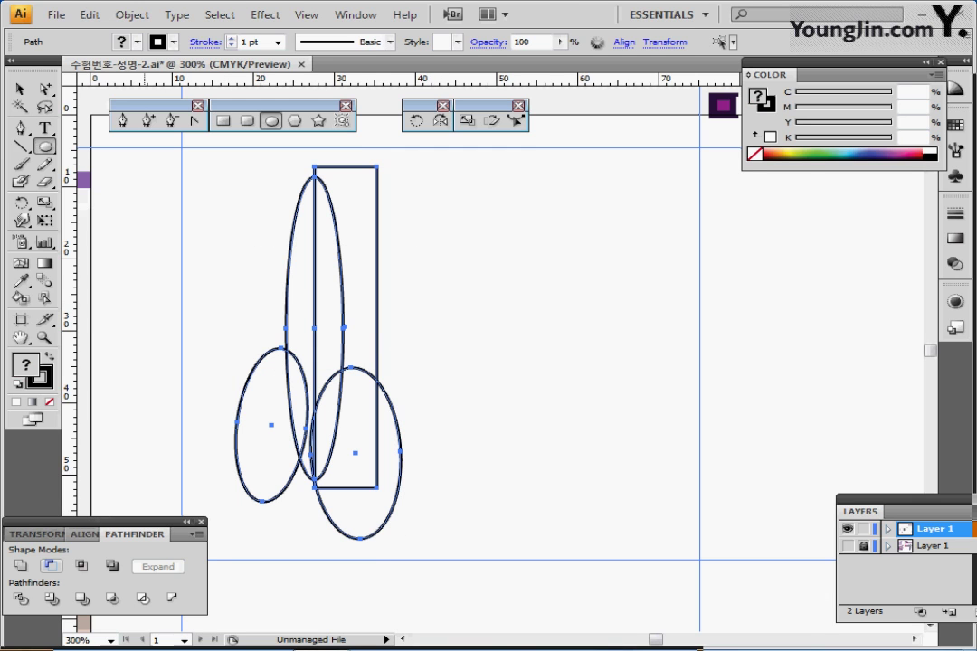
pyautogui.click(50, 565)
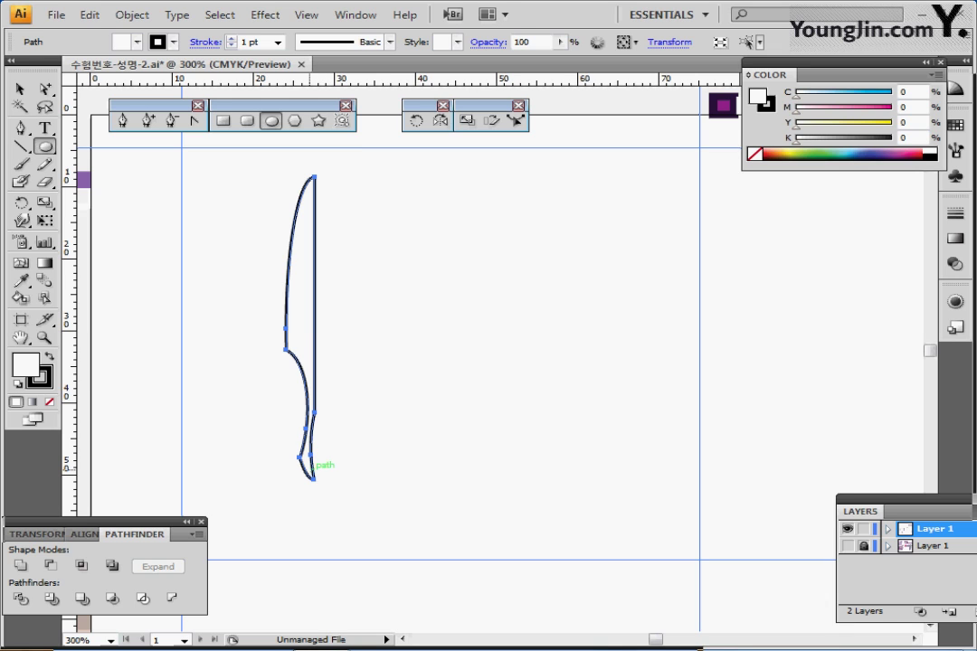
# Step: Draw a near-circular ellipse at the blade's lower tip and add a copy scaled 90% horizontally and 80% vertically
pyautogui.moveTo(291, 444); pyautogui.dragTo(344, 488)
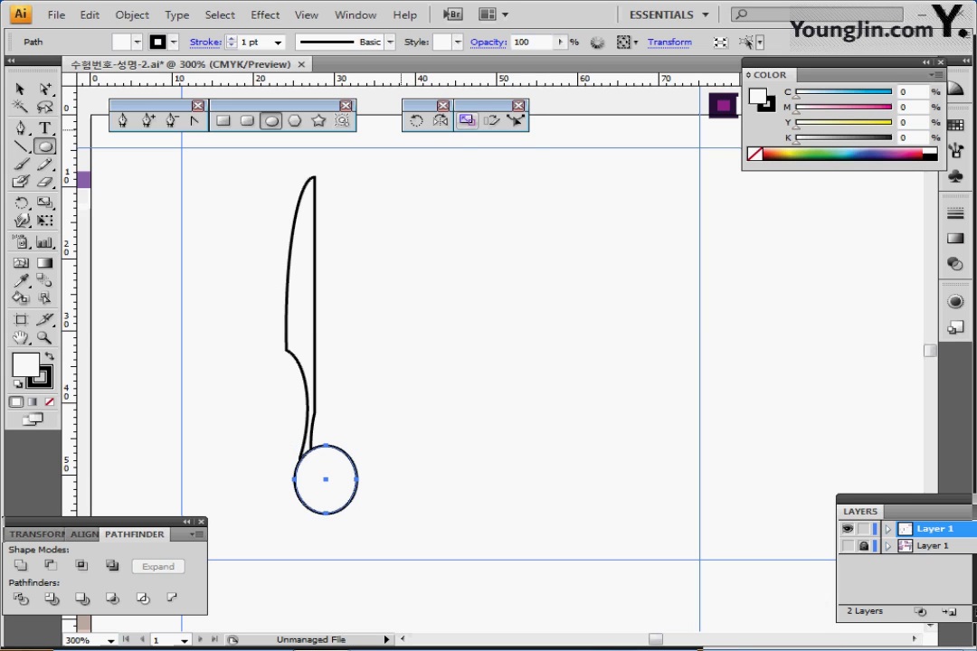
pyautogui.doubleClick(466, 121)
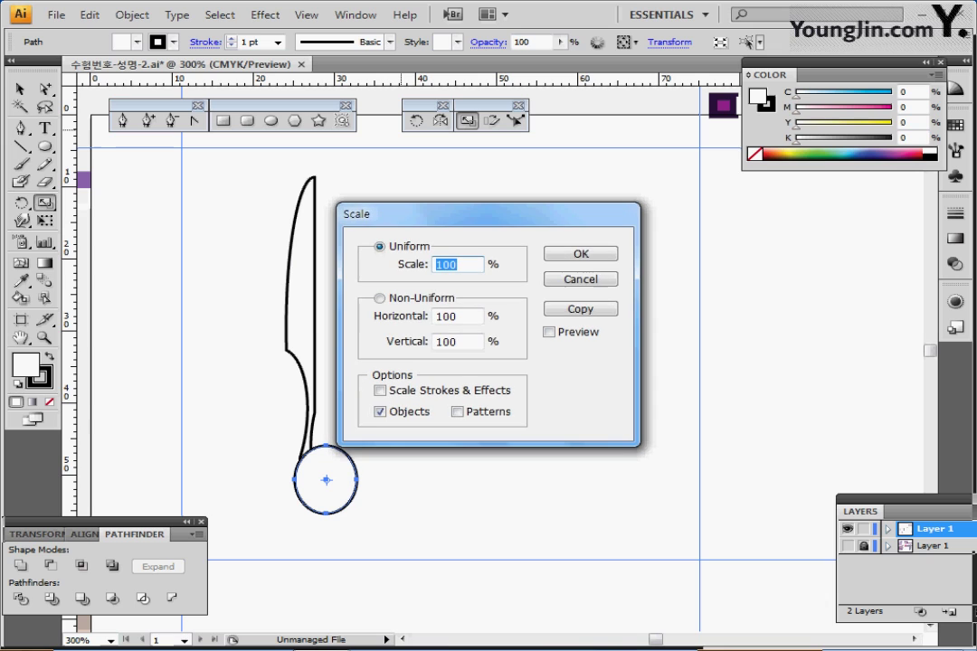
pyautogui.press('Tab')
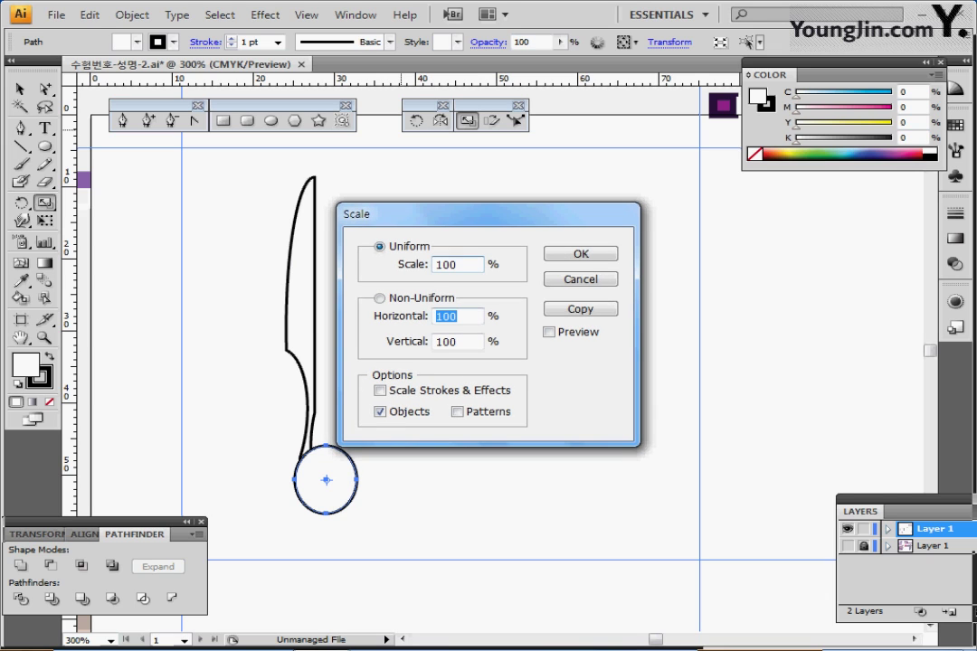
pyautogui.write('90')
pyautogui.press('Tab')
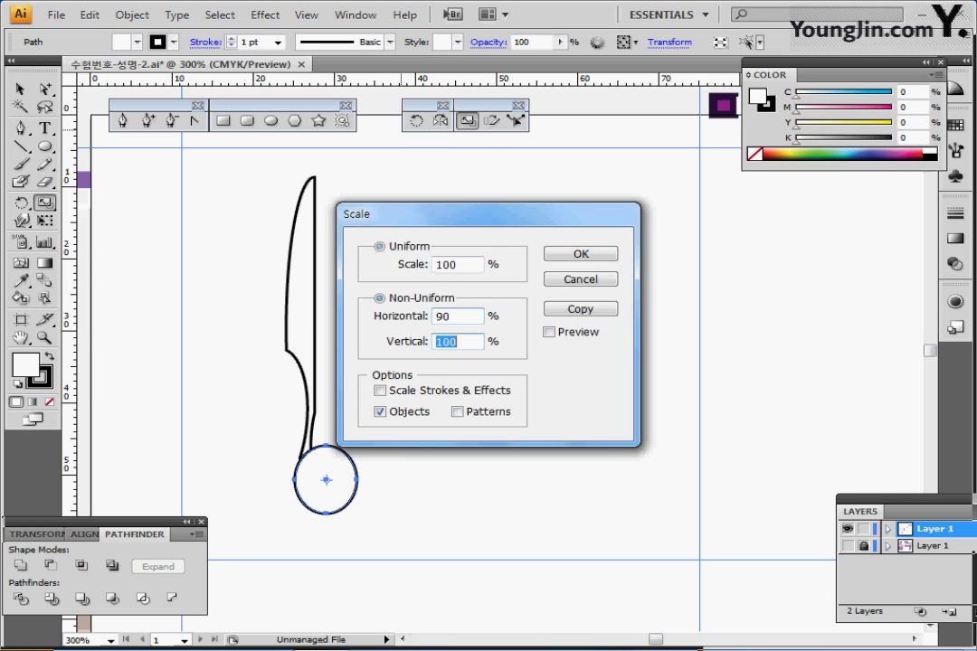
pyautogui.write('80')
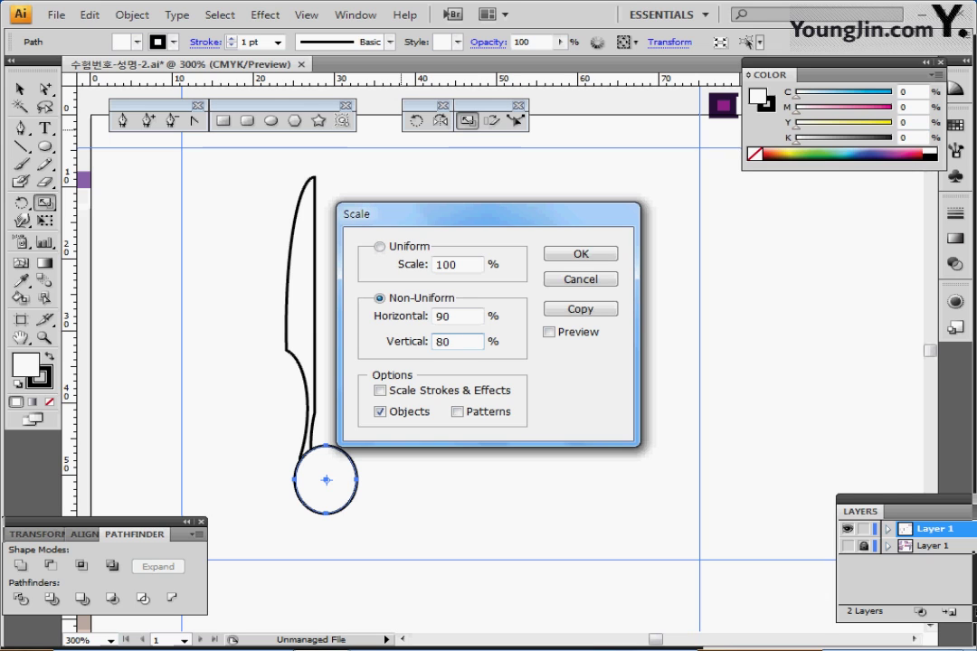
pyautogui.click(580, 308)
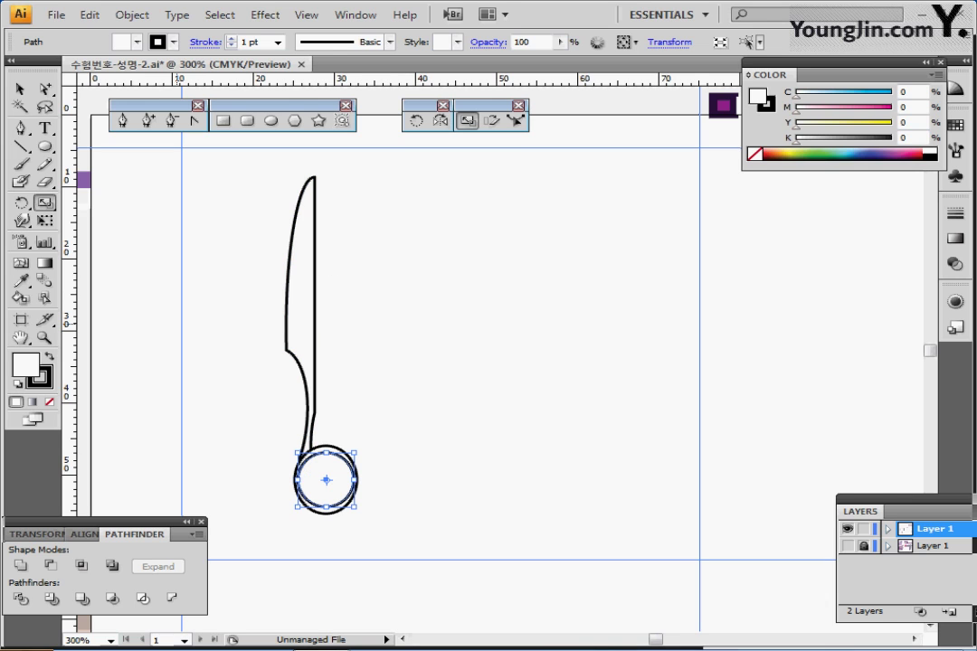
# Step: Unite the blade shape with the outer ellipse at its lower tip, leaving the inner ellipse separate
pyautogui.keyDown('ctrl'); pyautogui.click(349, 276); pyautogui.keyUp('ctrl')
pyautogui.moveTo(218, 264); pyautogui.dragTo(296, 335)
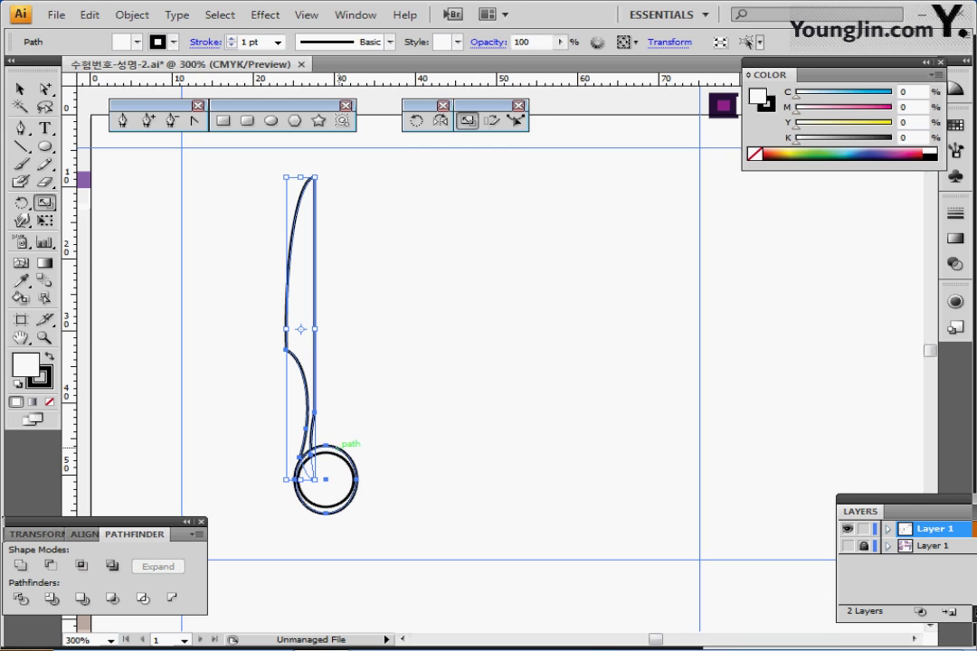
pyautogui.keyDown('shift'); pyautogui.click(328, 447); pyautogui.keyUp('shift')
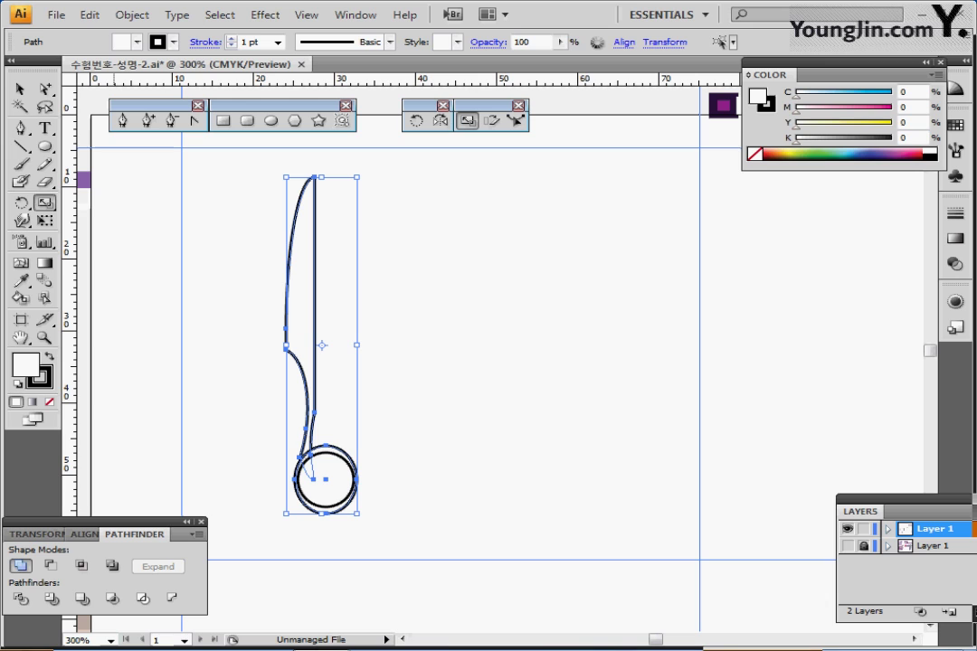
pyautogui.click(20, 566)
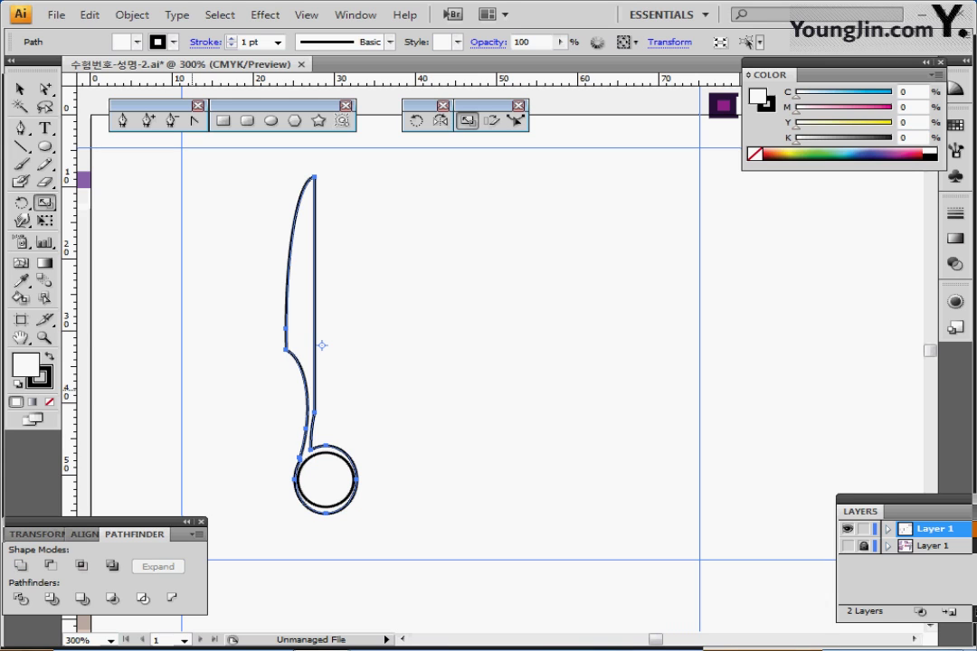
# Step: Exclude the inner ellipse from the united shape to open the ring handle, and sample the purple swatch (C 50, M 70) for its fill
pyautogui.moveTo(246, 406); pyautogui.dragTo(343, 518)
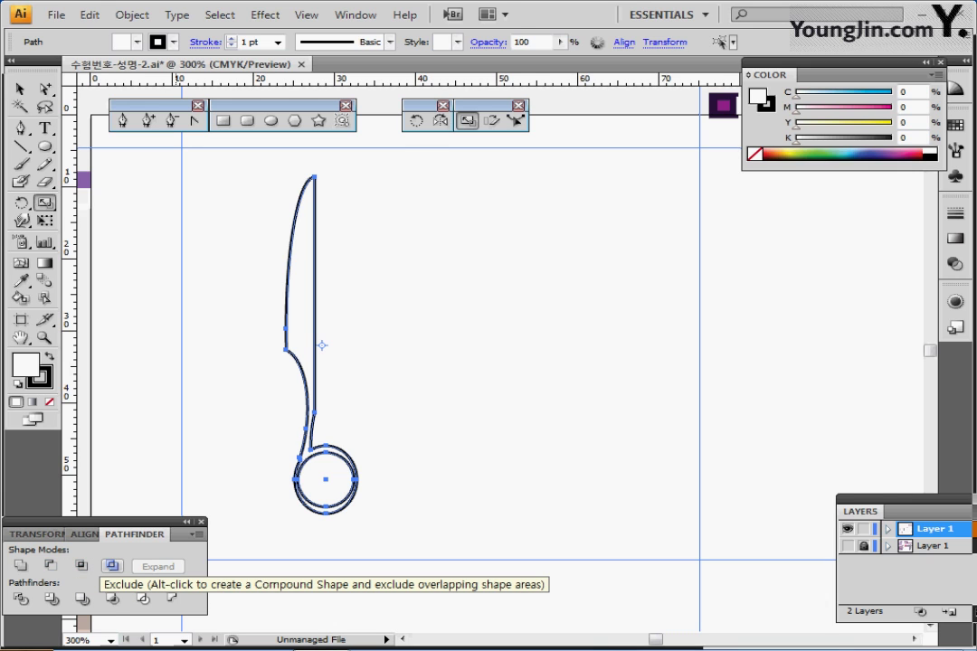
pyautogui.click(111, 566)
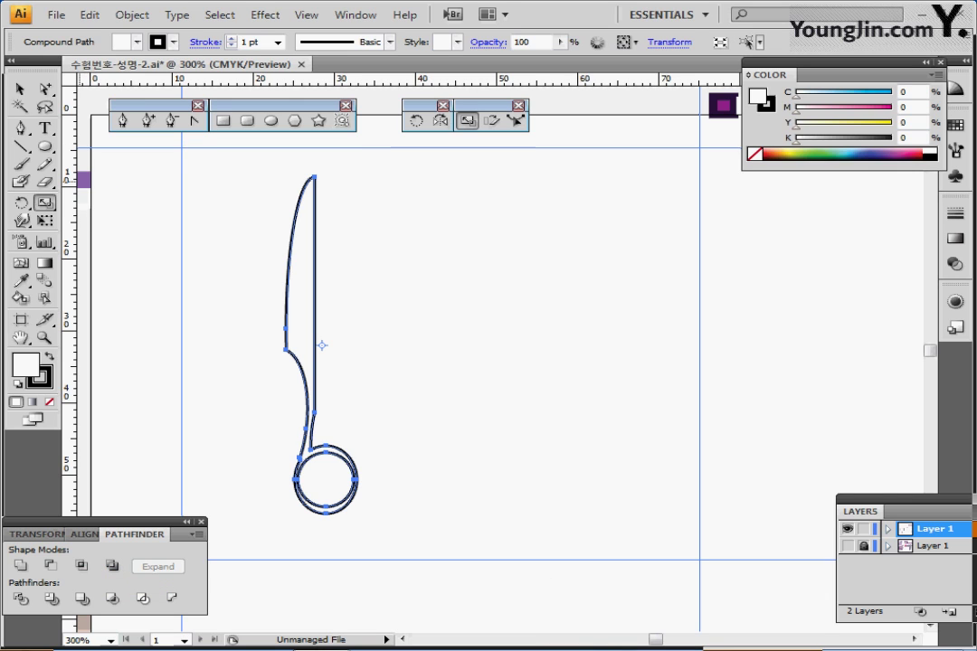
pyautogui.click(20, 281)
pyautogui.click(83, 178)
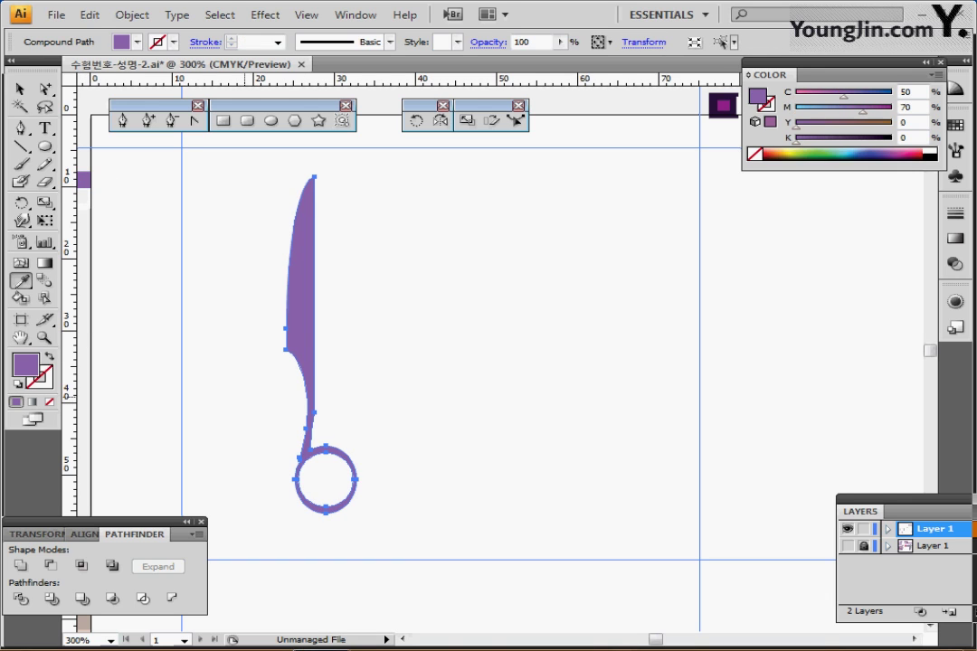
# Step: Move the anchor on the neck's right edge up slightly with Direct Selection and adjust the curve handle of the blade's left edge
pyautogui.moveTo(238, 371); pyautogui.dragTo(262, 380)
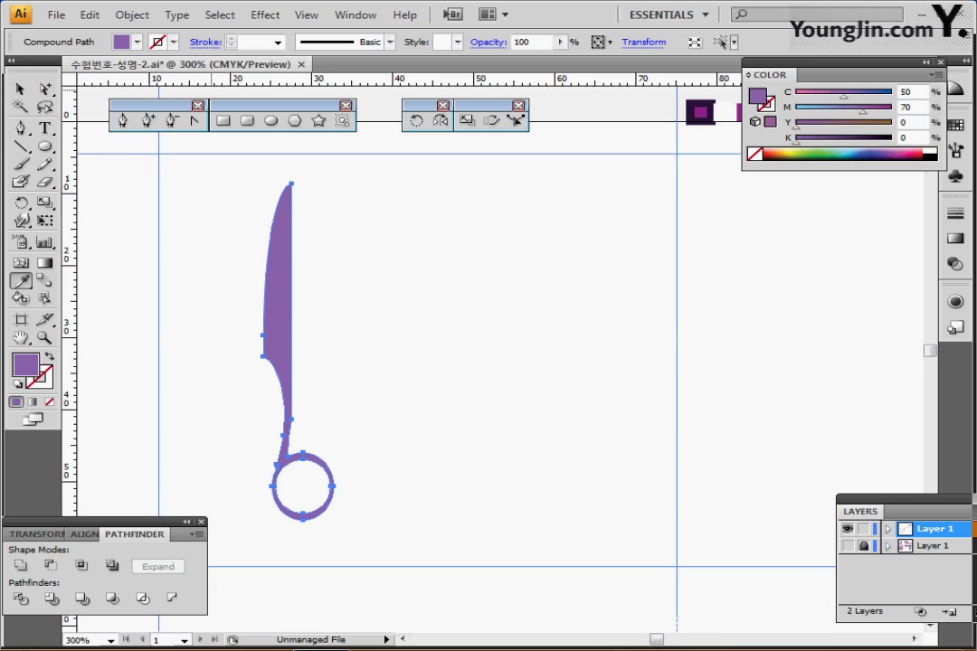
pyautogui.click(43, 90)
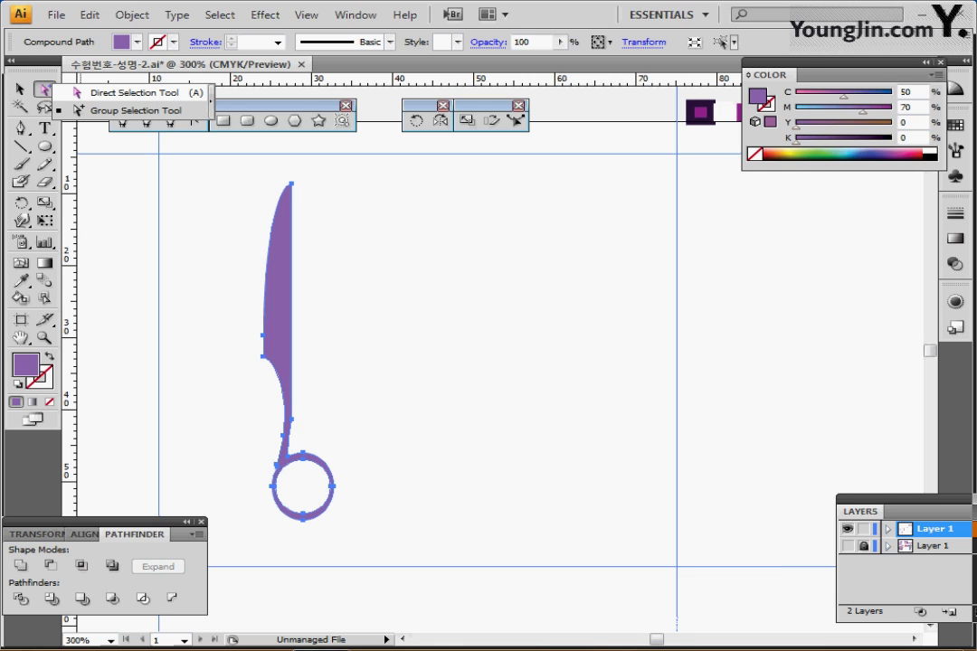
pyautogui.click(127, 93)
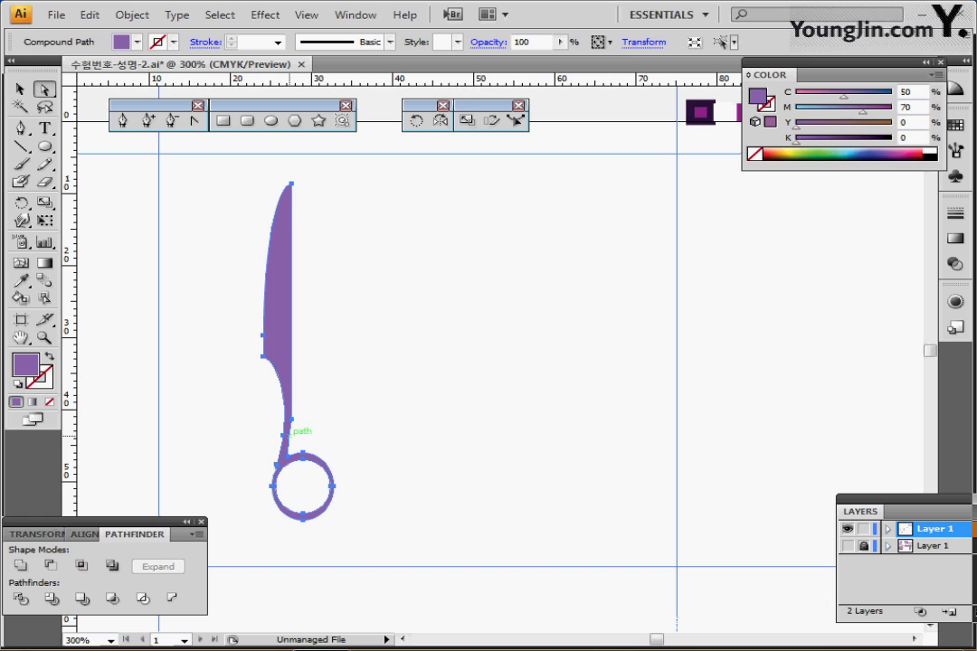
pyautogui.click(302, 404)
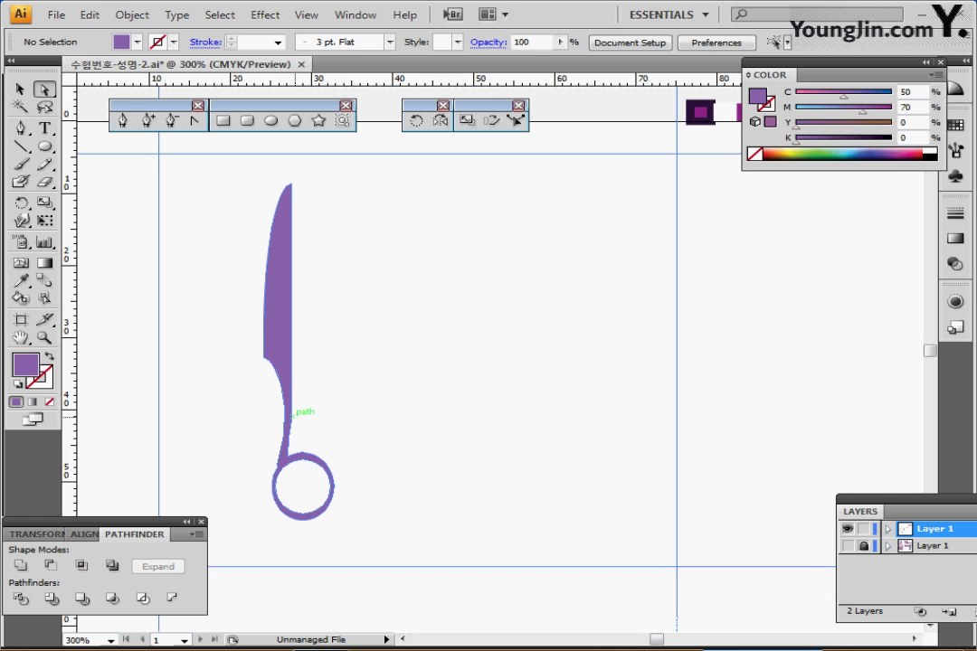
pyautogui.click(291, 420)
pyautogui.moveTo(293, 420); pyautogui.dragTo(290, 413)
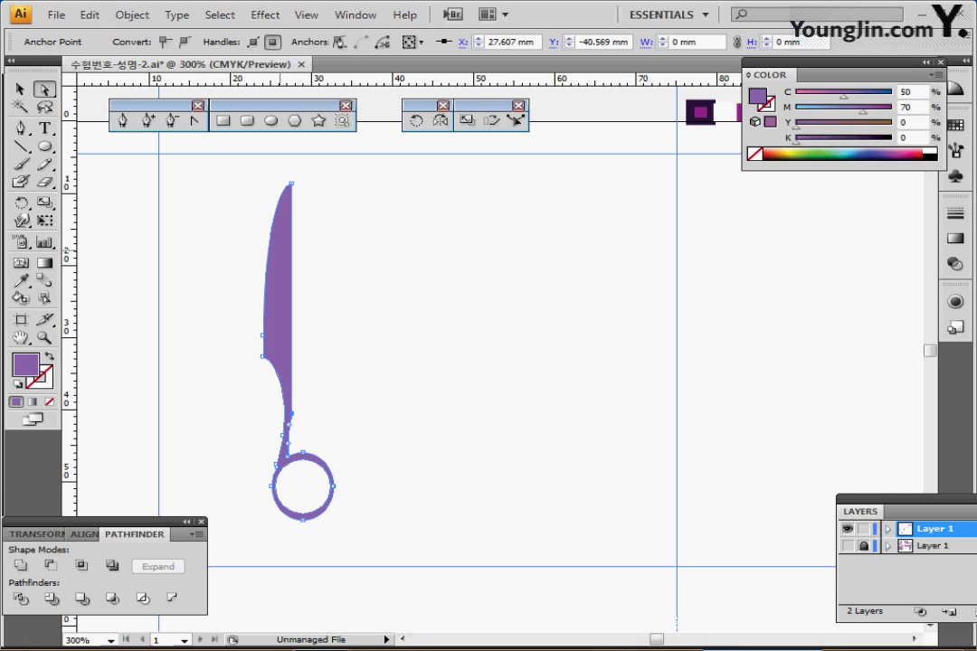
pyautogui.moveTo(262, 195); pyautogui.dragTo(259, 248)
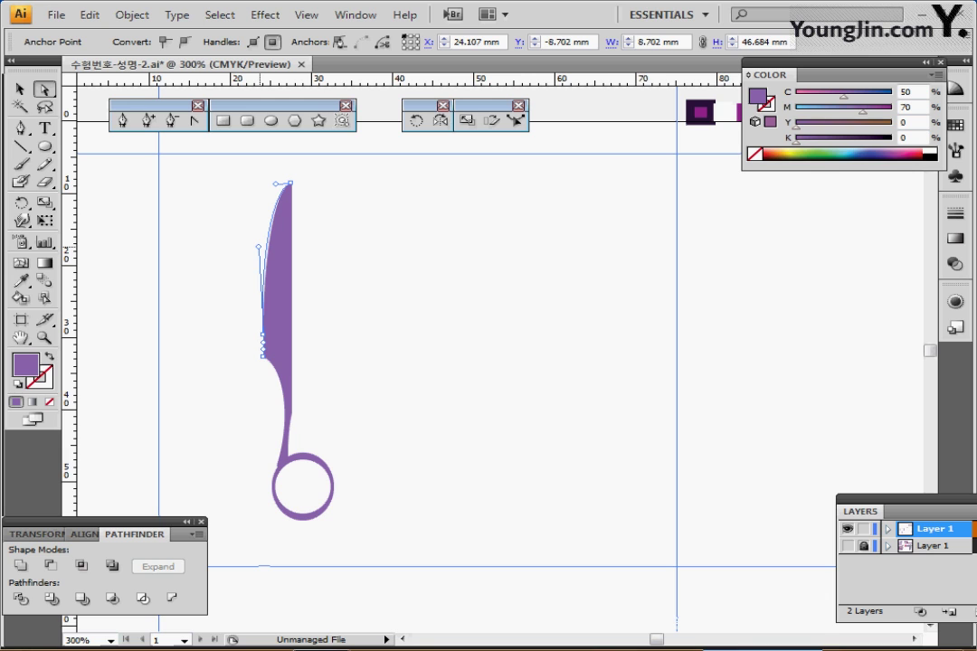
pyautogui.moveTo(258, 247); pyautogui.dragTo(259, 246)
pyautogui.click(385, 416)
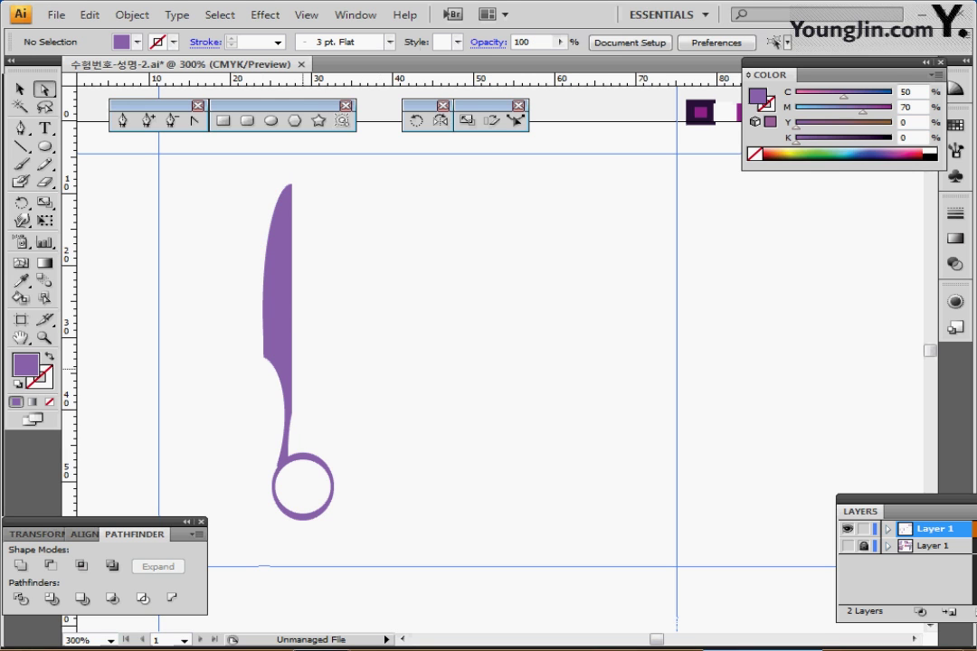
# Step: Delete the extra anchor point where the left side of the neck meets the ring handle
pyautogui.hotkey('ctrl', '+')
pyautogui.hotkey('ctrl', '+')
pyautogui.hotkey('ctrl', '+')
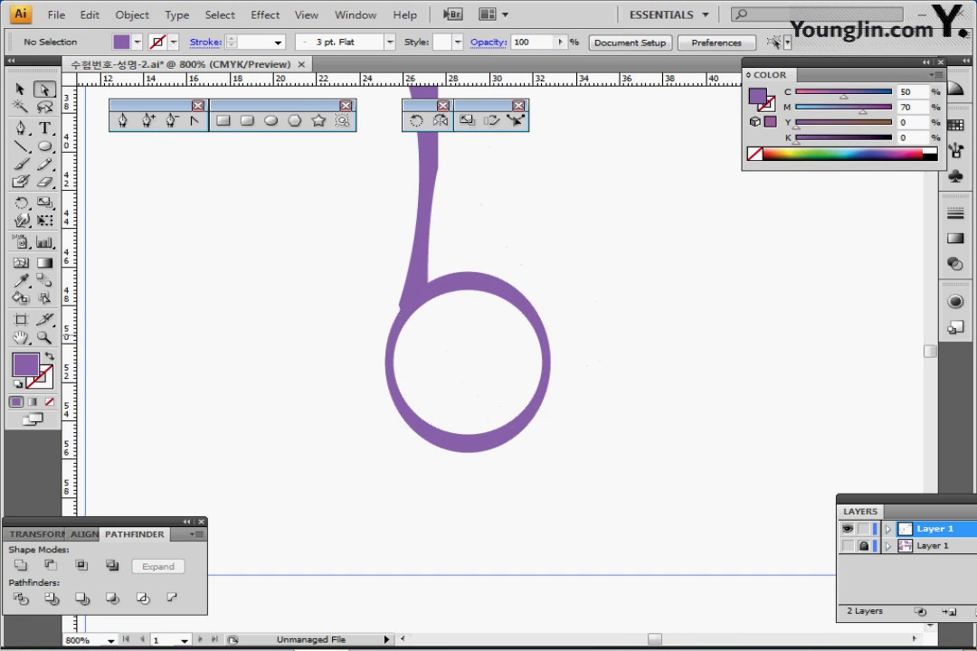
pyautogui.click(171, 120)
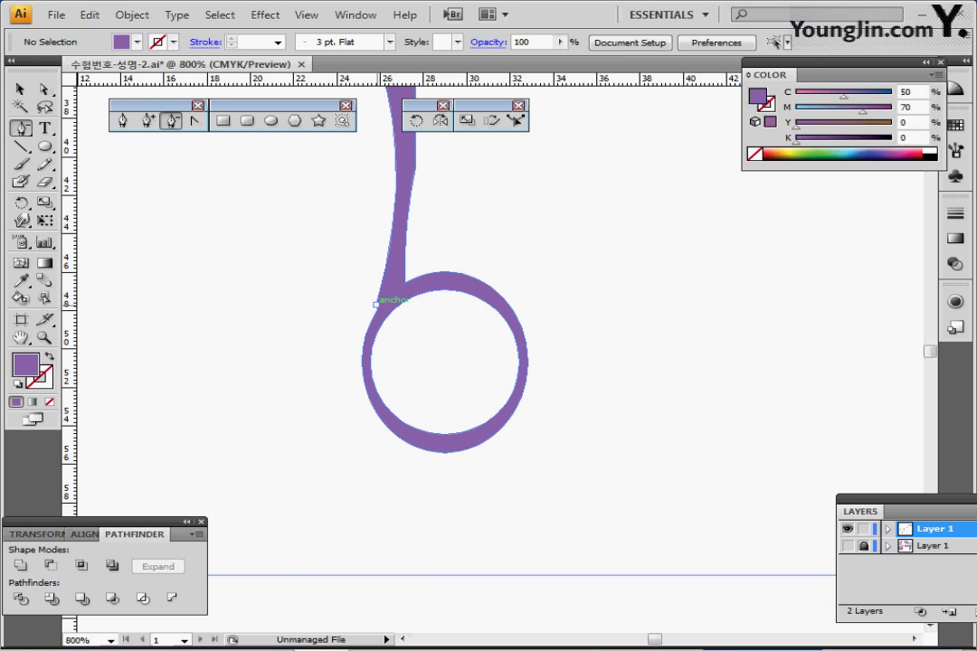
pyautogui.click(376, 306)
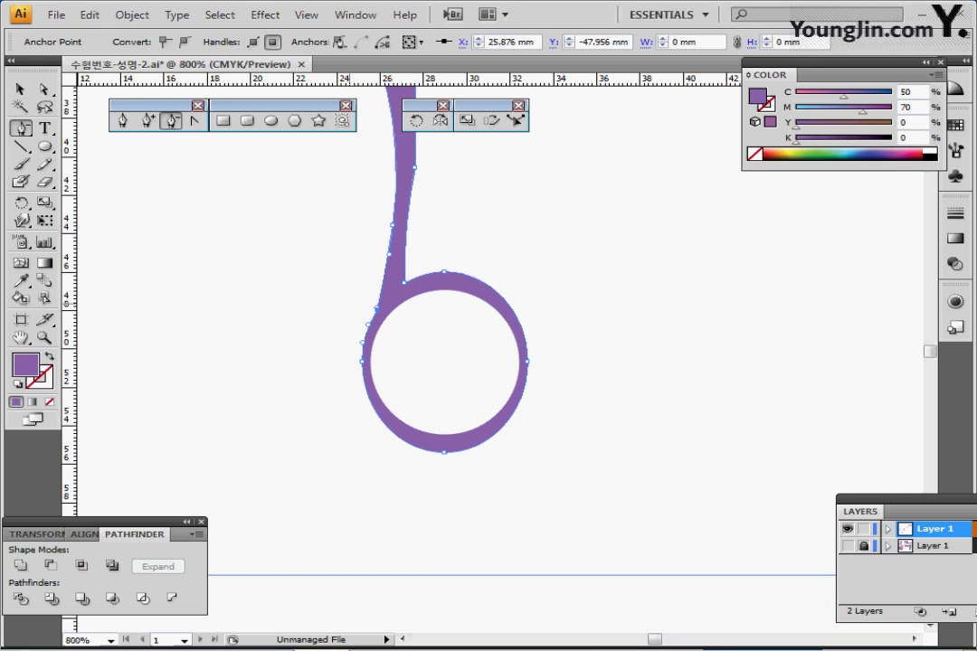
pyautogui.hotkey('ctrl', 'shift', 'a')
# Step: Convert the corner anchor on the right edge above the neck to a smooth point with vertical direction handles
pyautogui.hotkey('ctrl', '-')
pyautogui.hotkey('ctrl', '-')
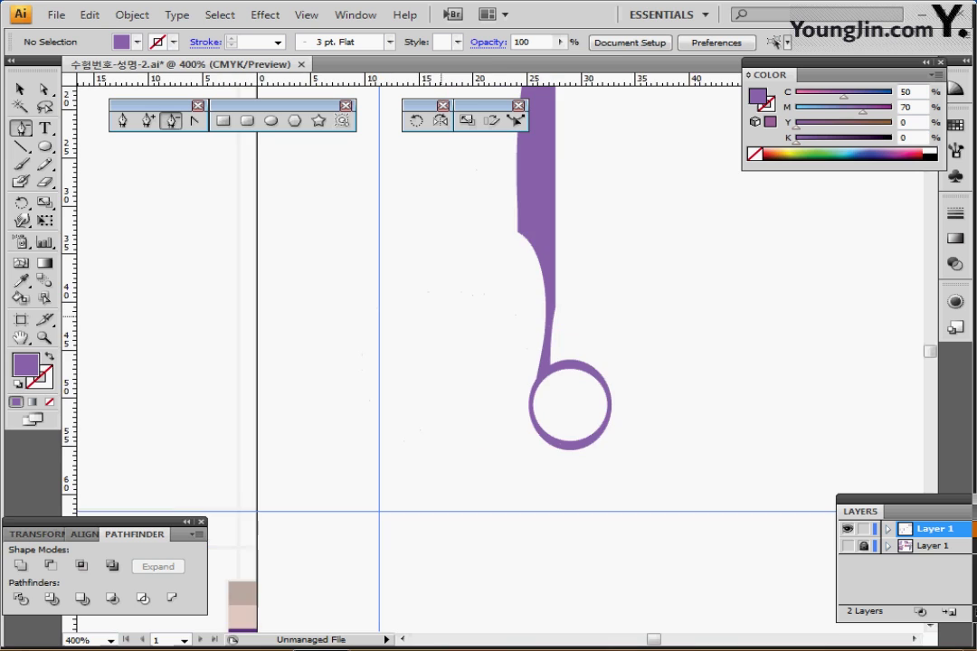
pyautogui.moveTo(570, 318); pyautogui.dragTo(328, 327)
pyautogui.keyDown('ctrl'); pyautogui.click(312, 319); pyautogui.keyUp('ctrl')
pyautogui.keyDown('ctrl'); pyautogui.click(506, 369); pyautogui.keyUp('ctrl')
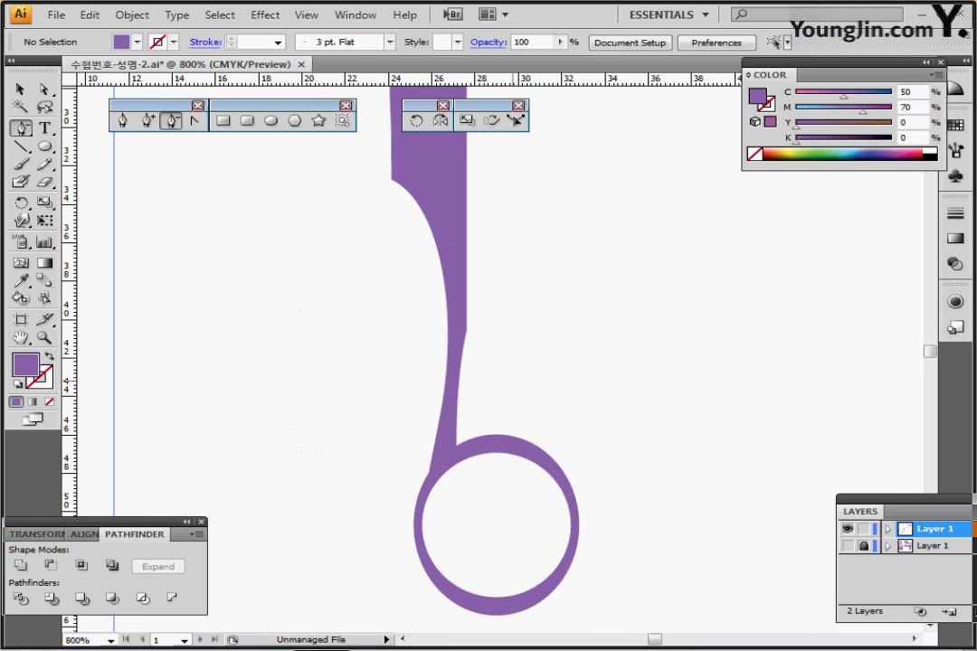
pyautogui.moveTo(470, 325); pyautogui.dragTo(376, 310)
pyautogui.click(375, 310)
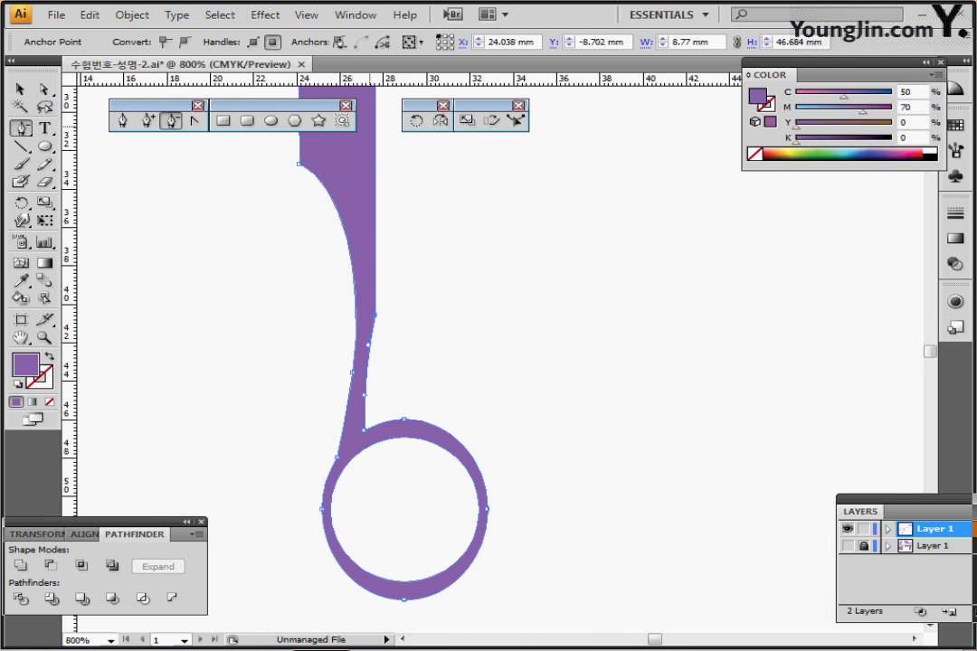
pyautogui.click(194, 121)
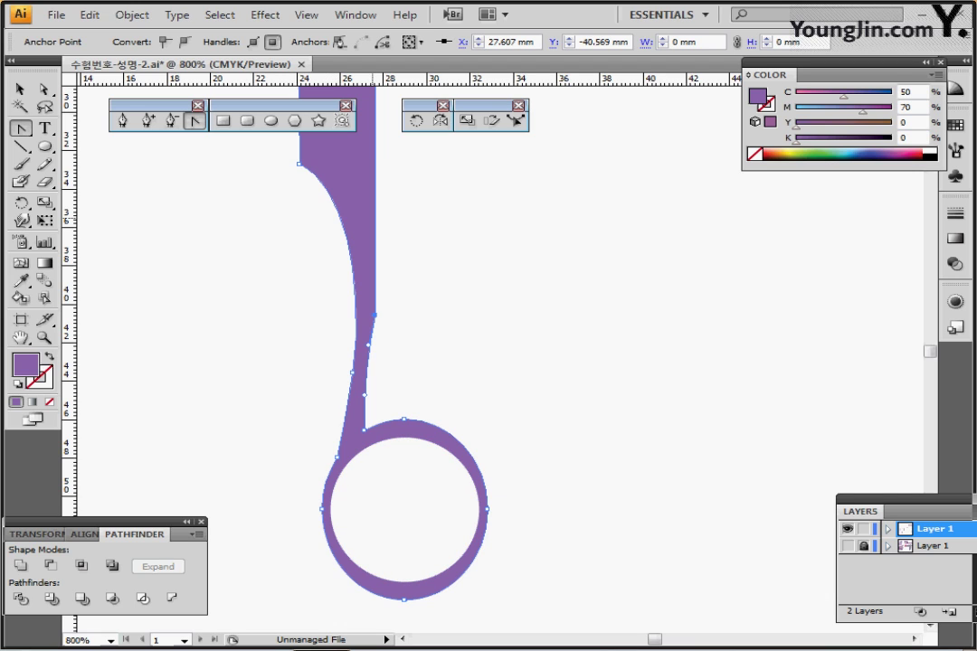
pyautogui.click(376, 315)
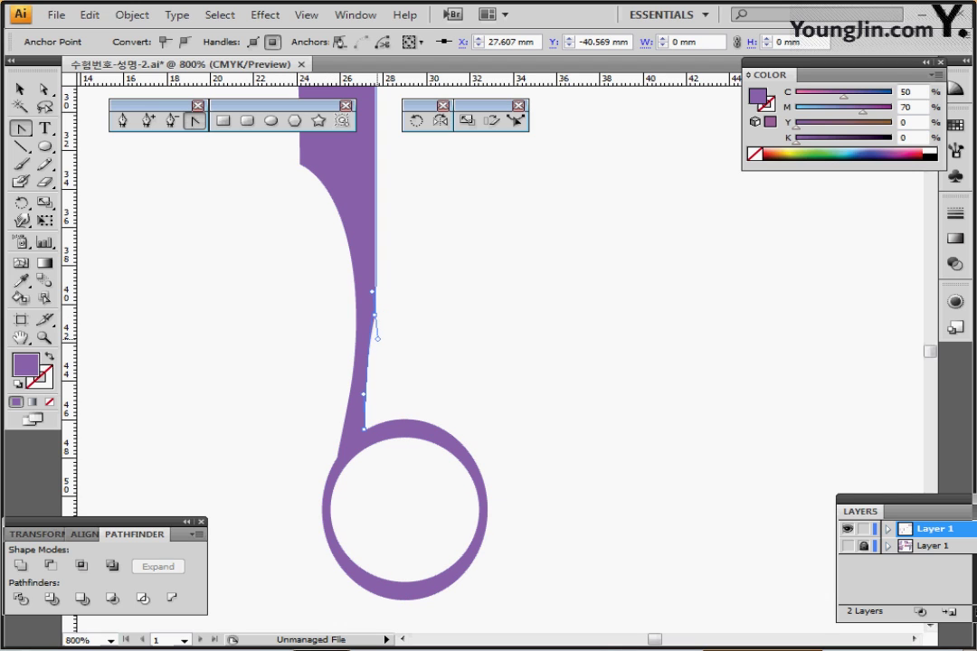
pyautogui.moveTo(376, 315); pyautogui.dragTo(374, 274)
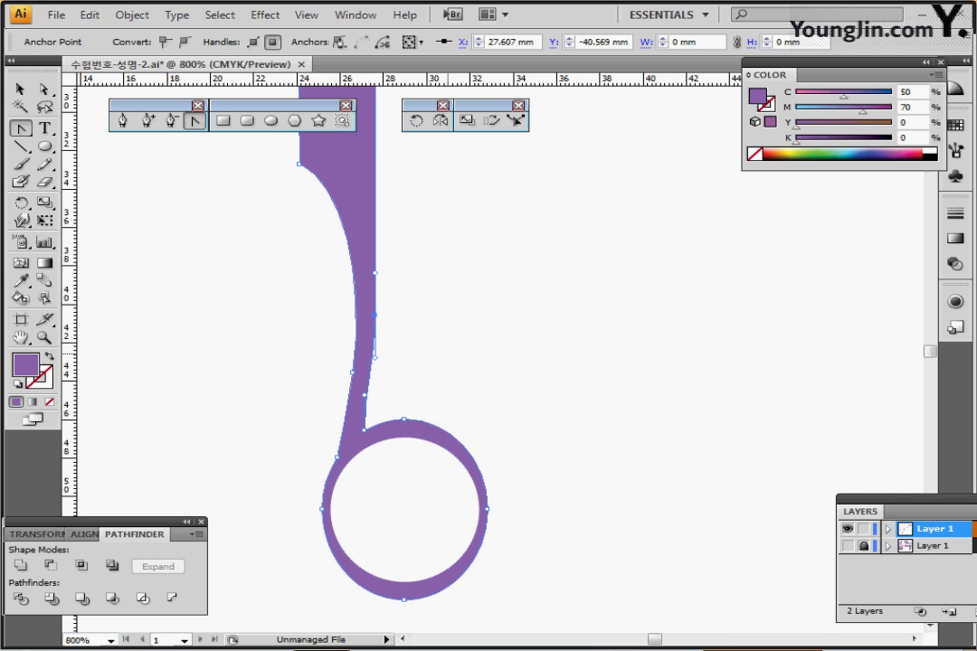
# Step: Draw two horizontal lines with white 1 pt stroke and no fill from inside the blade to its right edge, the lower about 2.5 mm long
pyautogui.hotkey('ctrl', '-')
pyautogui.moveTo(460, 325); pyautogui.dragTo(332, 421)
pyautogui.keyDown('ctrl'); pyautogui.keyDown('alt'); pyautogui.click(332, 393); pyautogui.keyUp('alt'); pyautogui.keyUp('ctrl')
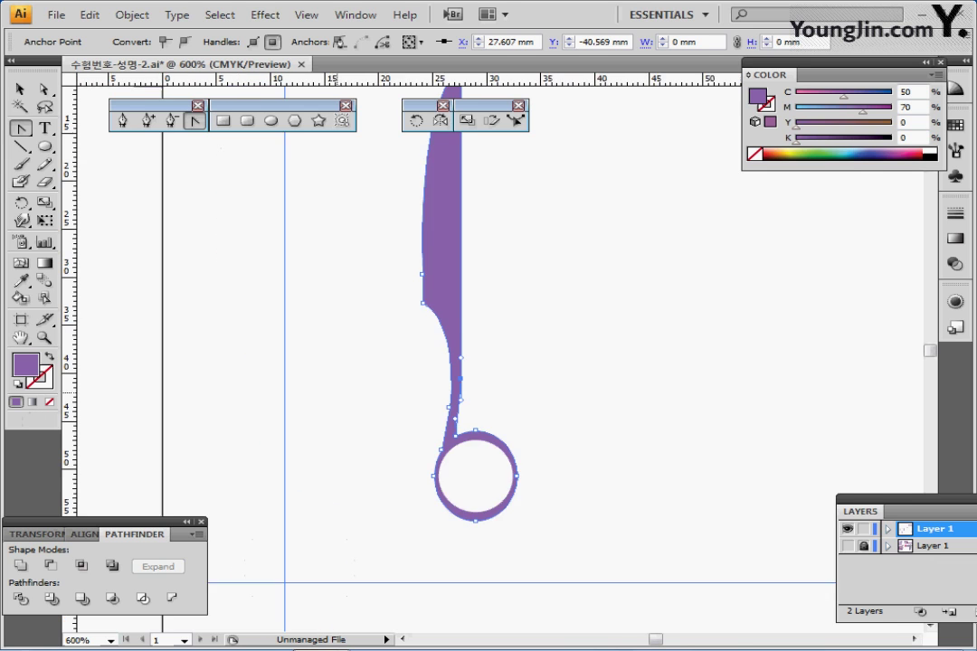
pyautogui.moveTo(470, 327); pyautogui.dragTo(336, 369)
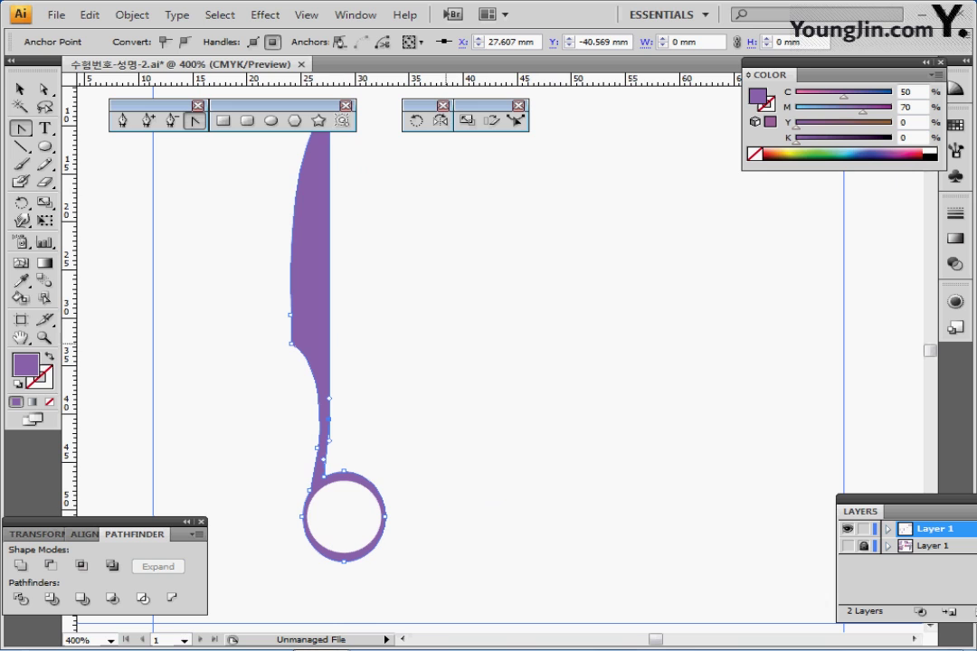
pyautogui.keyDown('ctrl'); pyautogui.click(402, 375); pyautogui.keyUp('ctrl')
pyautogui.moveTo(333, 313); pyautogui.dragTo(343, 339)
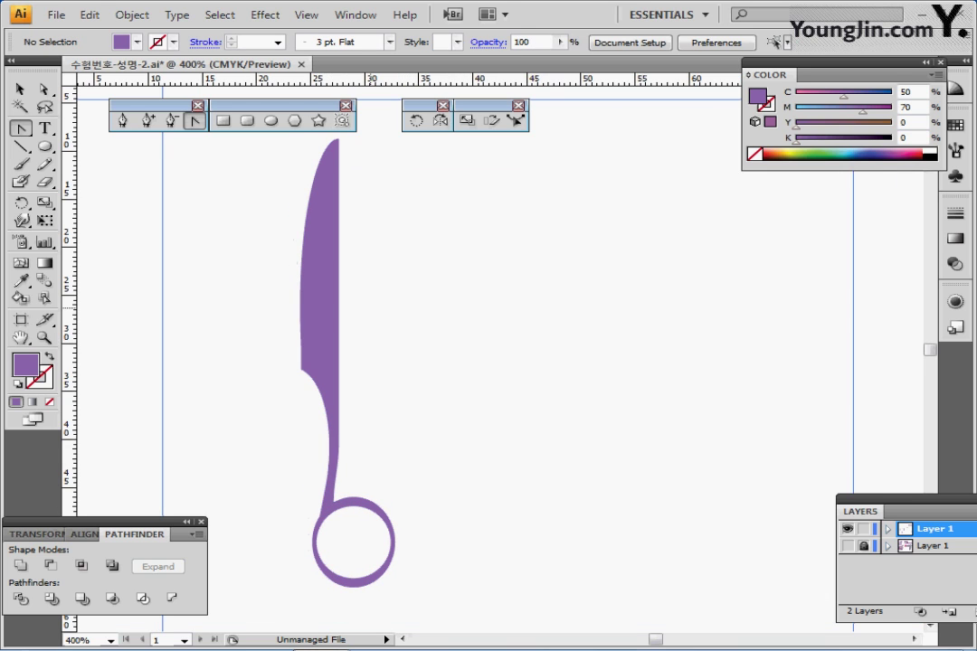
pyautogui.moveTo(356, 286); pyautogui.dragTo(329, 302)
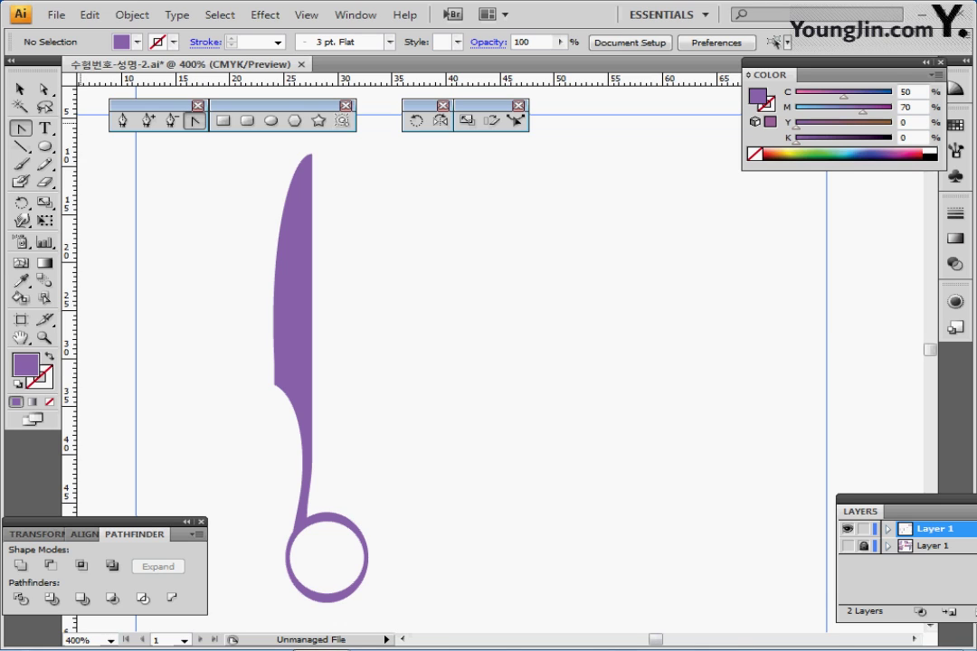
pyautogui.click(22, 145)
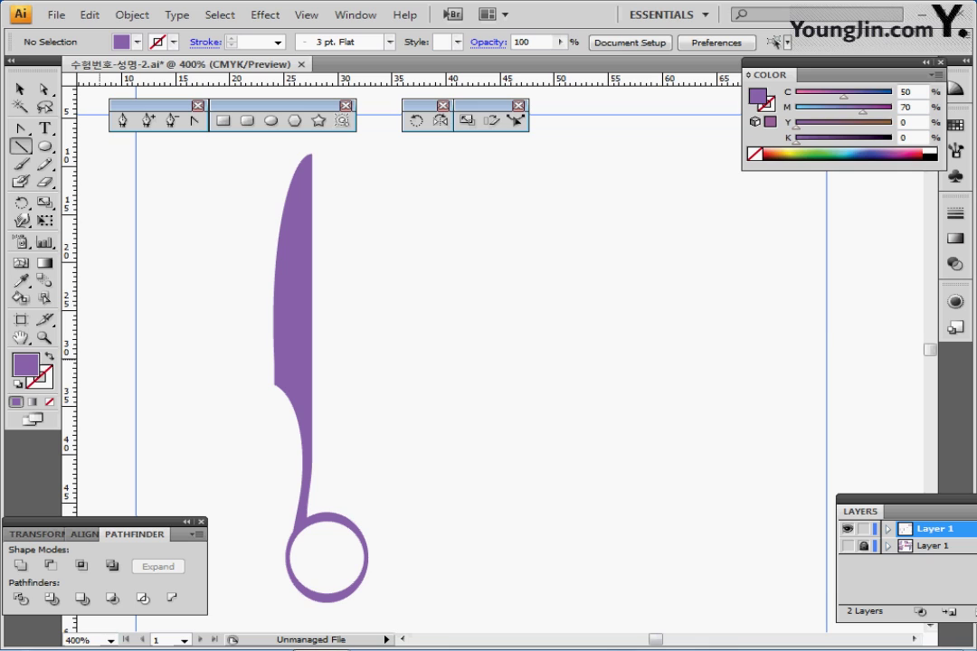
pyautogui.press('d')
pyautogui.hotkey('shift', 'x')
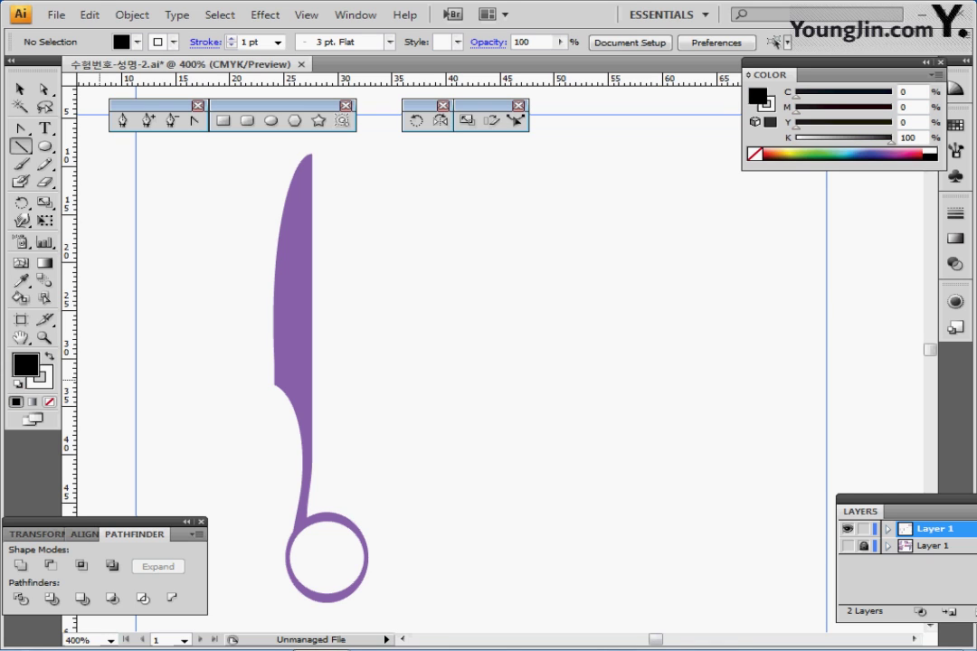
pyautogui.press('/')
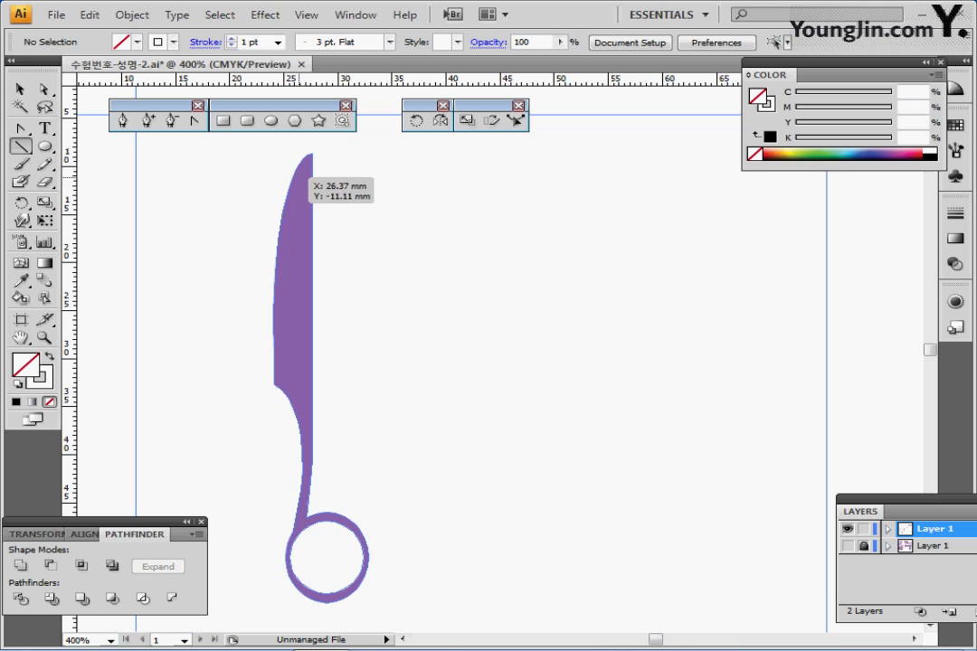
pyautogui.moveTo(291, 180); pyautogui.dragTo(313, 180)
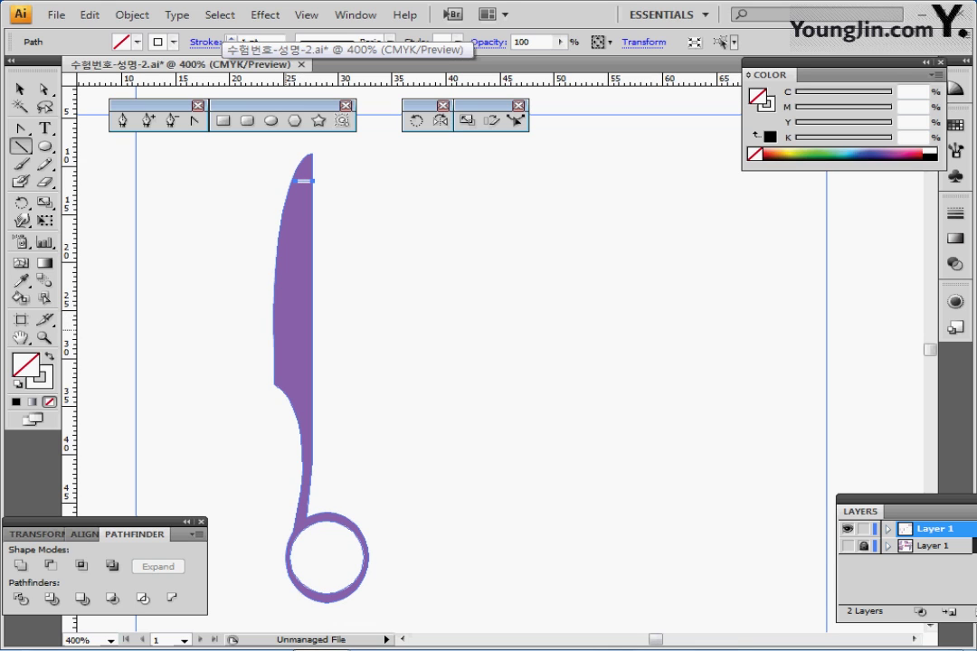
pyautogui.moveTo(286, 330); pyautogui.dragTo(314, 330)
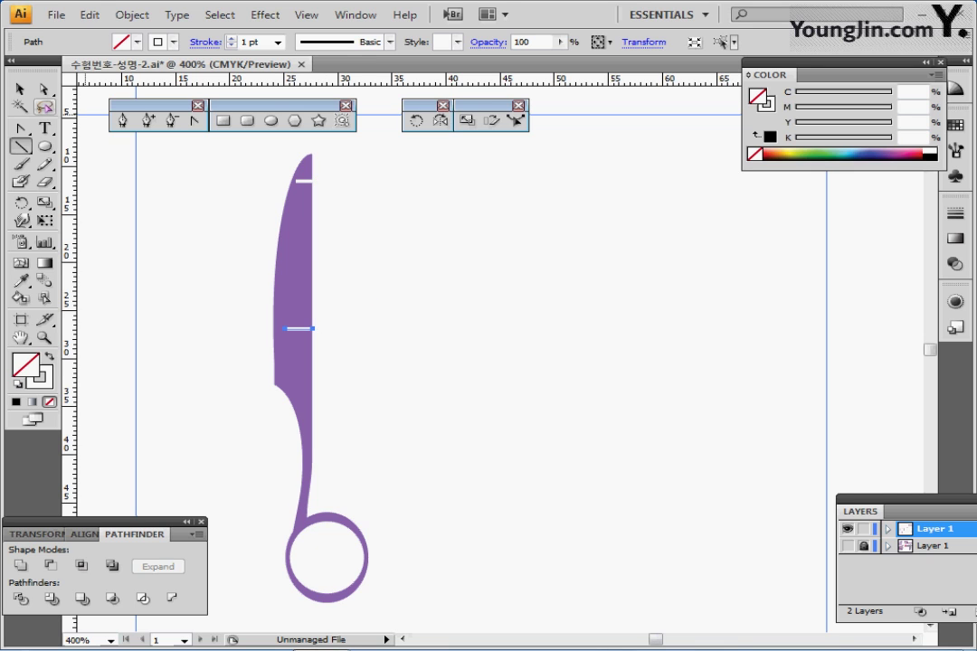
# Step: Select only the two white lines, excluding the blade, and make a blend between them
pyautogui.click(20, 89)
pyautogui.moveTo(274, 177); pyautogui.dragTo(340, 333)
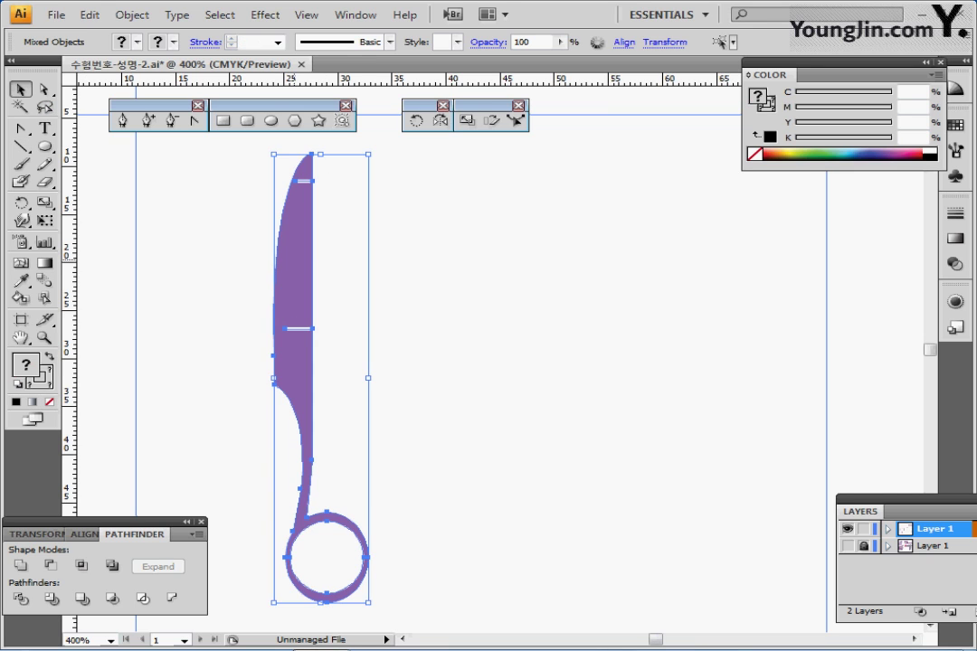
pyautogui.keyDown('shift'); pyautogui.click(296, 249); pyautogui.keyUp('shift')
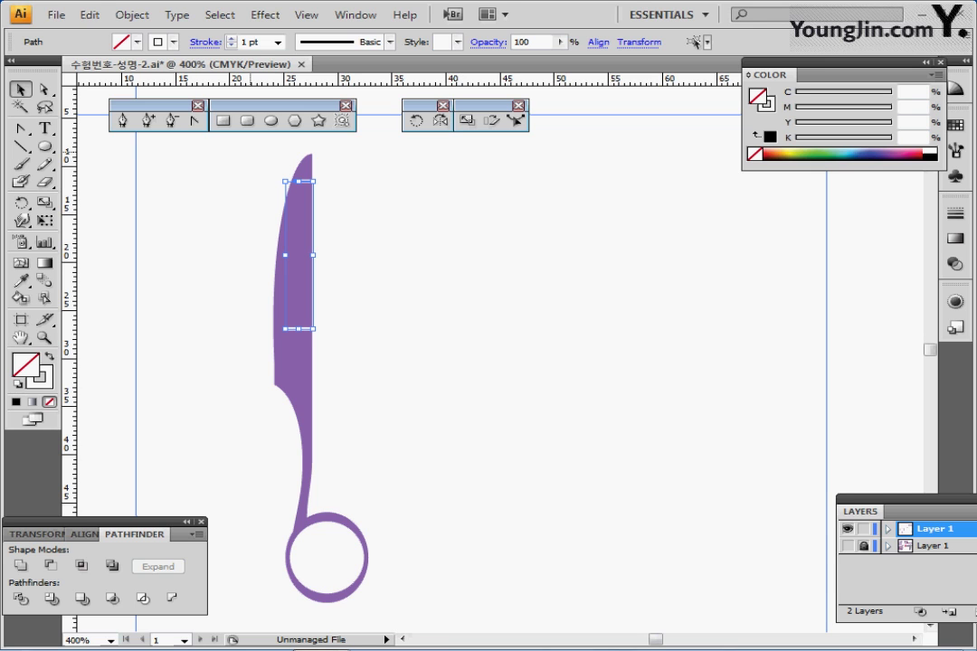
pyautogui.click(132, 15)
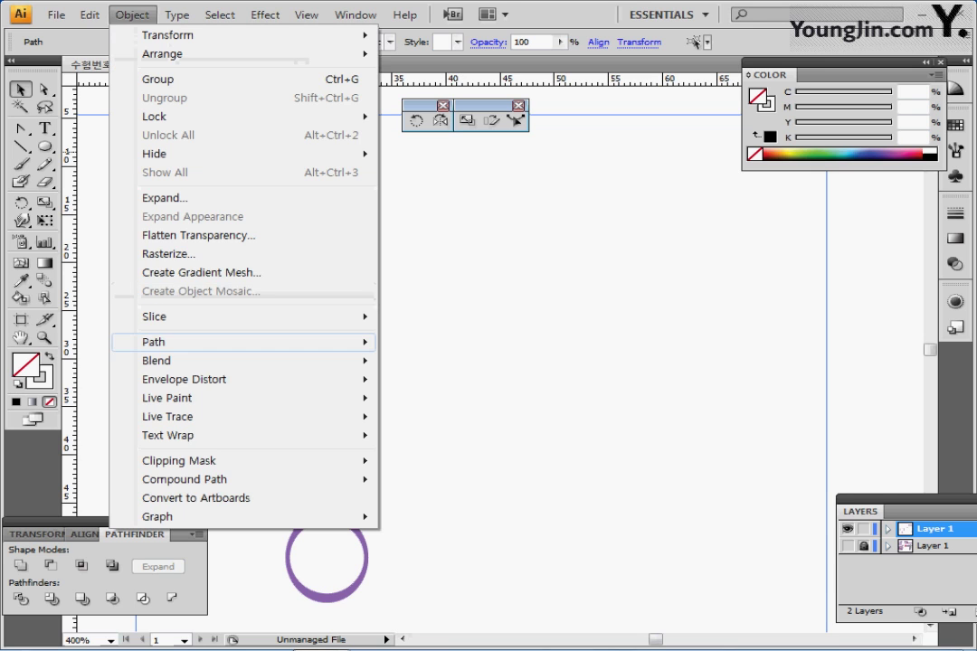
pyautogui.moveTo(271, 360)
pyautogui.click(421, 361)
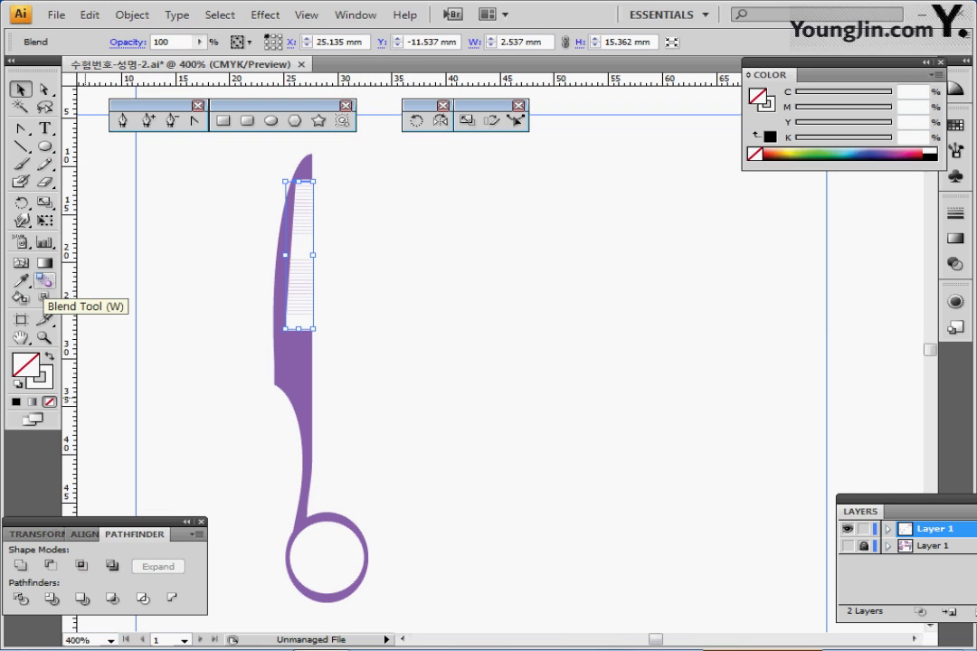
# Step: Set the blend between the two white lines to Specified Steps with 15 steps
pyautogui.doubleClick(43, 282)
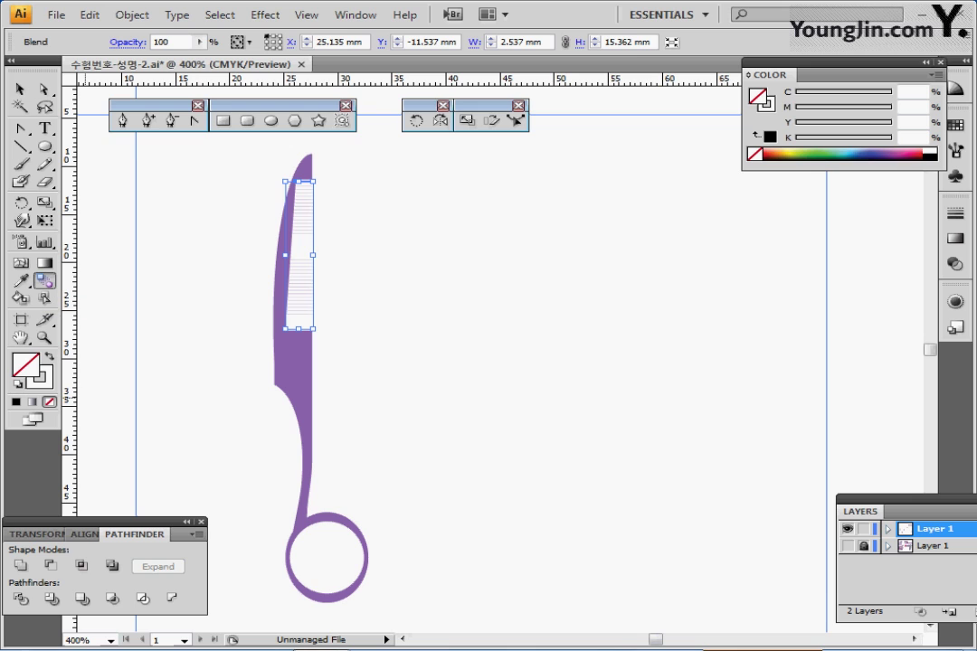
pyautogui.moveTo(435, 274); pyautogui.dragTo(567, 243)
pyautogui.click(628, 279)
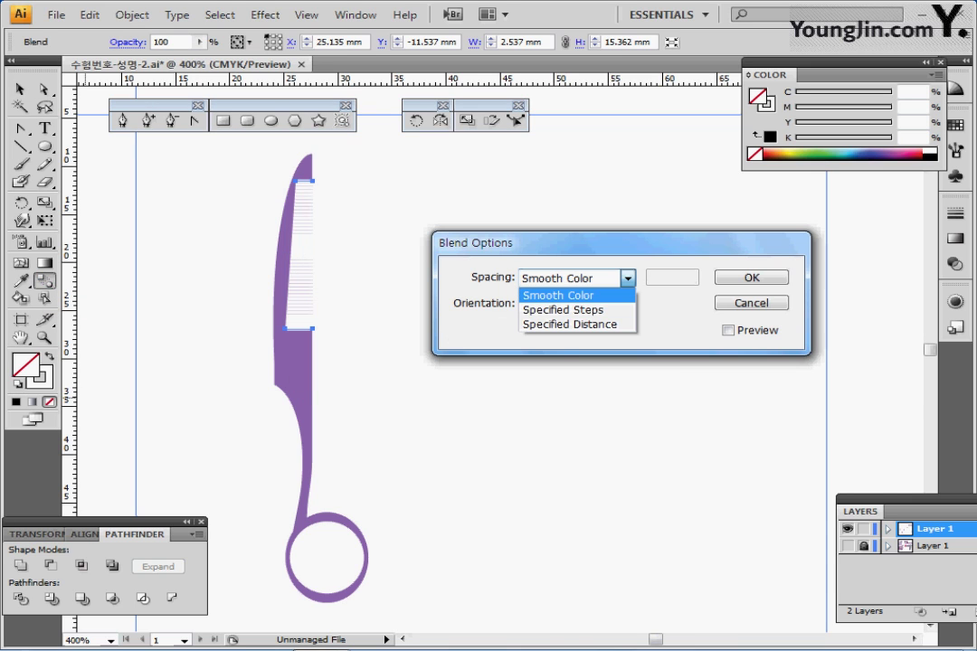
pyautogui.click(564, 310)
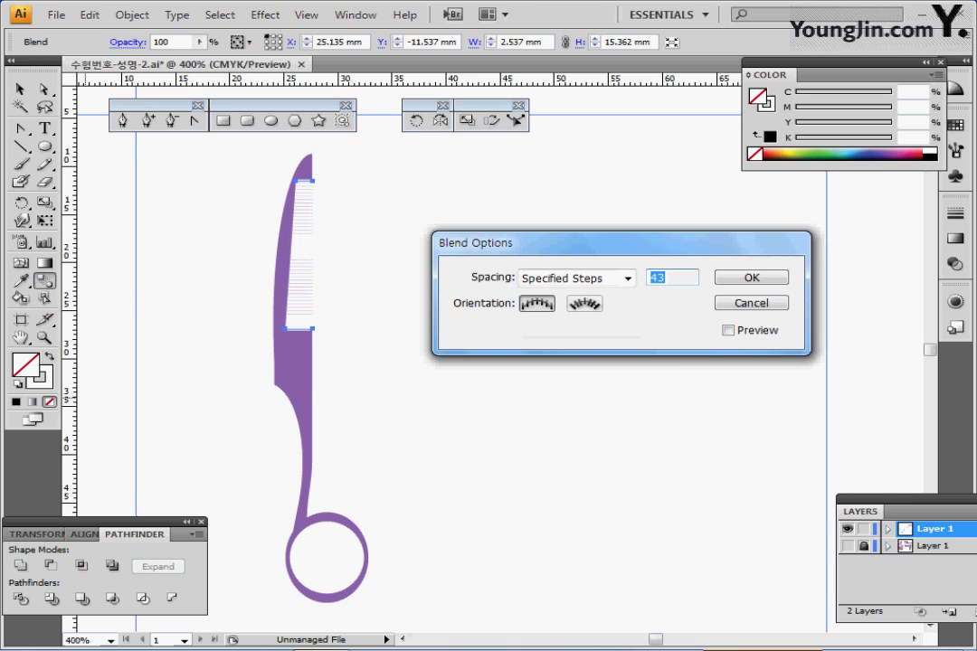
pyautogui.write('15')
pyautogui.click(729, 330)
pyautogui.moveTo(615, 242); pyautogui.dragTo(639, 234)
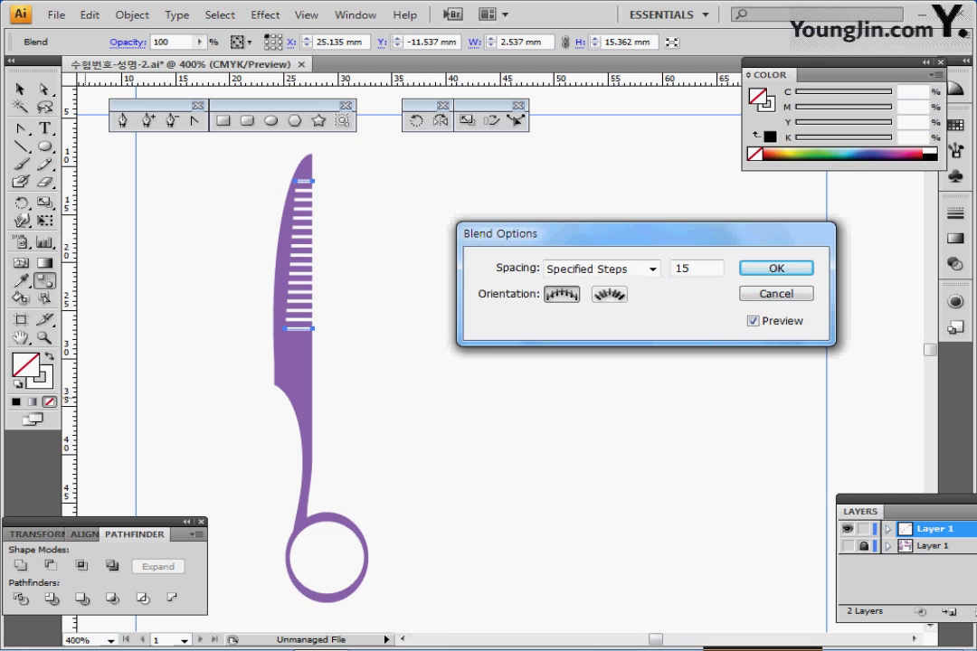
pyautogui.press('Return')
# Step: Expand the blend into individual white lines and deselect them
pyautogui.click(132, 14)
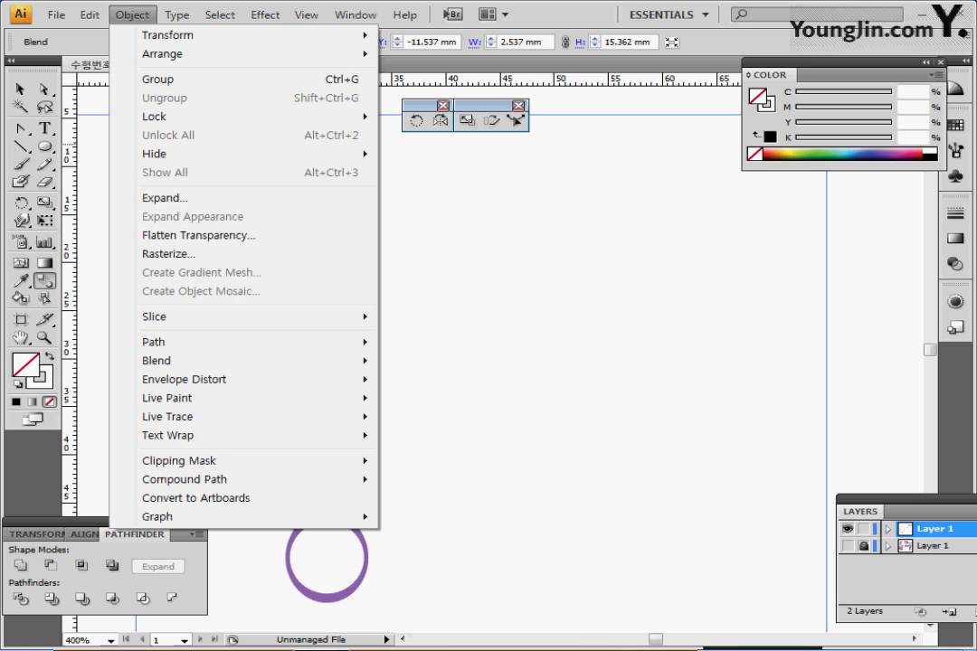
pyautogui.moveTo(181, 360)
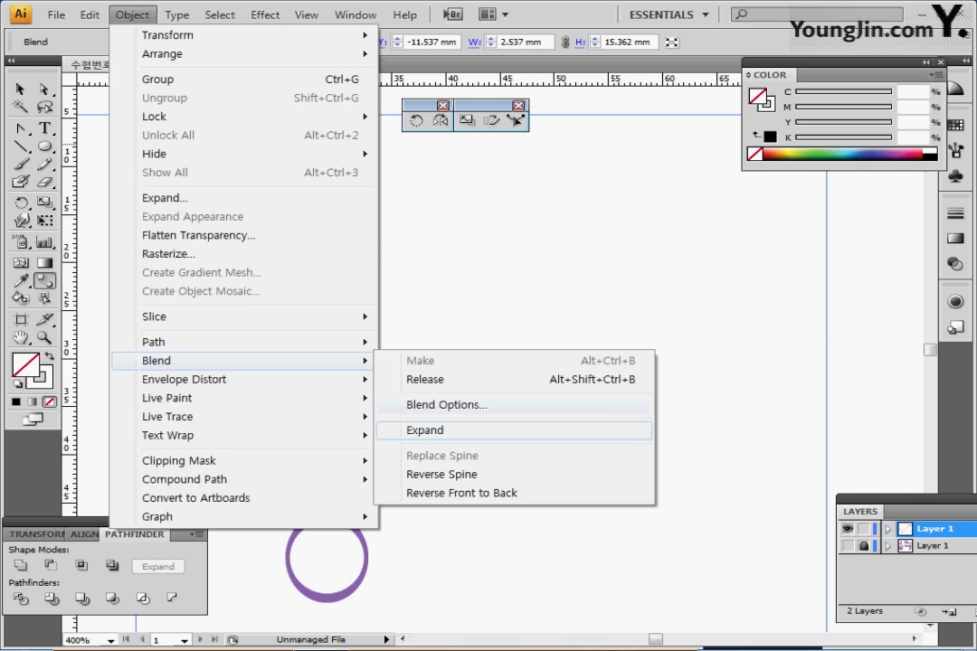
pyautogui.click(450, 432)
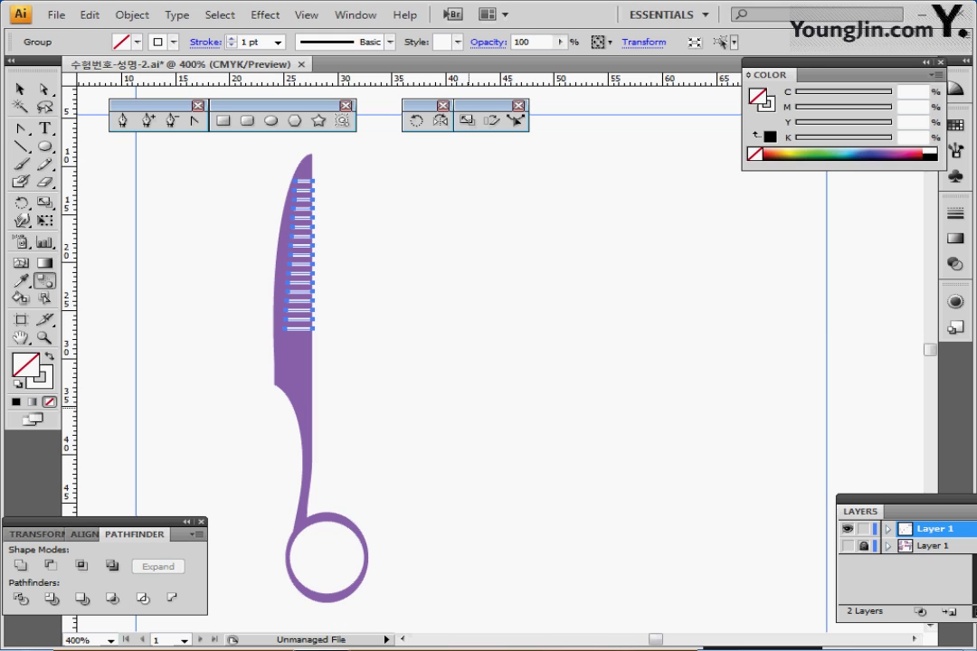
pyautogui.hotkey('ctrl', 'shift', 'a')
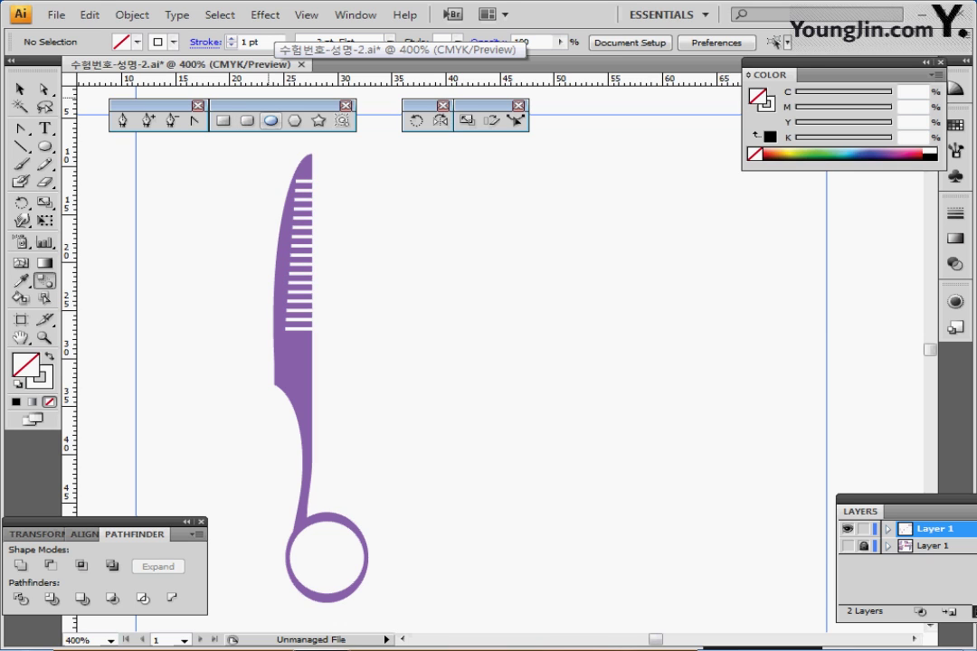
# Step: Draw a circle with white fill and no stroke on the blade and centre it just below the teeth
pyautogui.press('l')
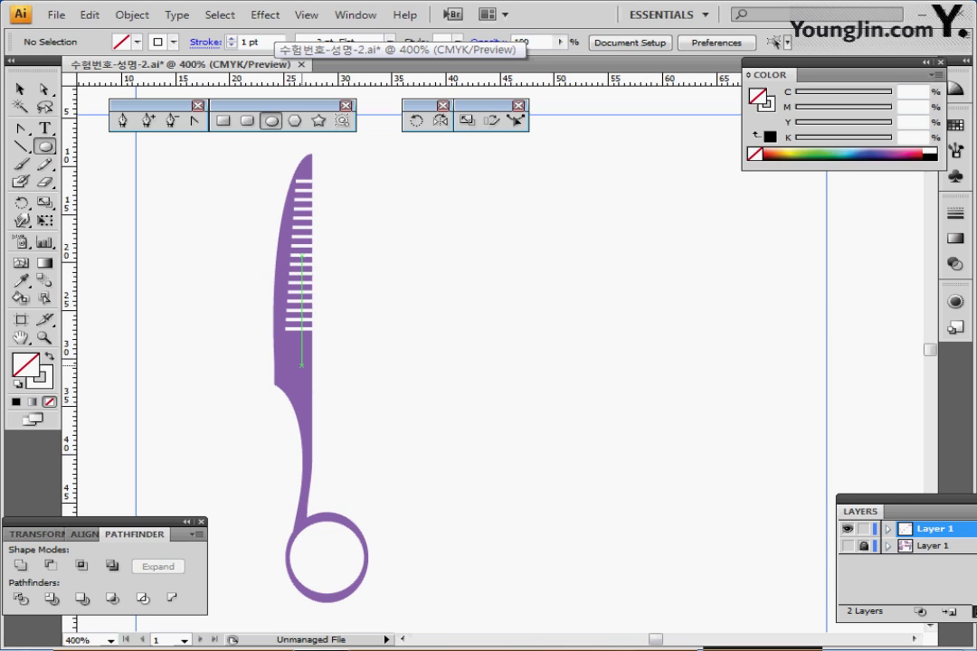
pyautogui.moveTo(301, 364); pyautogui.dragTo(313, 372)
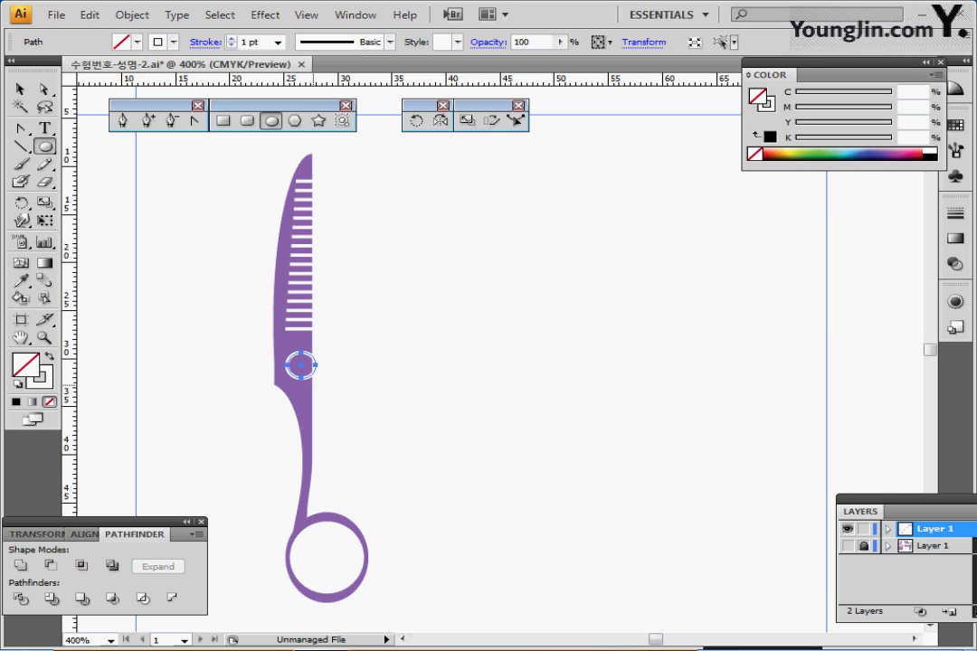
pyautogui.keyDown('ctrl'); pyautogui.click(315, 374); pyautogui.keyUp('ctrl')
pyautogui.hotkey('shift', 'x')
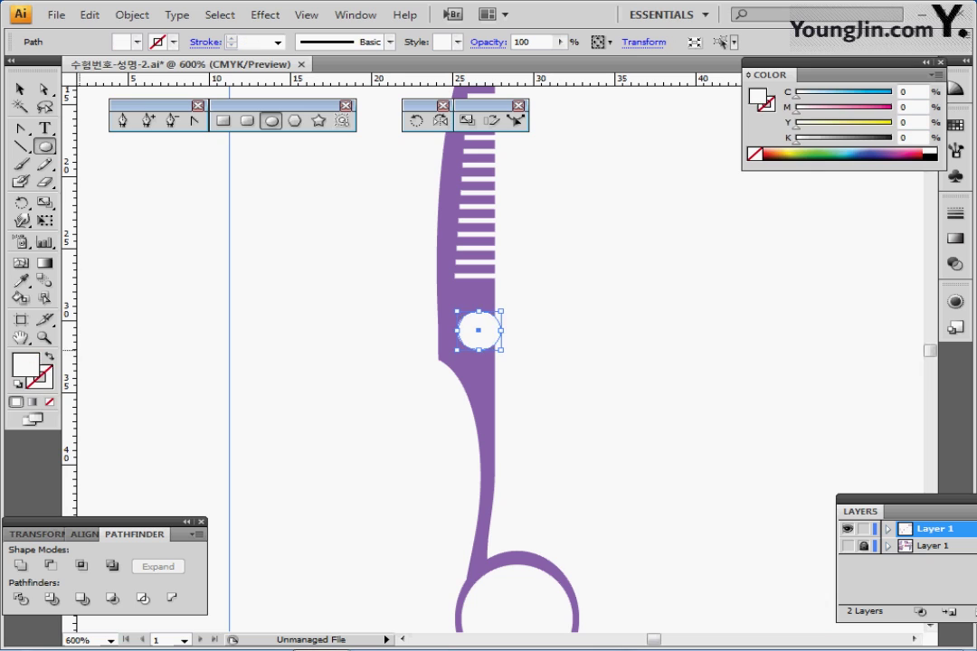
pyautogui.moveTo(480, 331); pyautogui.dragTo(468, 317)
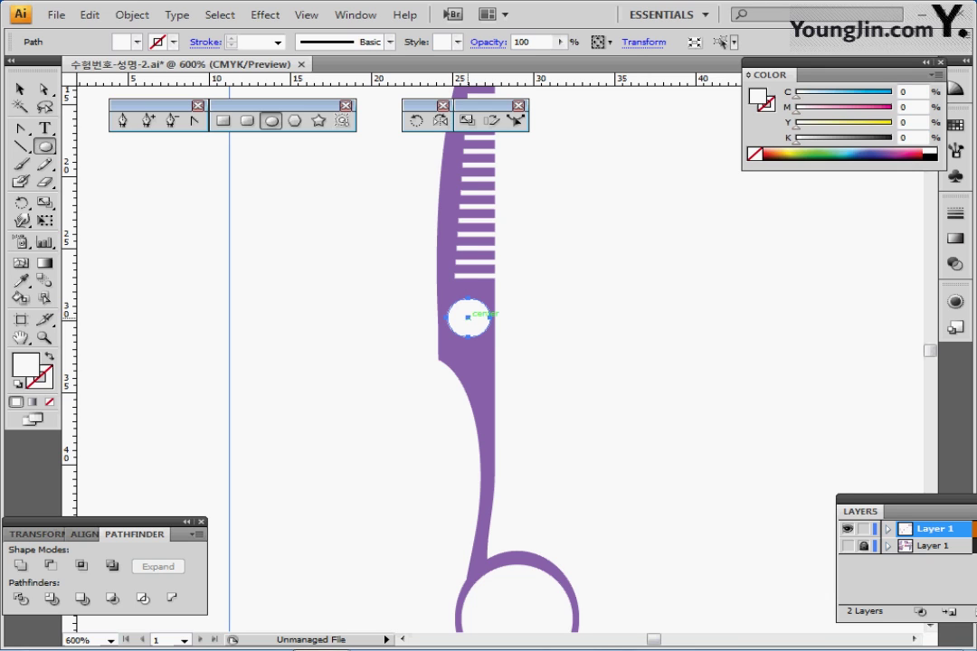
# Step: Draw a smaller concentric circle inside the white one and fill it with the purple sampled from the blade
pyautogui.moveTo(468, 318); pyautogui.dragTo(484, 331)
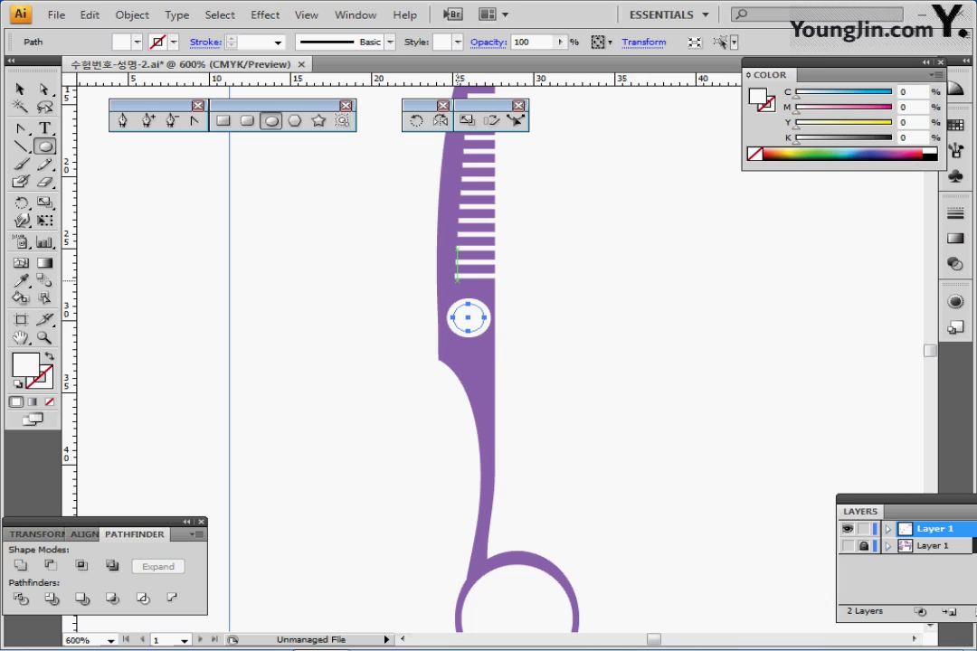
pyautogui.press('i')
pyautogui.click(454, 278)
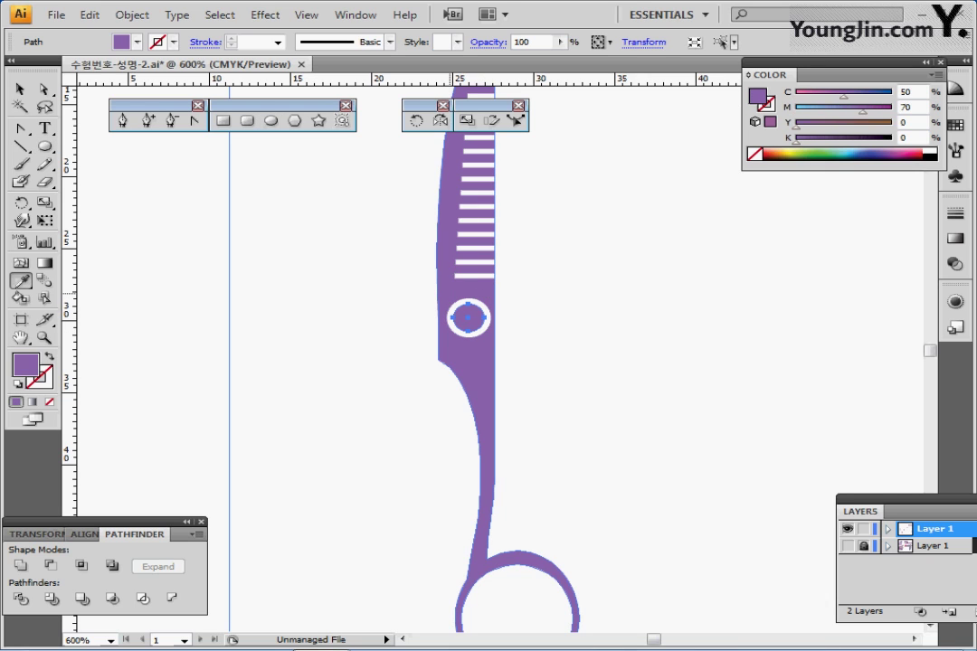
pyautogui.hotkey('ctrl', 'shift', 'a')
pyautogui.hotkey('ctrl', '-')
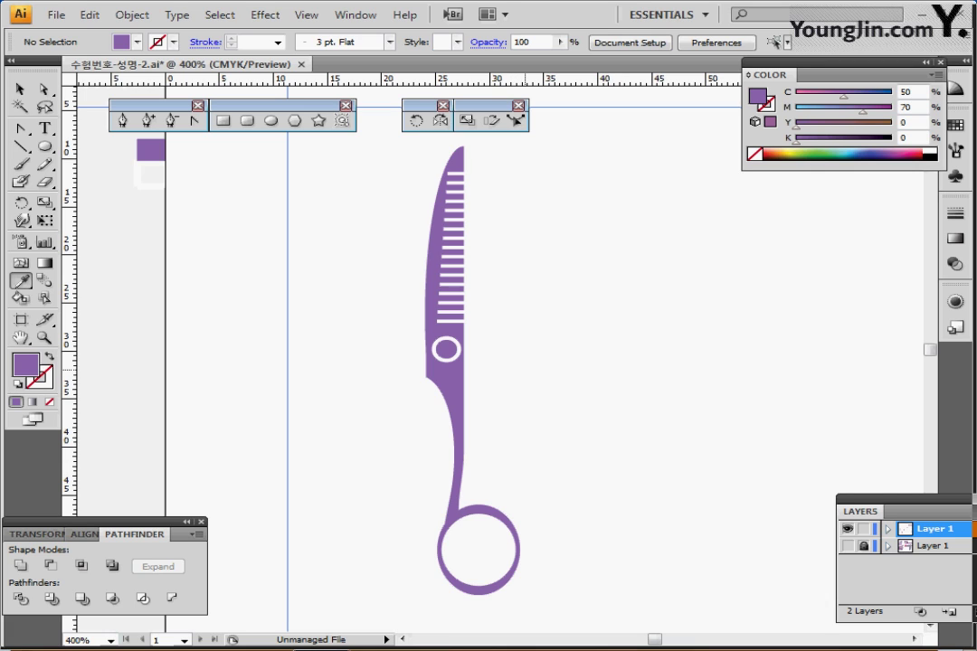
# Step: Rotate the whole blade with its teeth, pivot circles and ring handle by 15°
pyautogui.moveTo(360, 179); pyautogui.dragTo(511, 485)
pyautogui.hotkey('ctrl', 'shift', 'b')
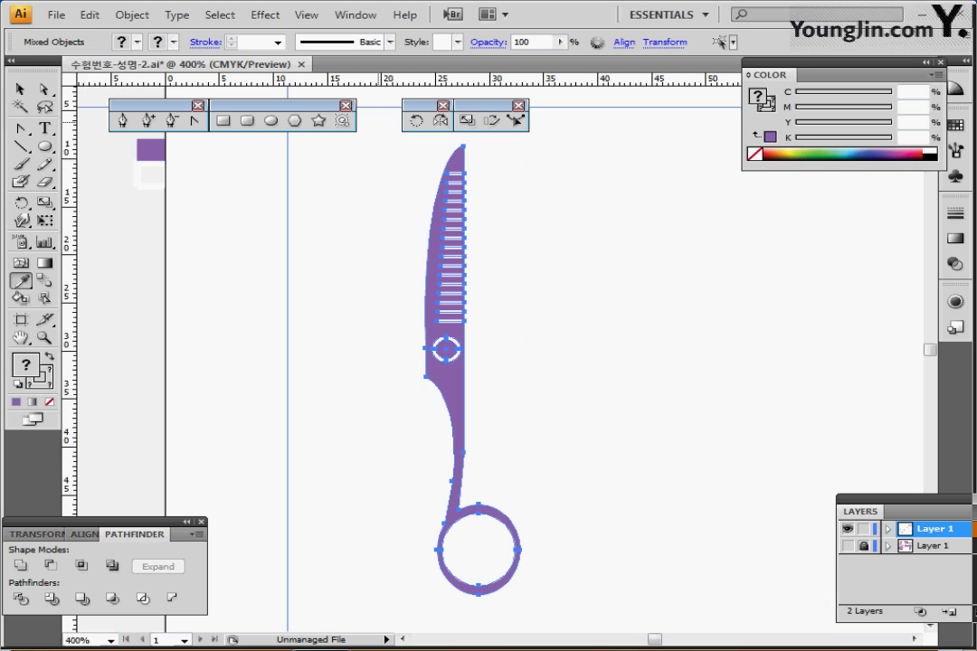
pyautogui.doubleClick(416, 120)
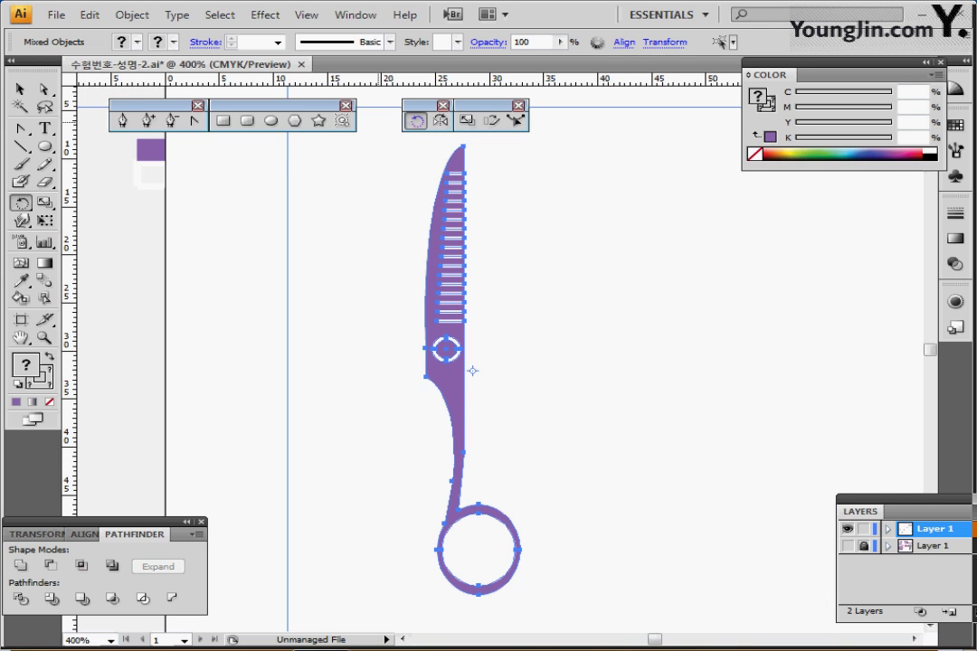
pyautogui.write('15')
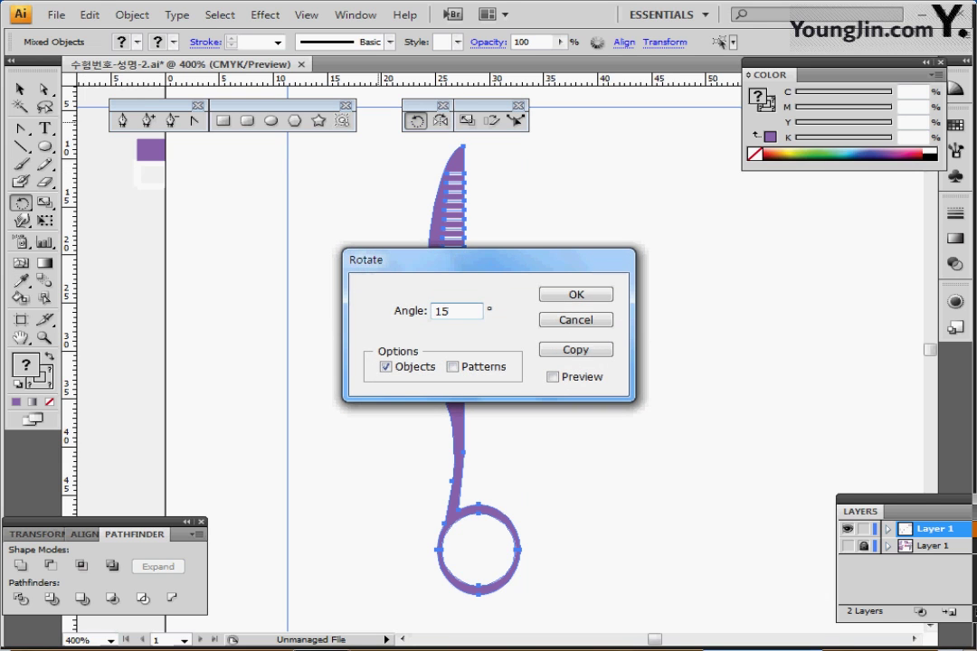
pyautogui.press('Return')
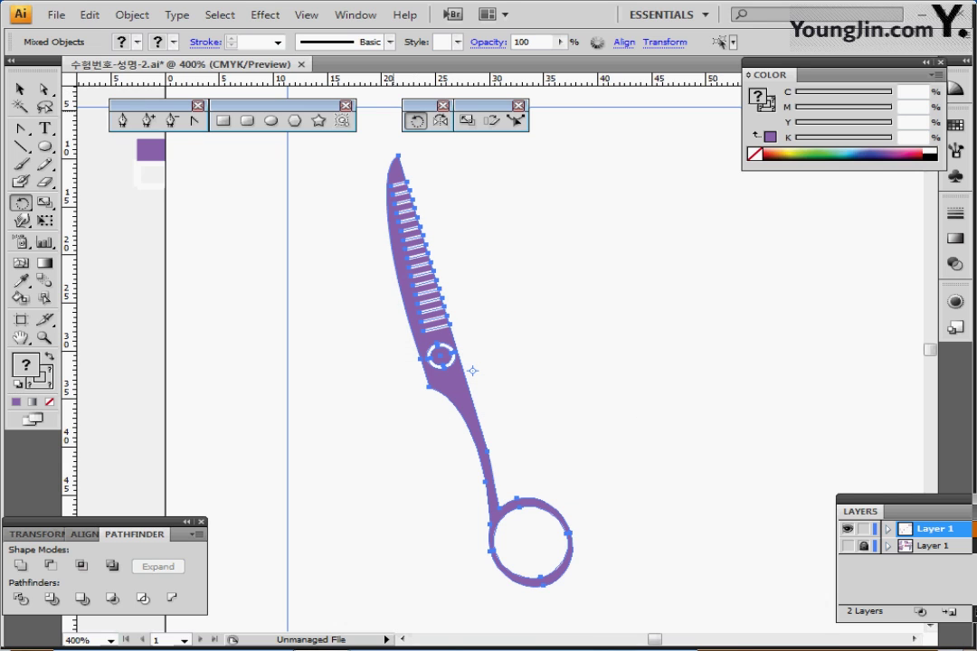
pyautogui.keyDown('ctrl'); pyautogui.click(384, 407); pyautogui.keyUp('ctrl')
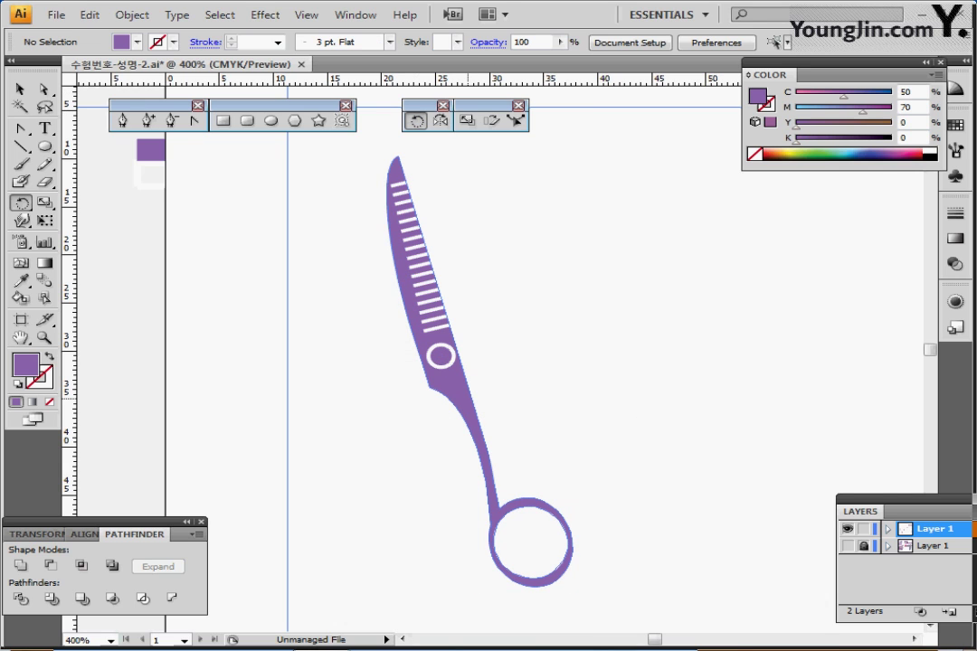
# Step: Reflect a copy of only the blade-and-handle shape across a vertical axis through the centre of the pivot circle
pyautogui.keyDown('ctrl'); pyautogui.click(468, 399); pyautogui.keyUp('ctrl')
pyautogui.keyDown('ctrl'); pyautogui.click(524, 362); pyautogui.keyUp('ctrl')
pyautogui.keyDown('ctrl'); pyautogui.click(464, 401); pyautogui.keyUp('ctrl')
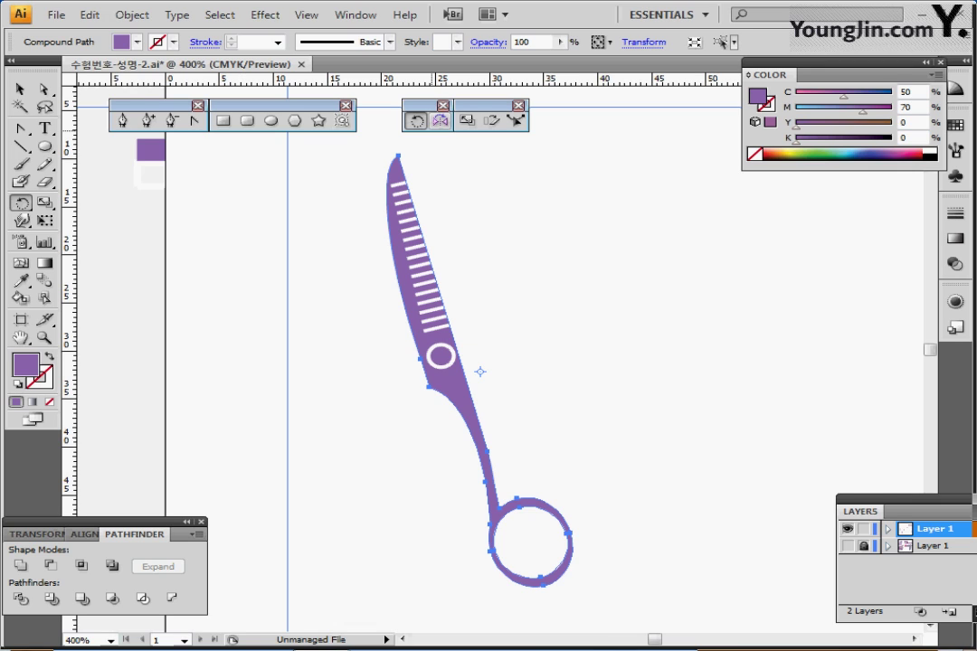
pyautogui.click(439, 120)
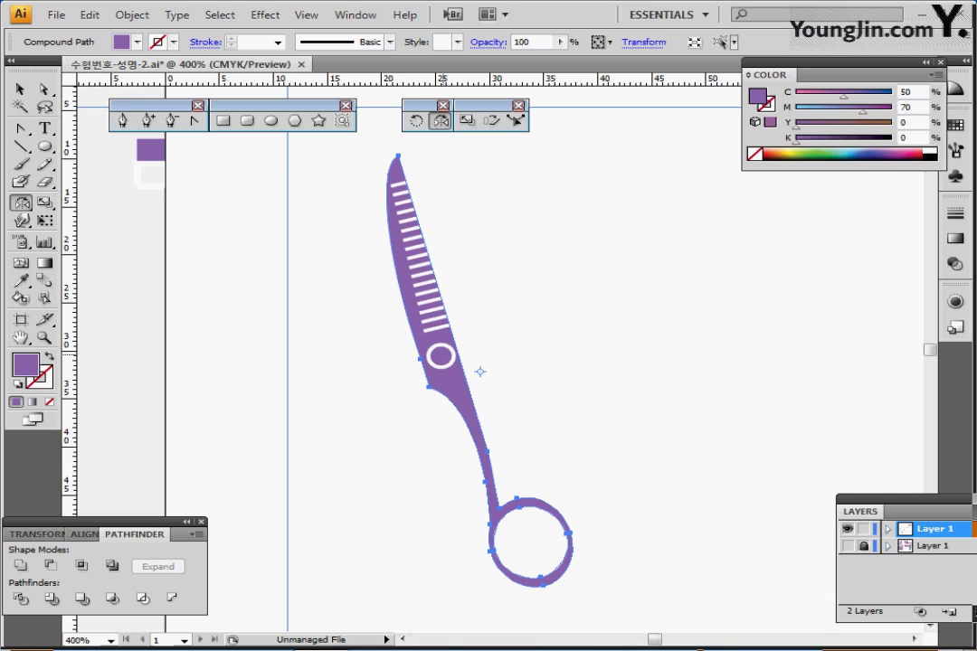
pyautogui.keyDown('alt'); pyautogui.click(441, 357); pyautogui.keyUp('alt')
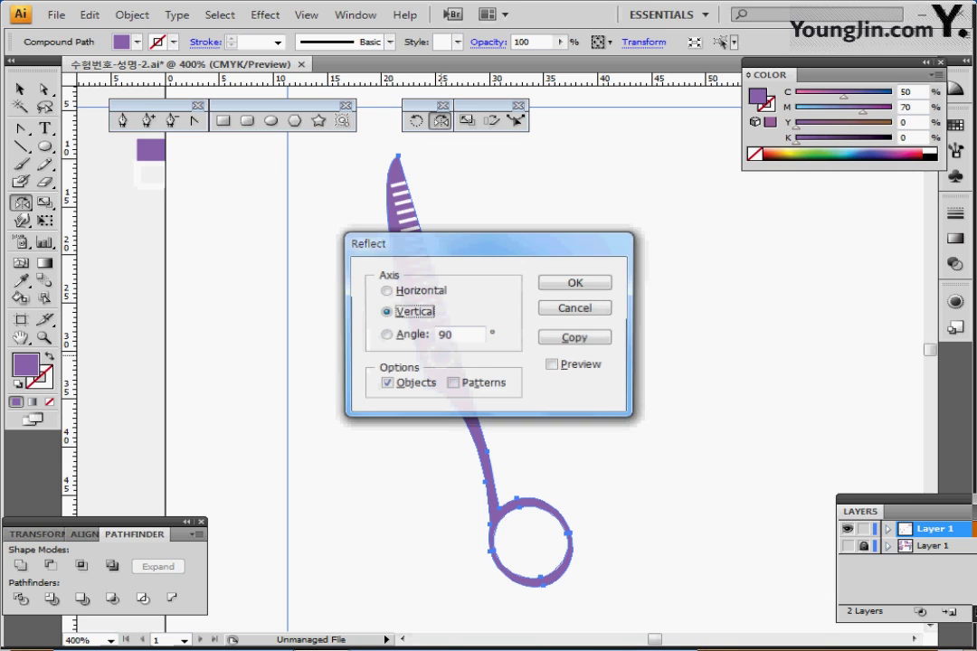
pyautogui.click(577, 338)
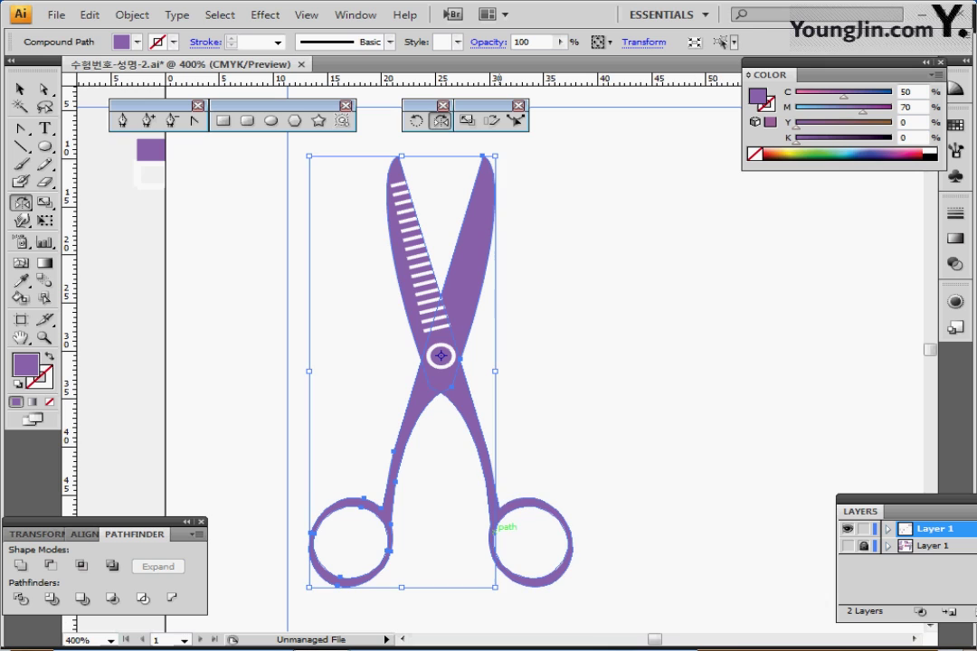
pyautogui.keyDown('ctrl'); pyautogui.click(588, 470); pyautogui.keyUp('ctrl')
# Step: Draw a small closed purple spur with the Pen tool on the inner lower side of the left ring handle
pyautogui.moveTo(588, 471); pyautogui.dragTo(578, 411)
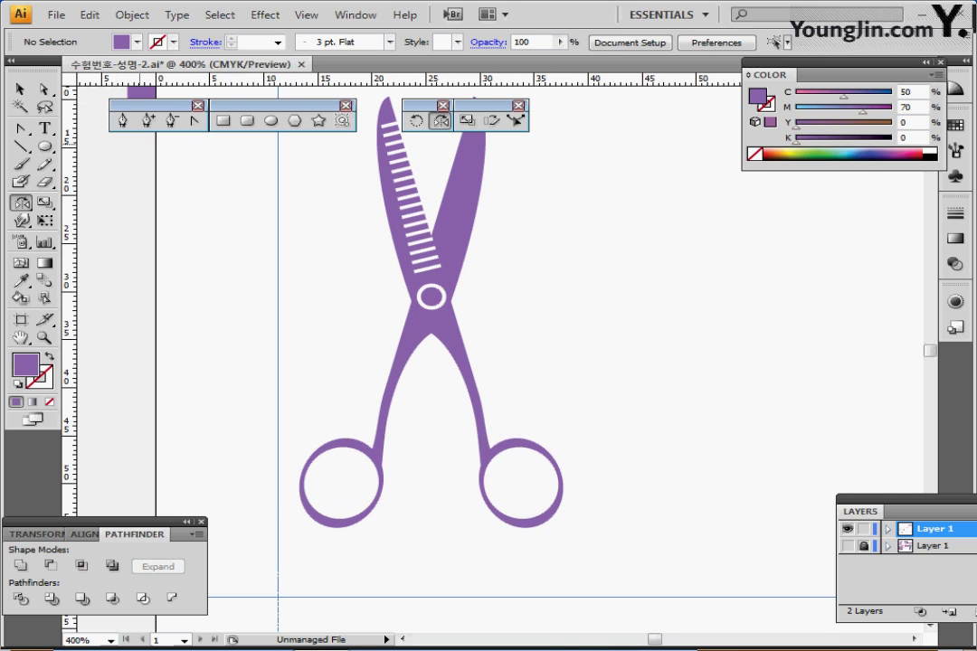
pyautogui.press('p')
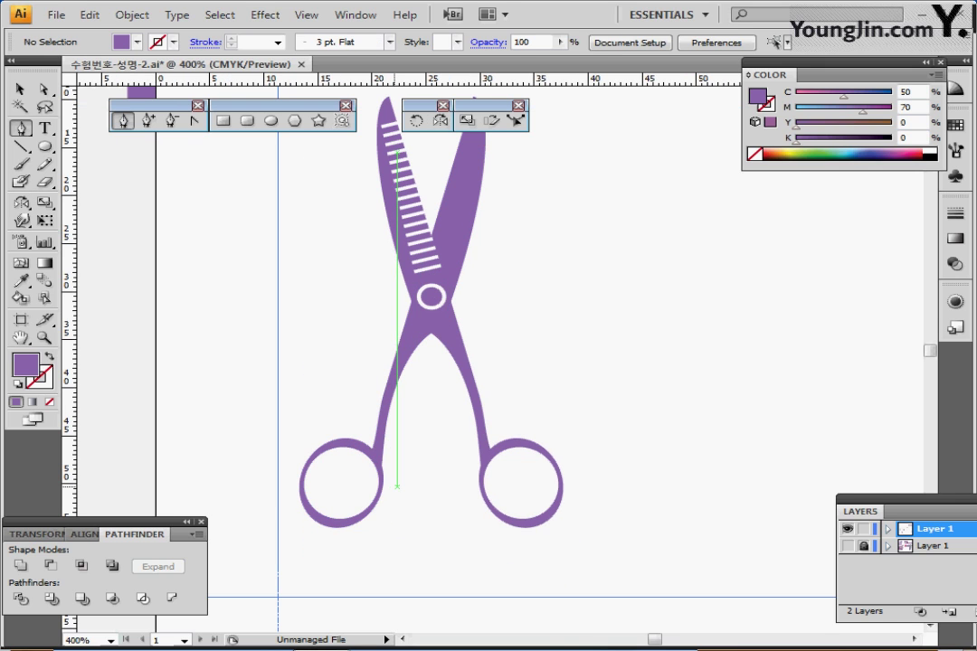
pyautogui.click(381, 484)
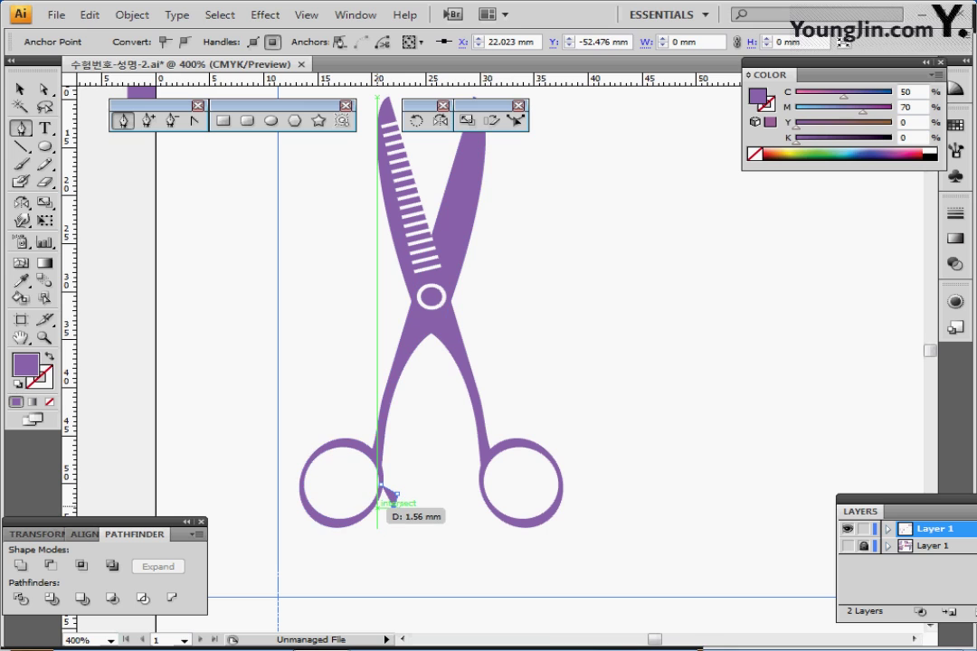
pyautogui.click(379, 493)
pyautogui.click(382, 486)
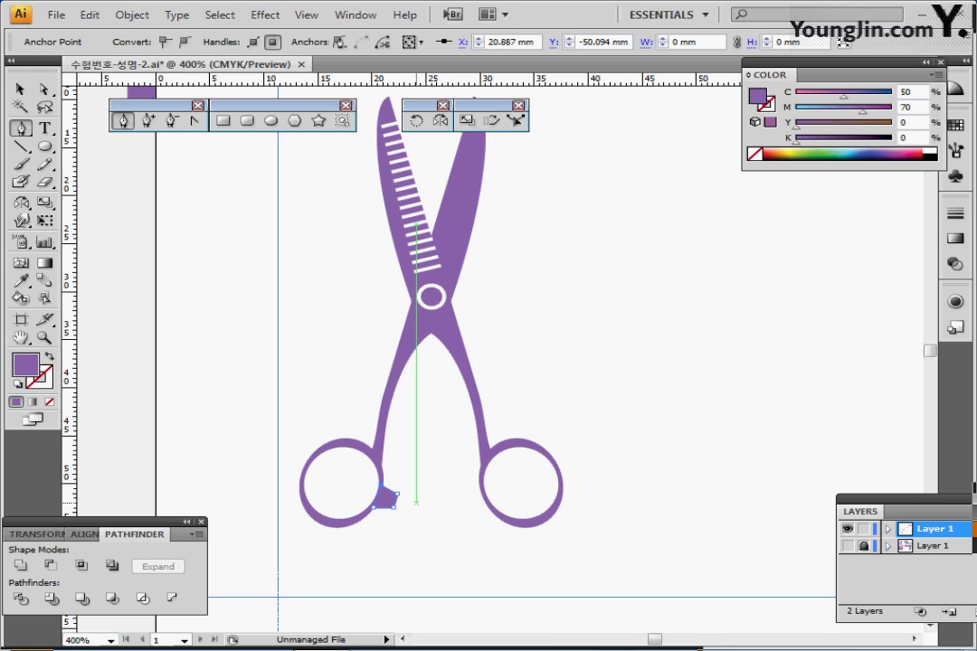
pyautogui.keyDown('ctrl'); pyautogui.click(426, 494); pyautogui.keyUp('ctrl')
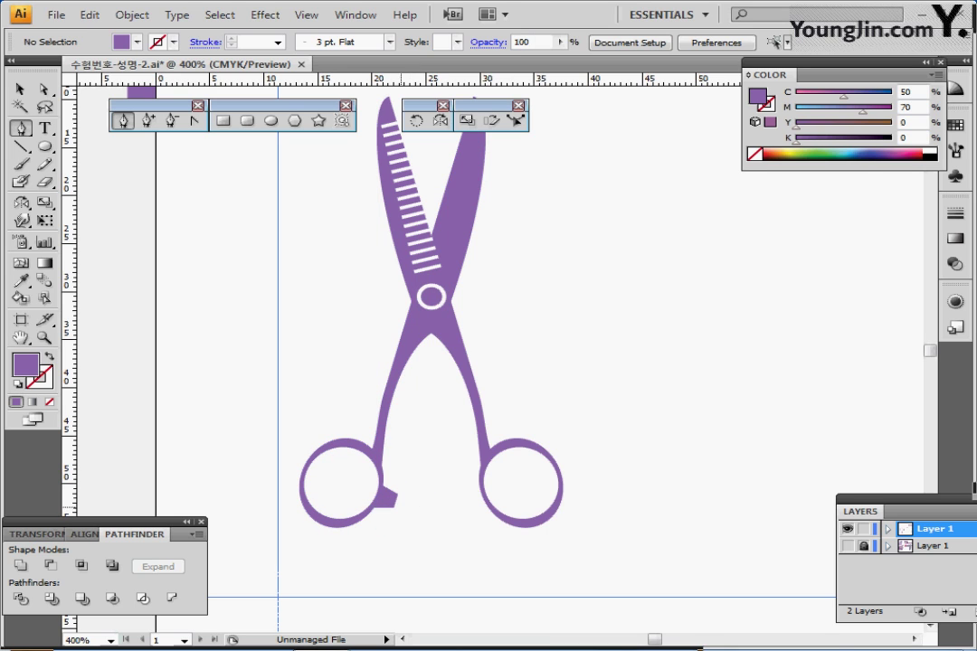
# Step: Reshape the spur by moving its outer anchor points so that it tapers to a short vertical end
pyautogui.click(44, 89)
pyautogui.moveTo(394, 496); pyautogui.dragTo(396, 486)
pyautogui.moveTo(398, 486); pyautogui.dragTo(396, 489)
pyautogui.click(415, 489)
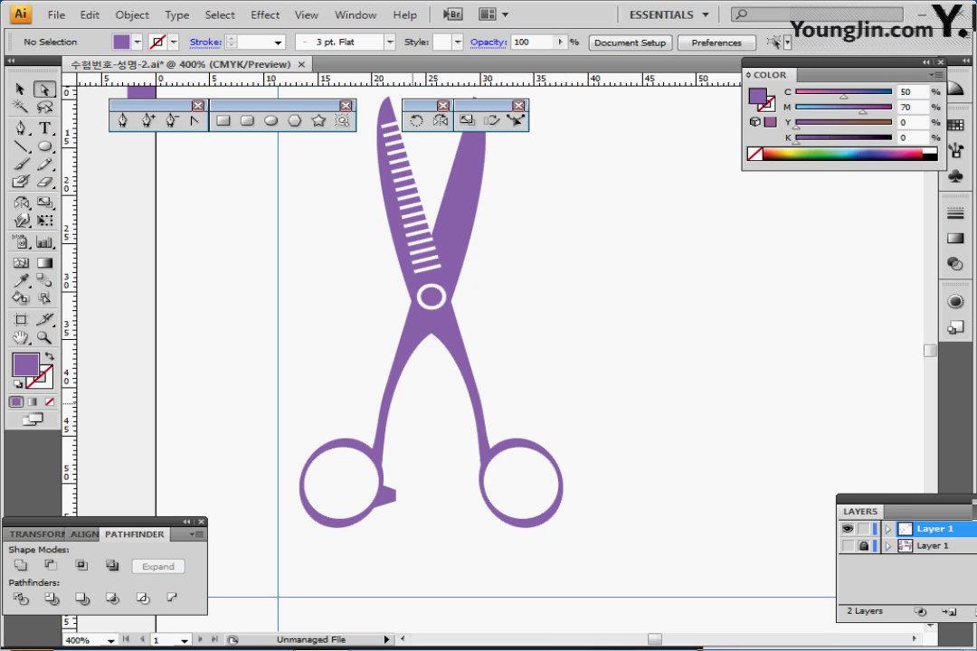
# Step: Unite the spur with the mirrored blade and left ring, and place the merged shape behind the teeth and pivot circles
pyautogui.moveTo(385, 430); pyautogui.dragTo(418, 533)
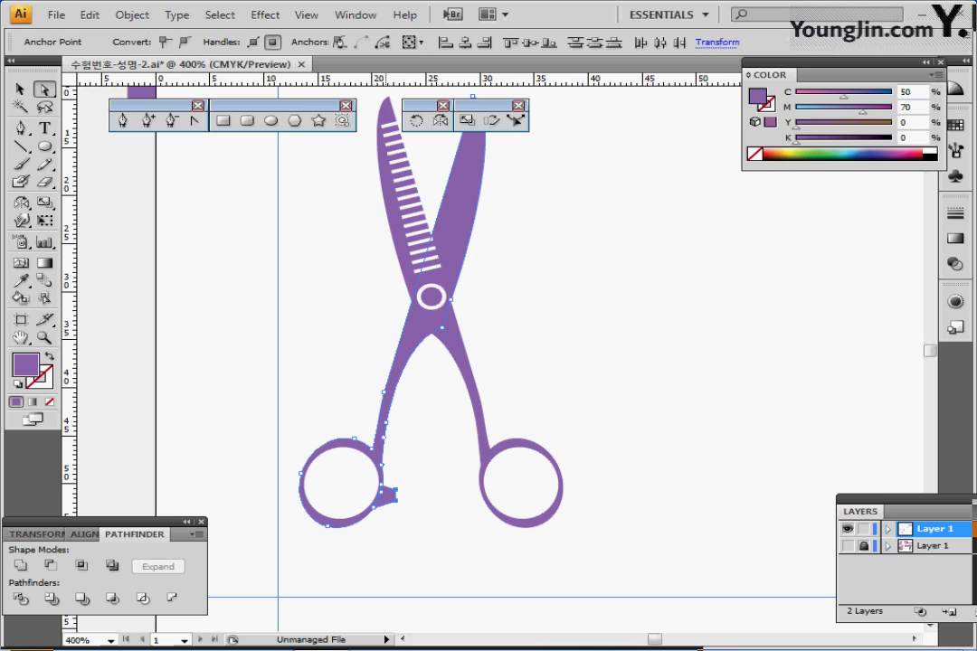
pyautogui.click(20, 566)
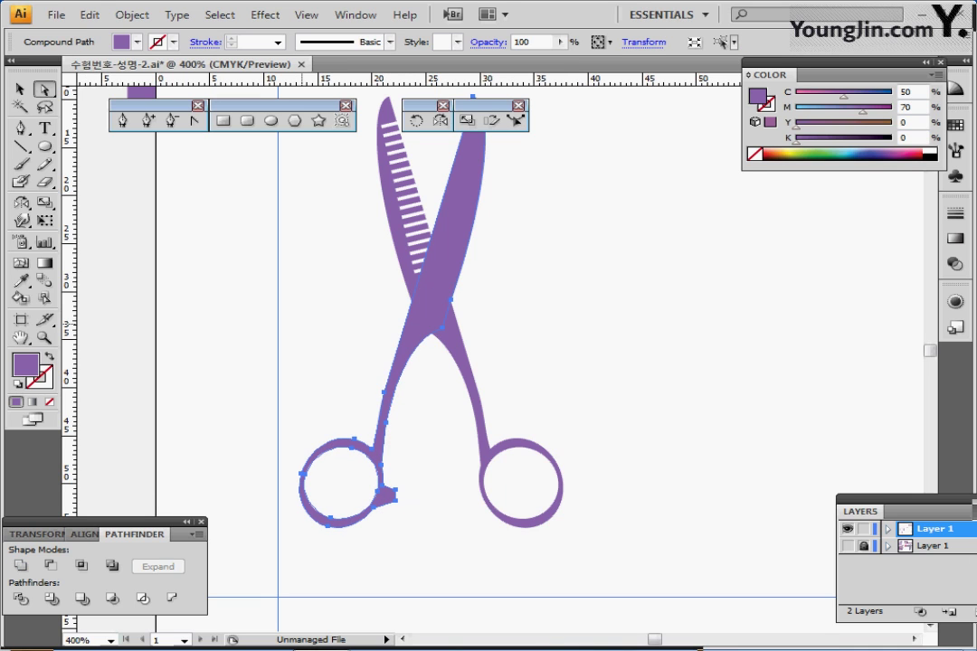
pyautogui.hotkey('ctrl', 'z')
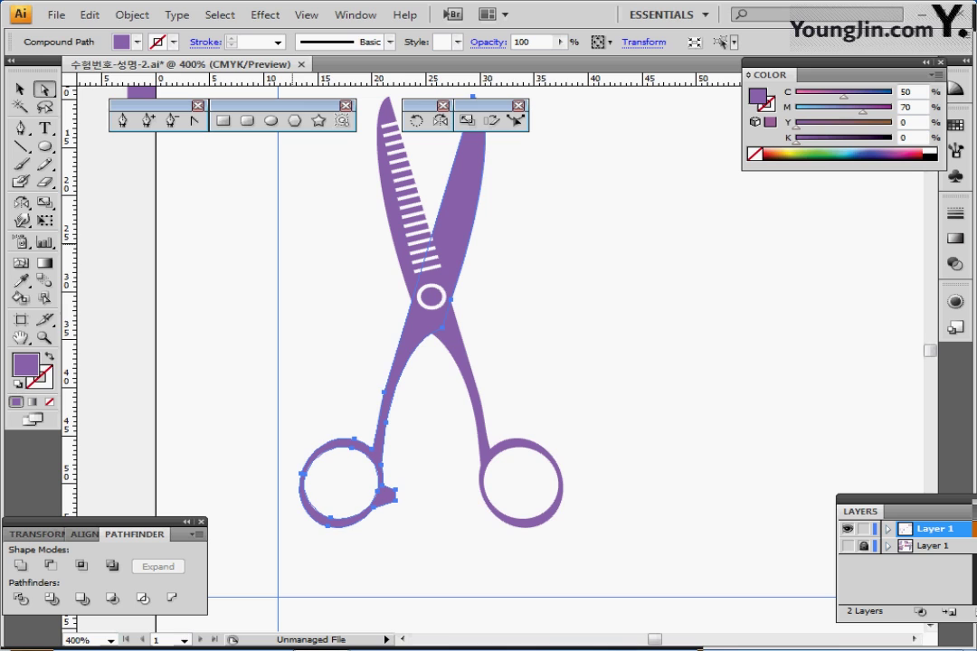
pyautogui.click(294, 248)
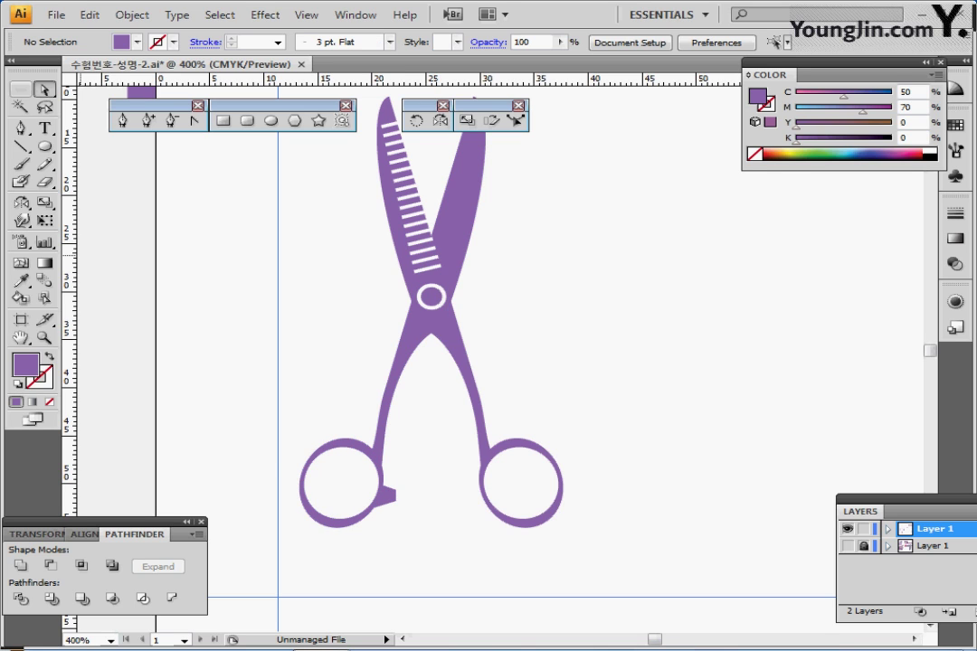
# Step: Select both overlapping scissor halves and apply the Trim pathfinder to cut away the hidden overlap at the crossing
pyautogui.press('v')
pyautogui.moveTo(314, 393); pyautogui.dragTo(534, 424)
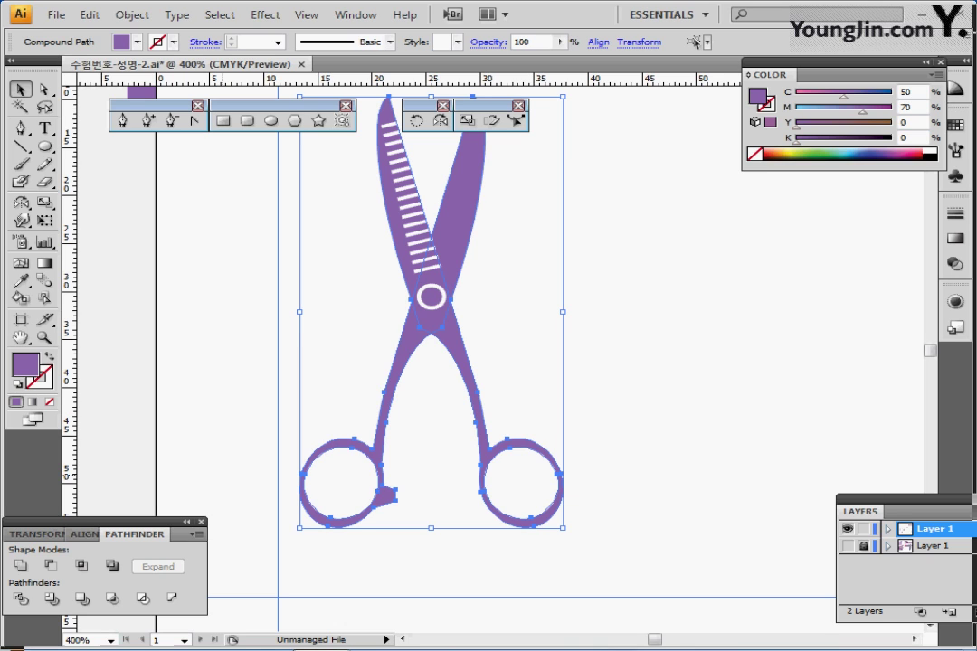
pyautogui.moveTo(109, 522); pyautogui.dragTo(139, 471)
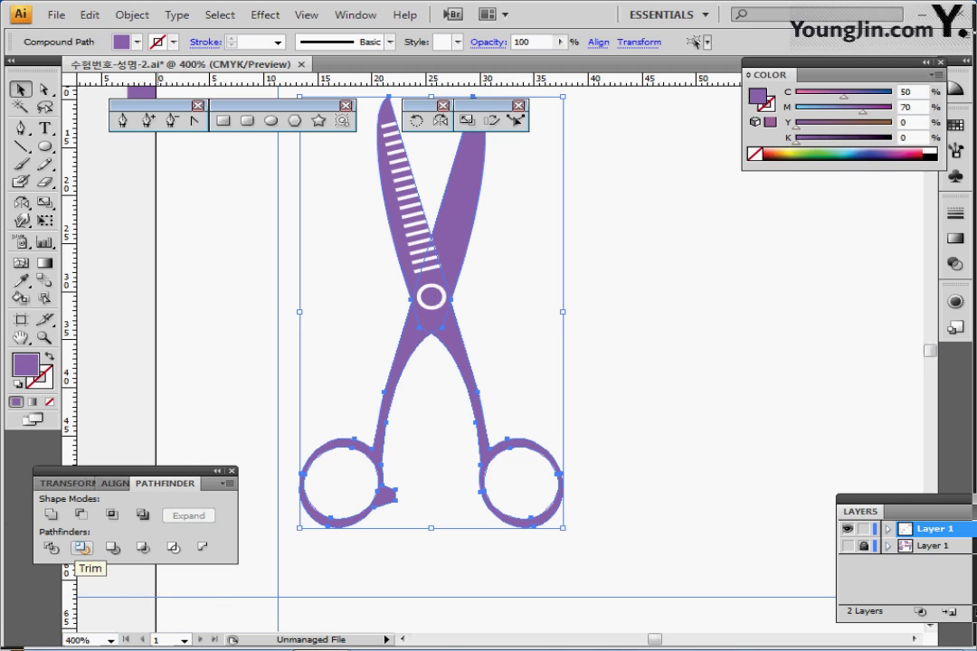
pyautogui.click(82, 548)
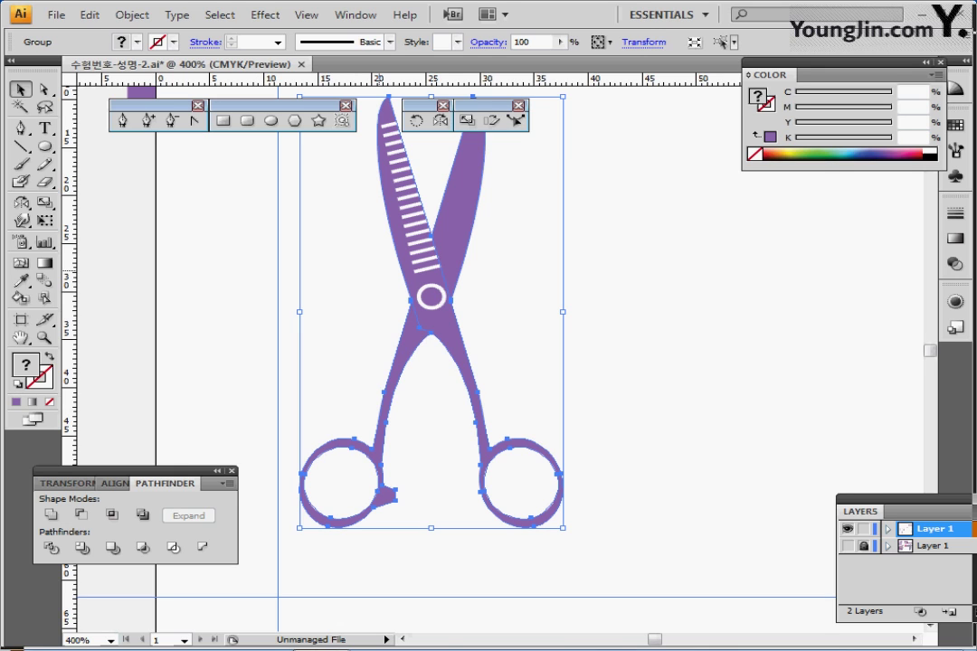
pyautogui.click(574, 204)
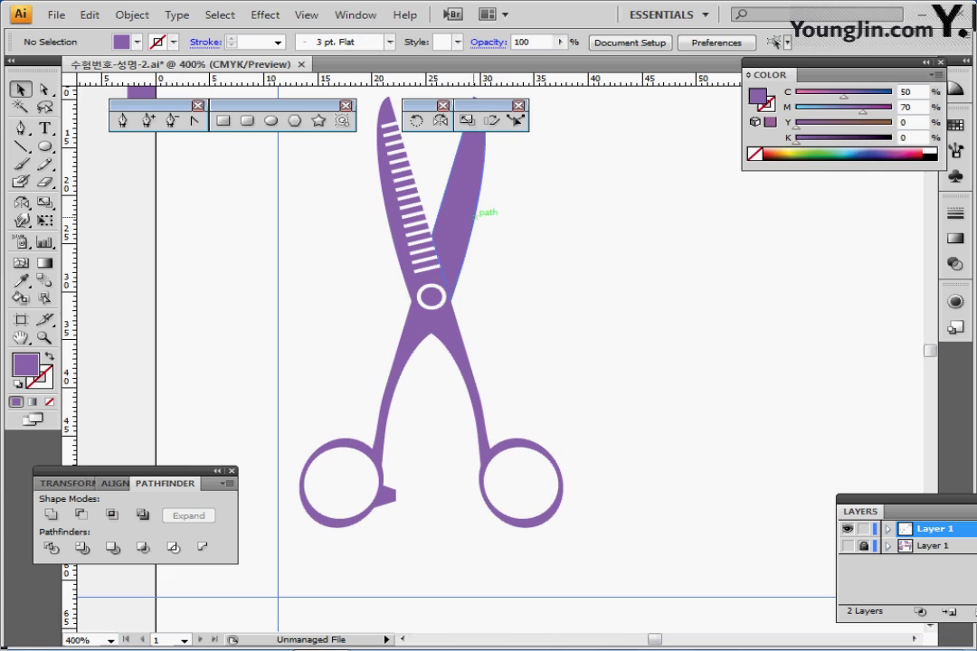
# Step: Isolate the trimmed group and nudge the right blade piece up and right to open a thin gap along the toothed blade
pyautogui.moveTo(437, 248); pyautogui.dragTo(387, 300)
pyautogui.doubleClick(366, 304)
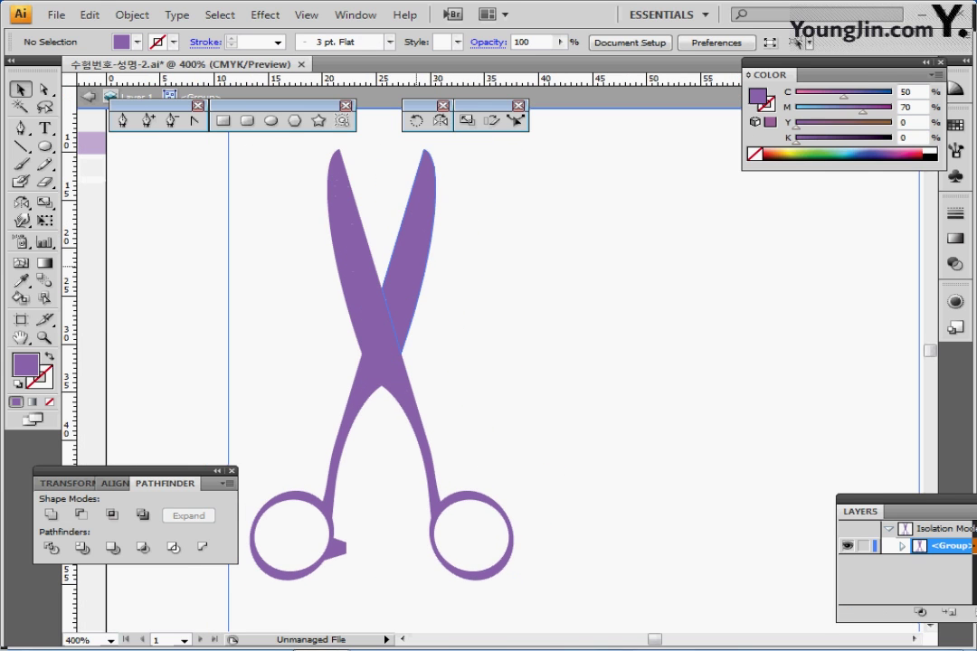
pyautogui.click(420, 240)
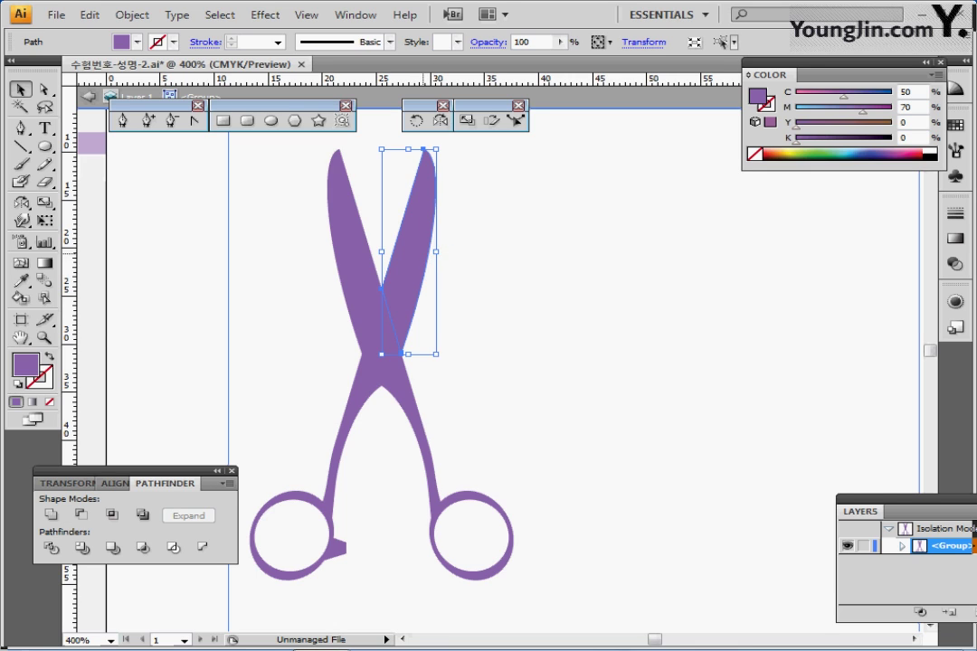
pyautogui.press('Up')
pyautogui.press('Up')
pyautogui.press('Right')
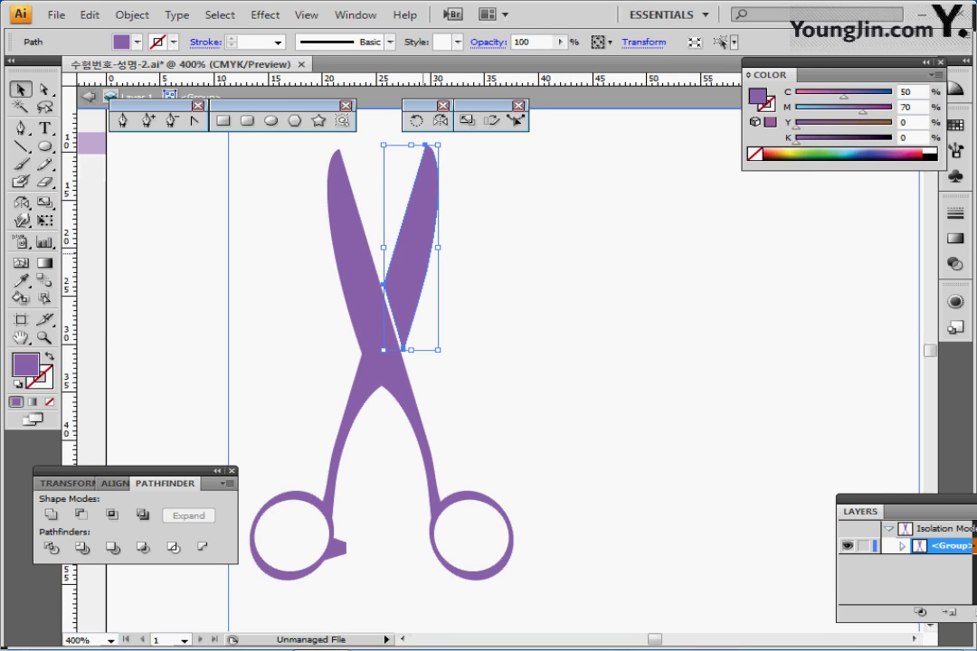
# Step: Nudge the left handle piece slightly down and left to open a matching thin gap below the pivot, and leave isolation mode
pyautogui.click(335, 452)
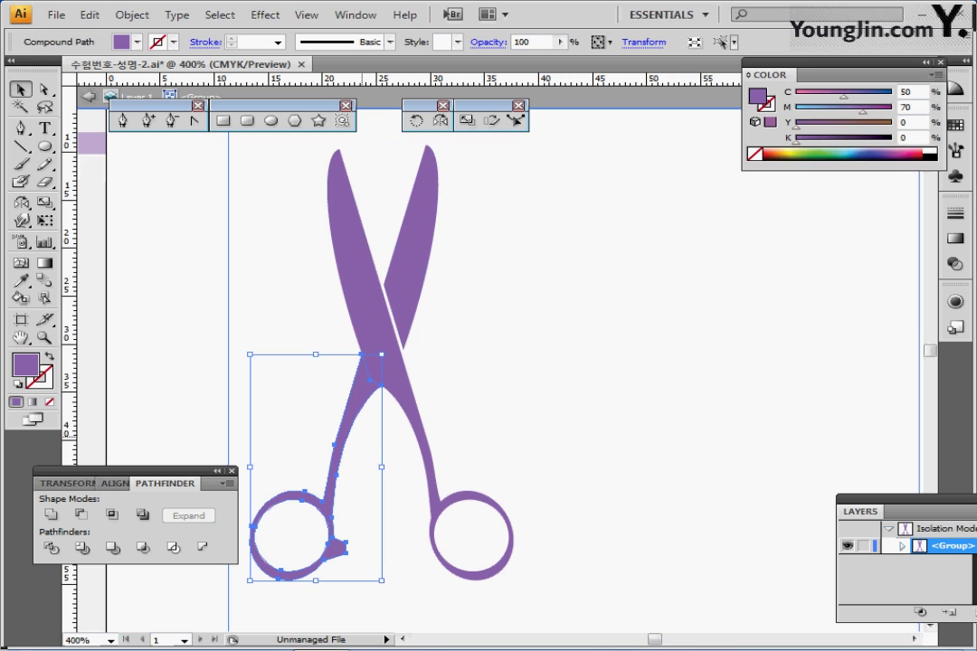
pyautogui.press('Left')
pyautogui.press('Down')
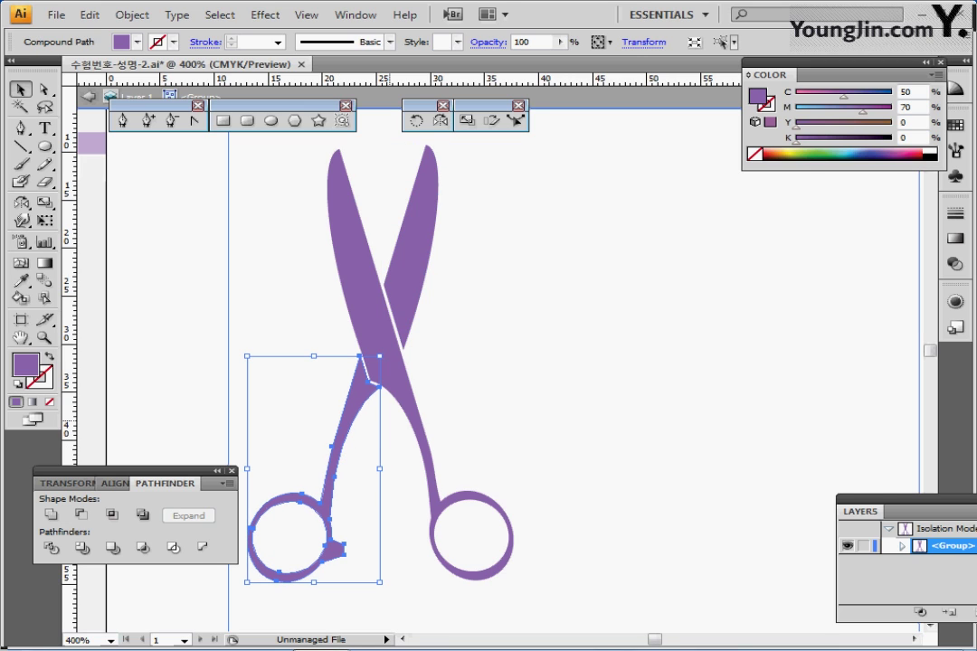
pyautogui.press('Down')
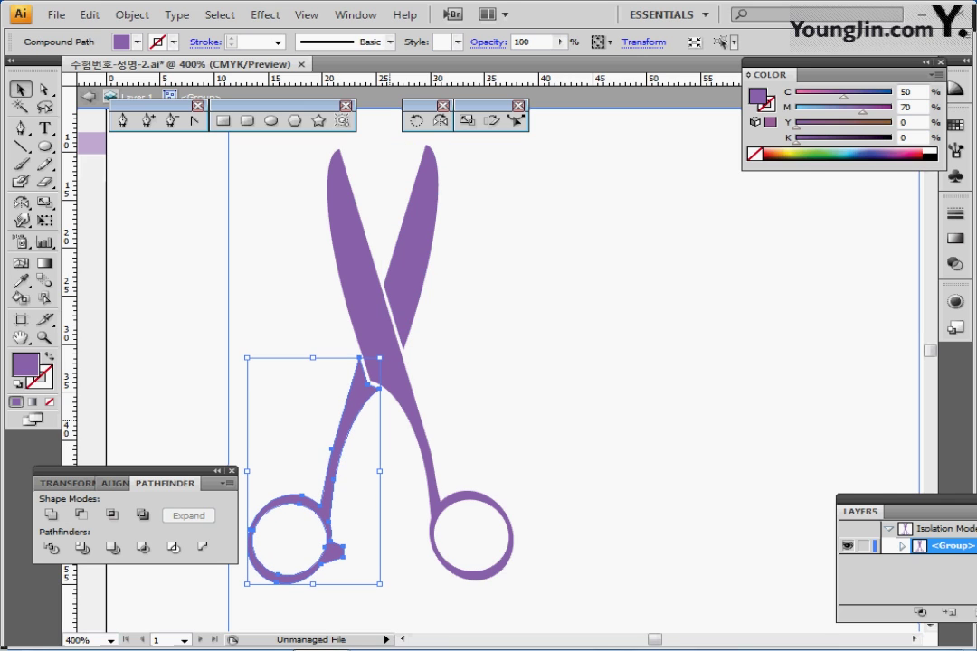
pyautogui.press('Left')
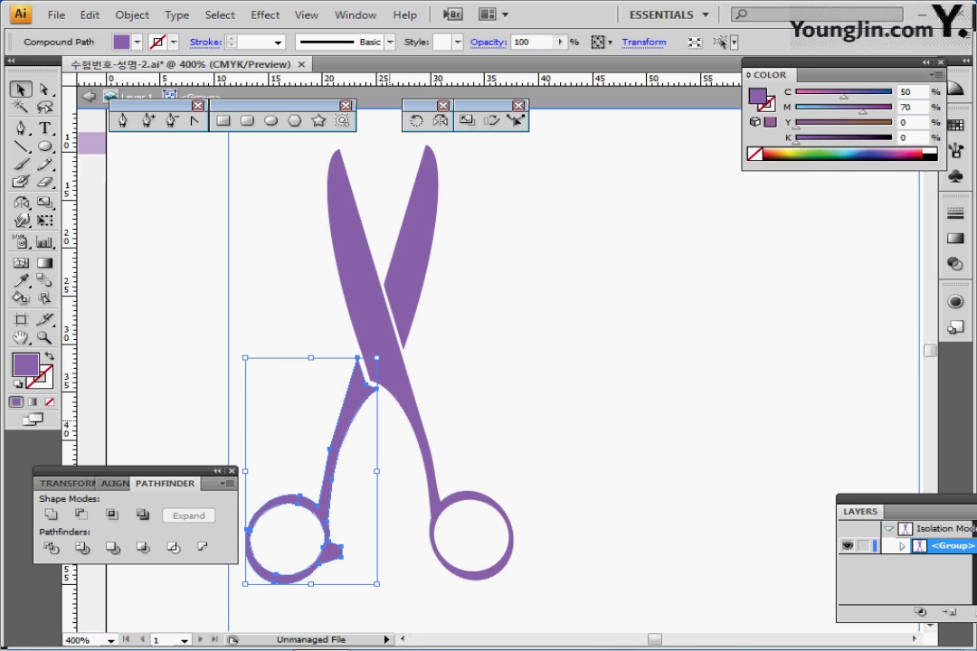
pyautogui.press('Up')
pyautogui.press('Right')
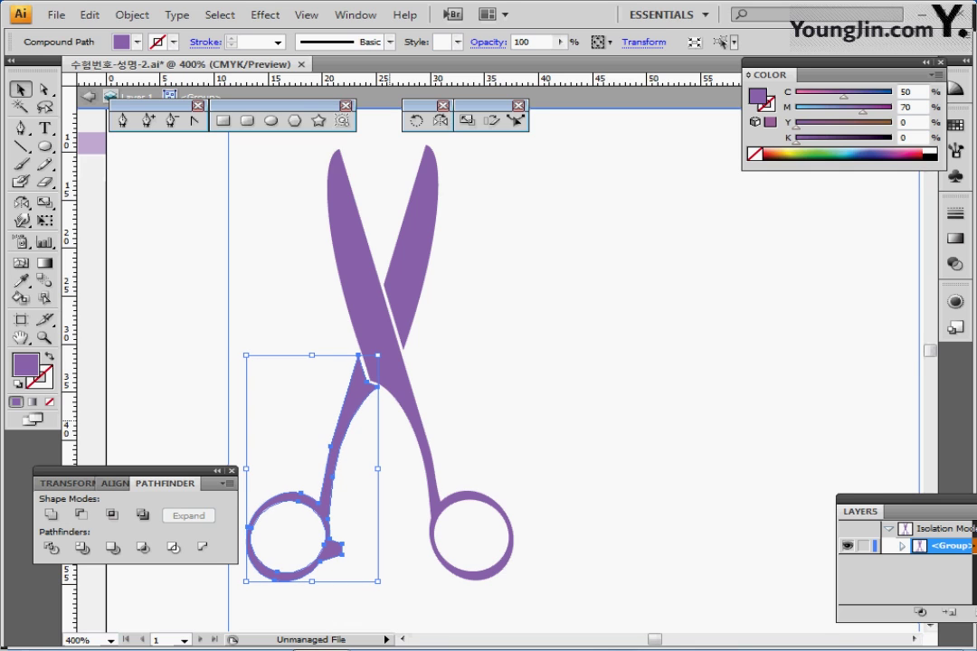
pyautogui.press('Right')
pyautogui.press('Right')
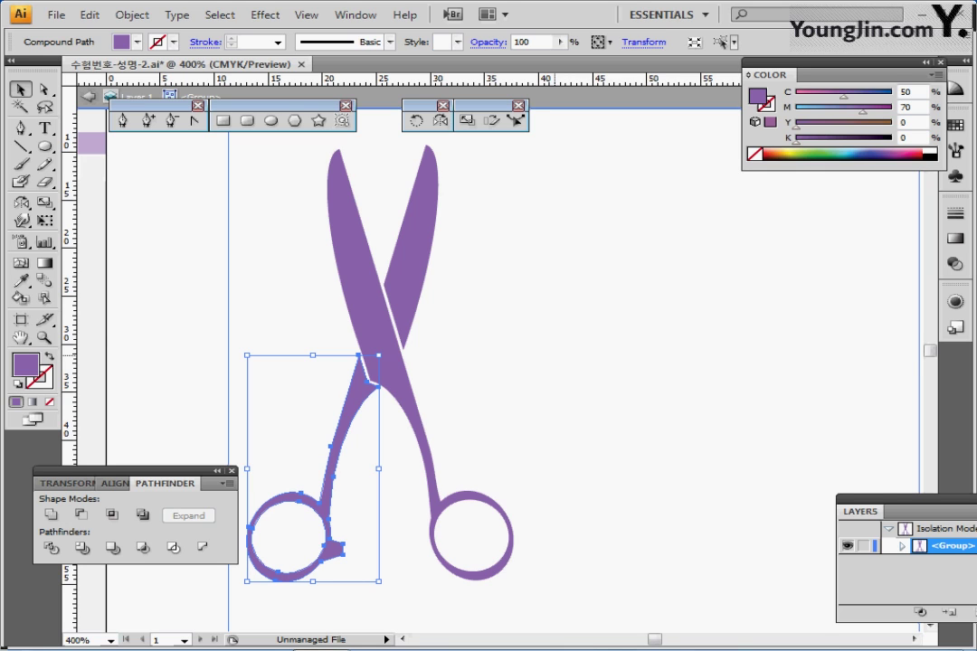
pyautogui.press('Escape')
pyautogui.hotkey('ctrl', 'shift', 'a')
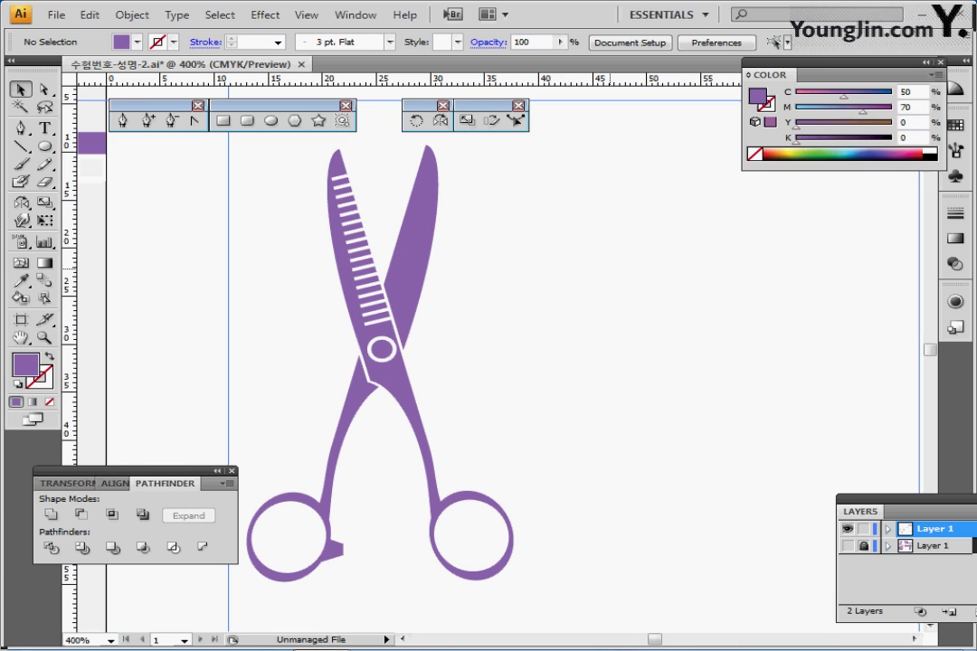
# Step: Reshape the right blade's outer curve by moving its direction handles inward so that the blade is slimmer with a pointed tip
pyautogui.click(44, 89)
pyautogui.moveTo(483, 190); pyautogui.dragTo(421, 234)
pyautogui.moveTo(484, 234); pyautogui.dragTo(483, 234)
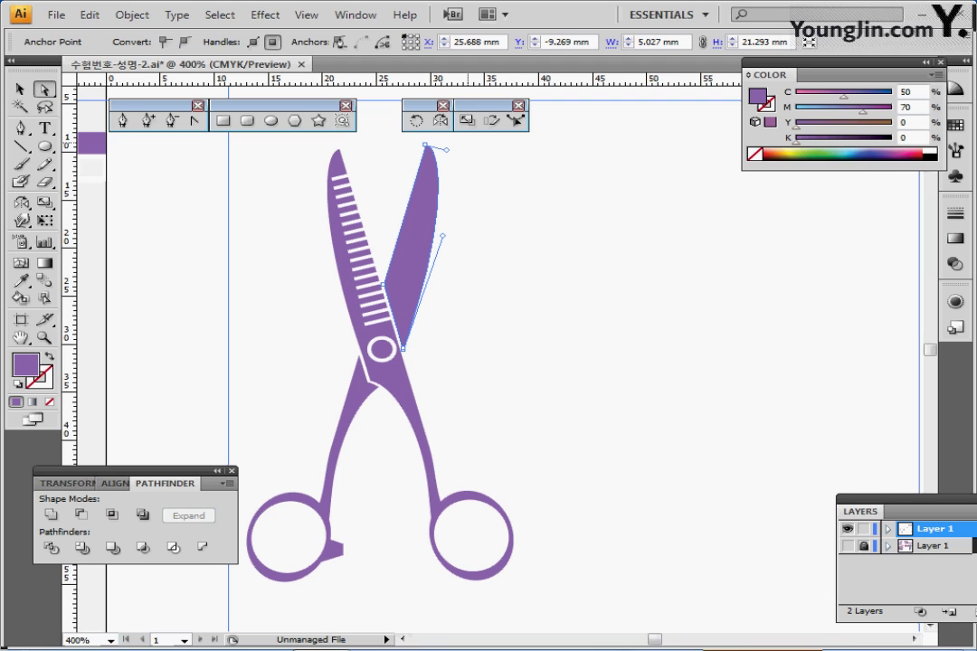
pyautogui.moveTo(447, 156); pyautogui.dragTo(434, 179)
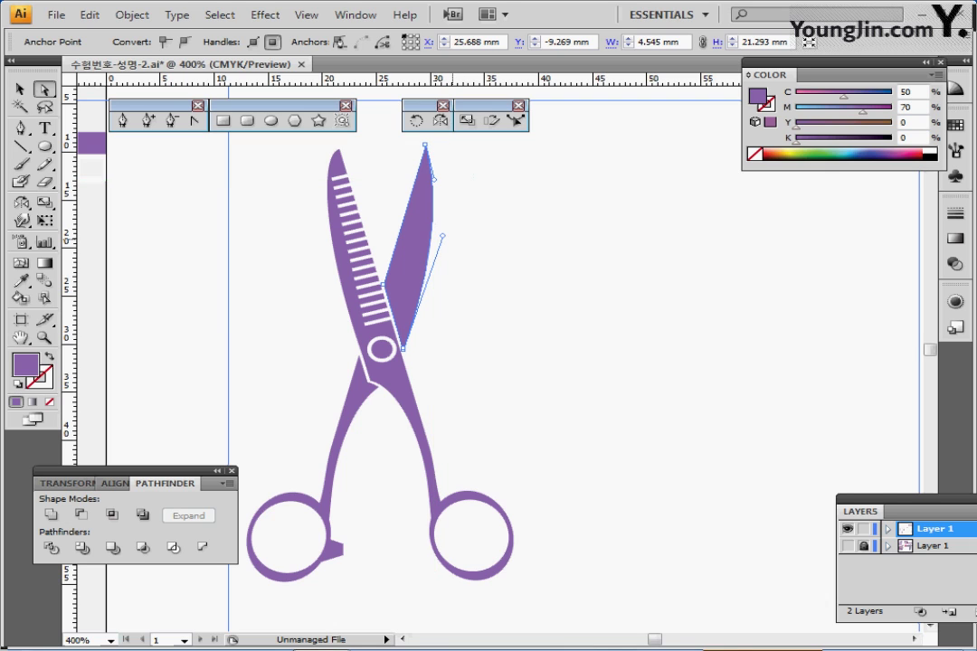
pyautogui.moveTo(442, 236); pyautogui.dragTo(438, 246)
pyautogui.click(244, 262)
pyautogui.click(20, 89)
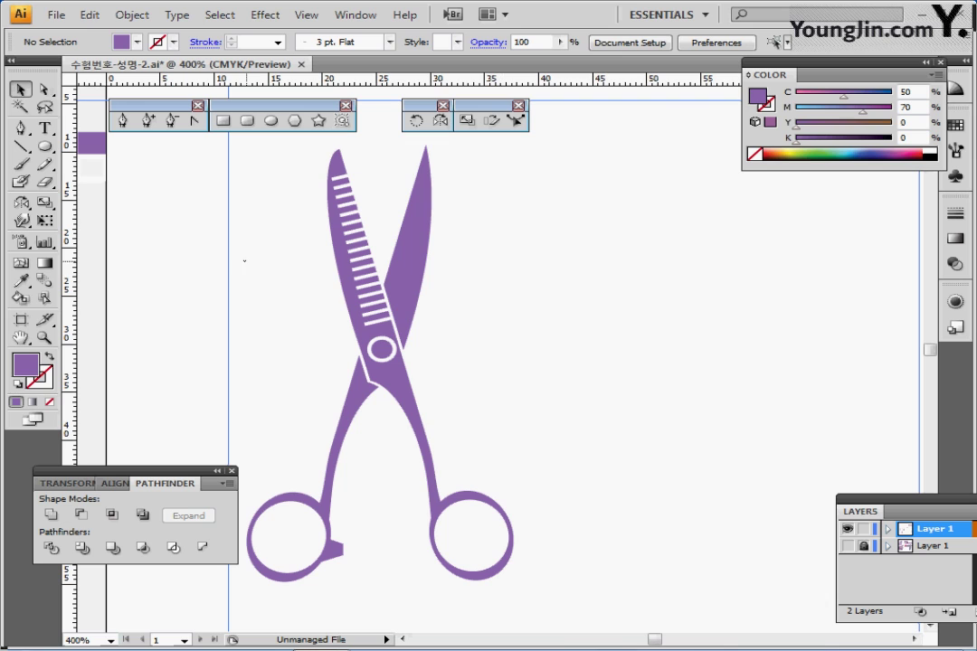
# Step: Select all parts of the scissors and group them
pyautogui.hotkey('ctrl', 'a')
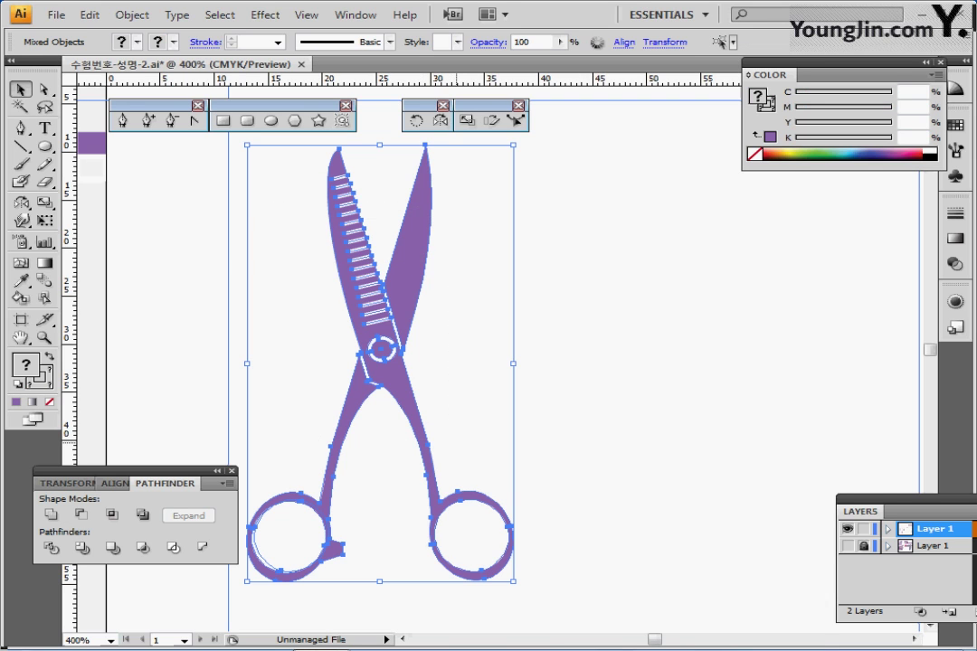
pyautogui.hotkey('ctrl', 'shift', 'b')
pyautogui.hotkey('ctrl', 'g')
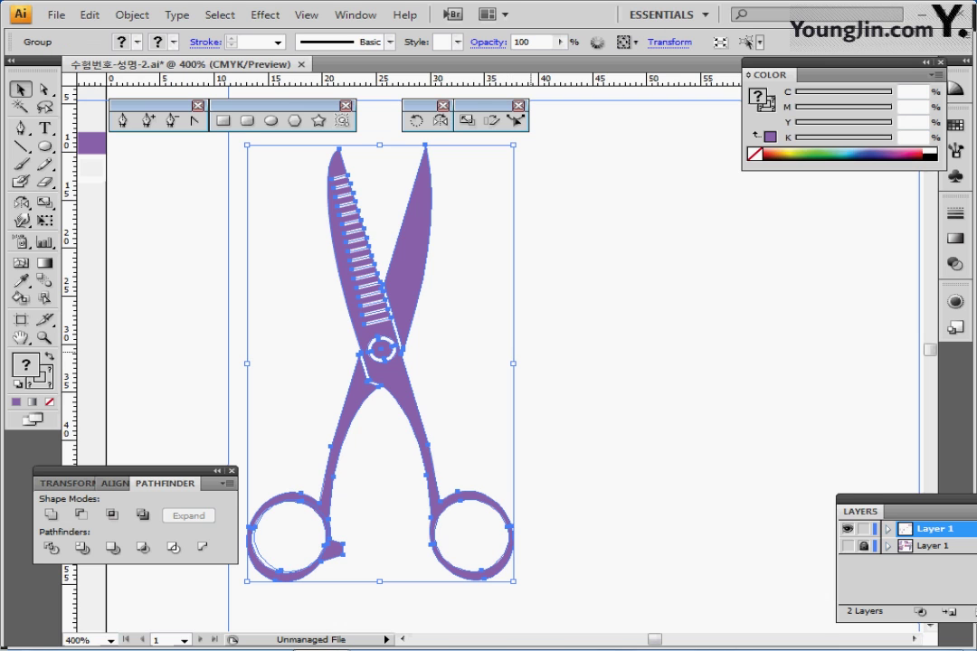
pyautogui.hotkey('ctrl', '-')
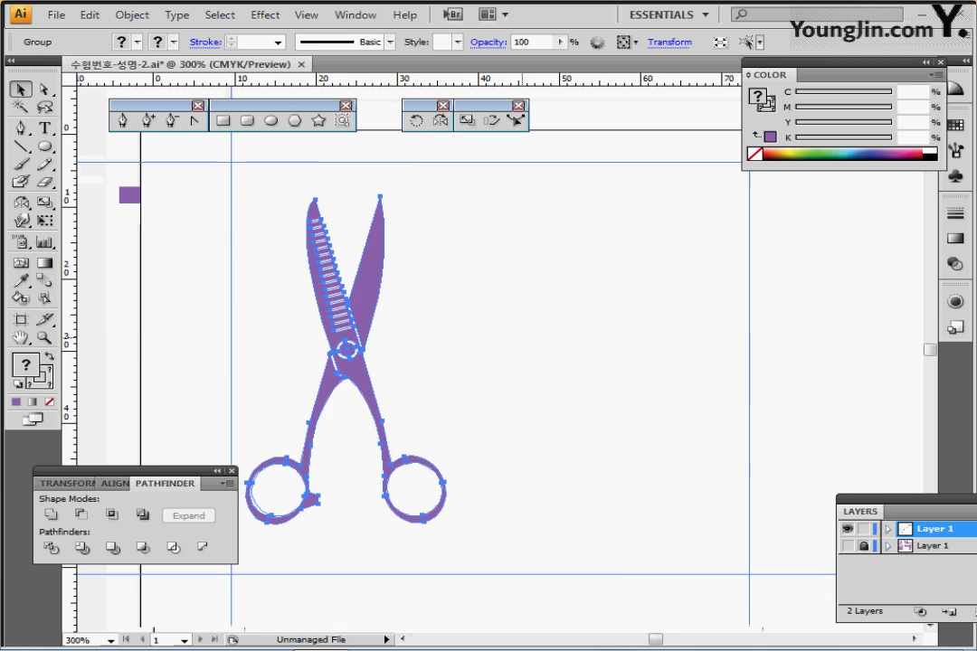
# Step: Show the locked reference layer as outlines and move the scissors group over the template scissors
pyautogui.moveTo(589, 360); pyautogui.dragTo(484, 349)
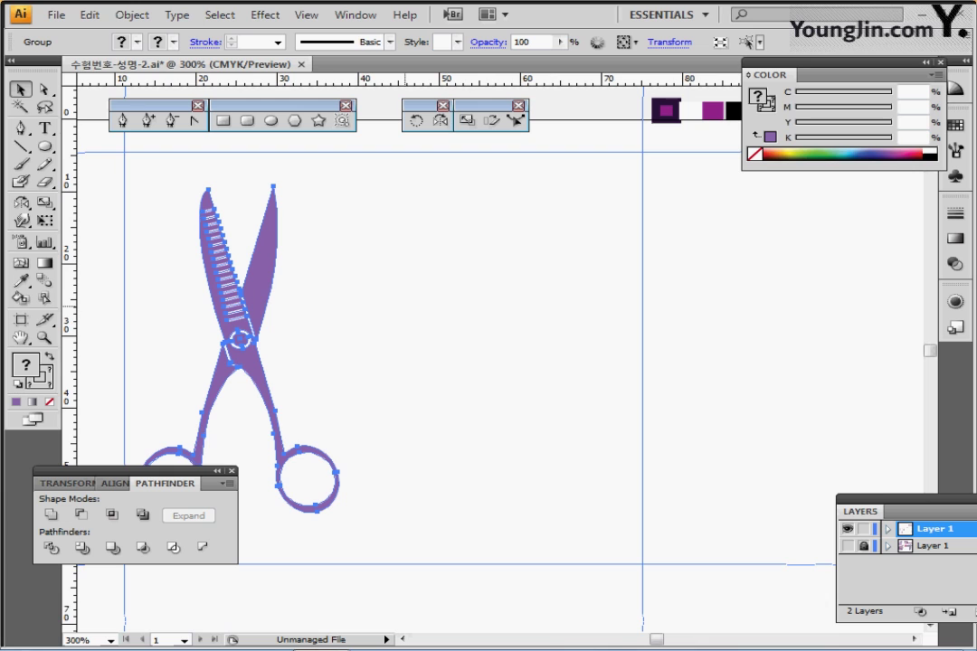
pyautogui.moveTo(426, 298); pyautogui.dragTo(438, 263)
pyautogui.hotkey('ctrl', 'shift', 'b')
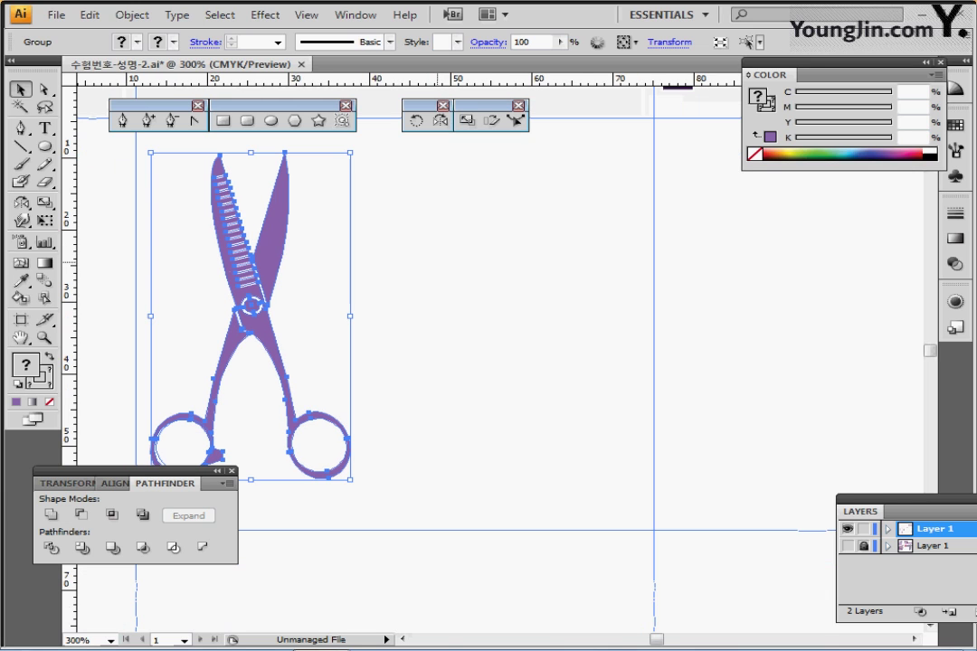
pyautogui.press('l')
pyautogui.click(246, 120)
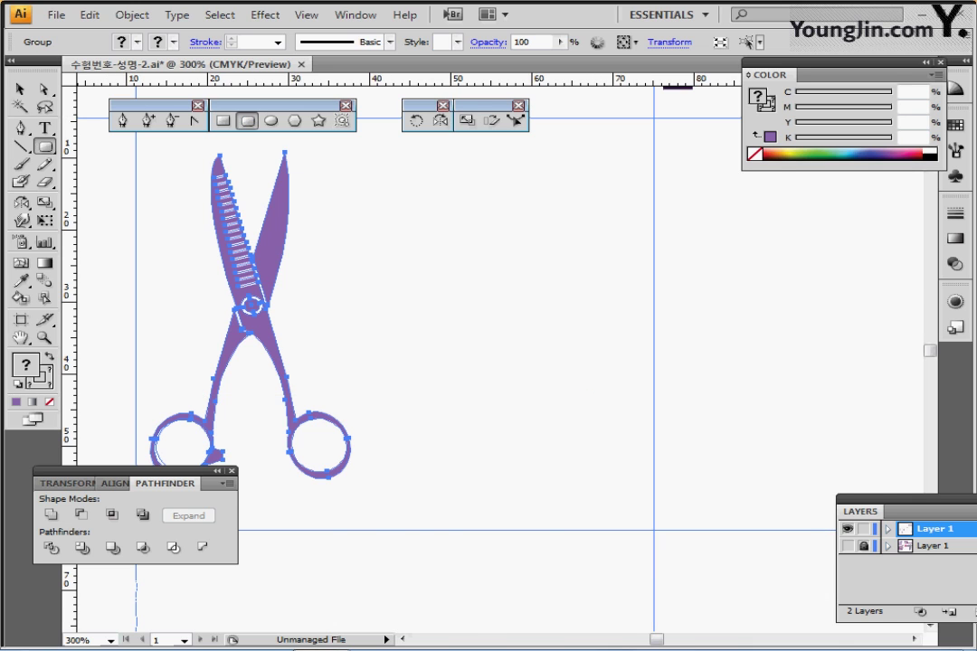
pyautogui.hotkey('ctrl', 'y')
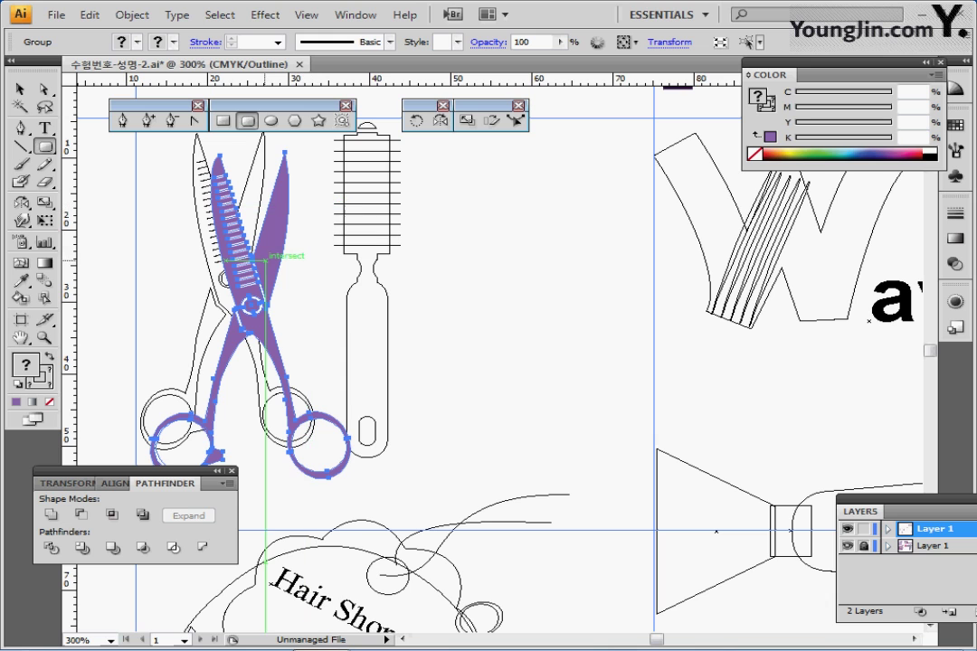
pyautogui.moveTo(272, 272); pyautogui.dragTo(249, 248)
pyautogui.moveTo(376, 252); pyautogui.dragTo(382, 286)
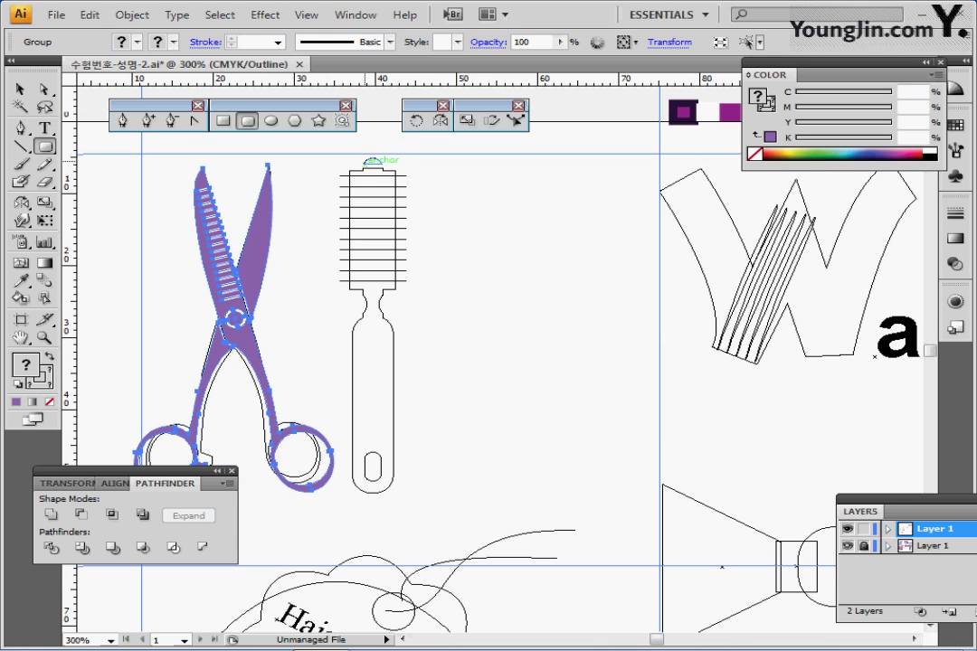
# Step: Trace the template hairbrush with a narrow rounded stem, a rounded handle about 4.9 by 24.8 mm and a plain rectangle for the head
pyautogui.moveTo(351, 161); pyautogui.dragTo(395, 495)
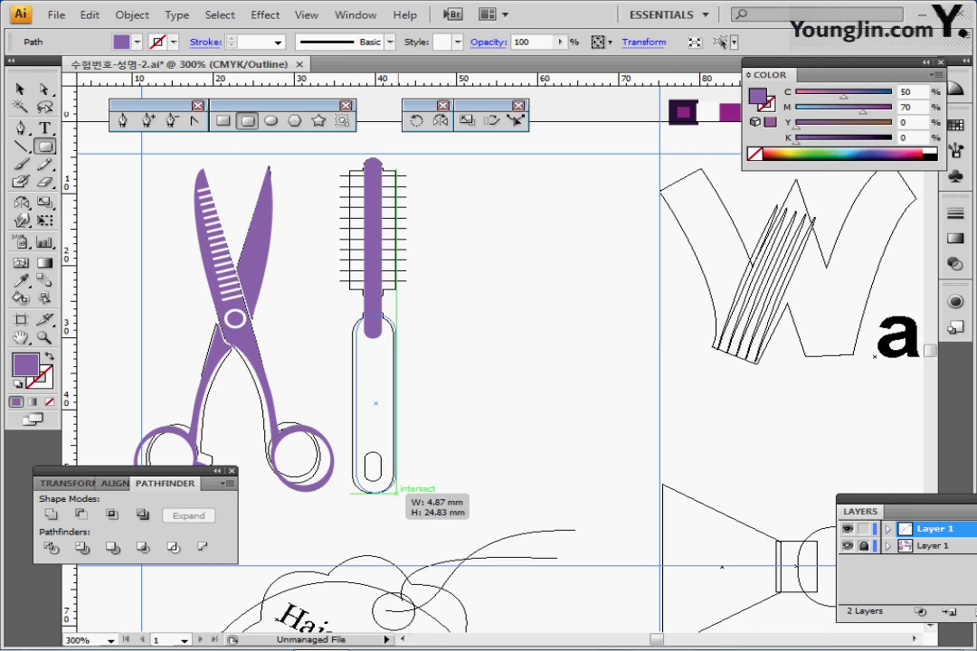
pyautogui.moveTo(395, 495); pyautogui.dragTo(395, 493)
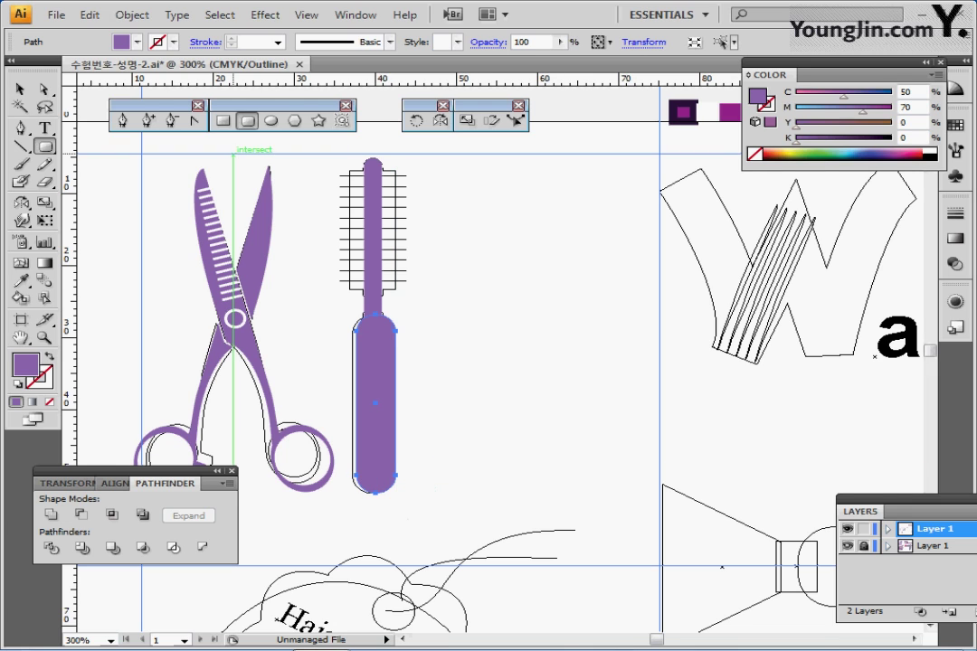
pyautogui.click(222, 121)
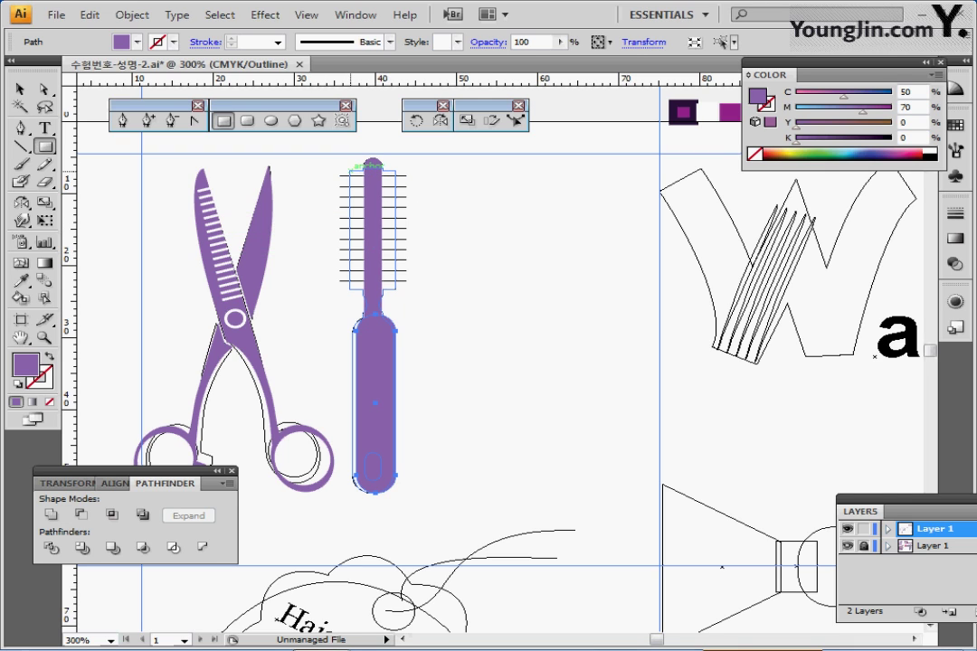
pyautogui.moveTo(351, 169); pyautogui.dragTo(396, 290)
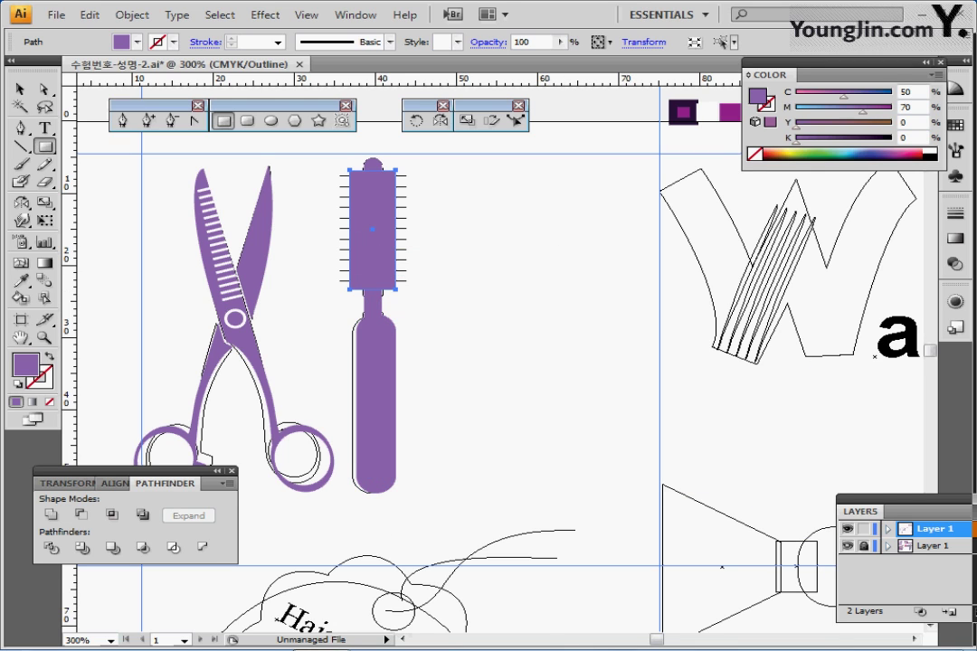
# Step: Hide the reference layer and align the brush's head, stem and handle shapes on their horizontal centres
pyautogui.click(848, 546)
pyautogui.moveTo(313, 166); pyautogui.dragTo(418, 366)
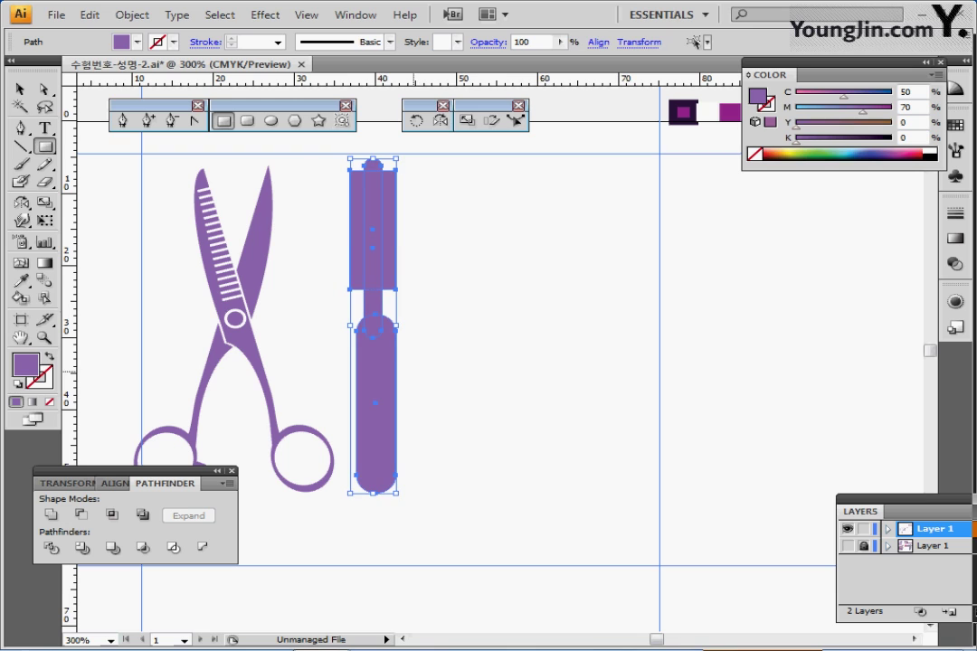
pyautogui.click(115, 483)
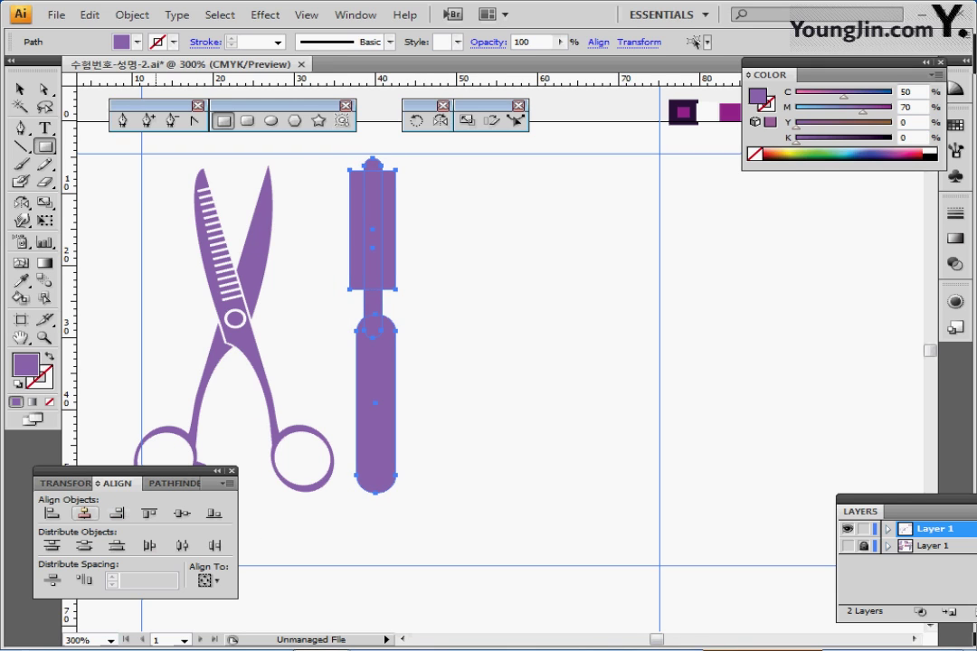
pyautogui.click(84, 513)
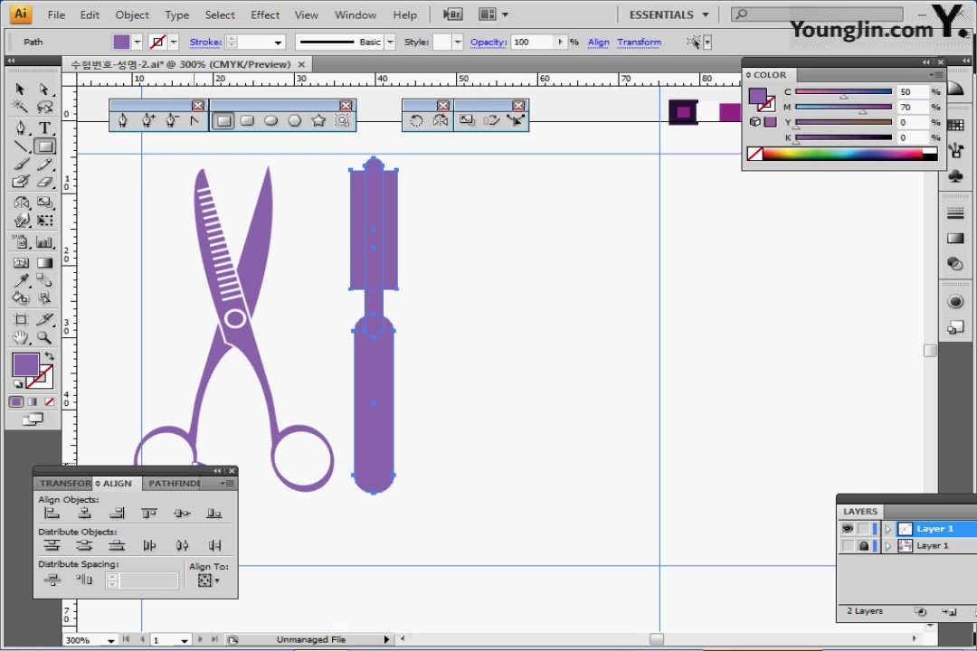
# Step: Unite the brush's head, stem and handle into a single shape and deselect it
pyautogui.click(167, 483)
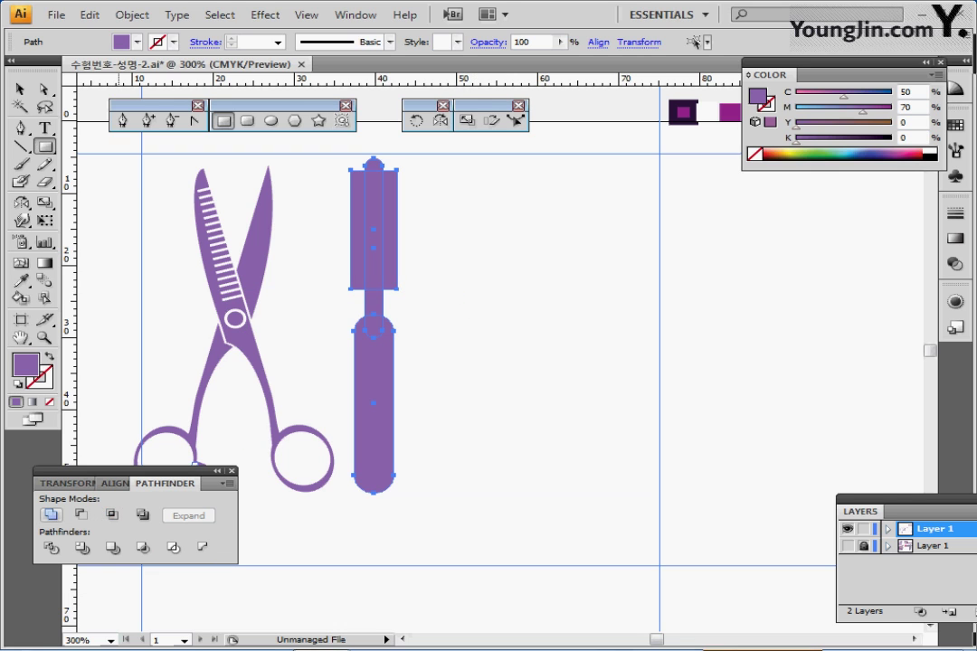
pyautogui.click(50, 515)
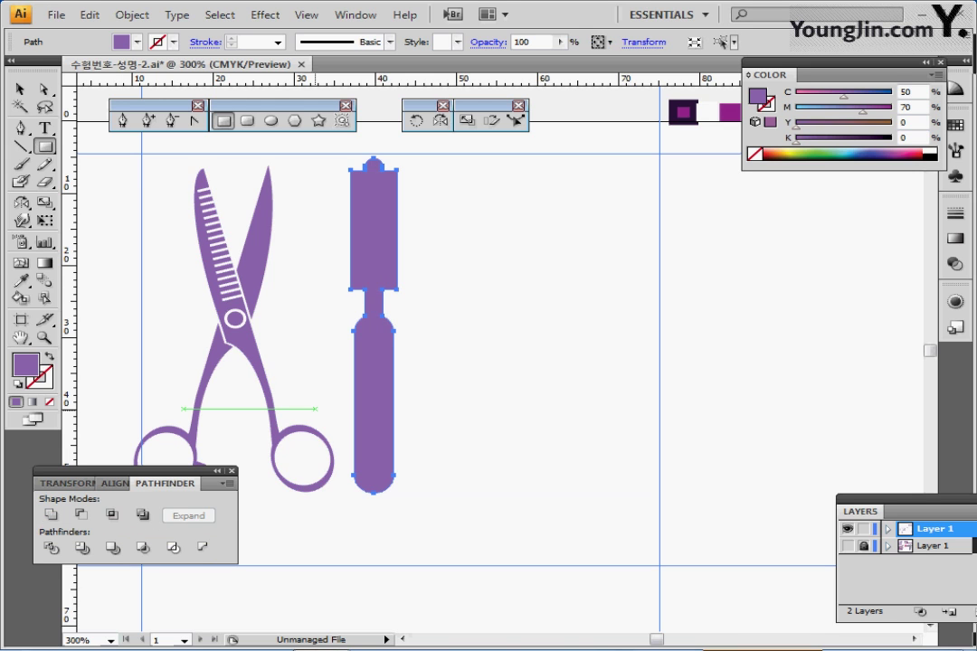
pyautogui.hotkey('ctrl', 'shift', 'a')
pyautogui.hotkey('ctrl', '=')
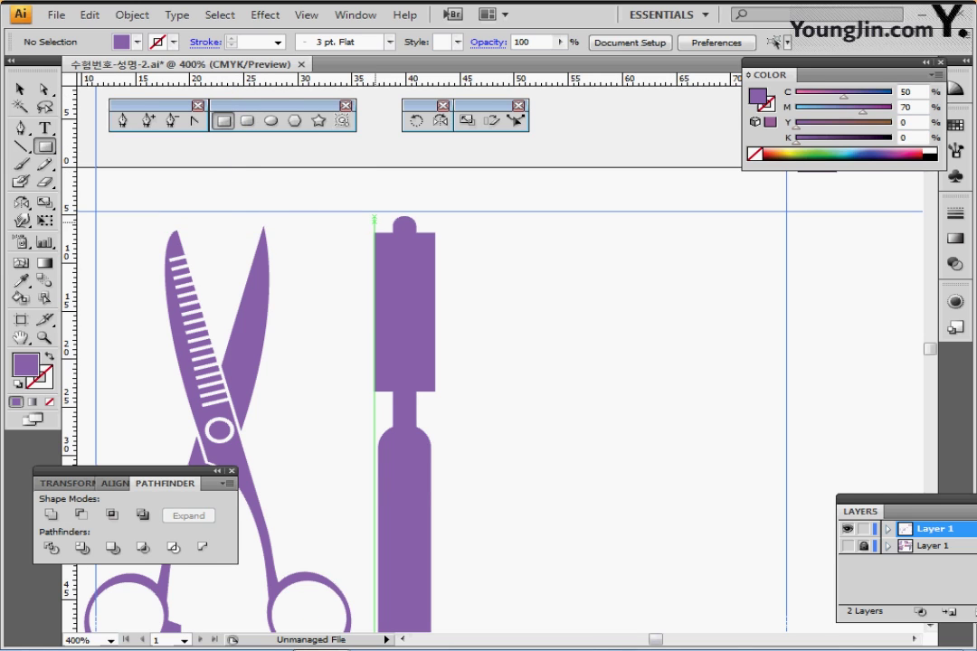
# Step: Draw a thin rectangle about 11 mm wide across the top of the brush head, fill it black without stroke and nudge it into place
pyautogui.moveTo(342, 226); pyautogui.dragTo(460, 230)
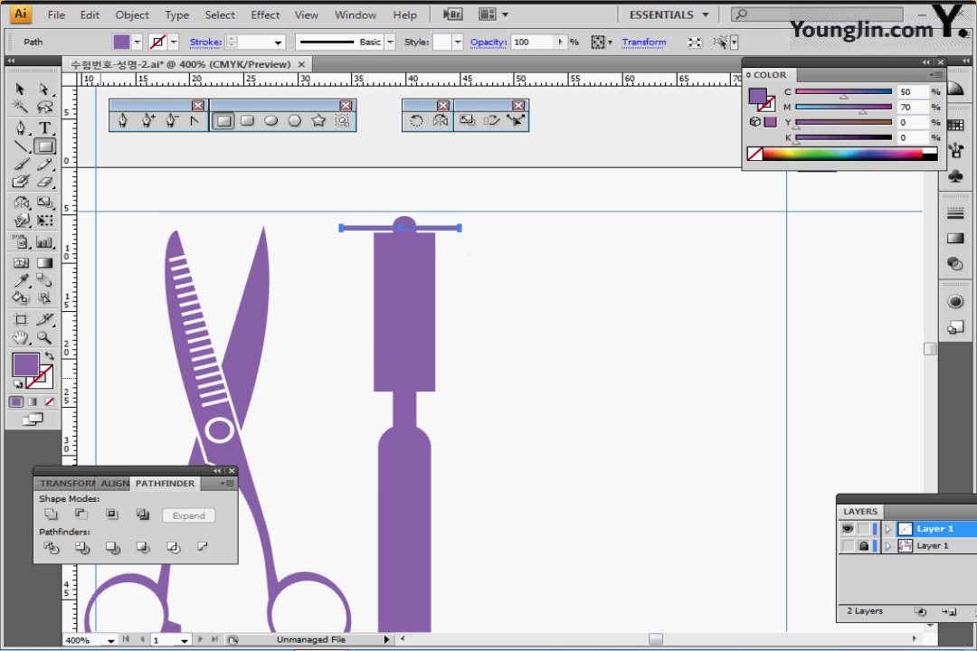
pyautogui.press('d')
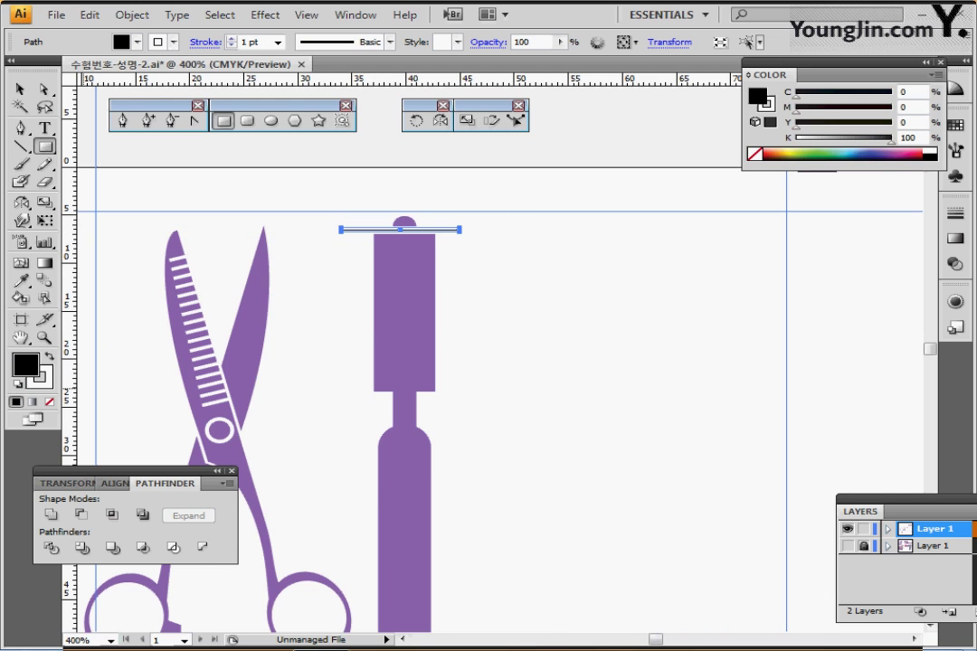
pyautogui.hotkey('shift', 'x')
pyautogui.press('Right')
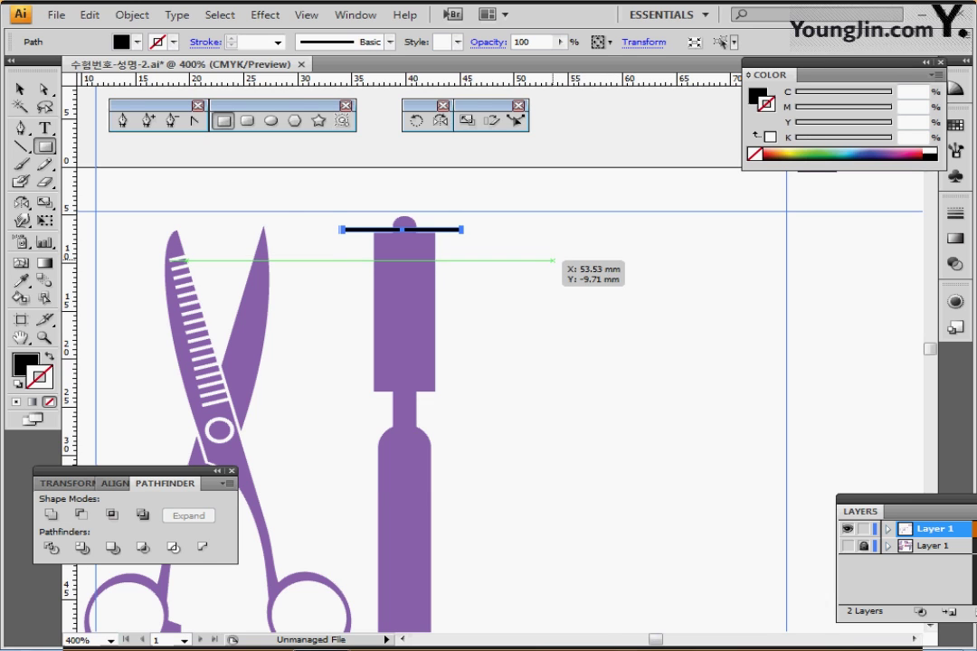
pyautogui.press('Down')
pyautogui.press('Down')
pyautogui.press('Up')
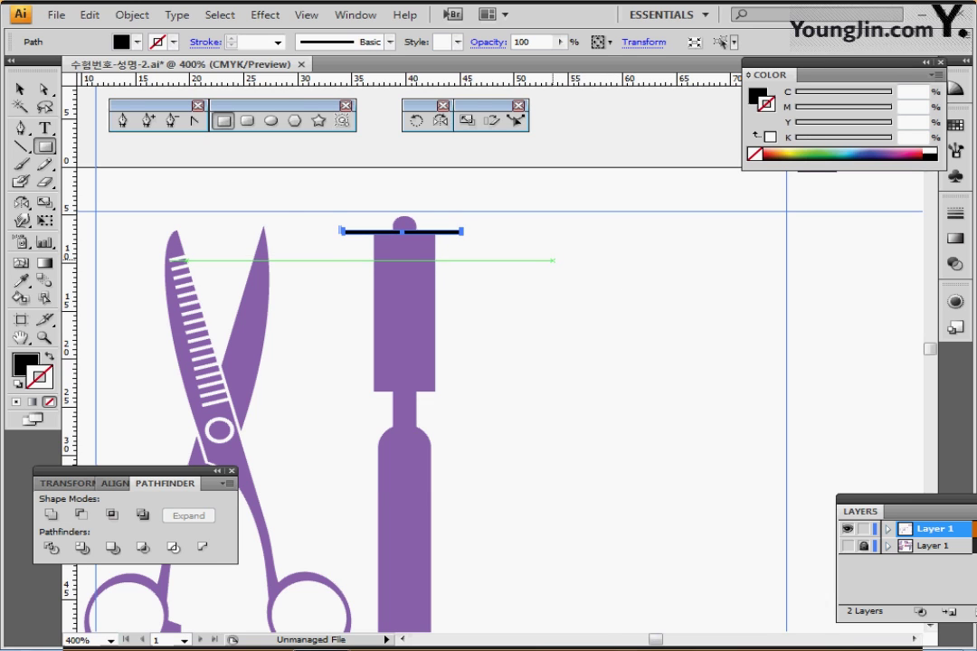
# Step: Thicken the black bar at the top of the brush head to about 0.7 mm high
pyautogui.hotkey('ctrl', '=')
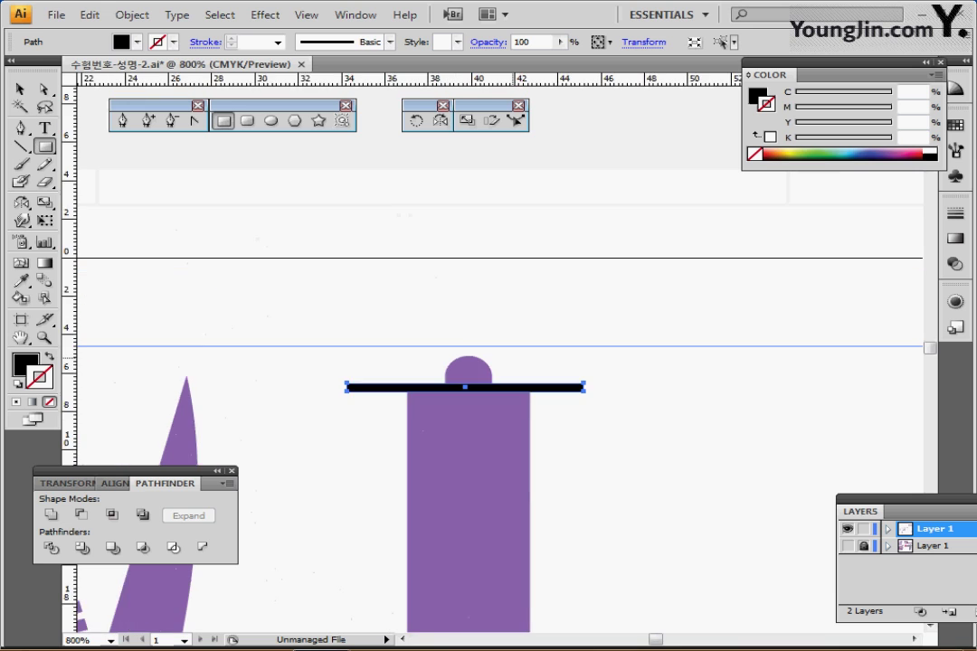
pyautogui.moveTo(514, 358); pyautogui.dragTo(458, 261)
pyautogui.moveTo(409, 287); pyautogui.dragTo(409, 280)
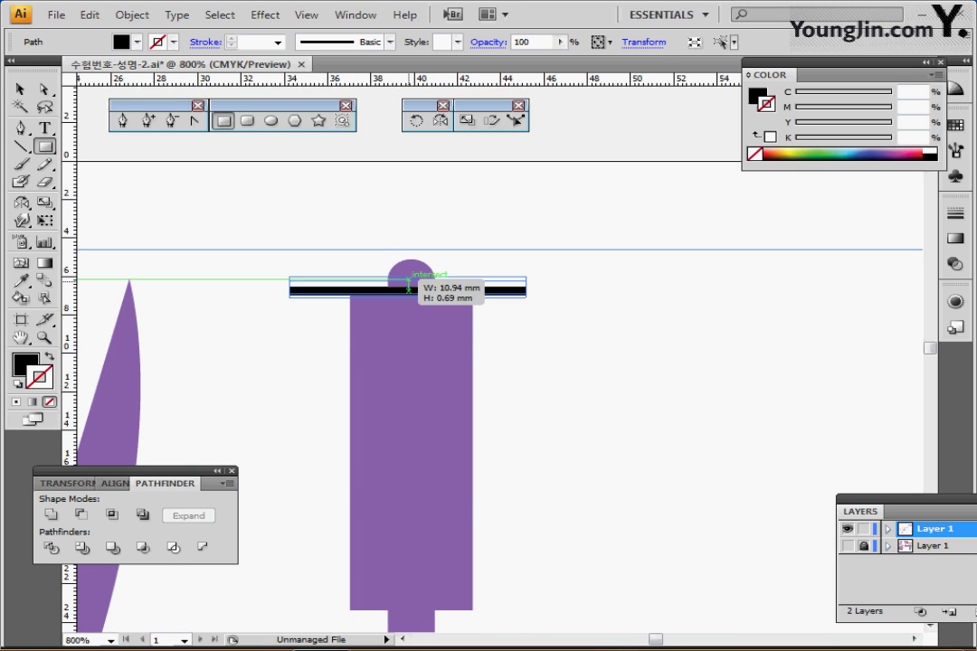
pyautogui.hotkey('ctrl', '-')
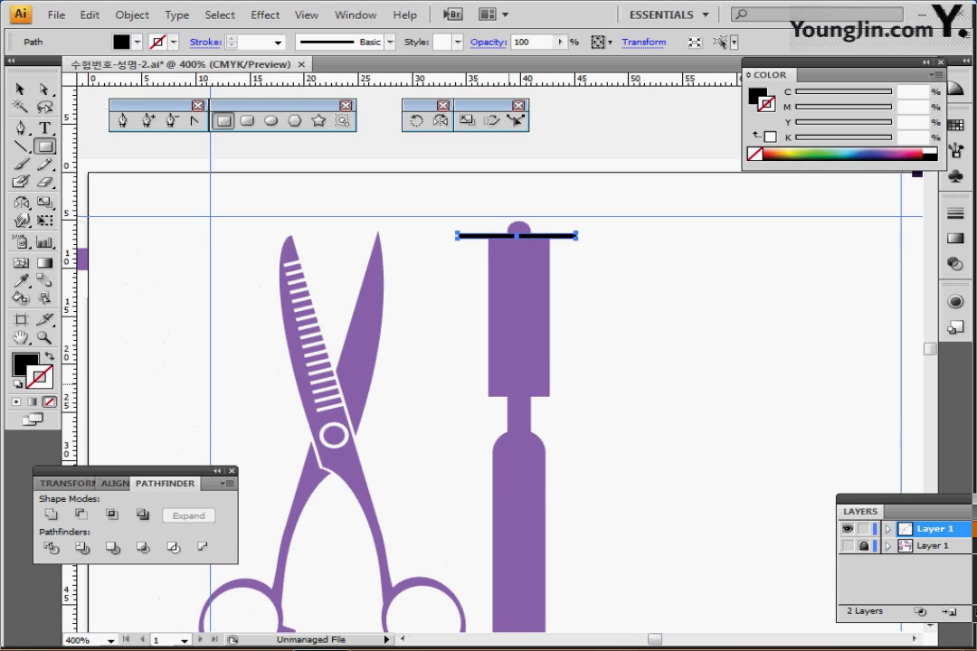
# Step: Draw a black ellipse overlapping the left edge of the brush's stem, between the head and the handle
pyautogui.moveTo(513, 385); pyautogui.dragTo(405, 334)
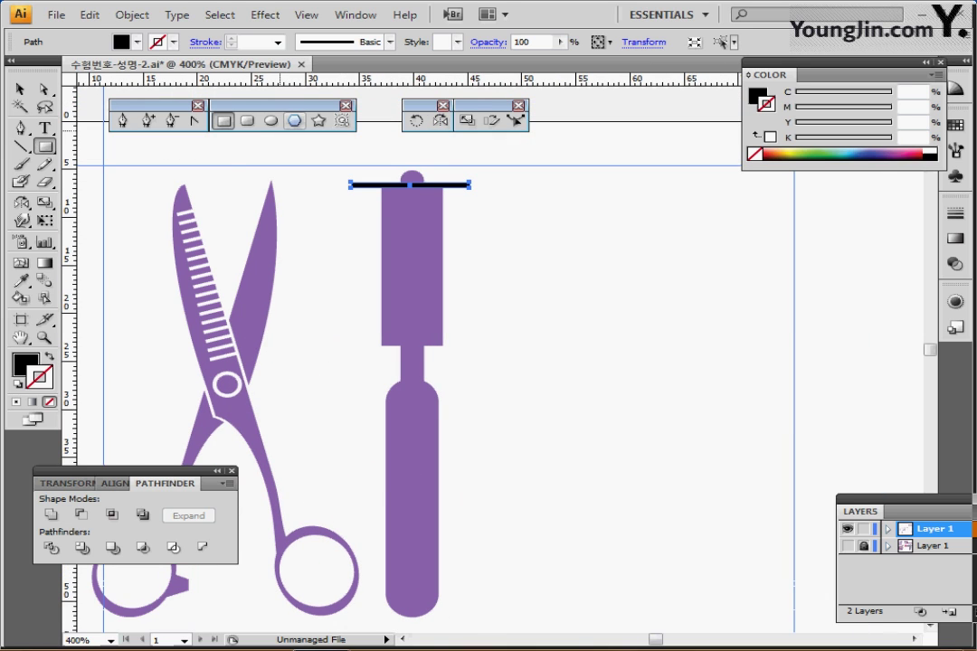
pyautogui.click(272, 121)
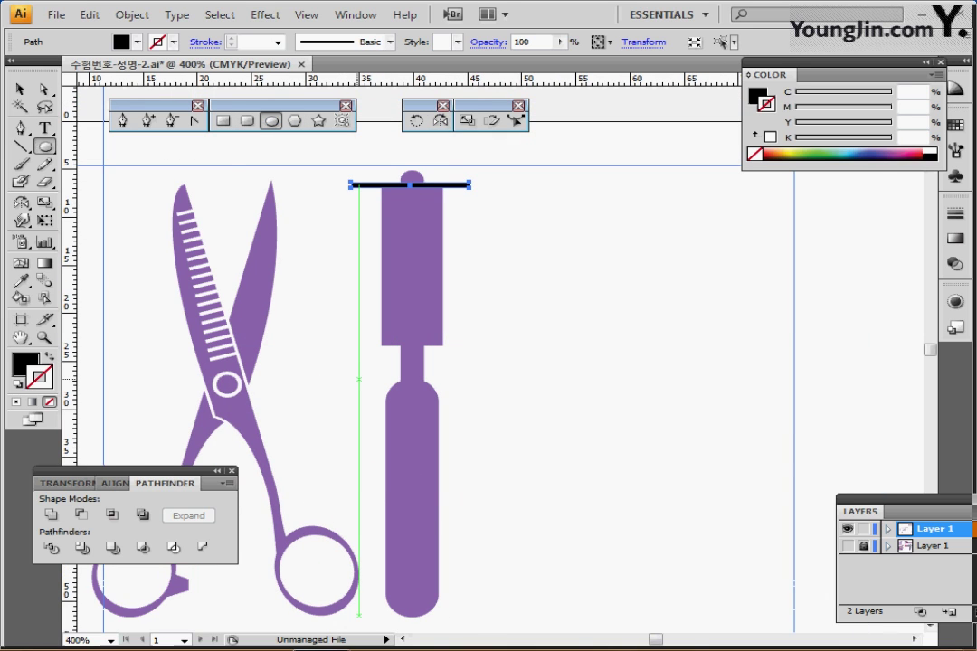
pyautogui.moveTo(386, 359); pyautogui.dragTo(402, 376)
pyautogui.hotkey('ctrl', '=')
pyautogui.hotkey('ctrl', '=')
pyautogui.moveTo(555, 174); pyautogui.dragTo(396, 290)
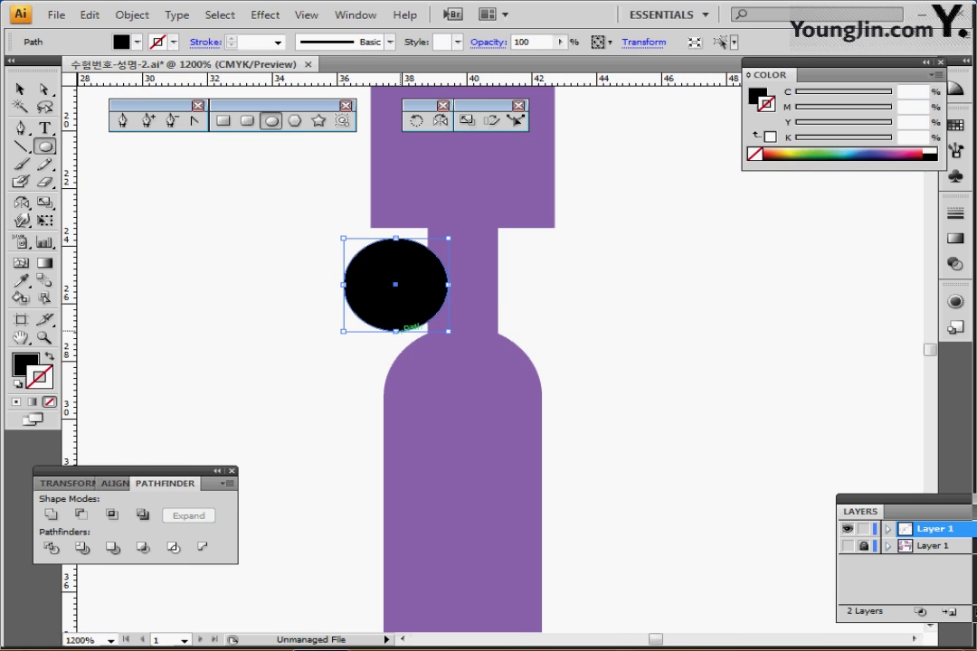
# Step: Resize and reposition the black ellipse to fit the gap between the brush's head and handle
pyautogui.moveTo(395, 333); pyautogui.dragTo(395, 361)
pyautogui.moveTo(402, 298); pyautogui.dragTo(399, 282)
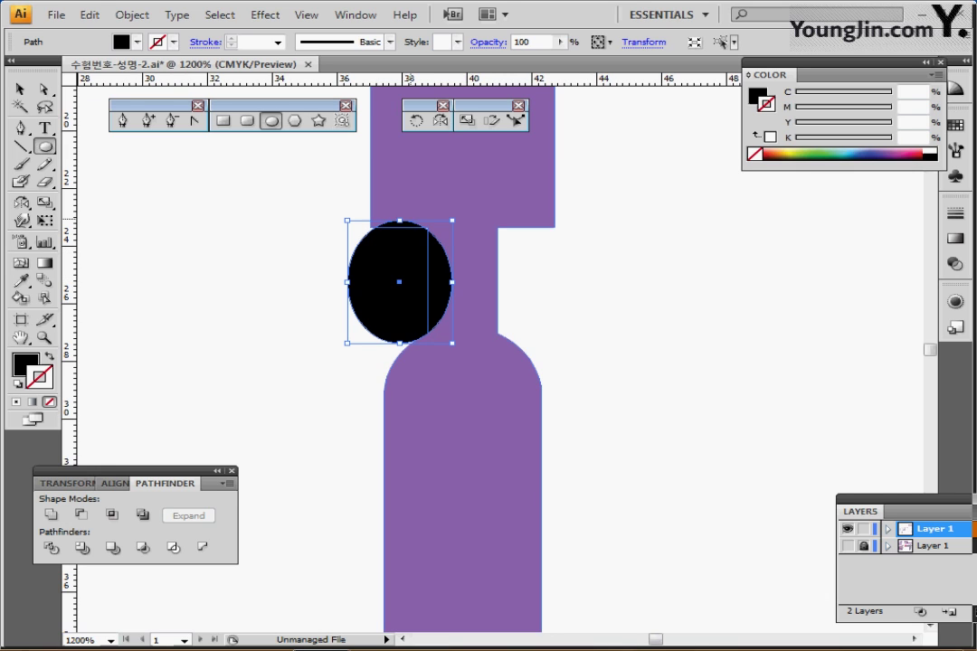
pyautogui.moveTo(400, 220); pyautogui.dragTo(399, 228)
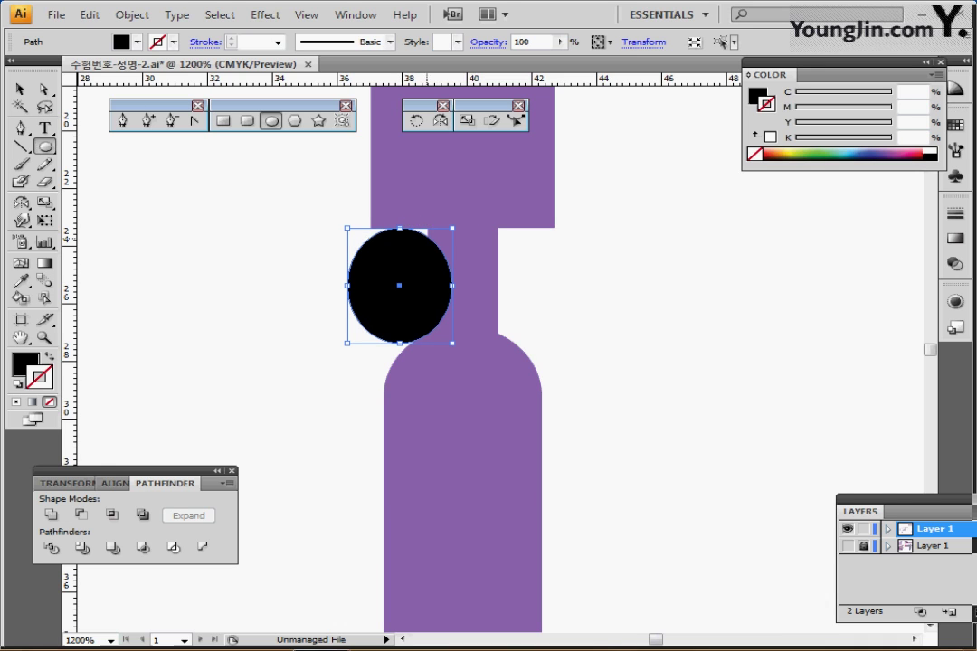
pyautogui.moveTo(347, 343); pyautogui.dragTo(361, 334)
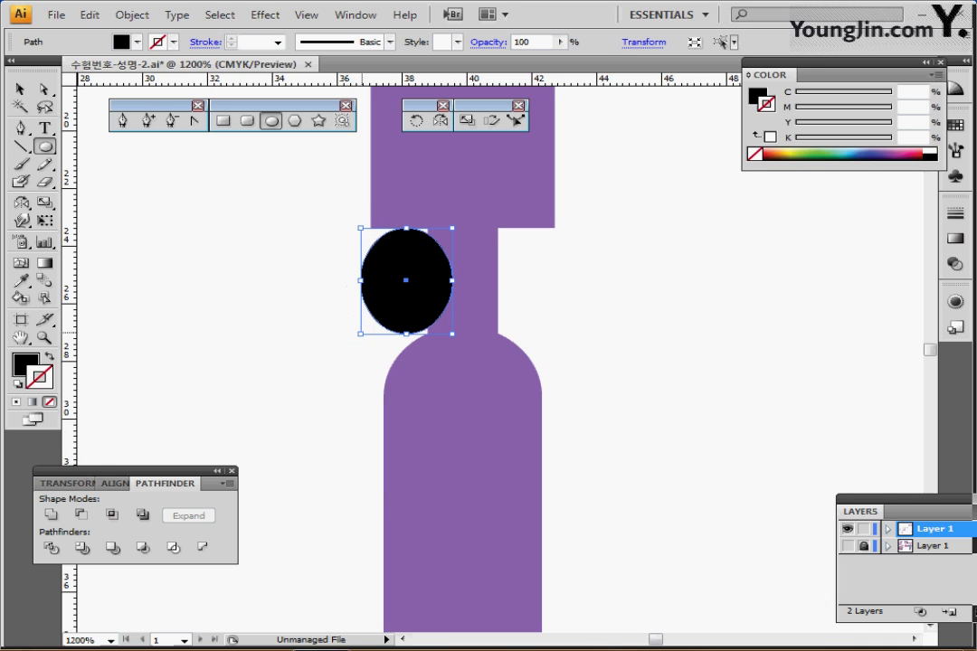
pyautogui.moveTo(406, 280); pyautogui.dragTo(419, 279)
pyautogui.moveTo(373, 279); pyautogui.dragTo(359, 279)
pyautogui.moveTo(399, 275); pyautogui.dragTo(451, 279)
pyautogui.moveTo(438, 284); pyautogui.dragTo(441, 289)
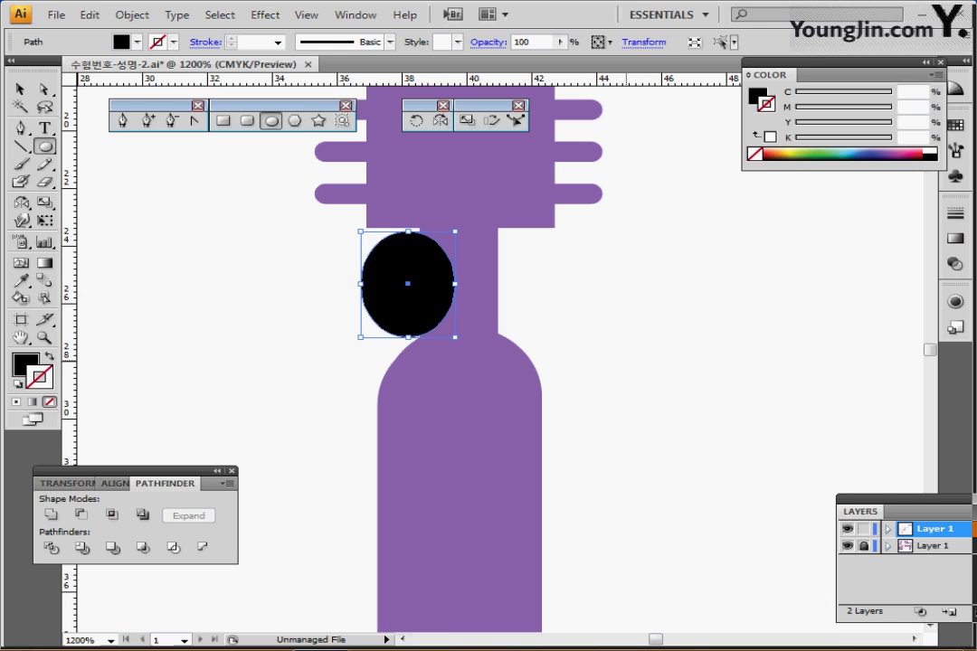
# Step: In outline view, resize the ellipse to match the template's stem notch and place a copy on the opposite side of the stem
pyautogui.hotkey('ctrl', 'shift', 'a')
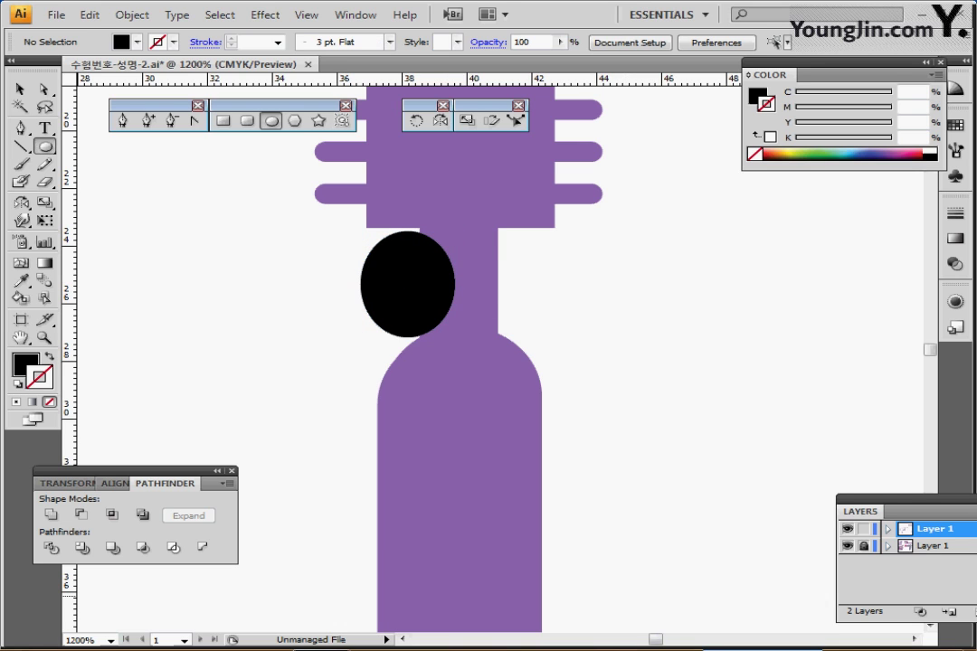
pyautogui.hotkey('ctrl', 'y')
pyautogui.click(416, 231)
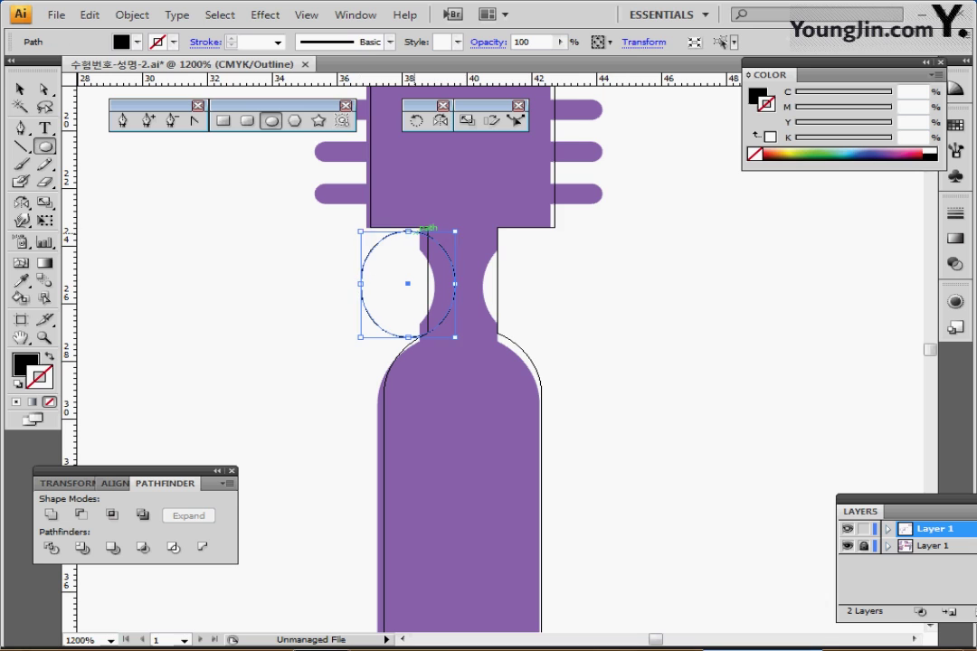
pyautogui.keyDown('ctrl'); pyautogui.keyDown('shift'); pyautogui.click(410, 228); pyautogui.keyUp('shift'); pyautogui.keyUp('ctrl')
pyautogui.keyDown('ctrl'); pyautogui.click(389, 267); pyautogui.keyUp('ctrl')
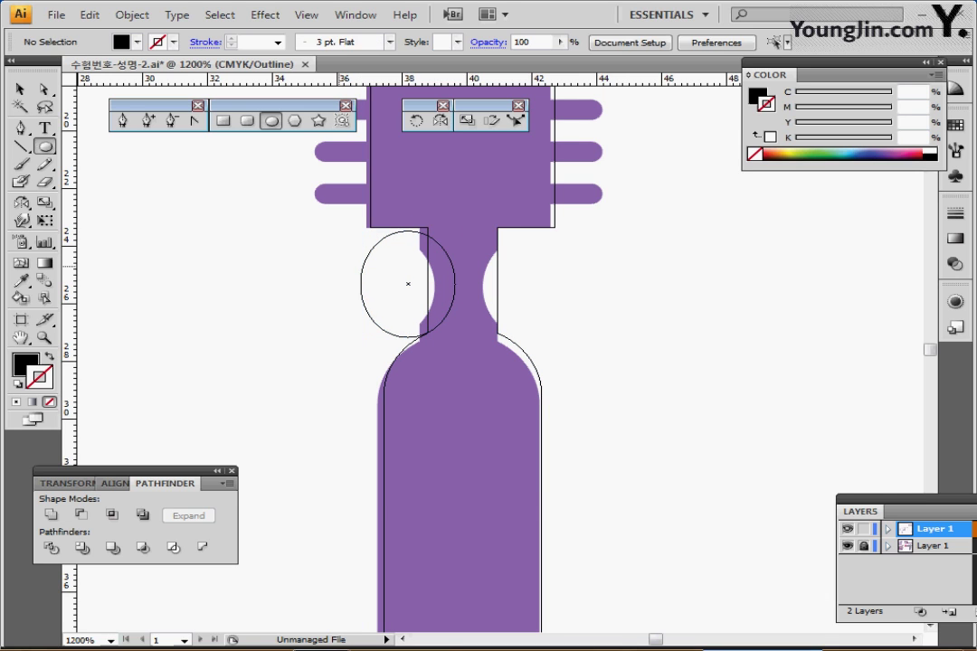
pyautogui.keyDown('ctrl'); pyautogui.click(416, 232); pyautogui.keyUp('ctrl')
pyautogui.moveTo(408, 231); pyautogui.dragTo(408, 245)
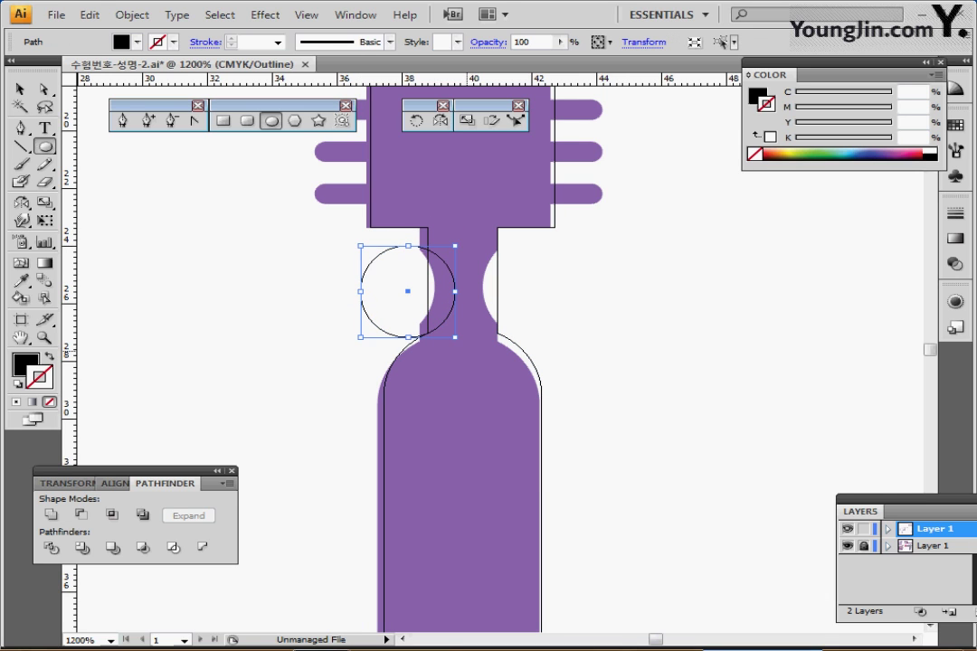
pyautogui.moveTo(455, 337); pyautogui.dragTo(437, 327)
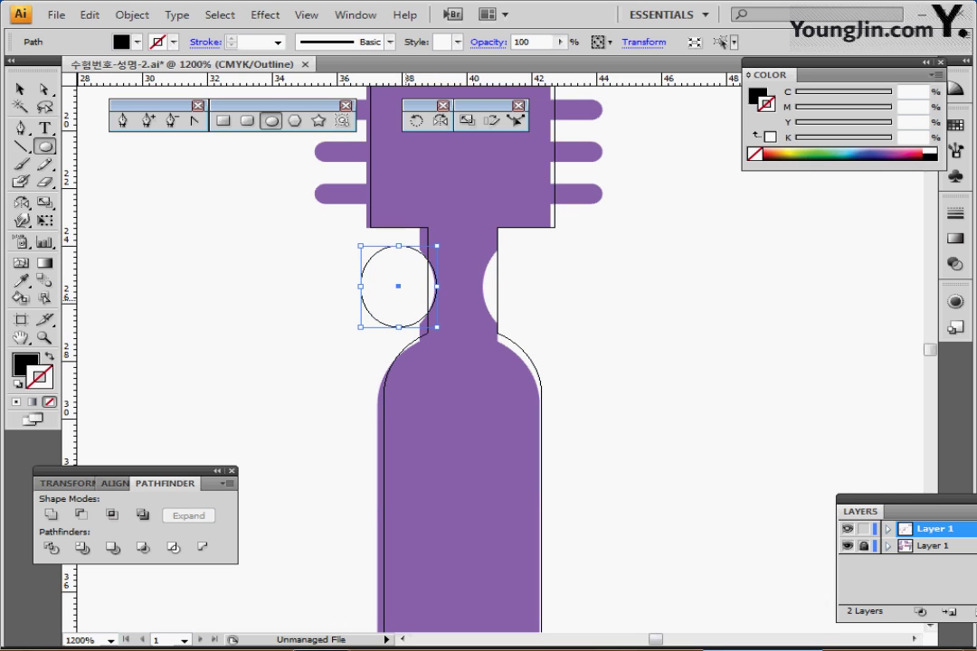
pyautogui.moveTo(399, 286); pyautogui.dragTo(519, 287)
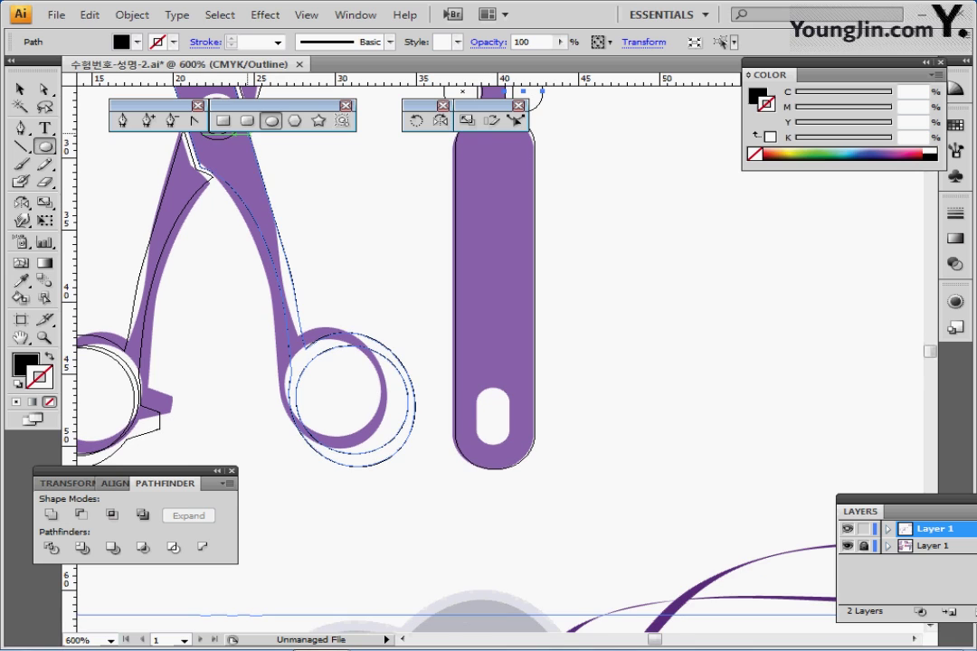
# Step: Draw a rounded rectangle over the template's hanging hole at the handle's lower end and return to preview mode
pyautogui.hotkey('ctrl', 'shift', 'a')
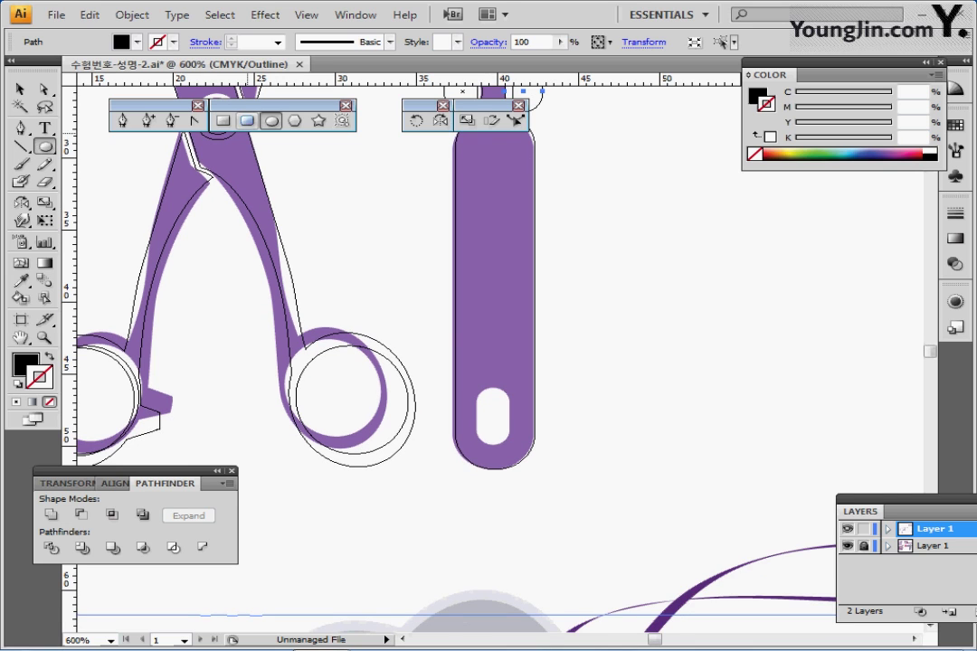
pyautogui.click(246, 120)
pyautogui.moveTo(493, 420); pyautogui.dragTo(509, 452)
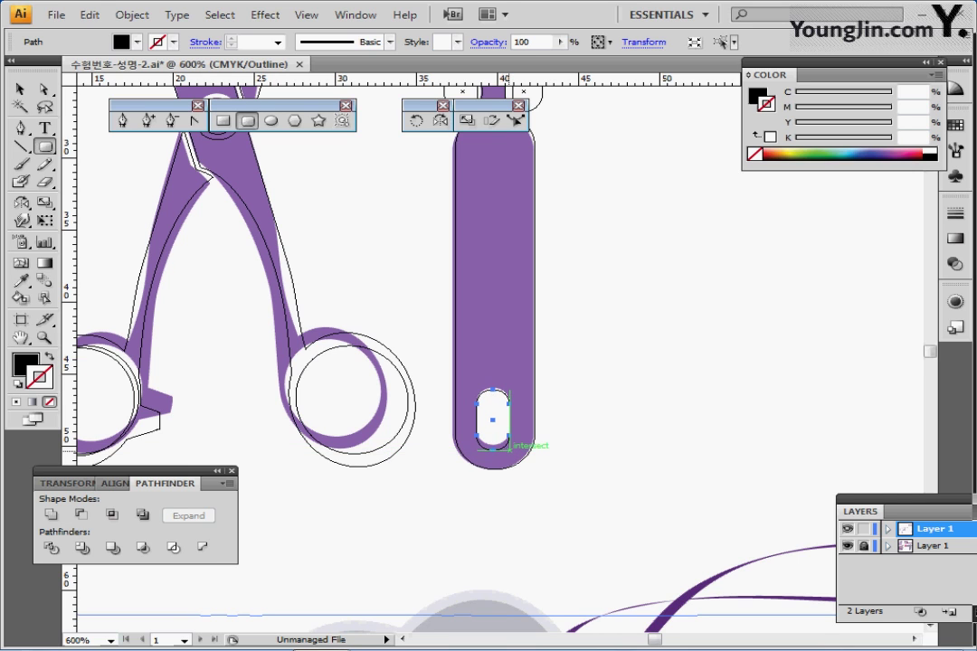
pyautogui.hotkey('ctrl', 'shift', 'a')
pyautogui.hotkey('ctrl', 'y')
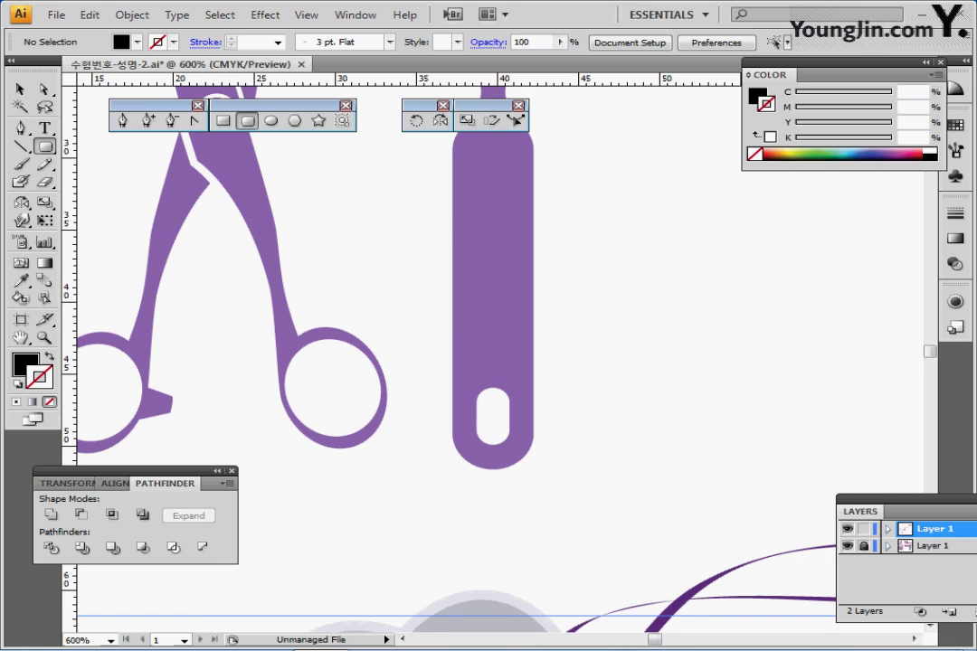
# Step: Hide the reference layer and move the left ellipse slightly inward so it overlaps the stem like the right one
pyautogui.hotkey('ctrl', '-')
pyautogui.hotkey('ctrl', '+')
pyautogui.hotkey('ctrl', '+')
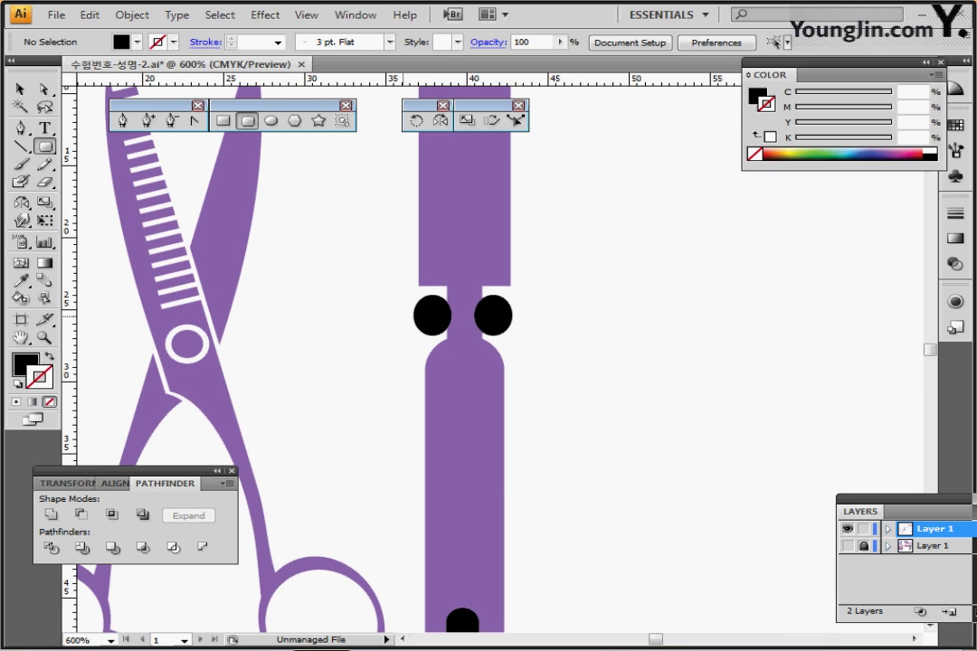
pyautogui.click(432, 315)
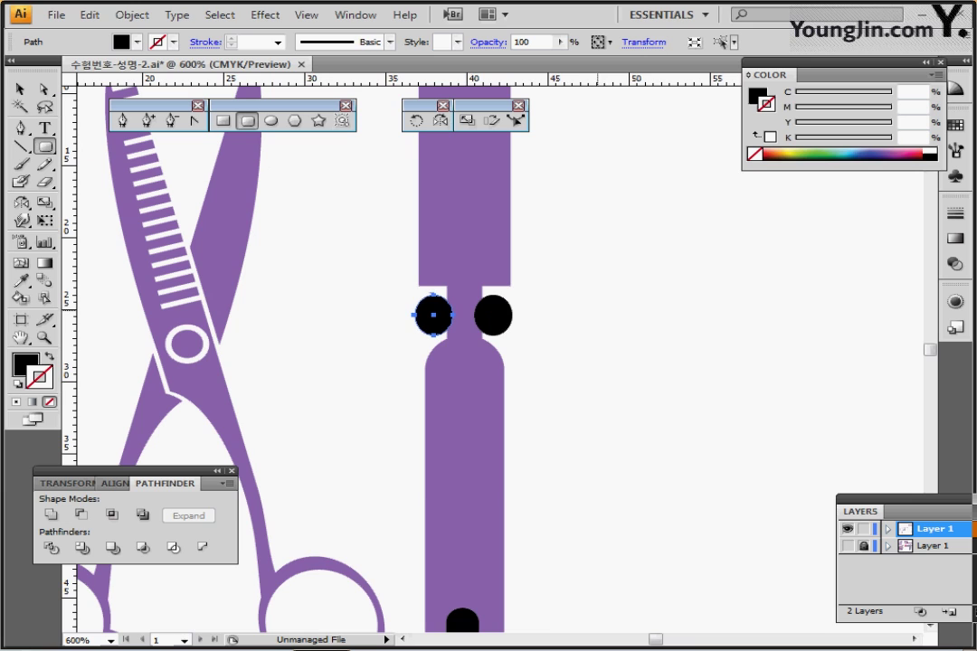
pyautogui.moveTo(433, 315); pyautogui.dragTo(437, 314)
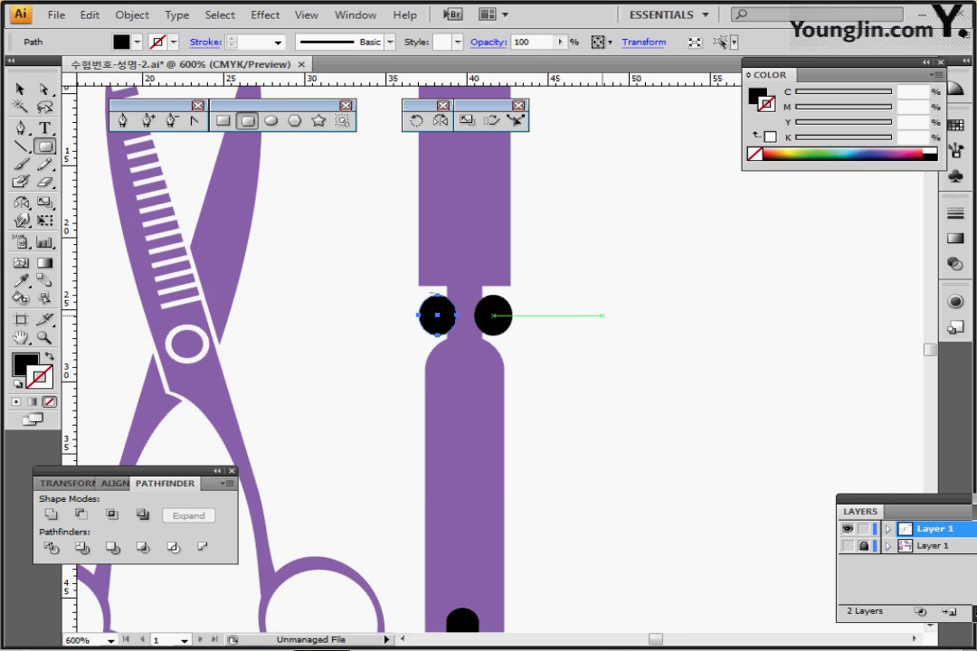
pyautogui.scroll(2, 603, 316)
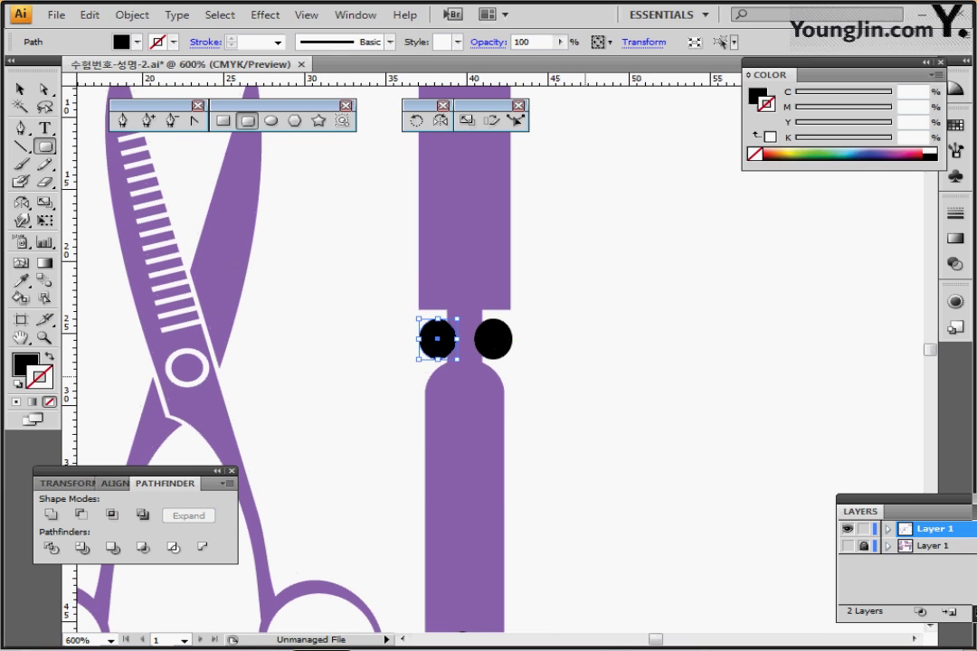
pyautogui.keyDown('ctrl'); pyautogui.click(585, 376); pyautogui.keyUp('ctrl')
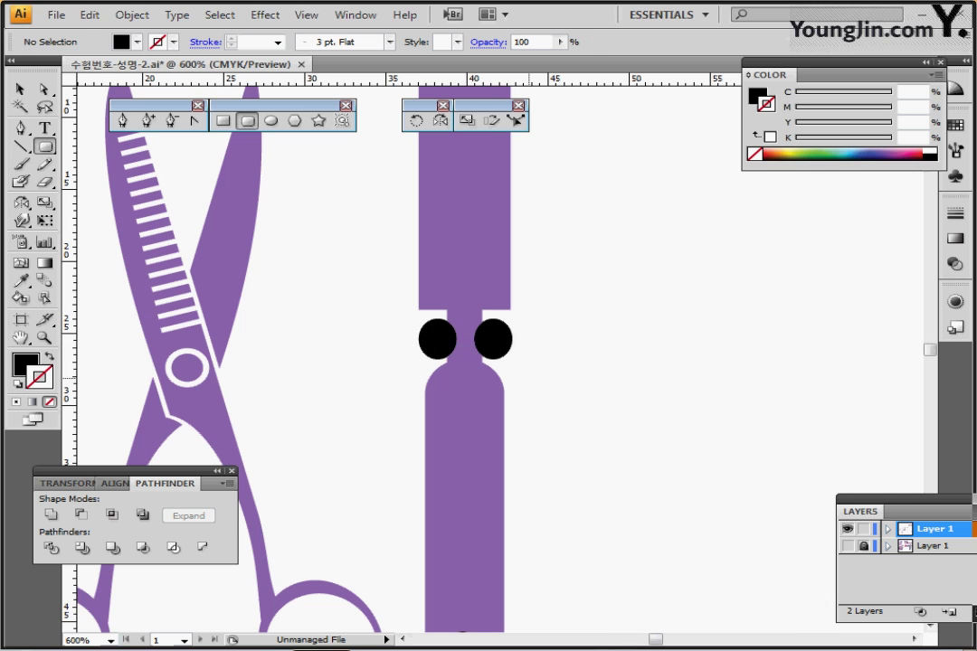
# Step: Try to distribute the brush and its two ellipses by their horizontal centres
pyautogui.hotkey('ctrl', 'a')
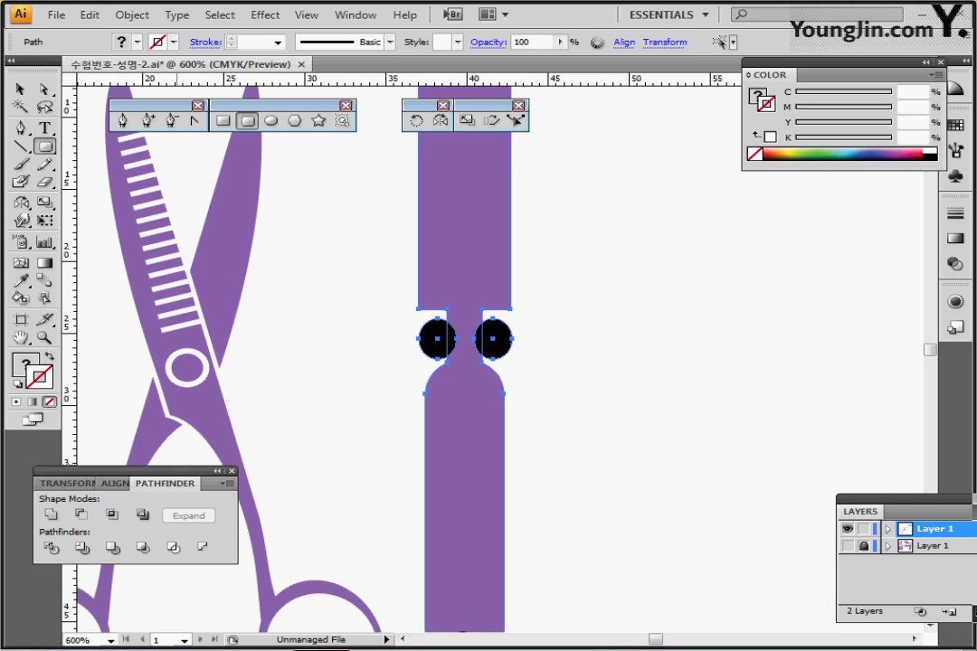
pyautogui.click(114, 484)
pyautogui.click(182, 545)
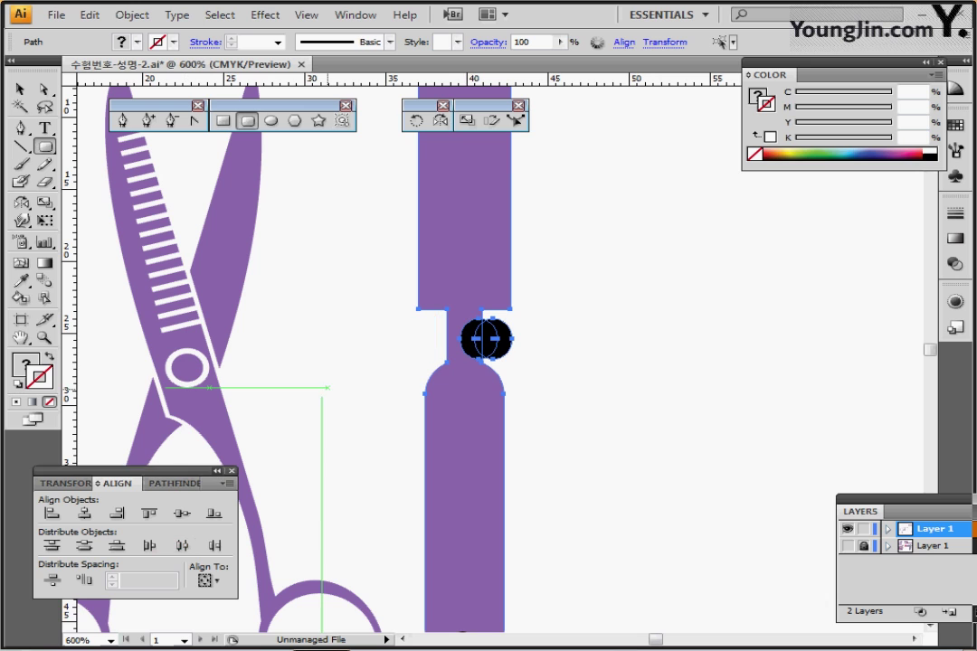
pyautogui.hotkey('ctrl', 'z')
pyautogui.keyDown('ctrl'); pyautogui.click(369, 378); pyautogui.keyUp('ctrl')
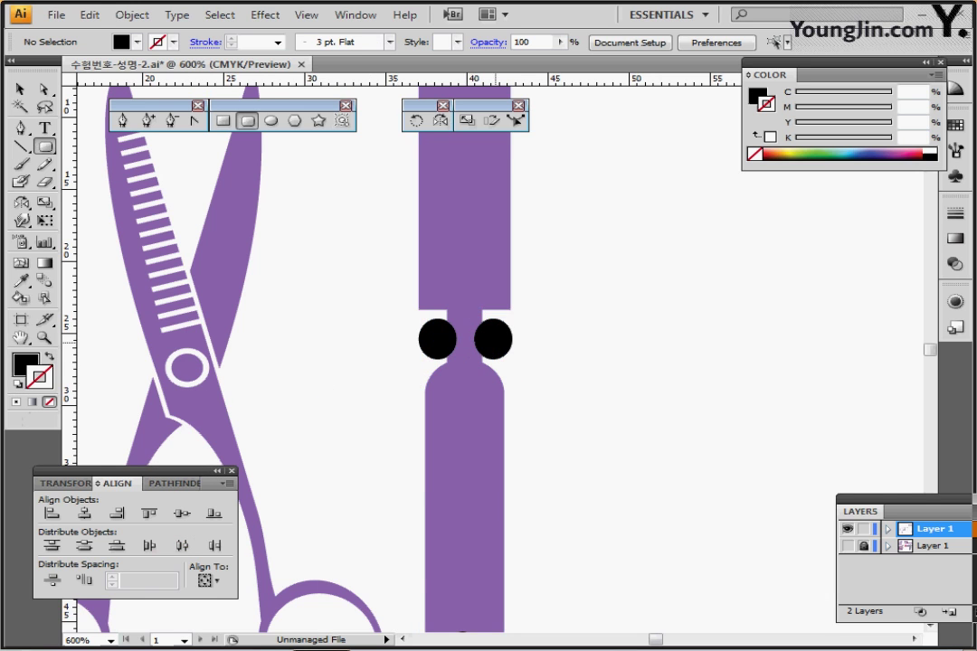
pyautogui.hotkey('ctrl', '-')
pyautogui.moveTo(399, 166); pyautogui.dragTo(511, 599)
pyautogui.keyDown('ctrl'); pyautogui.click(371, 507); pyautogui.keyUp('ctrl')
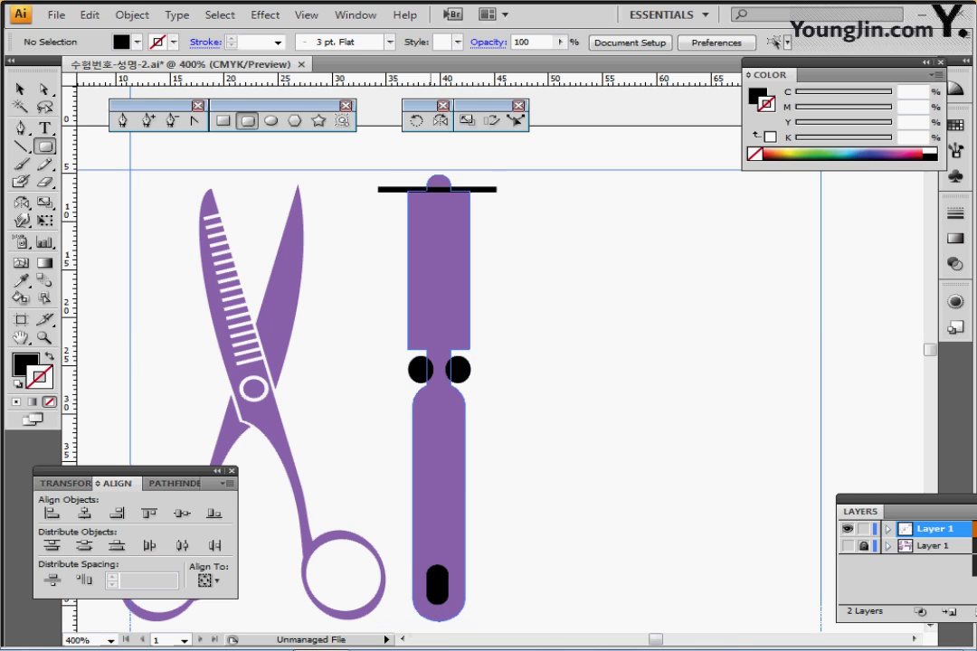
pyautogui.keyDown('ctrl'); pyautogui.click(438, 584); pyautogui.keyUp('ctrl')
pyautogui.keyDown('ctrl'); pyautogui.keyDown('shift'); pyautogui.click(457, 584); pyautogui.keyUp('shift'); pyautogui.keyUp('ctrl')
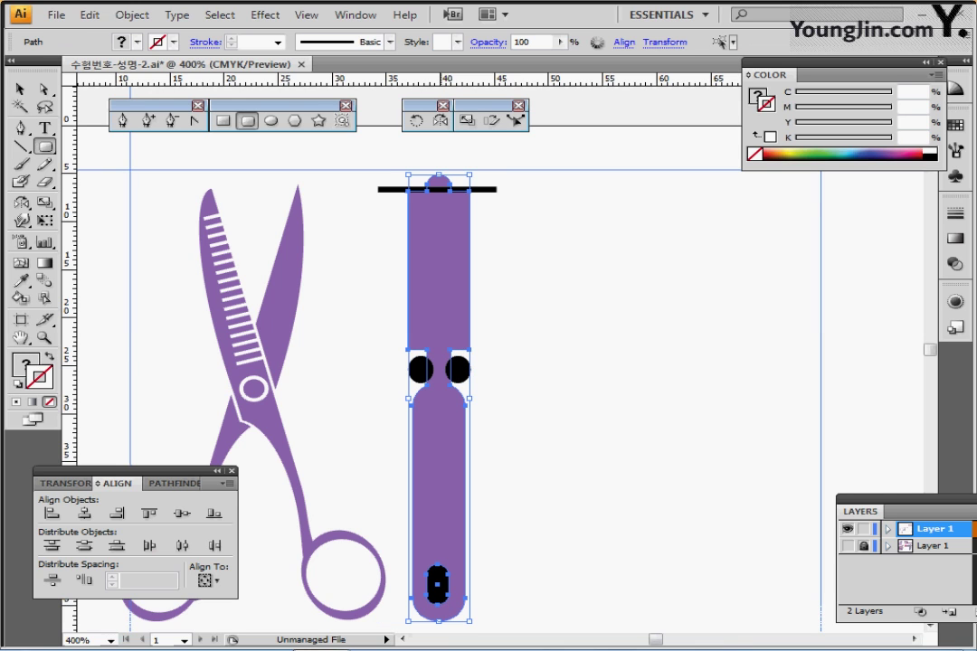
pyautogui.hotkey('ctrl', 'shift', 'a')
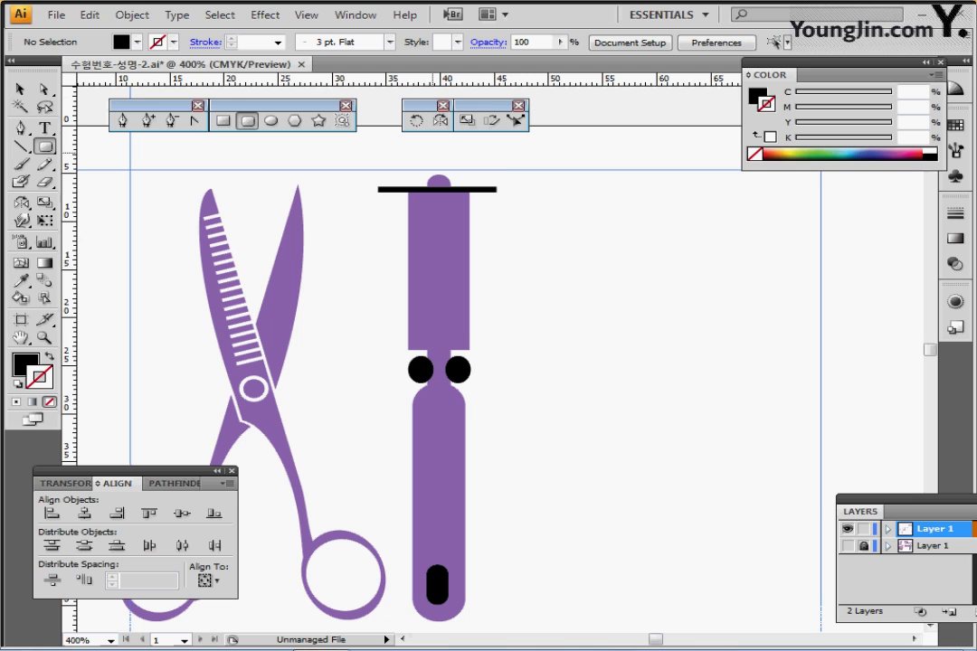
# Step: Subtract the black bar, both ellipses and the handle's rounded rectangle from the brush shape with Minus Front
pyautogui.moveTo(384, 162); pyautogui.dragTo(491, 596)
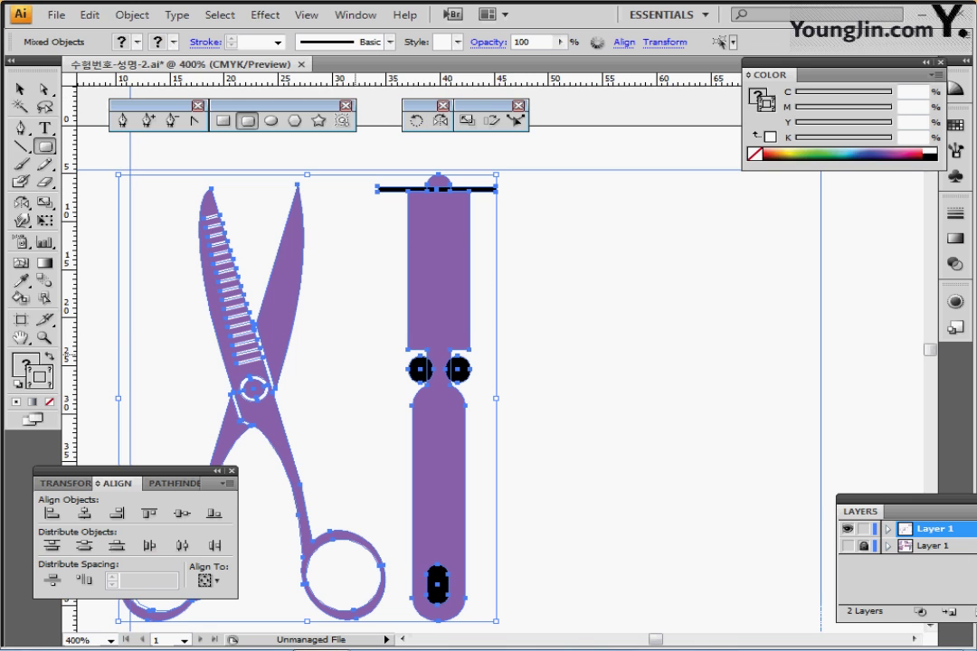
pyautogui.keyDown('ctrl'); pyautogui.keyDown('shift'); pyautogui.click(265, 334); pyautogui.keyUp('shift'); pyautogui.keyUp('ctrl')
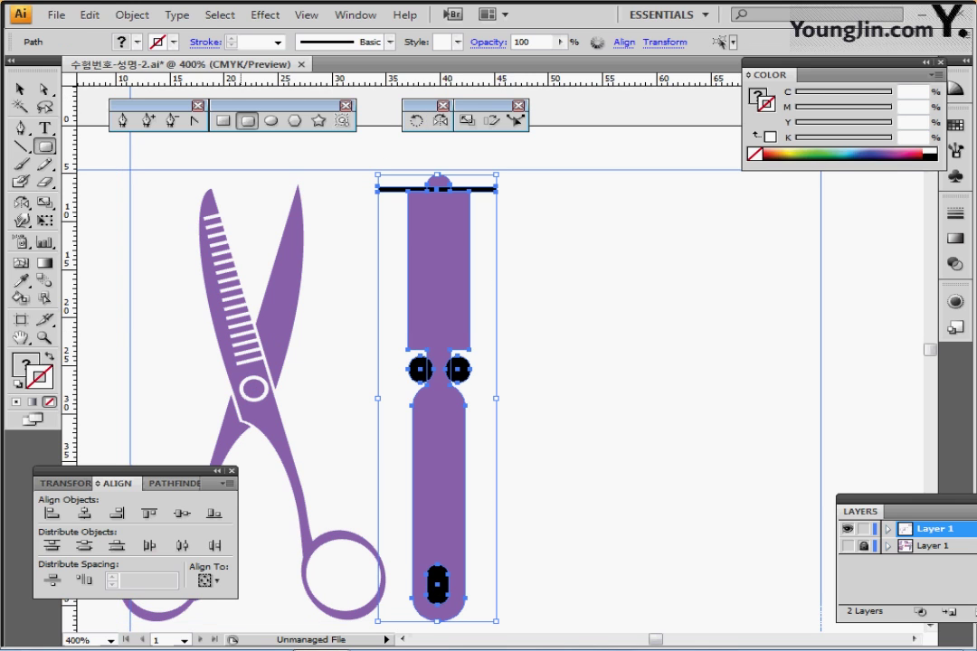
pyautogui.click(174, 484)
pyautogui.click(82, 514)
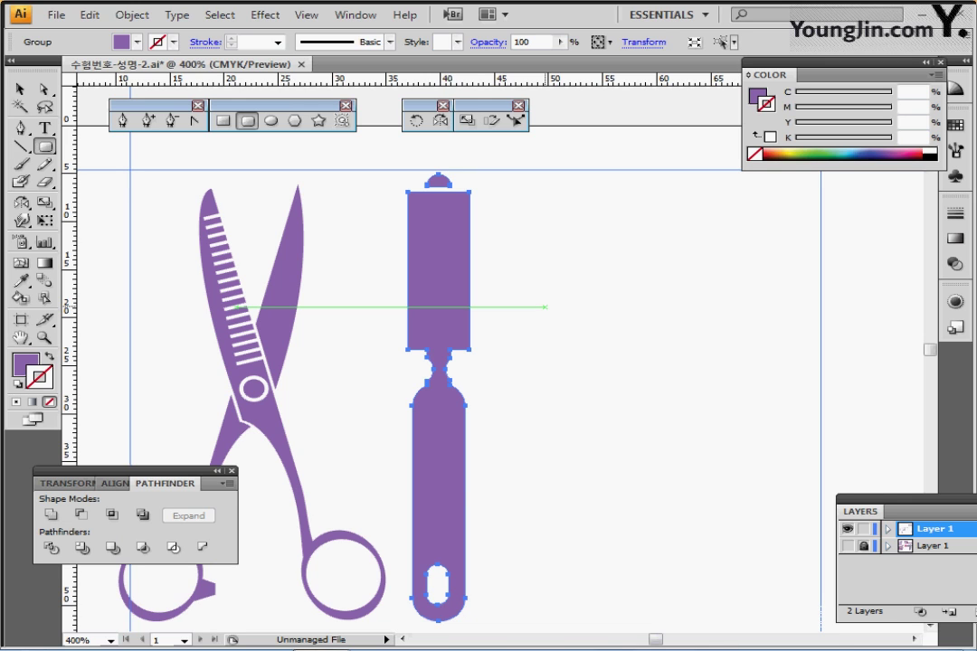
# Step: Draw a horizontal line about 8 mm long across the upper end of the brush head and give it the brush's purple as stroke, without fill
pyautogui.moveTo(428, 316)
pyautogui.mouseDown()
pyautogui.moveTo(449, 332)
pyautogui.moveTo(464, 242)
pyautogui.mouseUp()
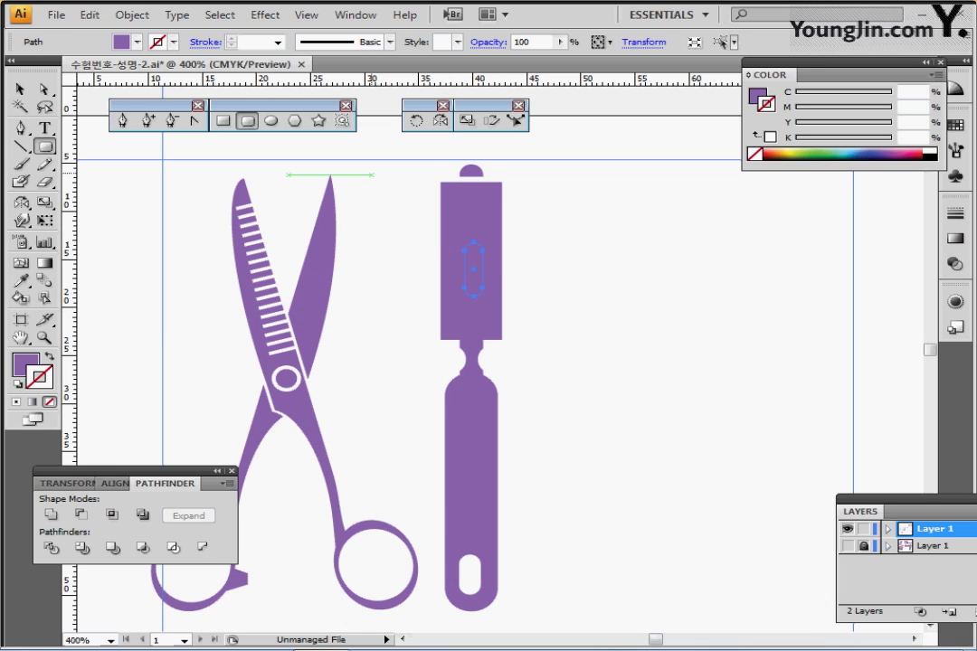
pyautogui.press('\\')
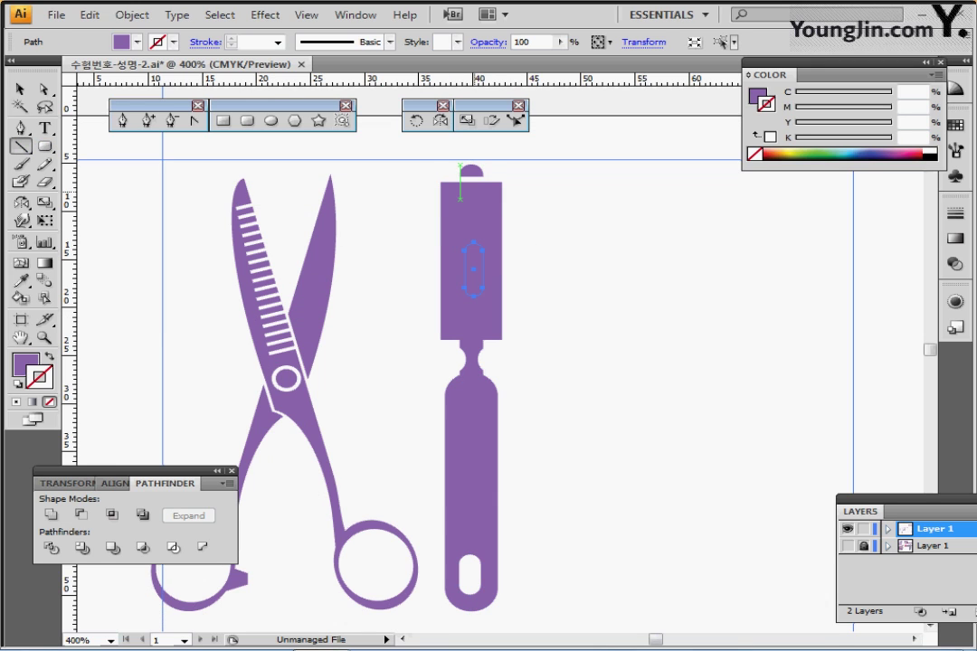
pyautogui.hotkey('ctrl', 'z')
pyautogui.keyDown('ctrl'); pyautogui.click(578, 245); pyautogui.keyUp('ctrl')
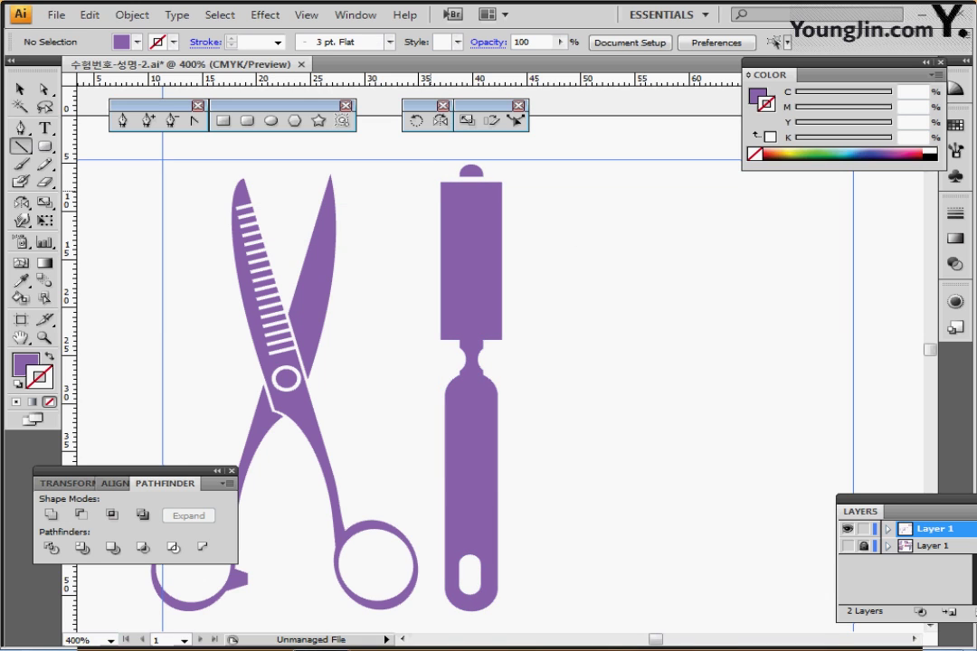
pyautogui.moveTo(430, 188); pyautogui.dragTo(516, 188)
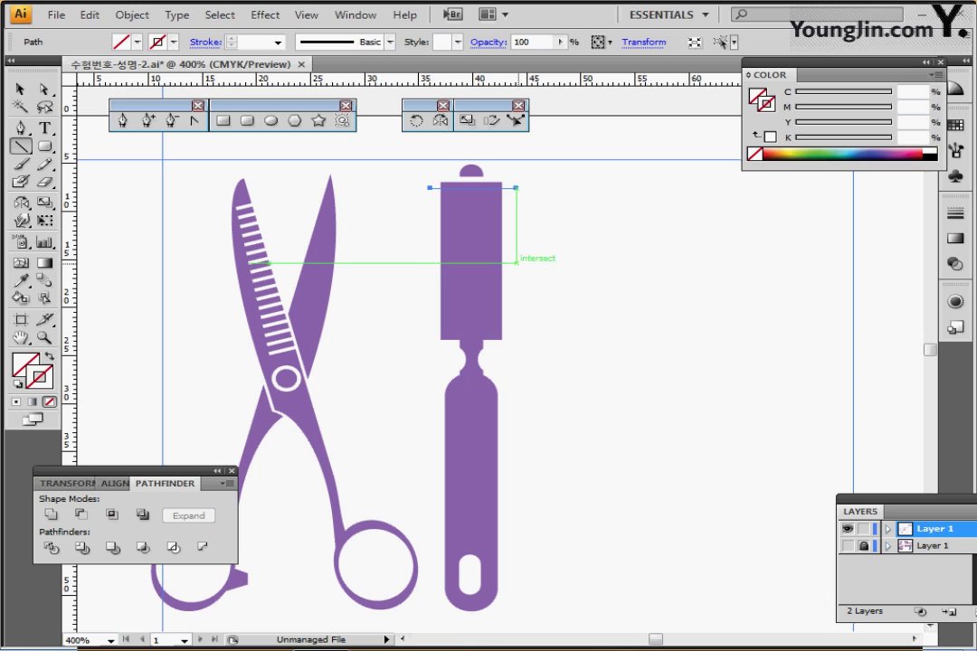
pyautogui.press('i')
pyautogui.click(482, 275)
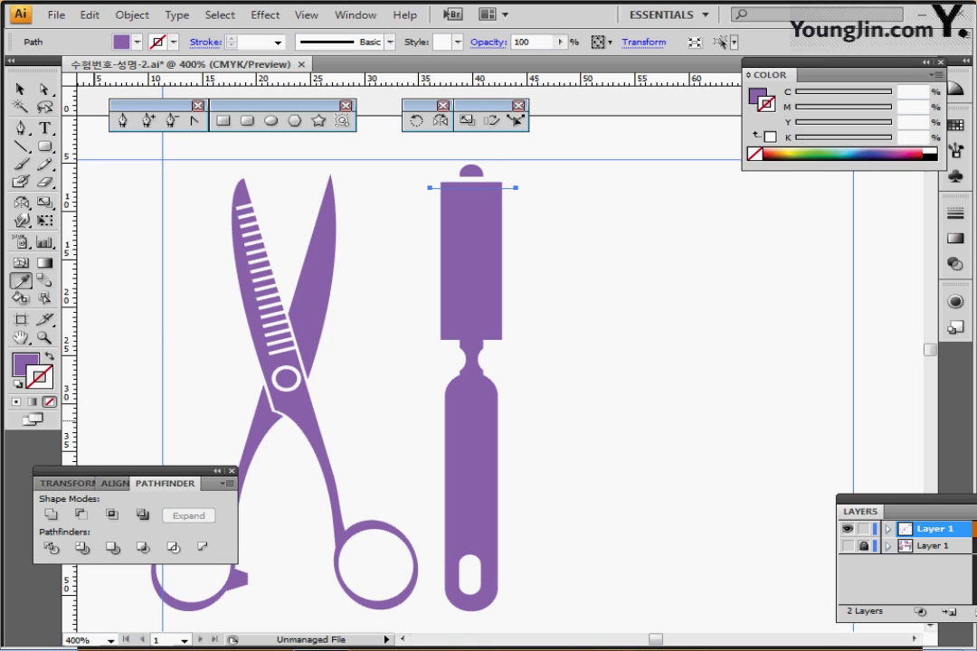
pyautogui.hotkey('shift', 'x')
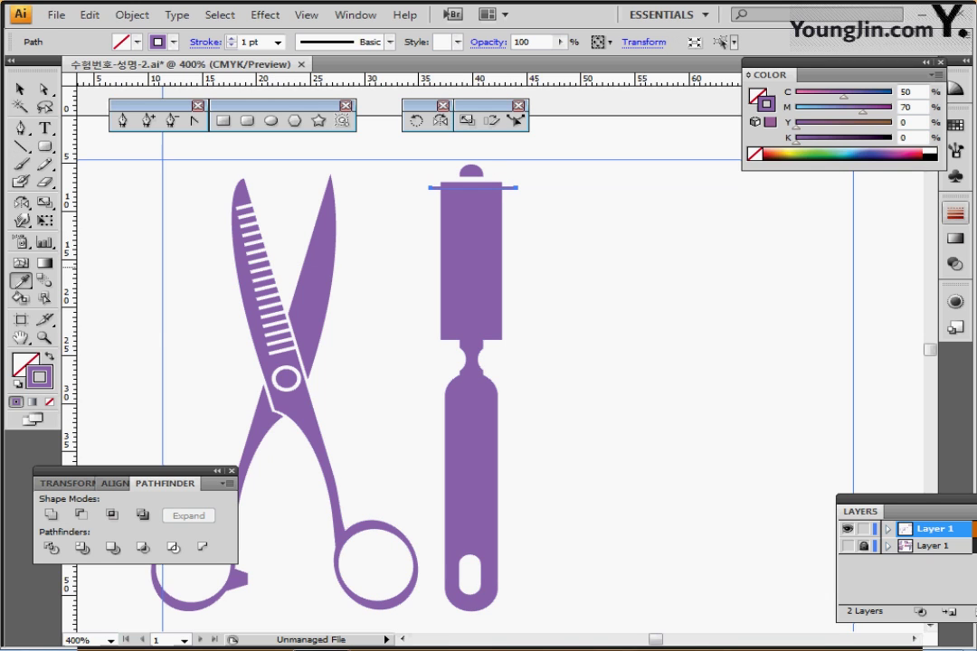
# Step: Set the line's stroke weight to 2 pt and its ends to round caps
pyautogui.click(955, 214)
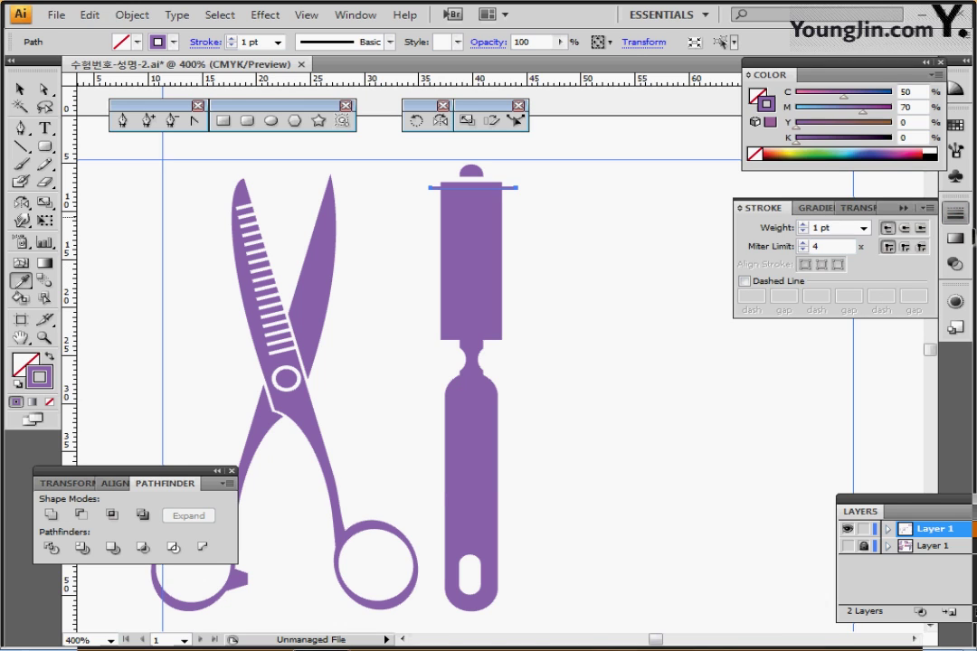
pyautogui.click(803, 224)
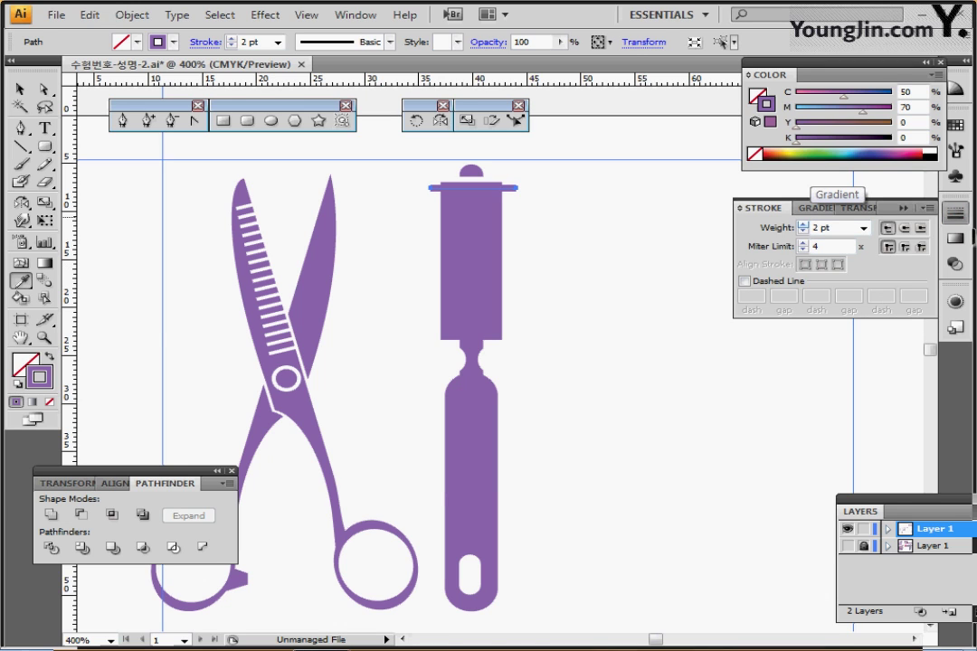
pyautogui.click(904, 228)
pyautogui.click(904, 228)
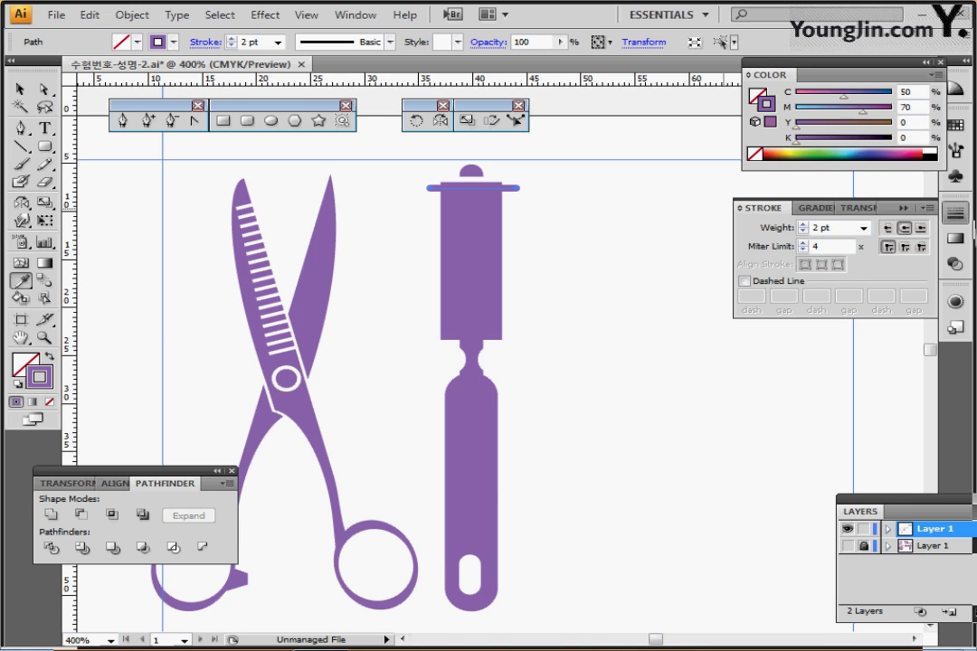
# Step: Align the line and the brush on their horizontal centres
pyautogui.click(19, 89)
pyautogui.moveTo(413, 152); pyautogui.dragTo(487, 260)
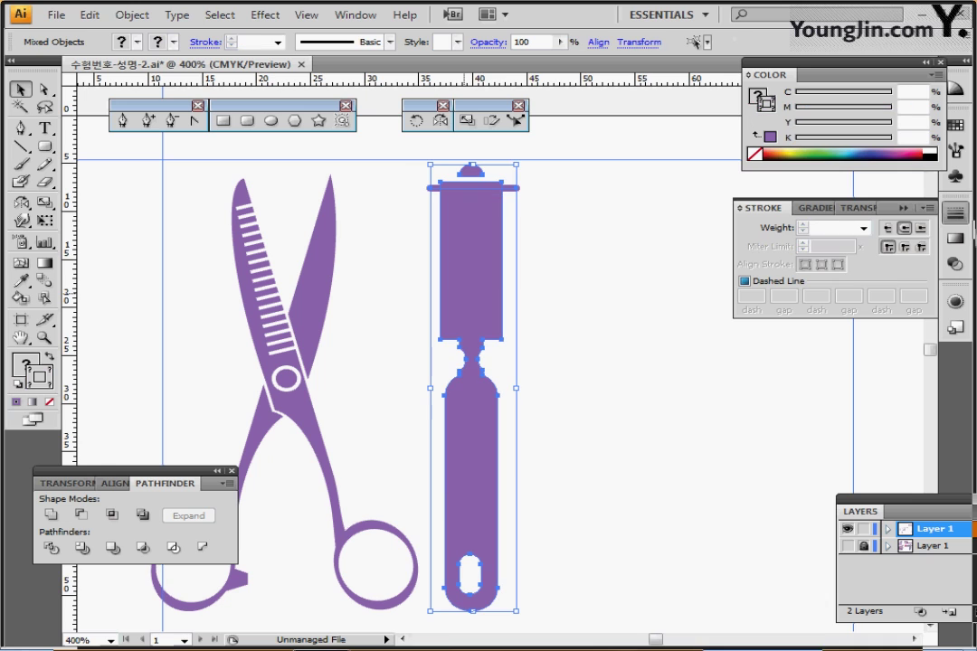
pyautogui.click(114, 484)
pyautogui.click(85, 514)
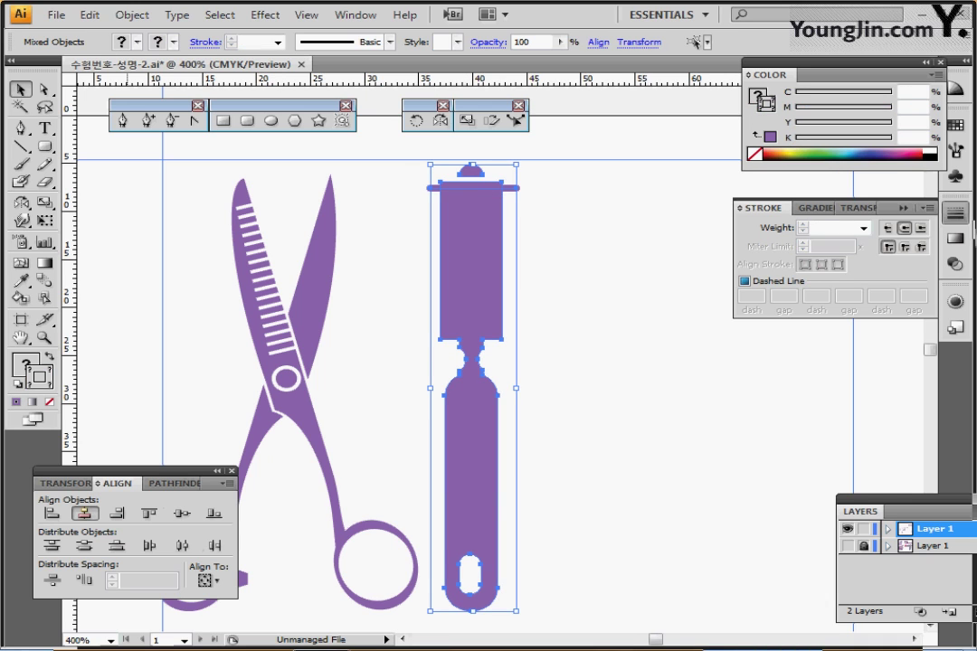
pyautogui.click(541, 253)
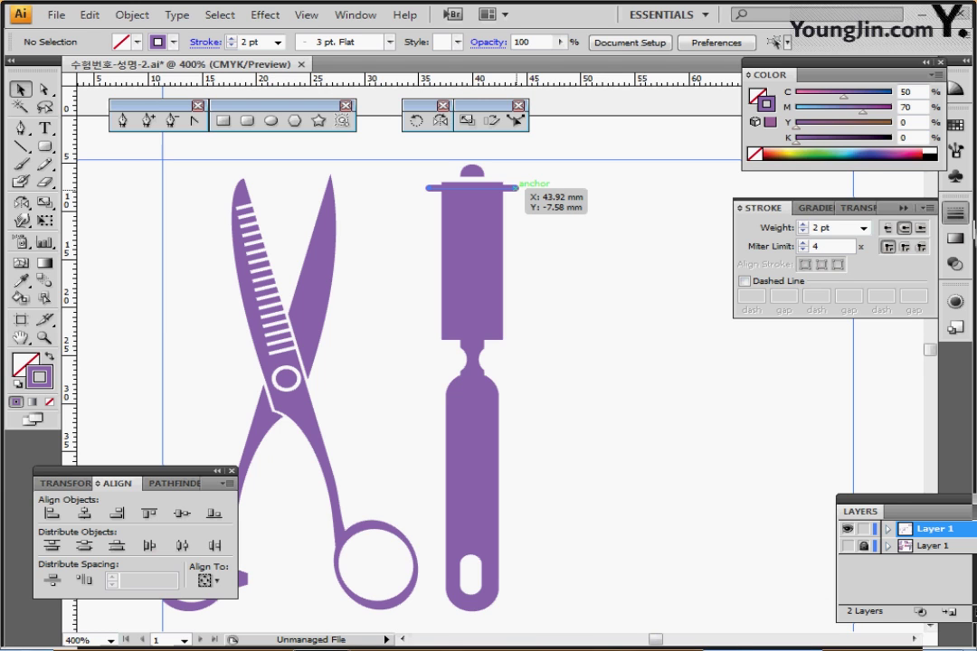
# Step: Copy the bristle line about 1 mm straight down and repeat the duplication along the brush head
pyautogui.moveTo(472, 182); pyautogui.dragTo(473, 193)
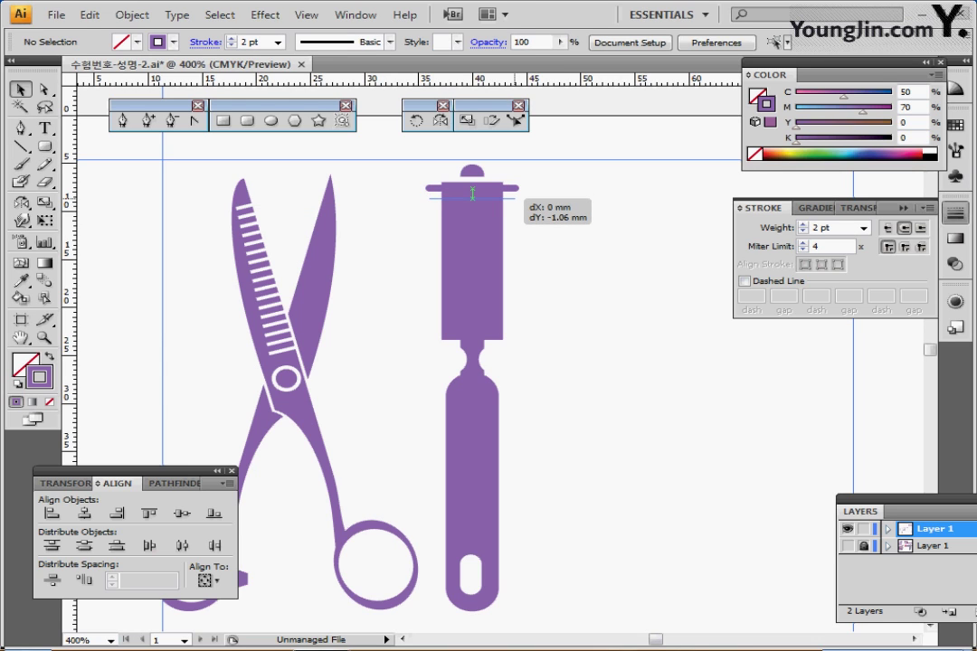
pyautogui.moveTo(472, 193); pyautogui.dragTo(472, 194)
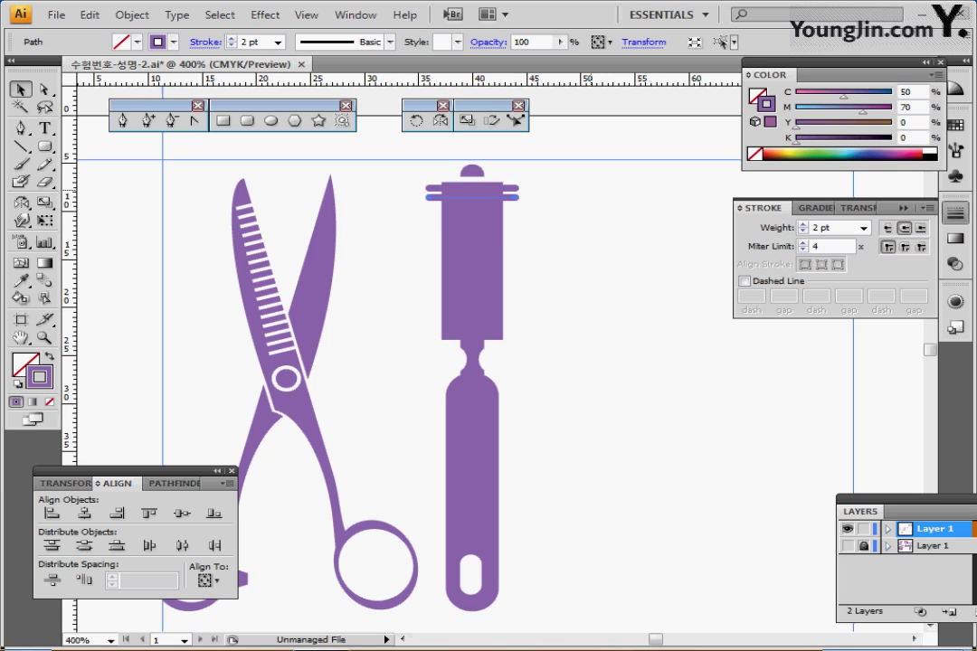
pyautogui.hotkey('ctrl', 'd')
pyautogui.hotkey('ctrl', 'd')
pyautogui.hotkey('ctrl', 'd')
pyautogui.hotkey('ctrl', 'd')
pyautogui.hotkey('ctrl', 'd')
pyautogui.hotkey('ctrl', 'd')
pyautogui.hotkey('ctrl', 'd')
pyautogui.hotkey('ctrl', 'd')
pyautogui.hotkey('ctrl', 'd')
pyautogui.hotkey('ctrl', 'd')
pyautogui.hotkey('ctrl', 'd')
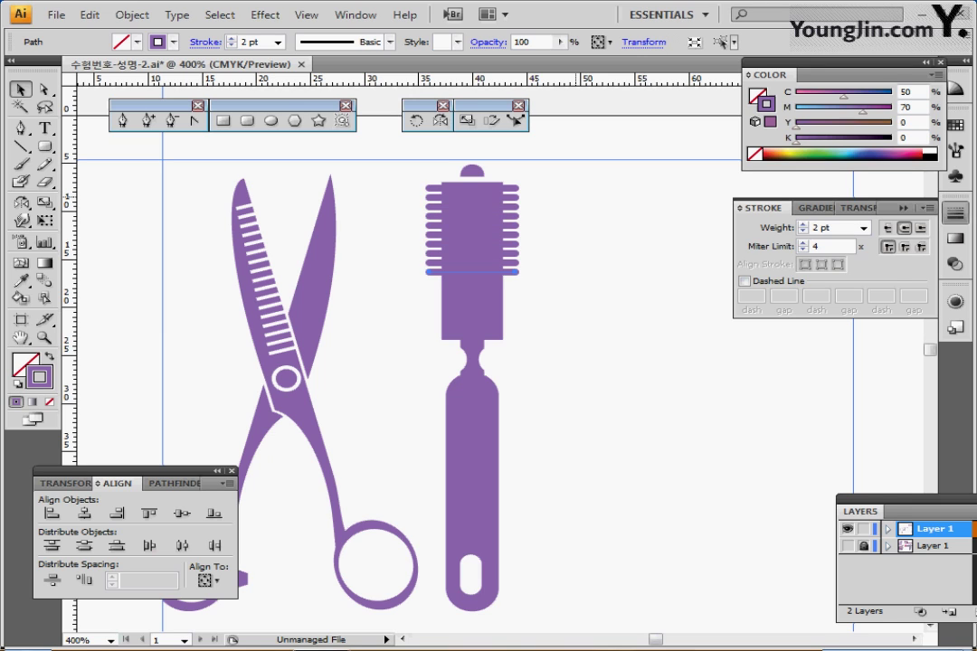
pyautogui.click(562, 356)
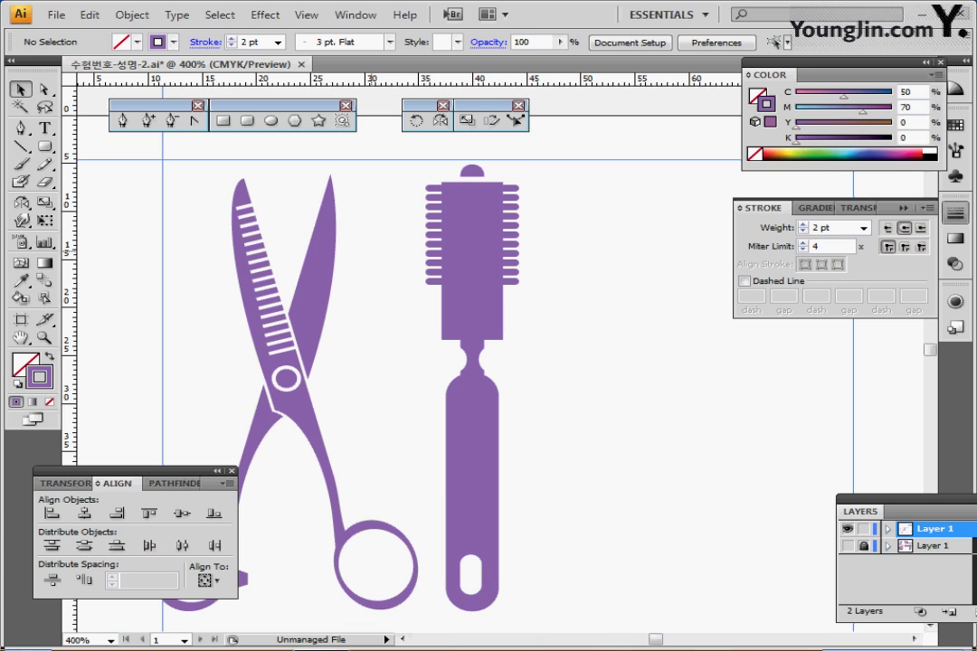
# Step: Undo all the bristle line copies so that only the original line remains
pyautogui.hotkey('ctrl', 'z')
pyautogui.hotkey('ctrl', 'z')
pyautogui.hotkey('ctrl', 'z')
pyautogui.hotkey('ctrl', 'z')
pyautogui.hotkey('ctrl', 'z')
pyautogui.hotkey('ctrl', 'z')
pyautogui.hotkey('ctrl', 'z')
pyautogui.hotkey('ctrl', 'z')
pyautogui.hotkey('ctrl', 'z')
pyautogui.hotkey('ctrl', 'z')
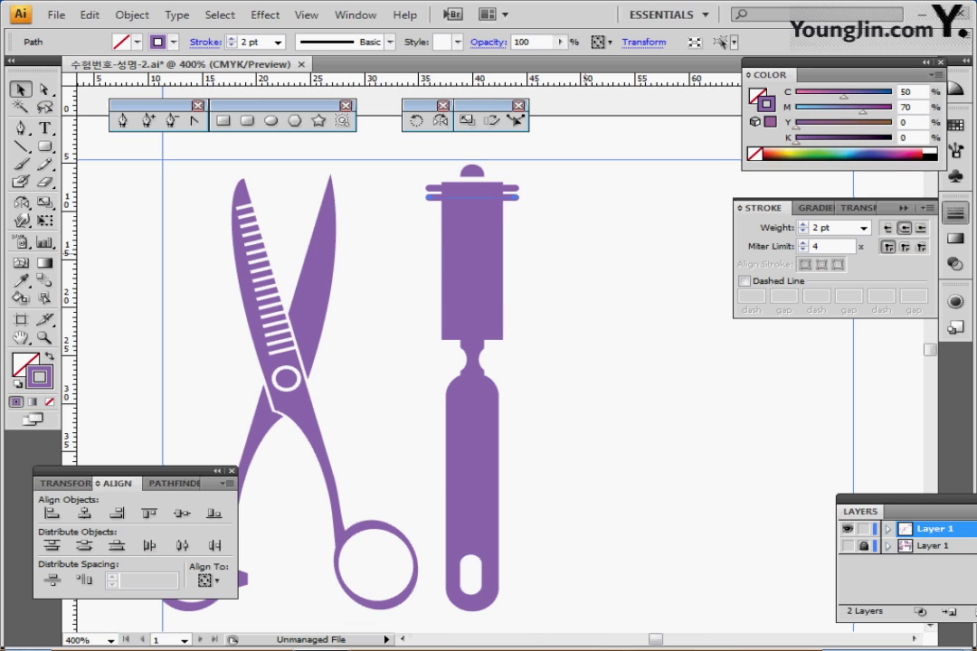
pyautogui.click(562, 235)
pyautogui.click(515, 197)
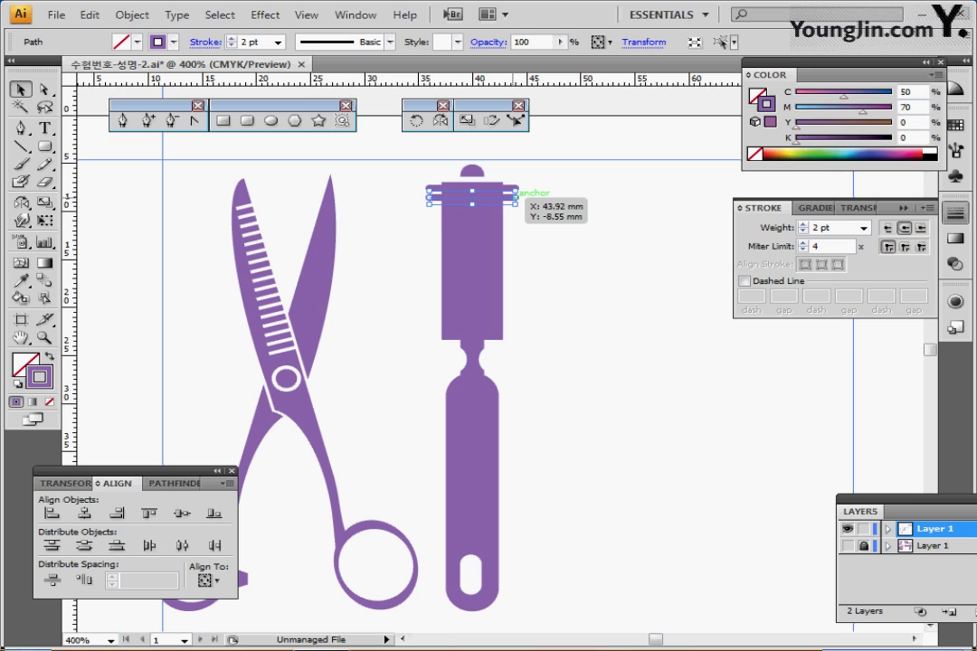
pyautogui.hotkey('ctrl', 'z')
pyautogui.click(554, 222)
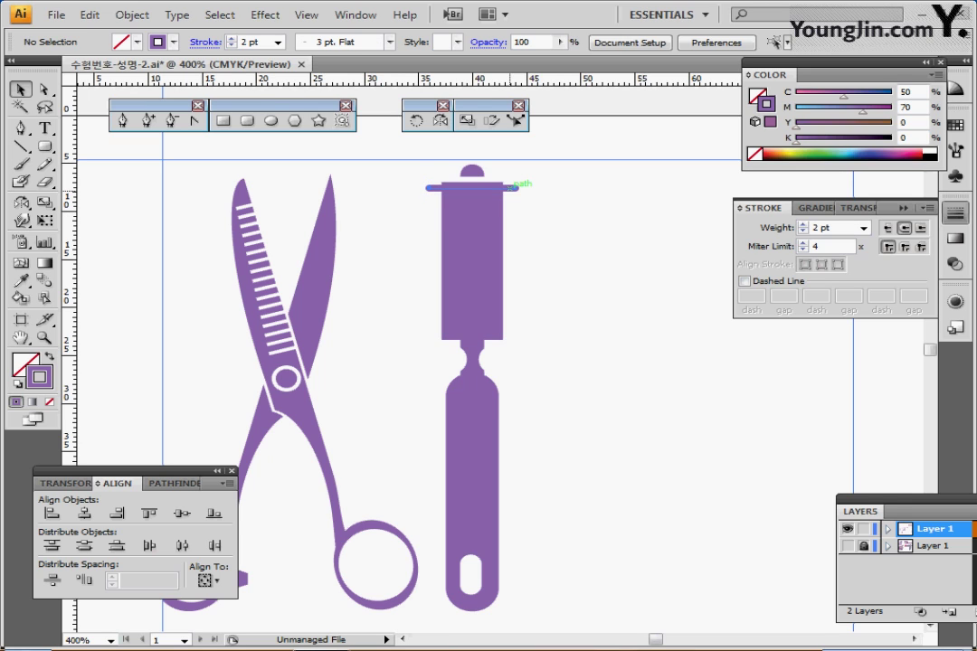
# Step: Copy the bristle line about 1.2 mm straight down and repeat the duplication until ten copies run along the brush head
pyautogui.click(513, 189)
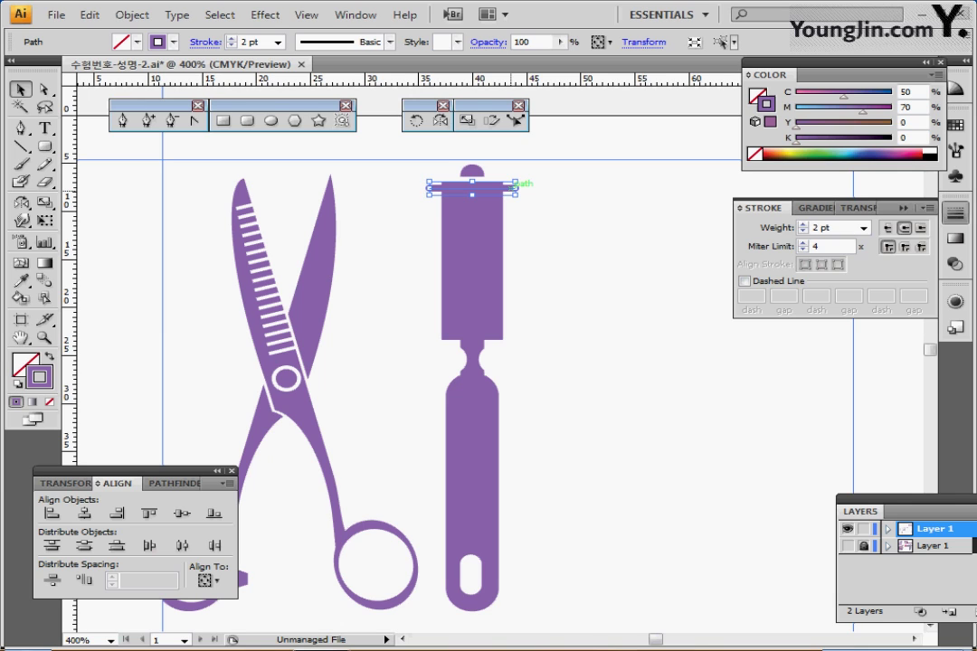
pyautogui.moveTo(472, 187); pyautogui.dragTo(471, 204)
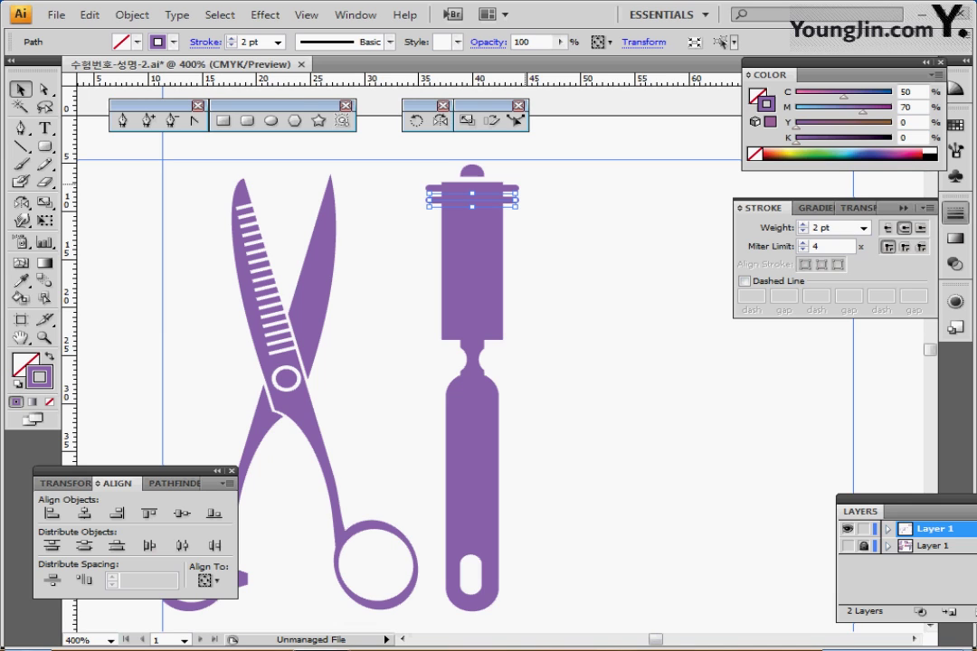
pyautogui.hotkey('ctrl', 'shift', 'a')
pyautogui.hotkey('ctrl', 'd')
pyautogui.hotkey('ctrl', 'd')
pyautogui.hotkey('ctrl', 'd')
pyautogui.hotkey('ctrl', 'd')
pyautogui.hotkey('ctrl', 'd')
pyautogui.hotkey('ctrl', 'd')
pyautogui.hotkey('ctrl', 'd')
pyautogui.hotkey('ctrl', 'd')
pyautogui.hotkey('ctrl', 'd')
pyautogui.hotkey('ctrl', 'd')
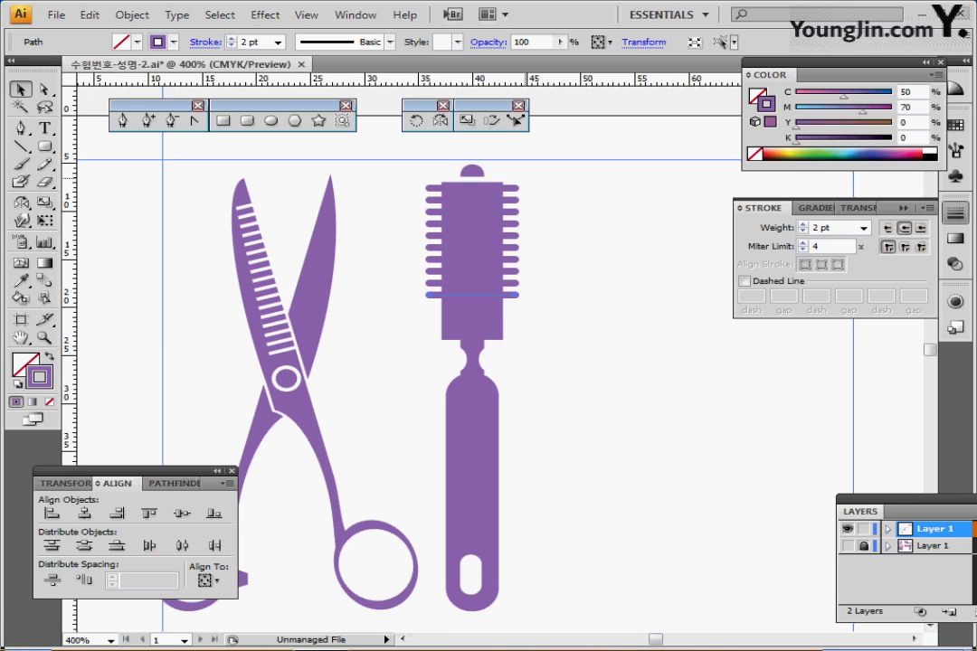
pyautogui.hotkey('ctrl', 'd')
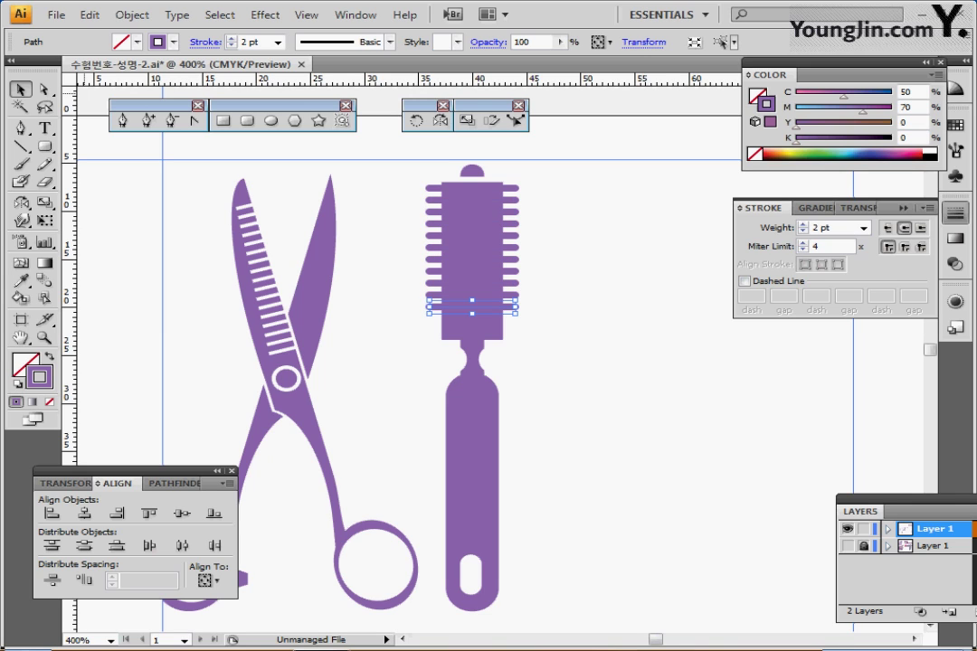
pyautogui.click(548, 320)
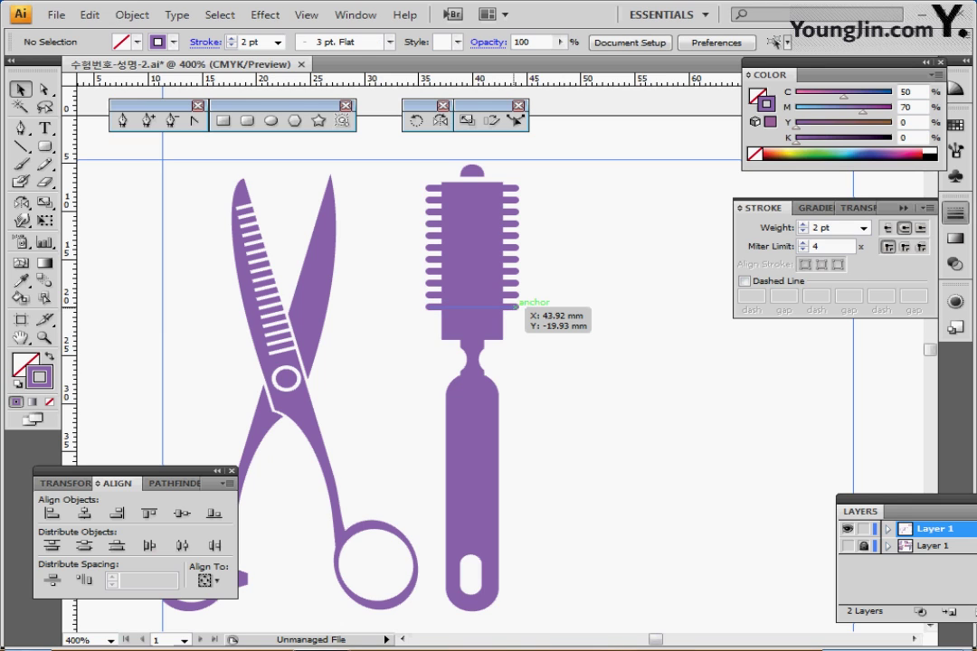
# Step: Move the lowest line near the brush head's lower edge and distribute all the bristle lines evenly by their vertical centres
pyautogui.moveTo(517, 307); pyautogui.dragTo(518, 326)
pyautogui.moveTo(532, 177); pyautogui.dragTo(513, 338)
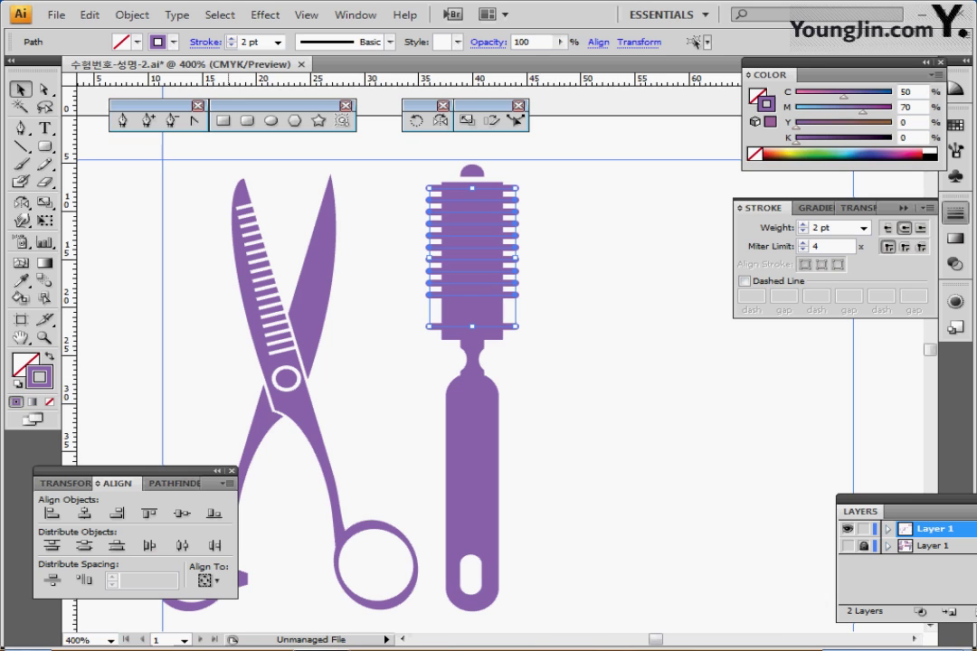
pyautogui.moveTo(136, 471); pyautogui.dragTo(197, 398)
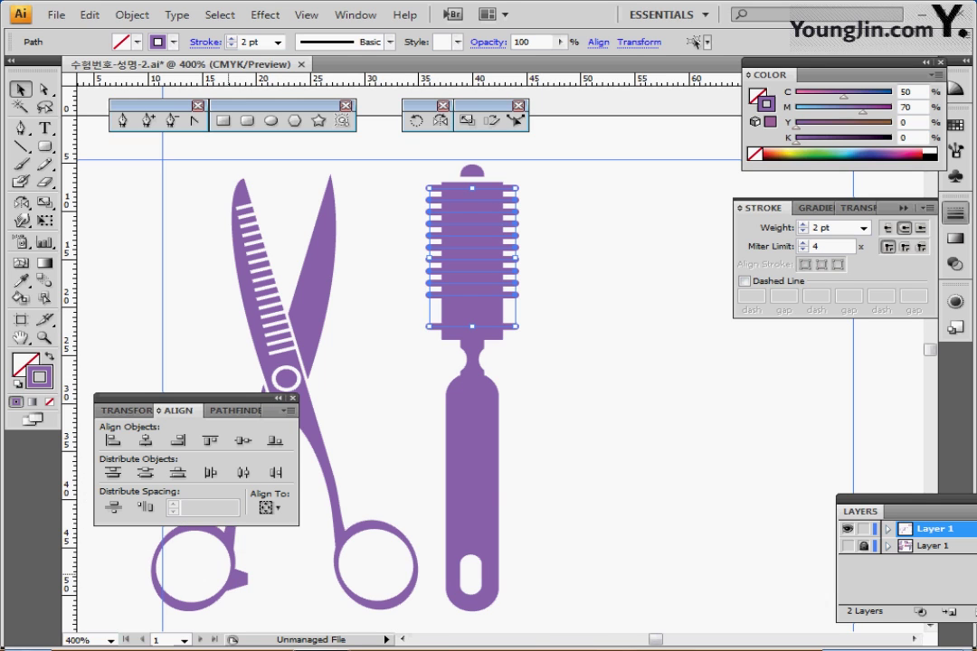
pyautogui.click(146, 474)
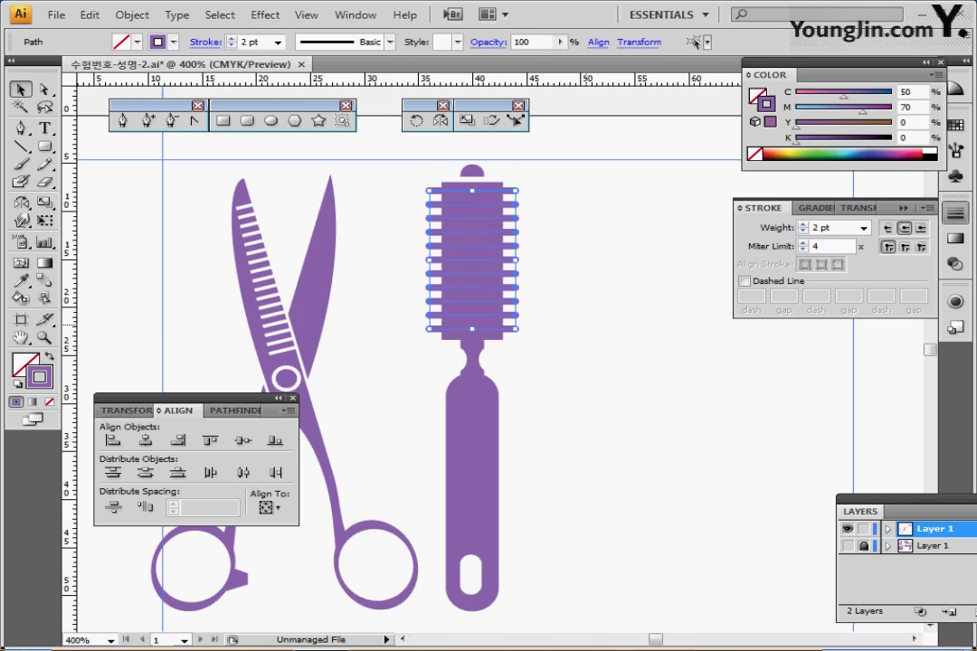
pyautogui.click(592, 315)
# Step: Select the whole brush together with its bristle lines and group them
pyautogui.moveTo(559, 156); pyautogui.dragTo(423, 438)
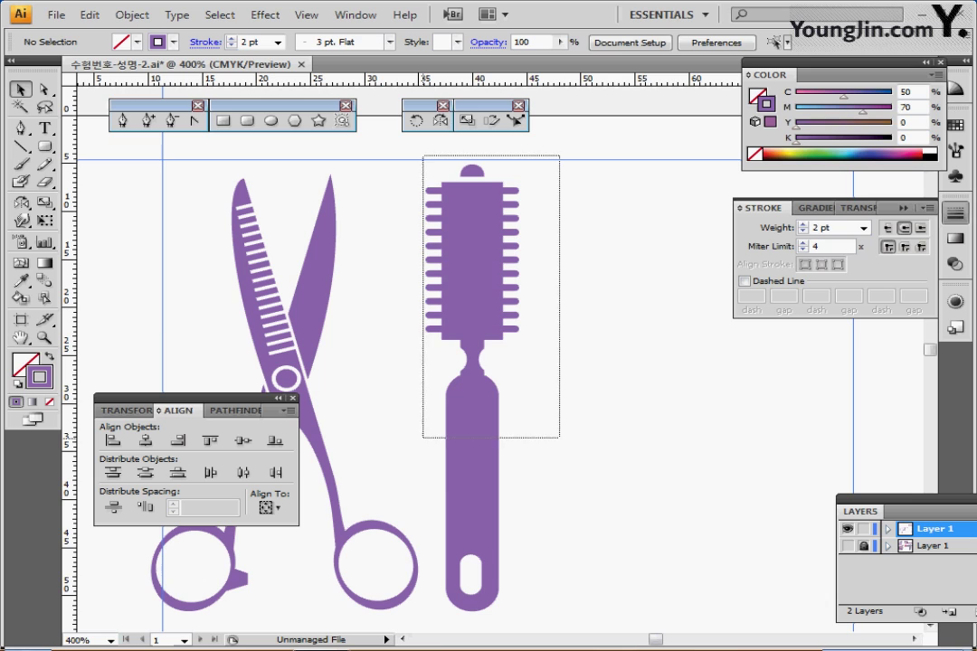
pyautogui.moveTo(559, 438); pyautogui.dragTo(559, 437)
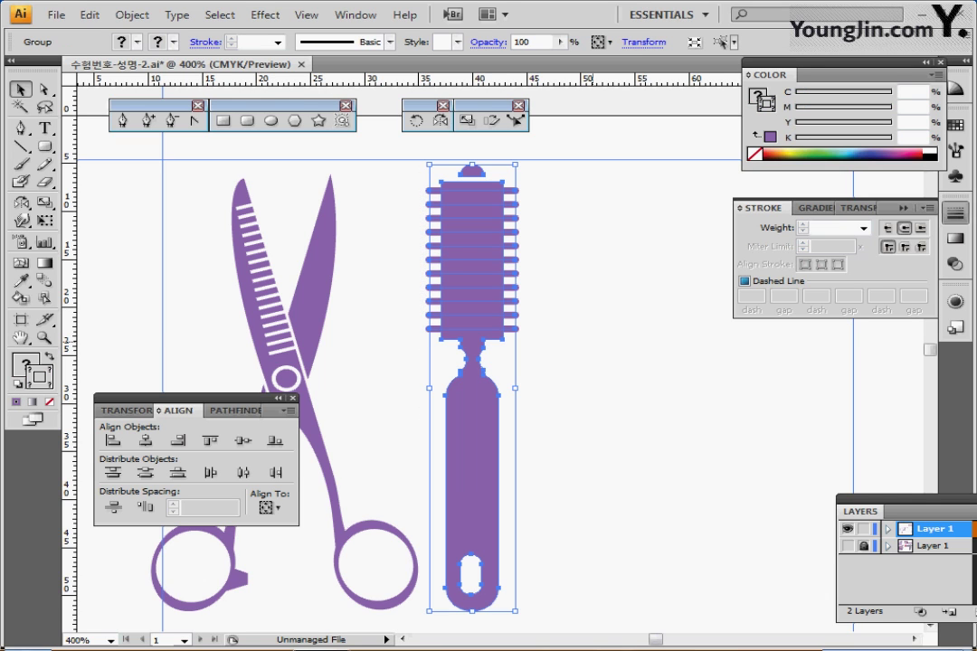
# Step: Select the scissors and the hairbrush together and start defining them as a pattern
pyautogui.click(612, 351)
pyautogui.moveTo(613, 313); pyautogui.dragTo(313, 360)
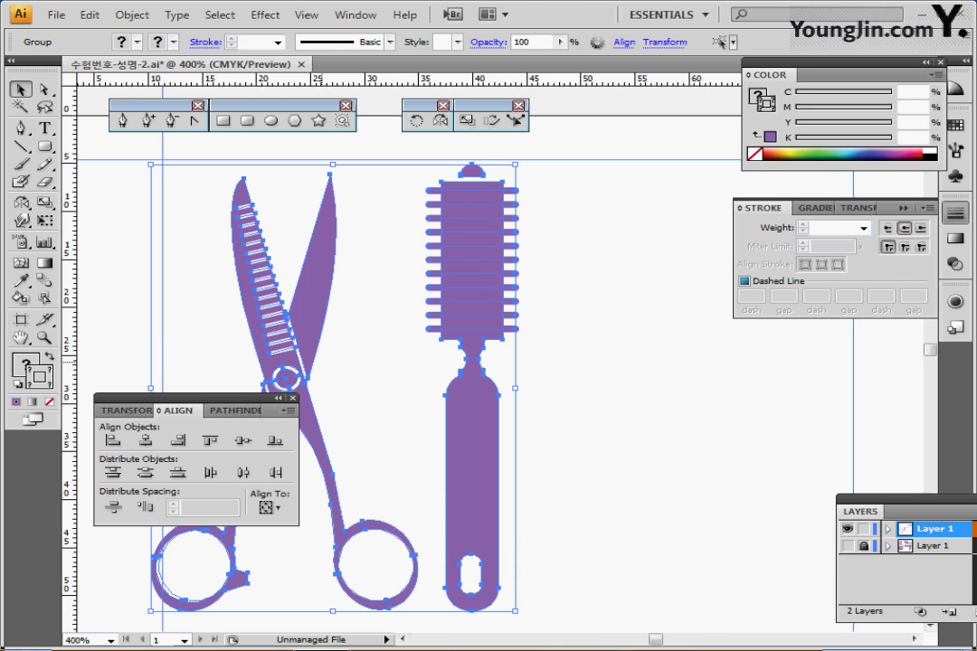
pyautogui.hotkey('ctrl', '-')
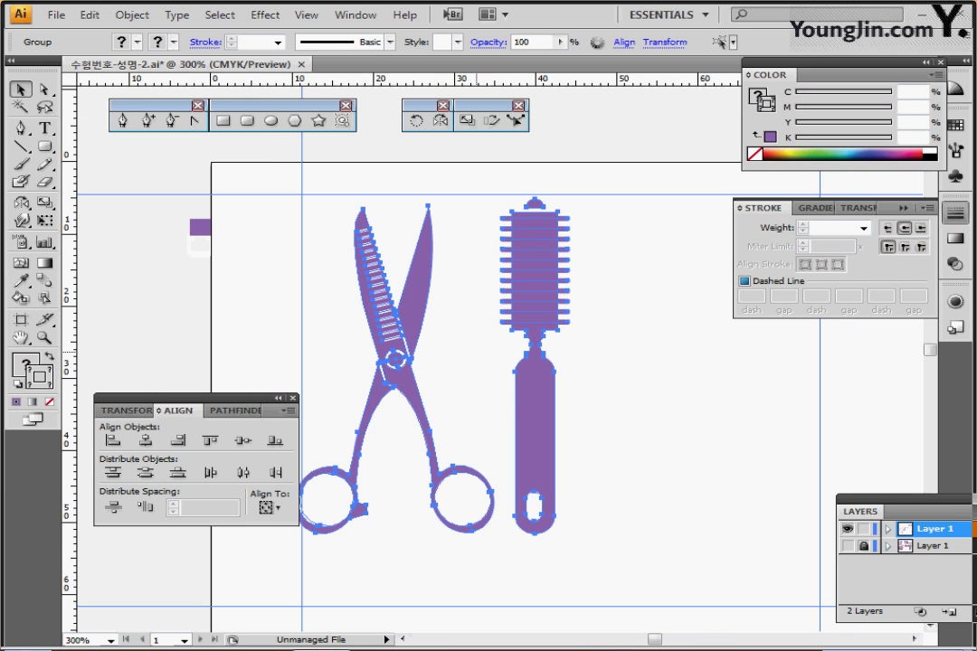
pyautogui.moveTo(431, 348); pyautogui.dragTo(352, 341)
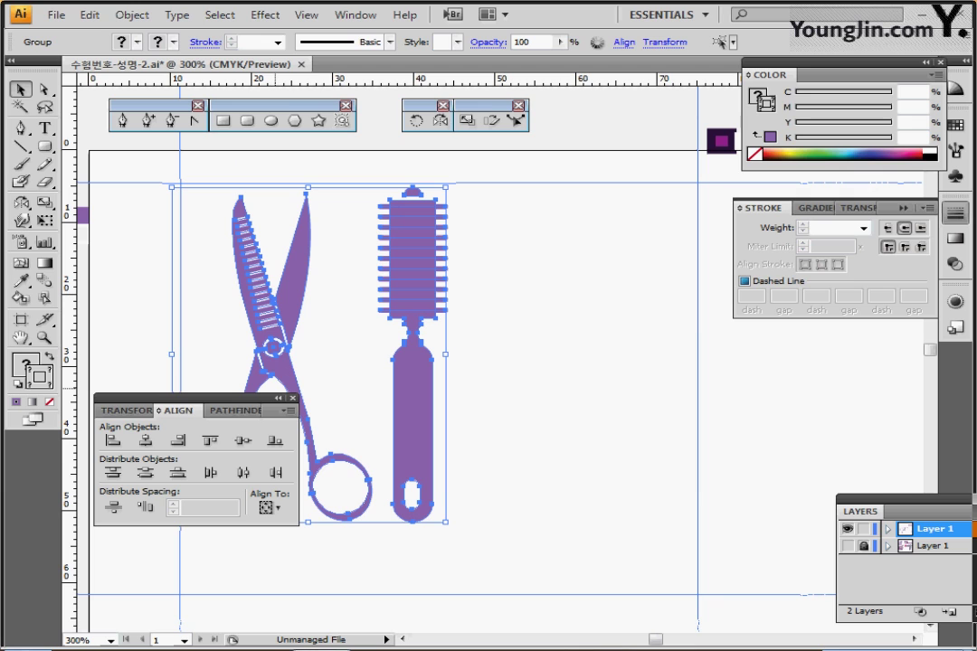
pyautogui.moveTo(241, 398); pyautogui.dragTo(145, 489)
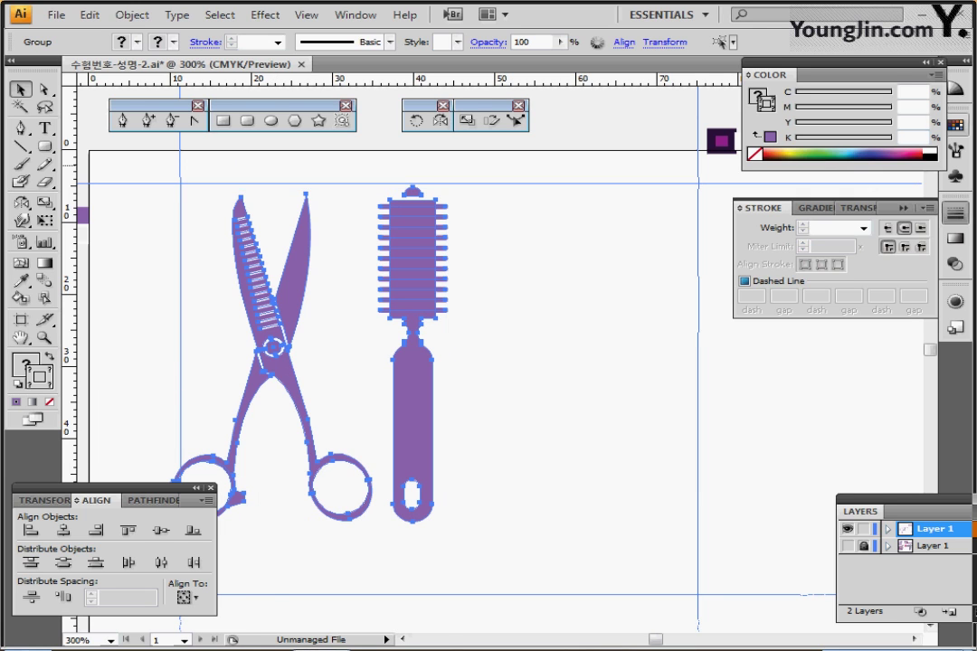
pyautogui.click(89, 15)
pyautogui.click(132, 15)
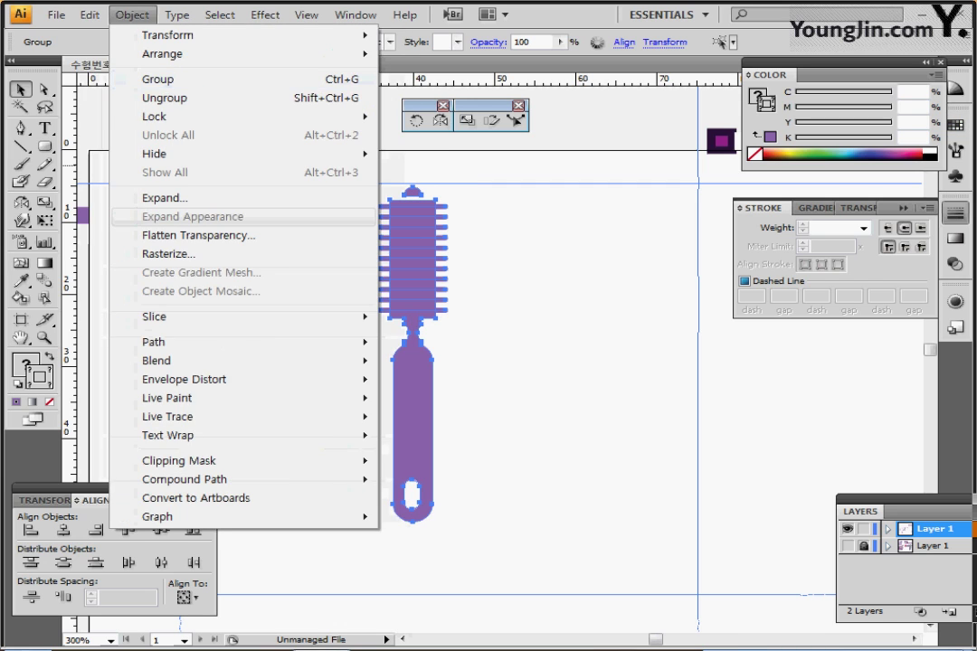
pyautogui.moveTo(89, 14)
pyautogui.press('Down')
pyautogui.press('Down')
pyautogui.press('Down')
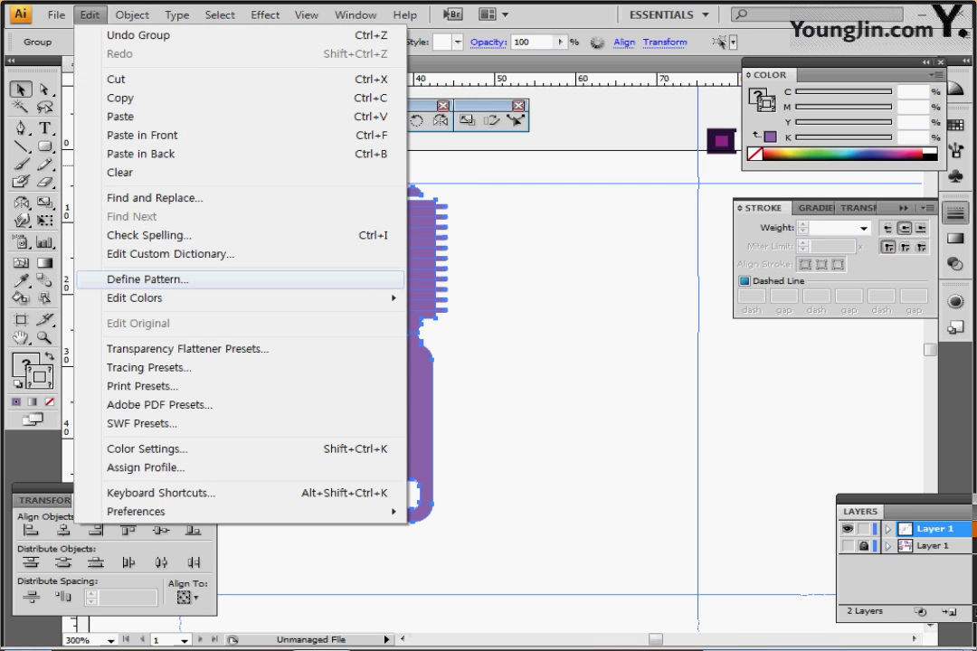
pyautogui.press('Return')
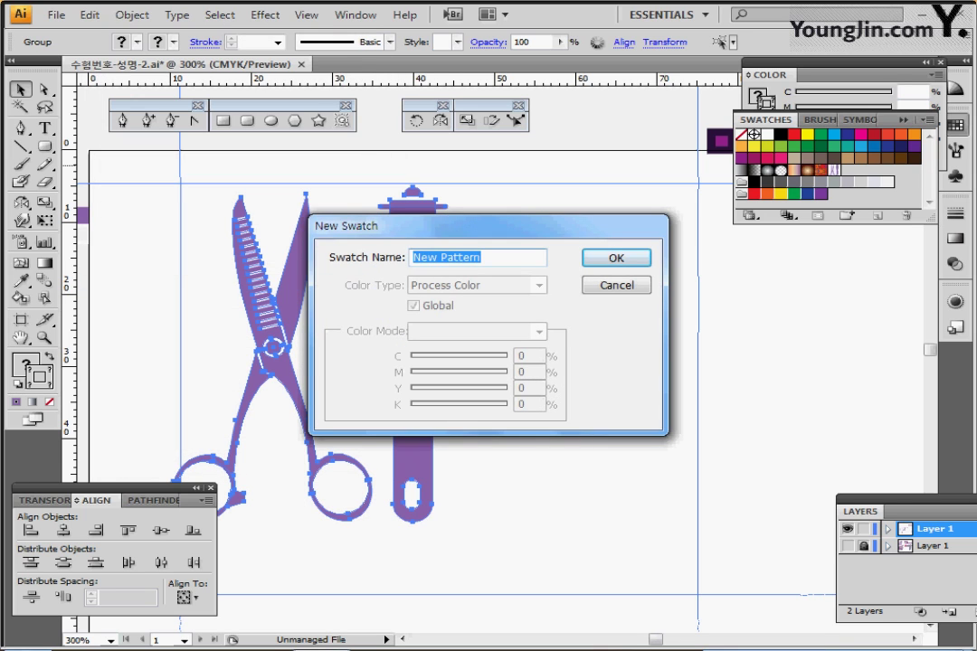
# Step: Name the new pattern swatch 가위와 롤 브러쉬, save it and deselect the artwork
pyautogui.write('가우')
pyautogui.write('위')
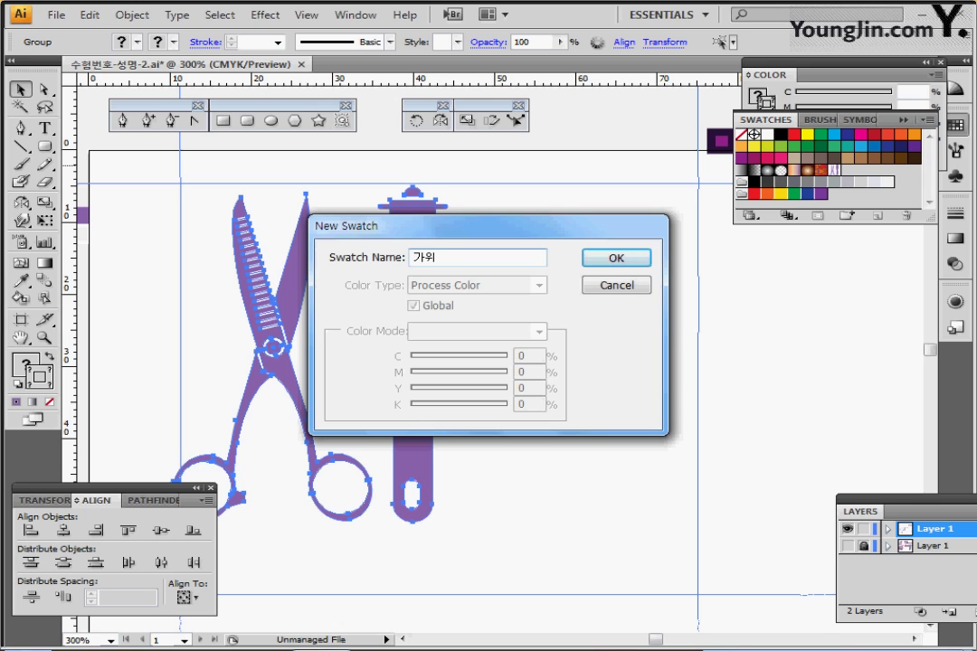
pyautogui.write('와 롤 브러쉬')
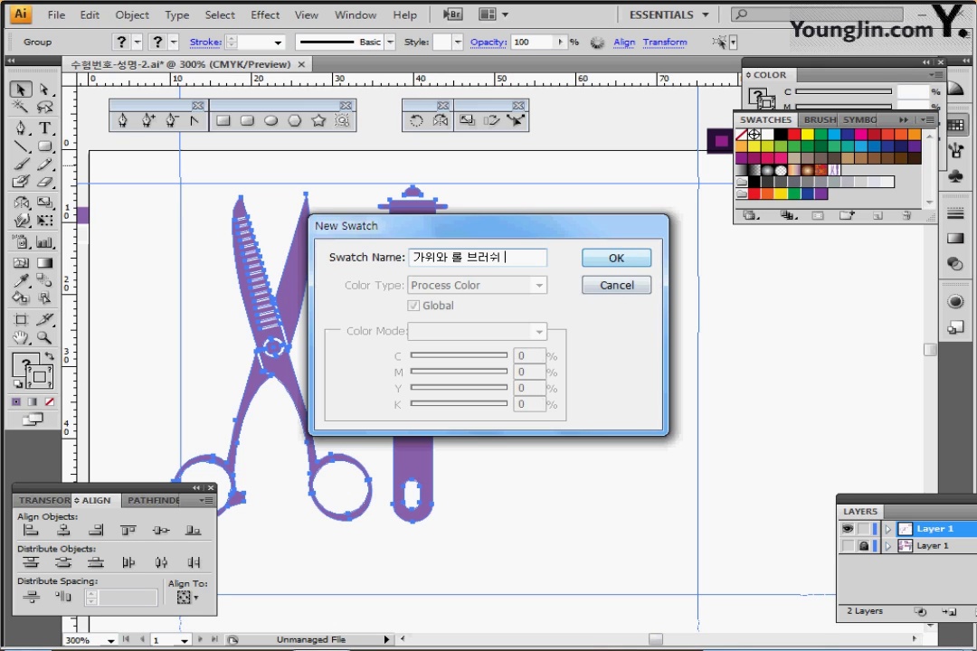
pyautogui.press('Return')
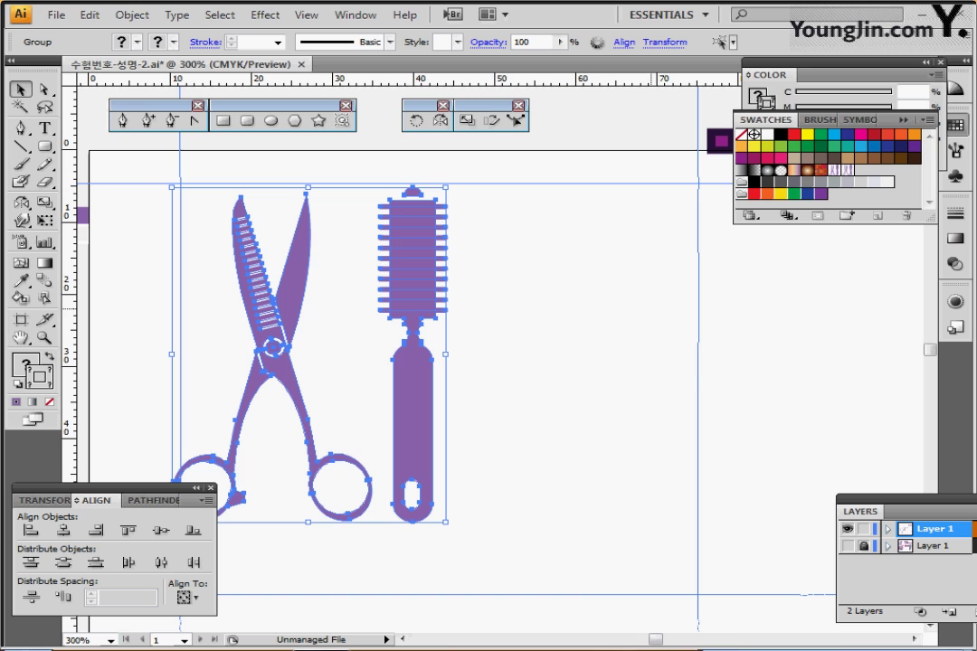
pyautogui.hotkey('ctrl', 'shift', 'a')
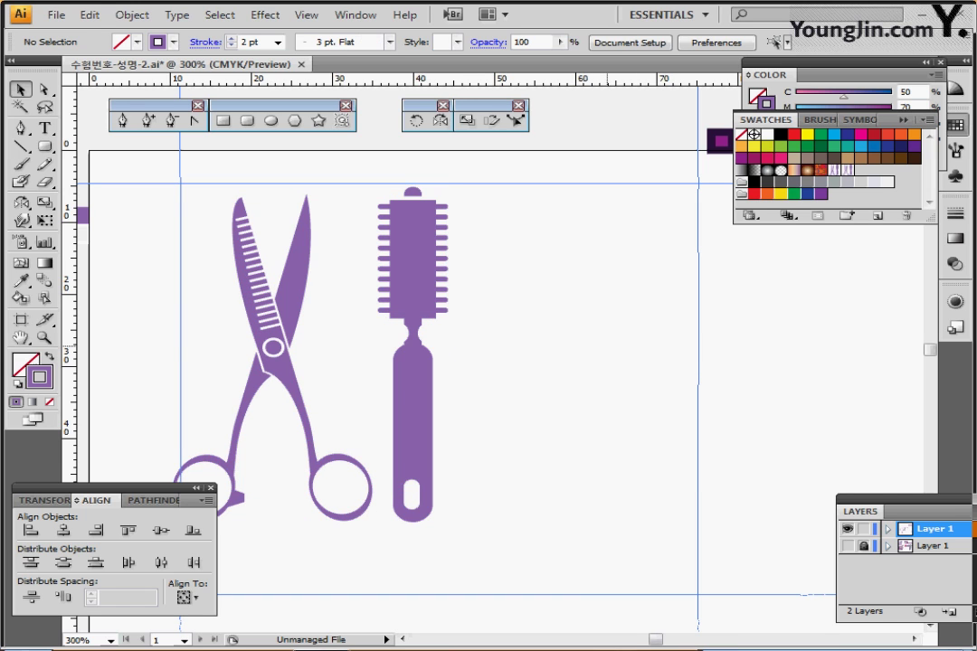
# Step: Show the locked reference layer as outlines for the W logo beside the hairbrush
pyautogui.hotkey('ctrl', '-')
pyautogui.moveTo(561, 350); pyautogui.dragTo(476, 315)
pyautogui.keyDown('ctrl'); pyautogui.click(507, 321); pyautogui.keyUp('ctrl')
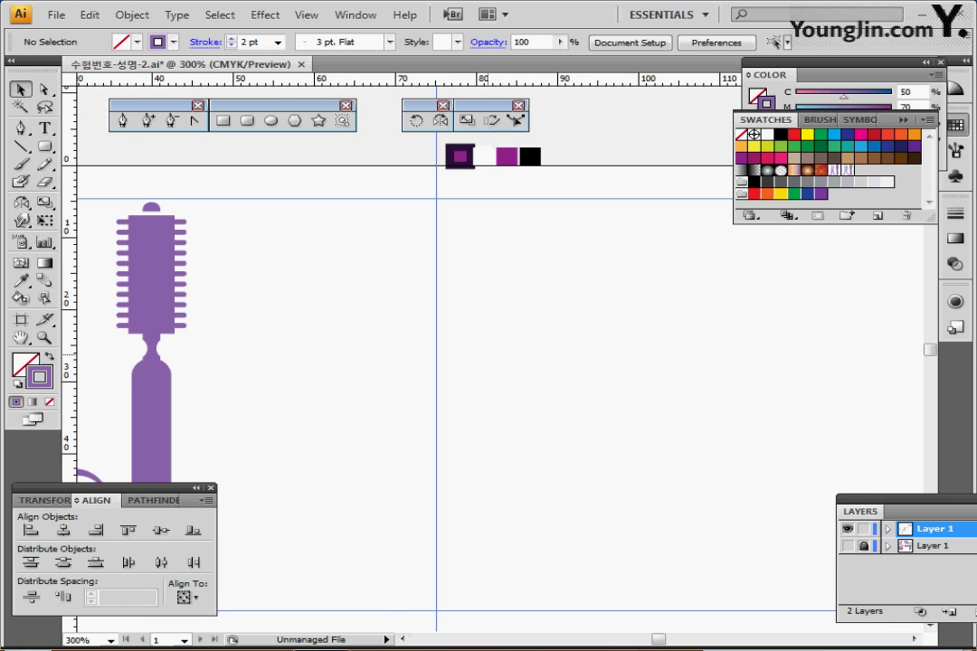
pyautogui.moveTo(561, 343); pyautogui.dragTo(464, 334)
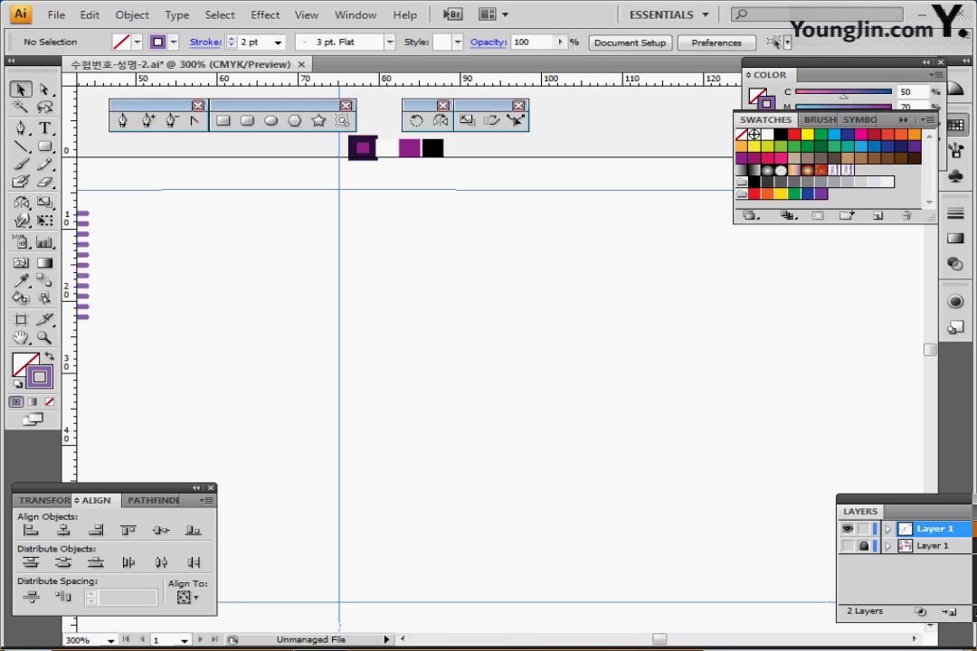
pyautogui.keyDown('ctrl'); pyautogui.click(847, 547); pyautogui.keyUp('ctrl')
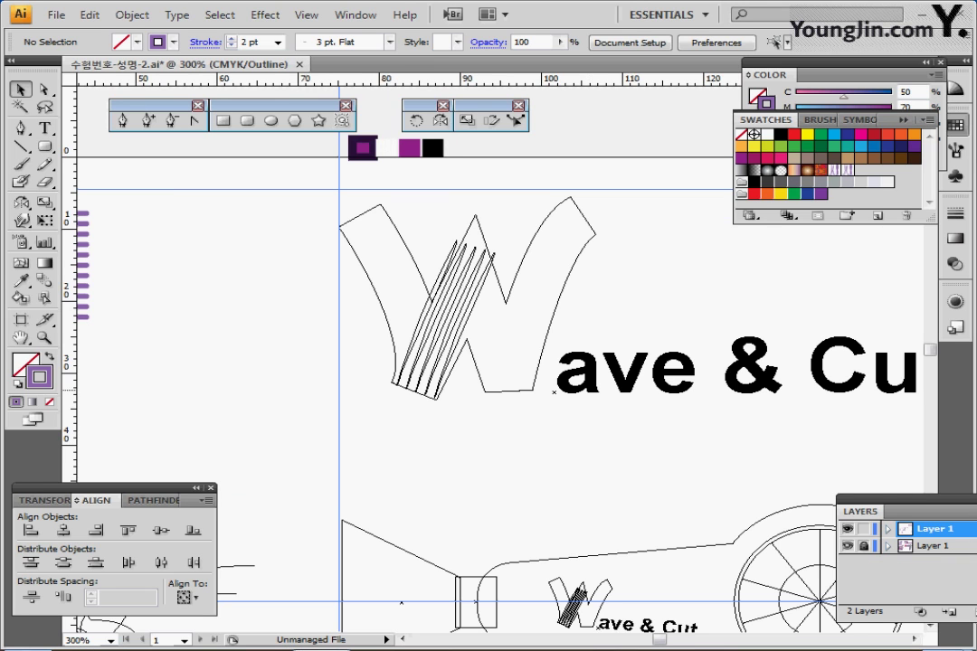
# Step: Trace the centre line of the reference W with the Pen tool, using curved outer arms and straight inner strokes
pyautogui.click(21, 128)
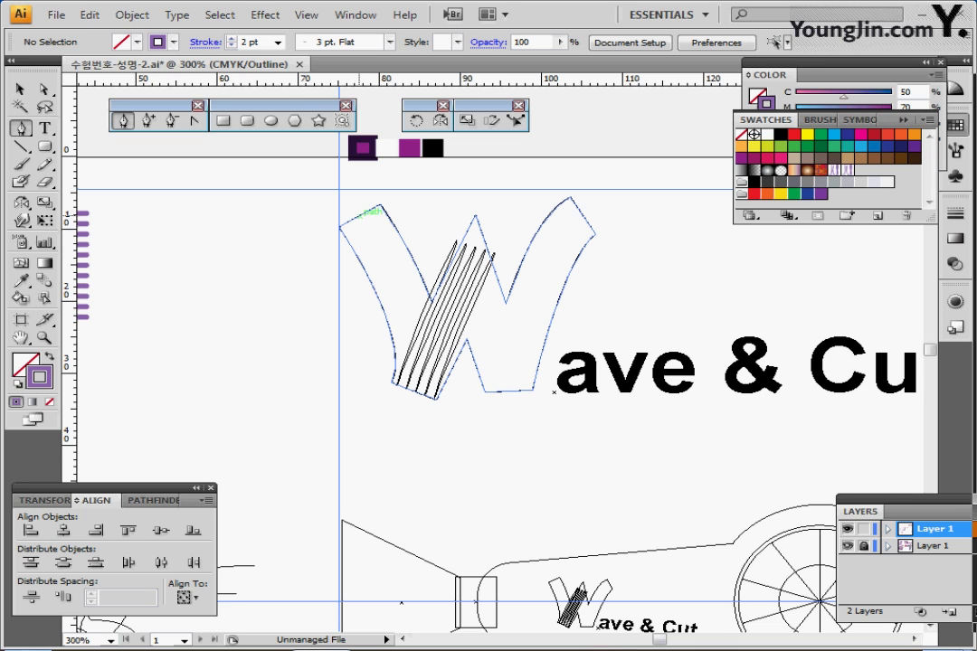
pyautogui.click(358, 216)
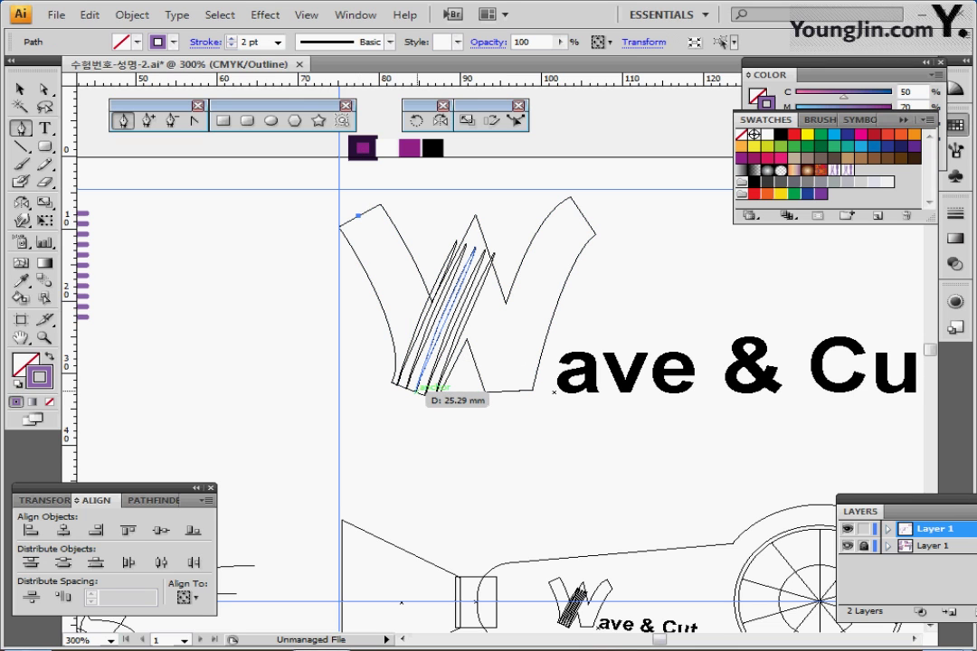
pyautogui.moveTo(412, 389); pyautogui.dragTo(394, 475)
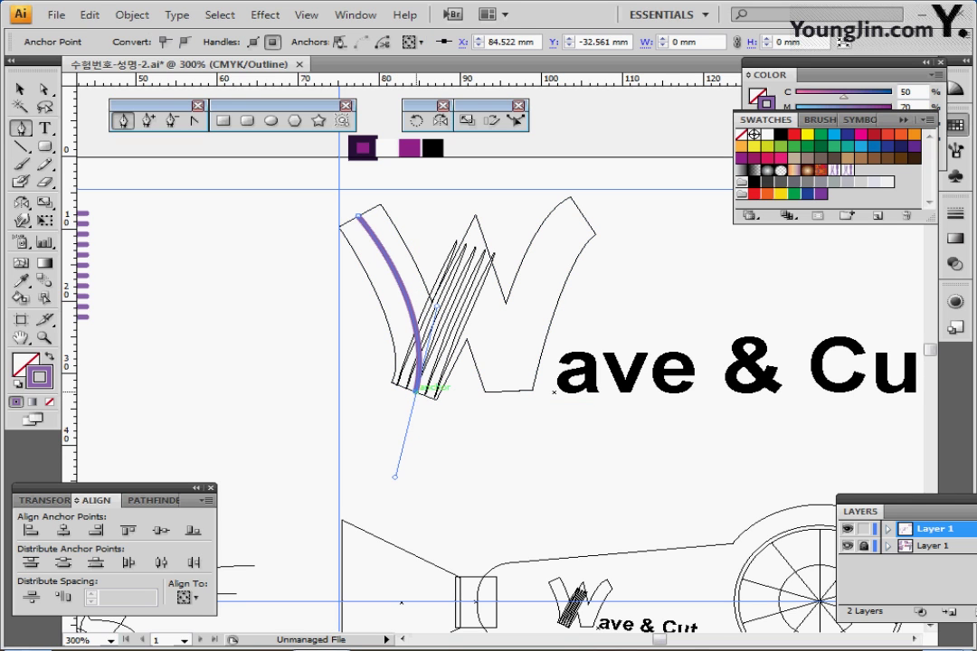
pyautogui.click(416, 391)
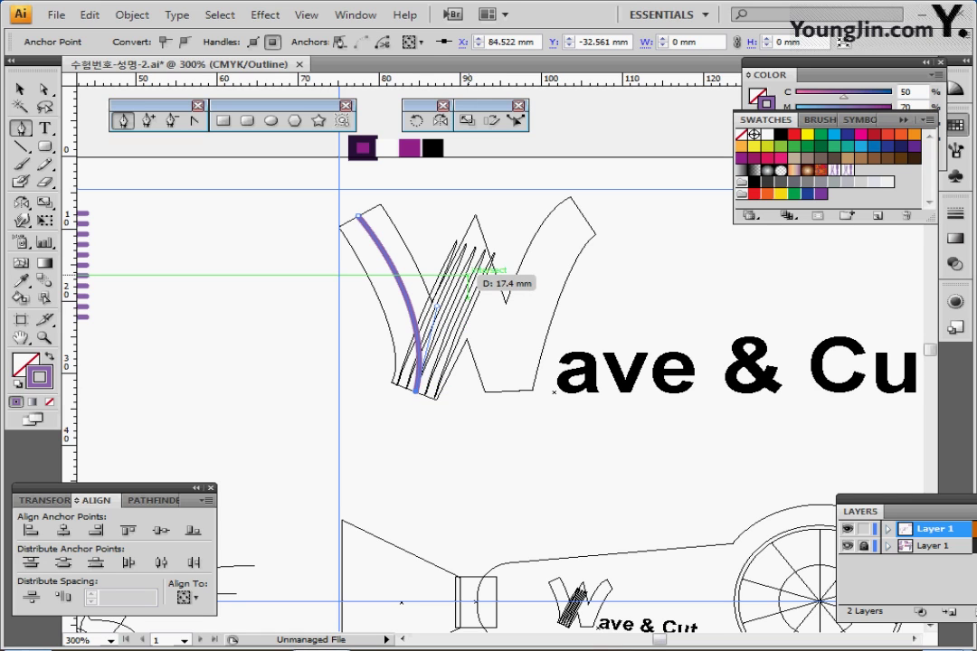
pyautogui.click(468, 272)
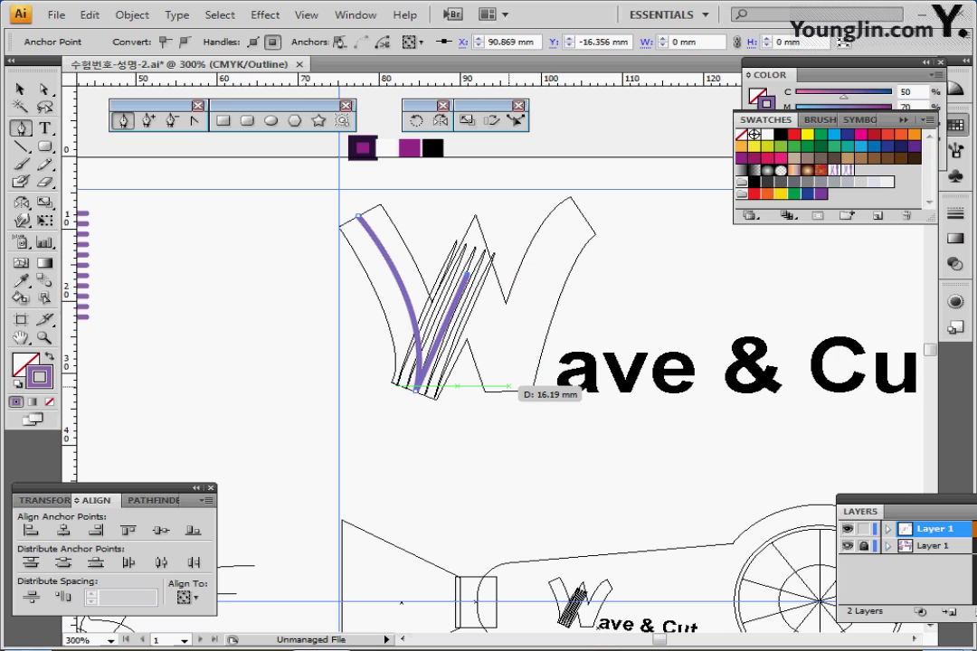
pyautogui.click(508, 386)
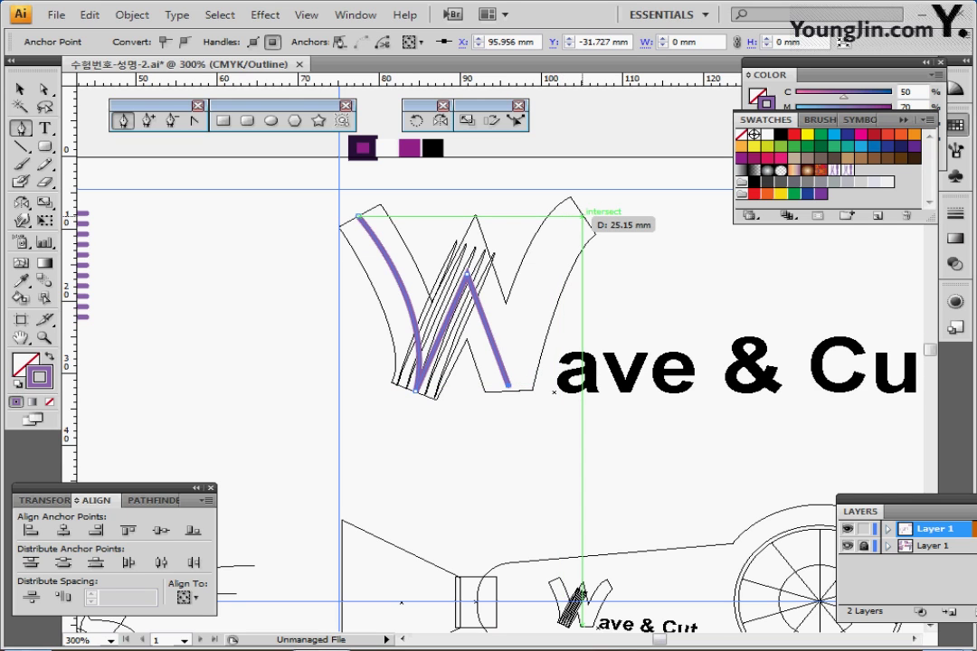
pyautogui.moveTo(583, 216); pyautogui.dragTo(639, 178)
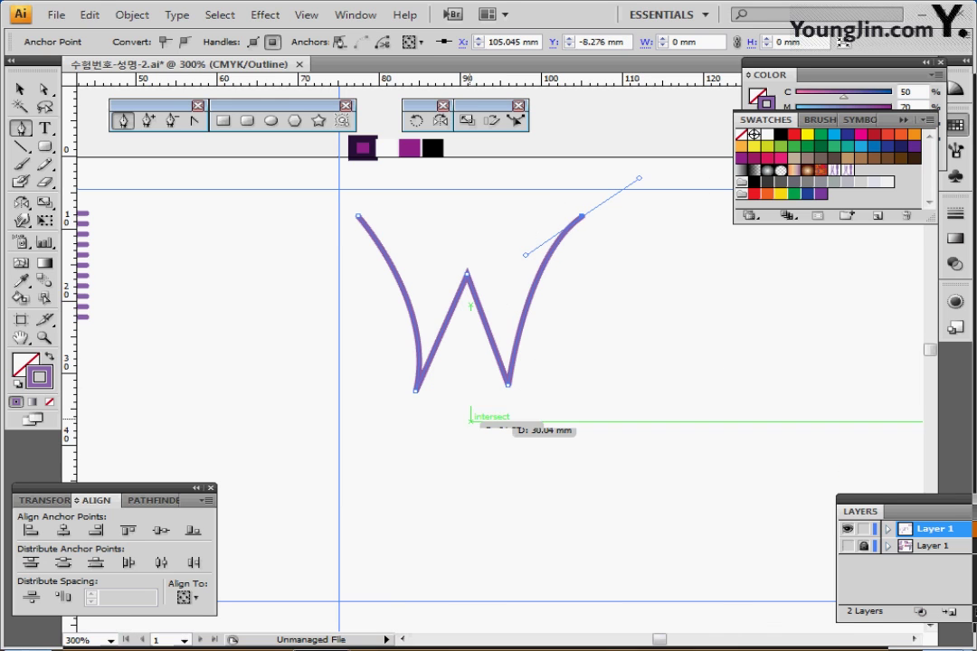
# Step: Set the W path's stroke weight to 17 pt with butt caps
pyautogui.moveTo(519, 296); pyautogui.dragTo(456, 336)
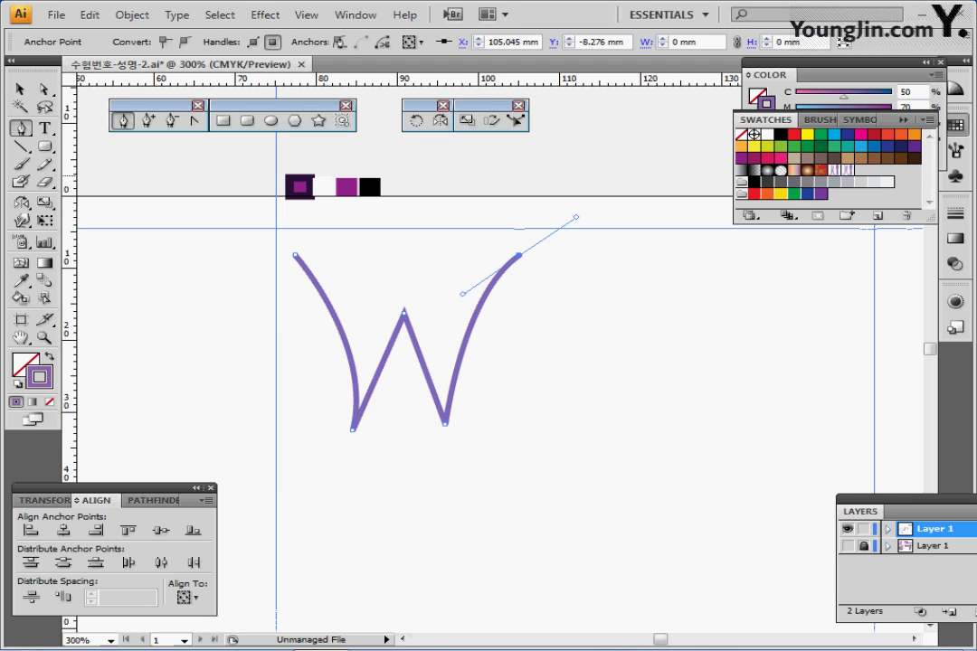
pyautogui.click(954, 125)
pyautogui.click(954, 214)
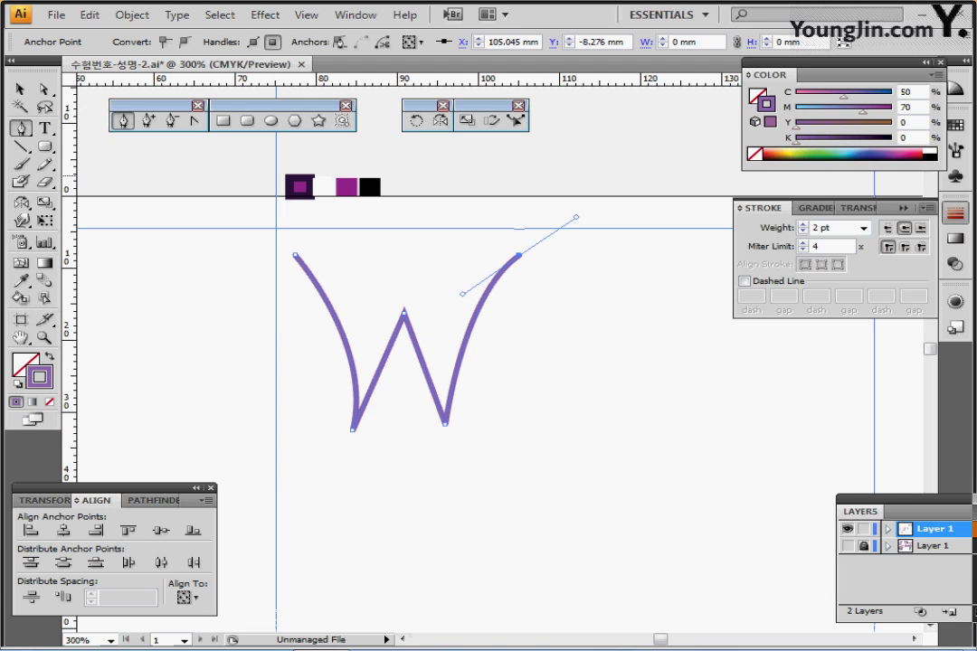
pyautogui.click(864, 228)
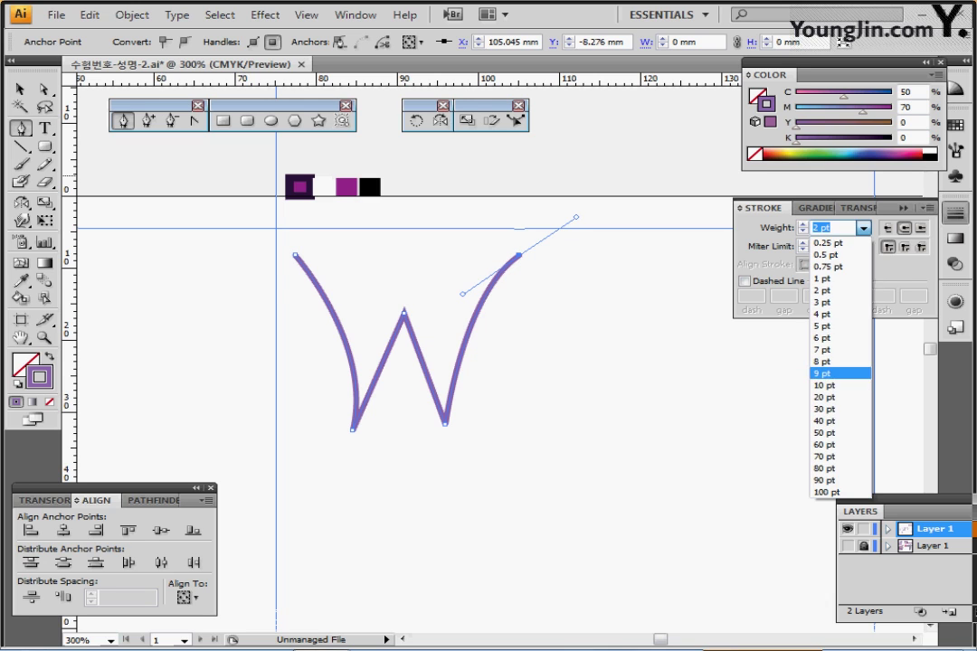
pyautogui.click(824, 397)
pyautogui.click(802, 231)
pyautogui.click(803, 231)
pyautogui.click(803, 231)
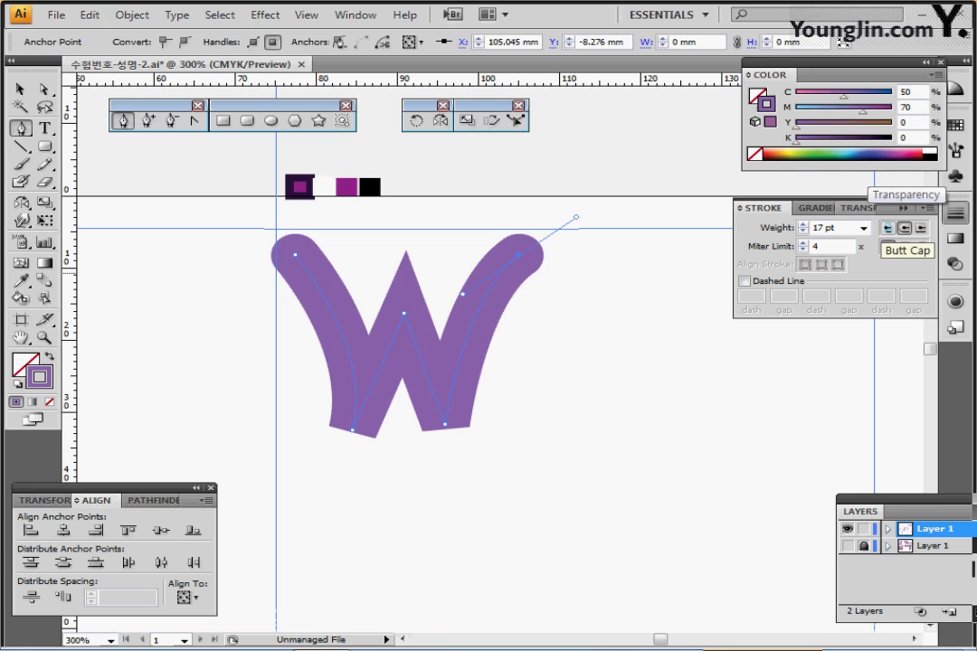
pyautogui.click(887, 228)
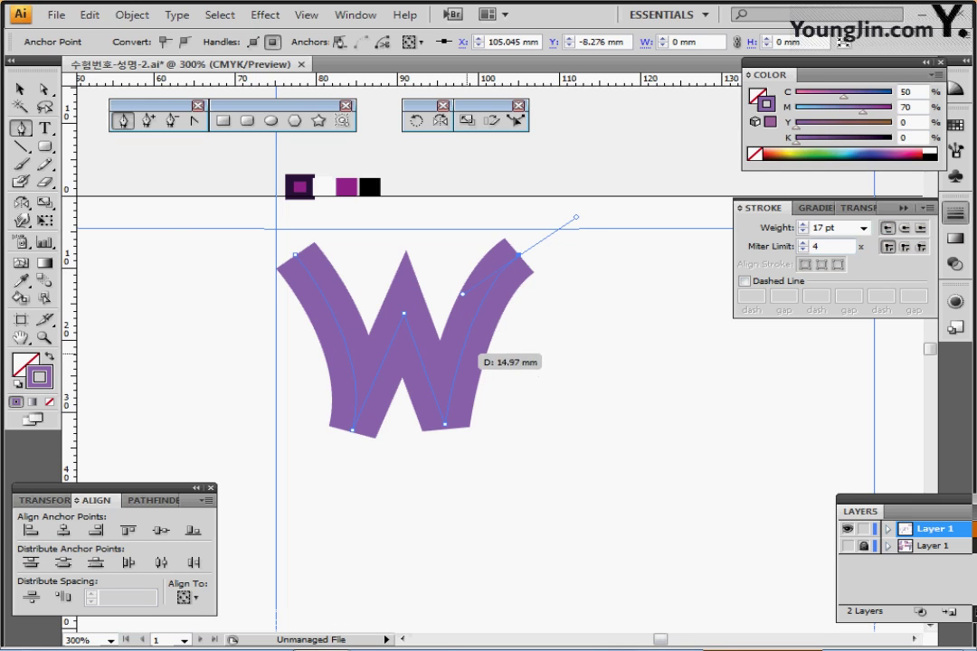
# Step: Convert the W path's thick stroke into a filled shape with Outline Stroke
pyautogui.click(132, 14)
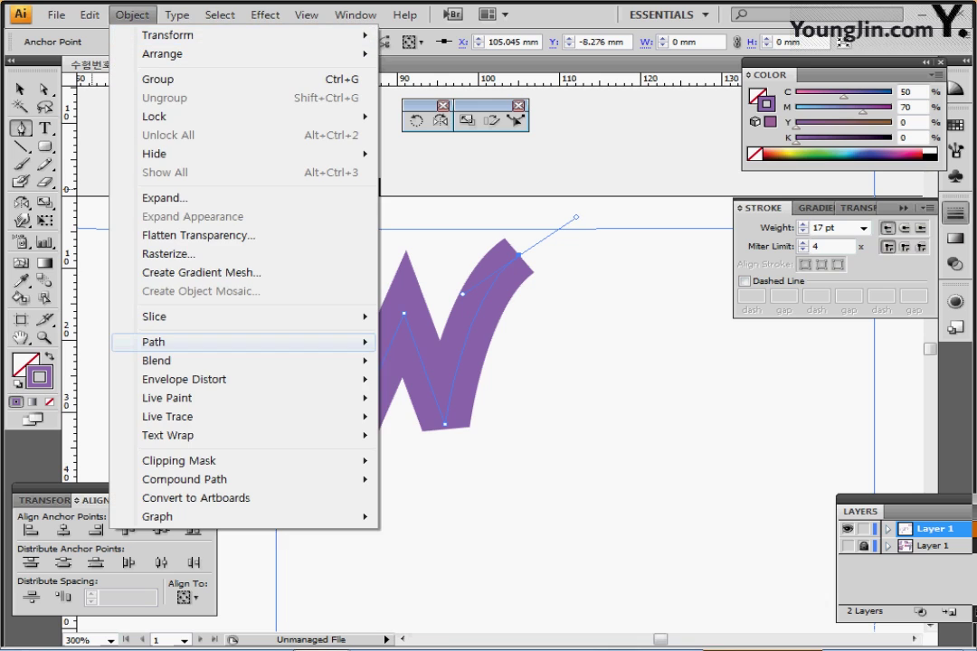
pyautogui.moveTo(163, 342)
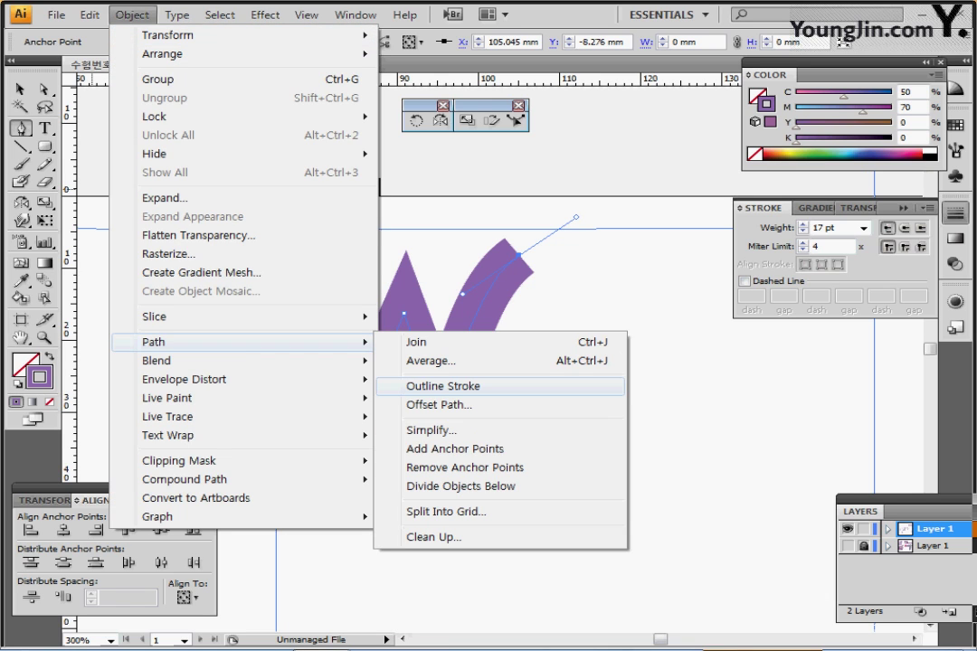
pyautogui.click(444, 386)
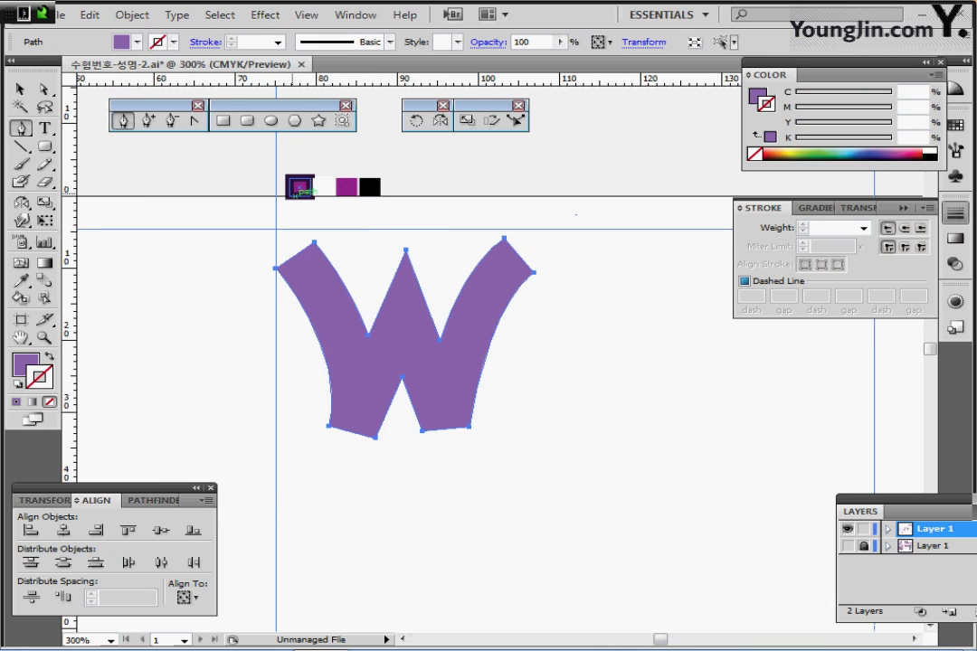
# Step: Apply the magenta fill and 3 pt dark purple stroke from the sample square above the artboard to the W, then deselect it
pyautogui.press('i')
pyautogui.click(296, 189)
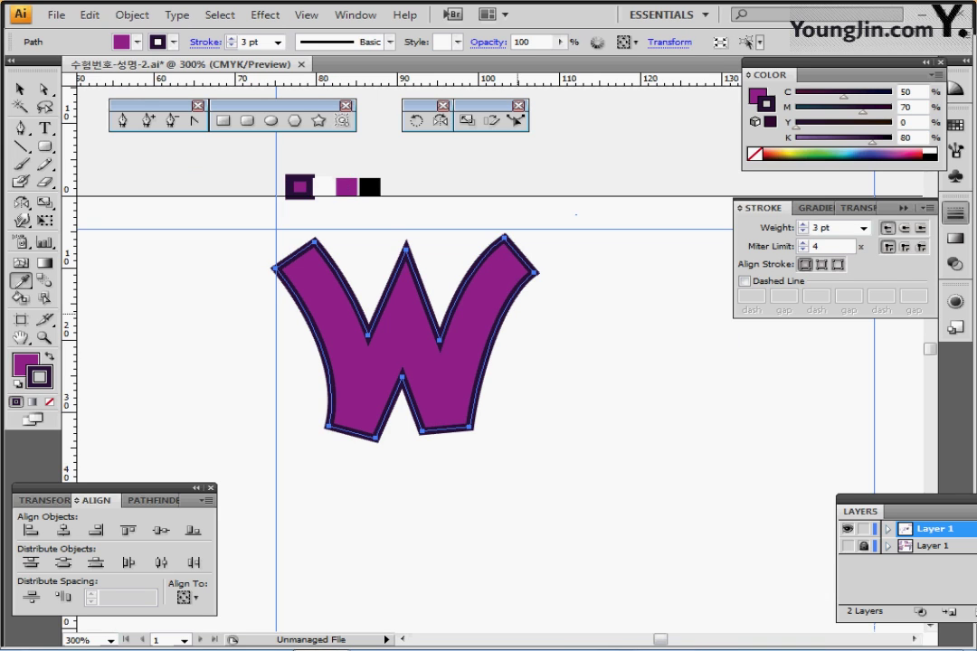
pyautogui.press('ctrl')
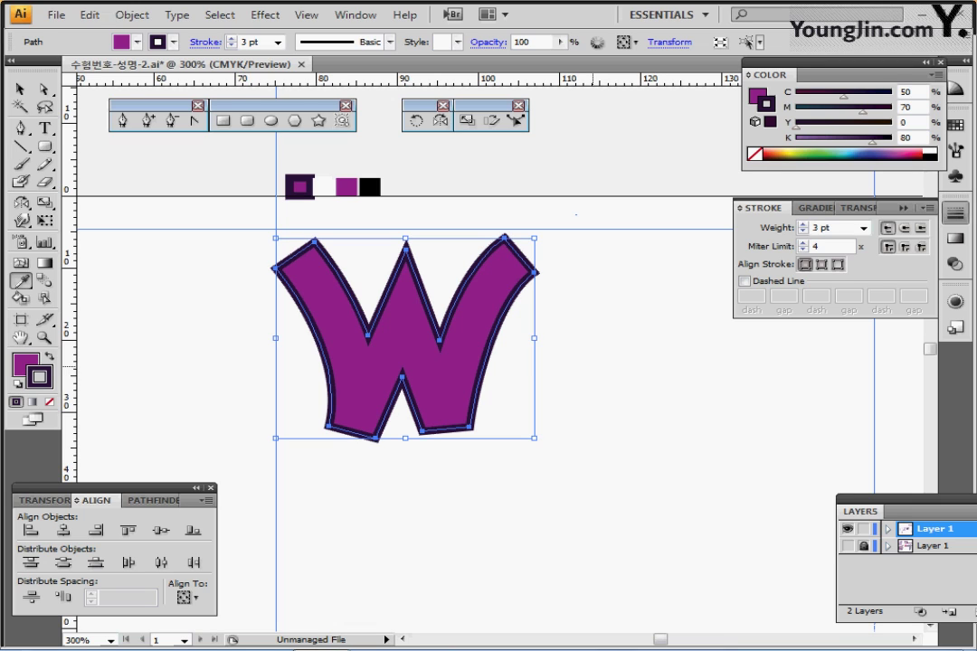
pyautogui.hotkey('ctrl', 'shift', 'a')
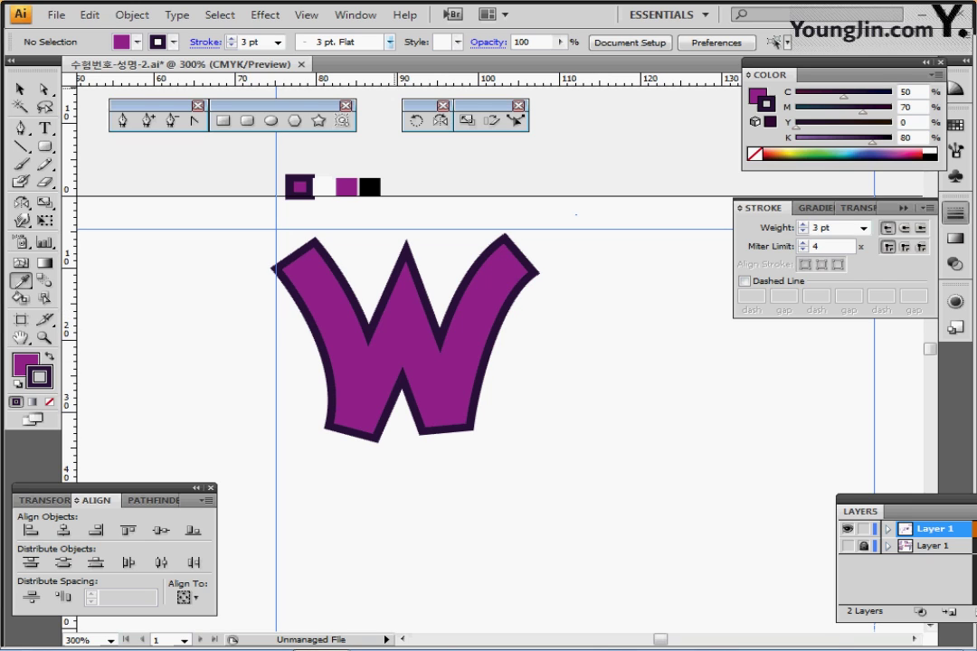
# Step: Load the Artistic_ScrollPen brush library, list its brushes by name, choose Scroll Pen 6, and close the library
pyautogui.click(389, 42)
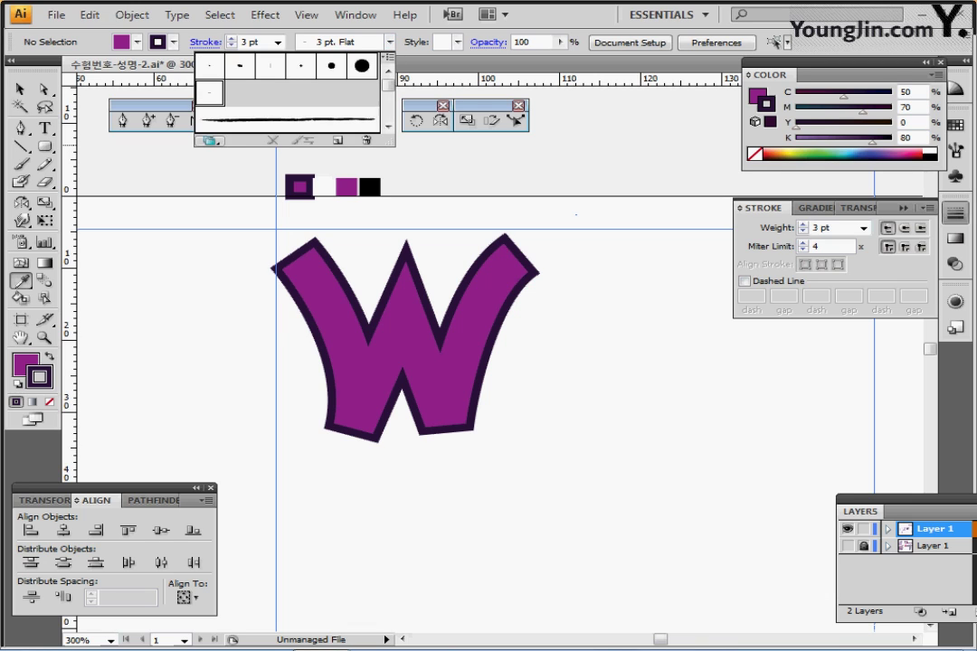
pyautogui.click(211, 140)
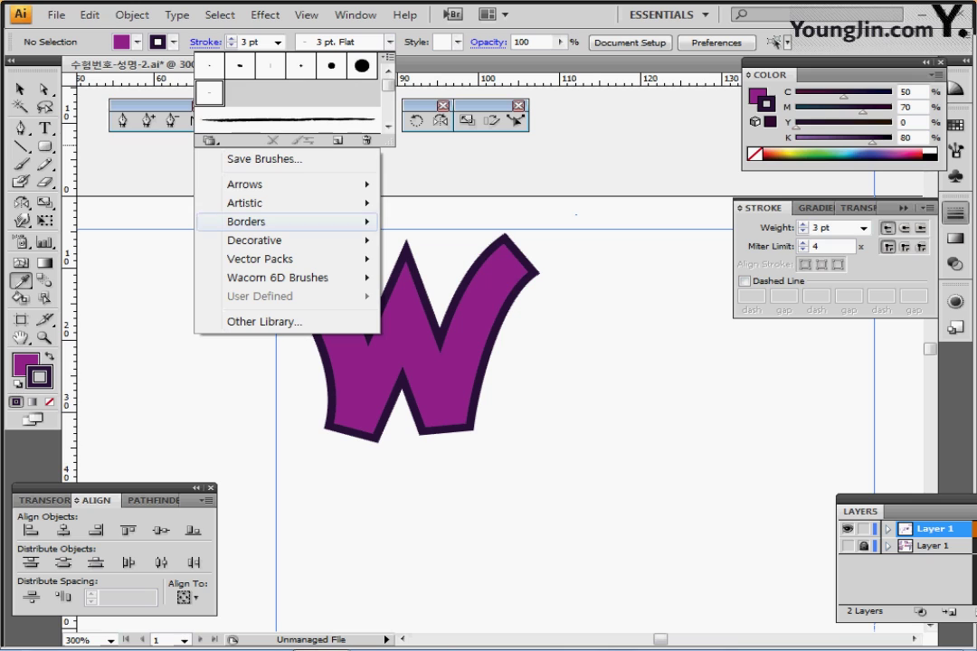
pyautogui.moveTo(271, 203)
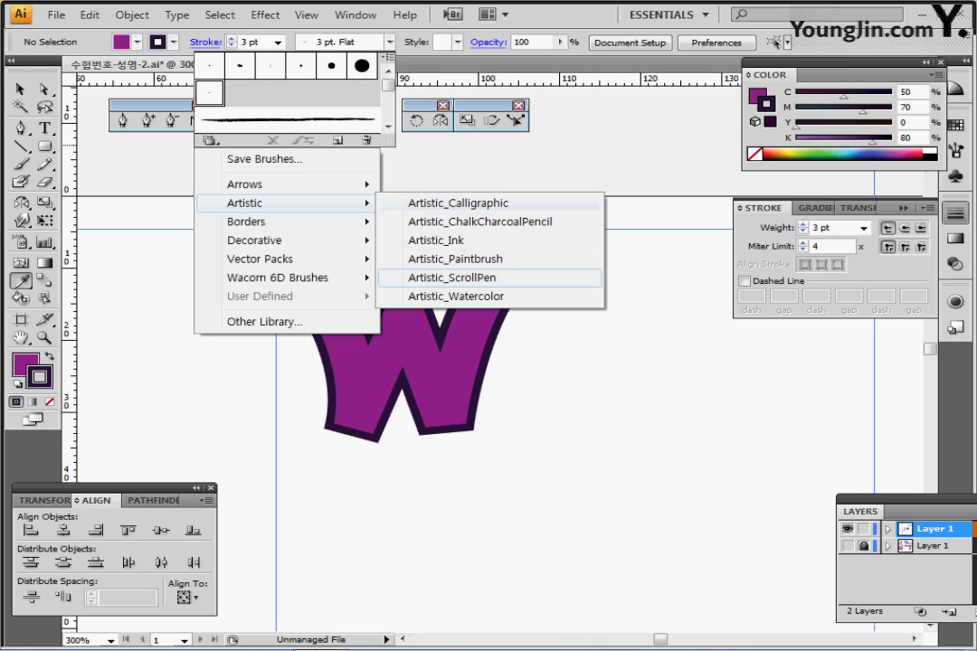
pyautogui.click(453, 278)
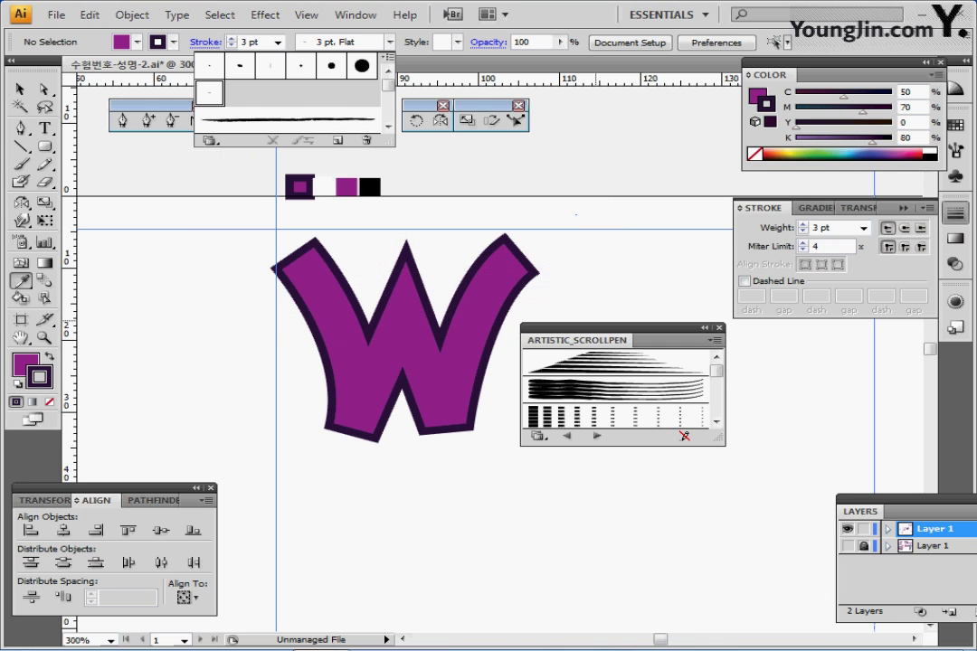
pyautogui.moveTo(720, 440); pyautogui.dragTo(730, 558)
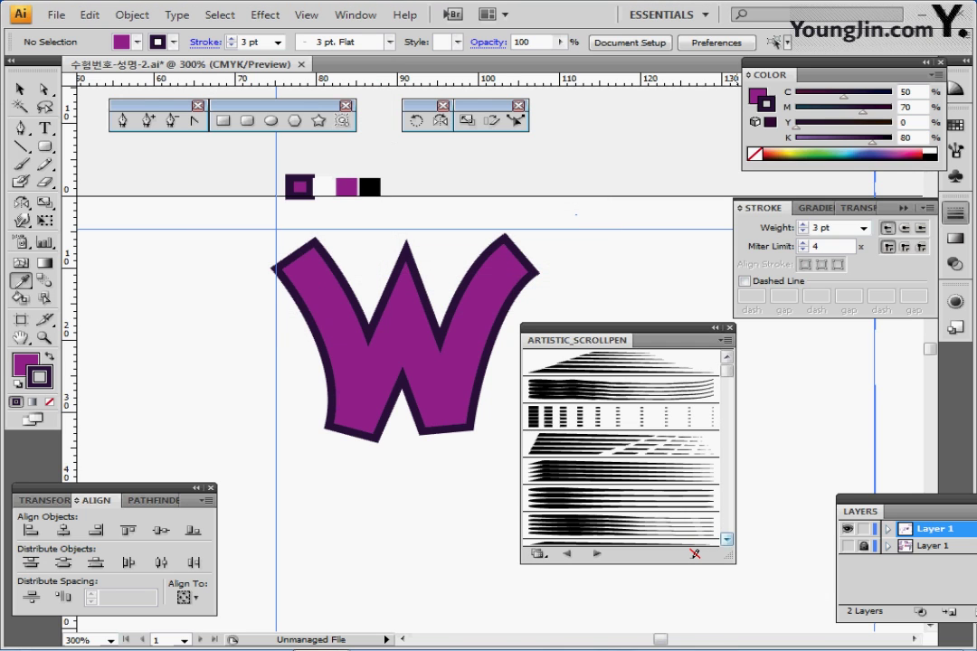
pyautogui.click(724, 340)
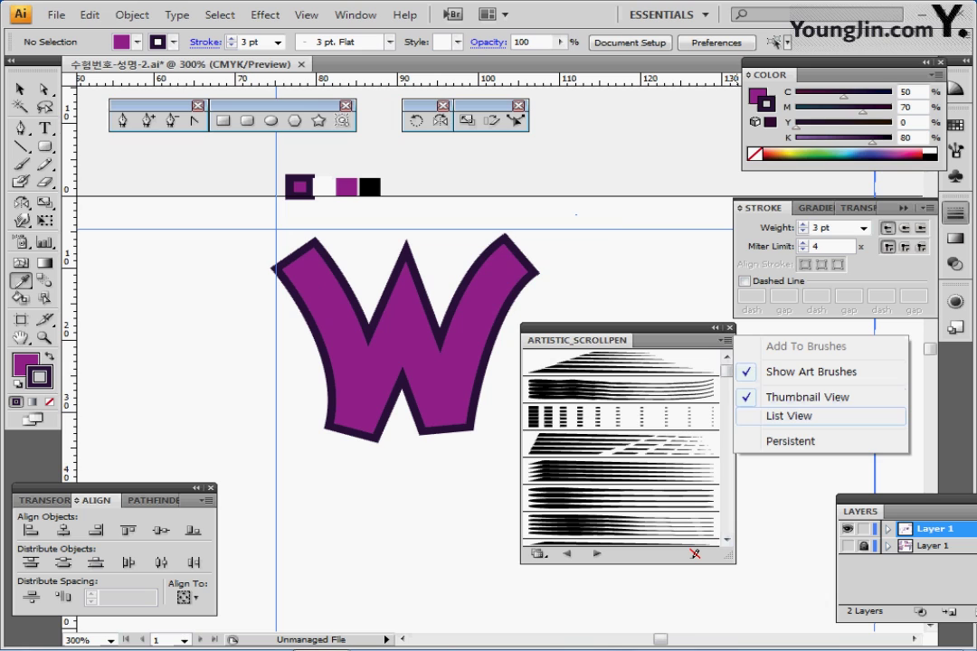
pyautogui.click(789, 416)
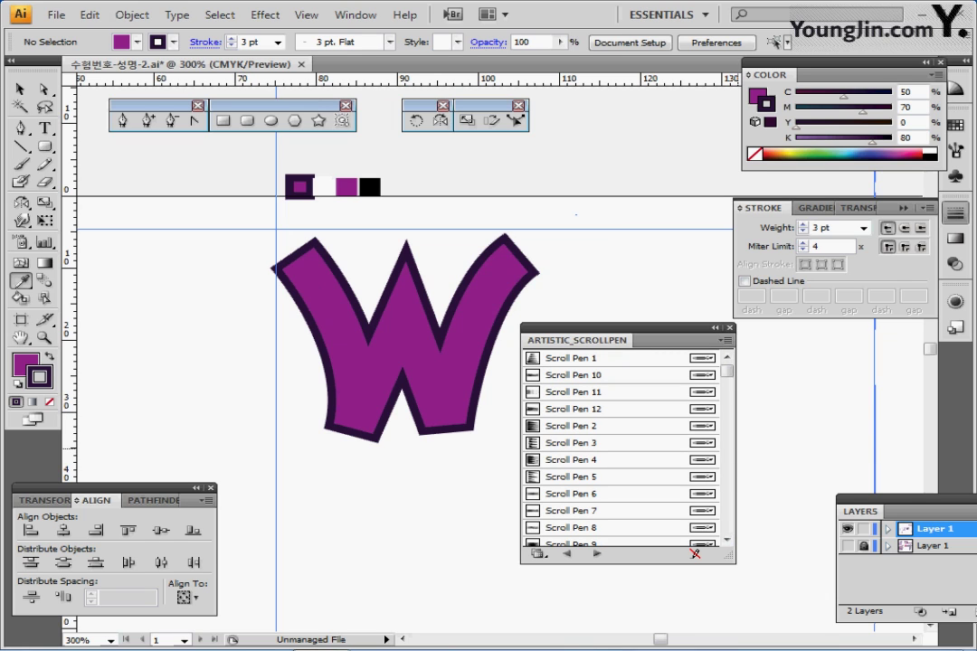
pyautogui.click(579, 494)
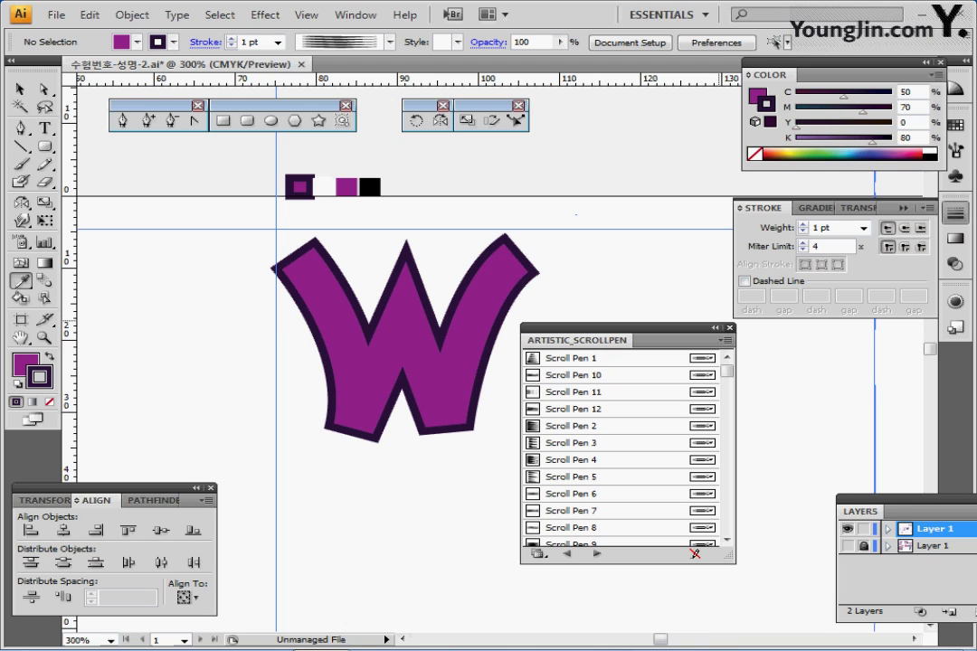
pyautogui.click(729, 329)
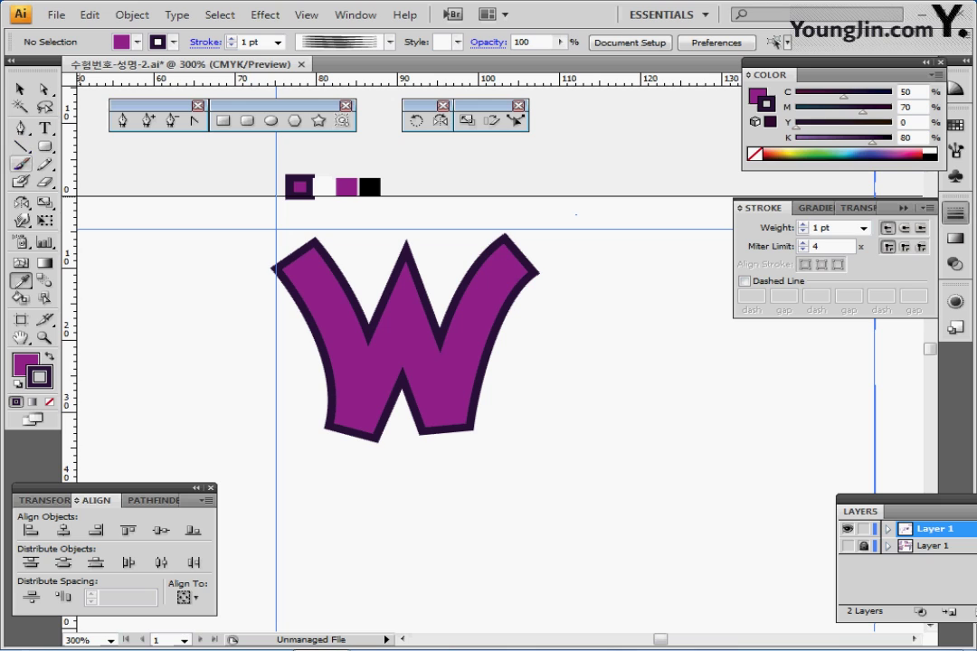
# Step: Draw a slanted straight line down the W's left inner stroke and give it a white 0.5 pt stroke
pyautogui.click(21, 147)
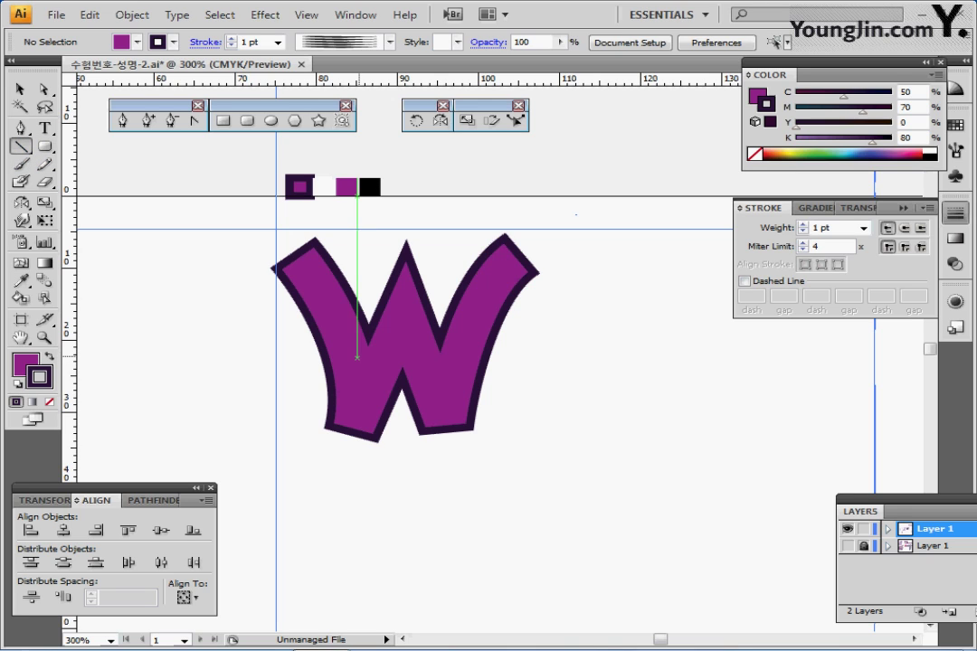
pyautogui.moveTo(417, 273); pyautogui.dragTo(352, 432)
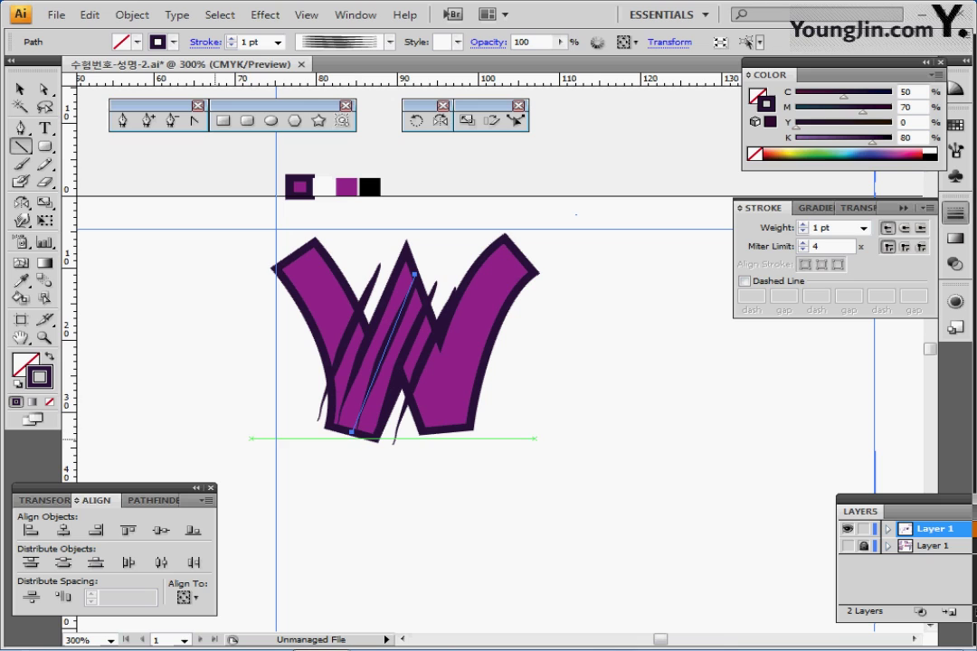
pyautogui.click(173, 43)
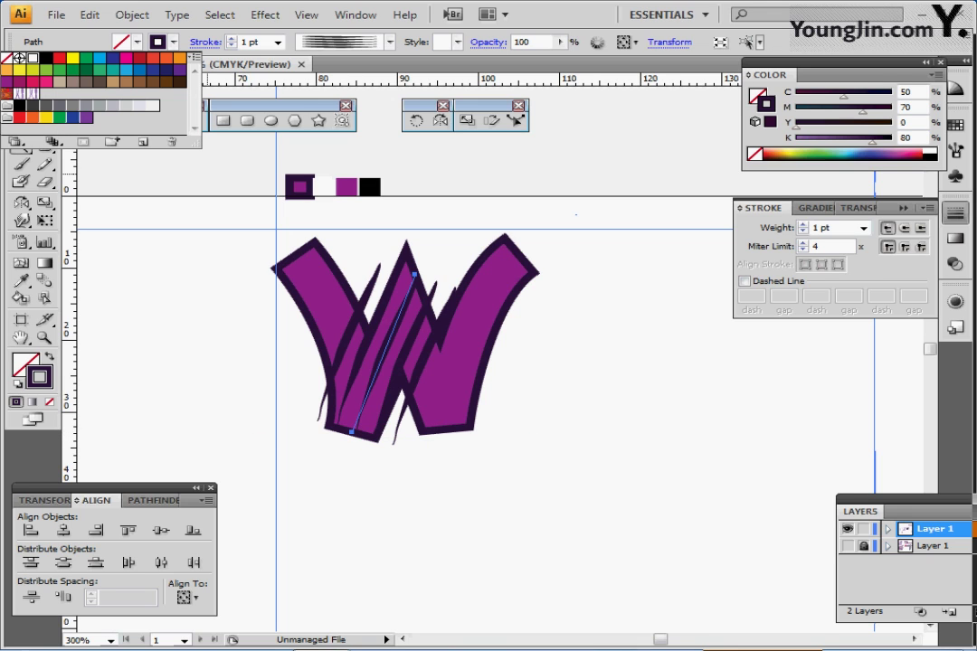
pyautogui.click(18, 58)
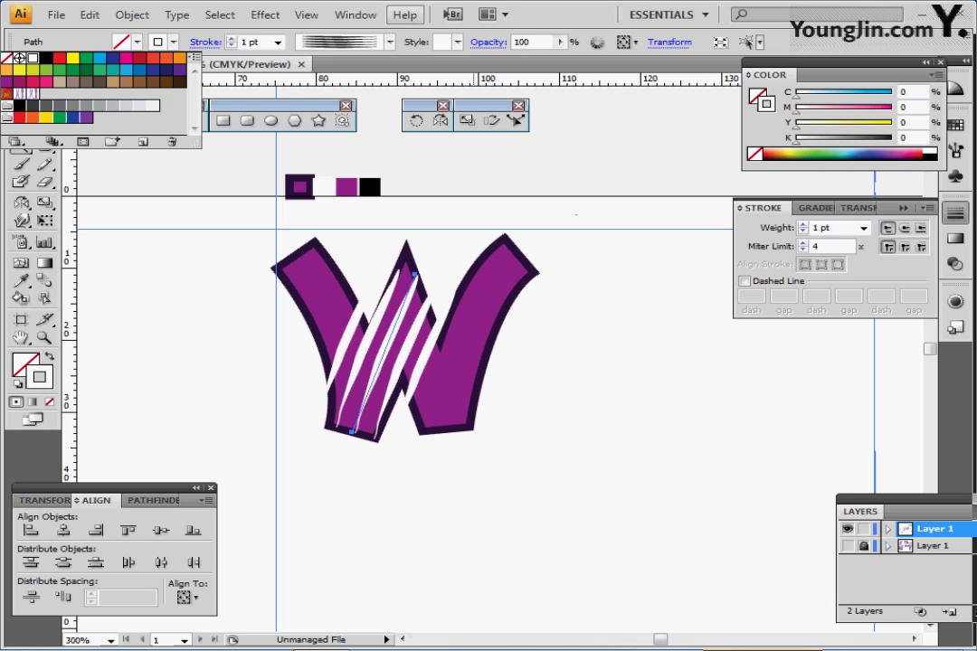
pyautogui.click(277, 42)
pyautogui.click(255, 68)
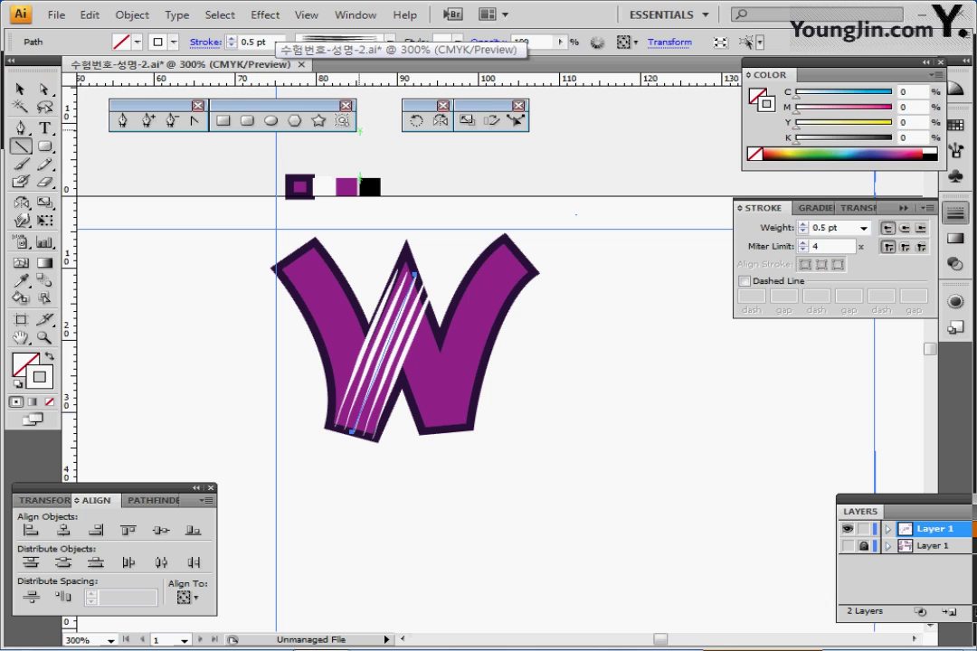
# Step: Convert the white Scroll Pen line on the W into filled shapes with Expand Appearance, and deselect it
pyautogui.click(132, 14)
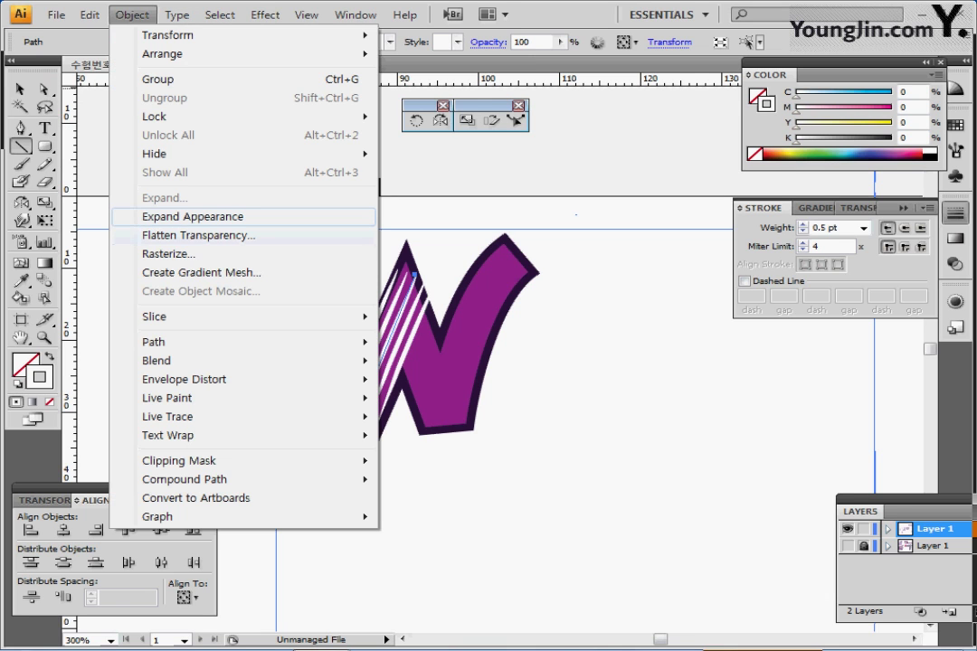
pyautogui.click(192, 217)
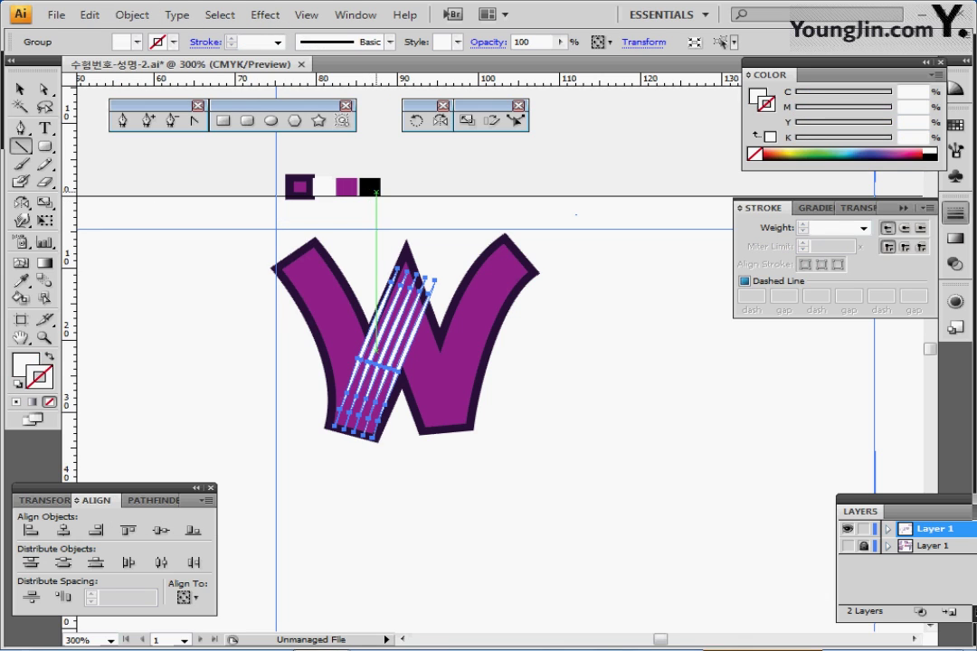
pyautogui.keyDown('ctrl'); pyautogui.click(240, 206); pyautogui.keyUp('ctrl')
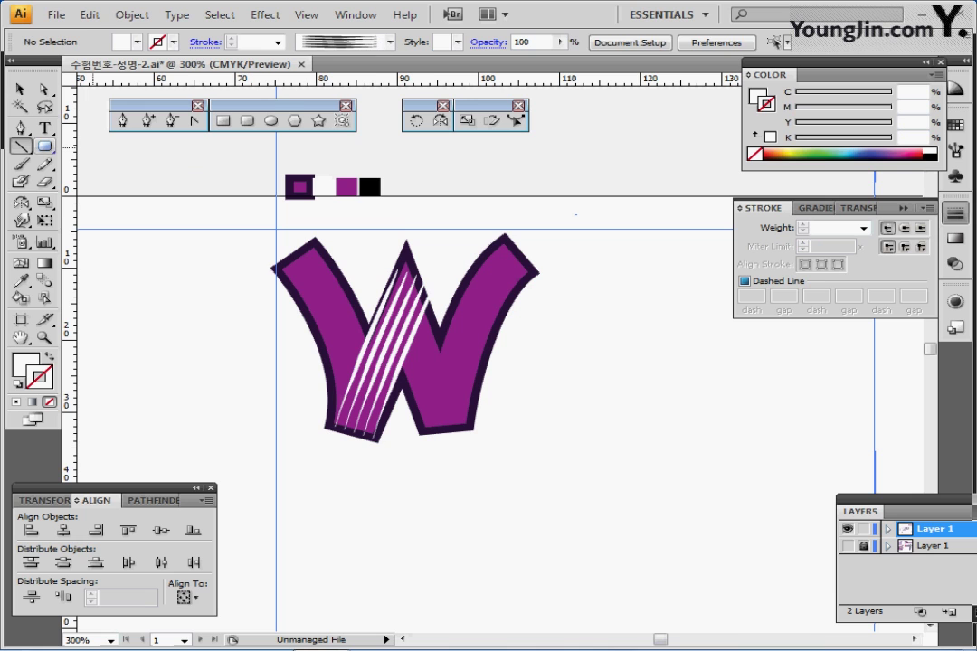
# Step: Add the text "ave & Cut" beside the W's base in 30 pt Arial Bold, magenta with a black ampersand
pyautogui.click(45, 128)
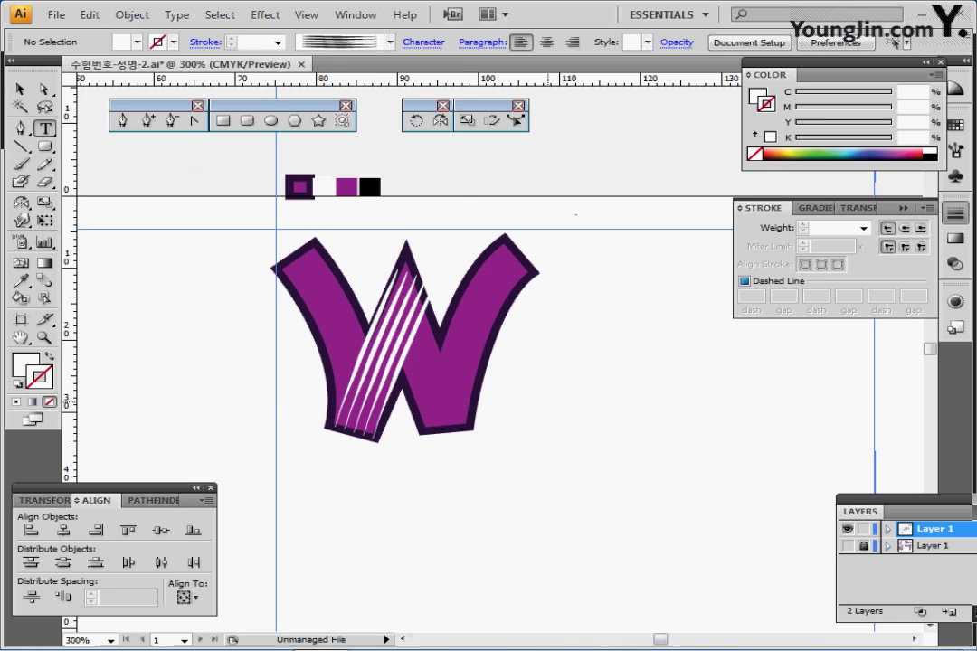
pyautogui.keyDown('ctrl'); pyautogui.click(545, 401); pyautogui.keyUp('ctrl')
pyautogui.moveTo(494, 254); pyautogui.dragTo(470, 389)
pyautogui.keyDown('ctrl'); pyautogui.keyDown('alt'); pyautogui.click(470, 389); pyautogui.keyUp('alt'); pyautogui.keyUp('ctrl')
pyautogui.keyDown('ctrl'); pyautogui.keyDown('alt'); pyautogui.click(485, 388); pyautogui.keyUp('alt'); pyautogui.keyUp('ctrl')
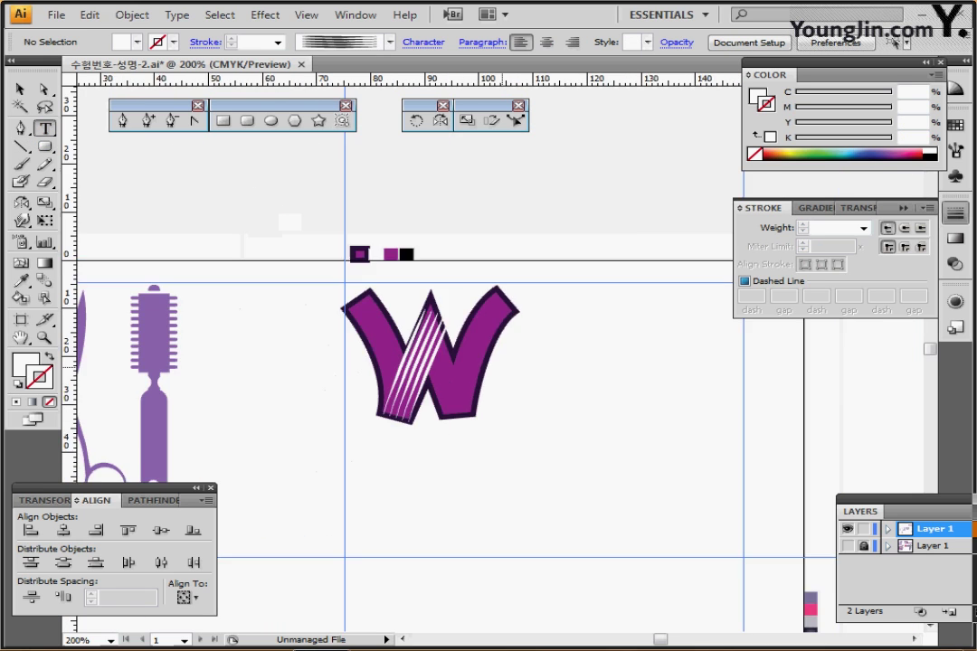
pyautogui.moveTo(516, 343); pyautogui.dragTo(435, 429)
pyautogui.moveTo(434, 148); pyautogui.dragTo(404, 501)
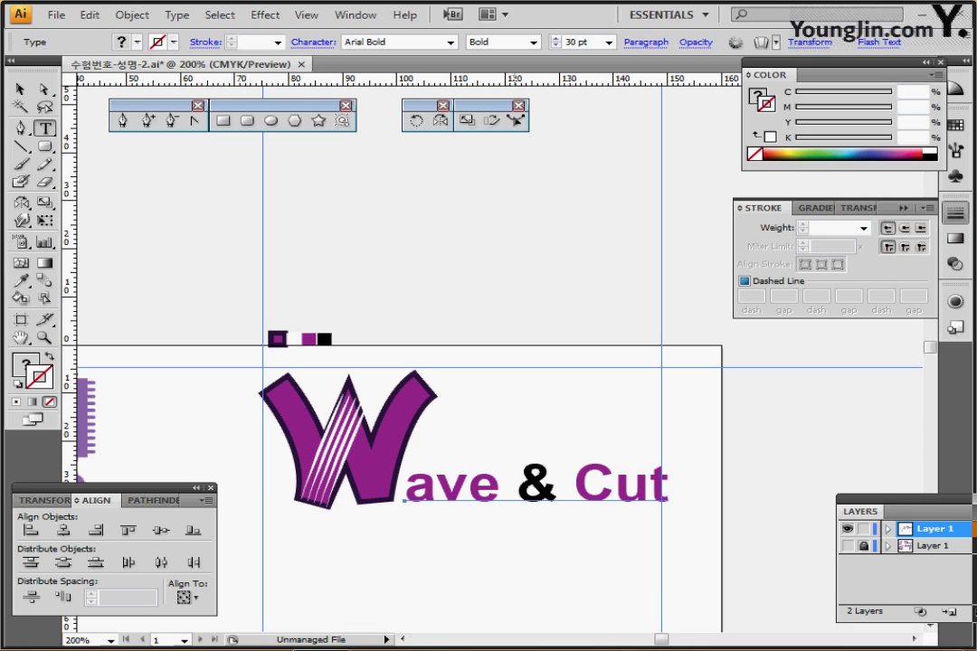
pyautogui.moveTo(517, 487); pyautogui.dragTo(554, 487)
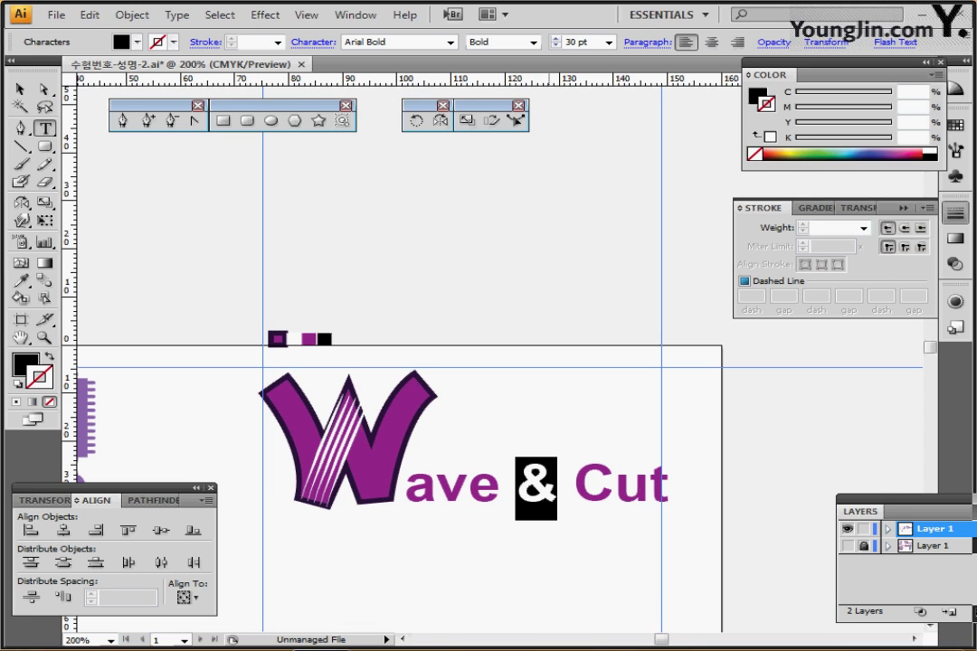
pyautogui.press('Escape')
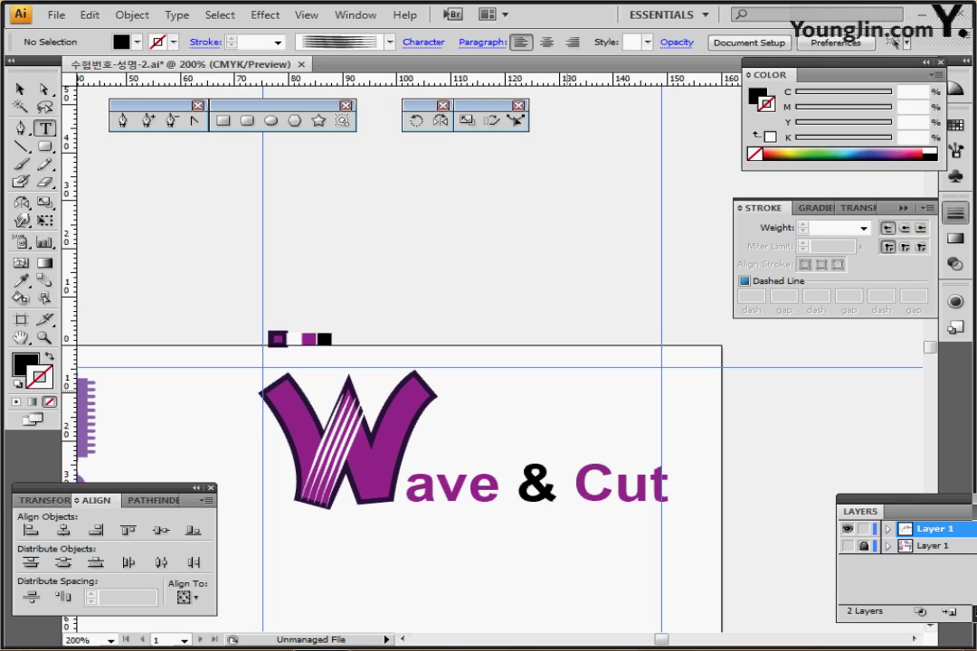
# Step: Pick up the taupe fill from the top sample square beside the artboard's lower-left area and set a black 1 pt stroke
pyautogui.scroll(-5, 407, 362)
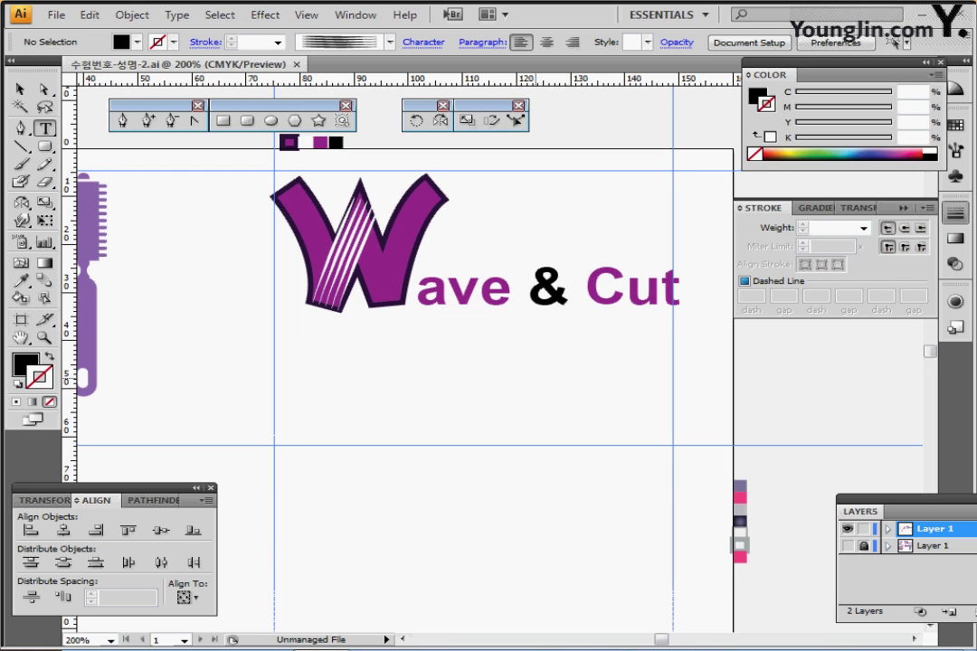
pyautogui.hotkey('ctrl', '-')
pyautogui.moveTo(261, 483); pyautogui.dragTo(430, 387)
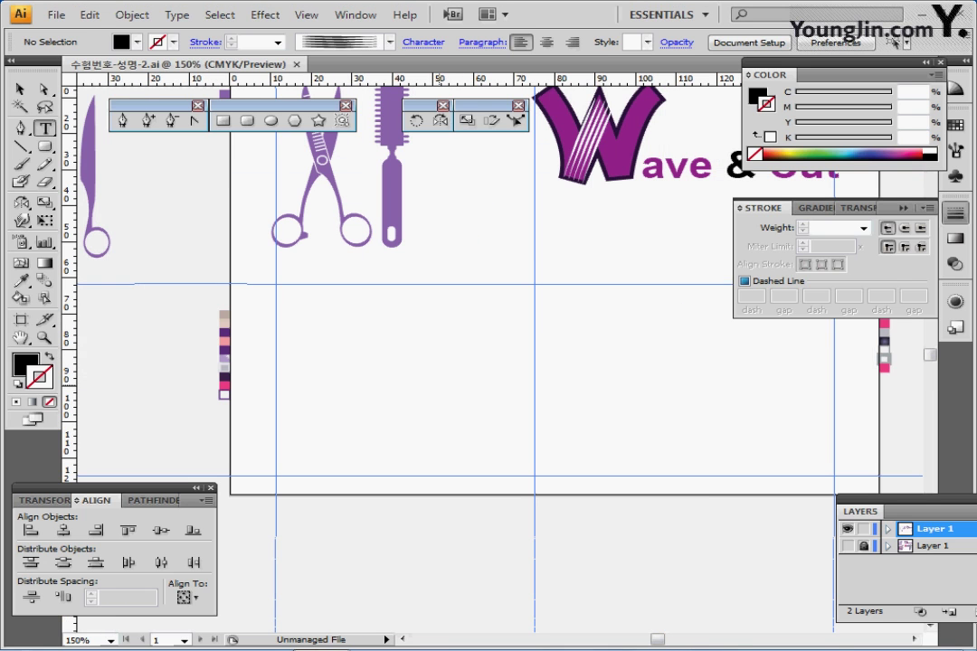
pyautogui.keyDown('ctrl'); pyautogui.click(408, 398); pyautogui.keyUp('ctrl')
pyautogui.keyDown('ctrl'); pyautogui.click(457, 414); pyautogui.keyUp('ctrl')
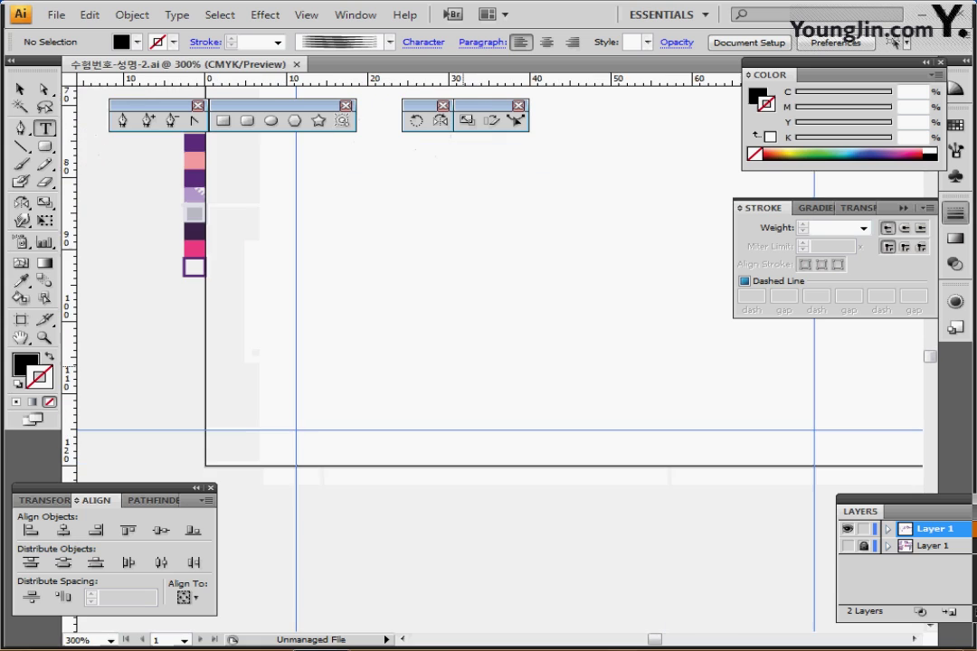
pyautogui.moveTo(452, 308); pyautogui.dragTo(383, 444)
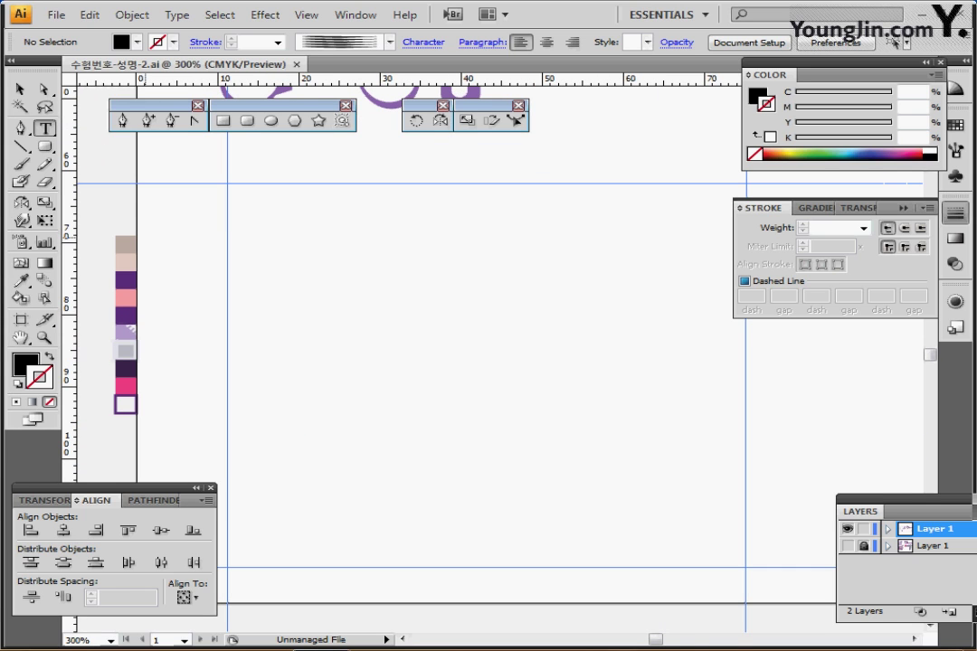
pyautogui.click(124, 244)
pyautogui.keyDown('ctrl'); pyautogui.click(95, 426); pyautogui.keyUp('ctrl')
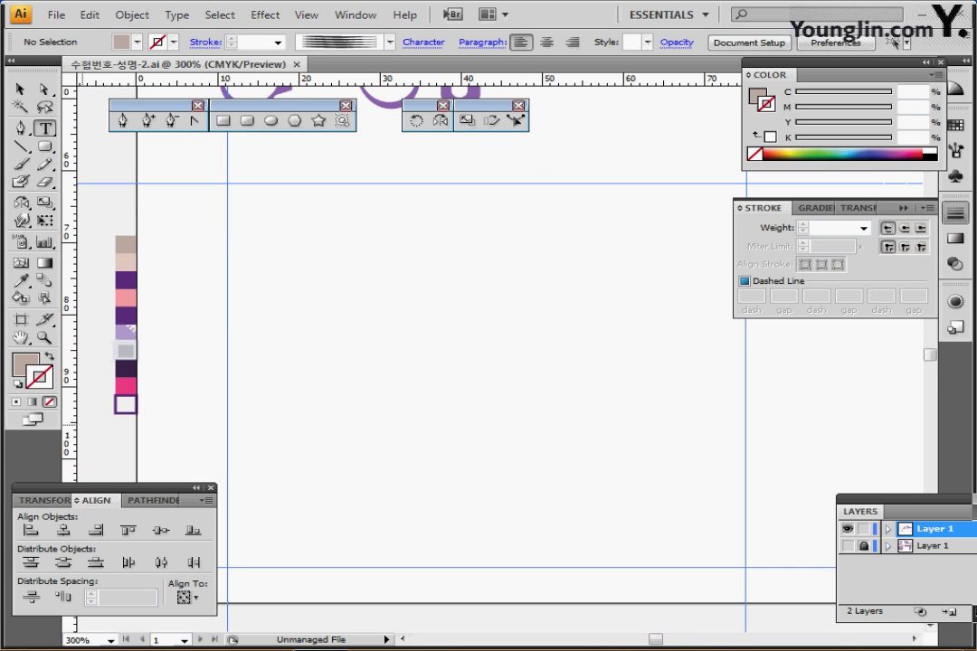
pyautogui.click(138, 42)
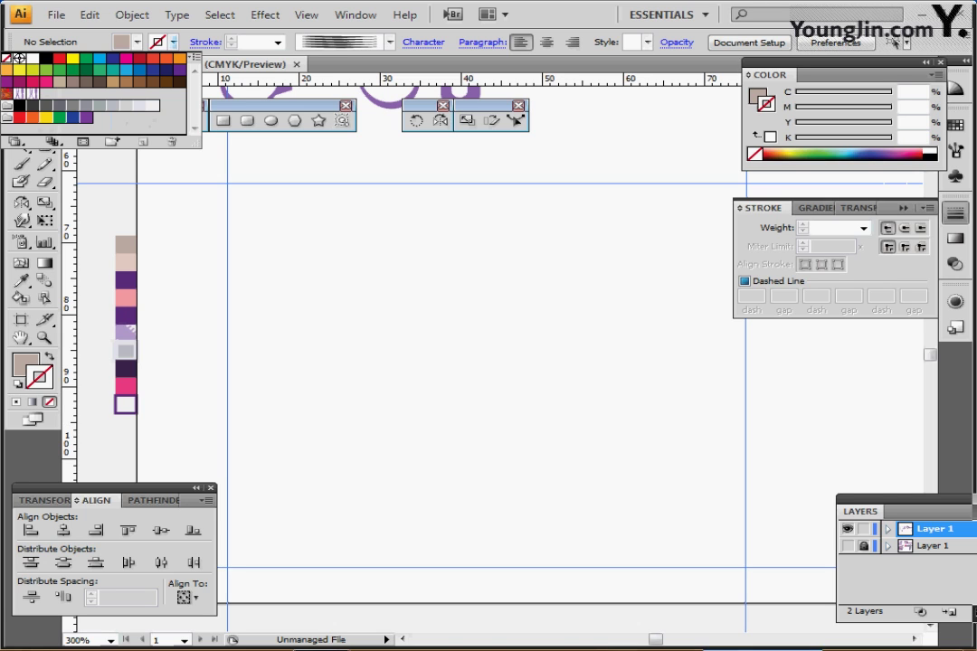
pyautogui.click(45, 58)
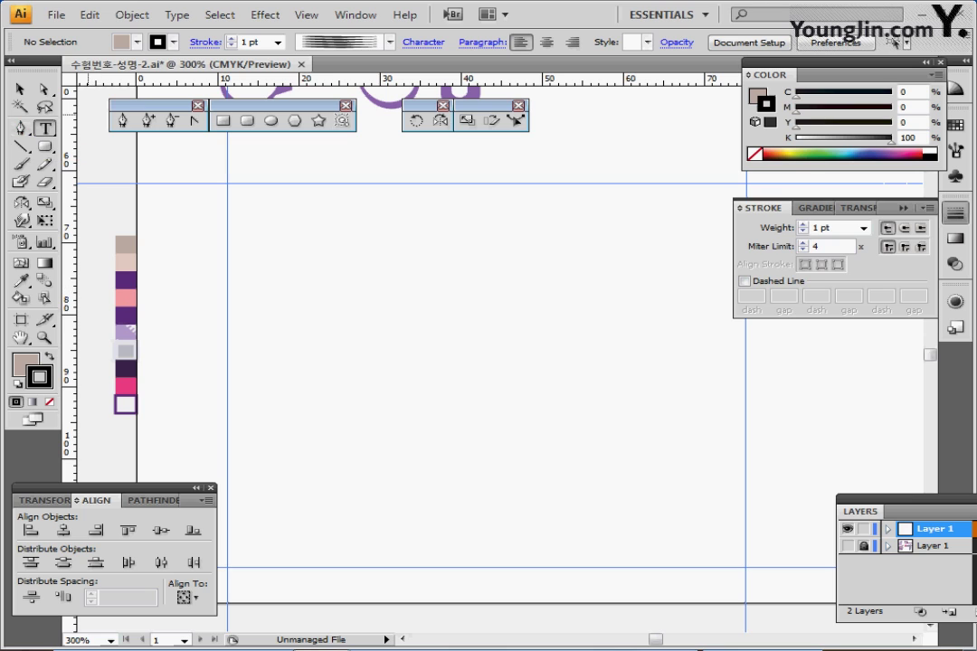
# Step: Draw a 27 mm wide, 30 mm high ellipse in the artboard's empty lower-left area
pyautogui.click(271, 120)
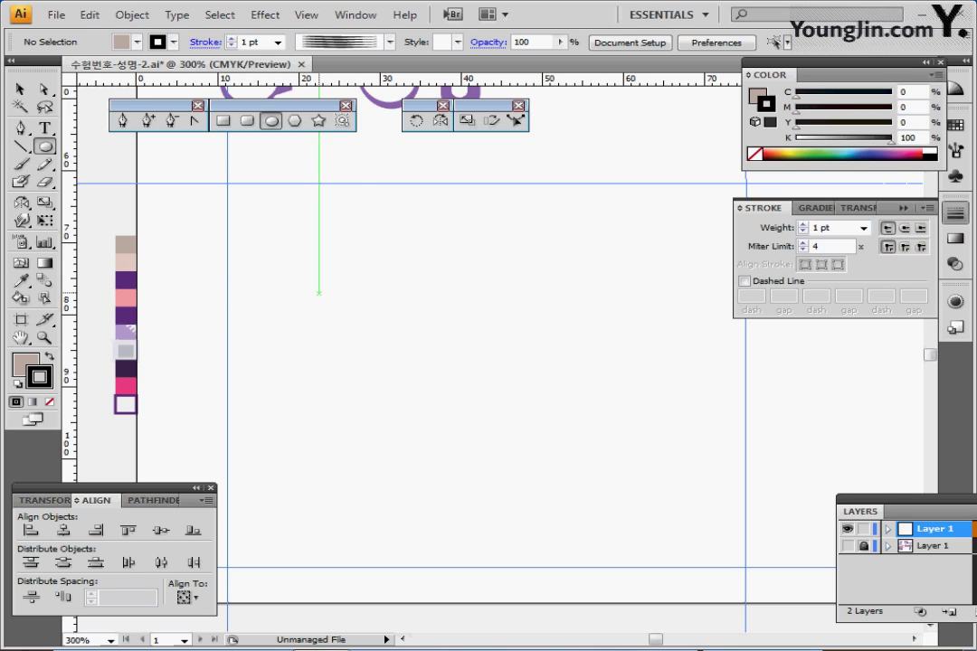
pyautogui.click(300, 334)
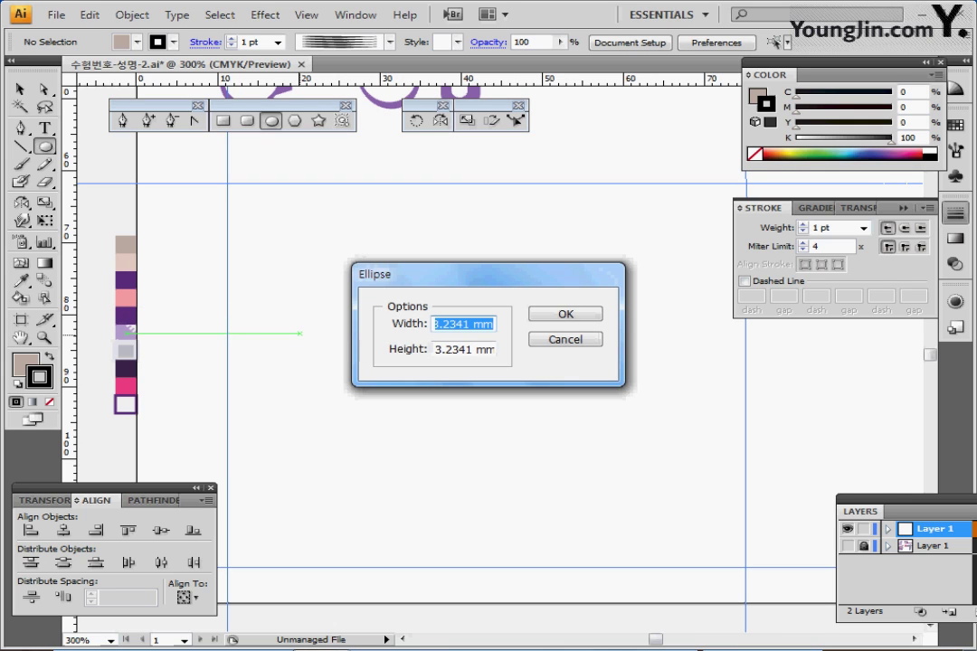
pyautogui.write('27')
pyautogui.press('Tab')
pyautogui.write('3')
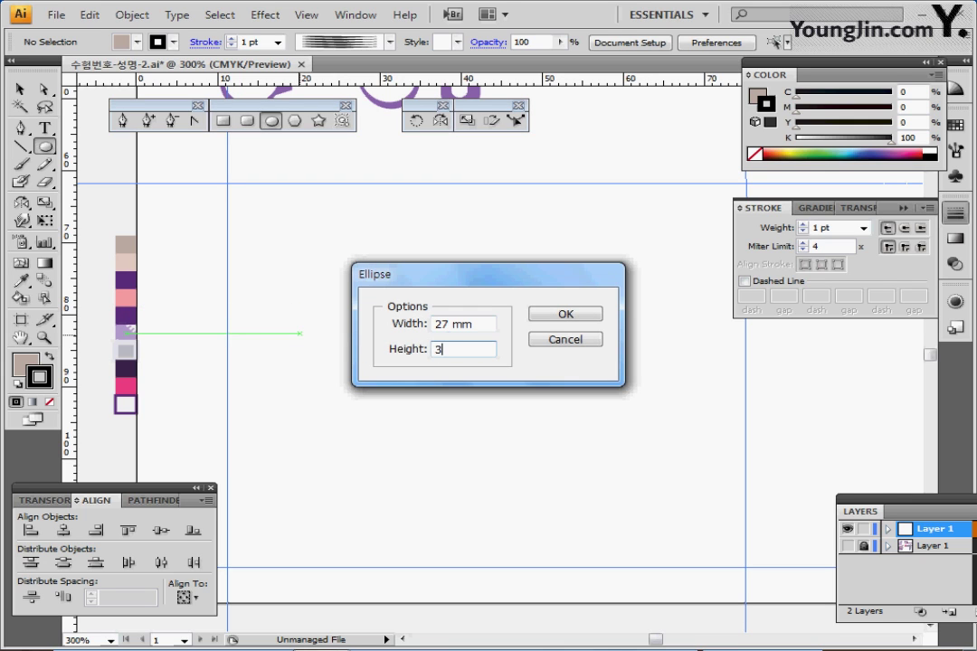
pyautogui.write('0')
pyautogui.press('Return')
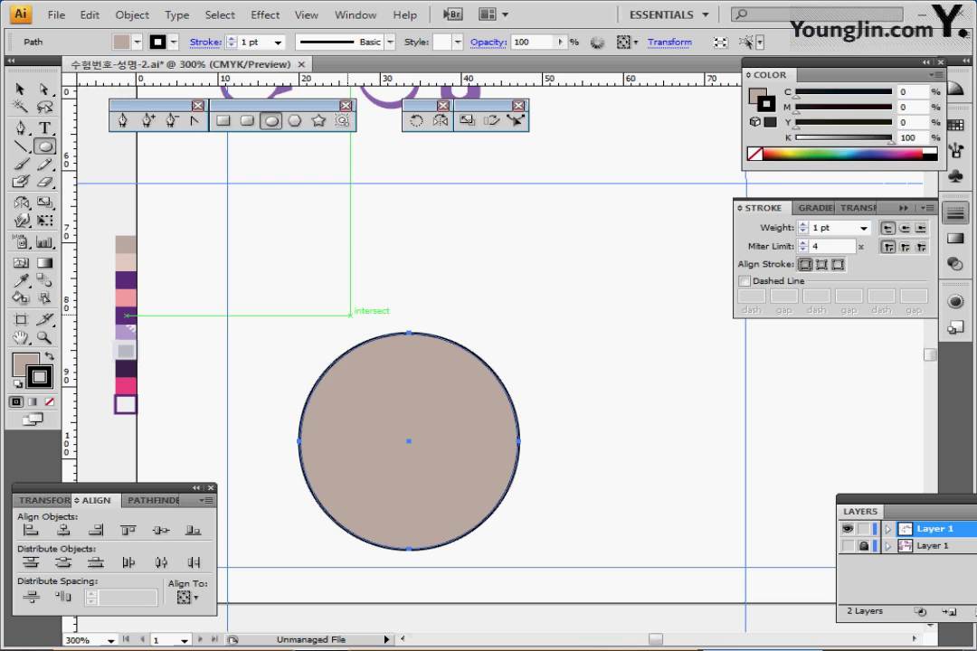
pyautogui.moveTo(437, 432); pyautogui.dragTo(433, 322)
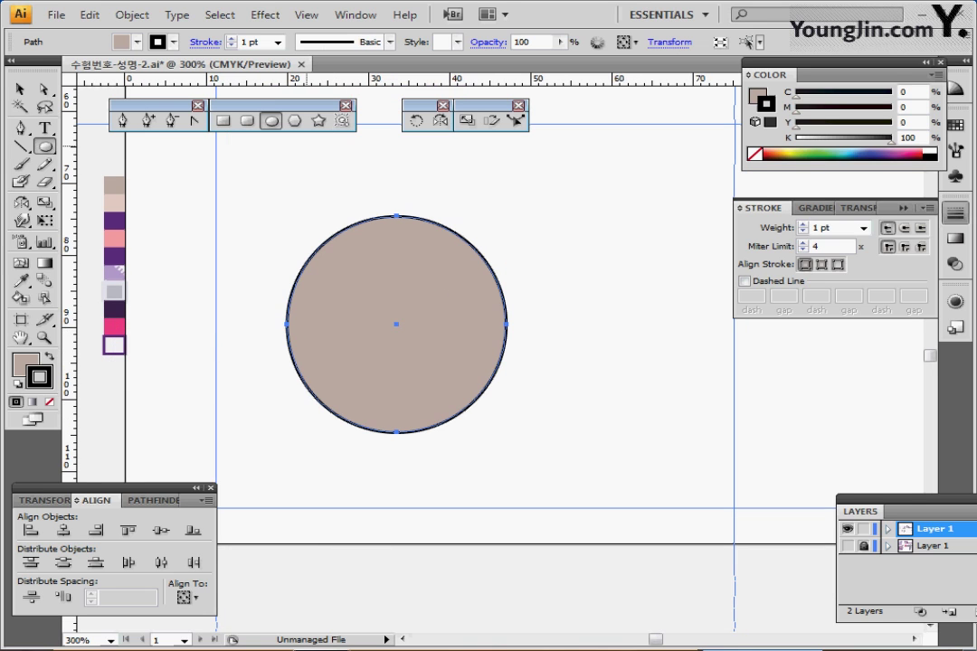
# Step: Add anchor points midway between the taupe ellipse's existing anchors with Add Anchor Points
pyautogui.click(132, 15)
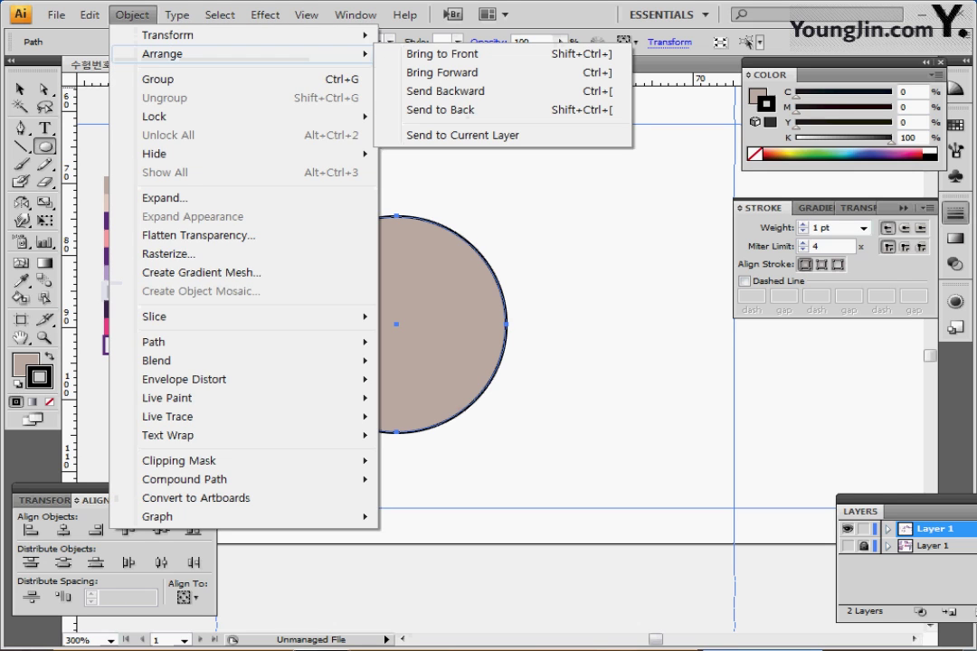
pyautogui.moveTo(181, 342)
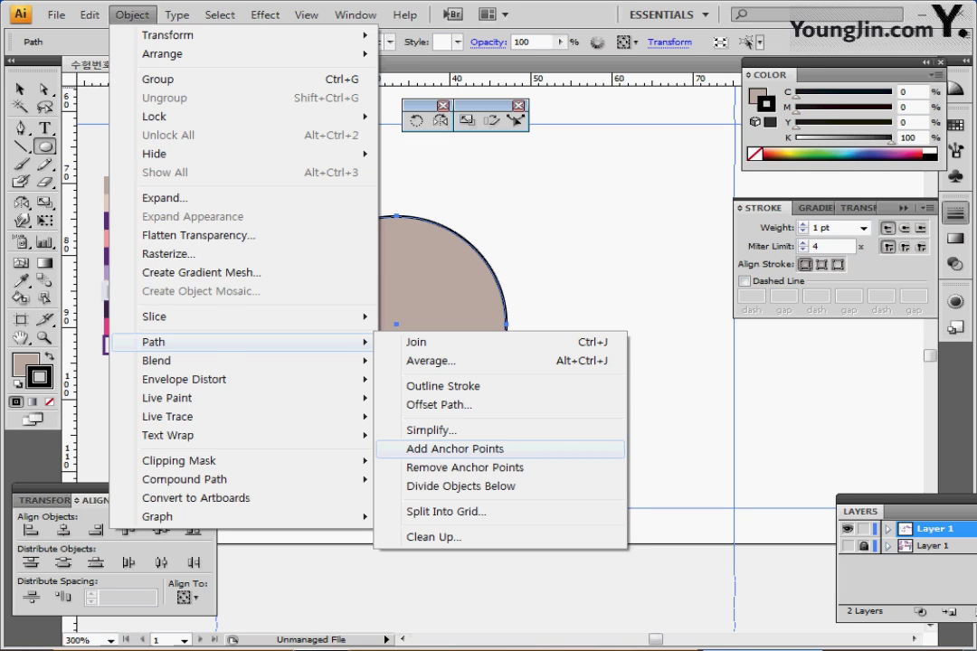
pyautogui.click(455, 449)
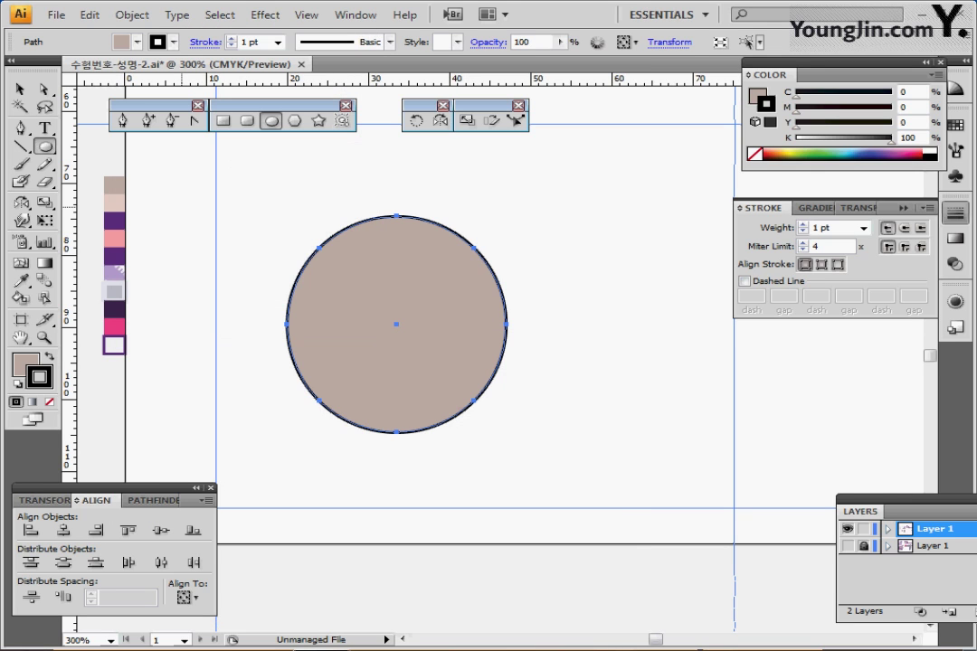
# Step: Convert the ellipse's lowest anchor to a corner and nudge it right and down to X 35.23 mm, Y -105.795 mm, forming a chin
pyautogui.click(194, 120)
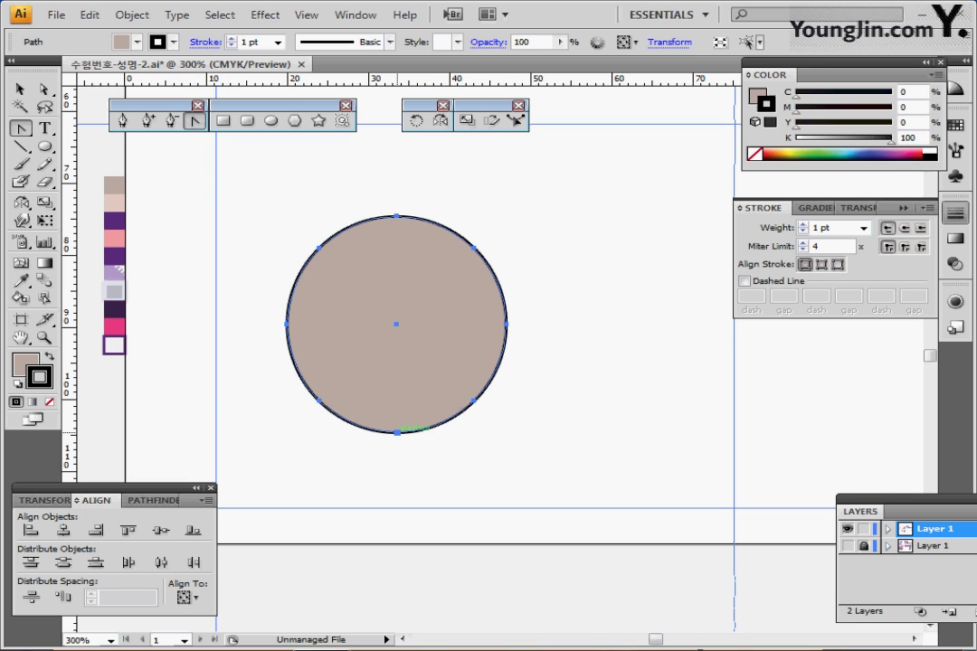
pyautogui.click(396, 432)
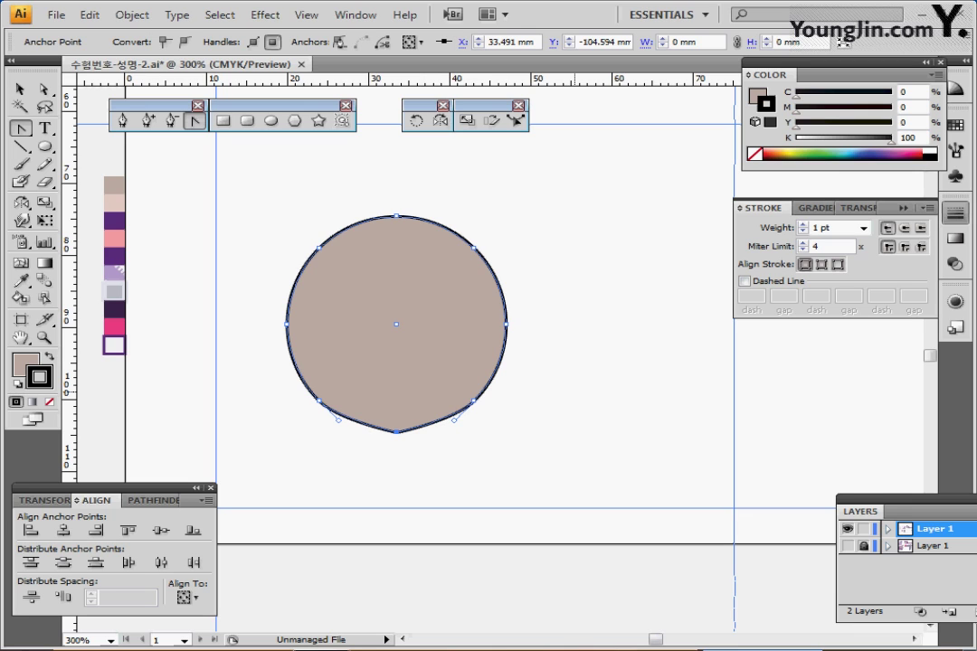
pyautogui.press('Right')
pyautogui.press('Right')
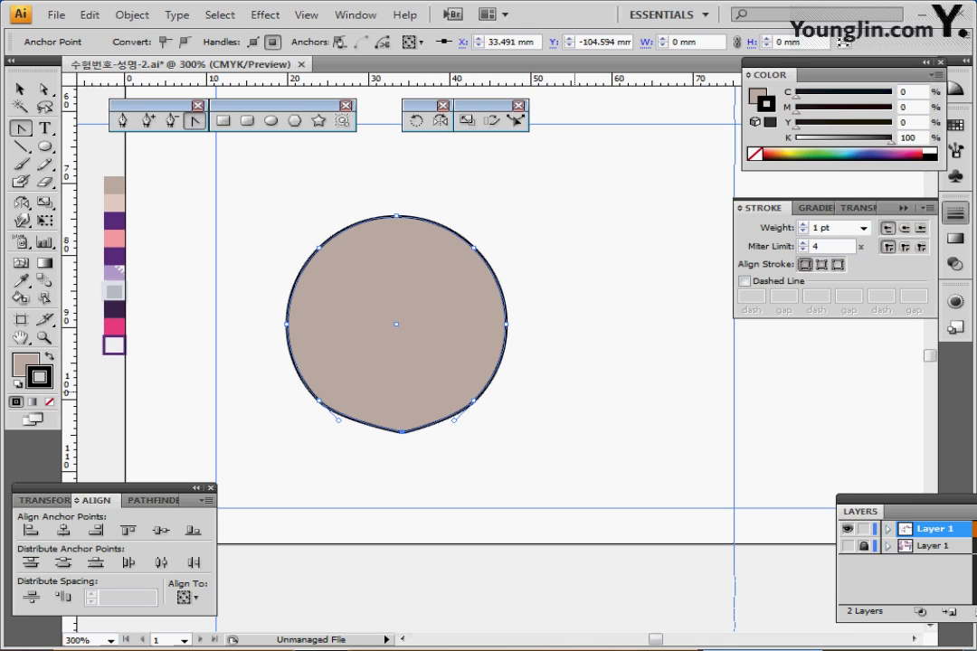
pyautogui.press('Down')
pyautogui.press('Down')
pyautogui.press('Right')
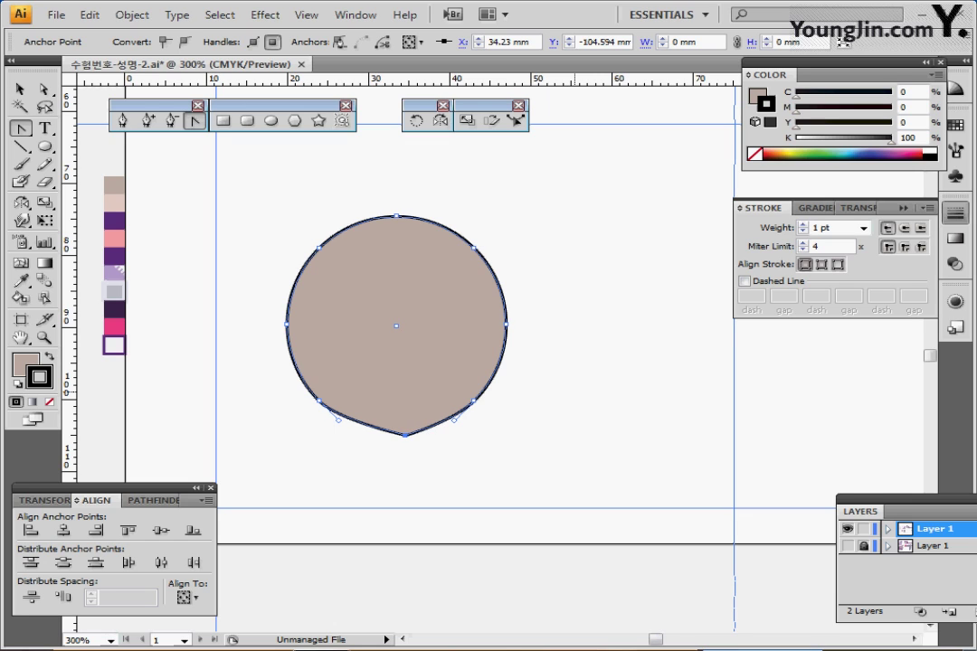
pyautogui.press('Right')
pyautogui.press('Down')
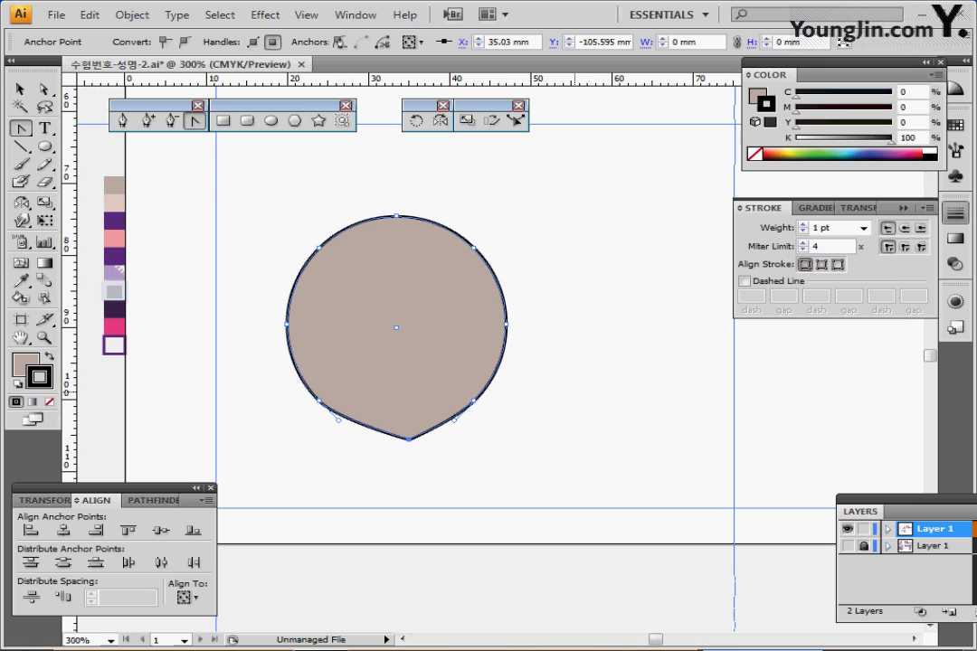
pyautogui.press('Right')
pyautogui.press('Down')
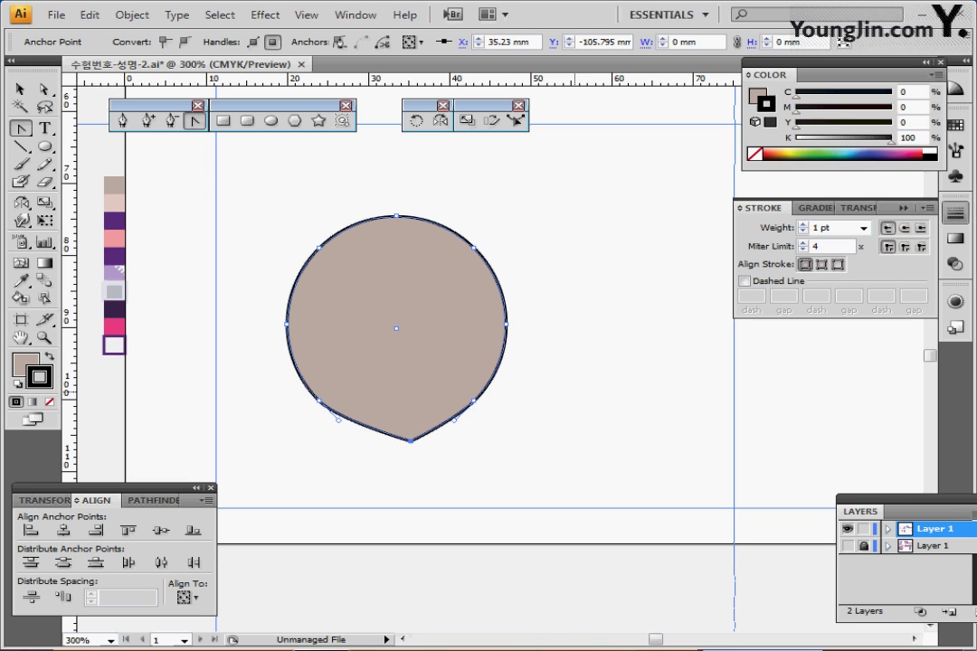
# Step: Create an inner copy of the pointed face shape with Offset Path at -1 mm
pyautogui.click(132, 15)
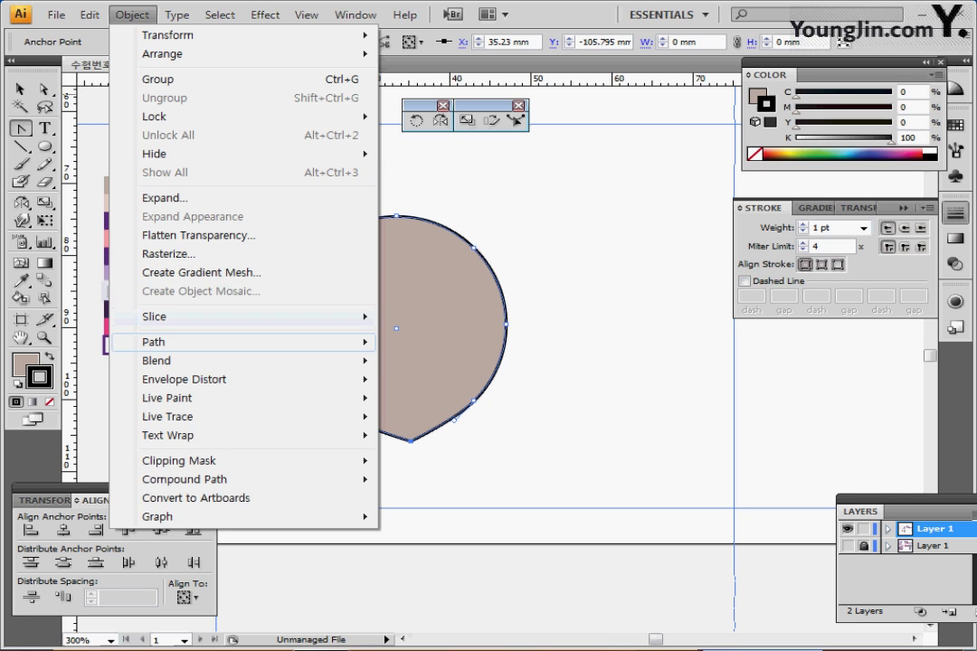
pyautogui.moveTo(154, 342)
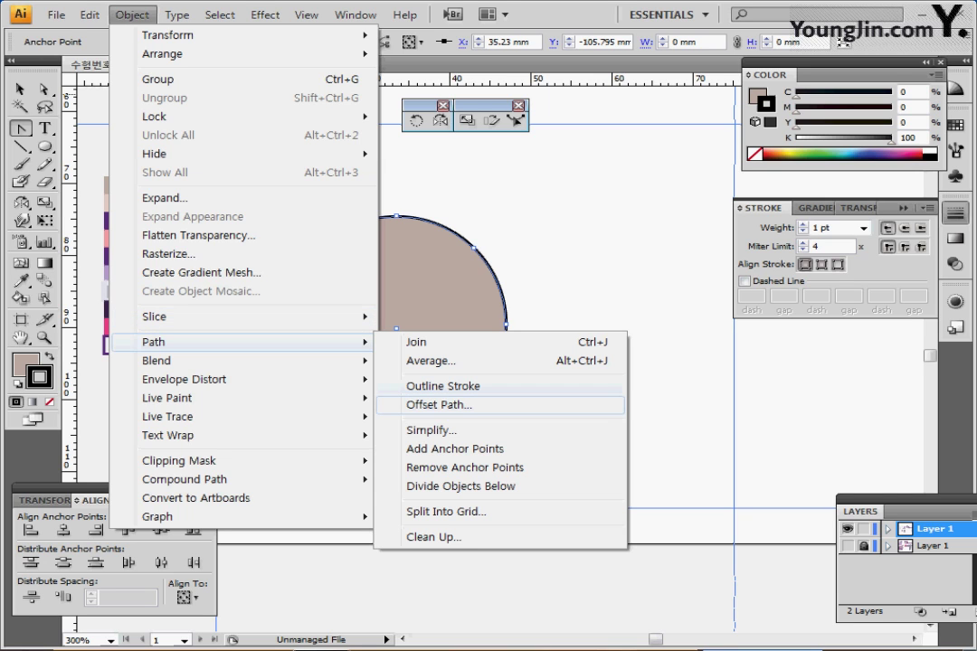
pyautogui.click(439, 404)
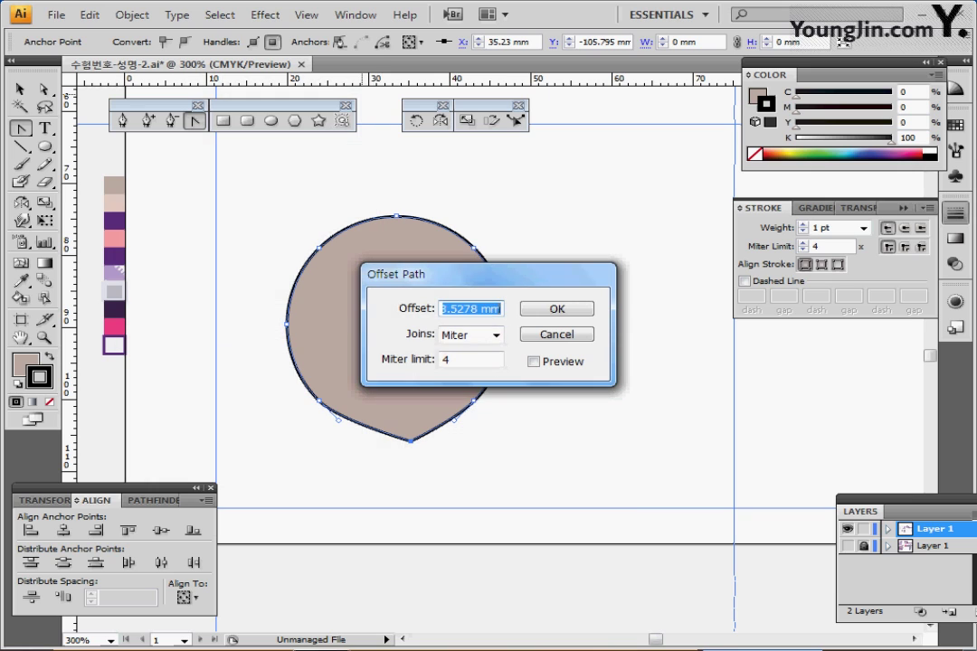
pyautogui.write('-1')
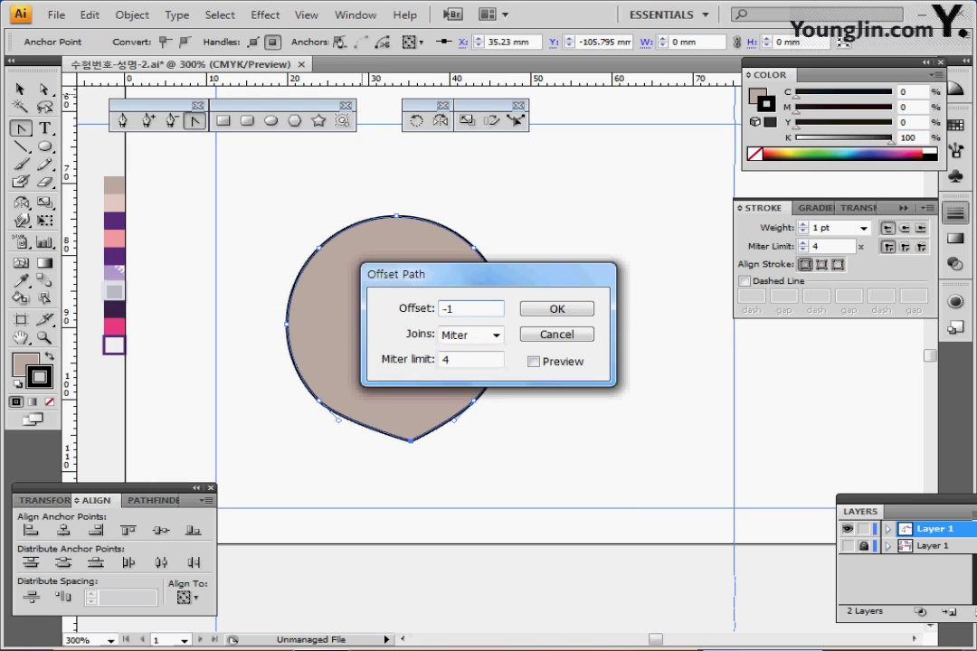
pyautogui.press('Return')
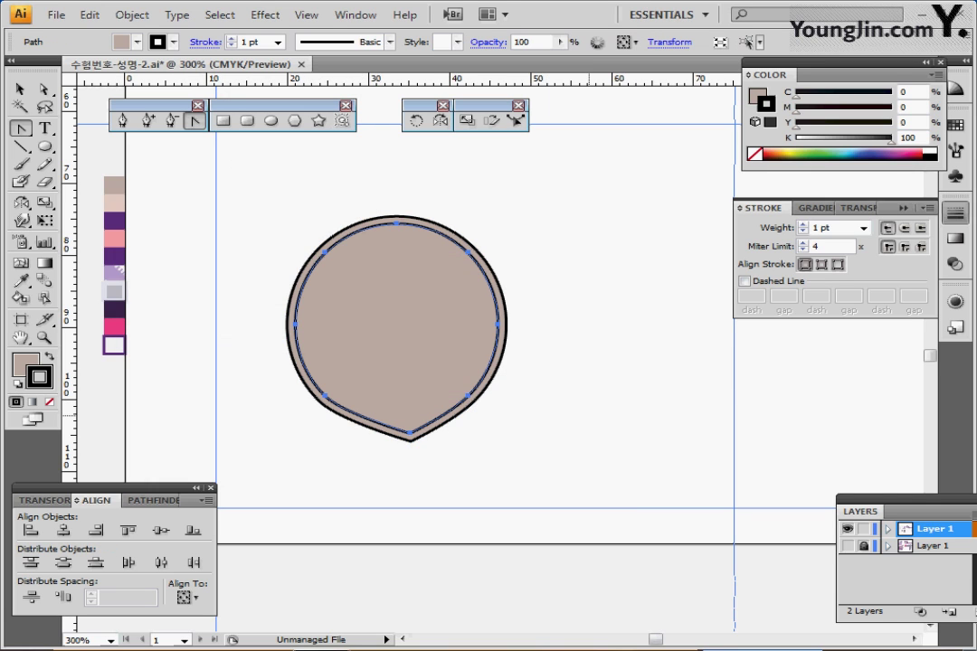
# Step: Nudge the inner face shape slightly up and left so the taupe rim is thicker along the right side
pyautogui.press('Up')
pyautogui.press('Up')
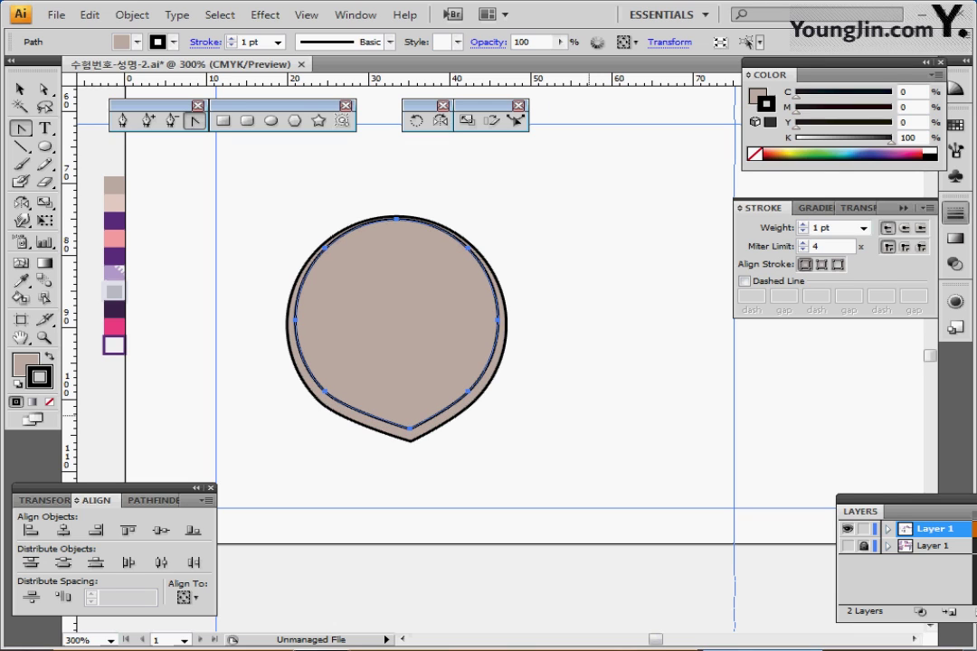
pyautogui.press('Left')
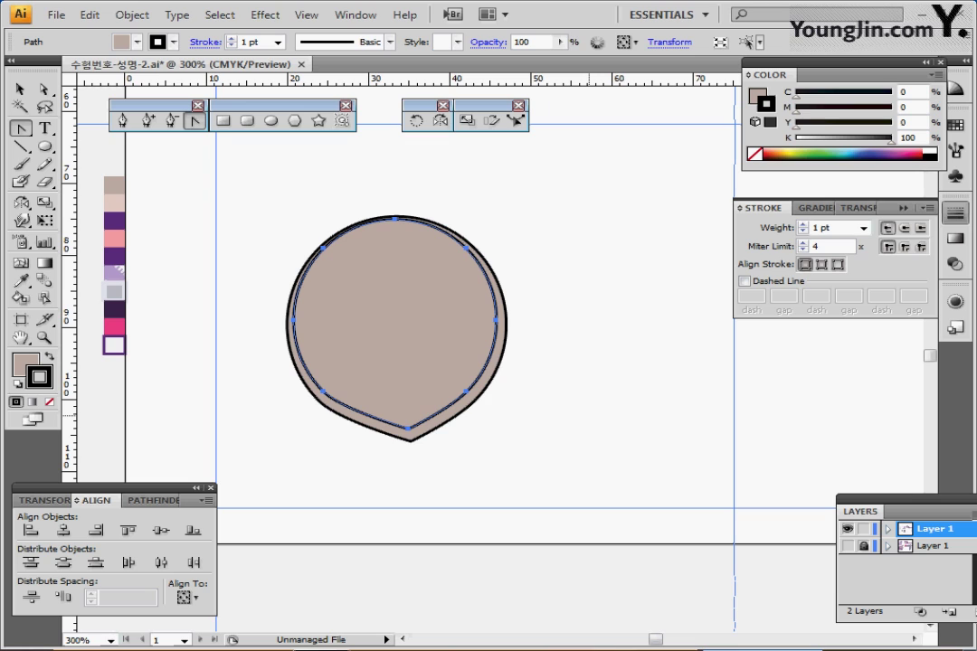
pyautogui.press('Left')
pyautogui.press('Down')
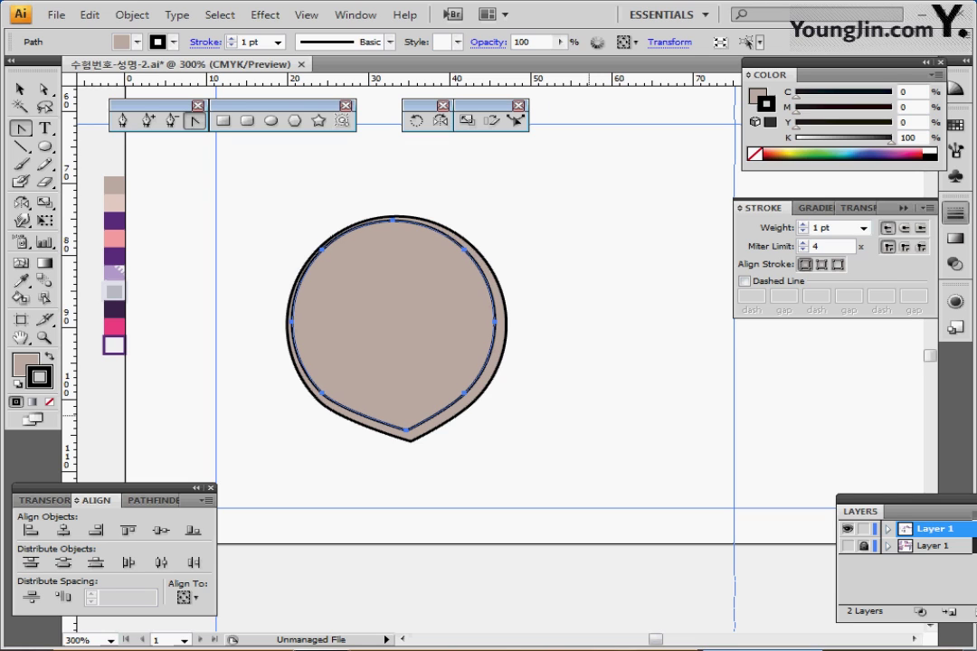
pyautogui.press('Down')
pyautogui.press('Right')
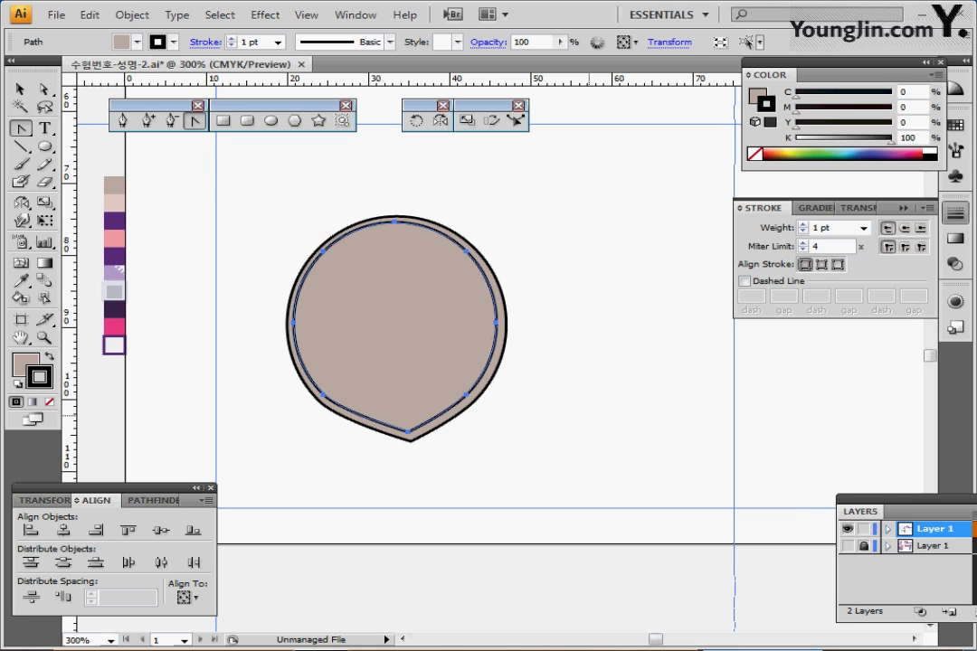
pyautogui.press('Left')
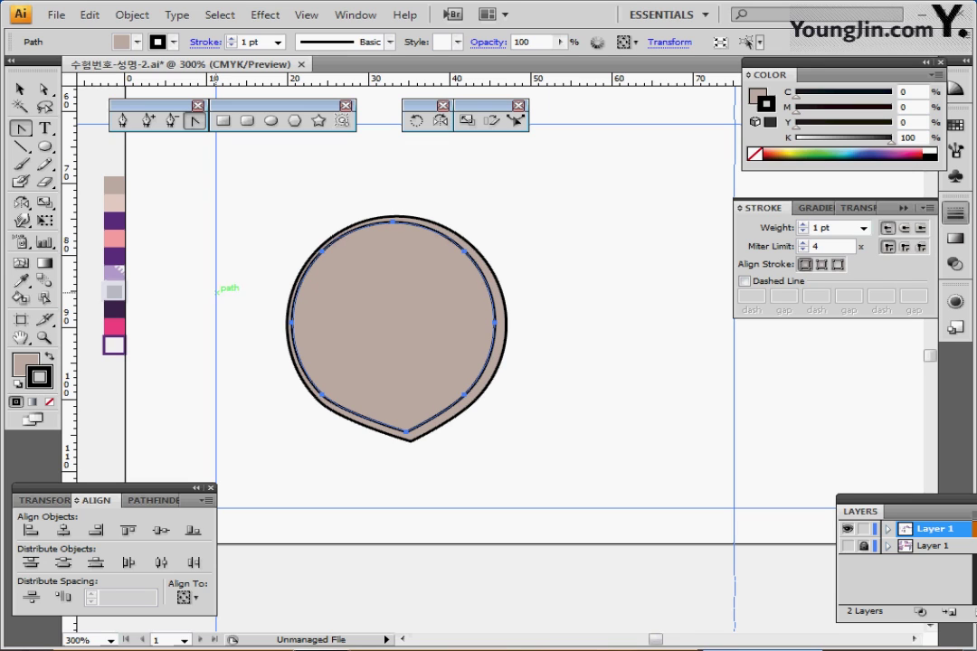
# Step: Fill the inner face shape with the light skin tone of the second sample square, and remove the stroke from both face shapes
pyautogui.press('i')
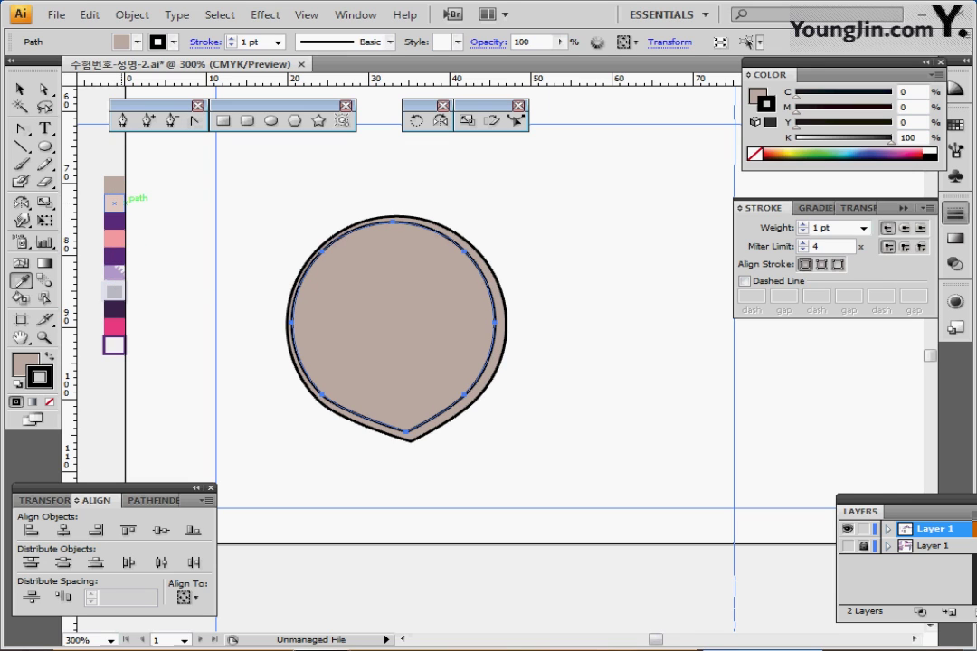
pyautogui.click(114, 204)
pyautogui.hotkey('ctrl', 'a')
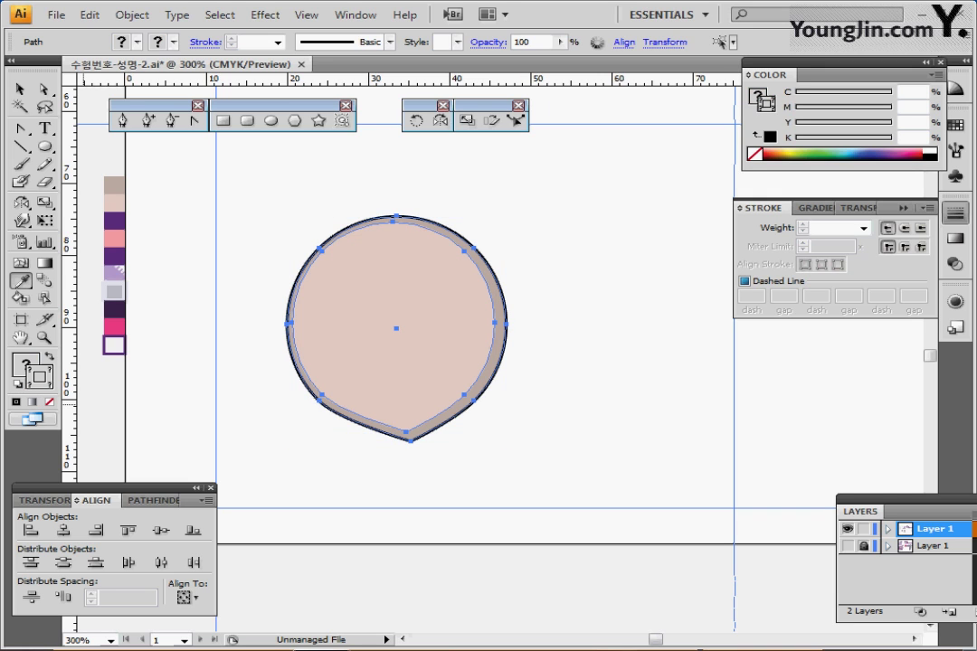
pyautogui.click(50, 402)
pyautogui.keyDown('ctrl'); pyautogui.click(263, 232); pyautogui.keyUp('ctrl')
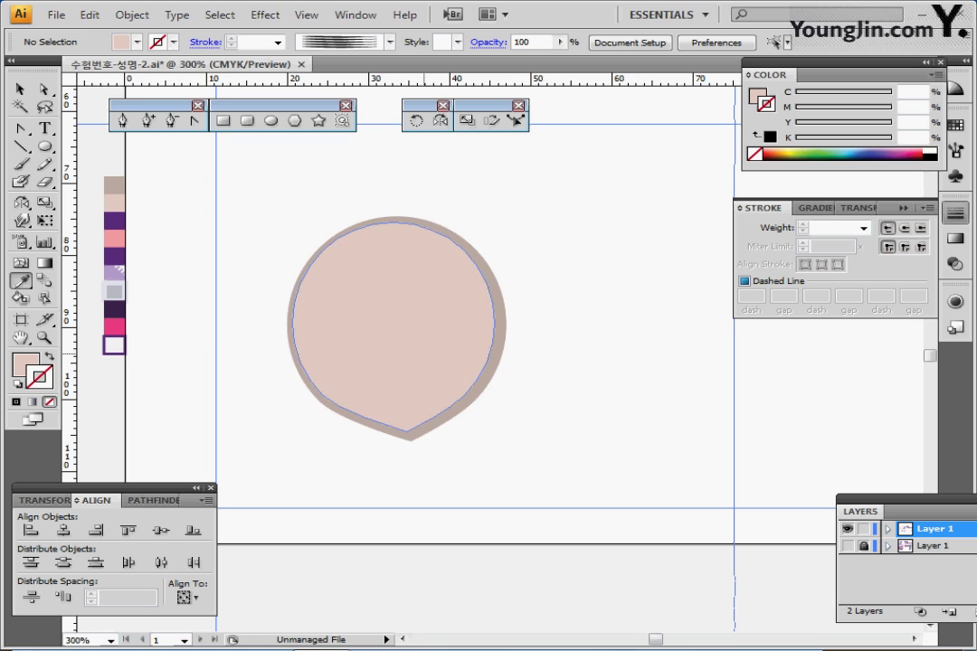
# Step: Switch to outline view and show the locked reference layer beneath the two face shapes
pyautogui.keyDown('ctrl'); pyautogui.click(394, 344); pyautogui.keyUp('ctrl')
pyautogui.hotkey('ctrl', '=')
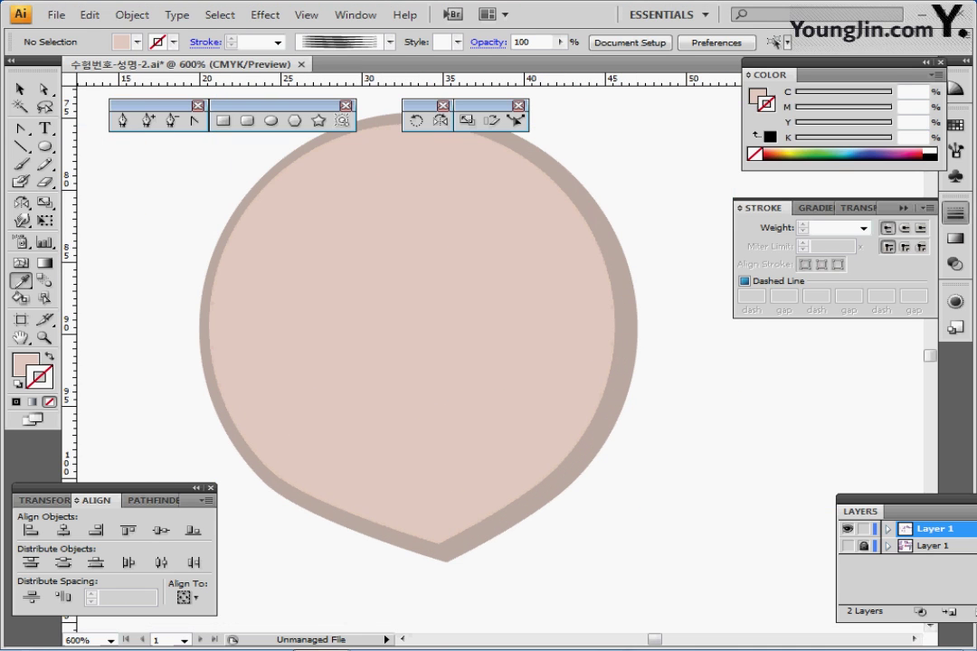
pyautogui.hotkey('ctrl', 'y')
pyautogui.click(847, 547)
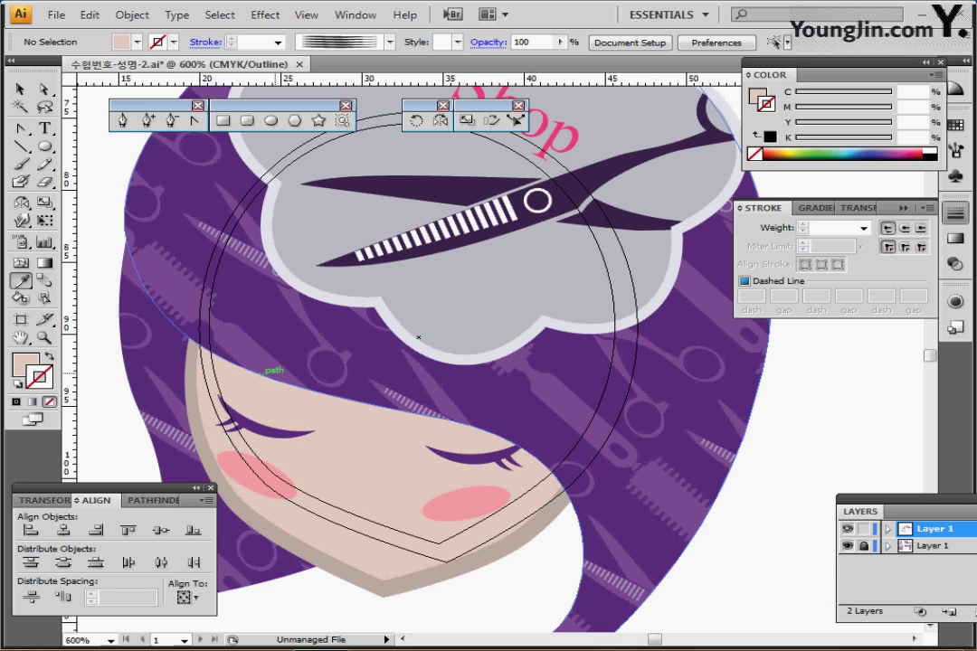
# Step: Move both face shapes together down and left to match the chin and cheek of the reference face, and deselect them
pyautogui.press('v')
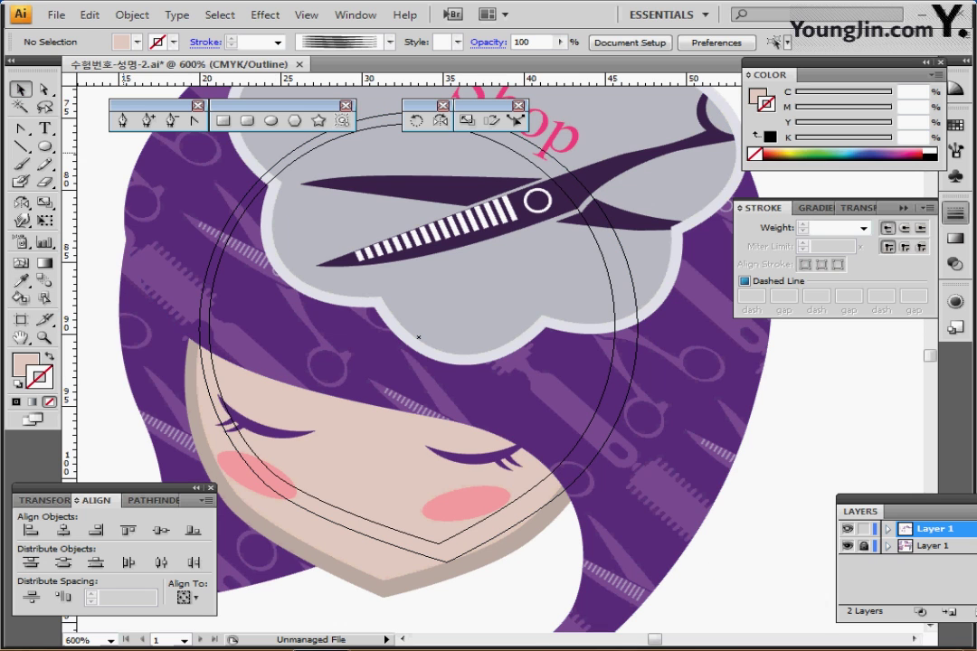
pyautogui.hotkey('ctrl', 'a')
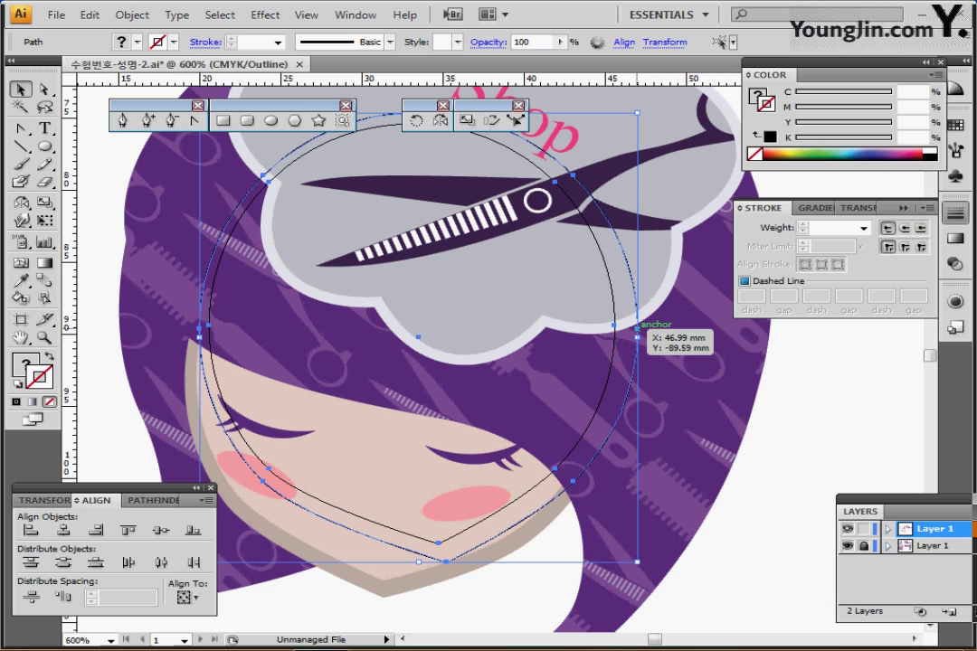
pyautogui.moveTo(636, 320); pyautogui.dragTo(593, 364)
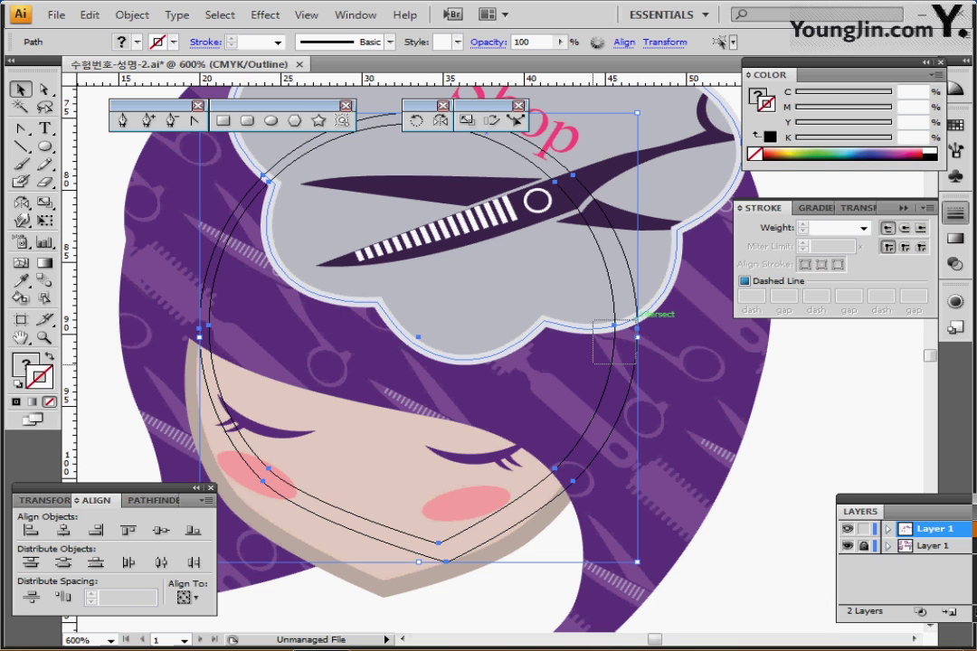
pyautogui.moveTo(502, 475); pyautogui.dragTo(388, 611)
pyautogui.moveTo(438, 544); pyautogui.dragTo(414, 573)
pyautogui.moveTo(390, 362); pyautogui.dragTo(385, 364)
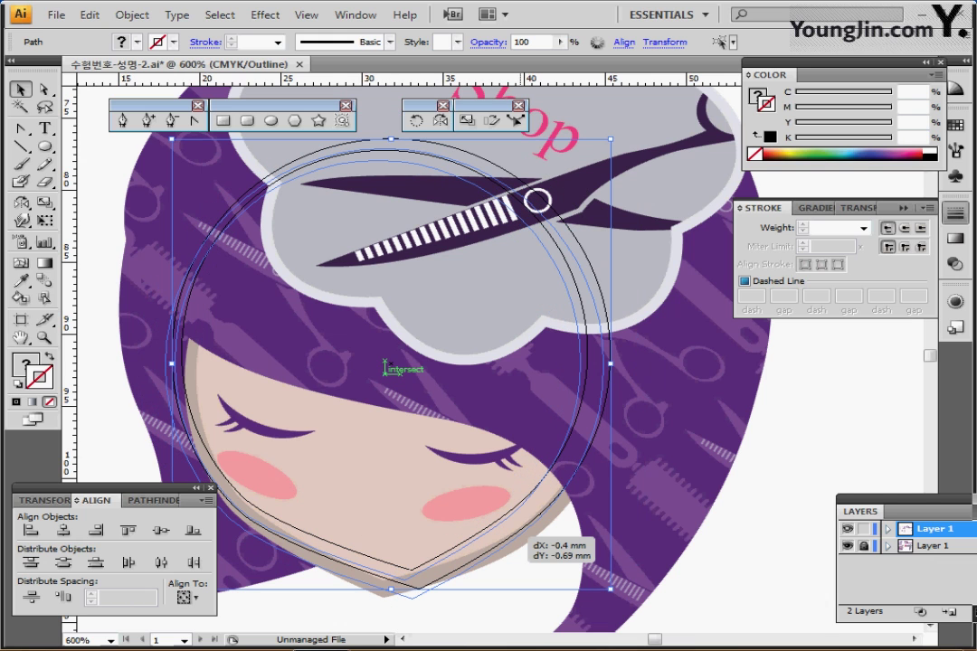
pyautogui.moveTo(518, 528); pyautogui.dragTo(518, 527)
pyautogui.click(99, 235)
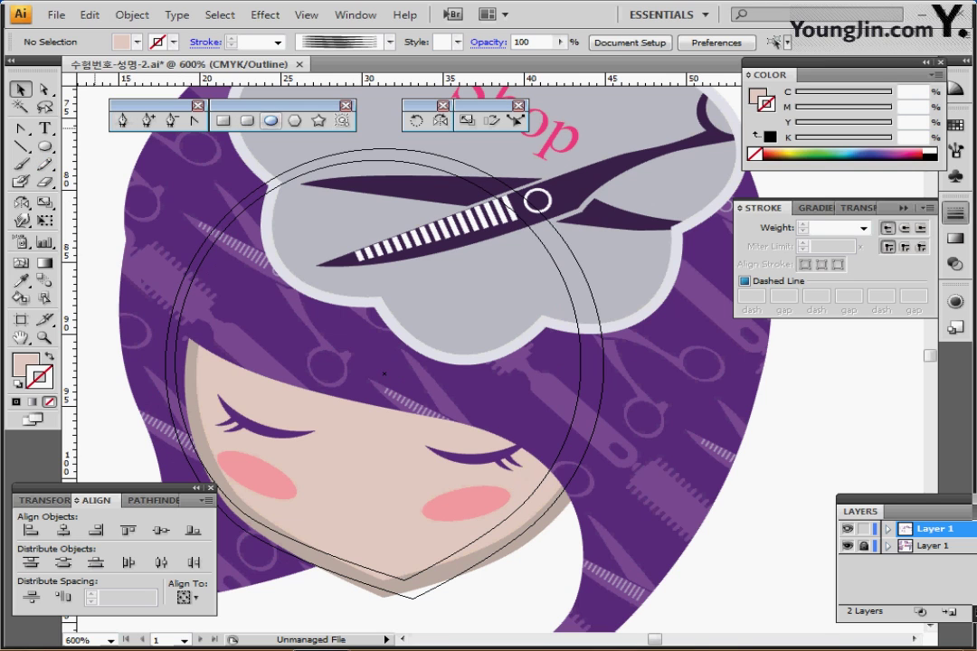
# Step: Draw two overlapping ellipses, a larger one offset over a smaller one, so their lower crescent follows the reference's left closed eye
pyautogui.click(270, 120)
pyautogui.moveTo(215, 314); pyautogui.dragTo(352, 439)
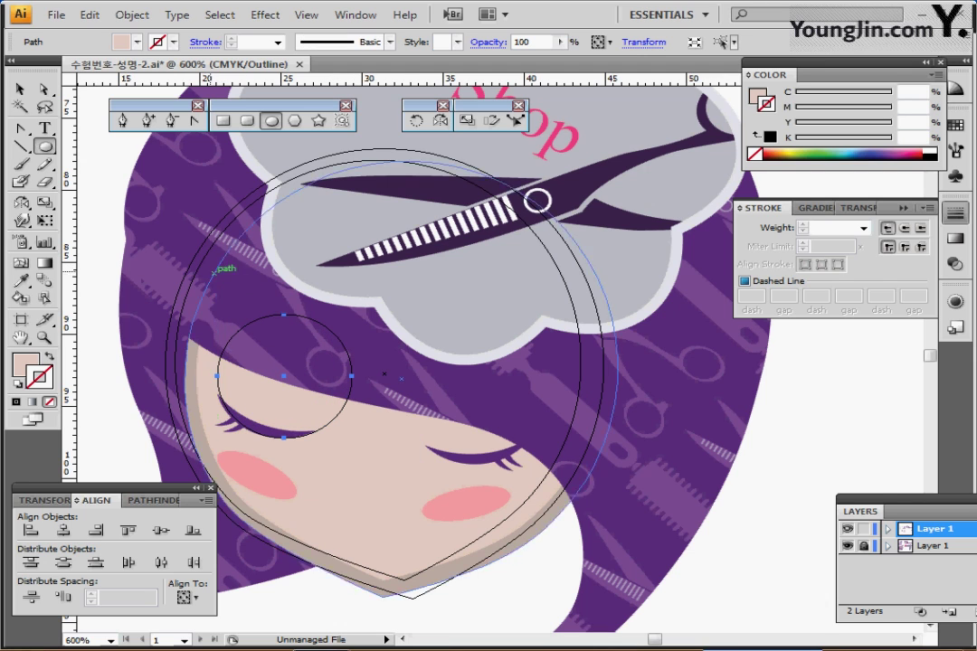
pyautogui.moveTo(214, 274); pyautogui.dragTo(413, 432)
pyautogui.moveTo(323, 345); pyautogui.dragTo(302, 352)
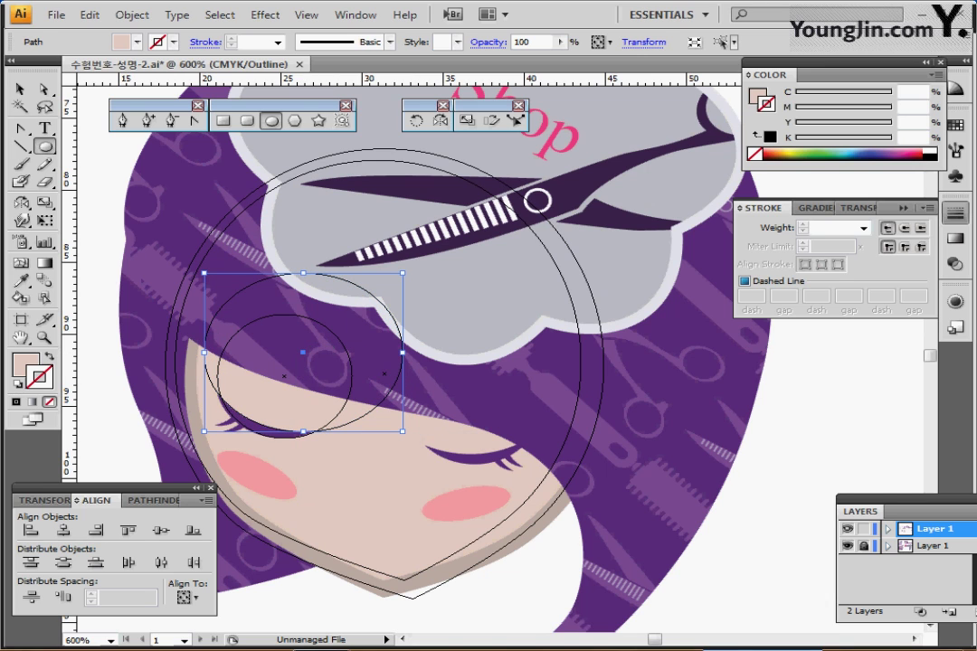
# Step: Hide the reference layer, return to preview, and give only the two eye ellipses the default white fill and black 1 pt stroke
pyautogui.click(846, 546)
pyautogui.hotkey('ctrl', 'y')
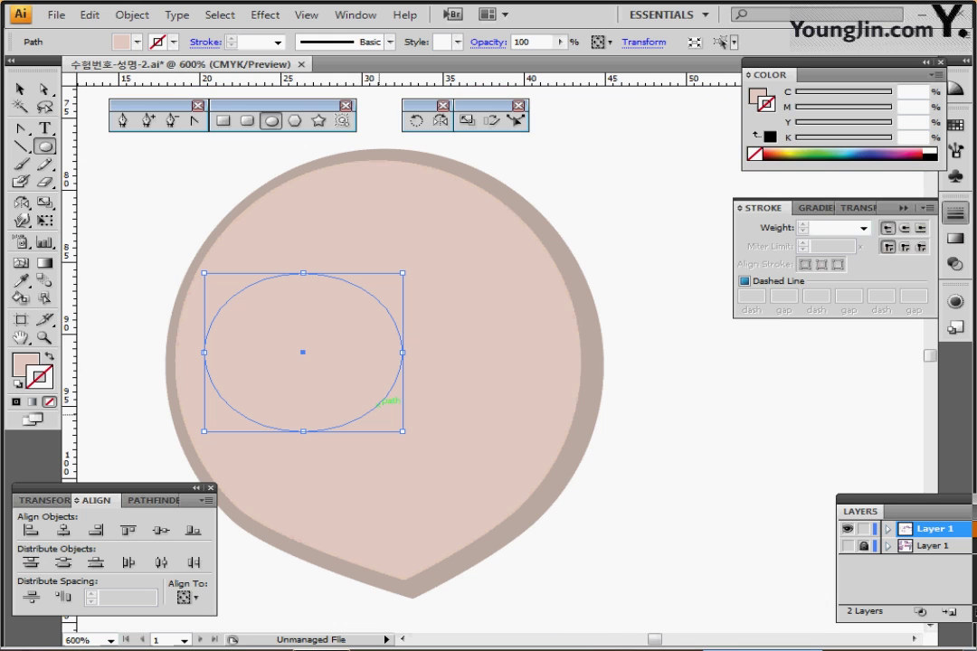
pyautogui.hotkey('ctrl', 'a')
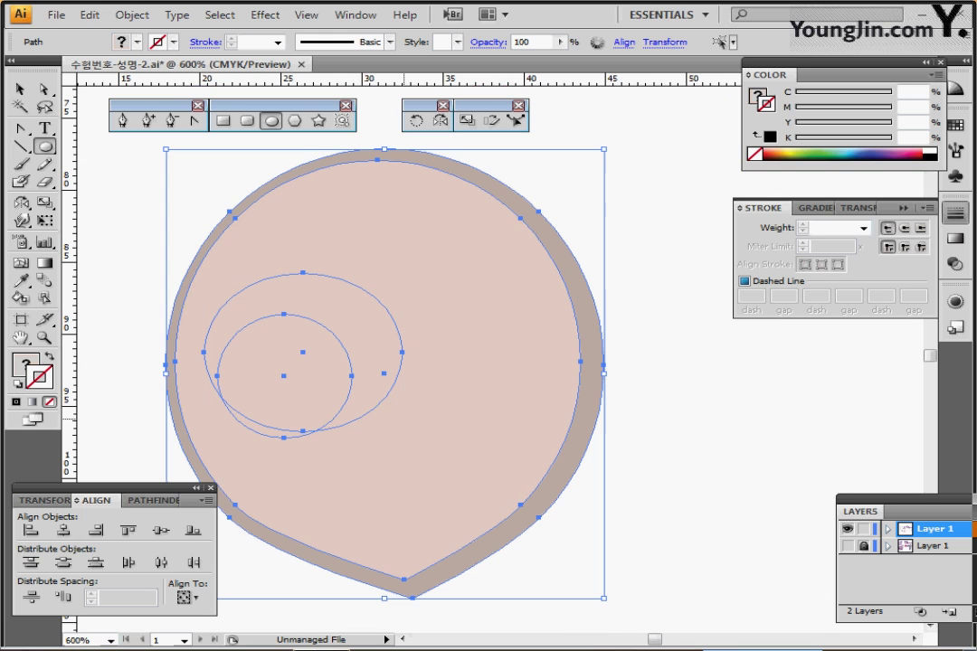
pyautogui.keyDown('ctrl'); pyautogui.keyDown('shift'); pyautogui.click(583, 425); pyautogui.keyUp('shift'); pyautogui.keyUp('ctrl')
pyautogui.keyDown('ctrl'); pyautogui.keyDown('shift'); pyautogui.click(534, 442); pyautogui.keyUp('shift'); pyautogui.keyUp('ctrl')
pyautogui.press('d')
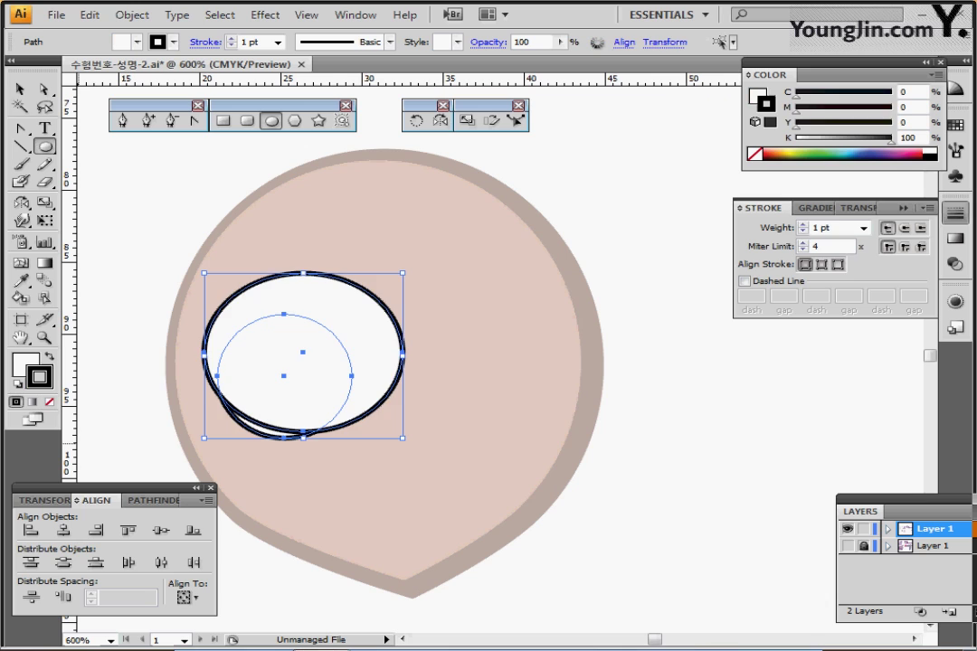
pyautogui.press('a')
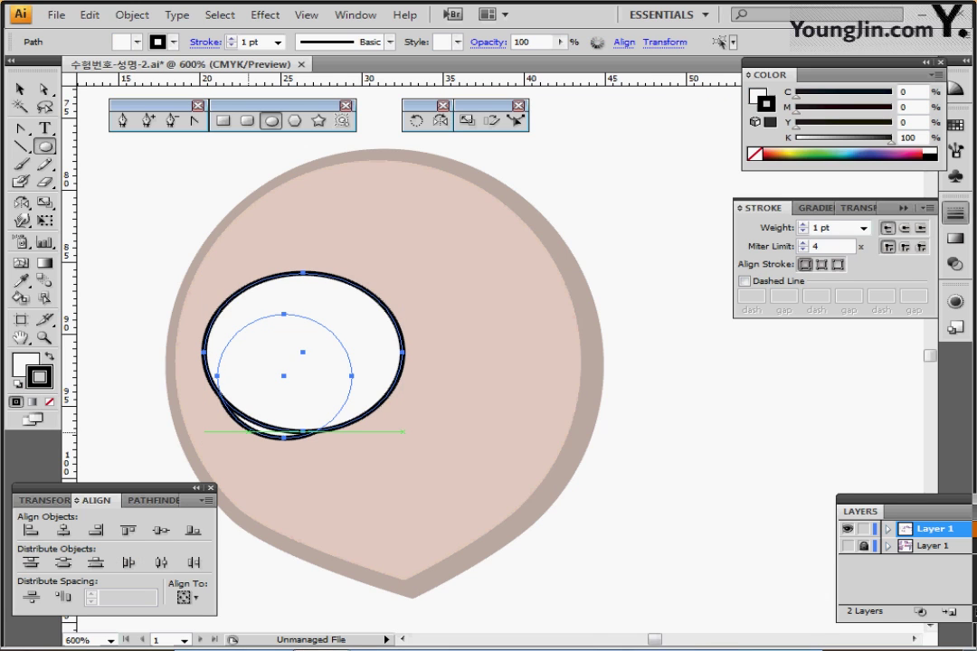
# Step: Subtract the larger front ellipse from the smaller one, and give the remaining eye crescent the palette's purple fill (C80 M100 Y20 K0) without a stroke
pyautogui.click(144, 501)
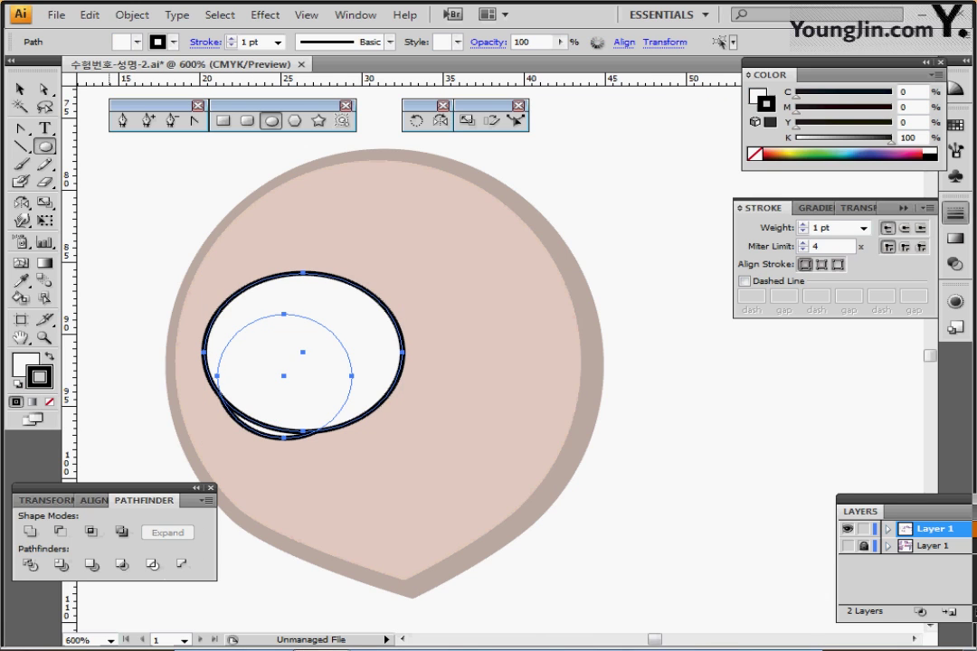
pyautogui.click(60, 532)
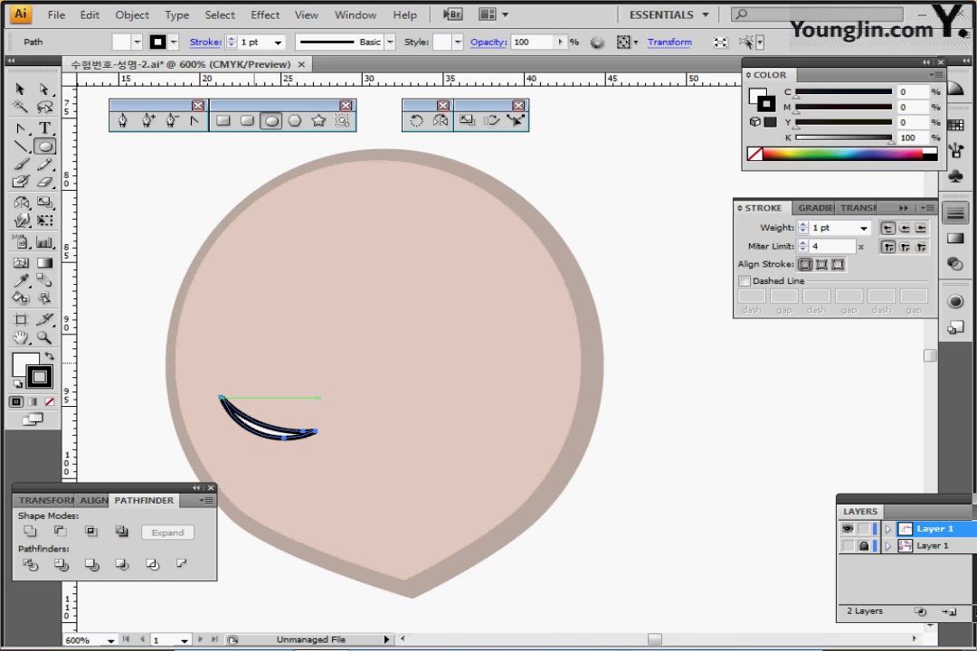
pyautogui.moveTo(323, 398); pyautogui.dragTo(500, 444)
pyautogui.hotkey('ctrl', '-')
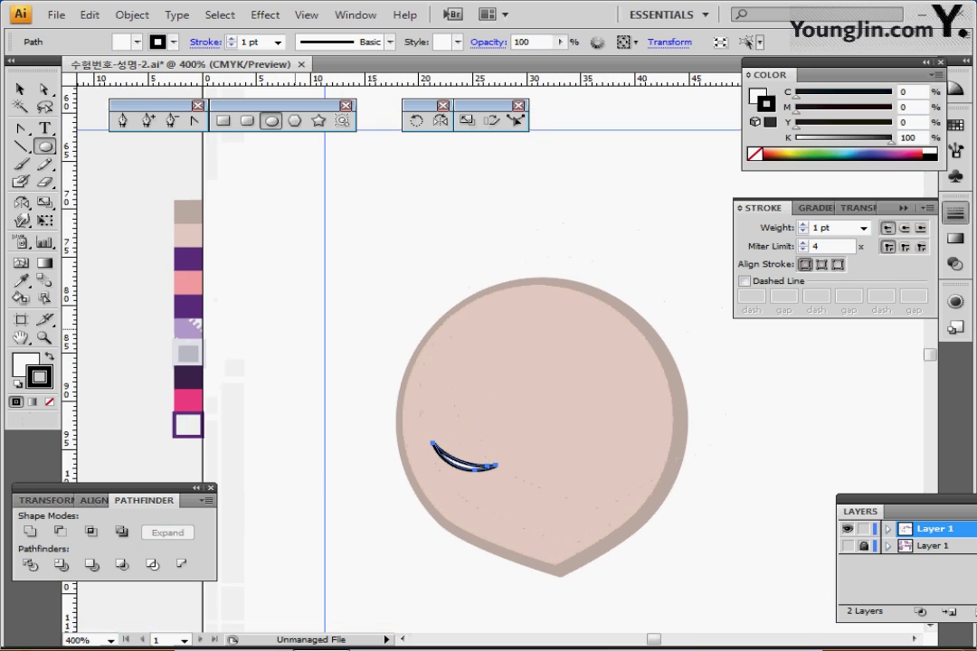
pyautogui.press('i')
pyautogui.click(188, 259)
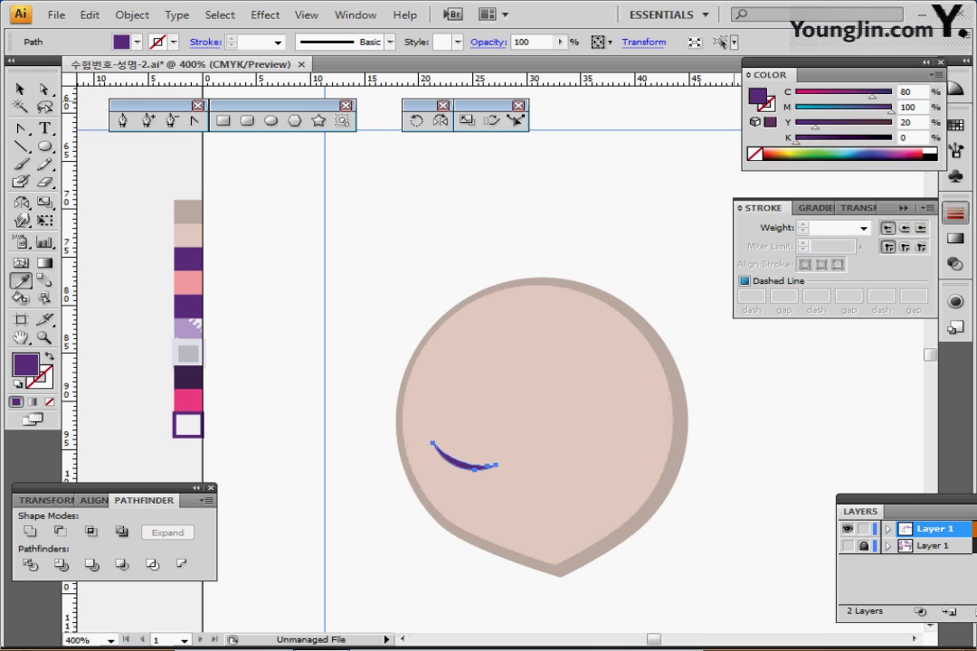
# Step: Deselect the crescent and draw a small closed, curved purple eyelash about 1.2 mm long, tapering outward from near its upper-left end
pyautogui.click(955, 213)
pyautogui.scroll(2, 655, 347)
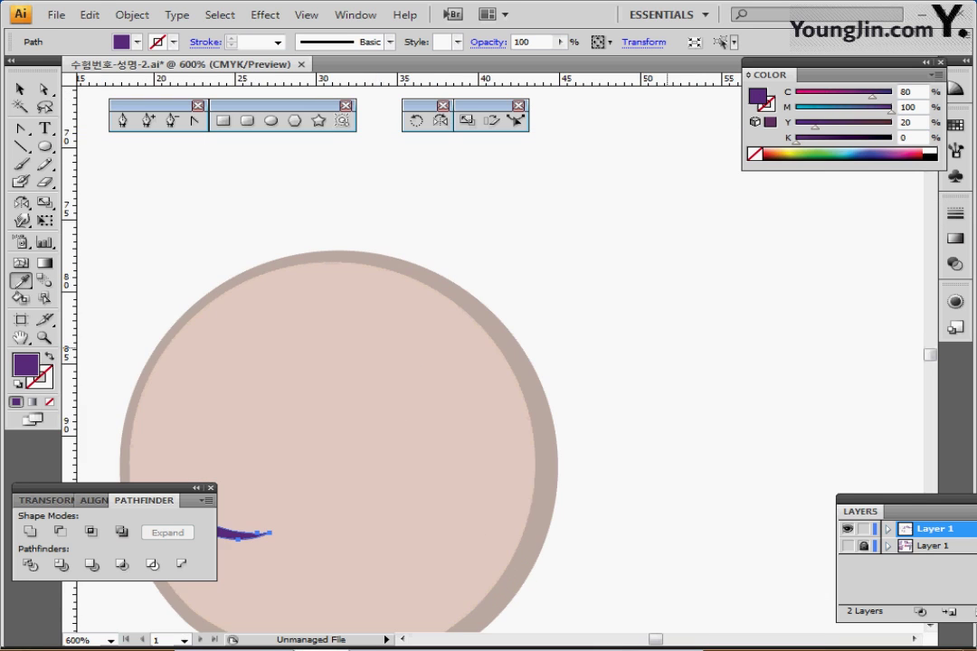
pyautogui.moveTo(342, 438); pyautogui.dragTo(749, 236)
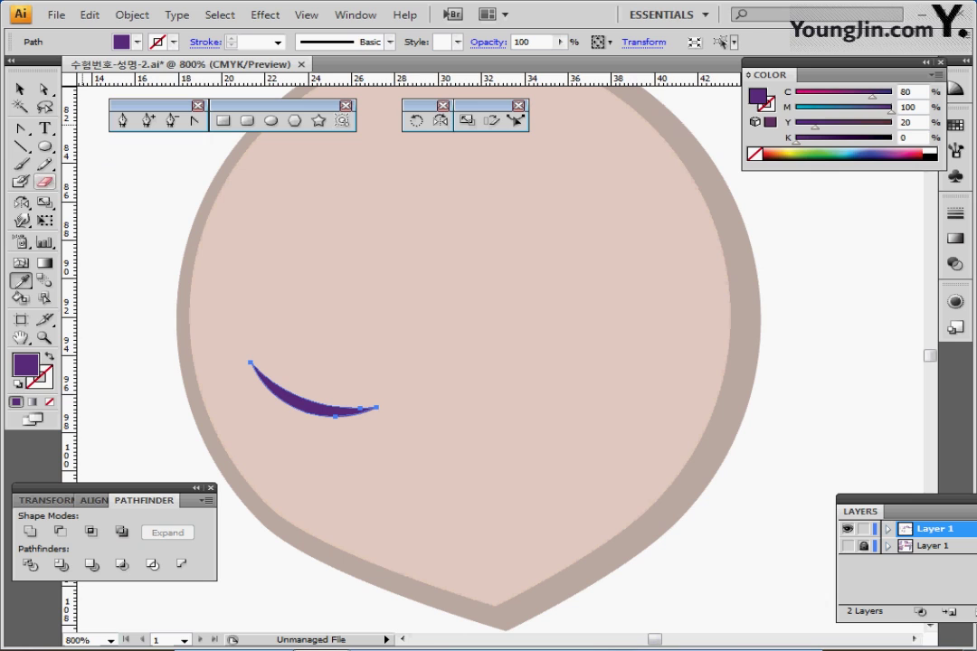
pyautogui.keyDown('ctrl'); pyautogui.click(95, 196); pyautogui.keyUp('ctrl')
pyautogui.click(123, 120)
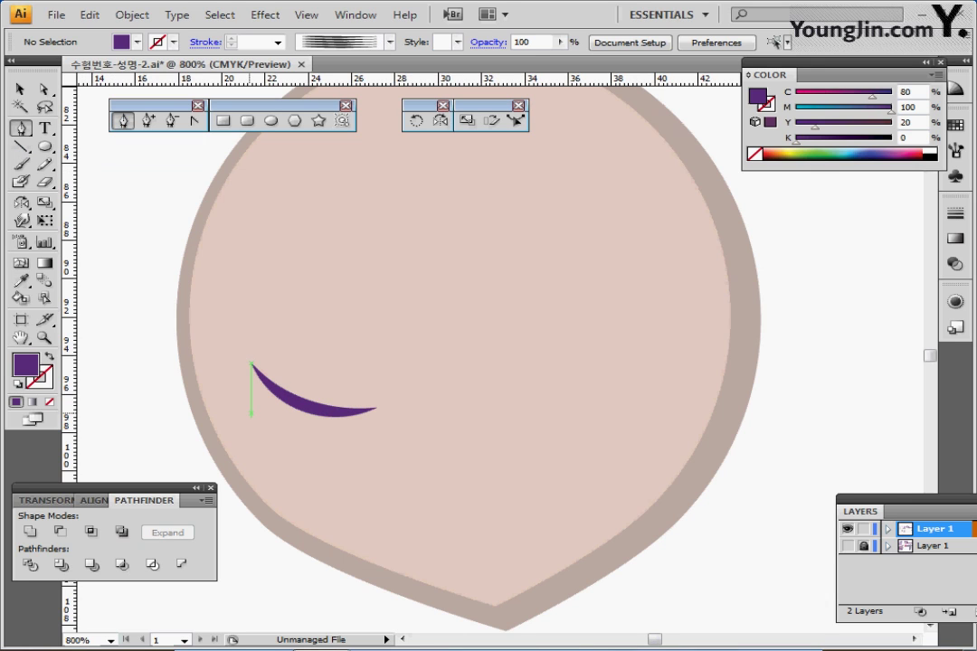
pyautogui.moveTo(261, 387); pyautogui.dragTo(232, 395)
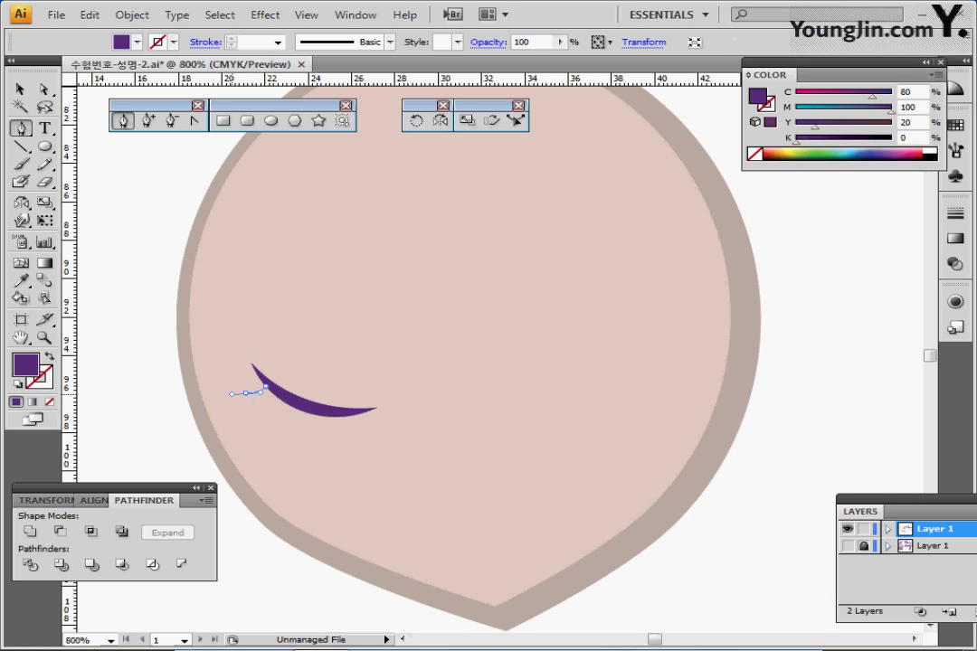
pyautogui.click(246, 393)
pyautogui.moveTo(264, 390); pyautogui.dragTo(291, 386)
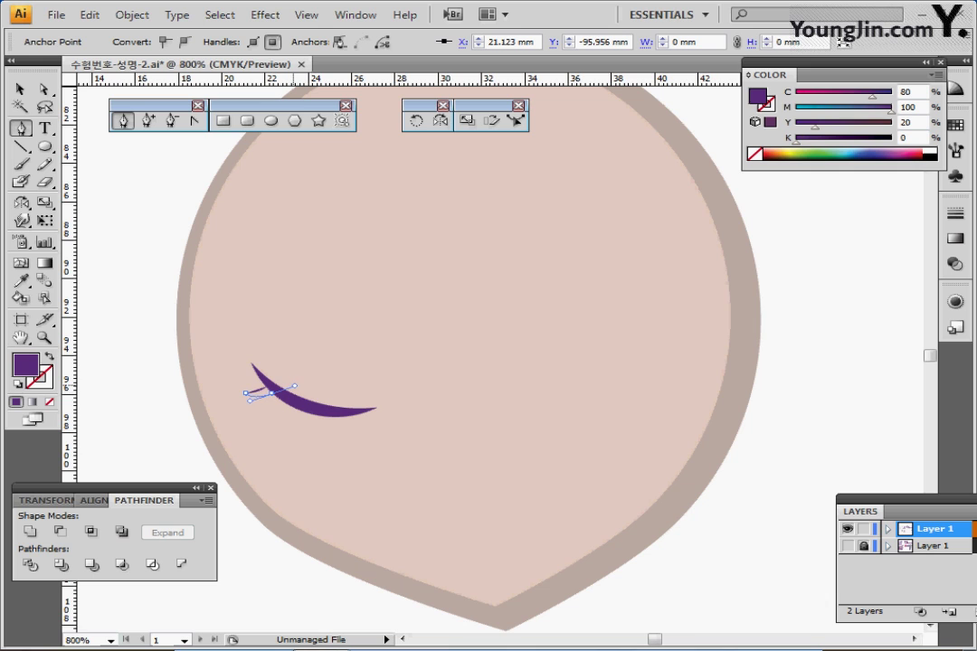
pyautogui.click(271, 392)
pyautogui.click(267, 386)
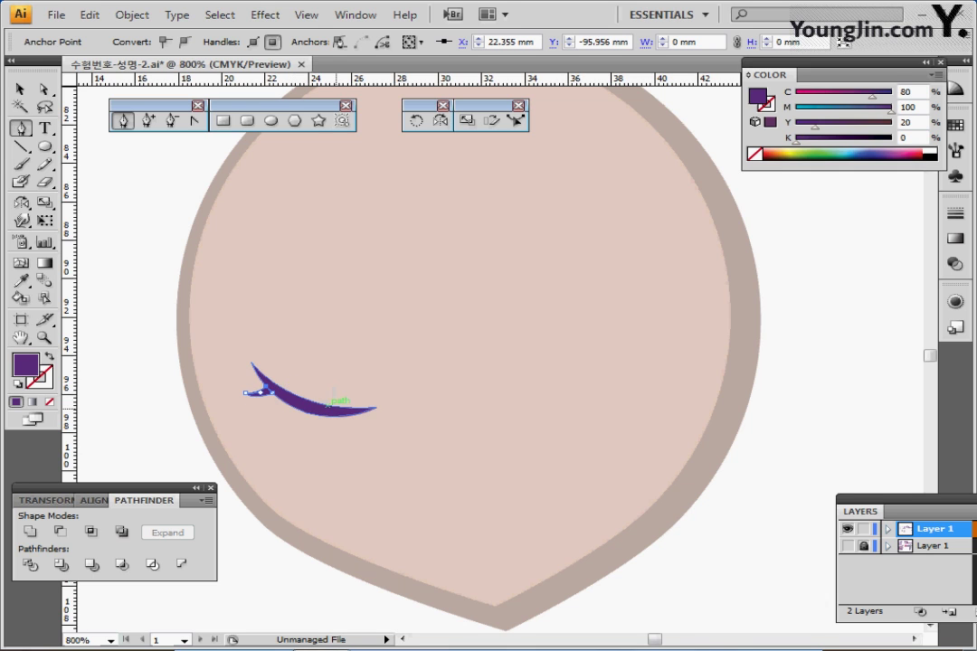
# Step: Shift the small eyelash shape about 0.51 mm right and 0.37 mm down along the crescent's lower edge
pyautogui.keyDown('ctrl'); pyautogui.click(317, 406); pyautogui.keyUp('ctrl')
pyautogui.keyDown('ctrl'); pyautogui.click(416, 359); pyautogui.keyUp('ctrl')
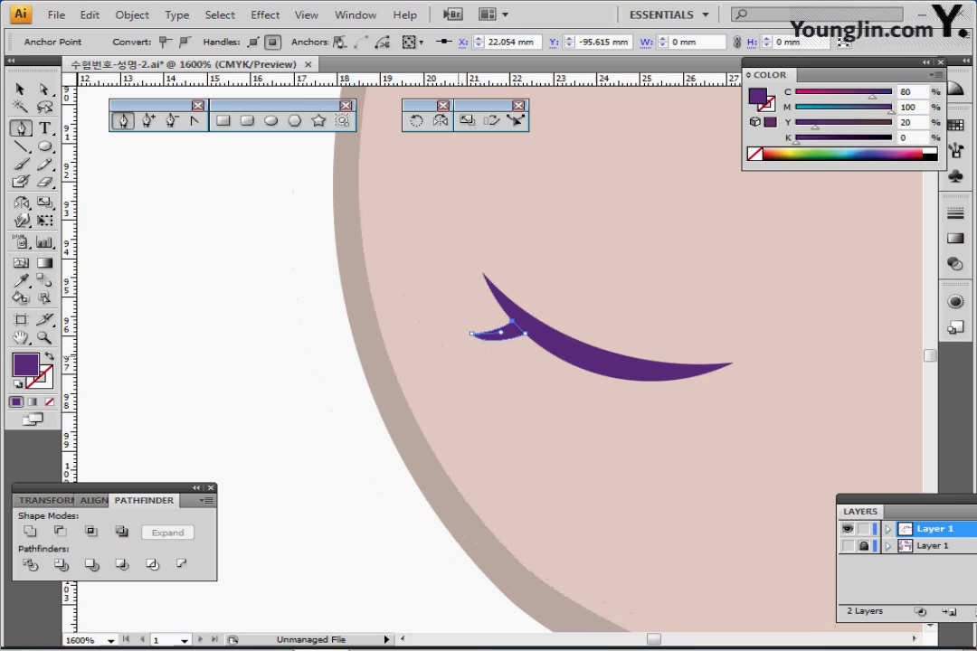
pyautogui.moveTo(415, 360); pyautogui.dragTo(242, 367)
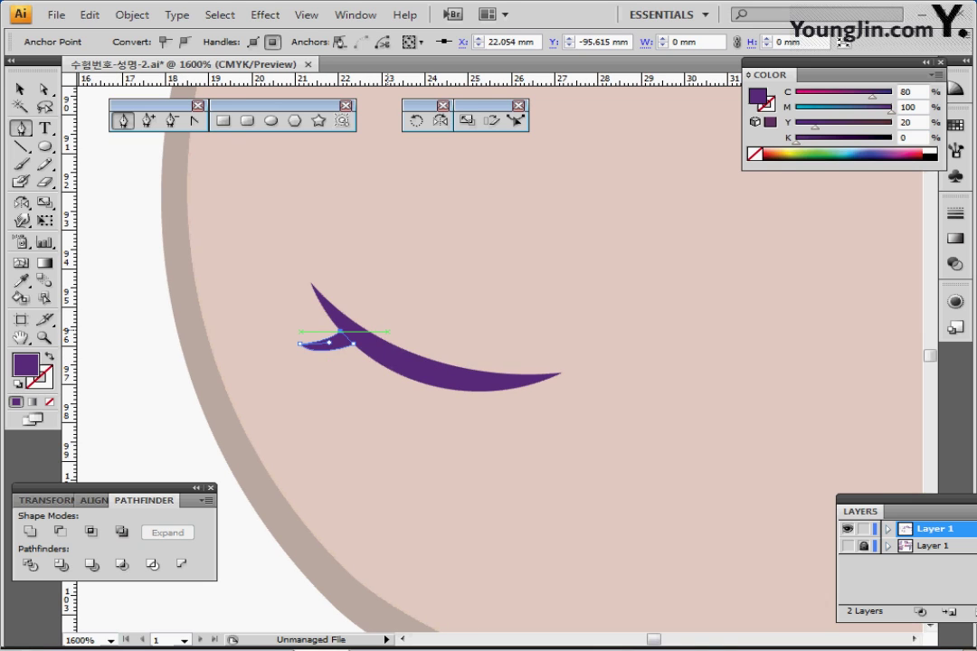
pyautogui.press('ctrl')
pyautogui.moveTo(346, 340); pyautogui.dragTo(366, 355)
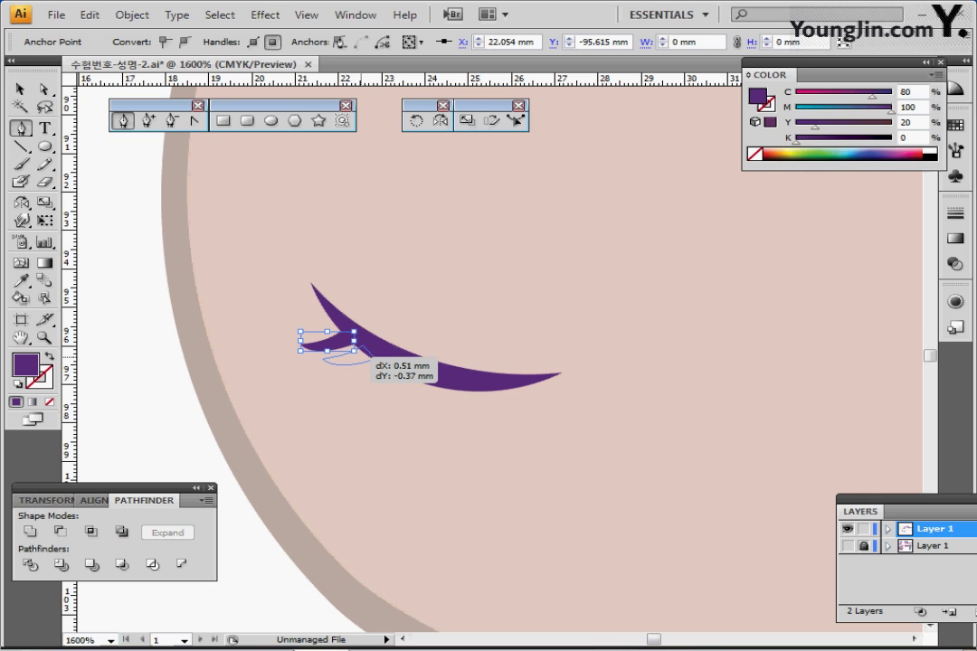
# Step: Place a copy of the small eyelash about 0.5 mm to the right of and 0.4 mm below the first one
pyautogui.moveTo(366, 356); pyautogui.dragTo(367, 357)
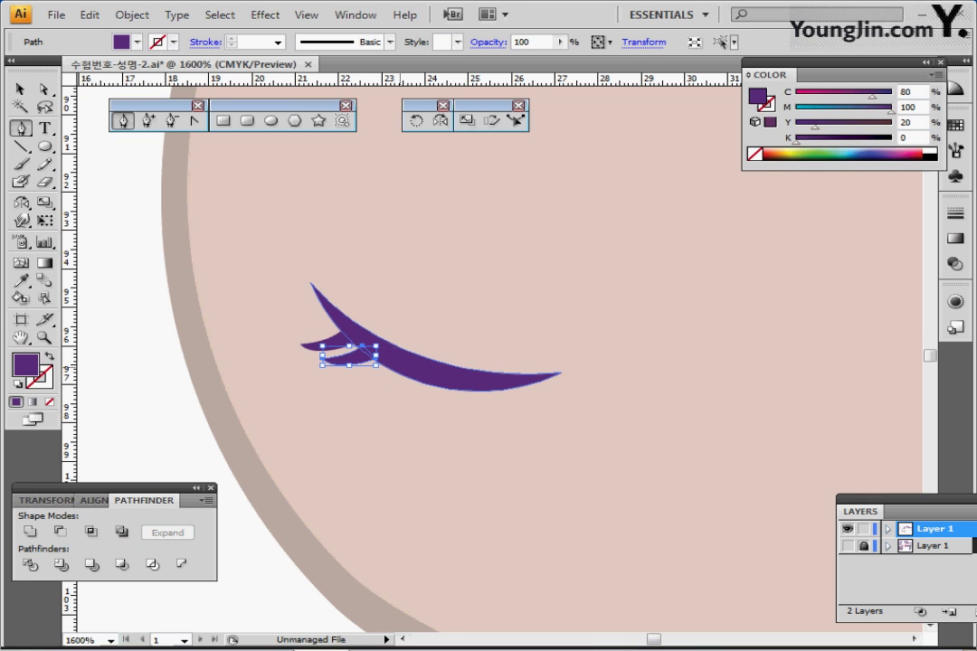
pyautogui.keyDown('ctrl'); pyautogui.click(172, 411); pyautogui.keyUp('ctrl')
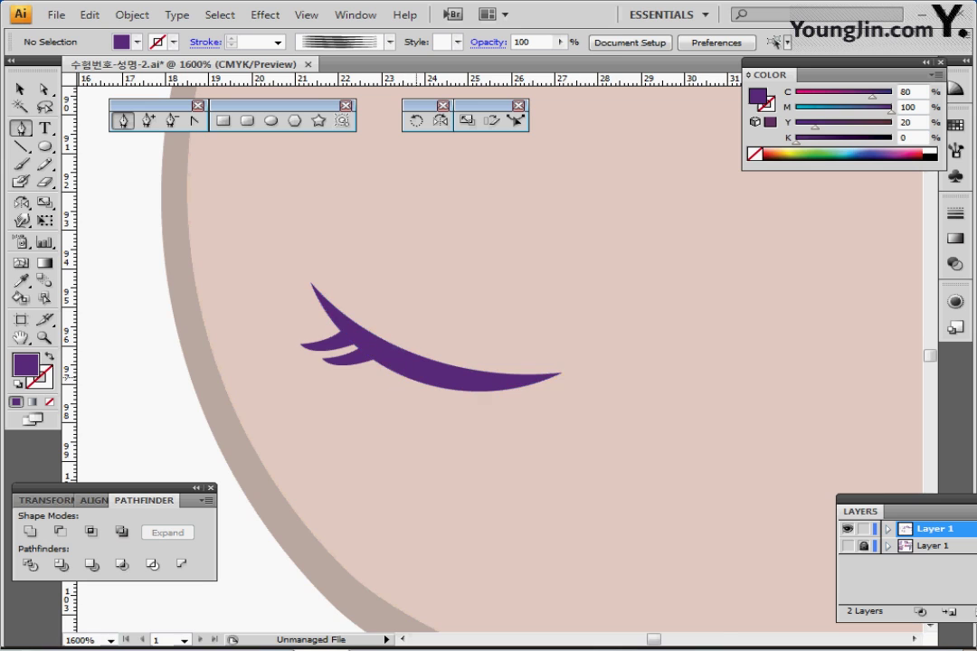
# Step: Draw a tilted ellipse as blush below the eye, filled with the palette's pink (C 0, M 50, Y 20, K 0)
pyautogui.keyDown('ctrl'); pyautogui.keyDown('alt'); pyautogui.click(427, 386); pyautogui.keyUp('alt'); pyautogui.keyUp('ctrl')
pyautogui.moveTo(470, 337); pyautogui.dragTo(264, 297)
pyautogui.keyDown('ctrl'); pyautogui.keyDown('alt'); pyautogui.click(407, 356); pyautogui.keyUp('alt'); pyautogui.keyUp('ctrl')
pyautogui.moveTo(407, 388); pyautogui.dragTo(281, 386)
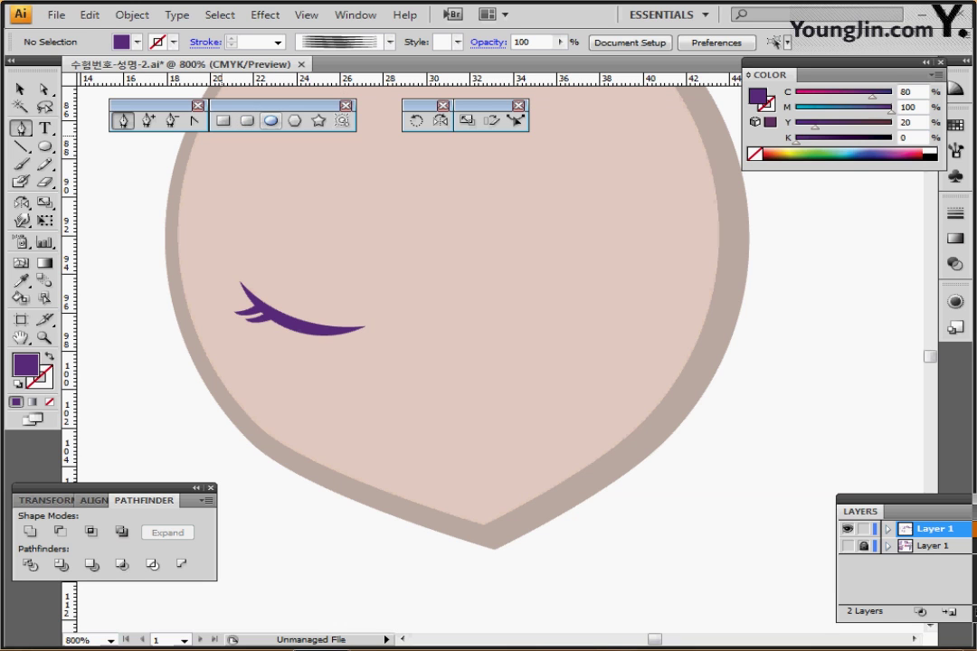
pyautogui.click(270, 121)
pyautogui.hotkey('ctrl', '-')
pyautogui.hotkey('ctrl', '-')
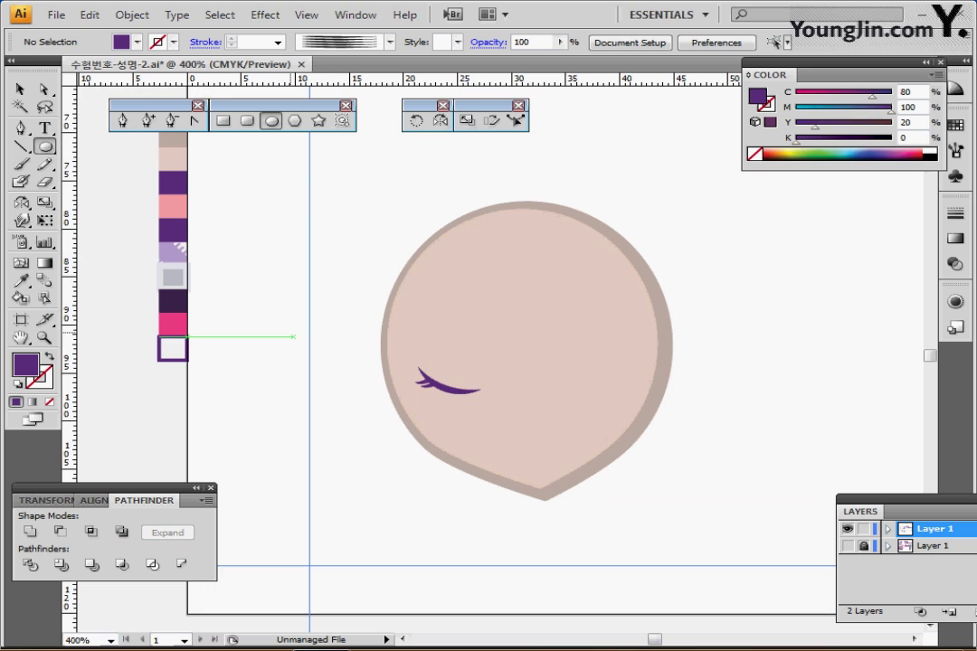
pyautogui.keyDown('ctrl'); pyautogui.click(174, 206); pyautogui.keyUp('ctrl')
pyautogui.keyDown('ctrl'); pyautogui.click(387, 471); pyautogui.keyUp('ctrl')
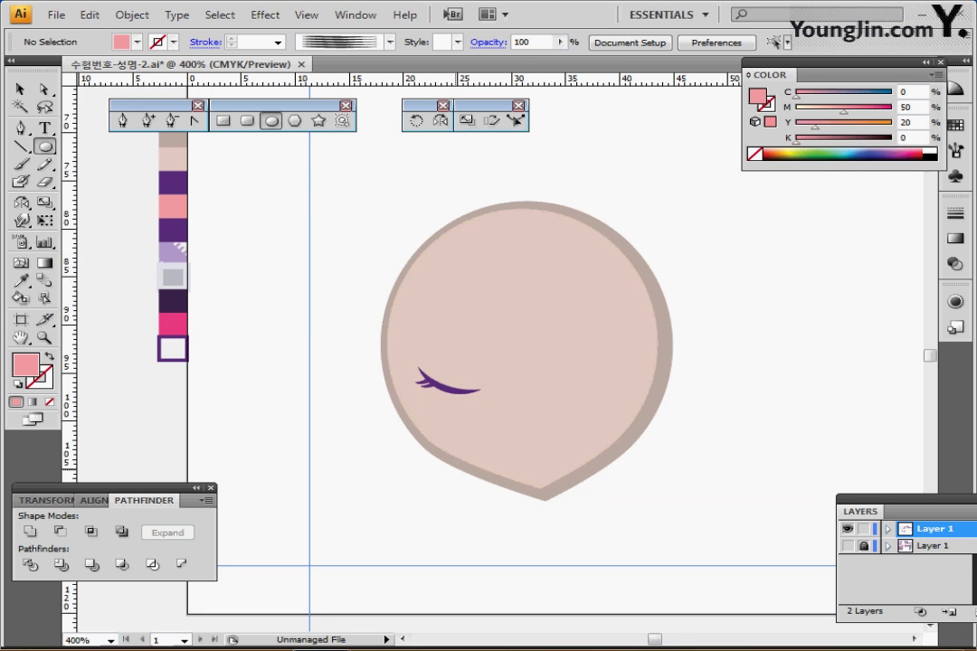
pyautogui.keyDown('ctrl'); pyautogui.click(513, 417); pyautogui.keyUp('ctrl')
pyautogui.moveTo(407, 378); pyautogui.dragTo(388, 396)
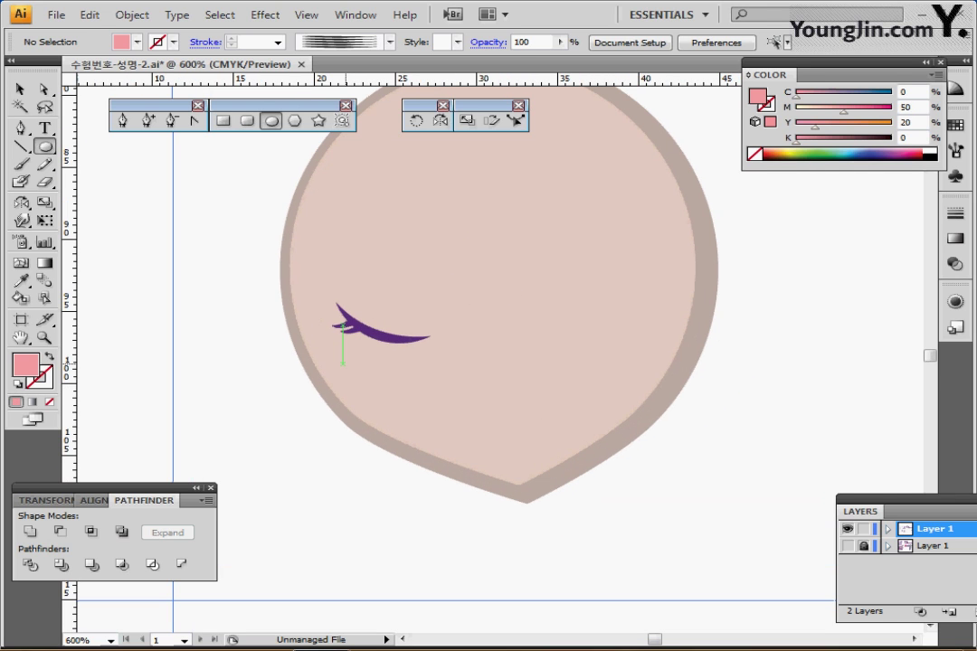
pyautogui.moveTo(342, 363); pyautogui.dragTo(409, 385)
pyautogui.moveTo(451, 356); pyautogui.dragTo(403, 388)
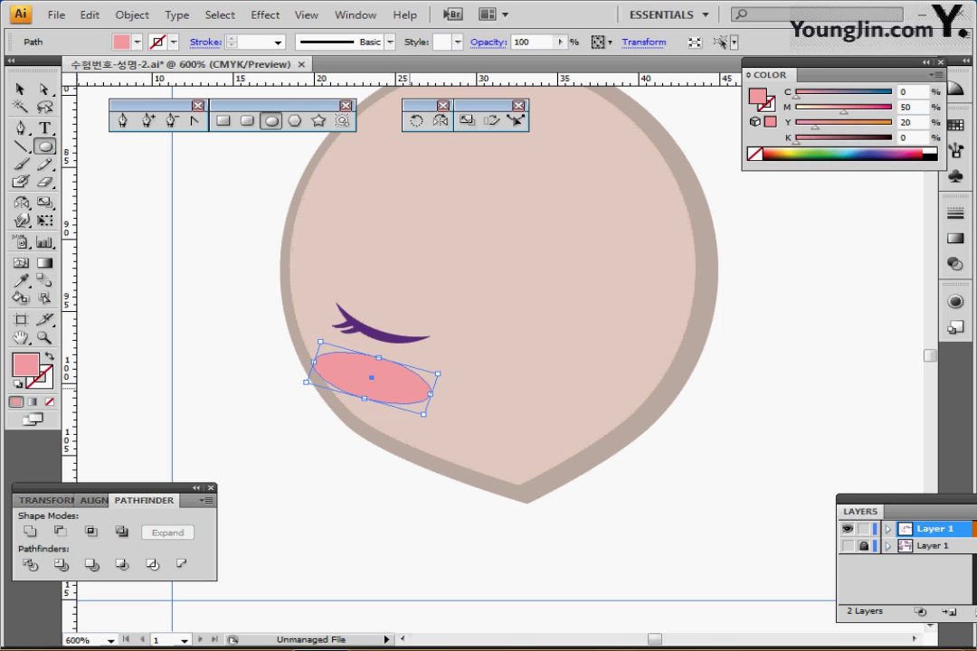
pyautogui.keyDown('ctrl'); pyautogui.click(174, 309); pyautogui.keyUp('ctrl')
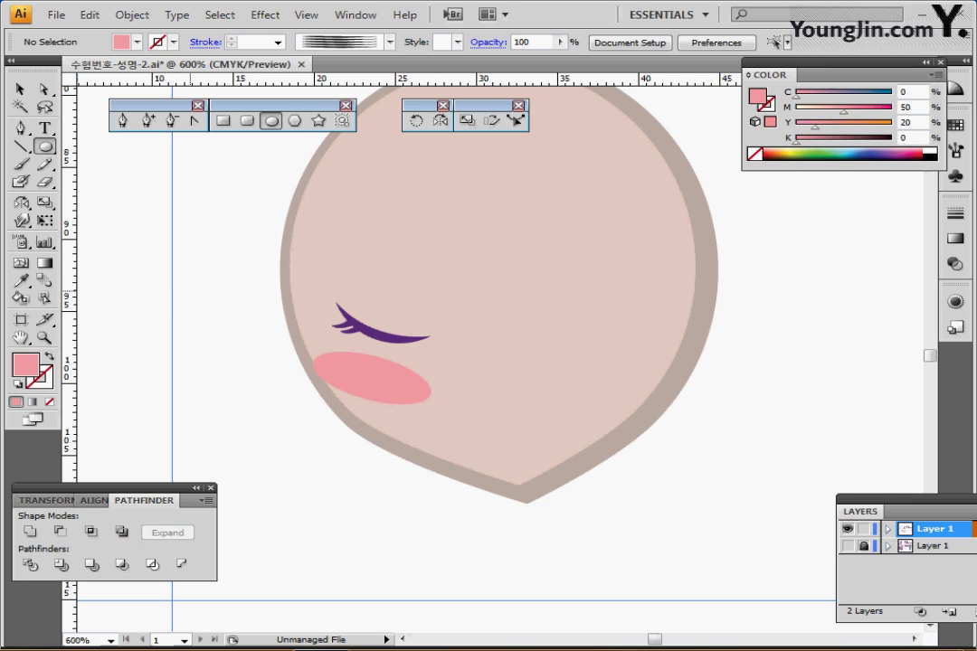
# Step: Reflect a copy of the eye and blush onto the other side of the face and nudge it slightly left
pyautogui.moveTo(308, 279); pyautogui.dragTo(227, 291)
pyautogui.moveTo(171, 276); pyautogui.dragTo(314, 420)
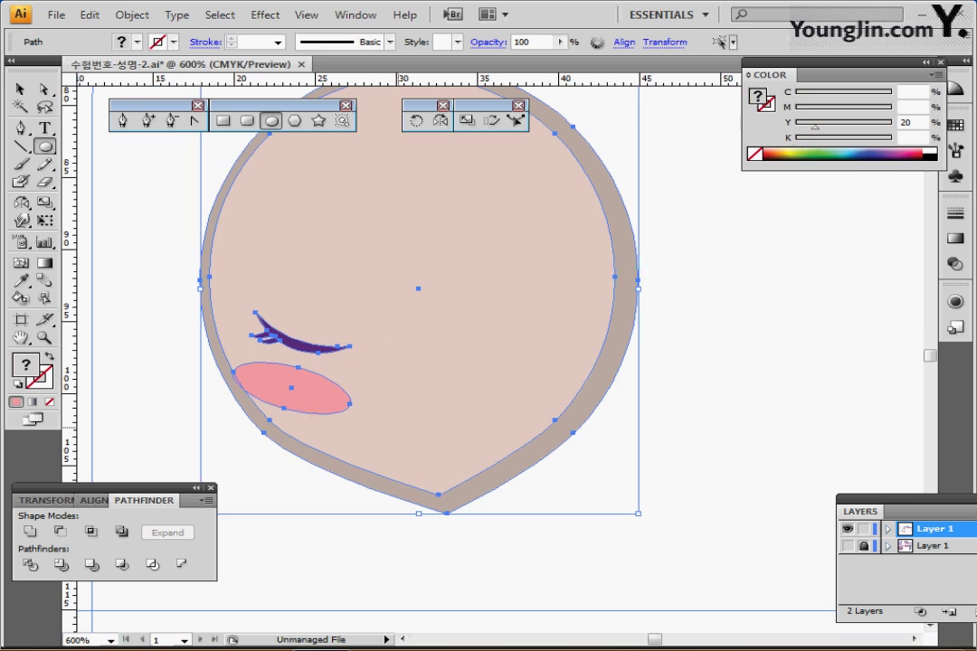
pyautogui.moveTo(674, 251); pyautogui.dragTo(612, 293)
pyautogui.moveTo(467, 343); pyautogui.dragTo(451, 316)
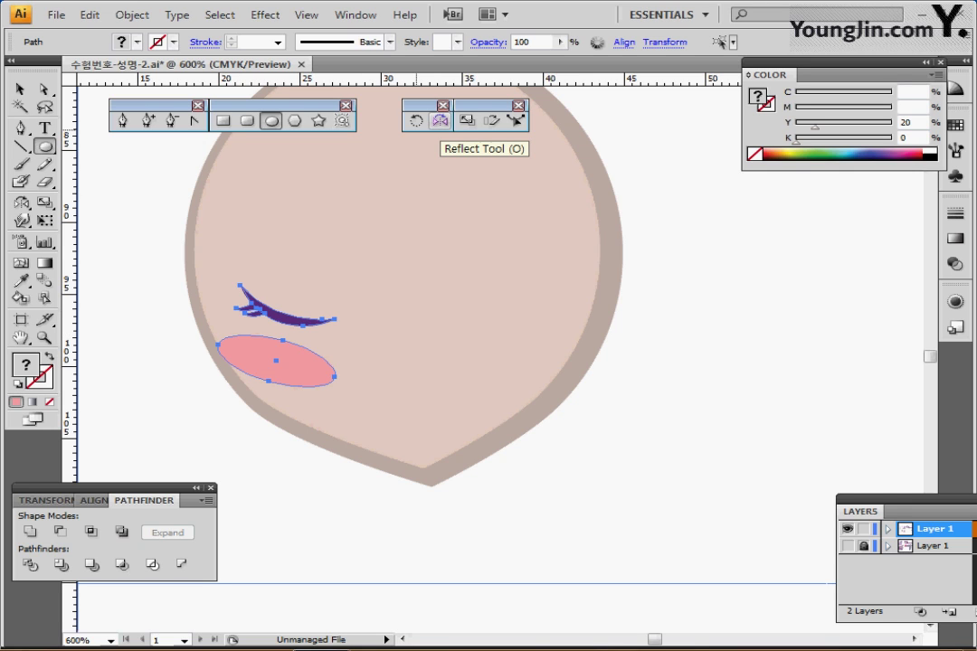
pyautogui.click(440, 120)
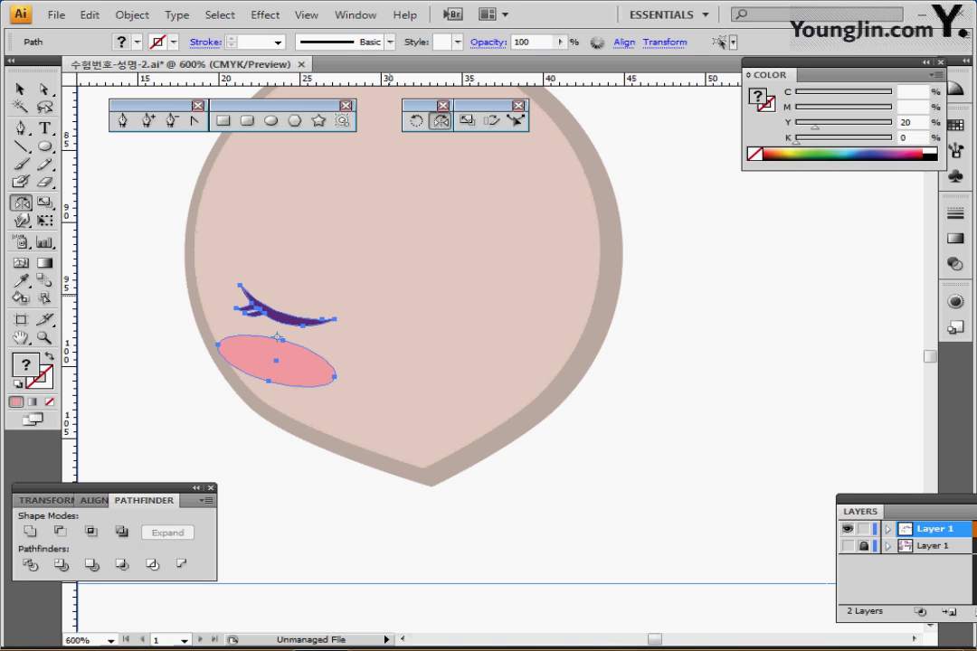
pyautogui.click(388, 301)
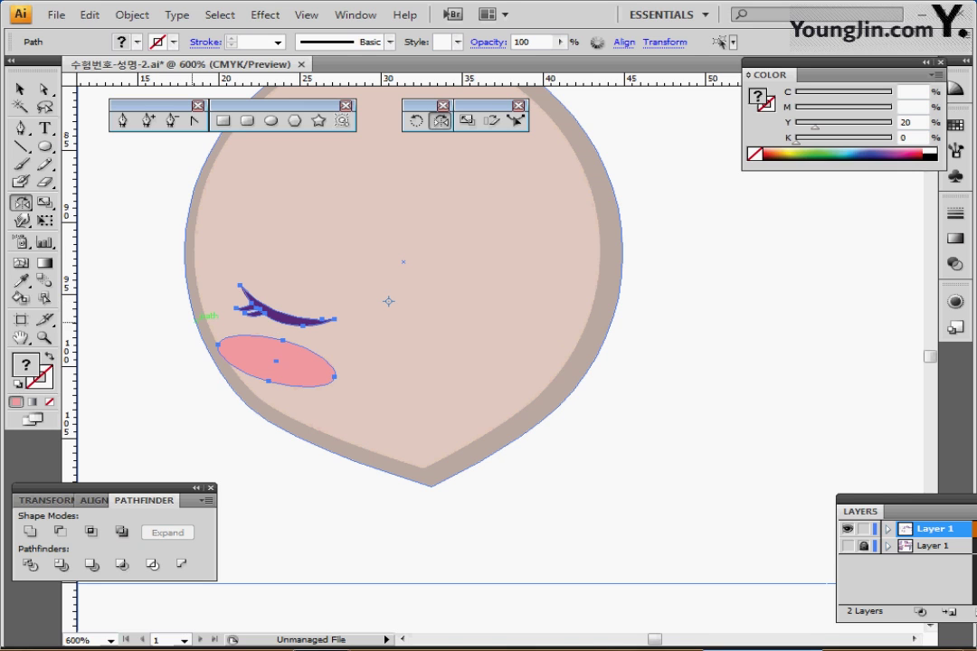
pyautogui.moveTo(206, 330); pyautogui.dragTo(543, 327)
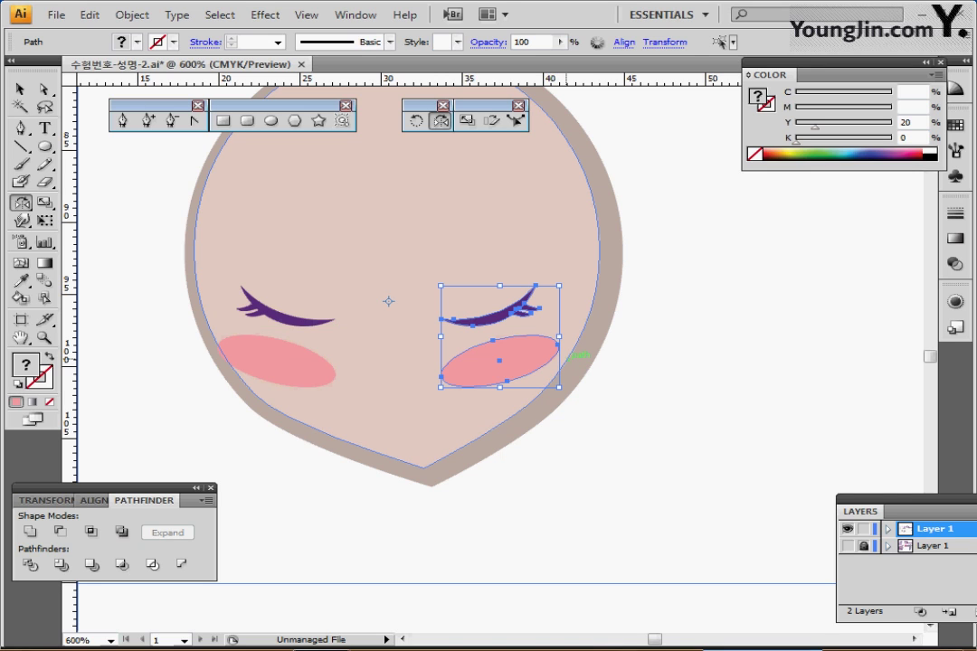
pyautogui.press('Left')
pyautogui.press('Left')
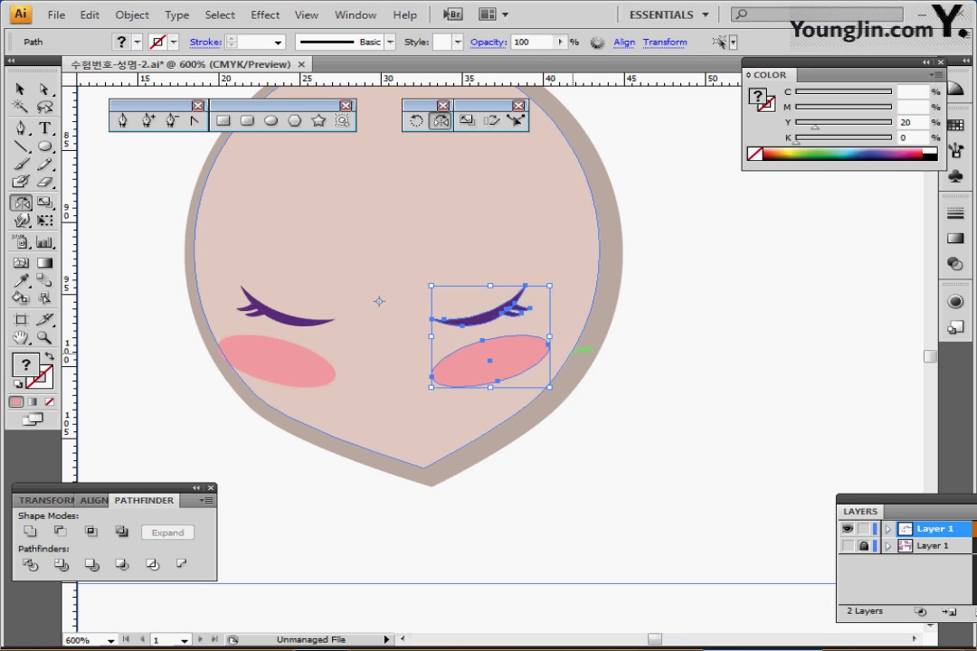
# Step: Rotate the whole face with both eyes and blushes slightly clockwise and deselect it
pyautogui.hotkey('ctrl', 'shift', 'a')
pyautogui.moveTo(142, 164); pyautogui.dragTo(533, 417)
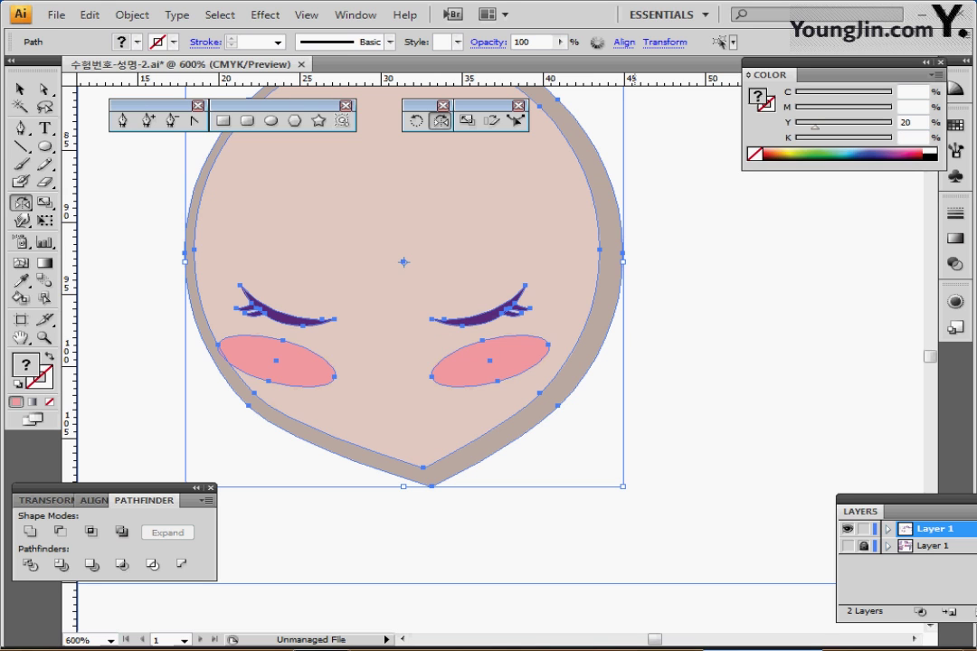
pyautogui.moveTo(622, 485); pyautogui.dragTo(579, 515)
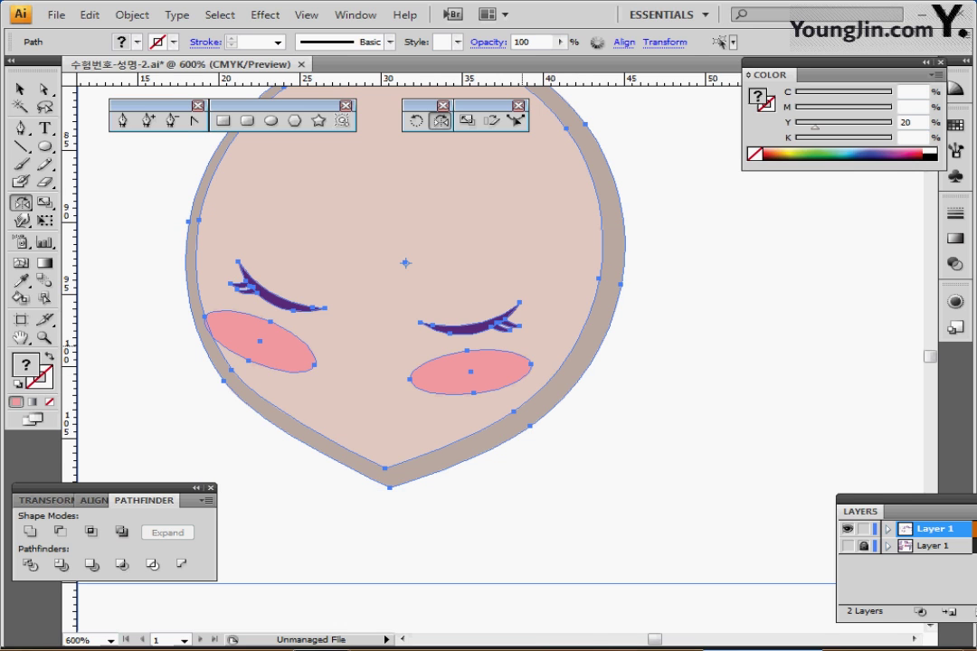
pyautogui.hotkey('ctrl', '-')
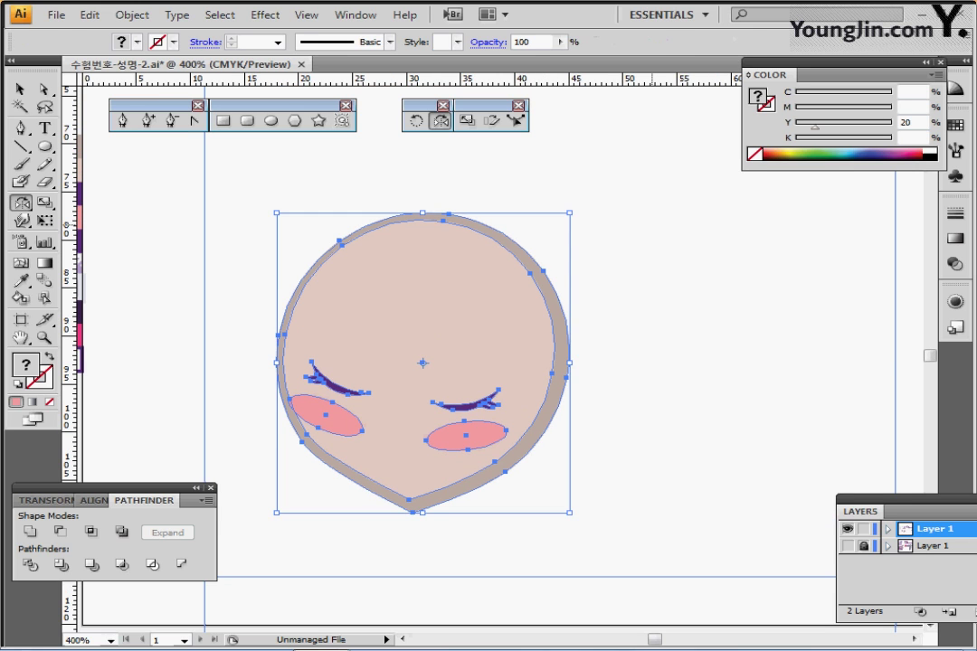
pyautogui.hotkey('ctrl', 'shift', 'a')
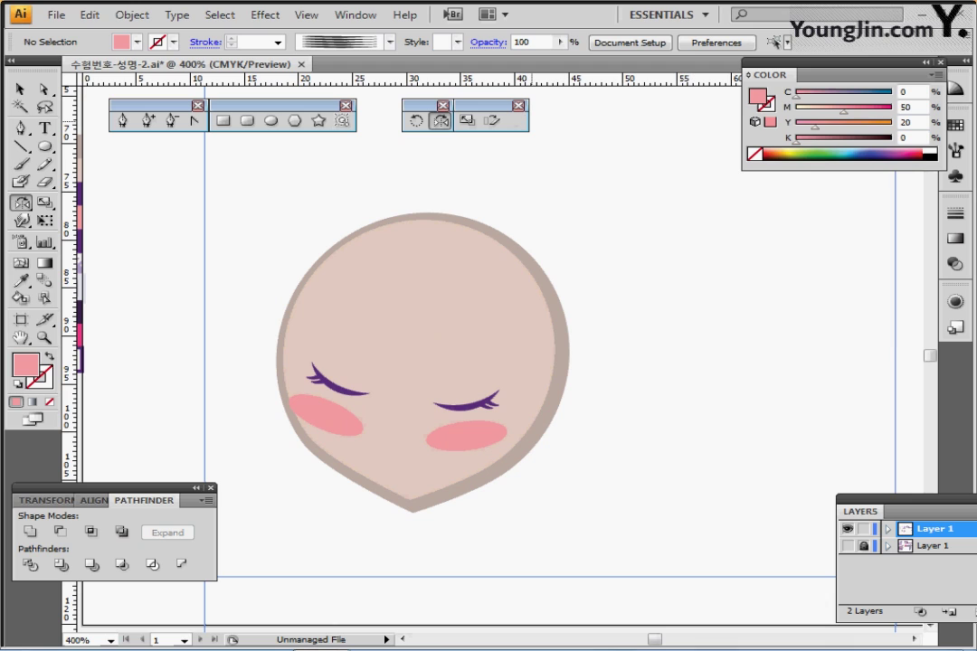
# Step: Show the locked reference layer as outlines and reposition the face and the right eye's small lashes to match it
pyautogui.press('p')
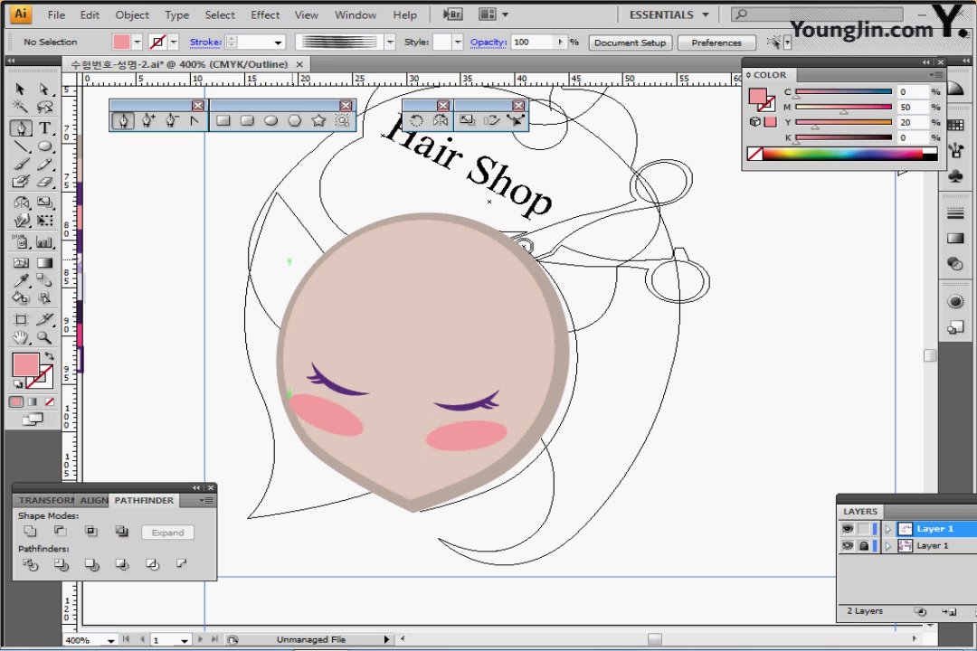
pyautogui.moveTo(505, 414); pyautogui.dragTo(480, 440)
pyautogui.hotkey('ctrl', 'shift', 'a')
pyautogui.hotkey('ctrl', 'a')
pyautogui.hotkey('ctrl', 'shift', 'a')
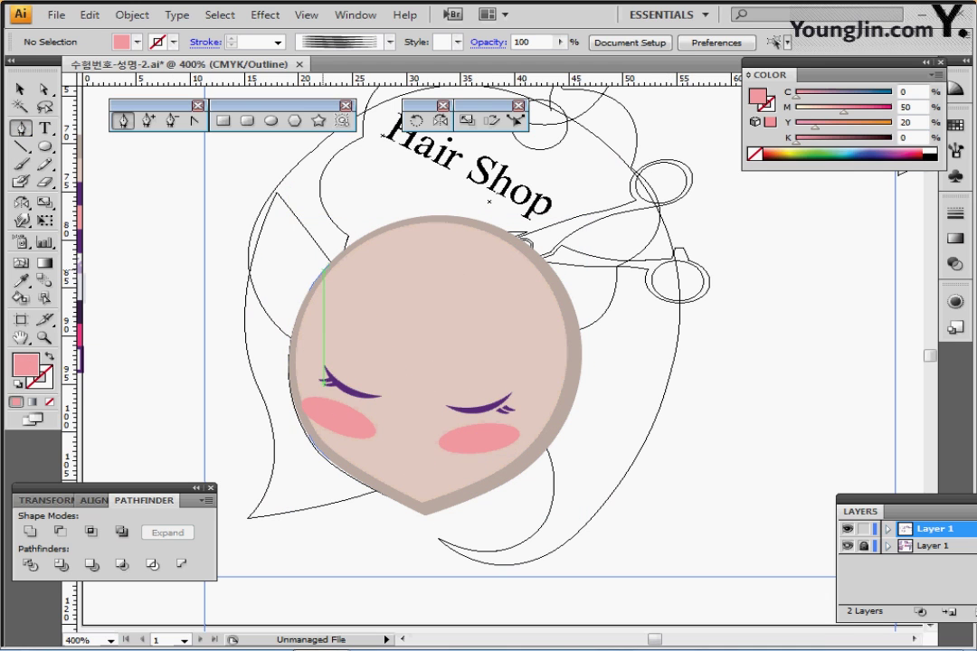
# Step: Trace the left hair lock of the reference outline as a closed Pen path from its upper tip, extending its inner corner across the face
pyautogui.click(276, 191)
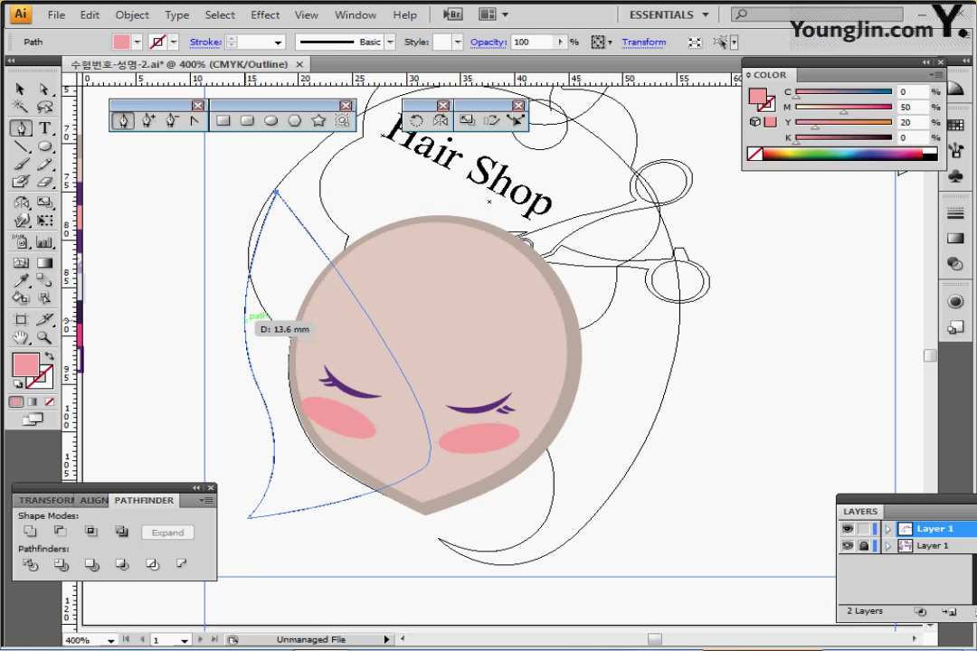
pyautogui.moveTo(244, 318); pyautogui.dragTo(251, 371)
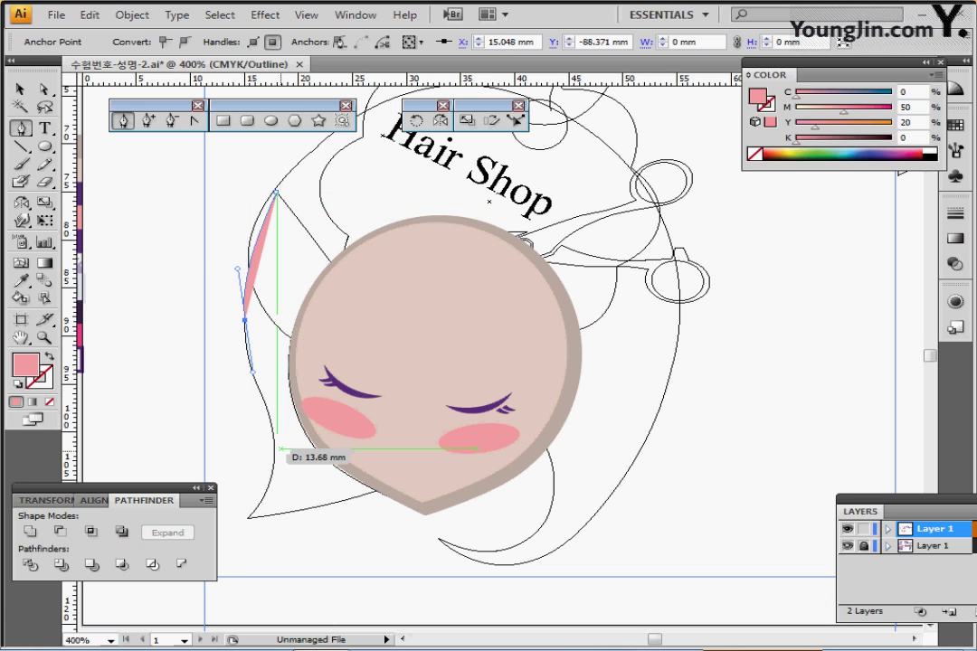
pyautogui.moveTo(274, 453); pyautogui.dragTo(271, 477)
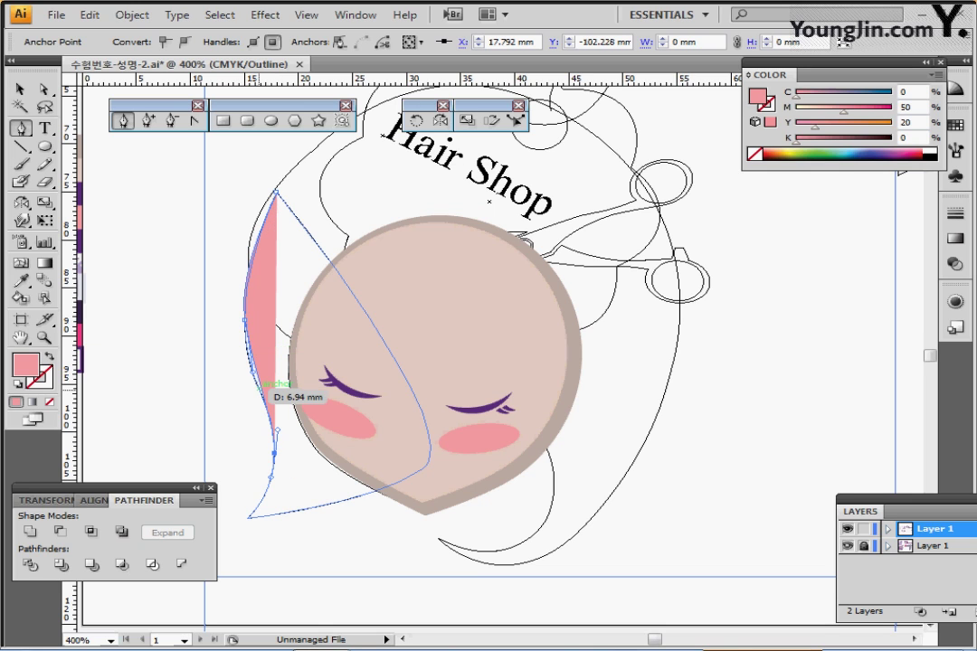
pyautogui.moveTo(262, 386)
pyautogui.mouseDown()
pyautogui.moveTo(254, 370)
pyautogui.moveTo(249, 382)
pyautogui.mouseUp()
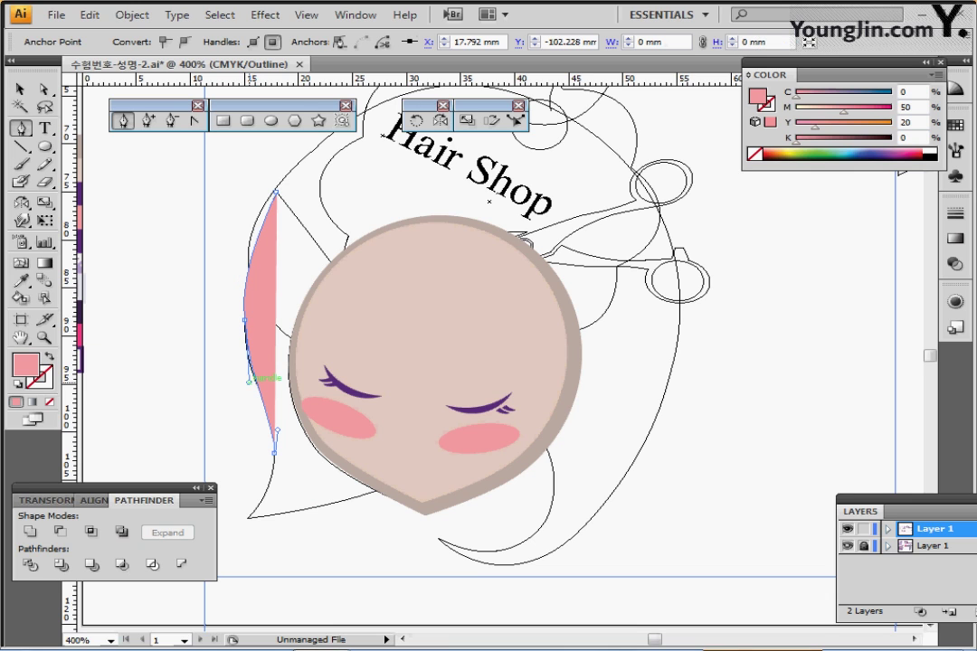
pyautogui.moveTo(276, 454); pyautogui.dragTo(251, 517)
pyautogui.moveTo(276, 455); pyautogui.dragTo(444, 449)
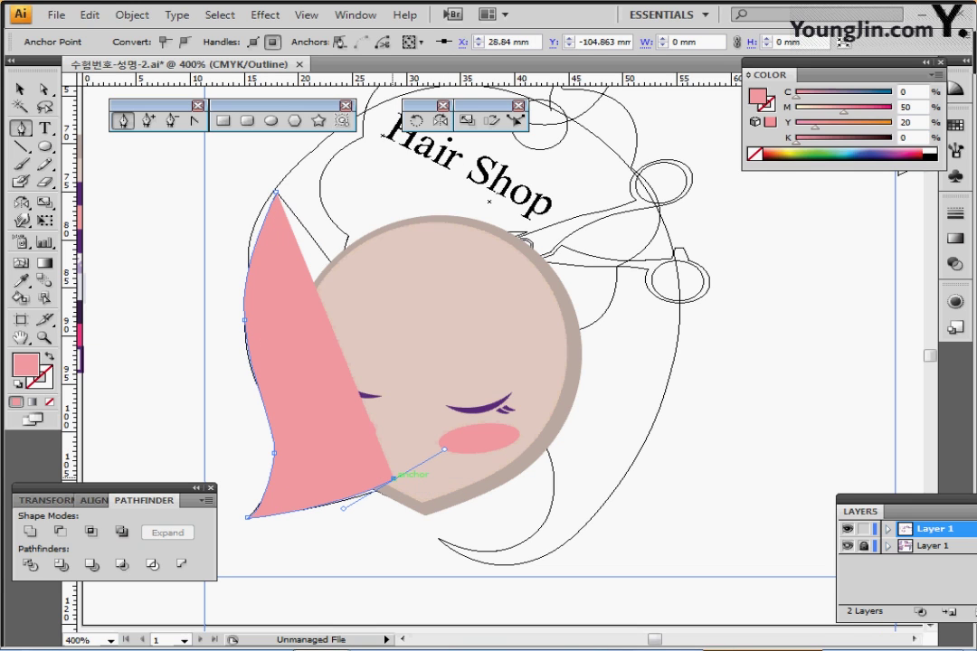
pyautogui.press('ctrl')
pyautogui.hotkey('ctrl', 'z')
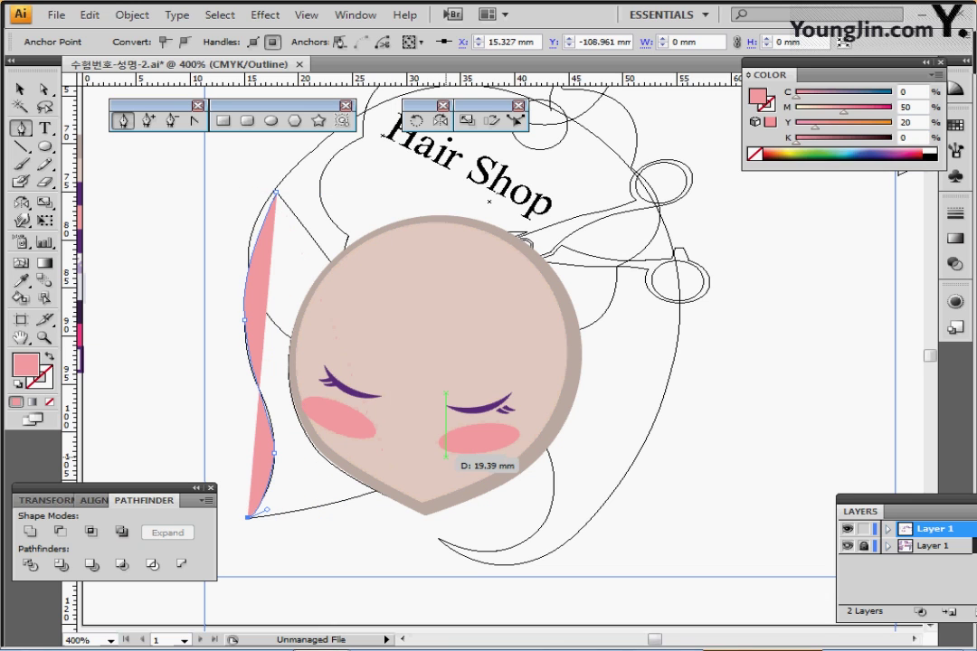
pyautogui.moveTo(448, 459); pyautogui.dragTo(482, 430)
pyautogui.click(449, 459)
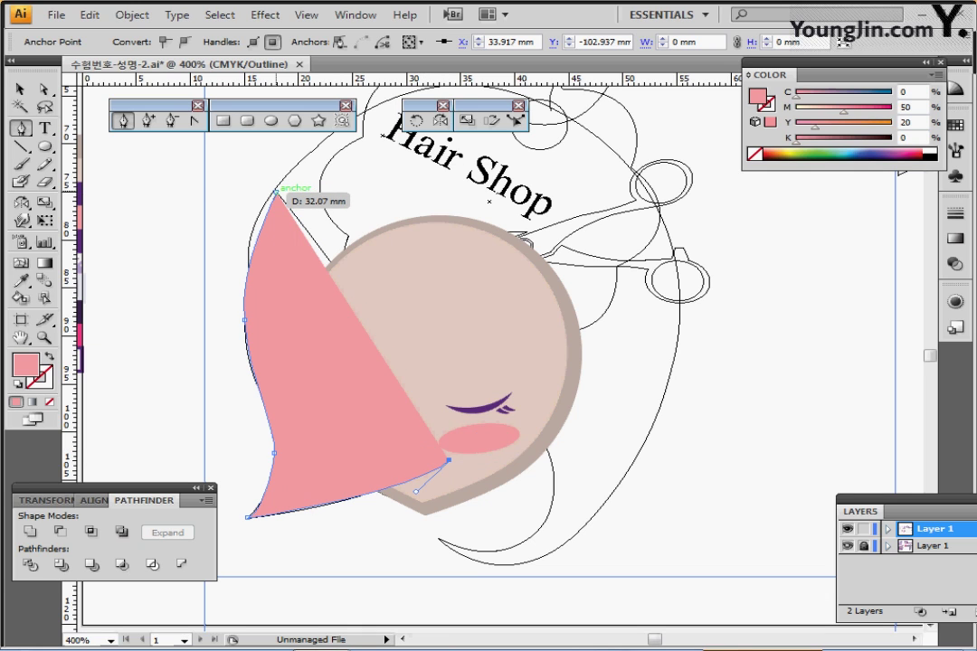
pyautogui.click(276, 193)
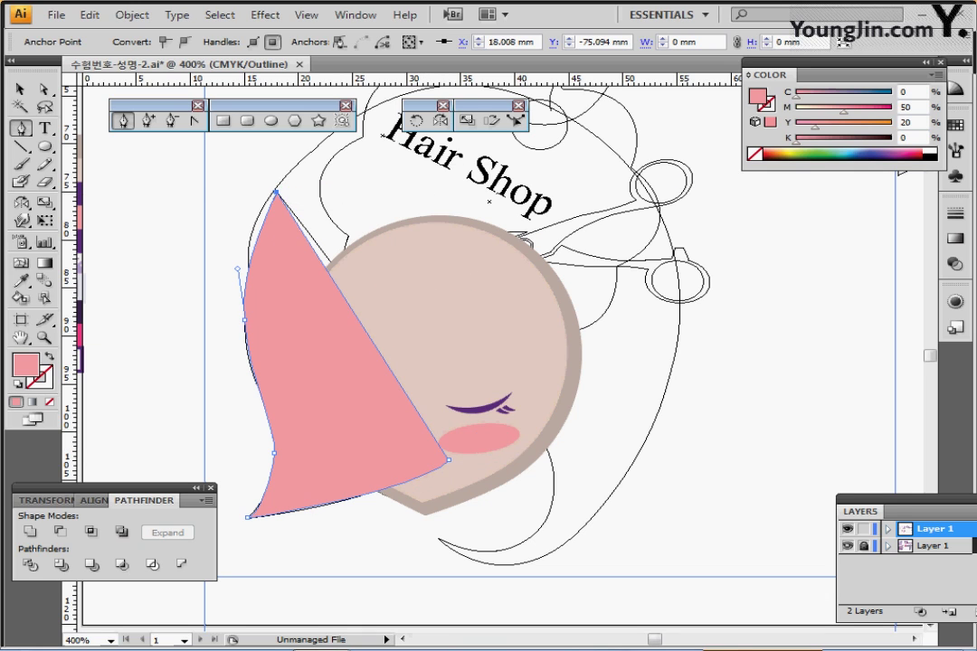
# Step: Hide the reference layer, fill the hair lock with the palette's dark purple (C 80, M 100, Y 20, K 0) and send it behind the face
pyautogui.click(848, 547)
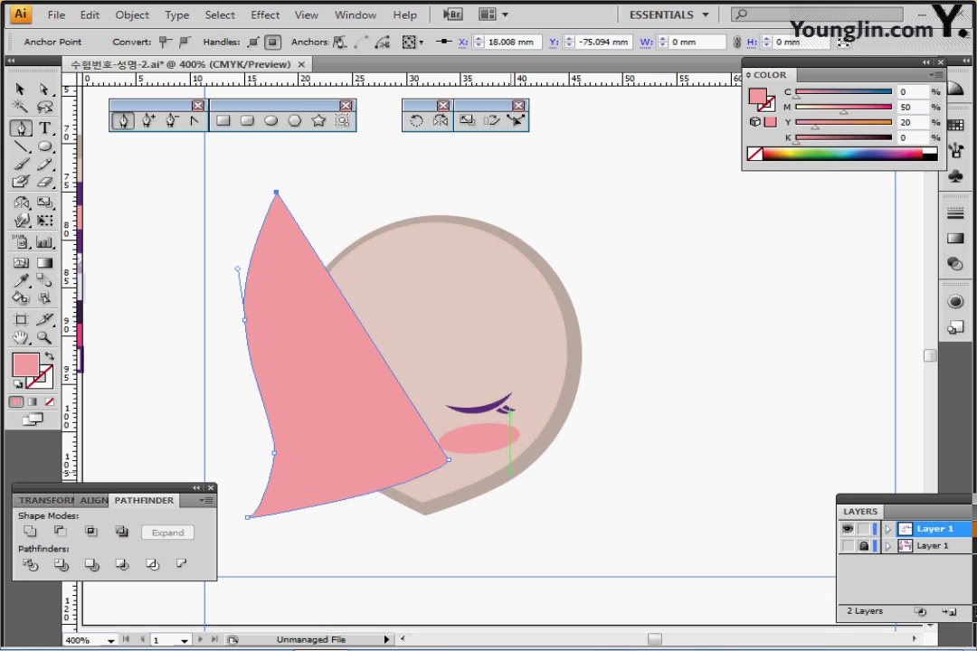
pyautogui.hotkey('ctrl', '-')
pyautogui.moveTo(295, 264); pyautogui.dragTo(236, 309)
pyautogui.press('i')
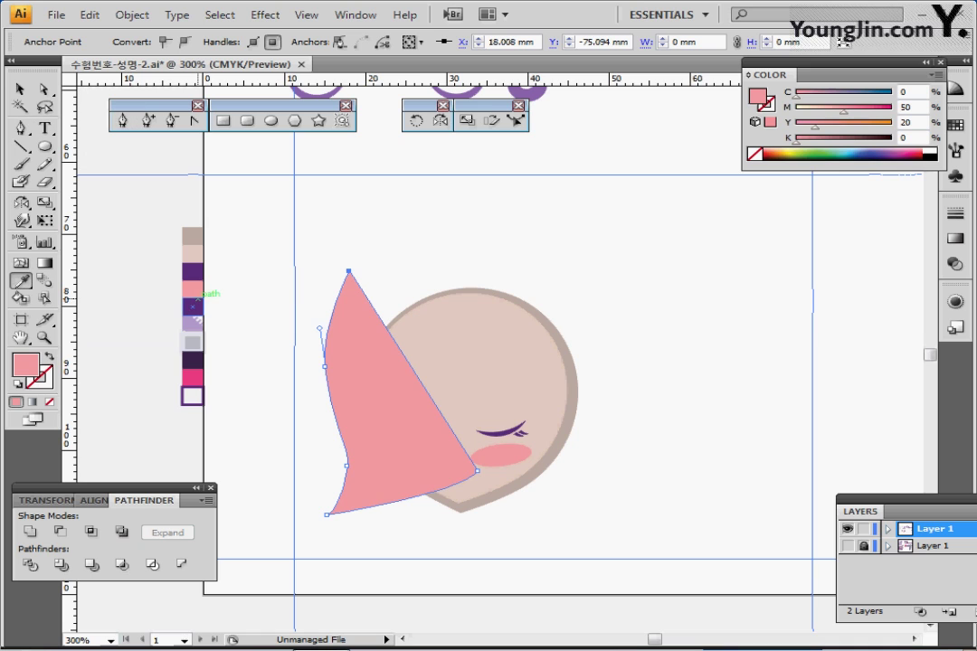
pyautogui.click(190, 271)
pyautogui.hotkey('ctrl', 'shift', '[')
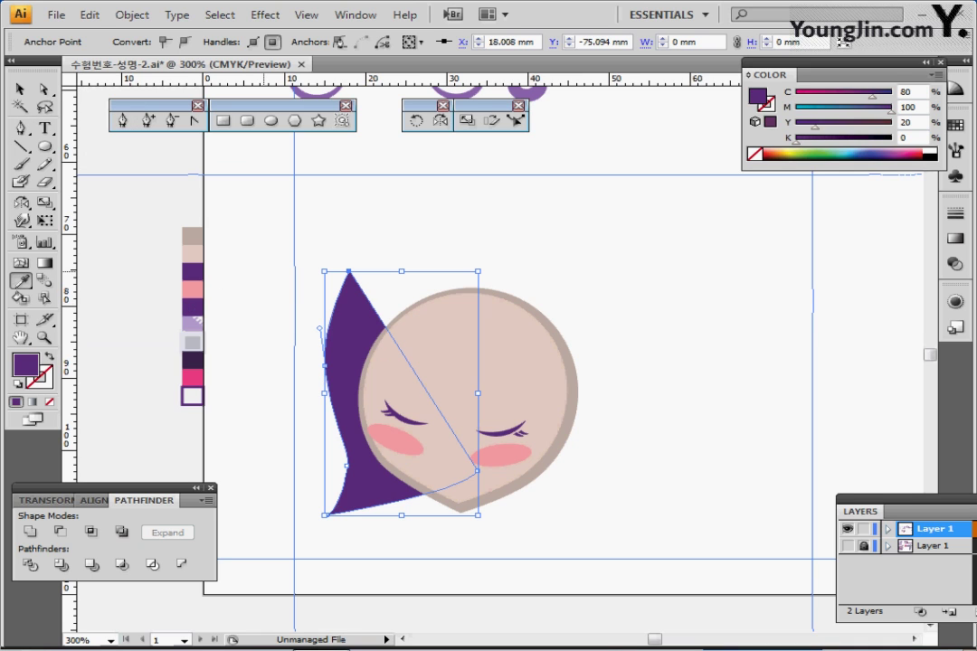
pyautogui.hotkey('ctrl', 'shift', 'a')
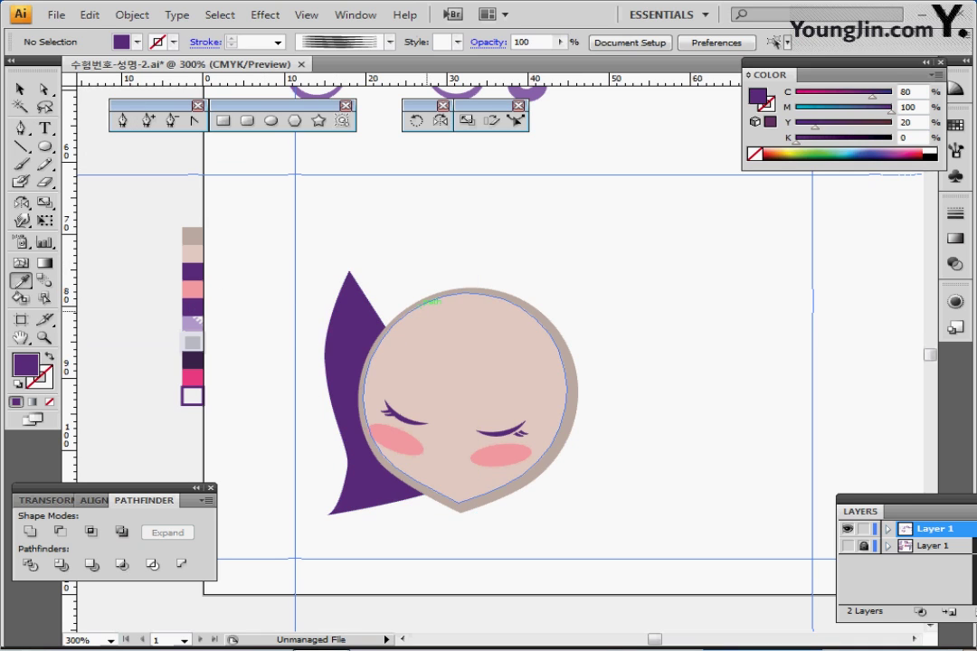
# Step: Show the locked reference layer again and switch it to outline view around the head
pyautogui.moveTo(437, 325); pyautogui.dragTo(339, 307)
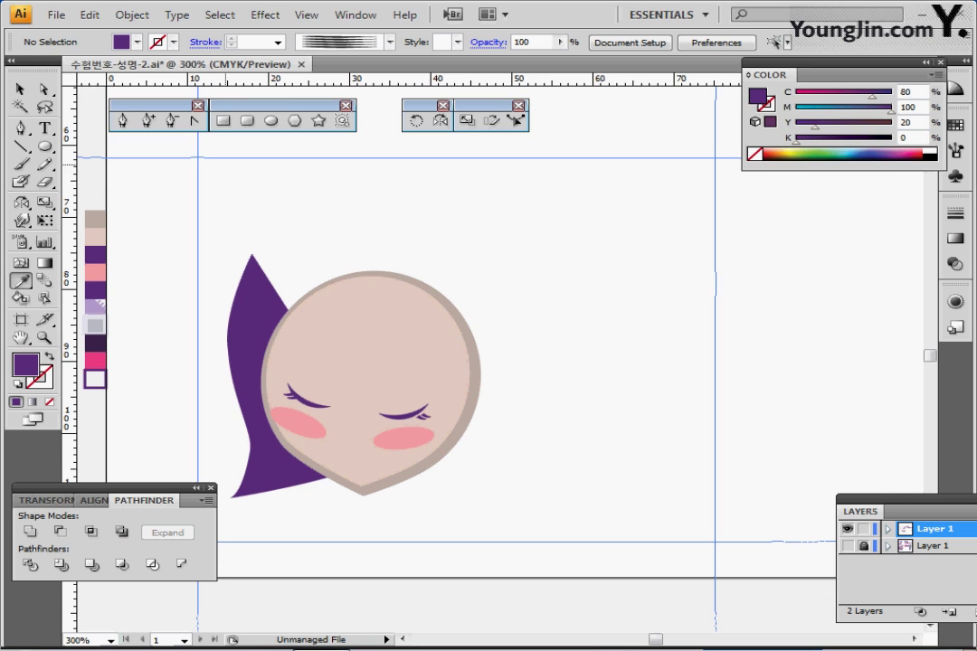
pyautogui.click(132, 14)
pyautogui.press('Escape')
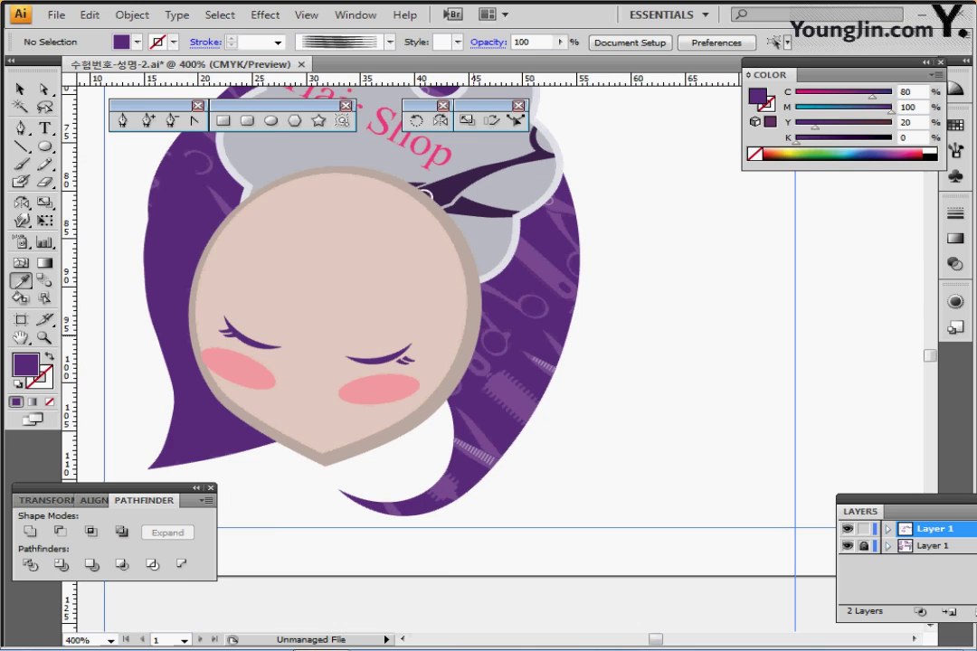
pyautogui.hotkey('ctrl', 'y')
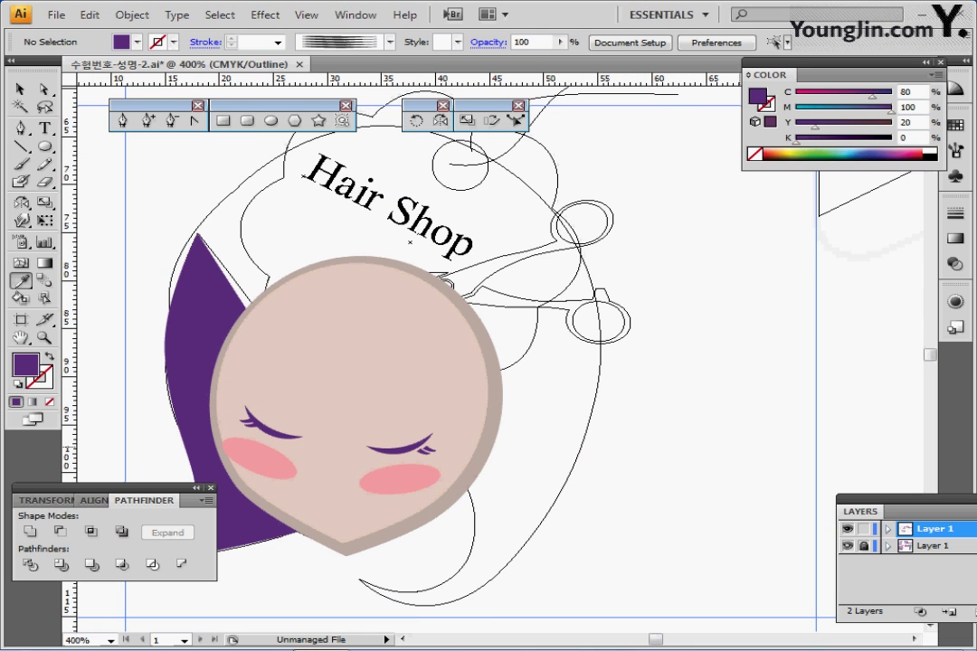
# Step: Trace the reference's outer hair contour with a purple-stroked Pen path, from the left side over the crown and down to the curl's lower tip
pyautogui.press('p')
pyautogui.hotkey('ctrl', '-')
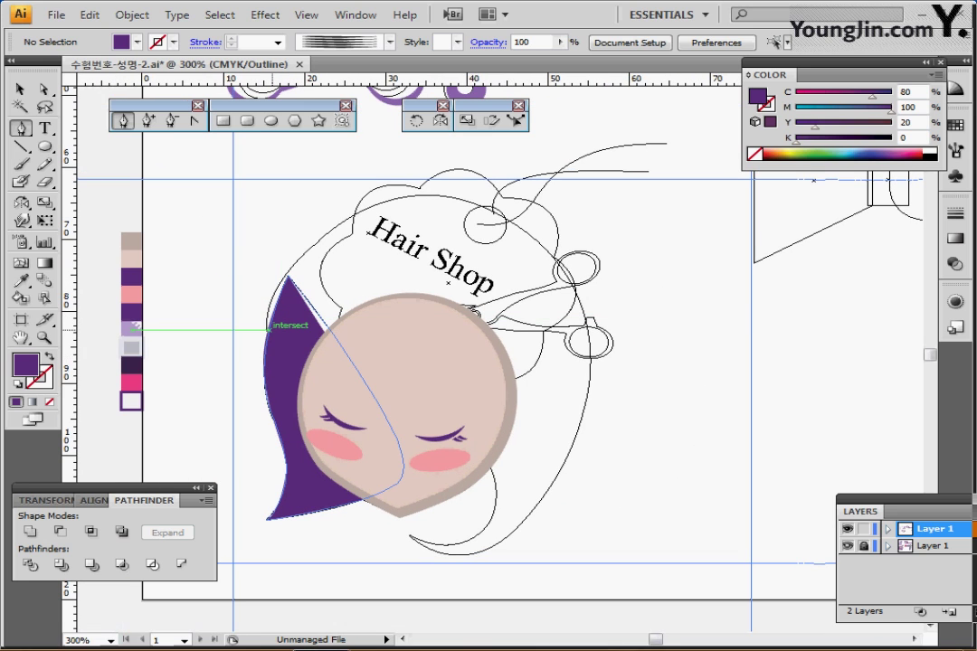
pyautogui.click(268, 330)
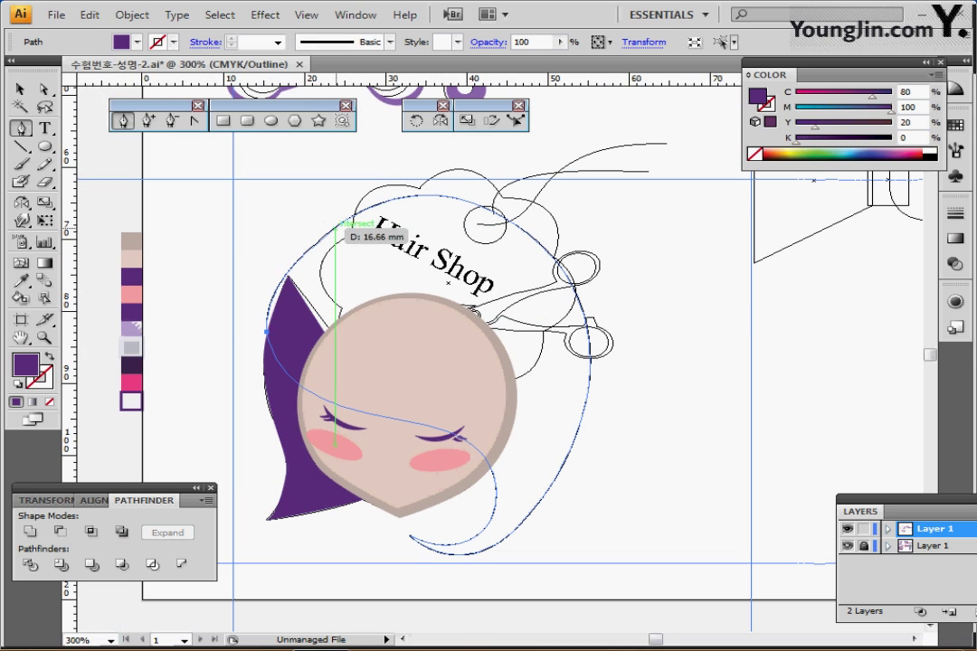
pyautogui.moveTo(326, 233); pyautogui.dragTo(401, 179)
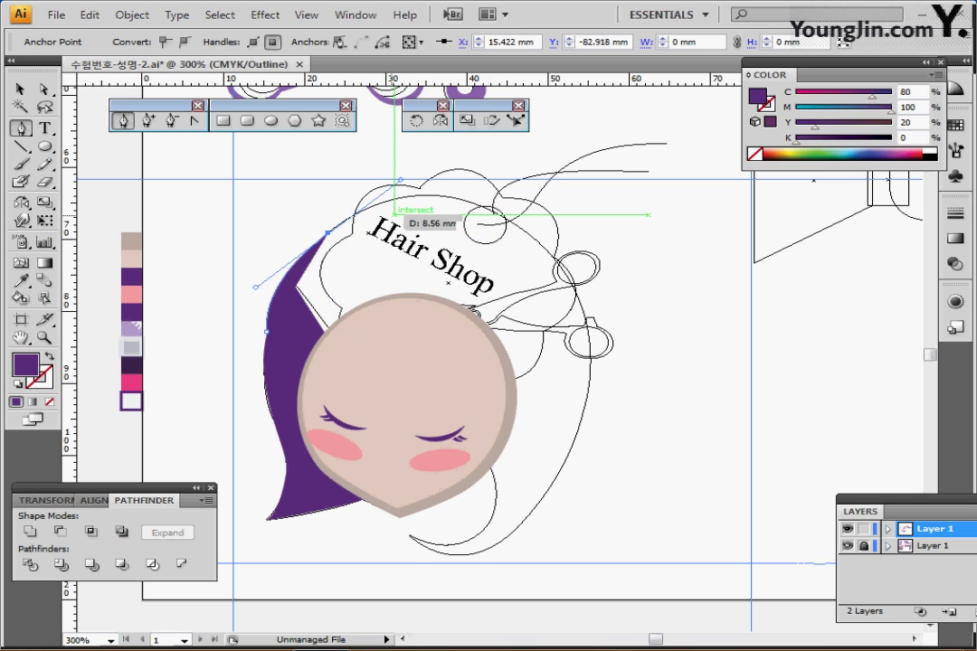
pyautogui.click(326, 234)
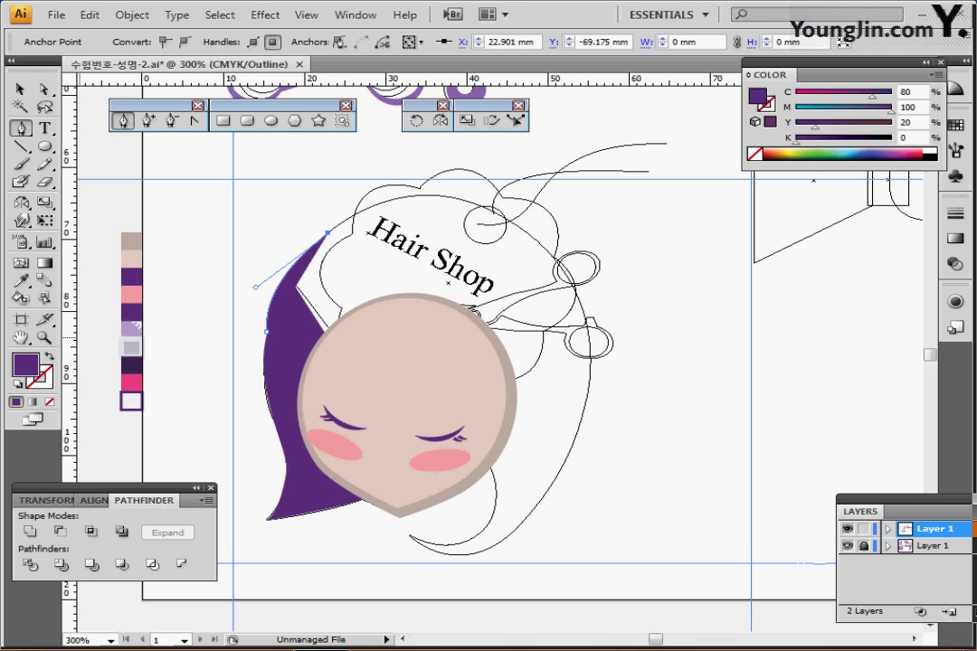
pyautogui.click(50, 356)
pyautogui.moveTo(579, 261); pyautogui.dragTo(660, 398)
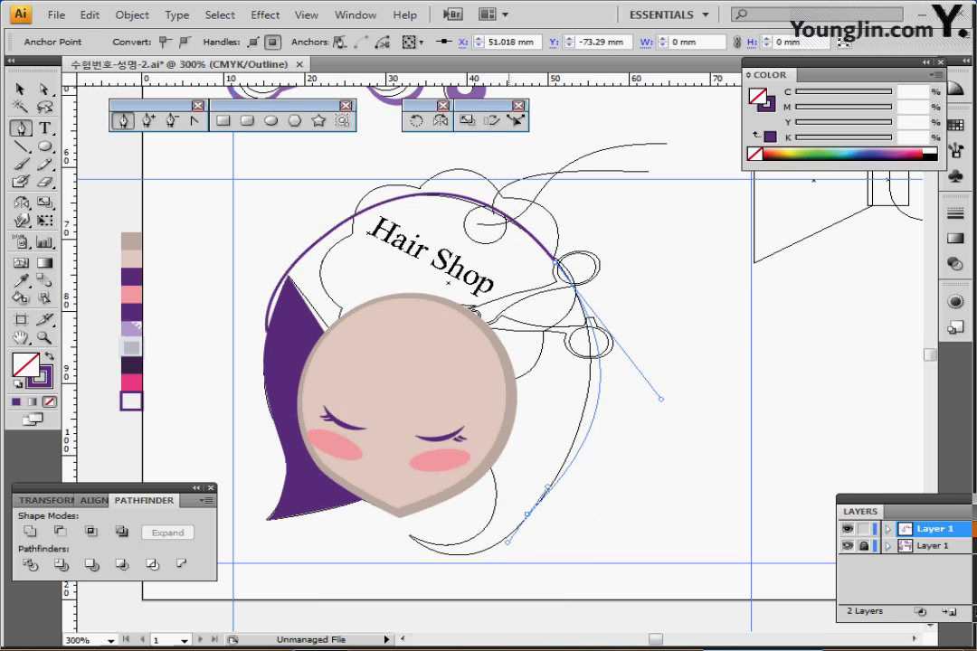
pyautogui.moveTo(527, 513); pyautogui.dragTo(528, 514)
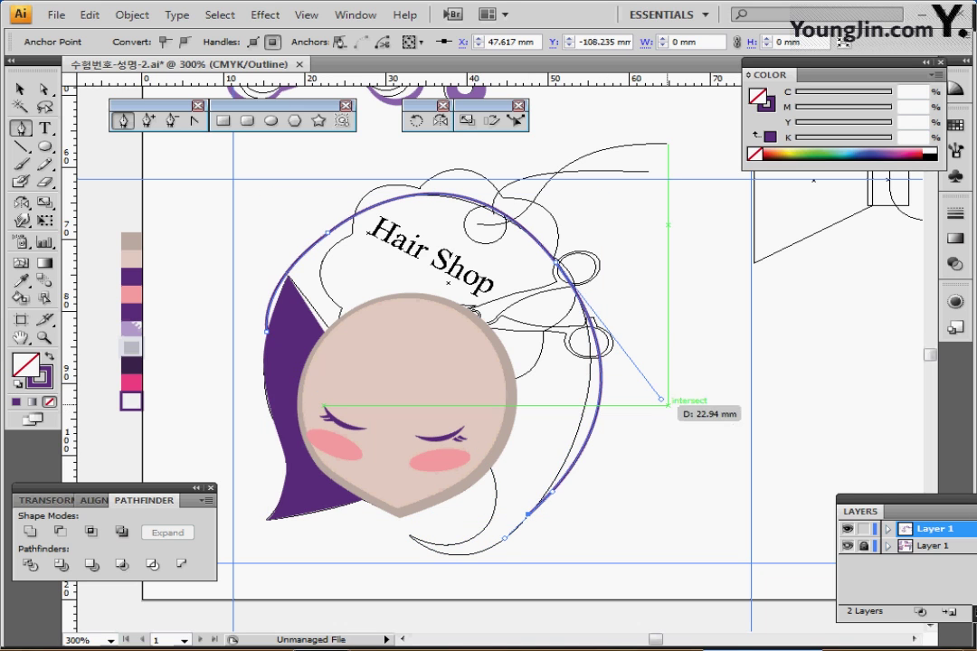
pyautogui.moveTo(661, 399); pyautogui.dragTo(637, 378)
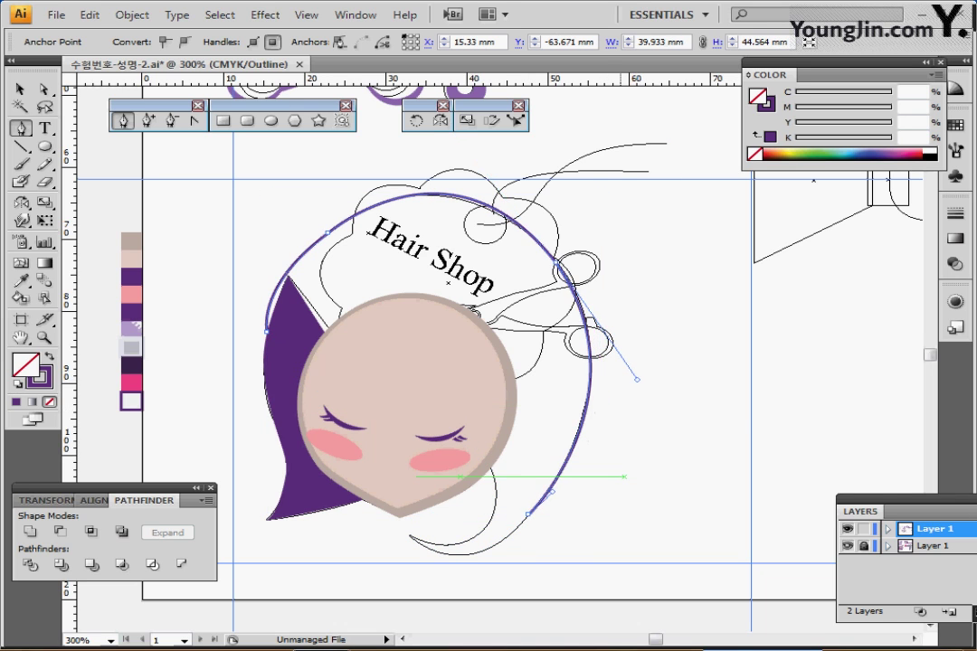
pyautogui.moveTo(463, 568); pyautogui.dragTo(381, 406)
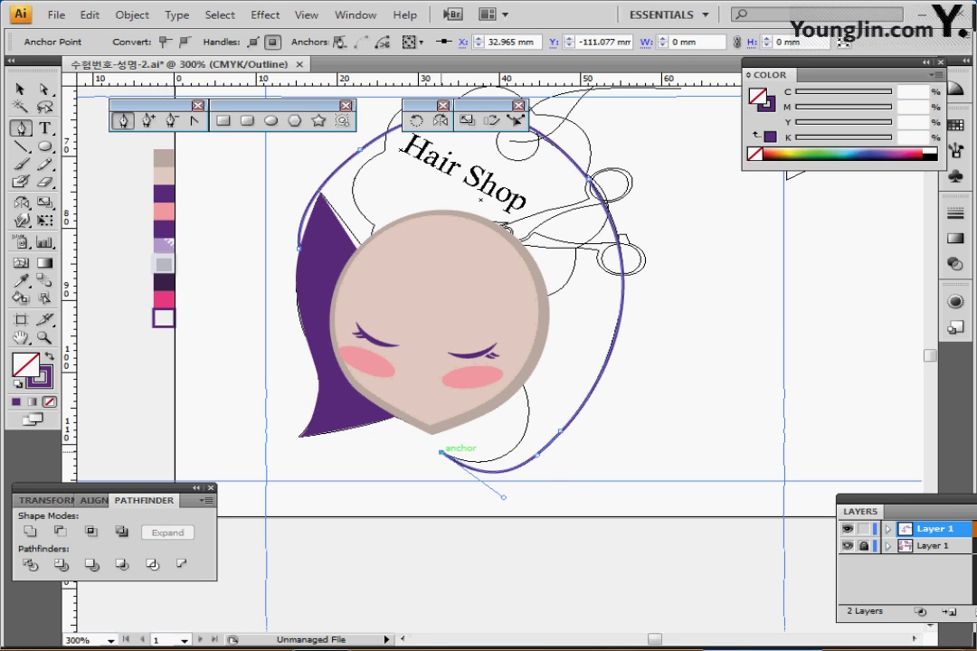
# Step: Continue the hair path up the curl's inner edge and across the forehead, closing it at the starting anchor on the left side
pyautogui.moveTo(440, 452); pyautogui.dragTo(448, 245)
pyautogui.hotkey('ctrl', 'z')
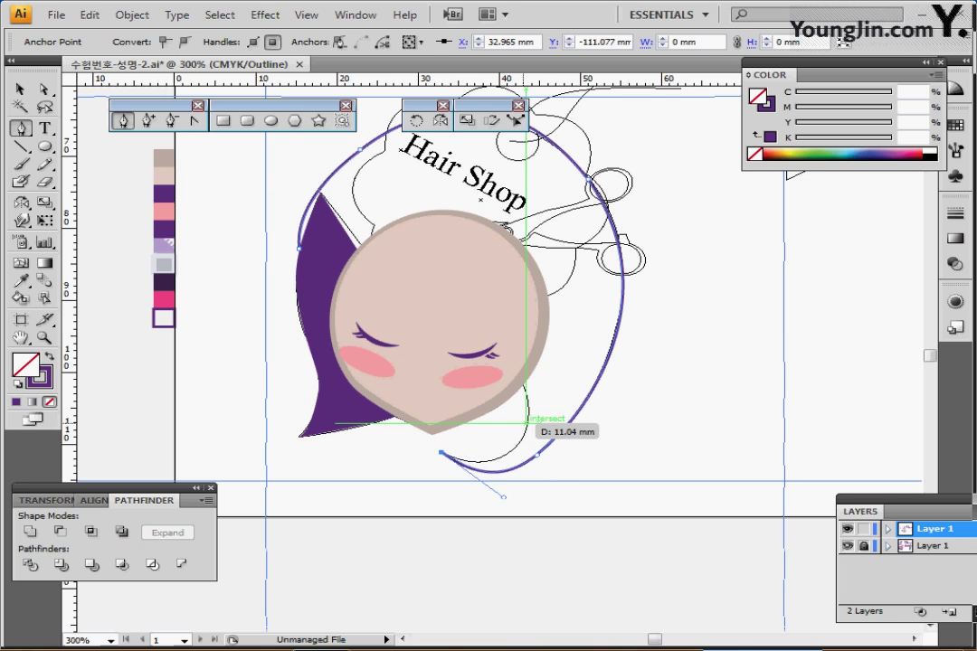
pyautogui.moveTo(527, 422); pyautogui.dragTo(546, 362)
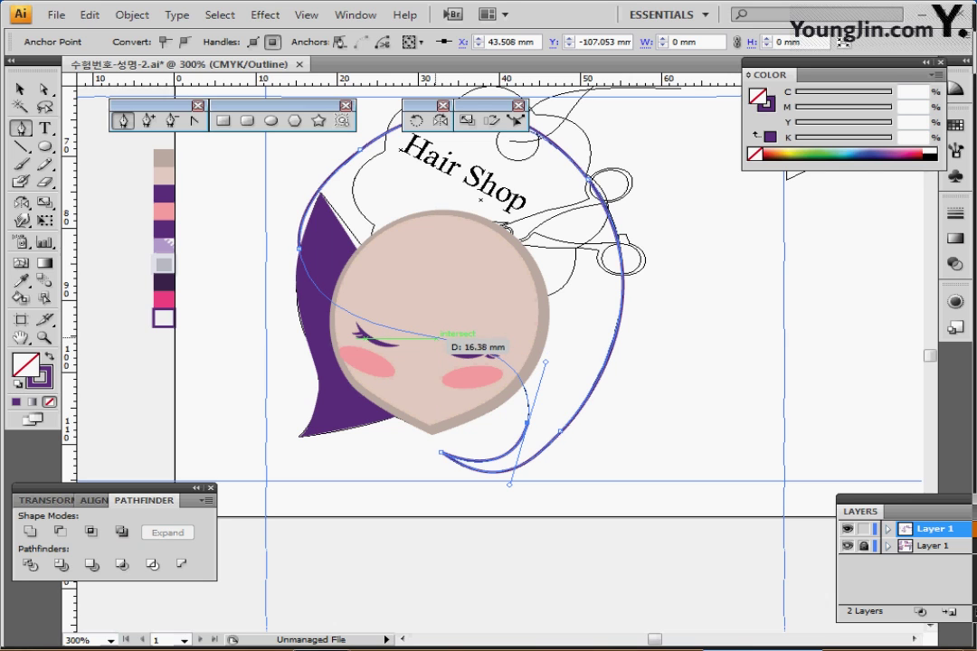
pyautogui.moveTo(436, 338); pyautogui.dragTo(397, 320)
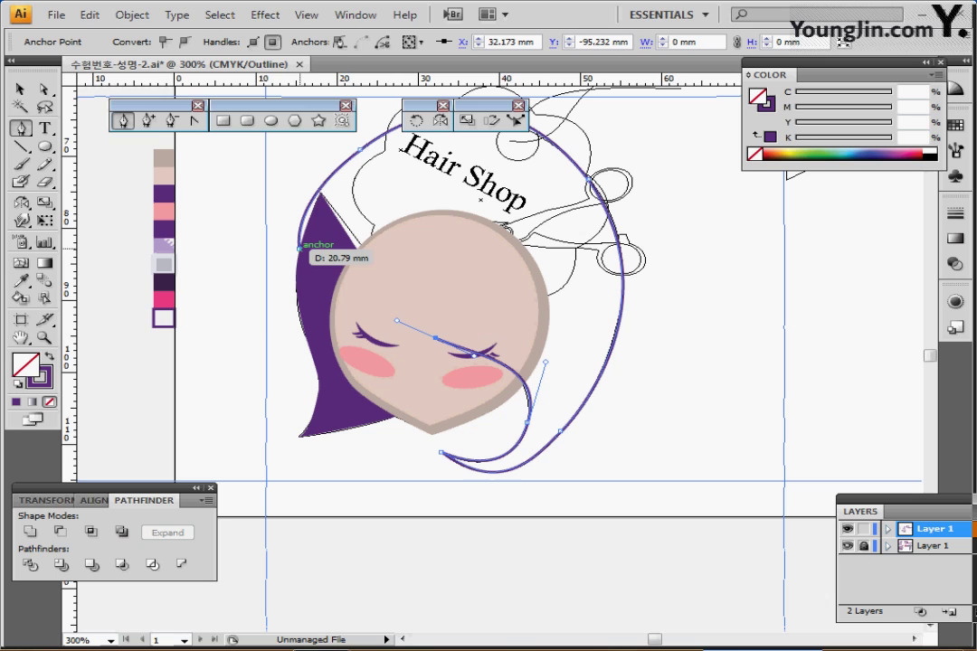
pyautogui.moveTo(300, 249); pyautogui.dragTo(301, 200)
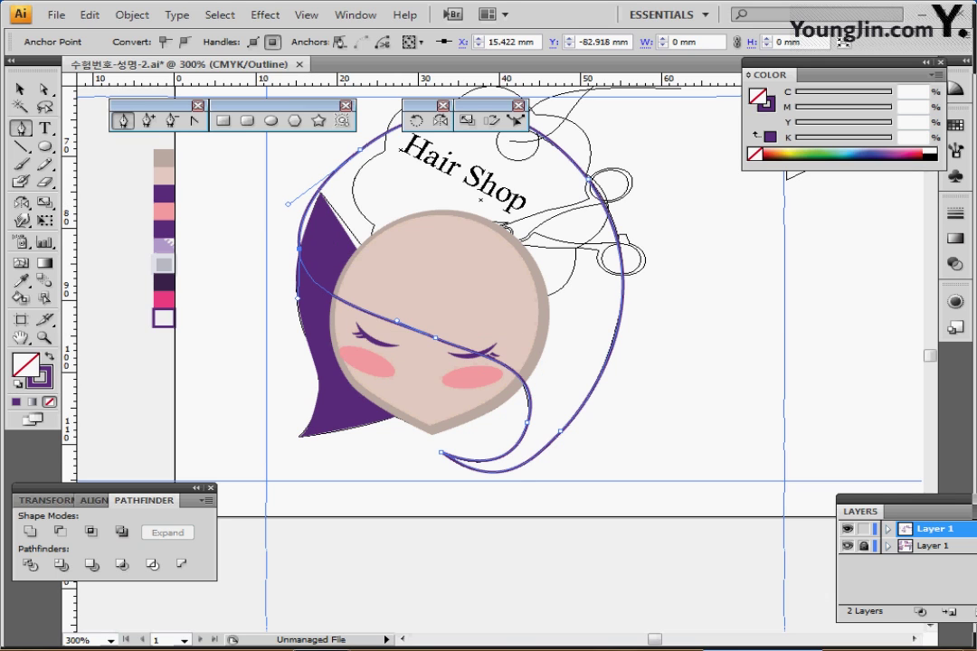
# Step: Swap the closed hair shape's purple stroke to its fill, hide the reference layer and deselect the artwork
pyautogui.hotkey('shift', 'x')
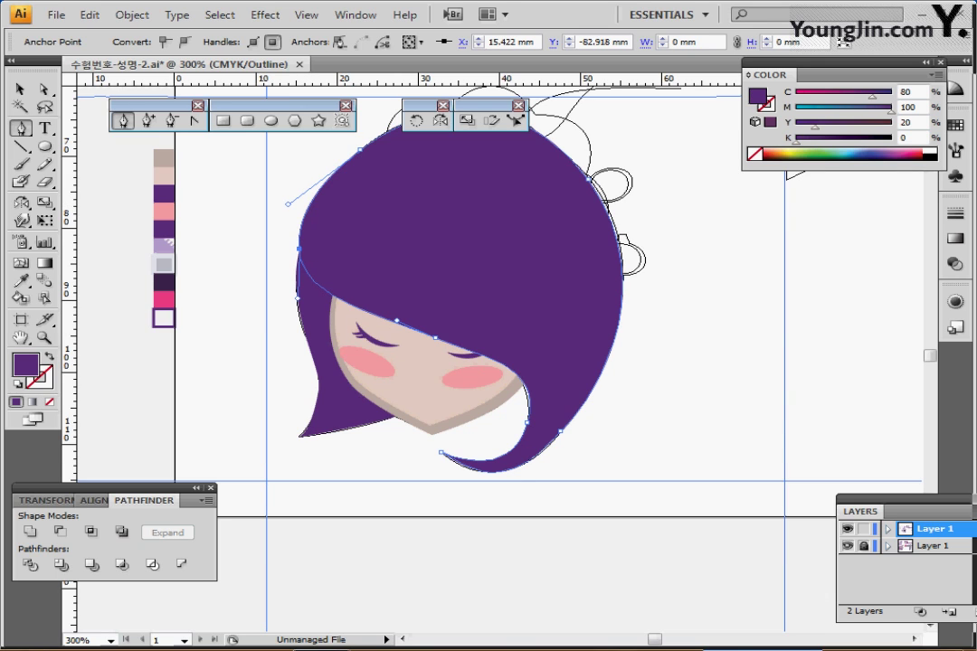
pyautogui.scroll(-1, 330, 194)
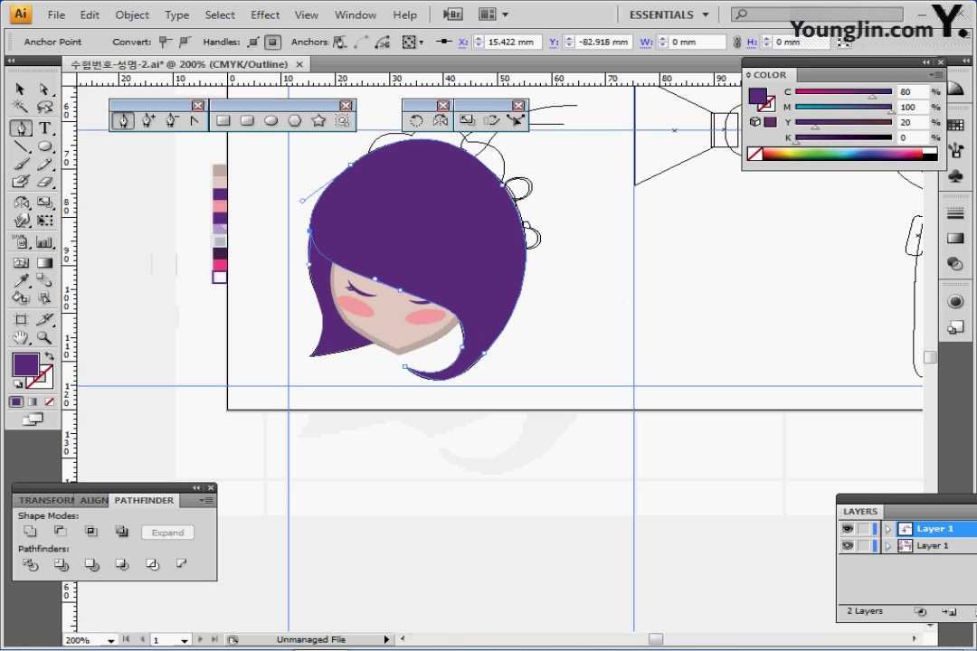
pyautogui.click(847, 546)
pyautogui.moveTo(414, 342); pyautogui.dragTo(388, 393)
pyautogui.hotkey('ctrl', 'shift', 'a')
pyautogui.hotkey('ctrl', '+')
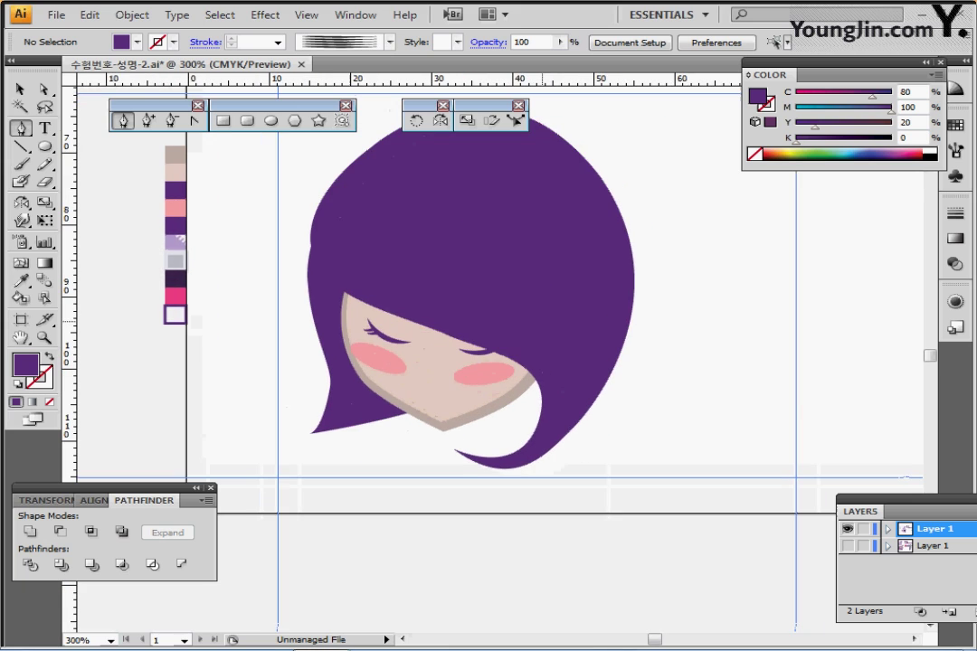
# Step: Select the small lashes of the right eye at the fringe's edge and switch the artwork to outline view
pyautogui.click(21, 90)
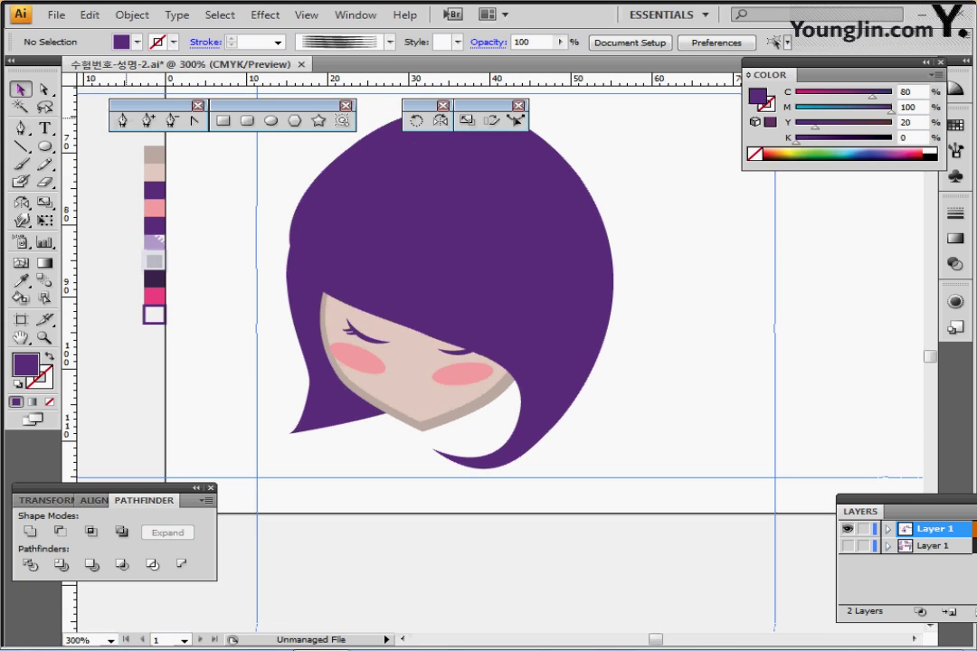
pyautogui.click(561, 306)
pyautogui.moveTo(561, 305)
pyautogui.mouseDown()
pyautogui.moveTo(571, 306)
pyautogui.moveTo(564, 297)
pyautogui.mouseUp()
pyautogui.hotkey('ctrl', '+')
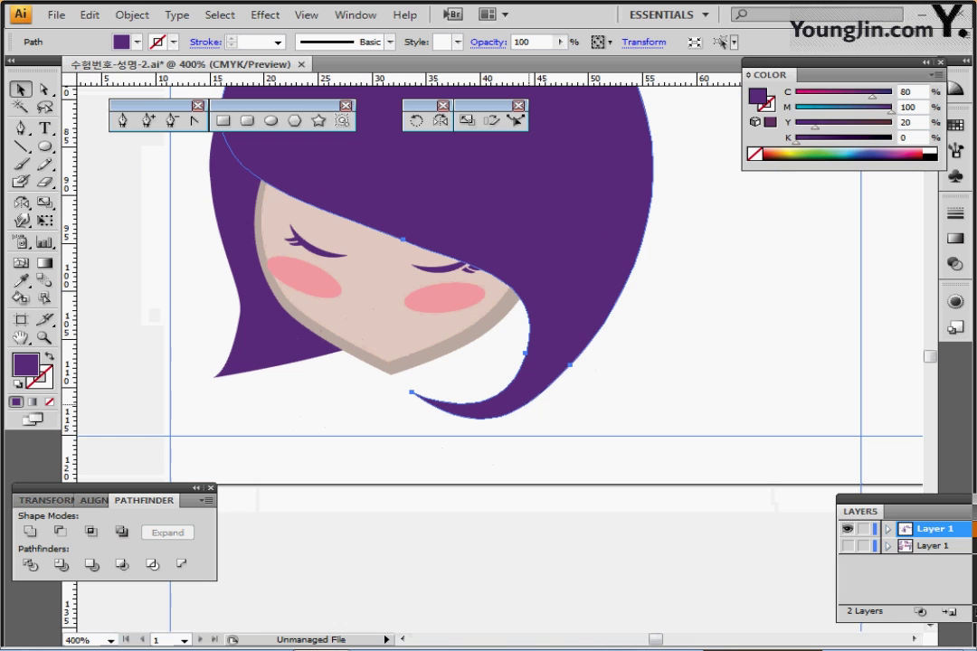
pyautogui.hotkey('ctrl', '+')
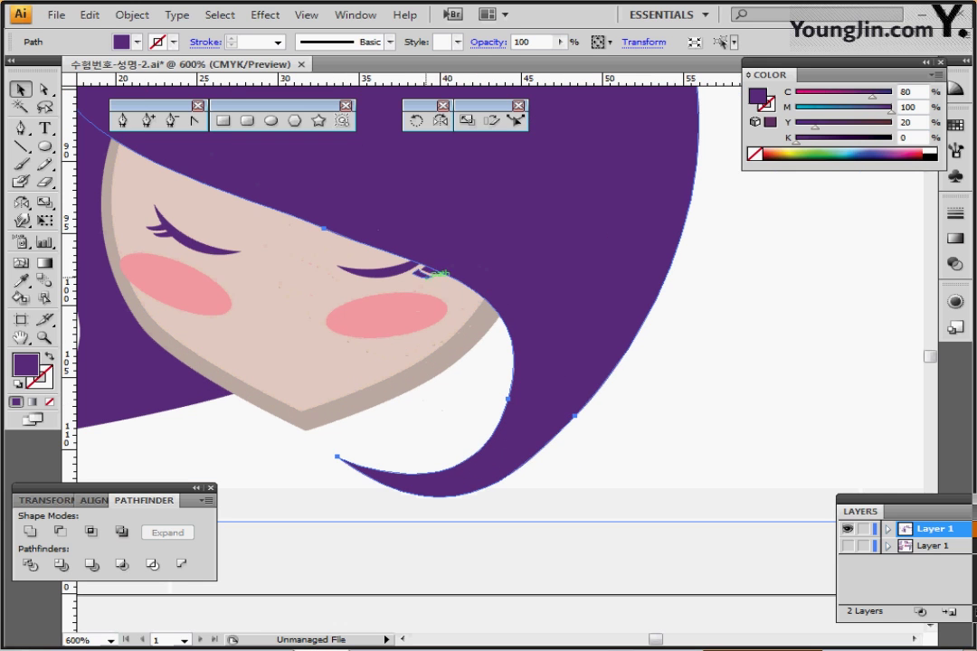
pyautogui.click(422, 273)
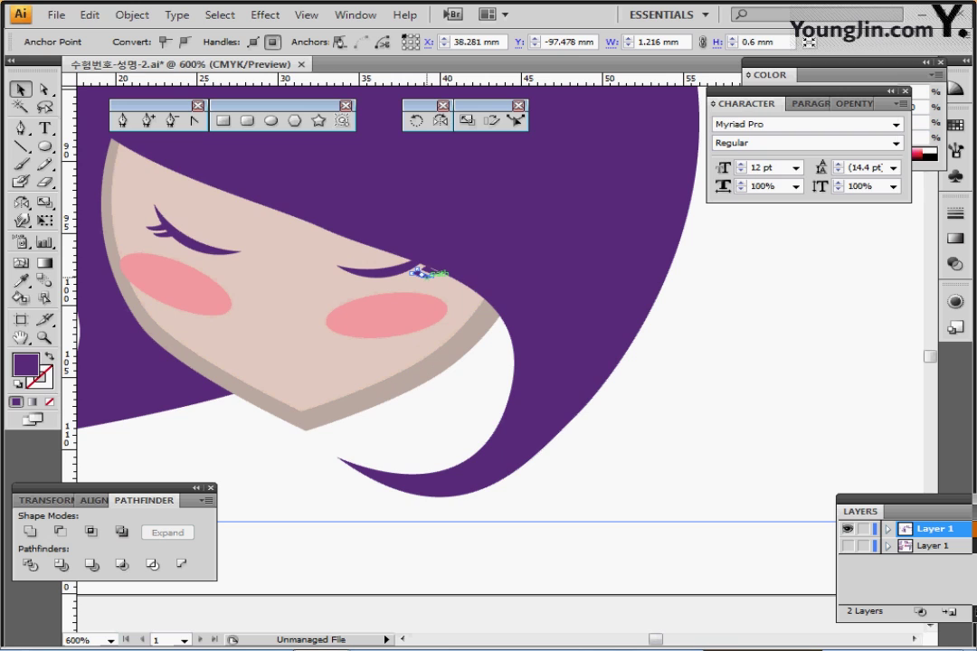
pyautogui.hotkey('ctrl', 't')
pyautogui.hotkey('ctrl', 'y')
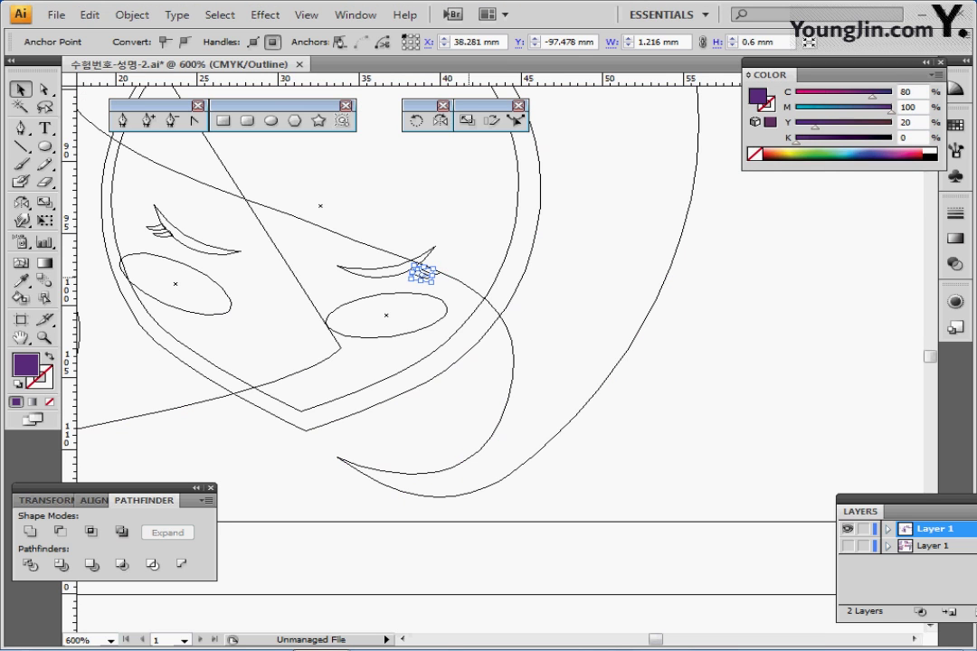
# Step: Move the right eye's two small lashes inward against the eyelid, return the artwork to preview and deselect them
pyautogui.click(469, 279)
pyautogui.moveTo(431, 278); pyautogui.dragTo(434, 275)
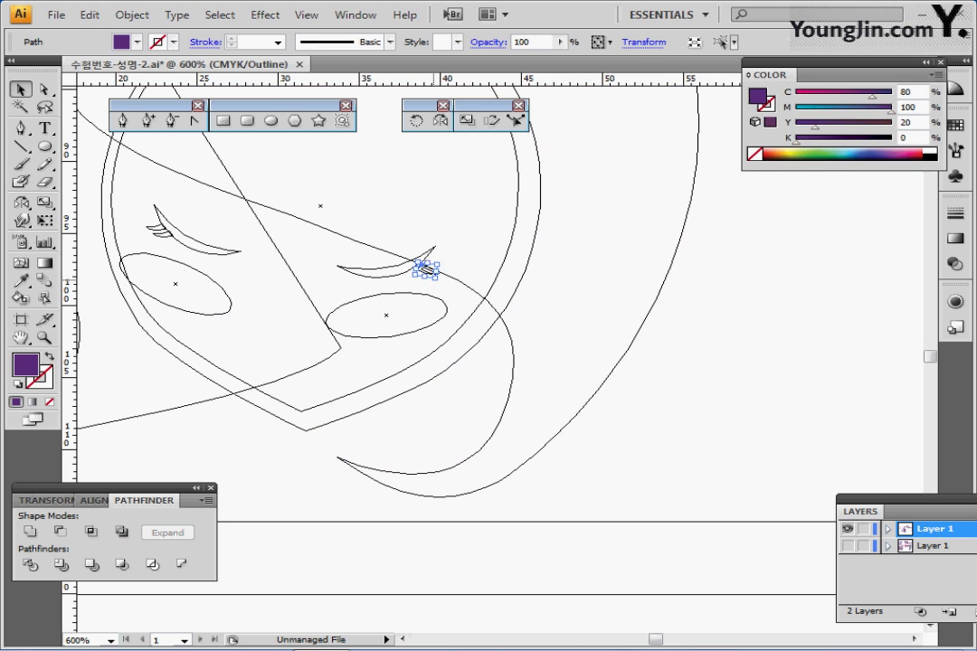
pyautogui.hotkey('ctrl', 'z')
pyautogui.keyDown('ctrl'); pyautogui.click(442, 294); pyautogui.keyUp('ctrl')
pyautogui.keyDown('ctrl'); pyautogui.click(443, 293); pyautogui.keyUp('ctrl')
pyautogui.moveTo(535, 444); pyautogui.dragTo(530, 415)
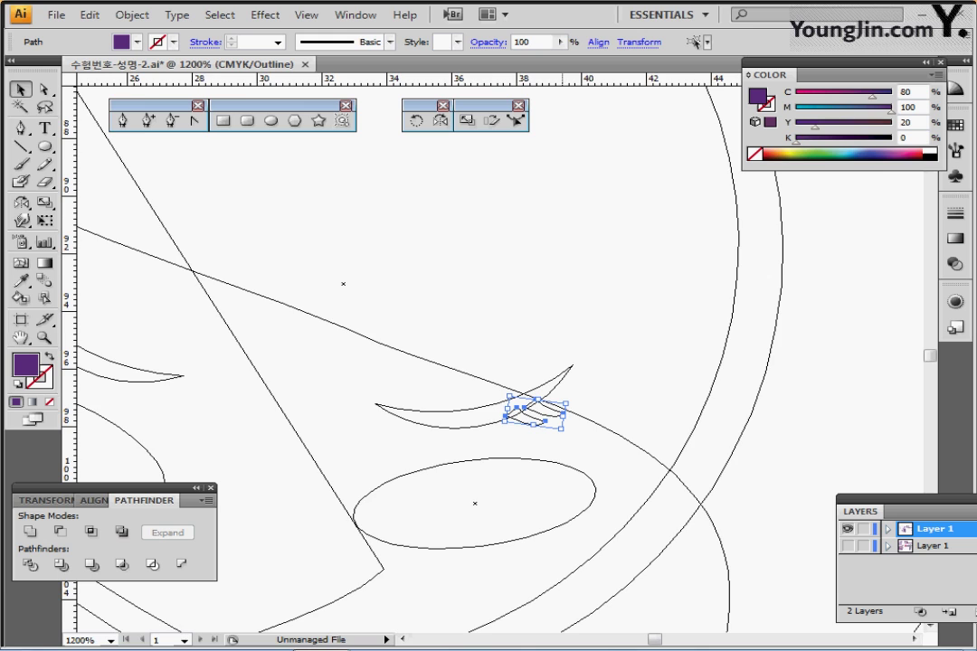
pyautogui.hotkey('ctrl', '-')
pyautogui.hotkey('ctrl', '-')
pyautogui.hotkey('ctrl', 'y')
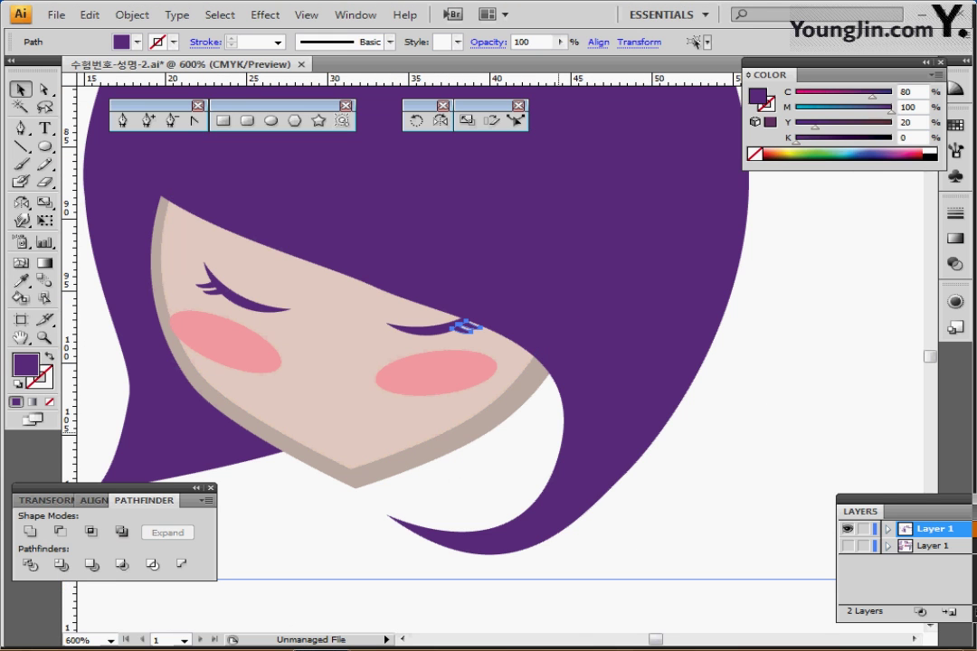
pyautogui.hotkey('ctrl', '-')
pyautogui.hotkey('ctrl', '+')
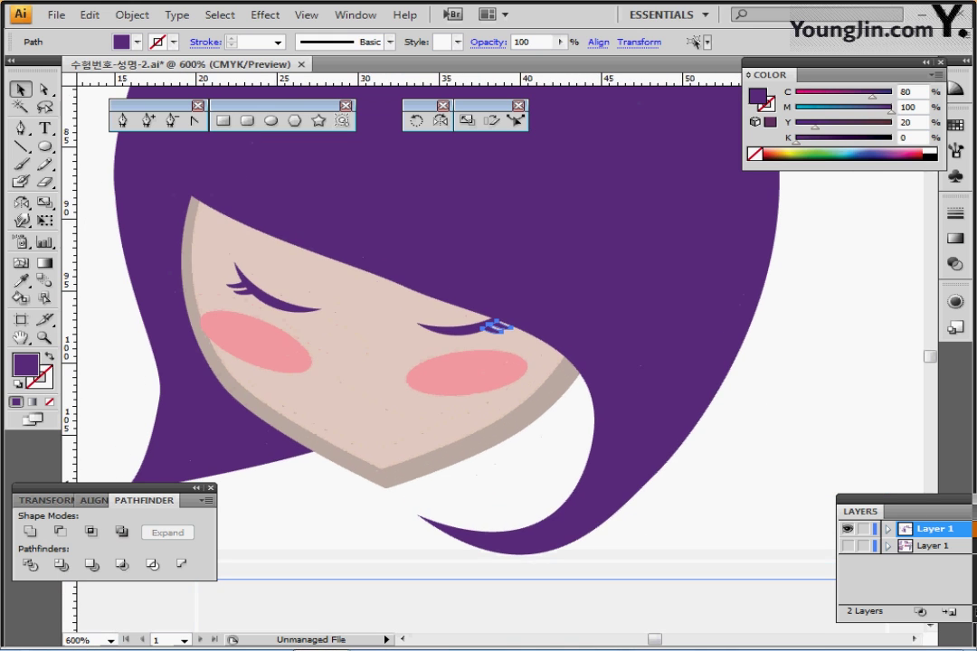
pyautogui.hotkey('ctrl', '-')
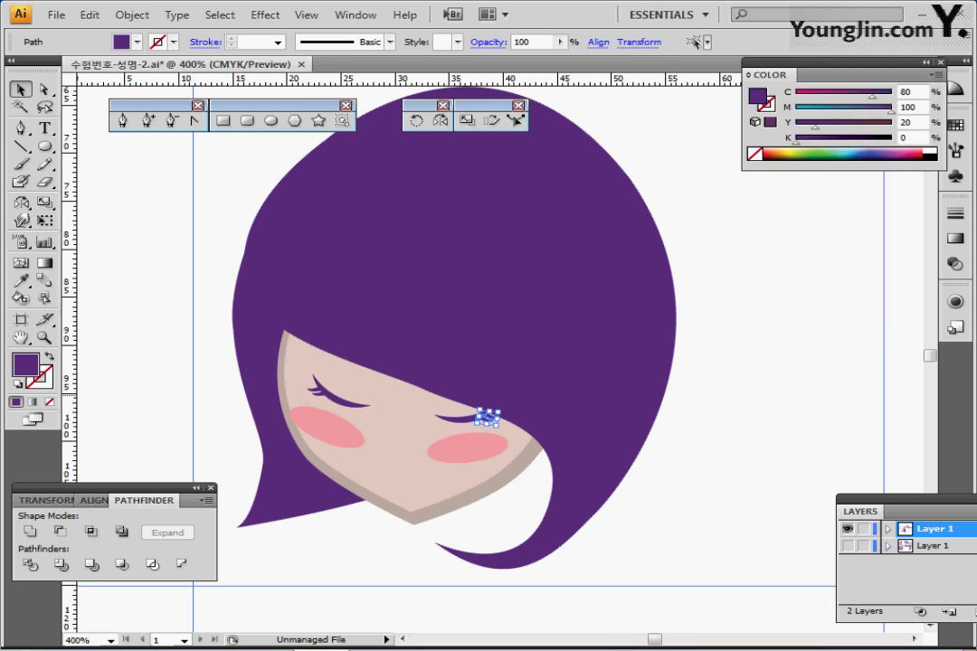
pyautogui.hotkey('ctrl', 'shift', 'a')
# Step: Fill the left hair lock and the main hair shape with the purple scissors-and-comb pattern swatch that has a dark background
pyautogui.moveTo(548, 389); pyautogui.dragTo(560, 389)
pyautogui.click(289, 467)
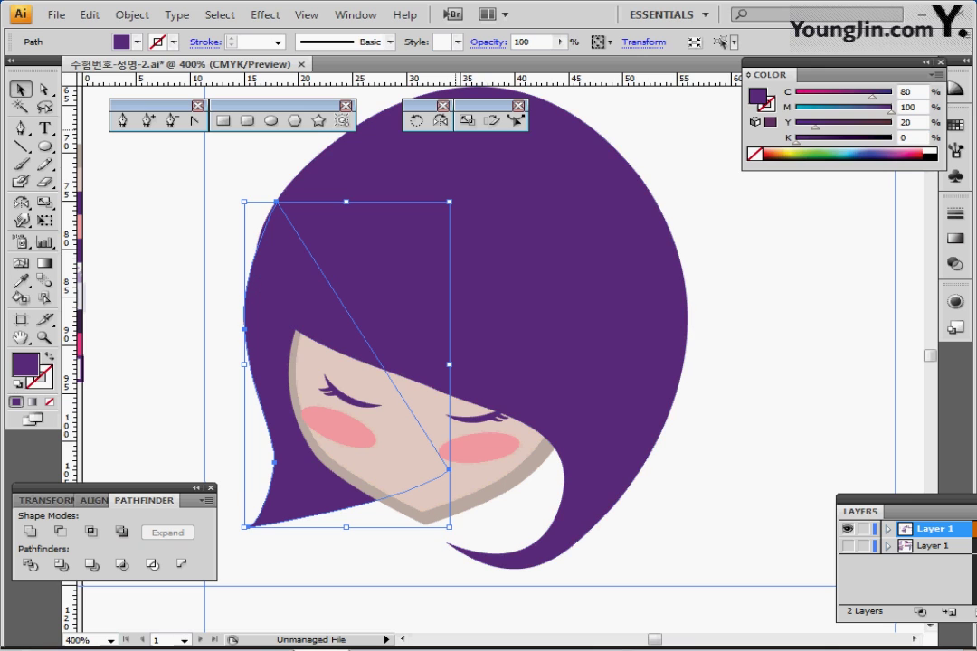
pyautogui.click(955, 125)
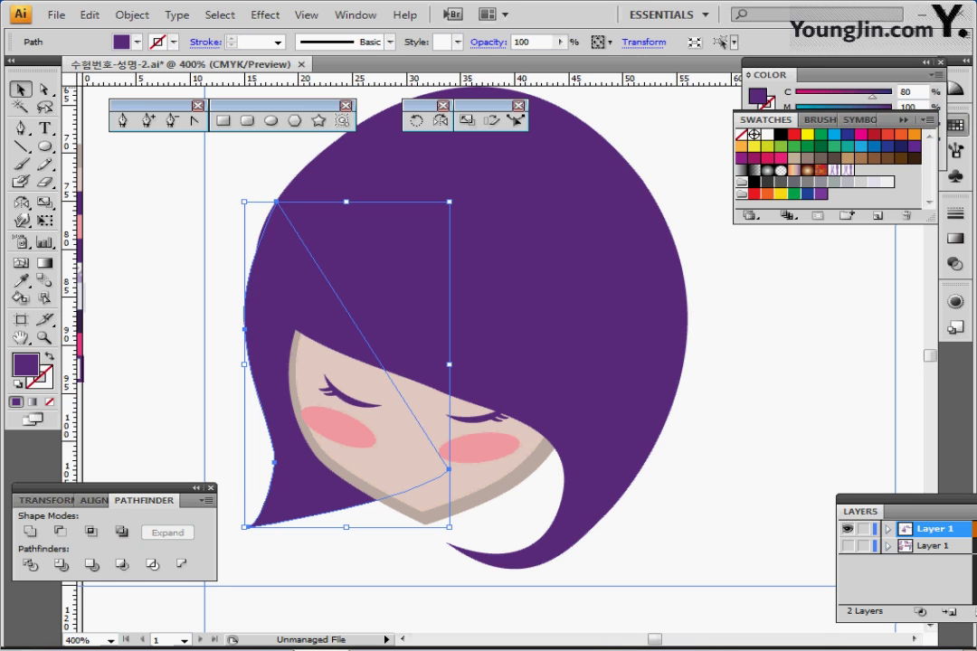
pyautogui.click(847, 170)
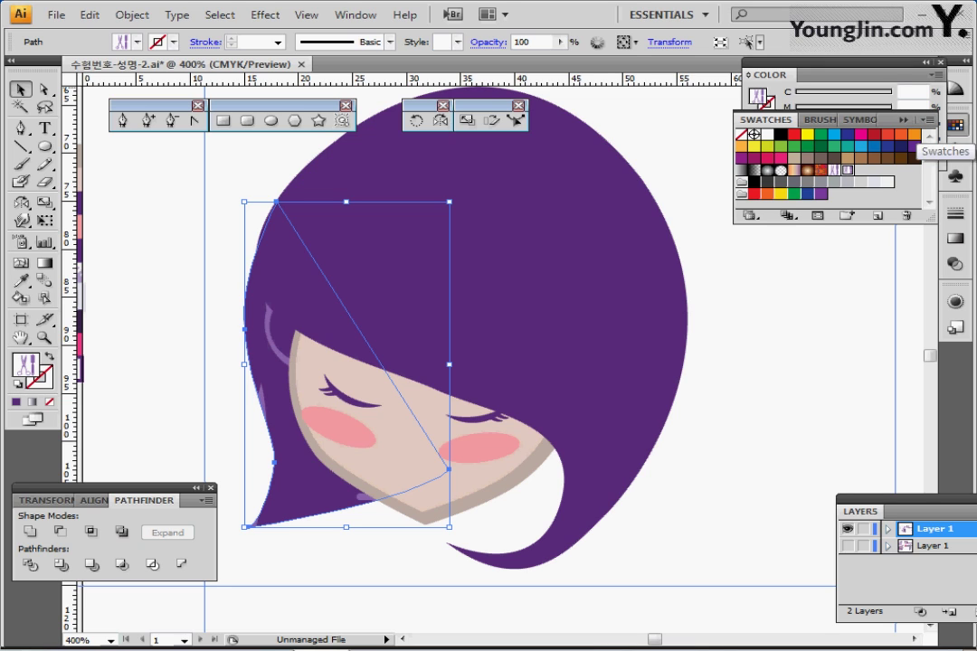
pyautogui.click(608, 241)
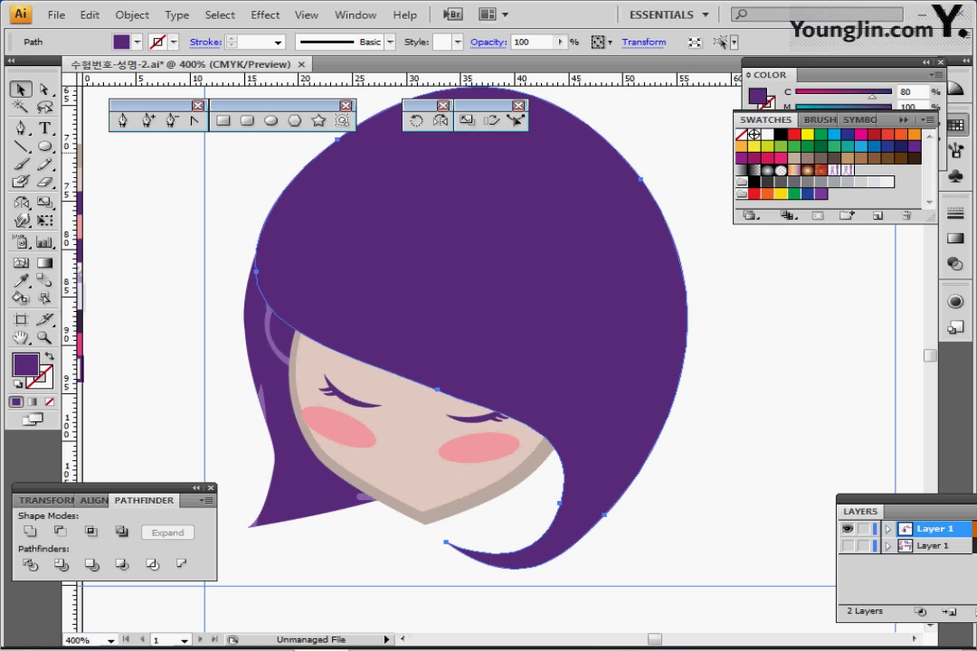
pyautogui.click(848, 171)
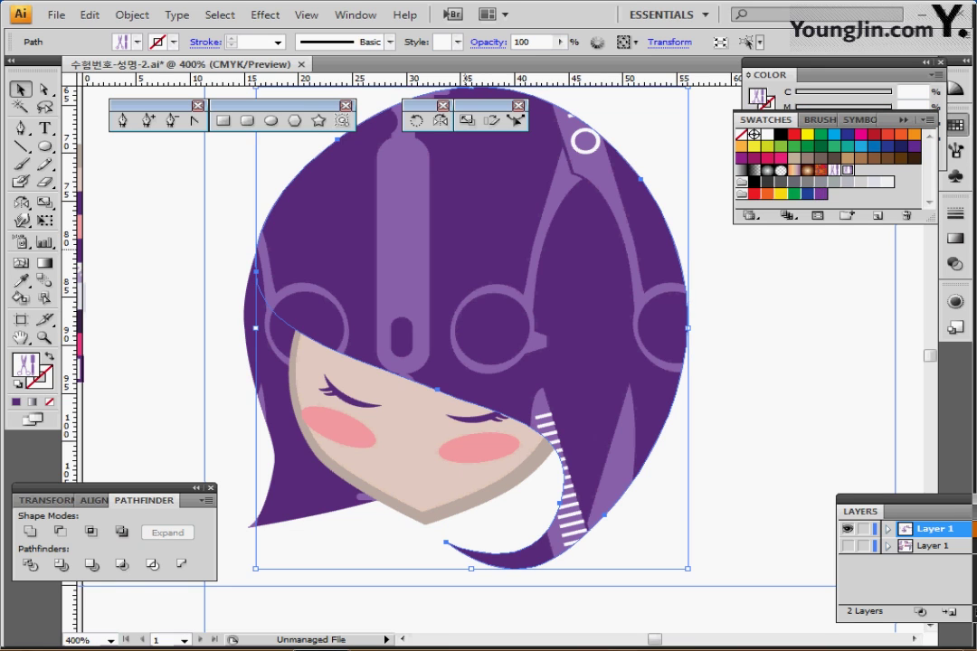
# Step: Select both hair shapes and scale only their scissors pattern uniformly to 35%, leaving objects and strokes out of the scaling
pyautogui.keyDown('shift'); pyautogui.click(271, 387); pyautogui.keyUp('shift')
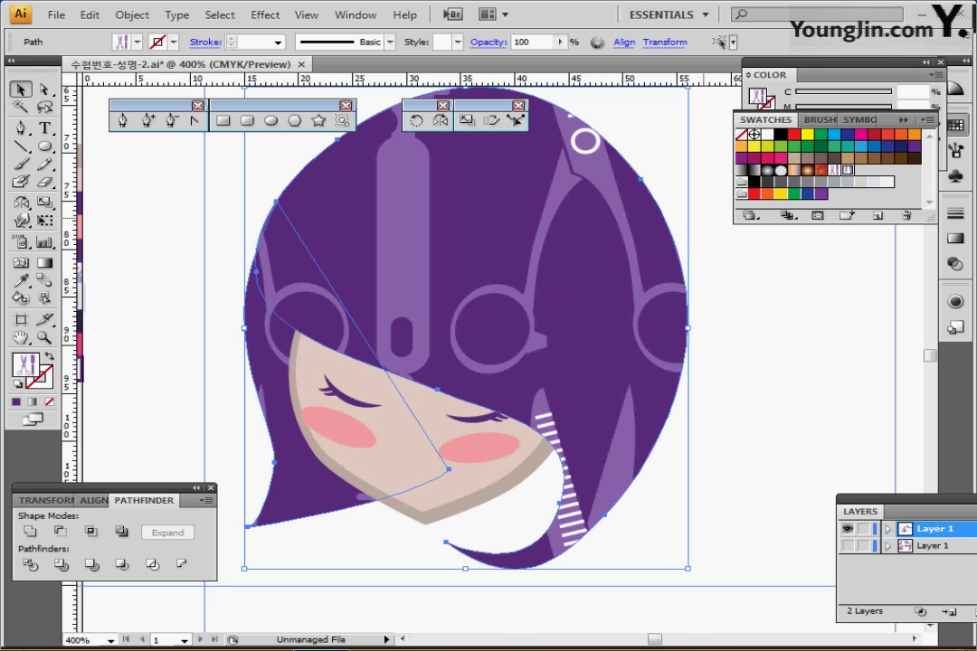
pyautogui.click(955, 124)
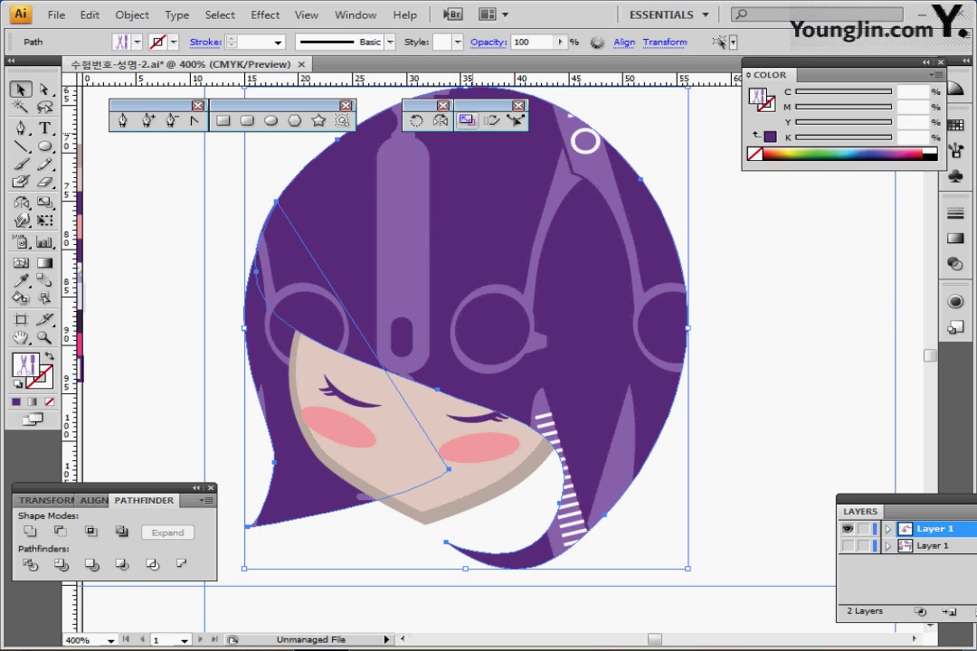
pyautogui.doubleClick(467, 119)
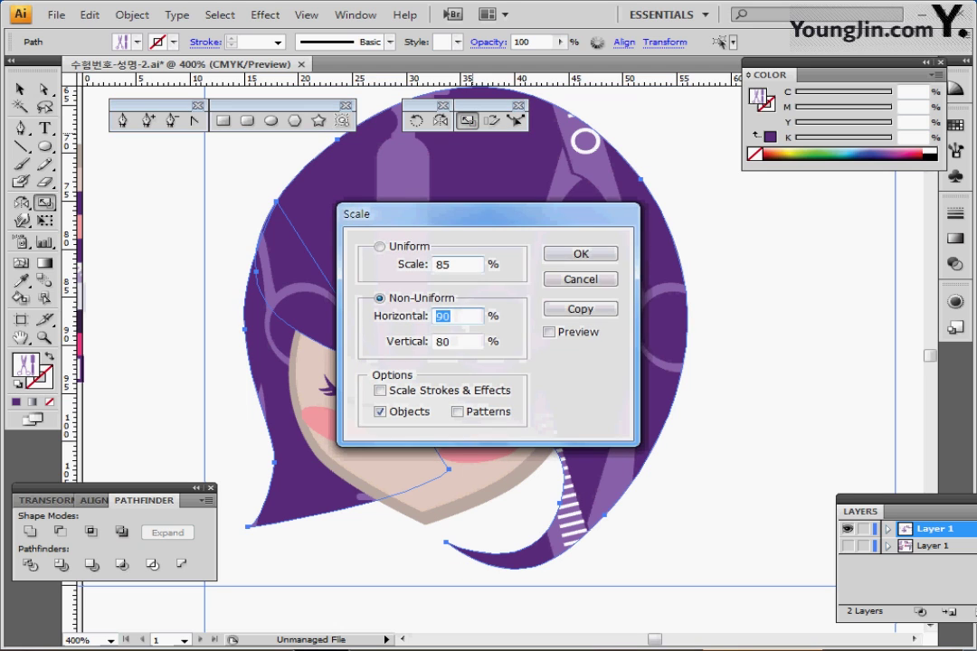
pyautogui.click(379, 246)
pyautogui.write('35')
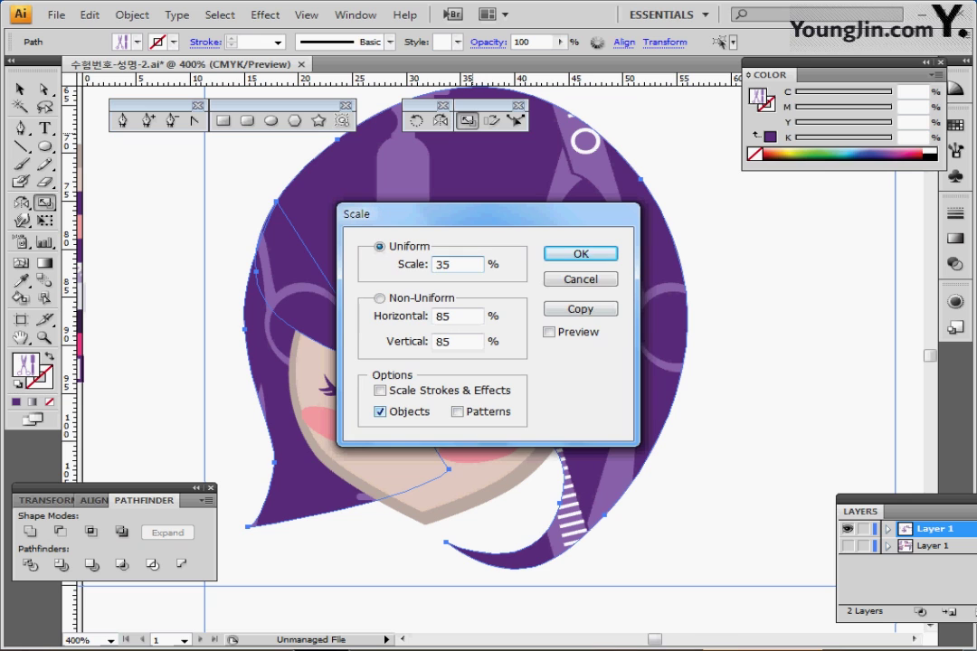
pyautogui.click(380, 412)
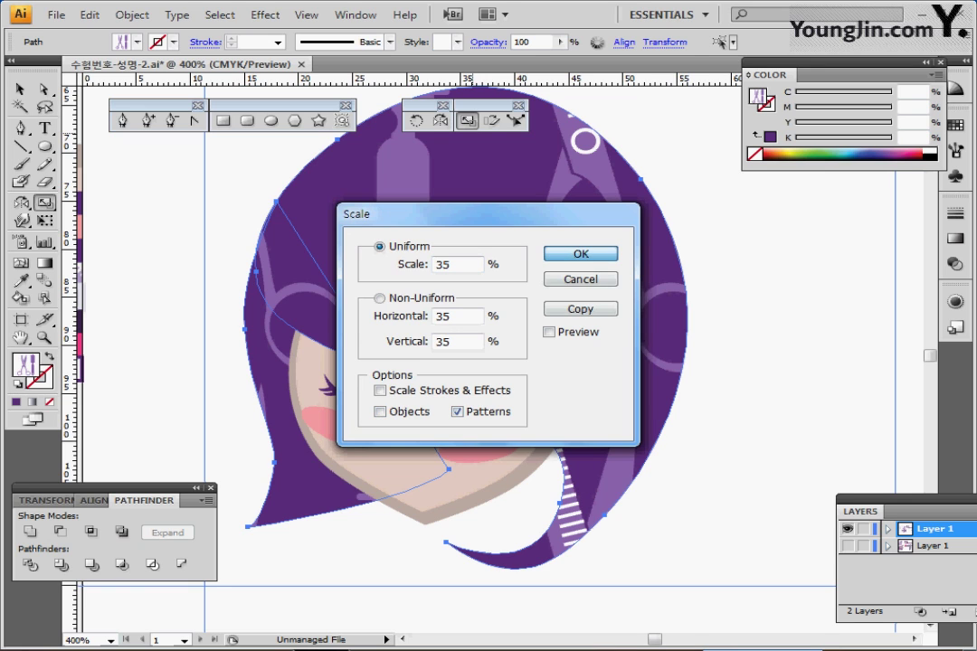
pyautogui.press('Return')
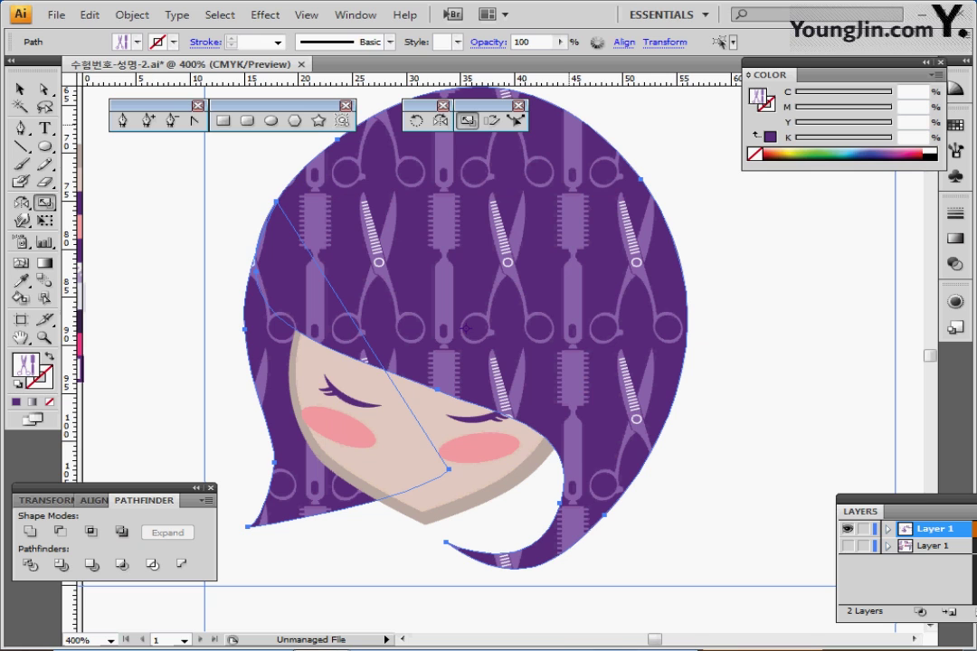
# Step: Rotate only the scissors pattern inside both hair shapes by 45°
pyautogui.doubleClick(416, 120)
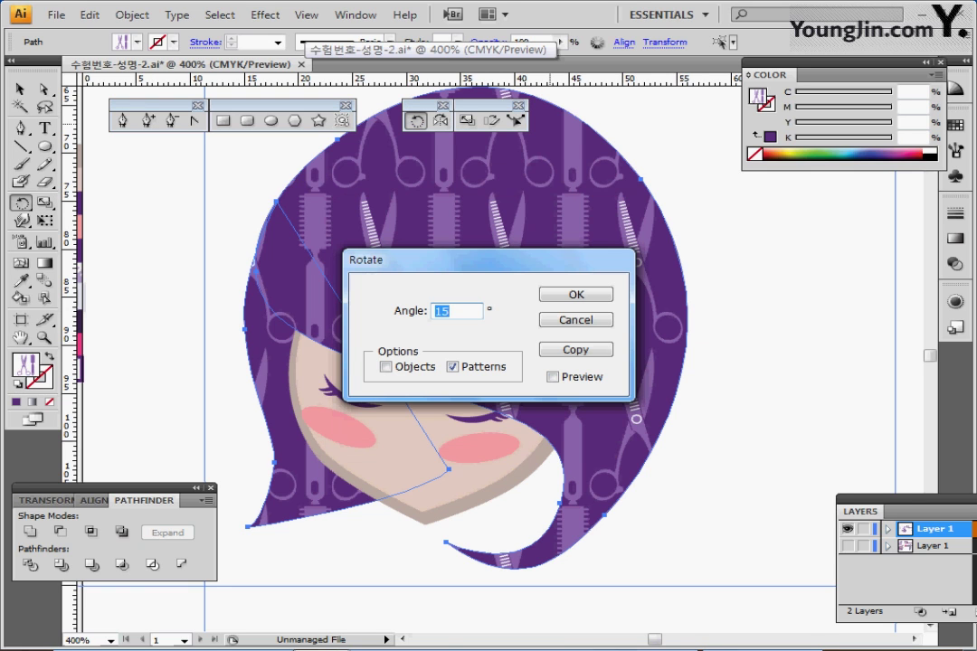
pyautogui.write('45')
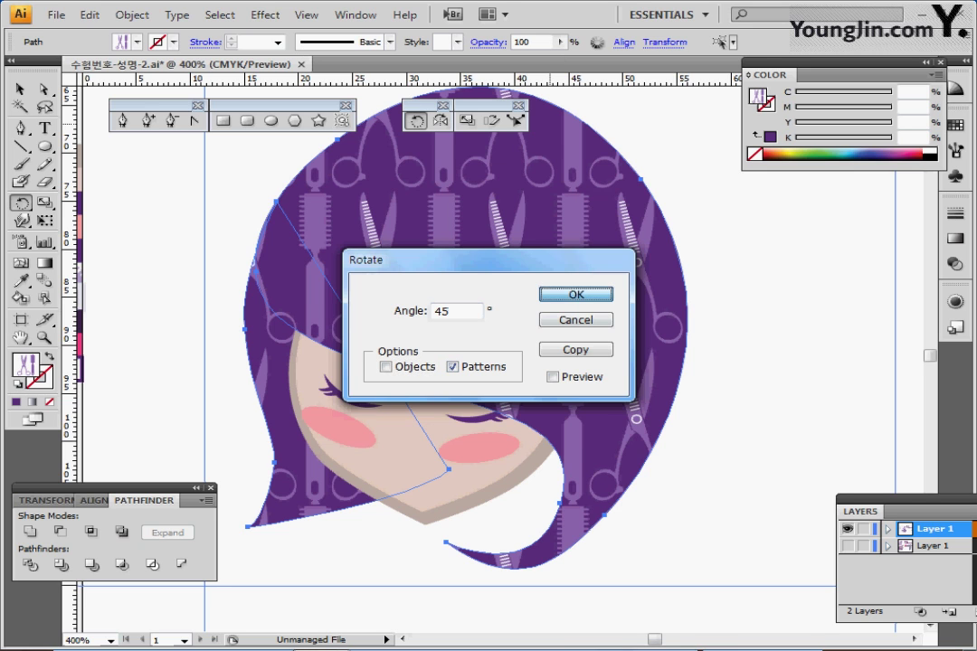
pyautogui.press('Return')
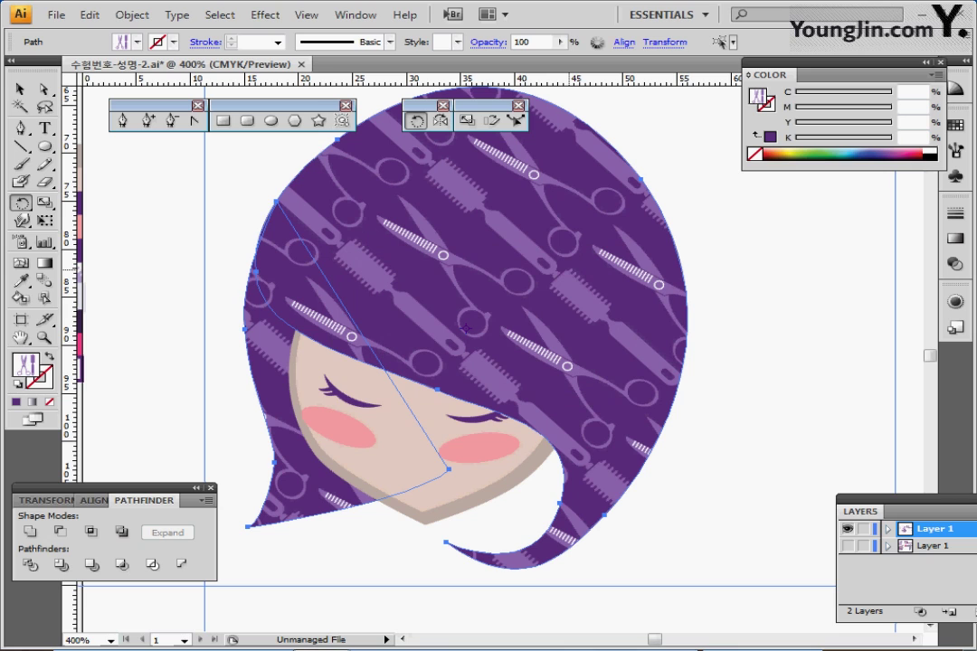
# Step: Set the opacity of both patterned hair shapes to 60% and save the document
pyautogui.doubleClick(523, 41)
pyautogui.write('60')
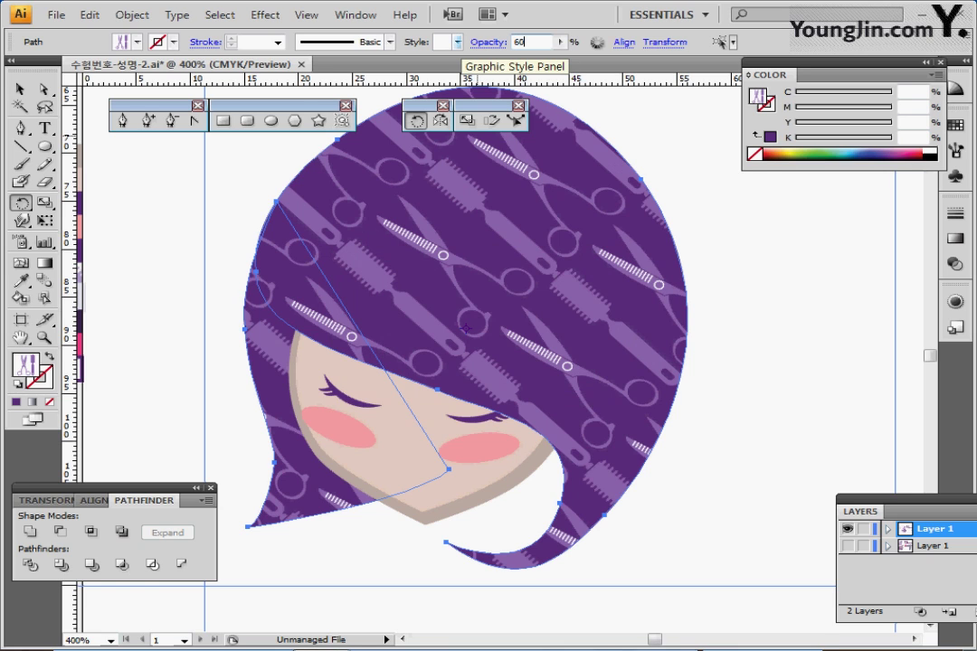
pyautogui.press('Return')
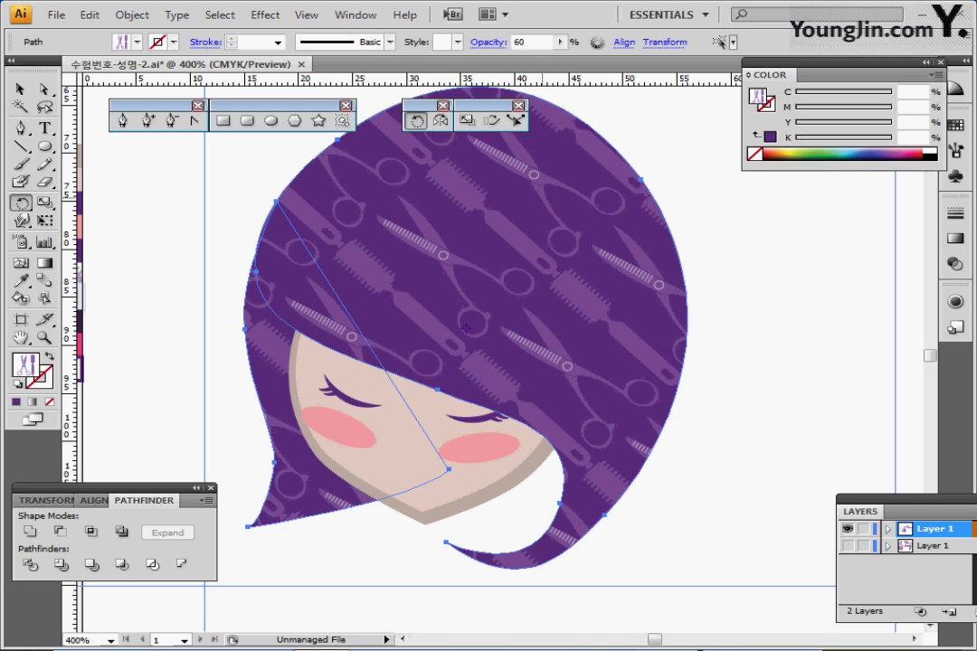
pyautogui.keyDown('ctrl'); pyautogui.keyDown('alt'); pyautogui.click(755, 215); pyautogui.keyUp('alt'); pyautogui.keyUp('ctrl')
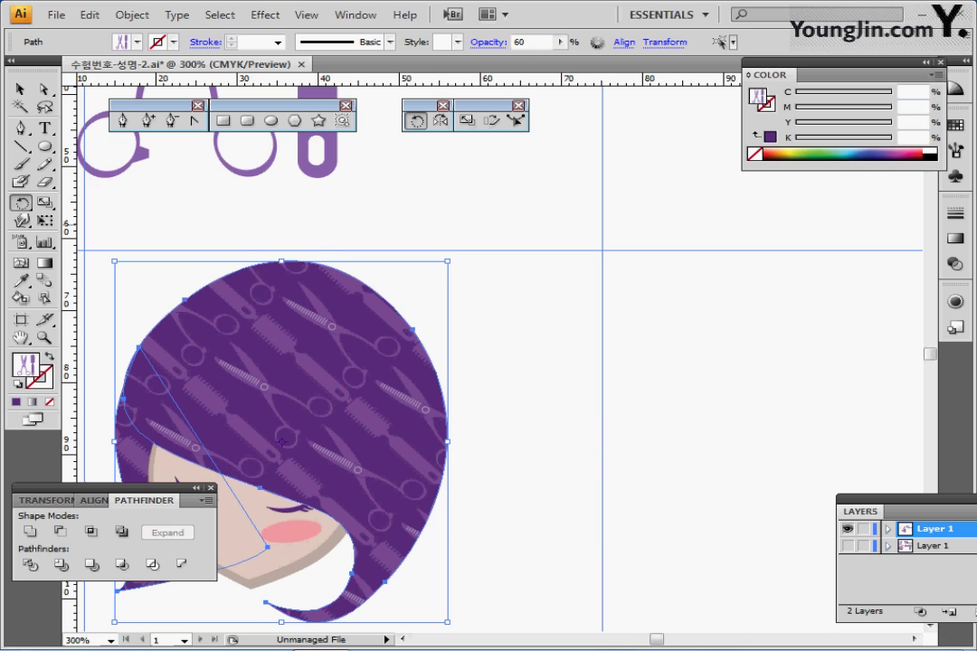
pyautogui.moveTo(479, 427); pyautogui.dragTo(533, 343)
pyautogui.hotkey('ctrl', 's')
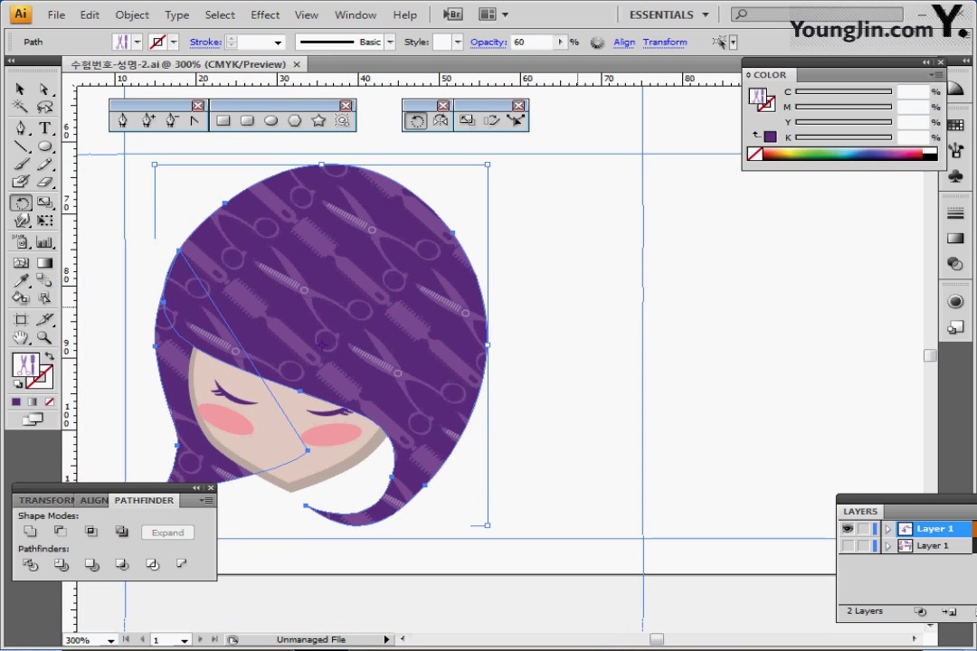
# Step: Deselect the artwork and set the Ellipse tool's colours to a yellow fill with no stroke
pyautogui.click(577, 308)
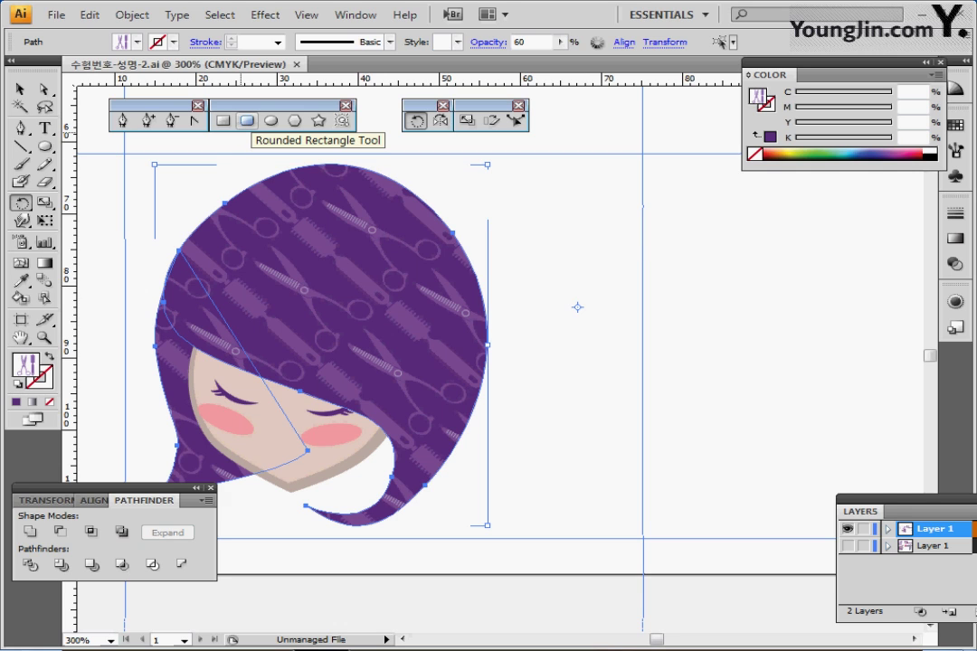
pyautogui.click(271, 120)
pyautogui.hotkey('ctrl', 'shift', 'a')
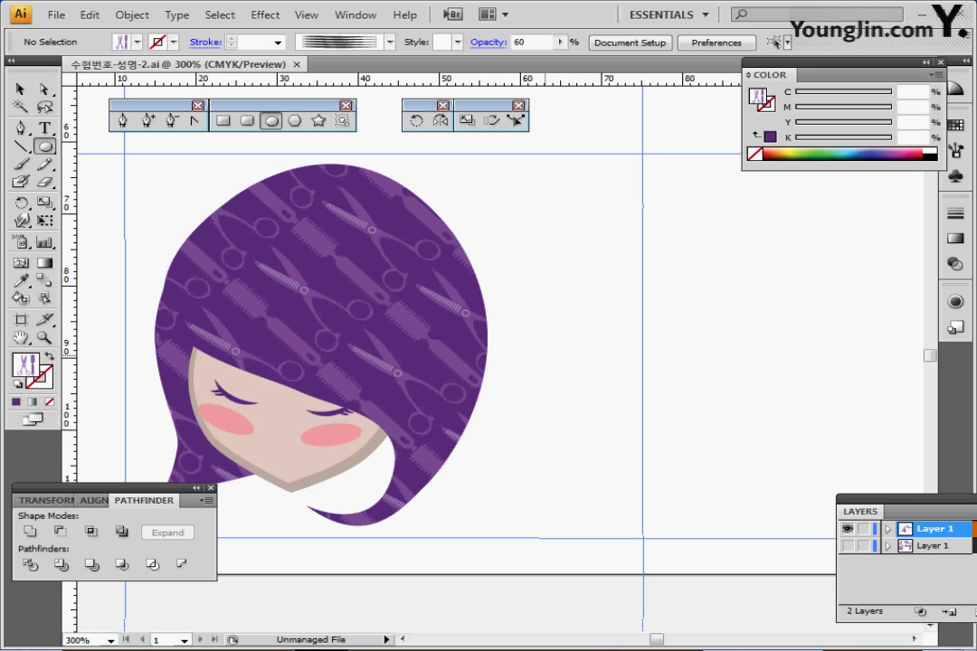
pyautogui.hotkey('ctrl', '-')
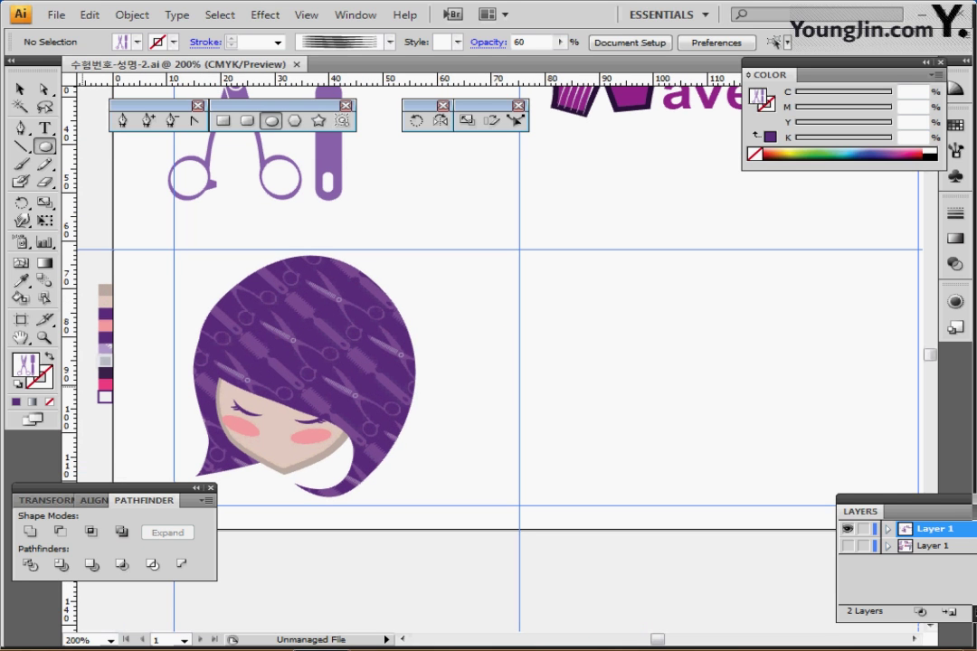
pyautogui.press('d')
pyautogui.click(138, 42)
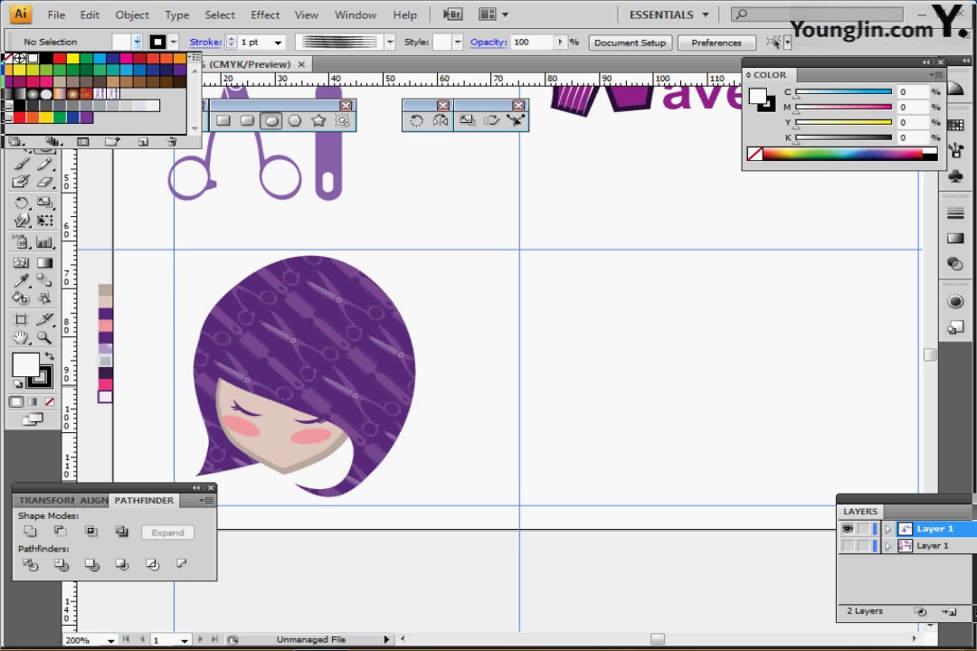
pyautogui.click(73, 58)
pyautogui.click(173, 43)
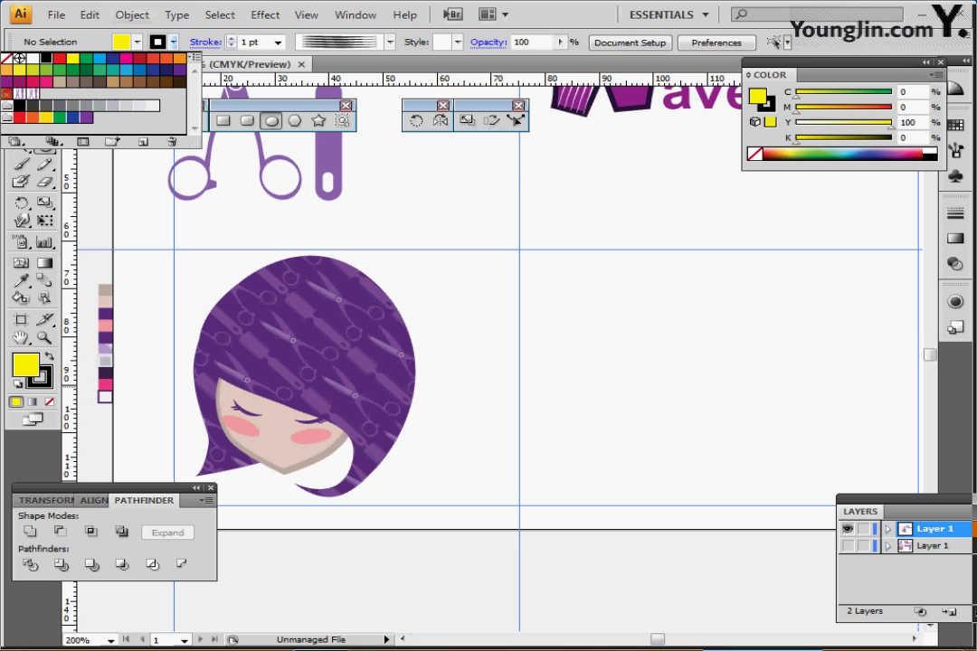
pyautogui.click(174, 42)
pyautogui.click(137, 42)
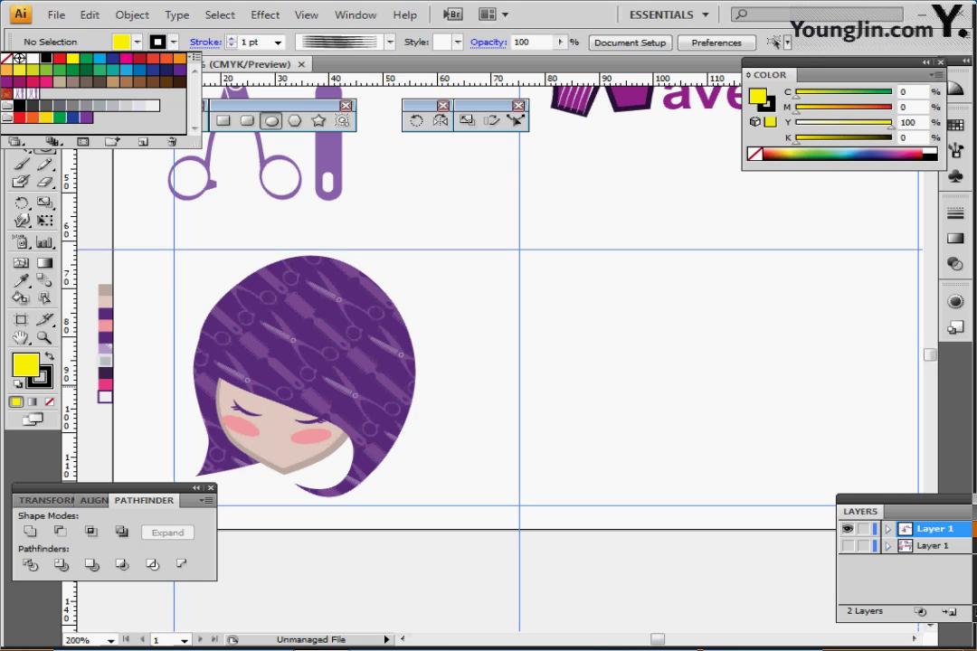
pyautogui.click(7, 58)
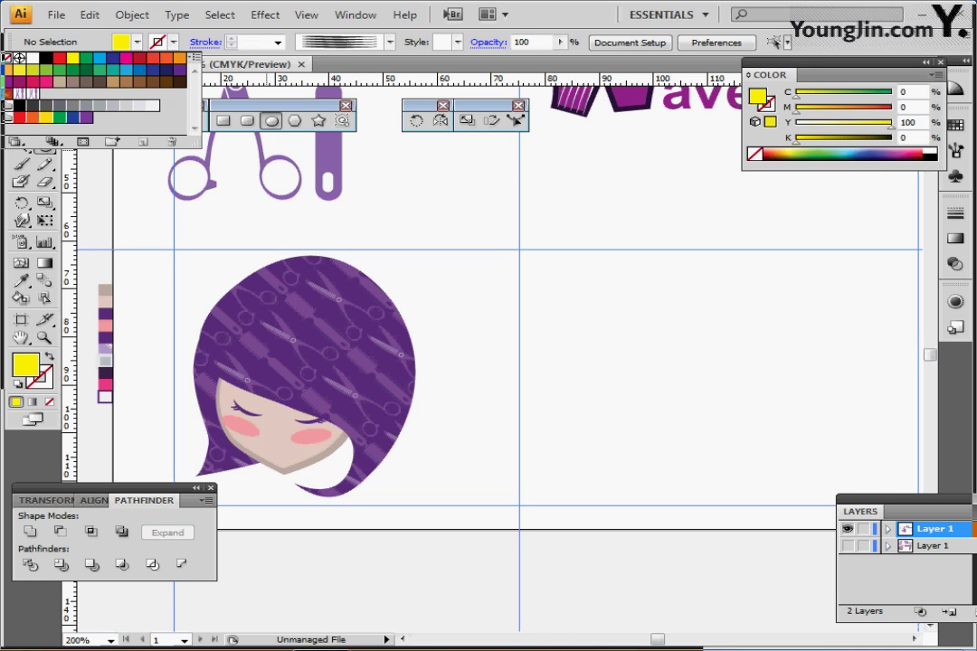
# Step: Create a 30 mm by 30 mm yellow circle in the empty area beside the character's head
pyautogui.click(438, 290)
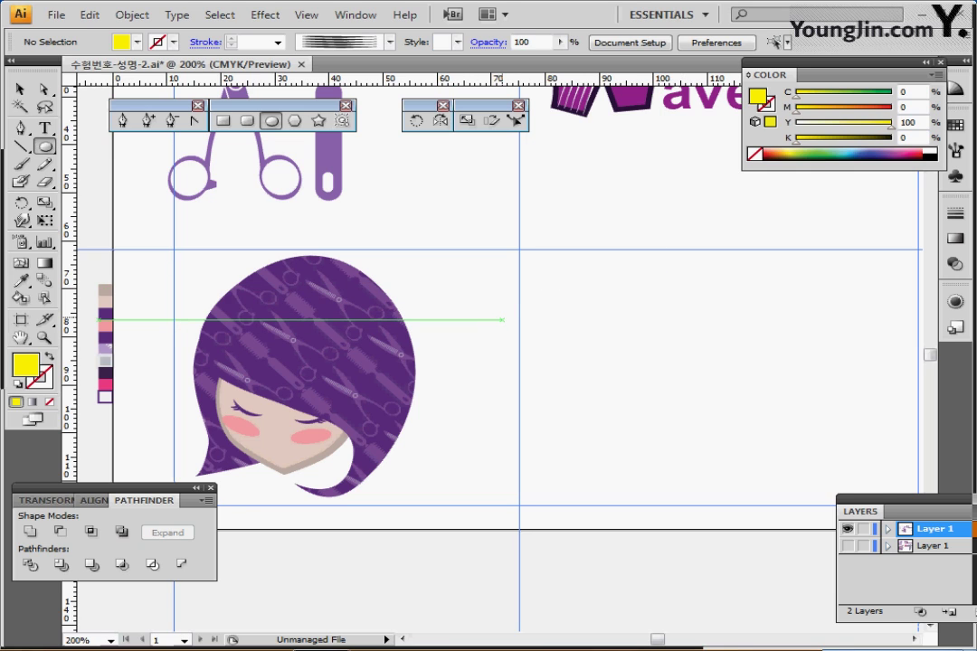
pyautogui.click(502, 320)
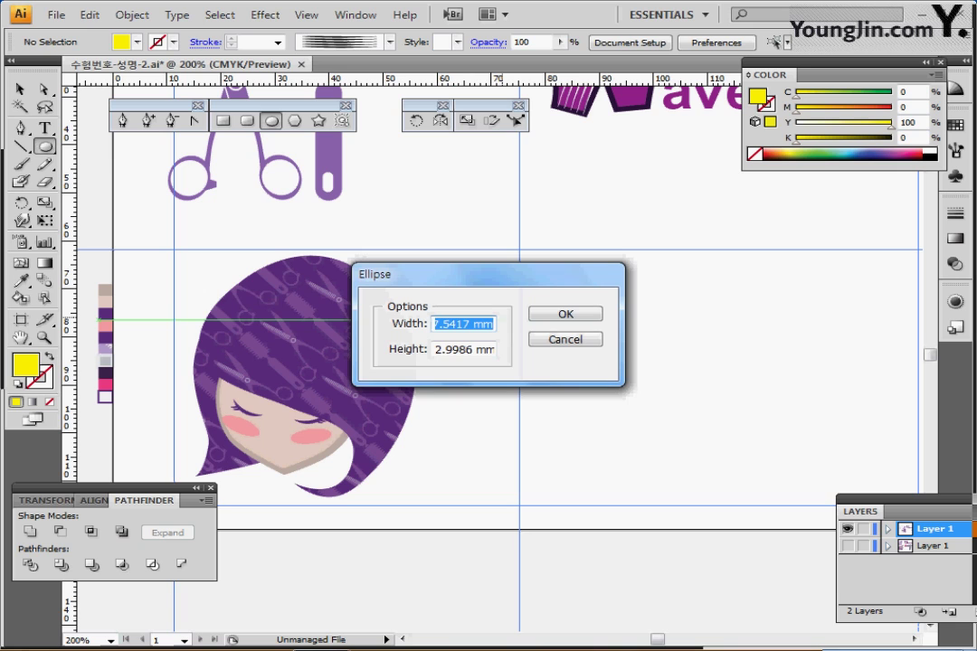
pyautogui.write('30')
pyautogui.press('Tab')
pyautogui.write('30')
pyautogui.press('Return')
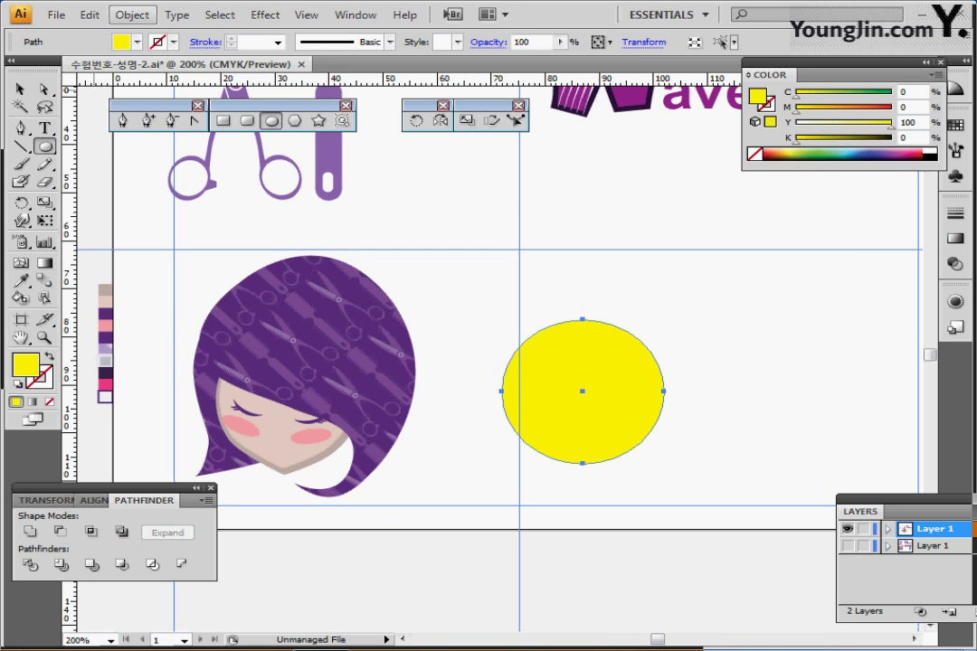
# Step: Add anchor points midway between the existing ones on the yellow circle's path
pyautogui.click(133, 15)
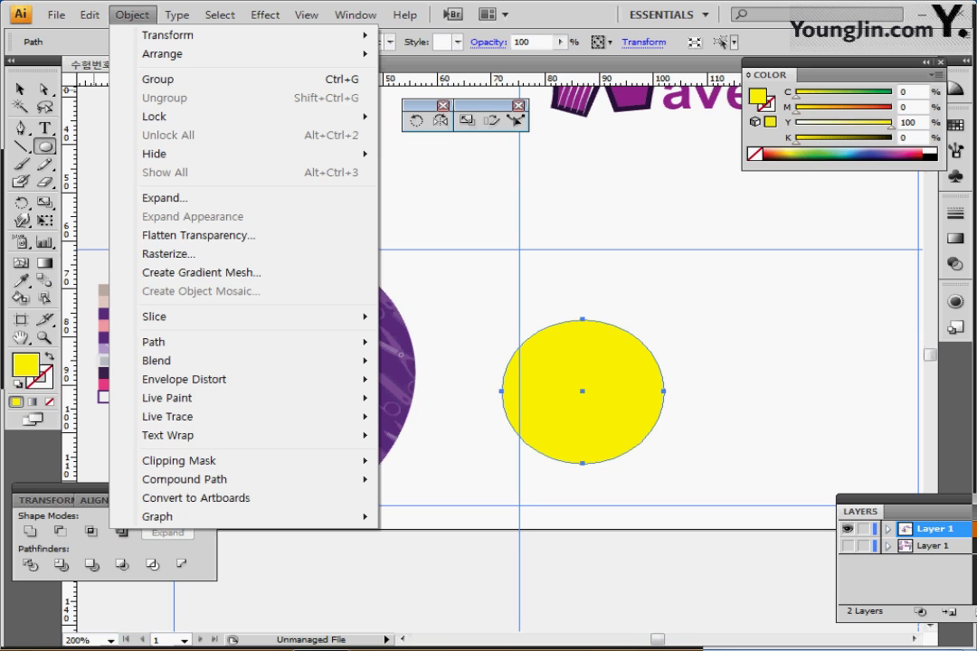
pyautogui.moveTo(172, 342)
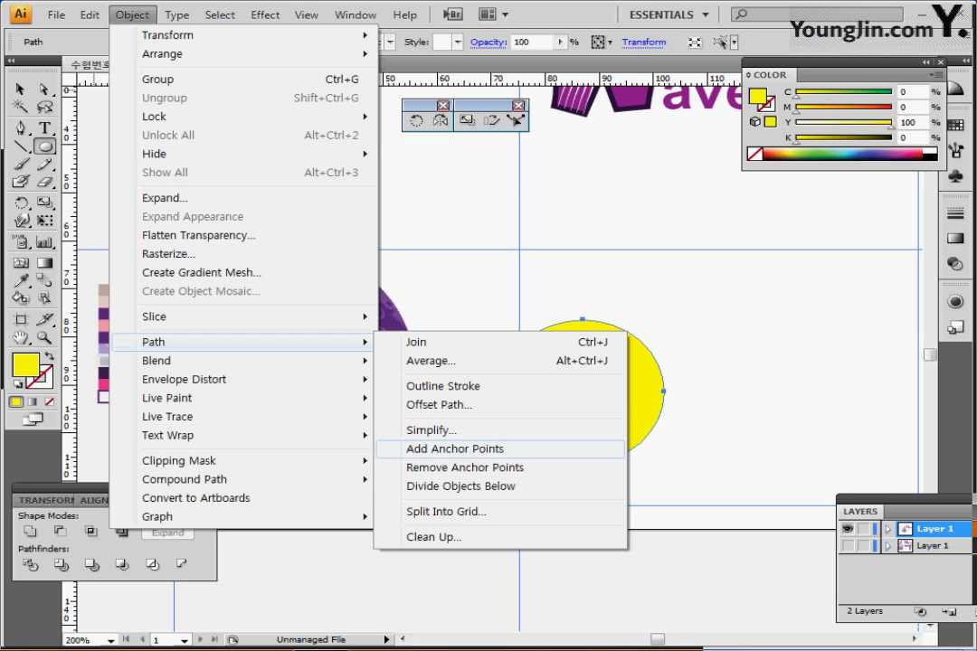
pyautogui.click(455, 448)
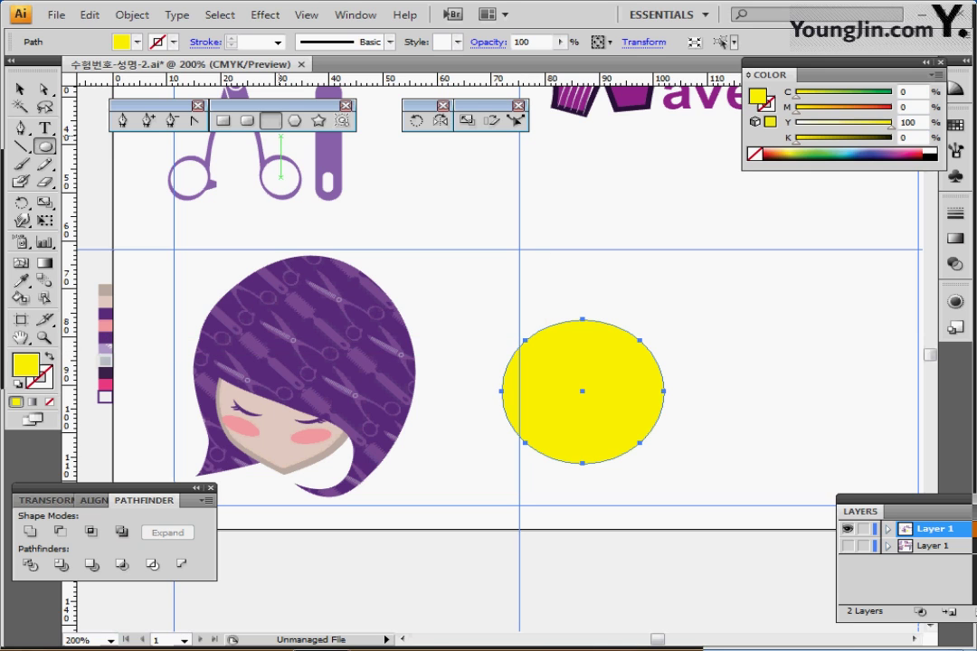
# Step: Apply a 10% Pucker & Bloat effect to the yellow circle and expand its appearance into an editable flower shape
pyautogui.click(265, 15)
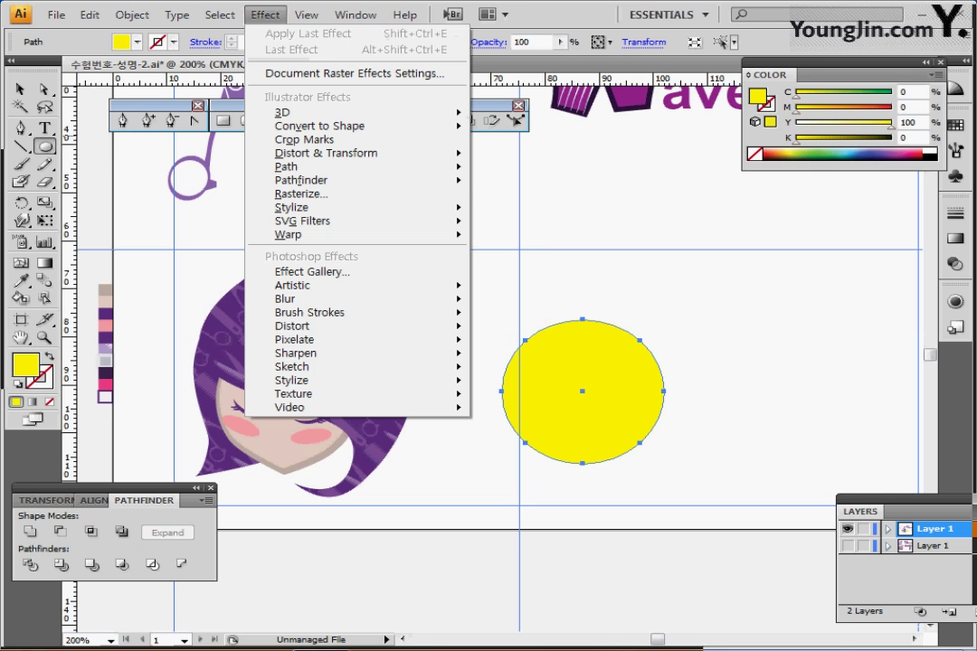
pyautogui.moveTo(326, 153)
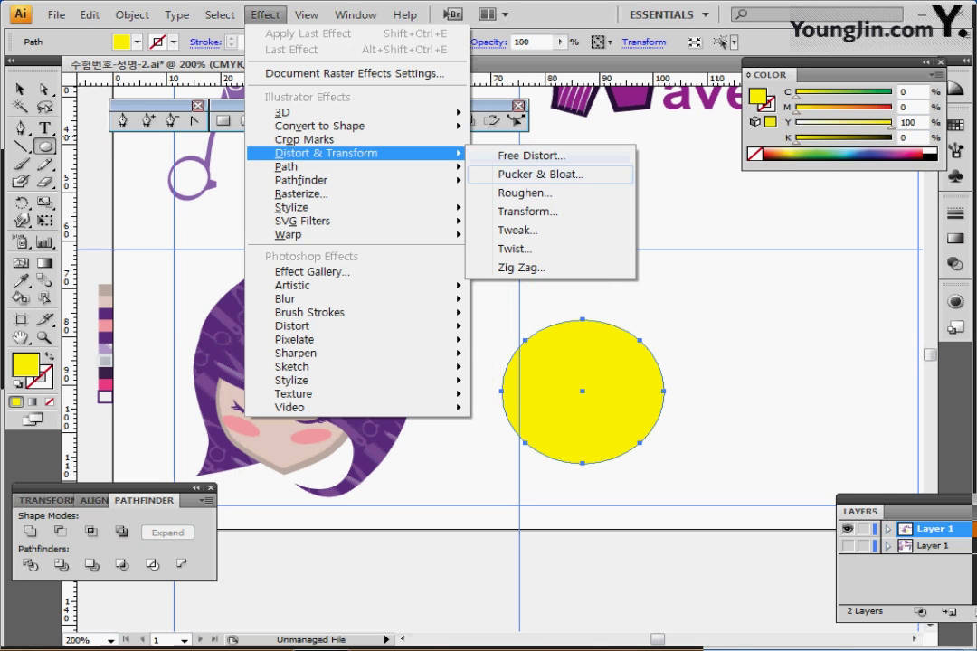
pyautogui.click(541, 174)
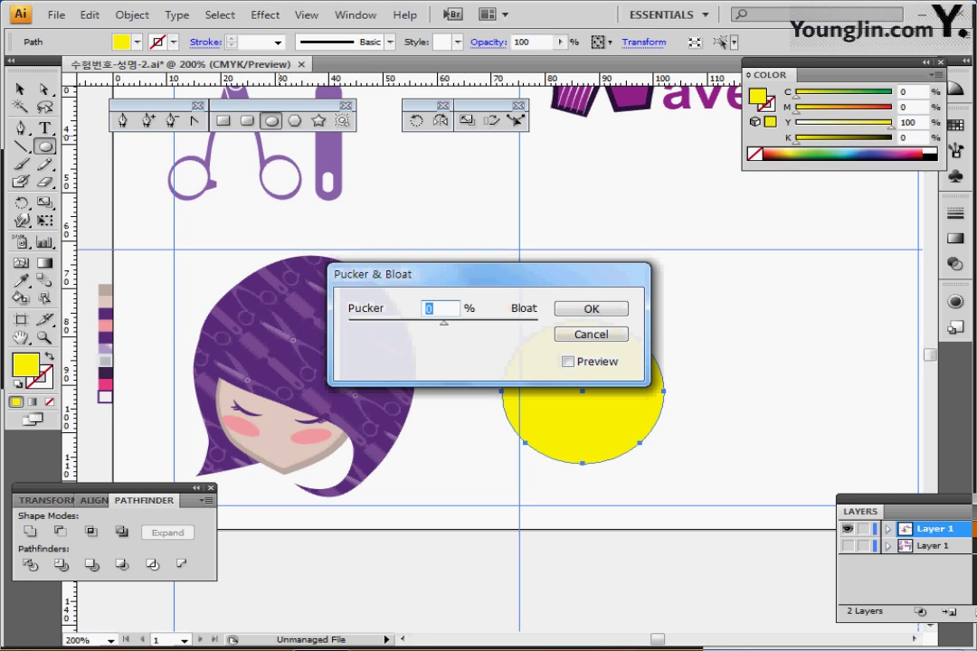
pyautogui.write('10')
pyautogui.press('Return')
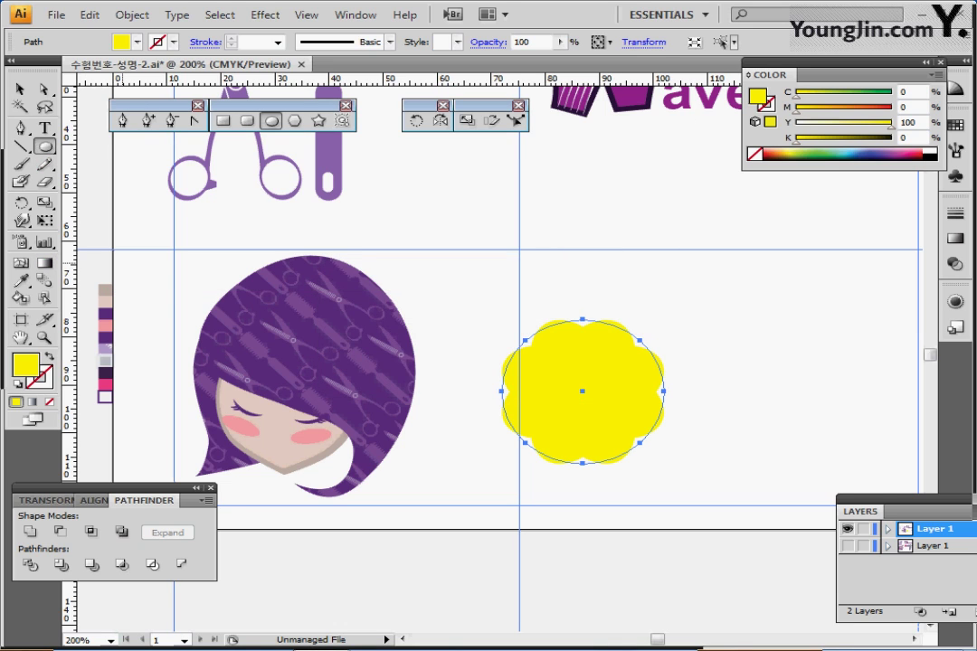
pyautogui.click(132, 15)
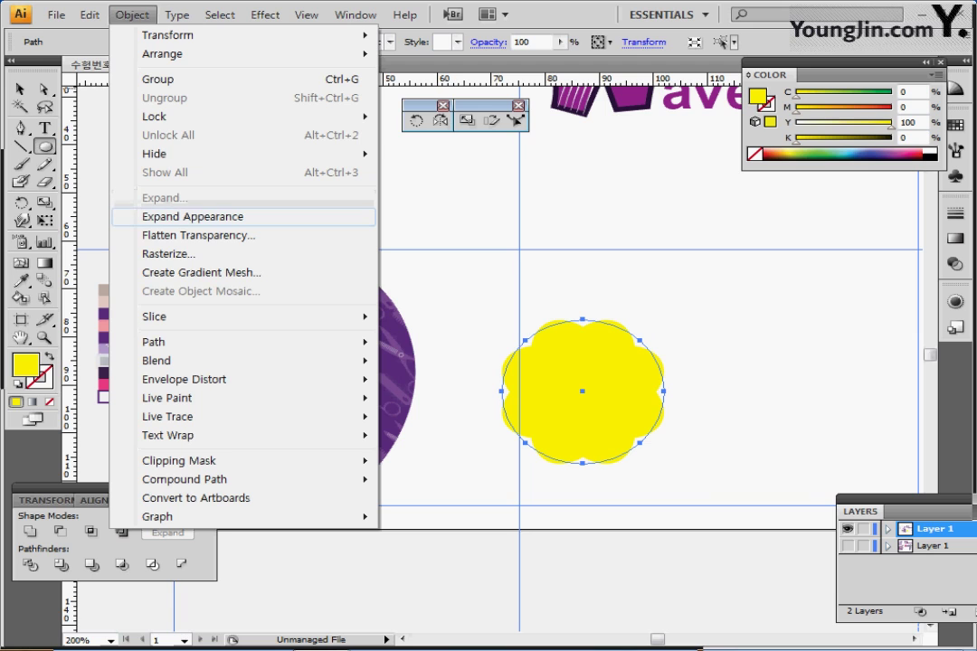
pyautogui.click(193, 216)
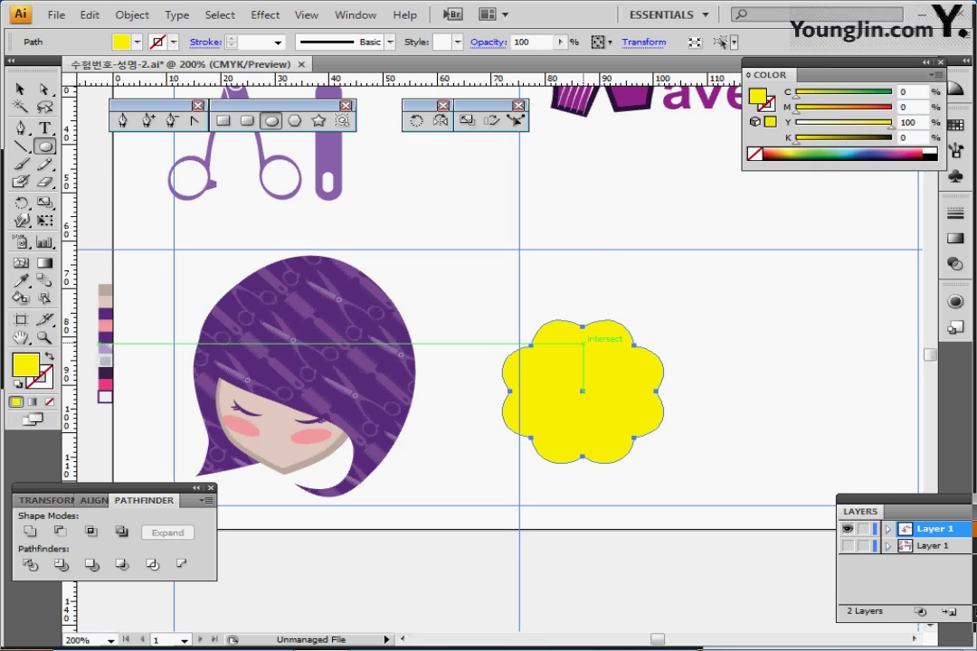
pyautogui.moveTo(582, 344); pyautogui.dragTo(597, 355)
pyautogui.keyDown('ctrl'); pyautogui.click(622, 399); pyautogui.keyUp('ctrl')
pyautogui.keyDown('ctrl'); pyautogui.click(577, 385); pyautogui.keyUp('ctrl')
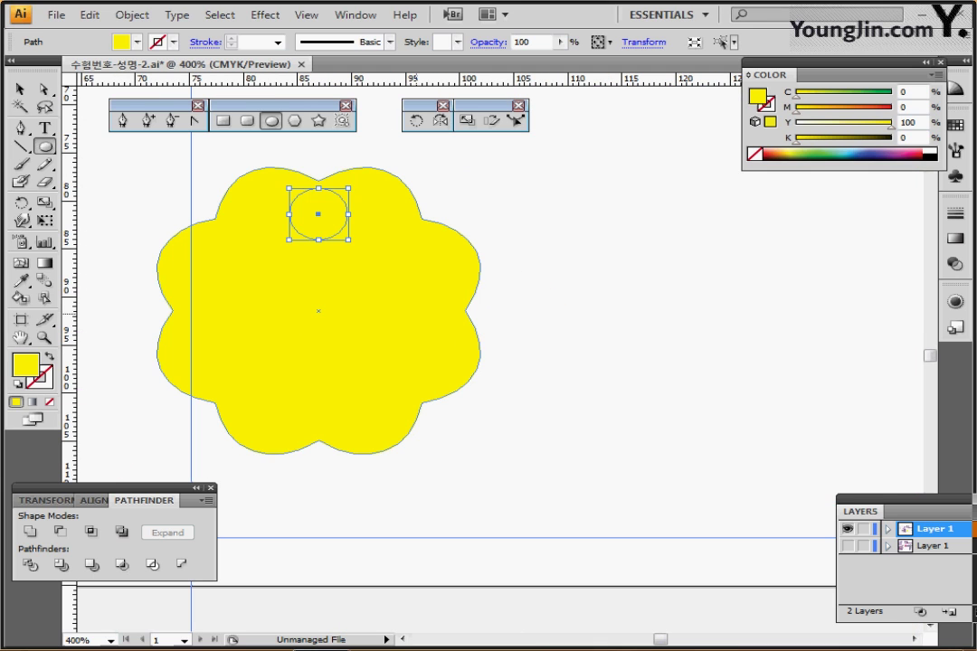
pyautogui.keyDown('ctrl'); pyautogui.click(400, 260); pyautogui.keyUp('ctrl')
# Step: Draw a circle about 4 mm wide below the flower's top notch, give it default colours, and select it together with the flower
pyautogui.moveTo(318, 214); pyautogui.dragTo(341, 237)
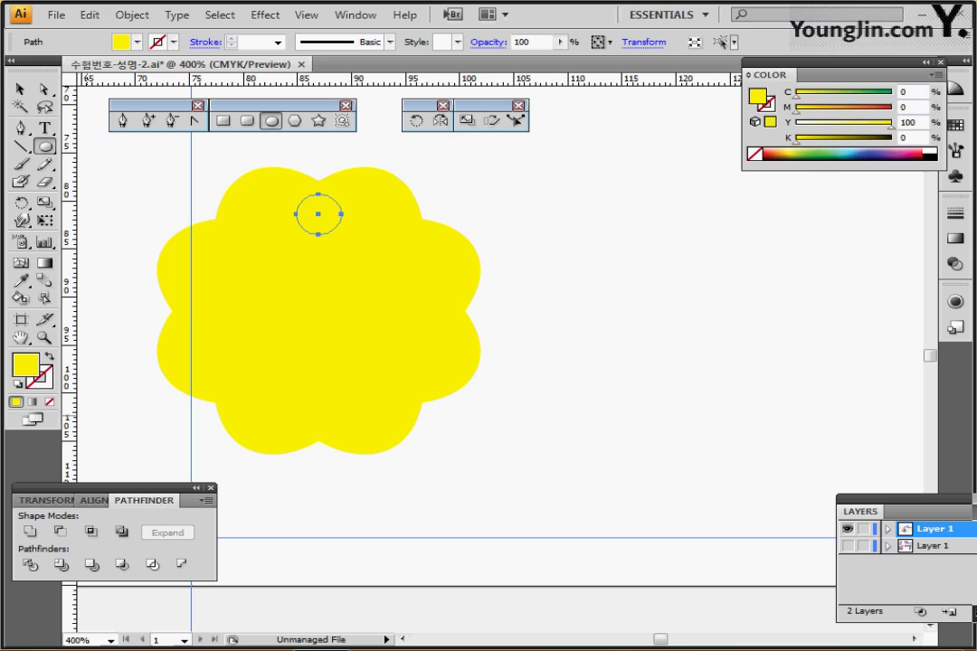
pyautogui.press('d')
pyautogui.hotkey('ctrl', 'a')
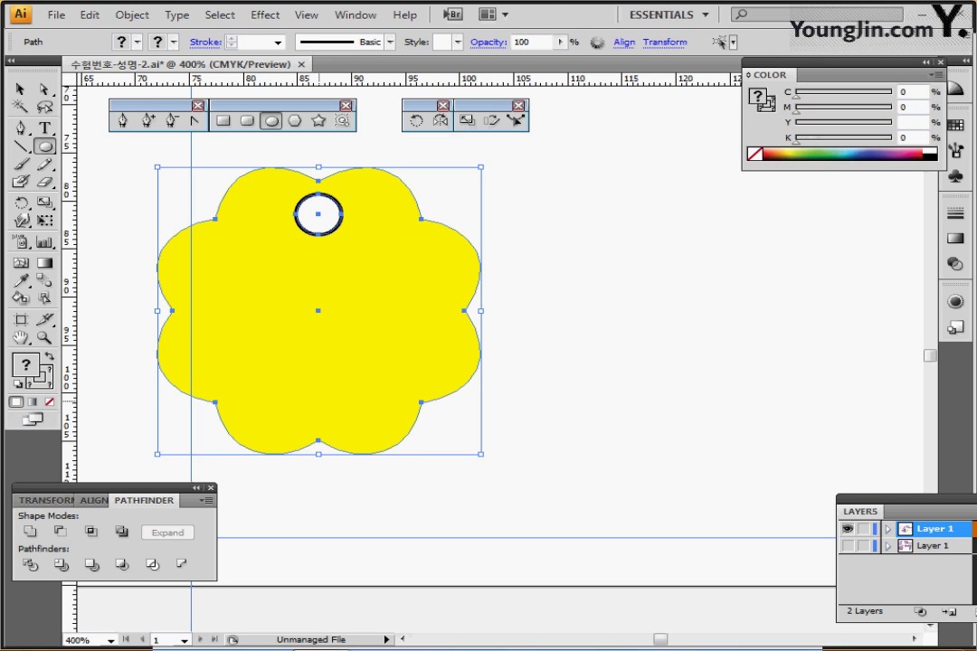
# Step: Subtract the small circle from the yellow flower shape with Minus Front to cut the tag's hole
pyautogui.click(94, 500)
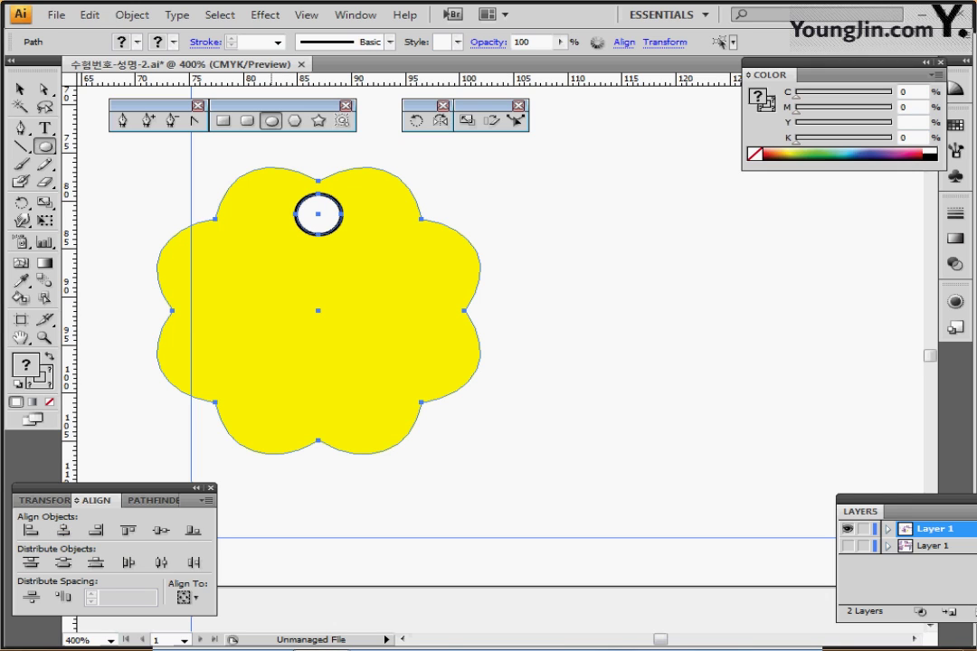
pyautogui.click(152, 501)
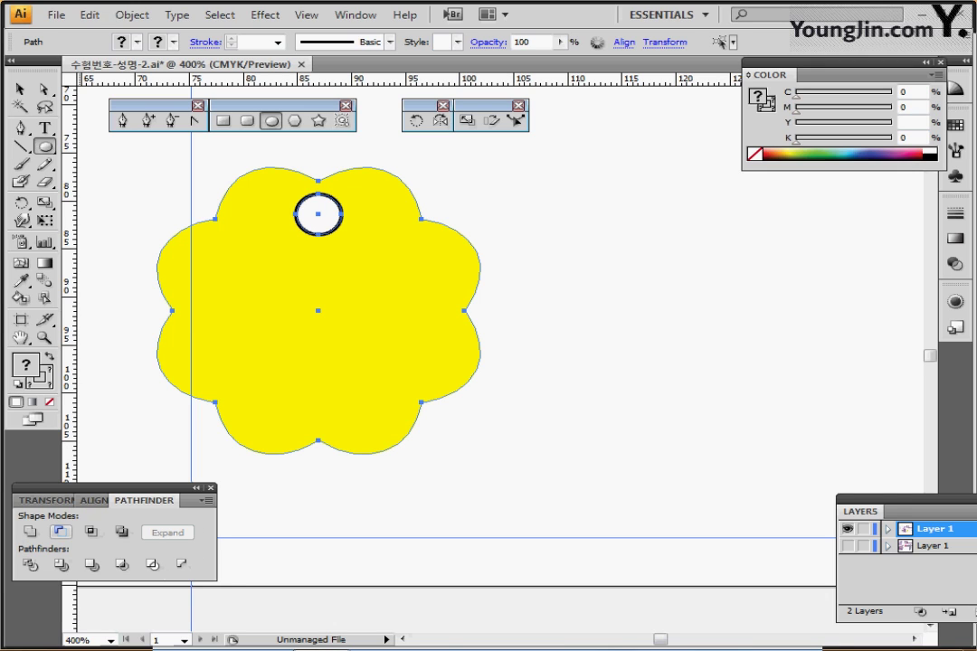
pyautogui.click(61, 532)
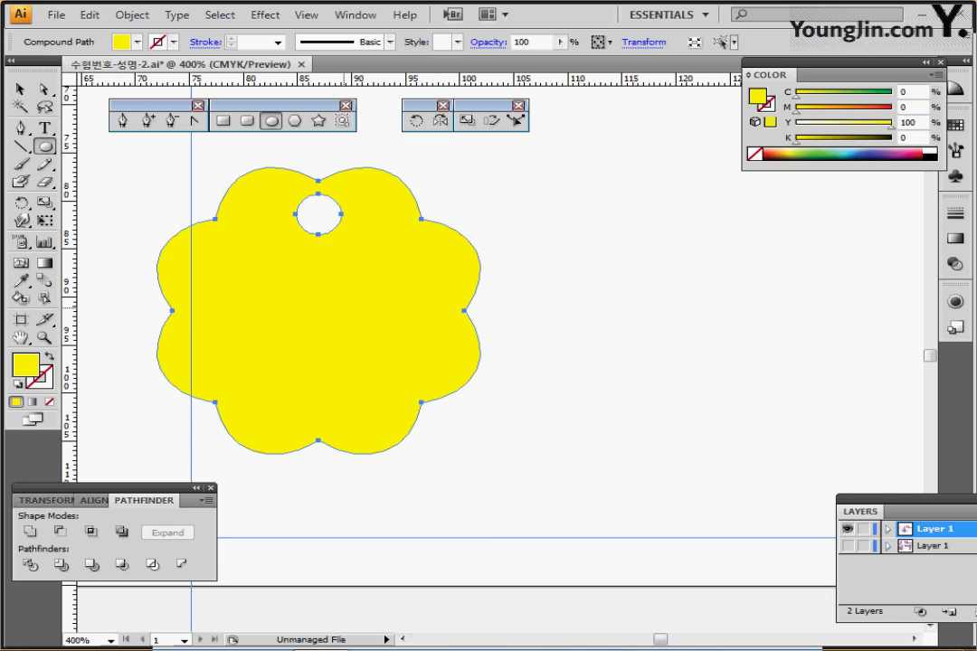
# Step: Paste a copy of the purple scissors group over the yellow flower tag
pyautogui.hotkey('ctrl', '-')
pyautogui.moveTo(488, 294); pyautogui.dragTo(391, 280)
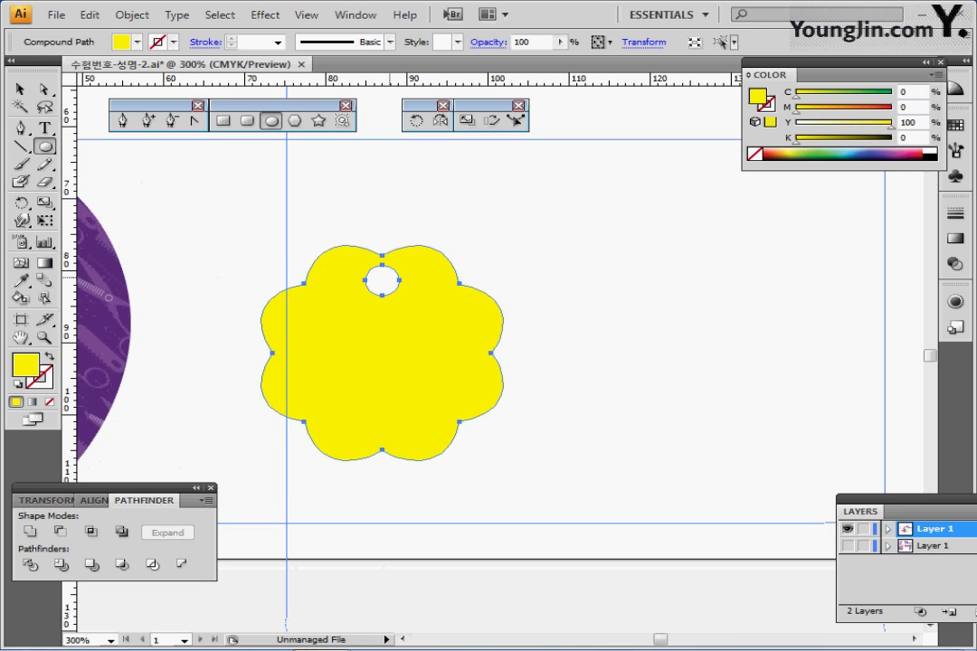
pyautogui.hotkey('ctrl', '-')
pyautogui.moveTo(438, 354); pyautogui.dragTo(462, 439)
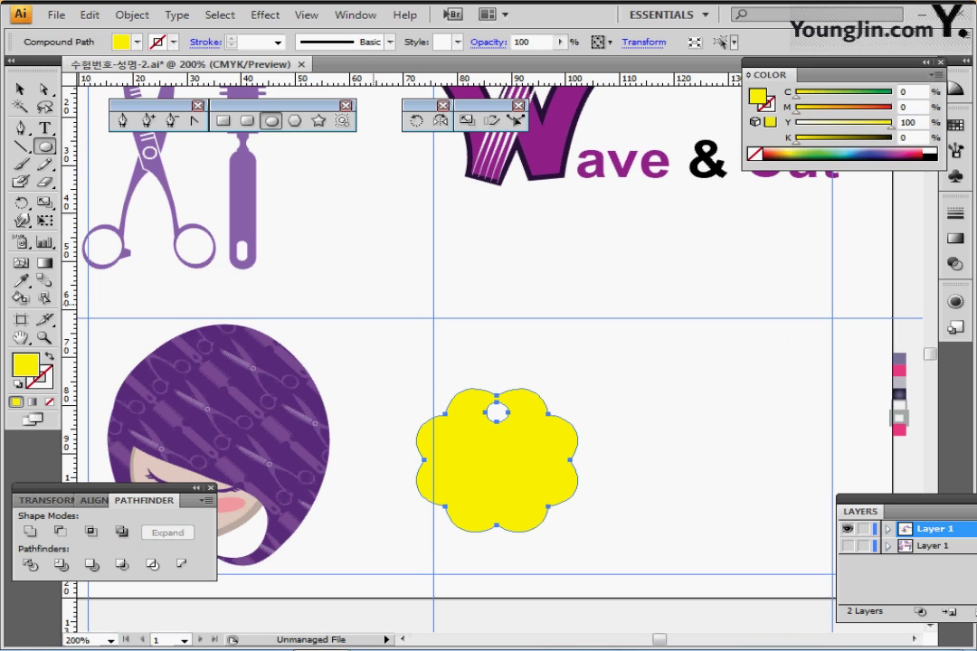
pyautogui.moveTo(286, 250); pyautogui.dragTo(338, 270)
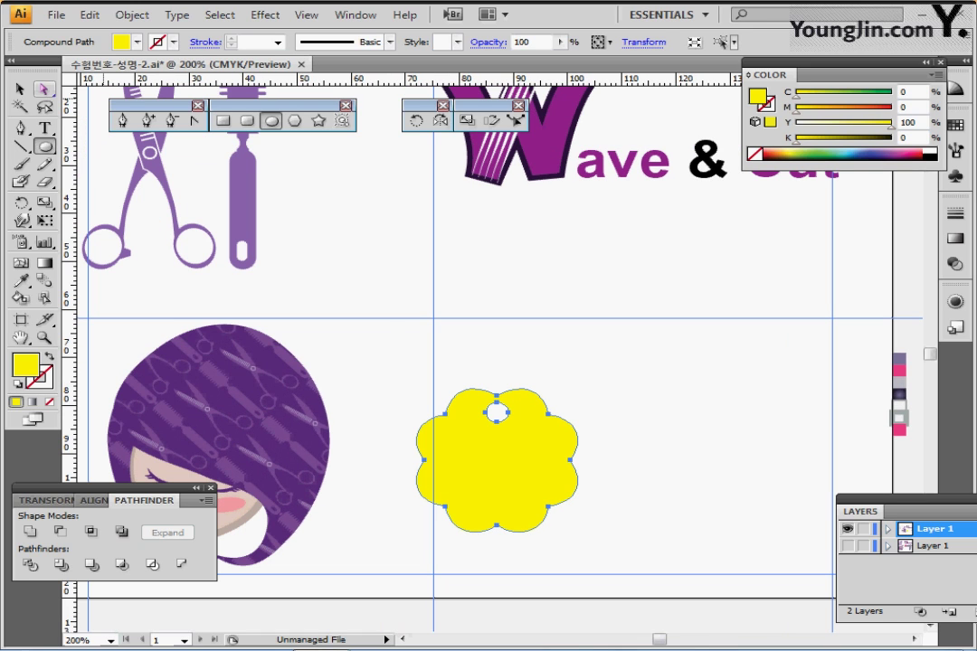
pyautogui.keyDown('ctrl'); pyautogui.click(165, 177); pyautogui.keyUp('ctrl')
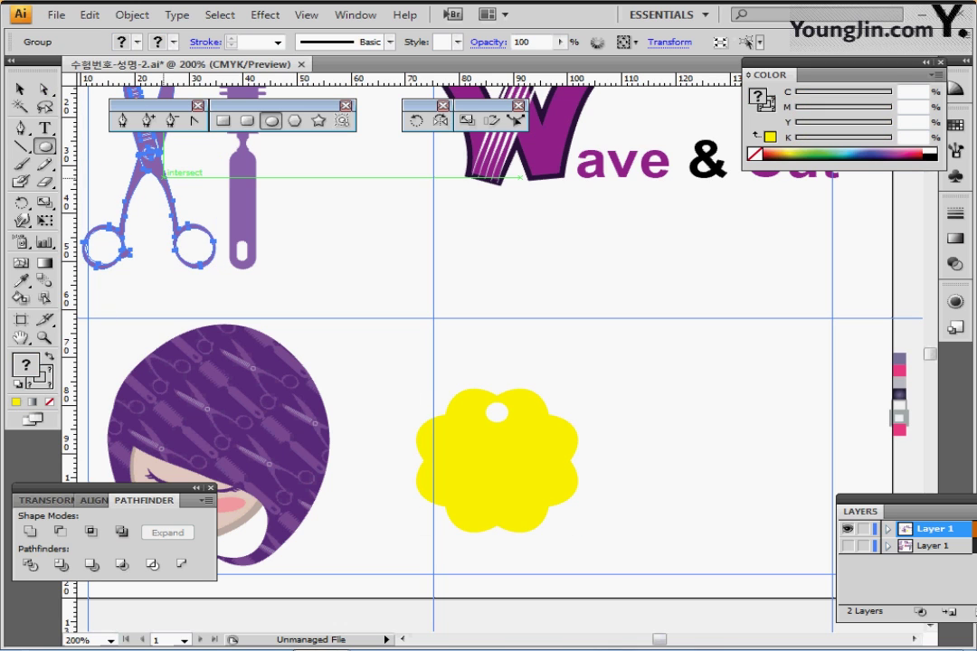
pyautogui.hotkey('ctrl', 'v')
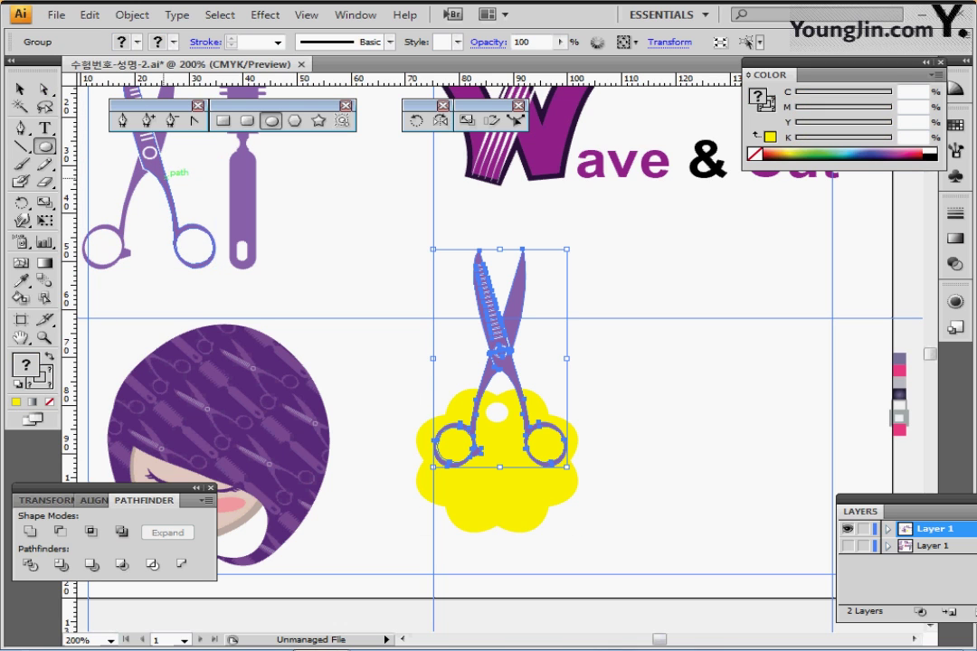
# Step: Scale the copied scissors uniformly to 70%, including objects and patterns
pyautogui.moveTo(536, 423); pyautogui.dragTo(439, 450)
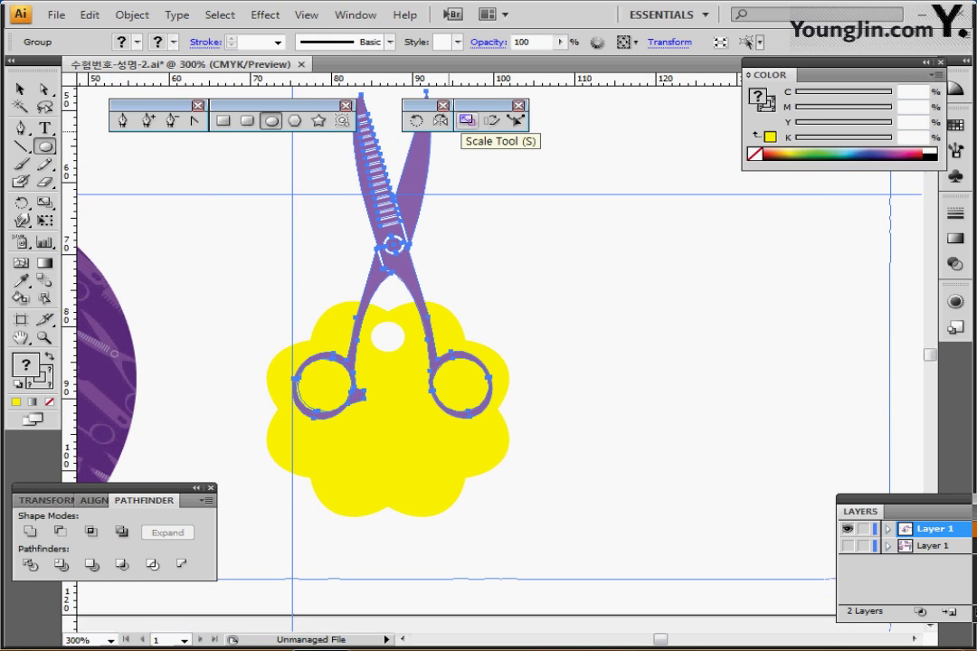
pyautogui.doubleClick(467, 121)
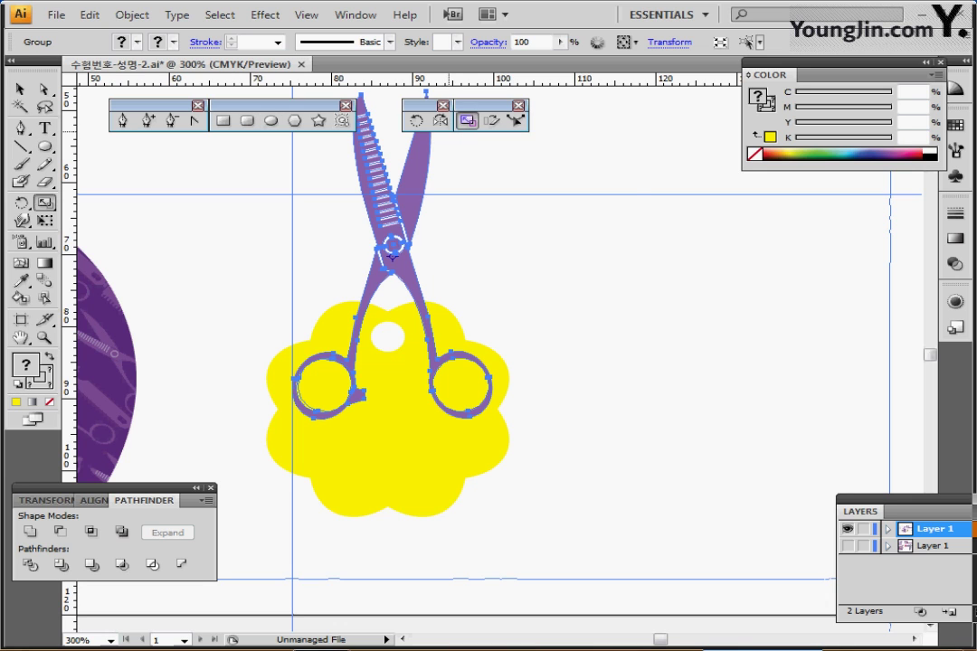
pyautogui.write('70')
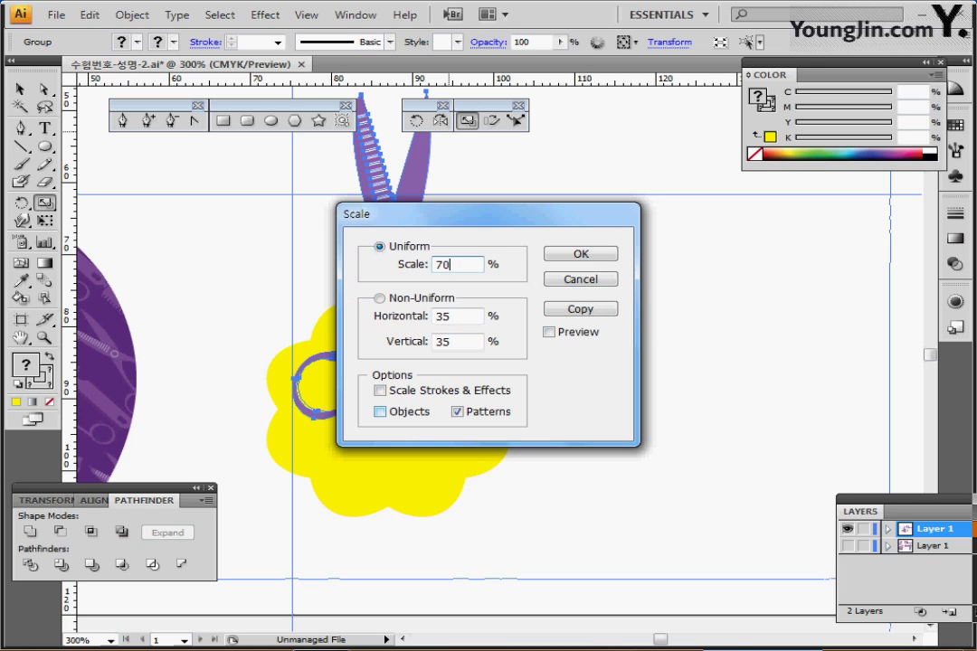
pyautogui.press('Tab')
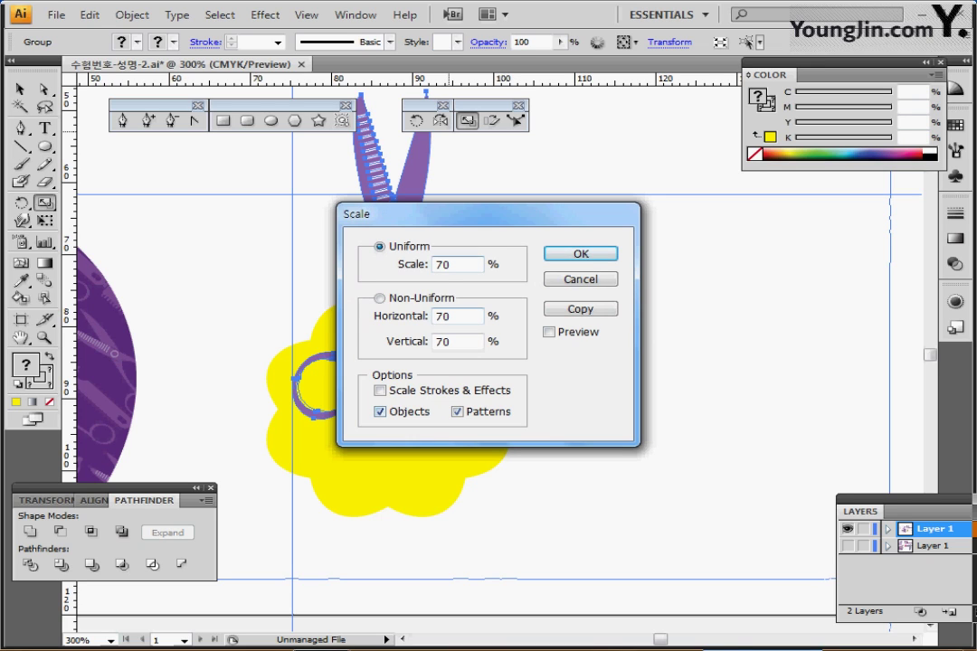
pyautogui.moveTo(452, 214); pyautogui.dragTo(572, 209)
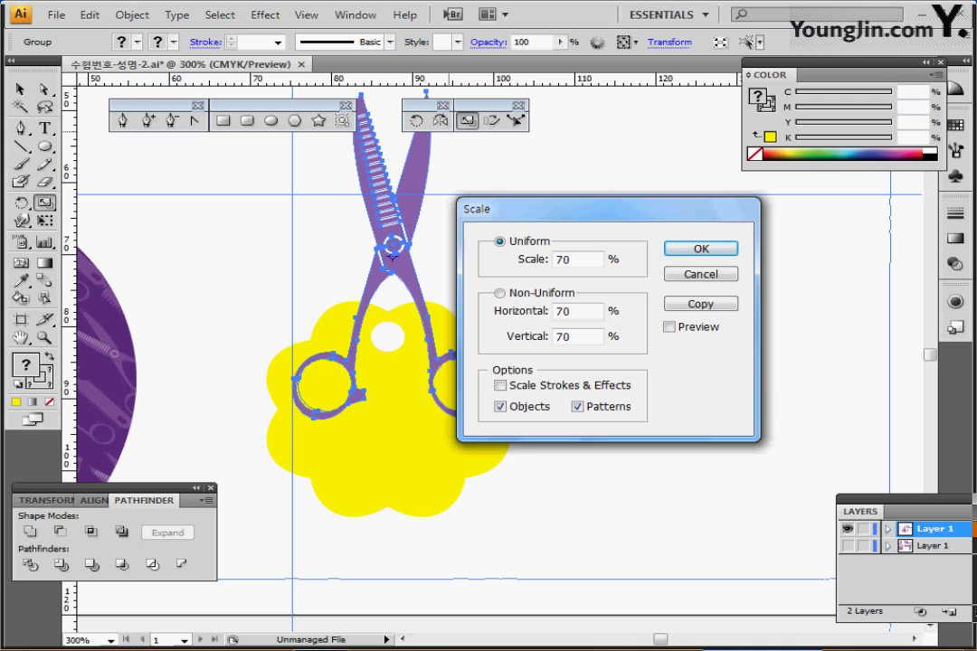
pyautogui.moveTo(573, 209); pyautogui.dragTo(574, 207)
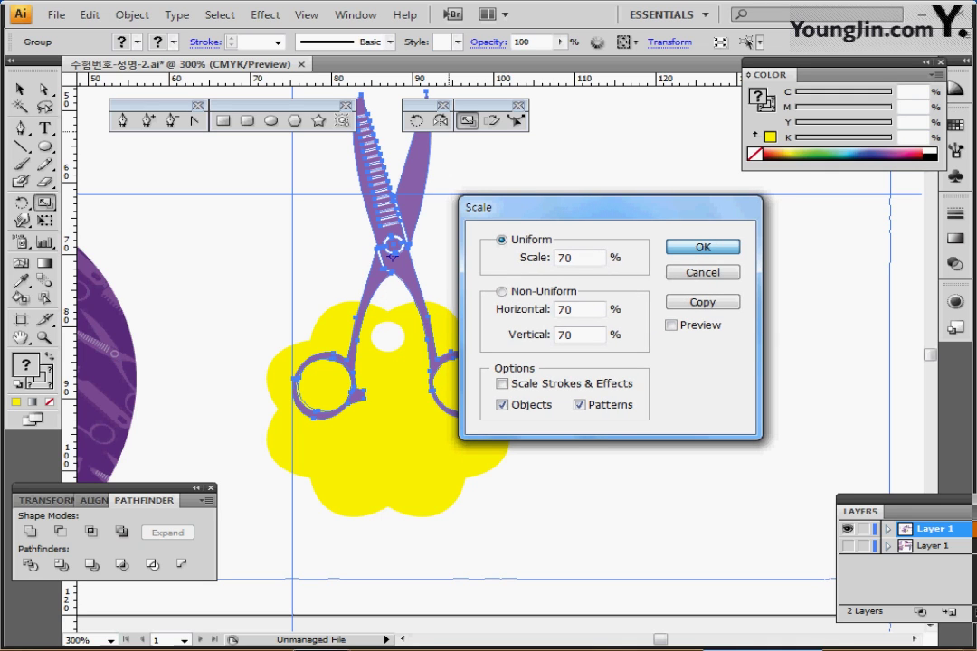
pyautogui.press('Return')
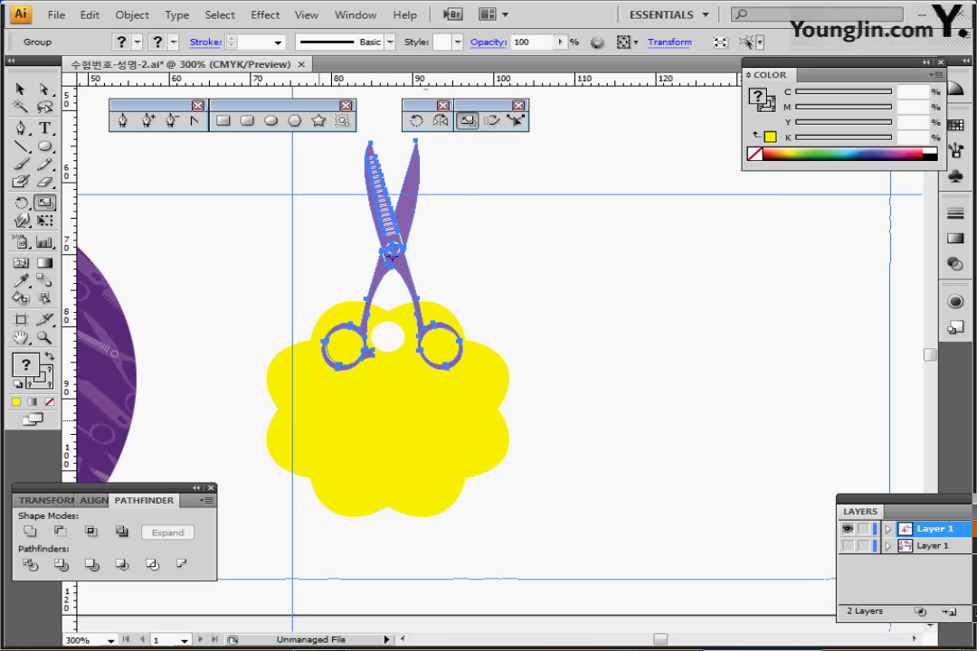
# Step: Rotate the scissors copy so its blades point down to the lower left and place it diagonally across the tag, handles overhanging the right edge
pyautogui.moveTo(391, 256); pyautogui.dragTo(259, 415)
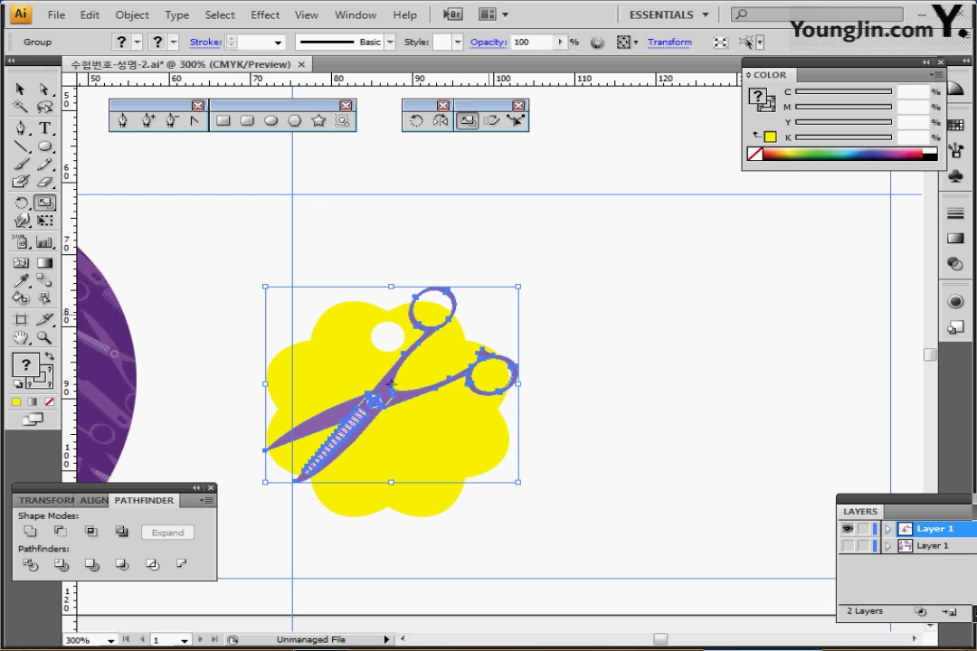
pyautogui.moveTo(391, 383); pyautogui.dragTo(442, 415)
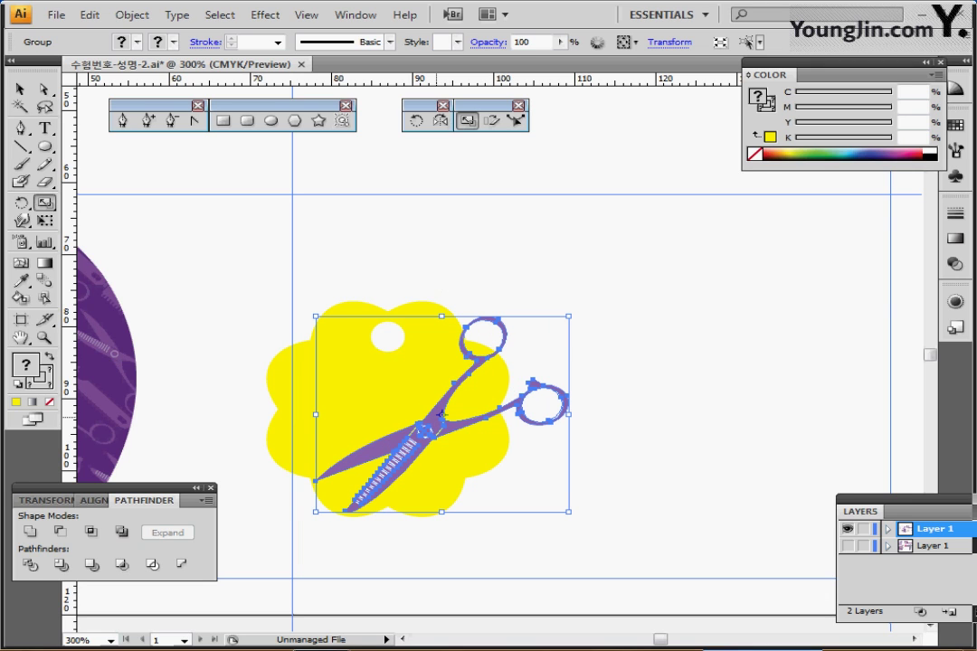
pyautogui.moveTo(441, 414); pyautogui.dragTo(433, 412)
pyautogui.keyDown('ctrl'); pyautogui.click(568, 464); pyautogui.keyUp('ctrl')
pyautogui.scroll(-2, 427, 331)
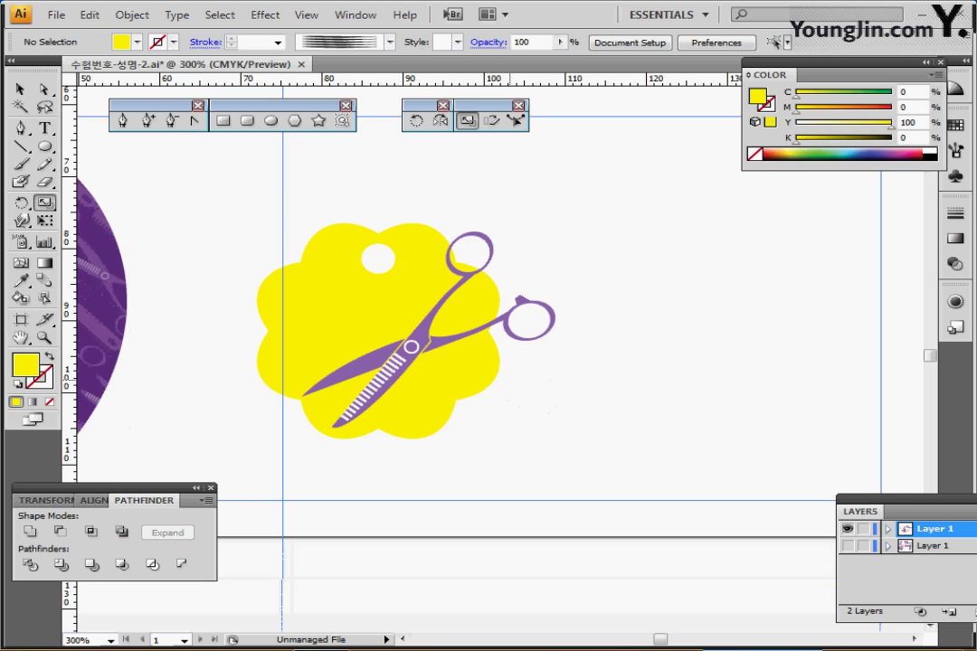
# Step: Send the scissors behind the yellow flower and clip them to the flower's outline with a clipping mask
pyautogui.click(427, 331)
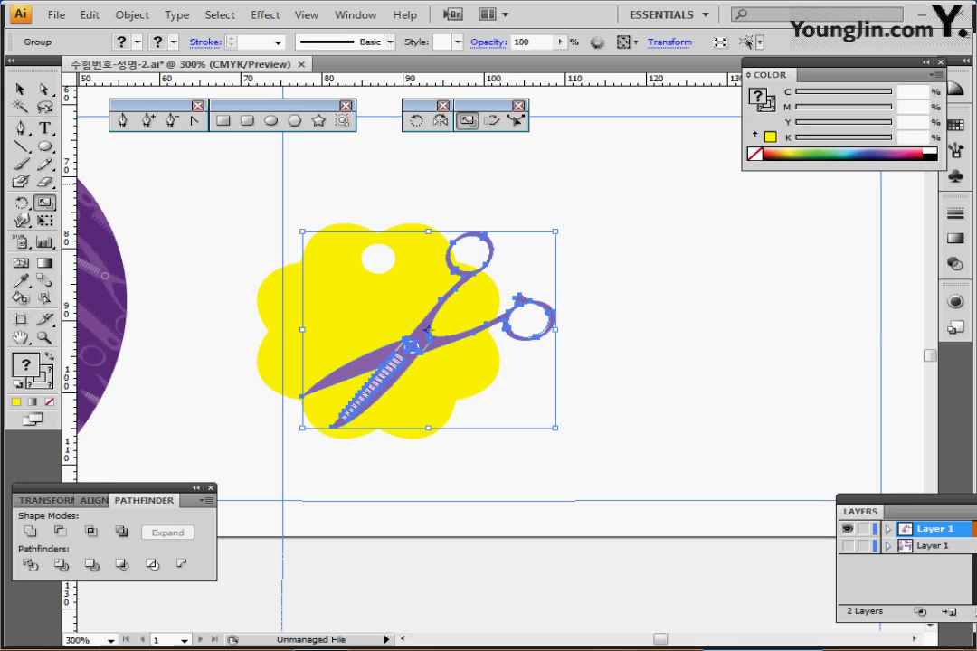
pyautogui.hotkey('ctrl', 'shift', '[')
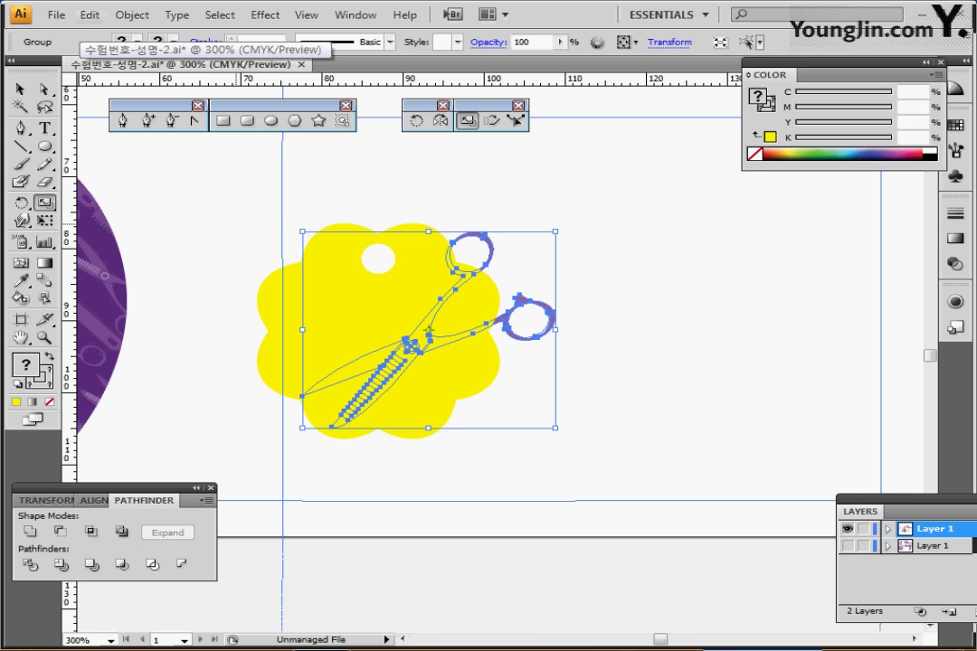
pyautogui.moveTo(237, 221); pyautogui.dragTo(413, 423)
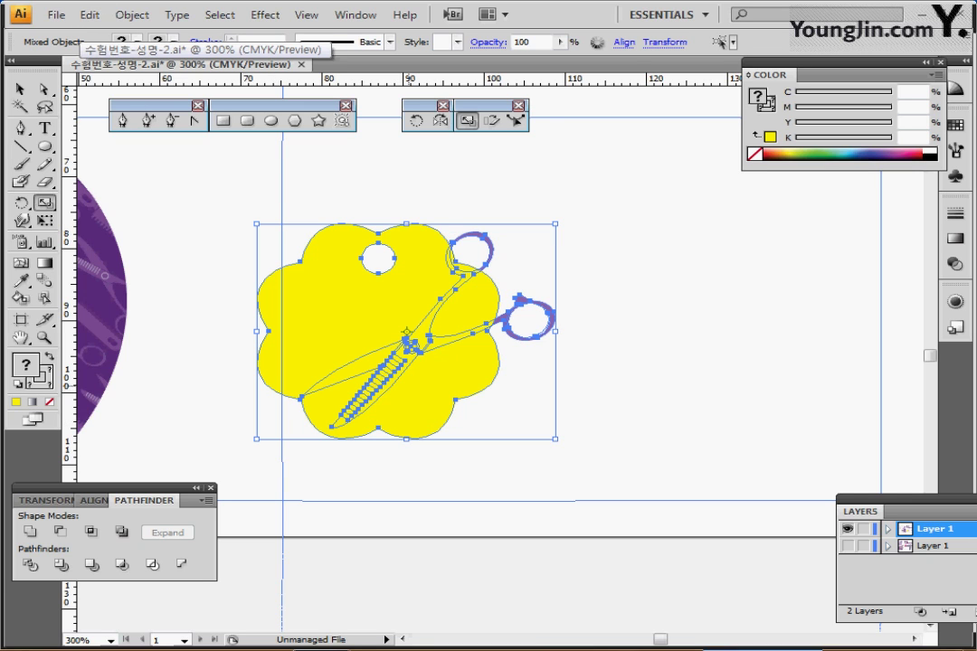
pyautogui.rightClick(306, 279)
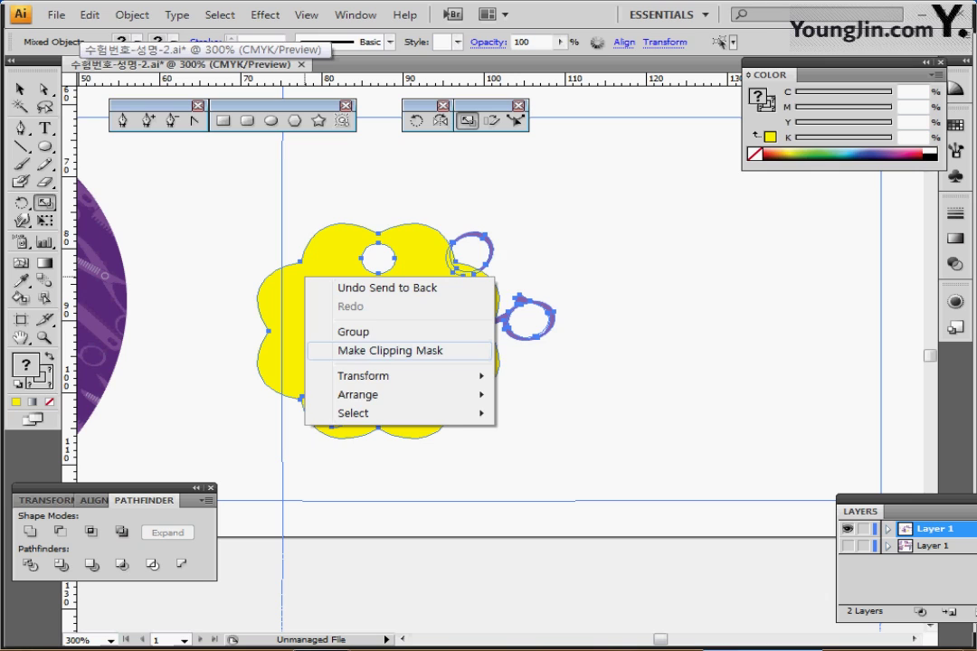
pyautogui.click(389, 350)
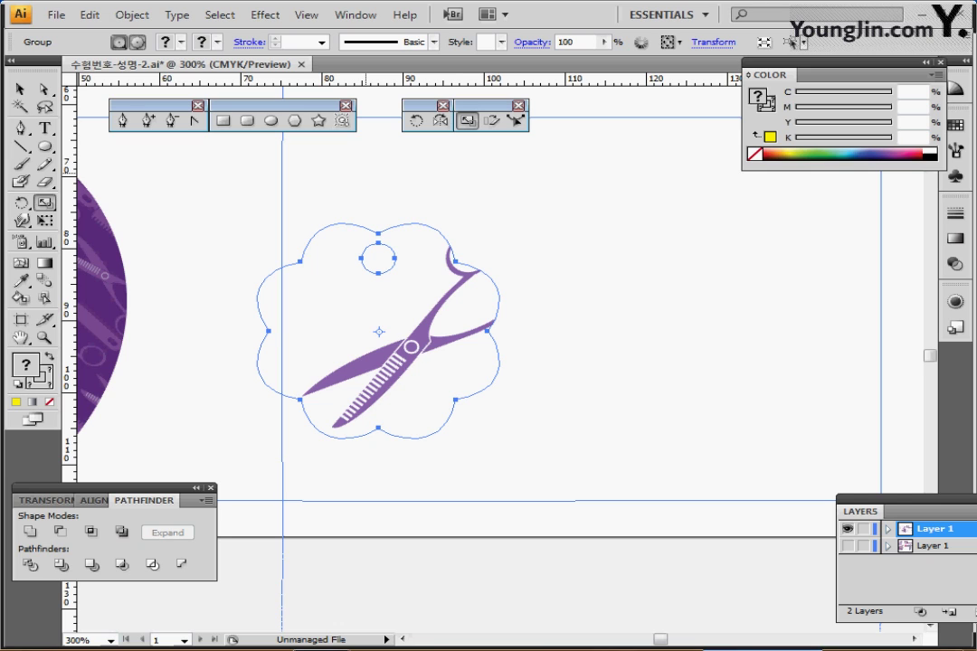
pyautogui.press('ctrl')
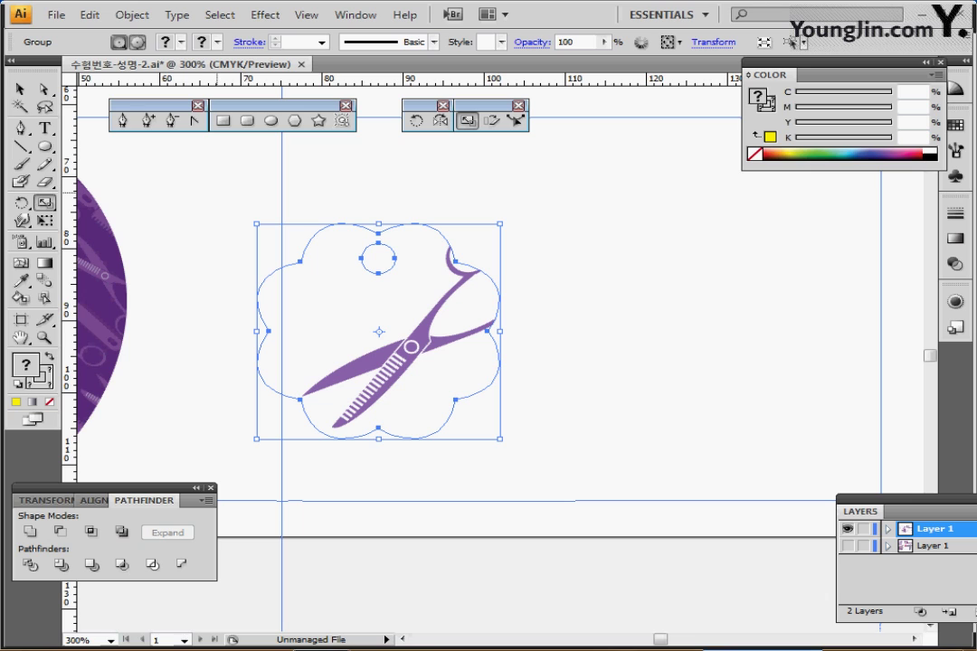
pyautogui.hotkey('ctrl', 'shift', 'a')
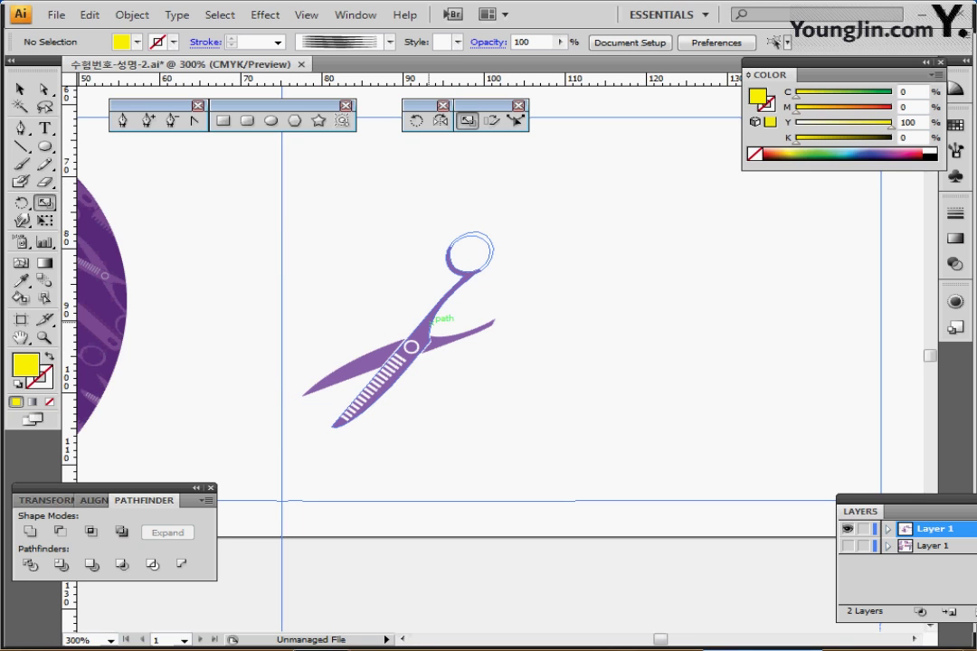
# Step: Isolate the scissors group nested inside the clipped tag group for editing
pyautogui.keyDown('ctrl'); pyautogui.doubleClick(431, 323); pyautogui.keyUp('ctrl')
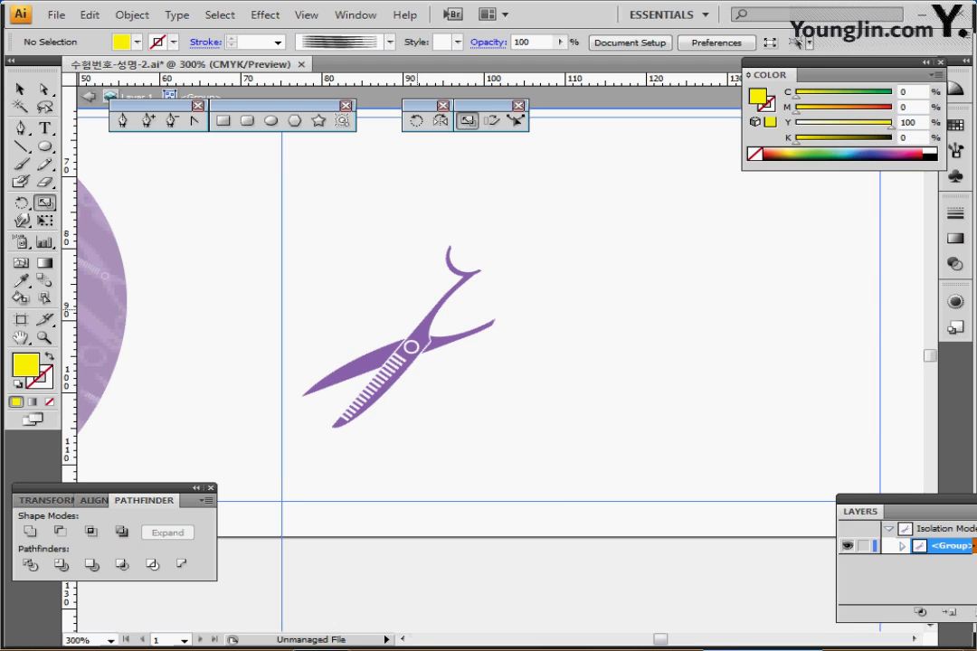
pyautogui.keyDown('ctrl'); pyautogui.click(427, 320); pyautogui.keyUp('ctrl')
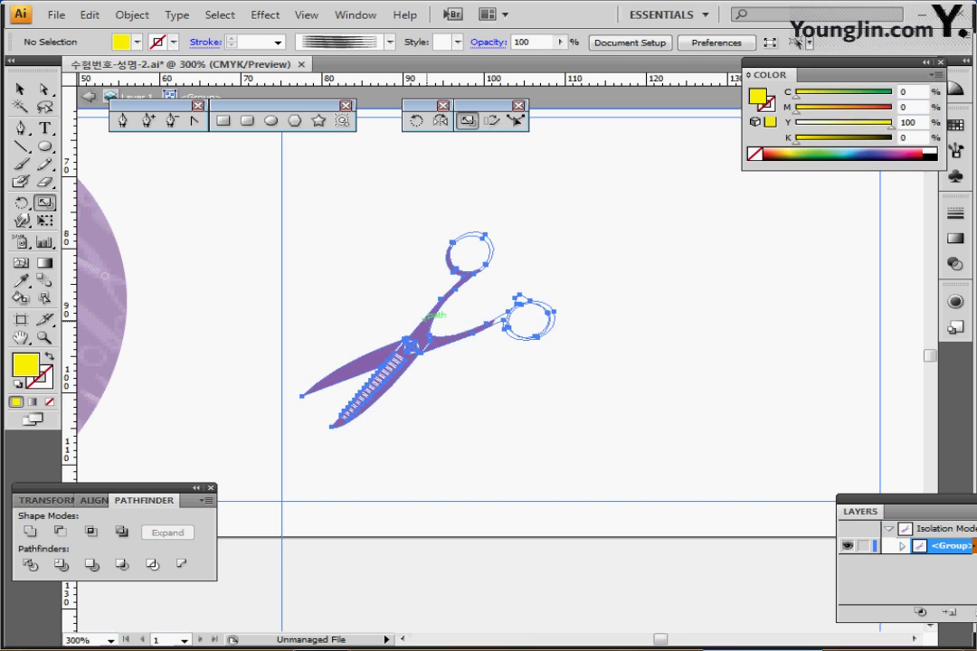
pyautogui.keyDown('ctrl'); pyautogui.doubleClick(427, 320); pyautogui.keyUp('ctrl')
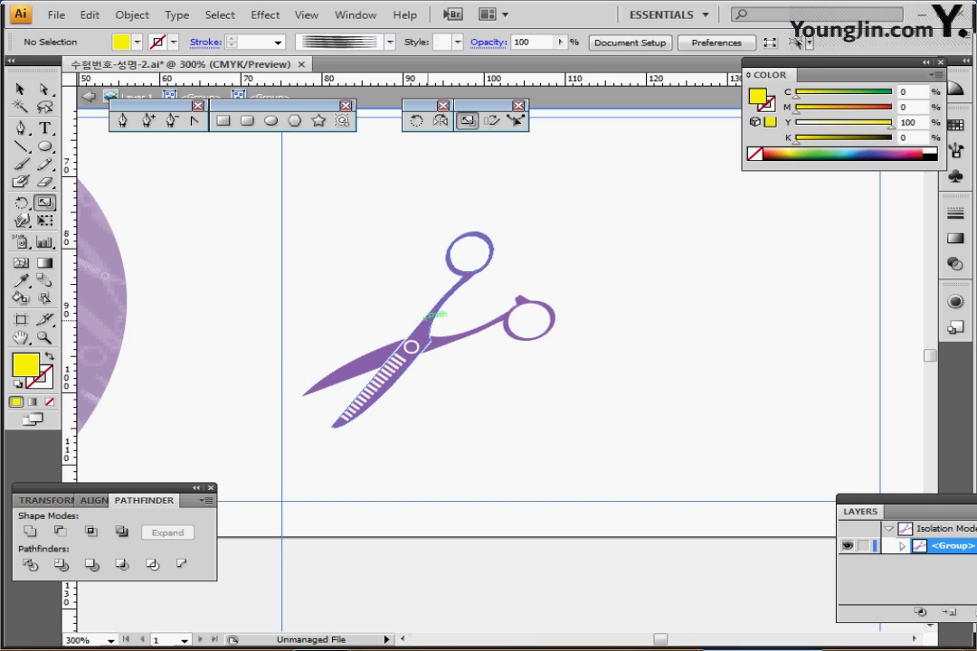
pyautogui.keyDown('ctrl'); pyautogui.click(427, 320); pyautogui.keyUp('ctrl')
pyautogui.click(427, 326)
pyautogui.press('a')
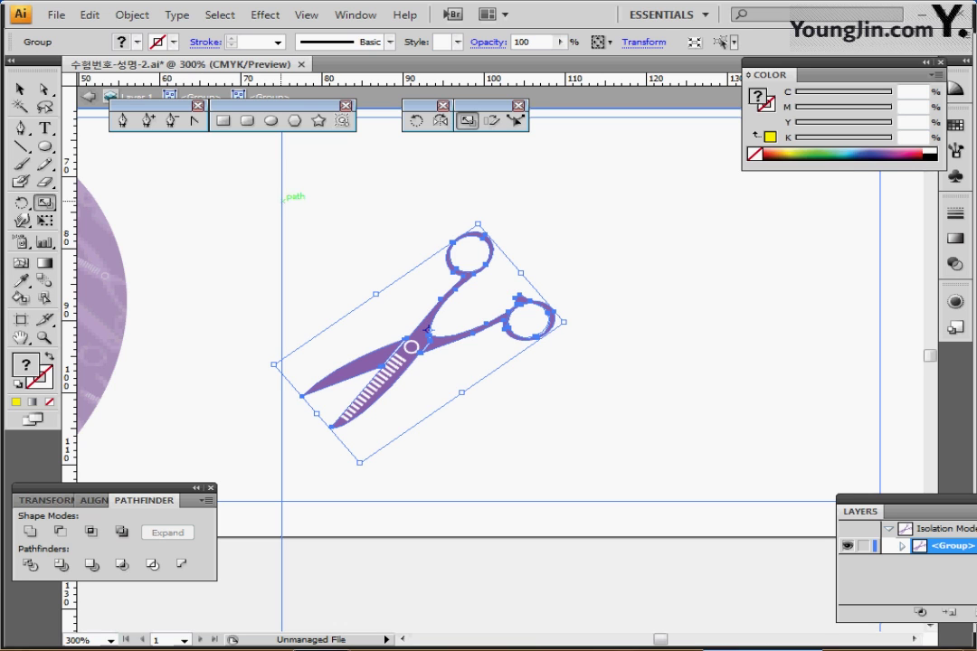
pyautogui.click(44, 89)
pyautogui.click(384, 276)
pyautogui.click(421, 324)
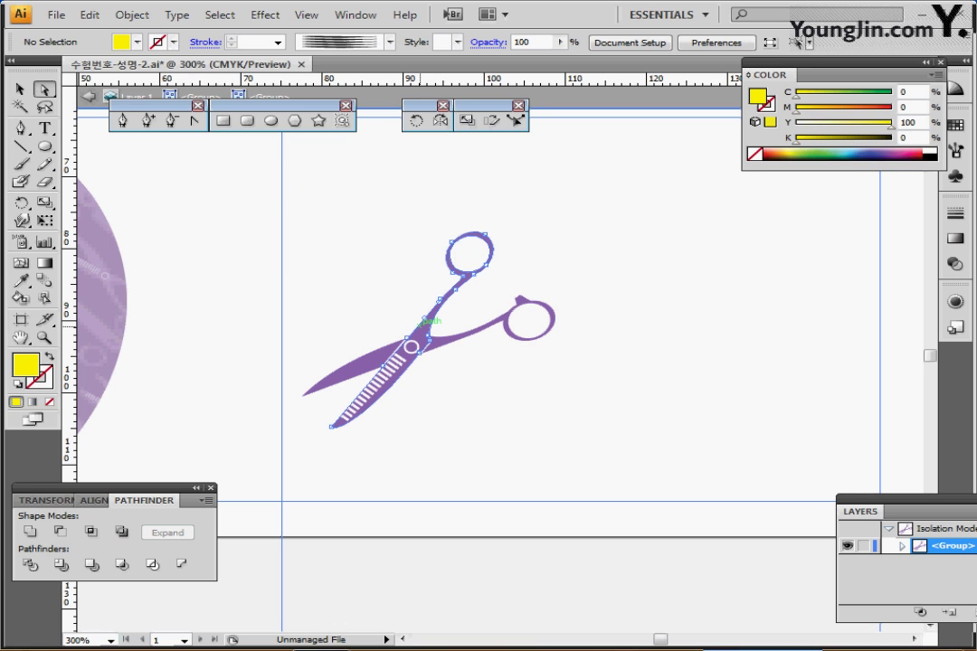
pyautogui.click(424, 322)
# Step: Select all scissors parts sharing the same fill and stroke and set their black value to 70%
pyautogui.click(43, 90)
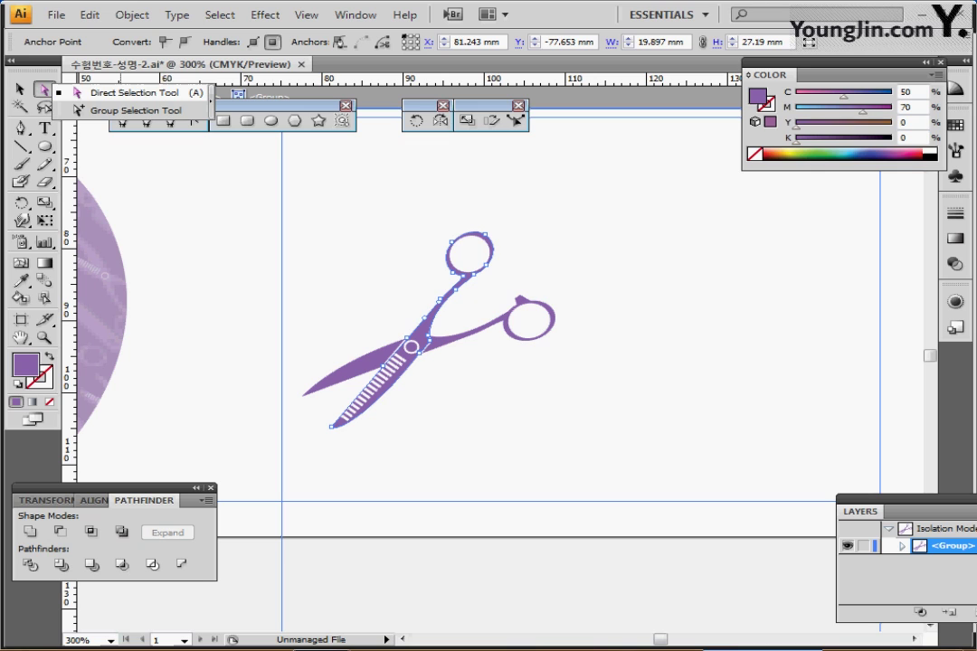
pyautogui.click(136, 110)
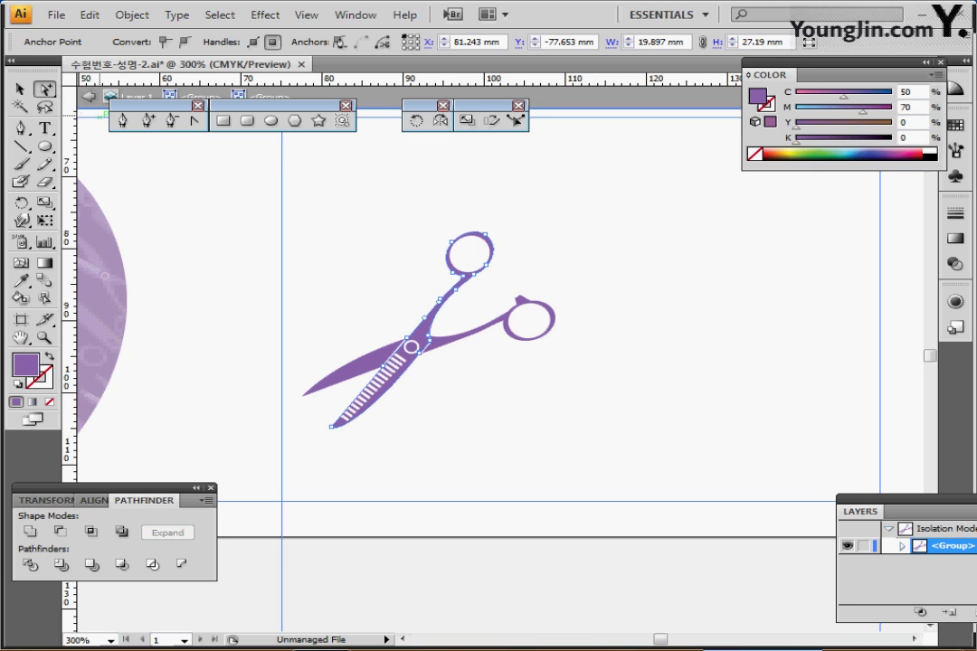
pyautogui.hotkey('ctrl', 'shift', 'a')
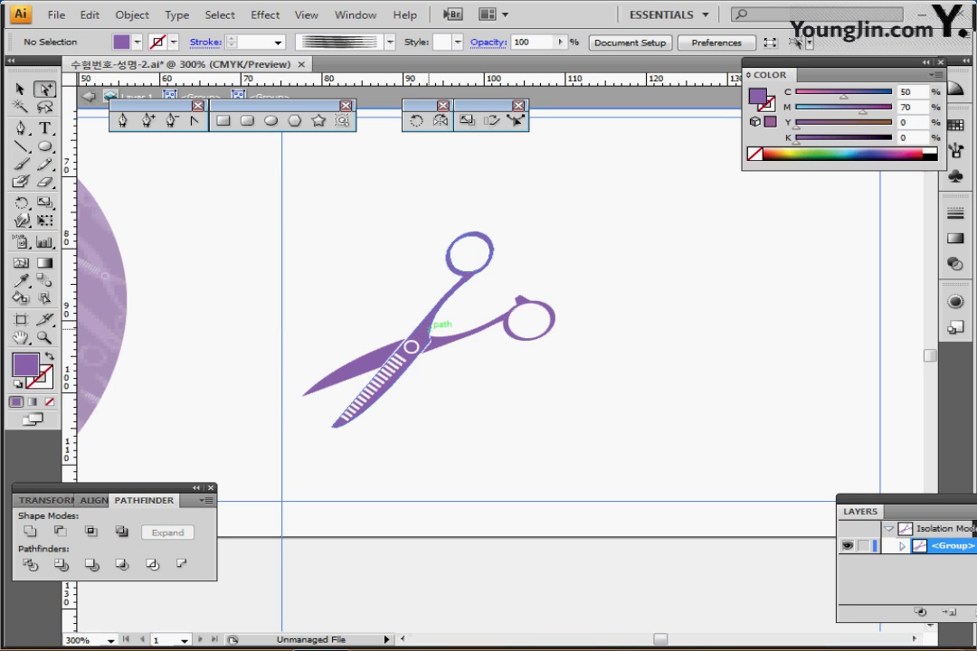
pyautogui.click(431, 324)
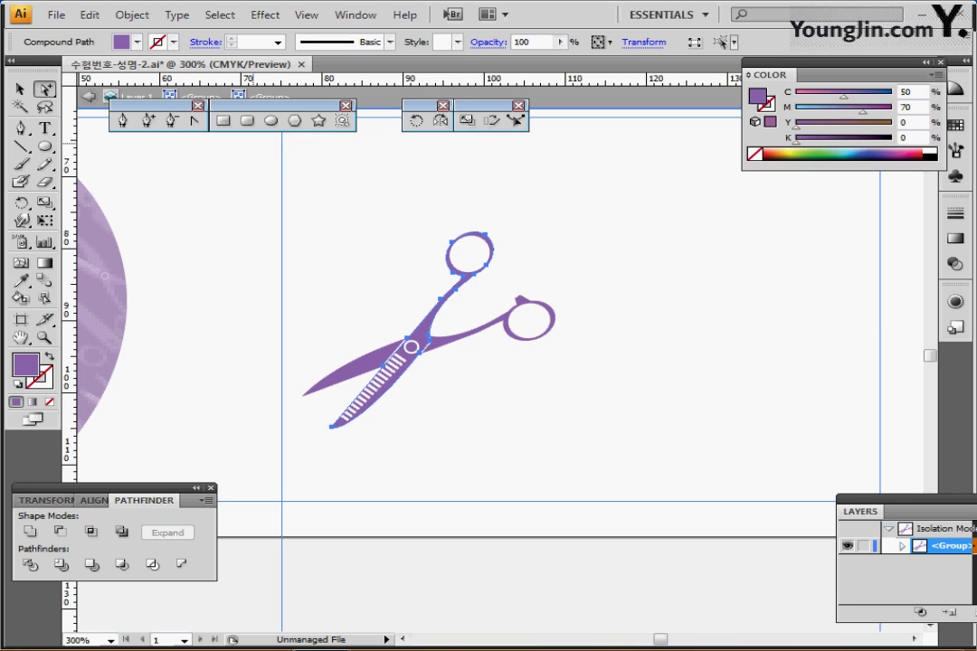
pyautogui.click(219, 15)
pyautogui.moveTo(254, 179)
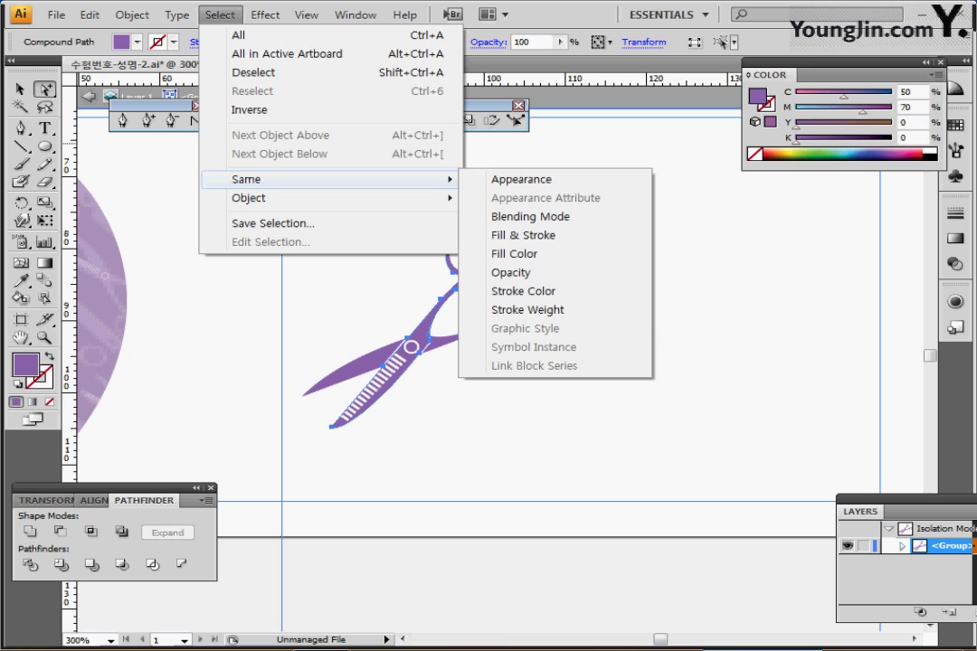
pyautogui.click(523, 235)
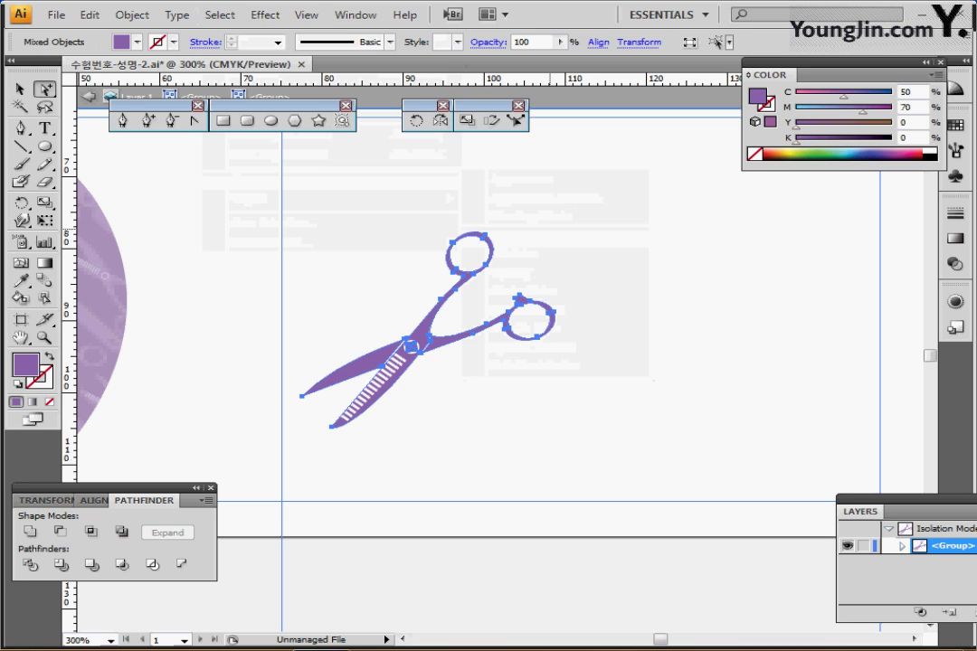
pyautogui.hotkey('ctrl', '-')
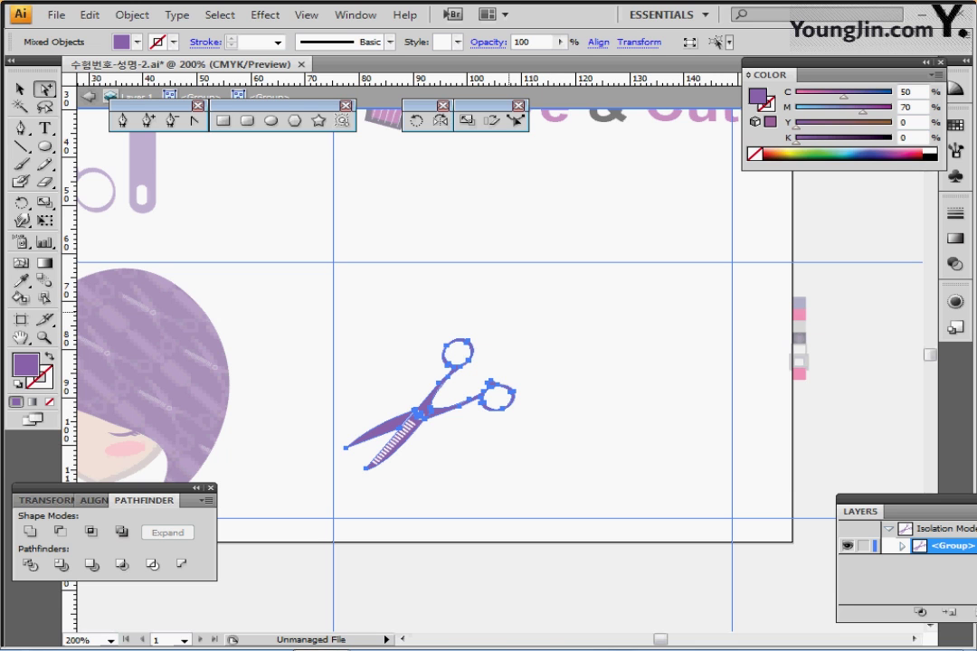
pyautogui.moveTo(434, 296); pyautogui.dragTo(661, 272)
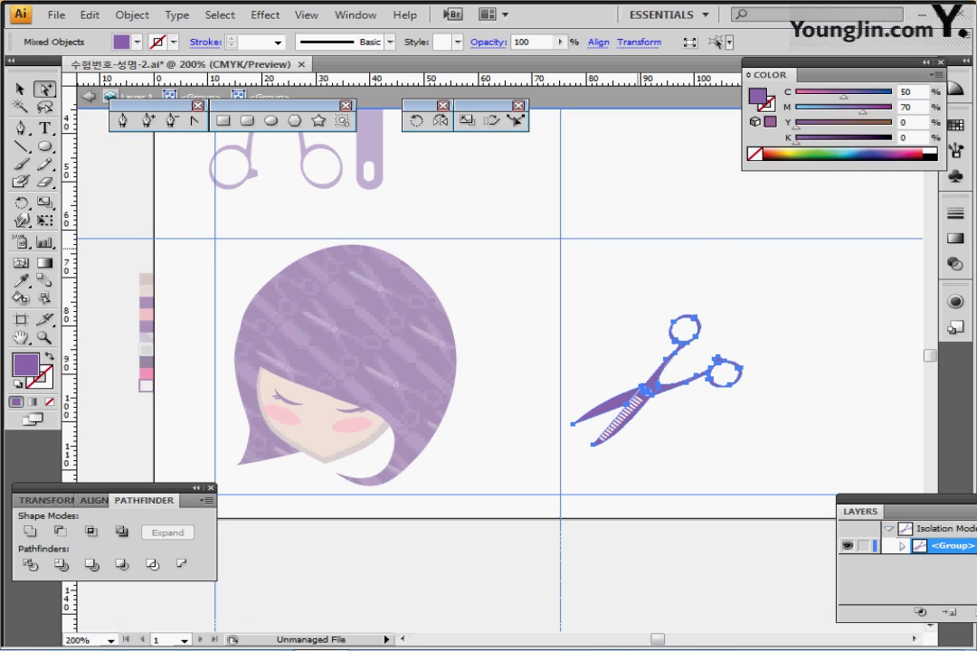
pyautogui.moveTo(633, 649)
pyautogui.moveTo(908, 138); pyautogui.dragTo(797, 130)
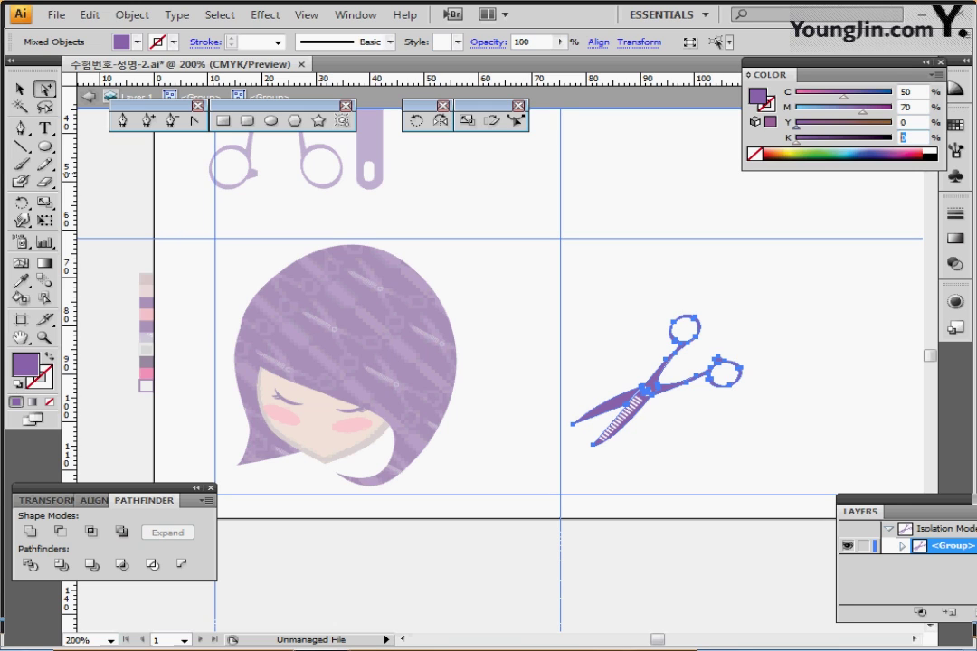
pyautogui.write('70')
pyautogui.press('Return')
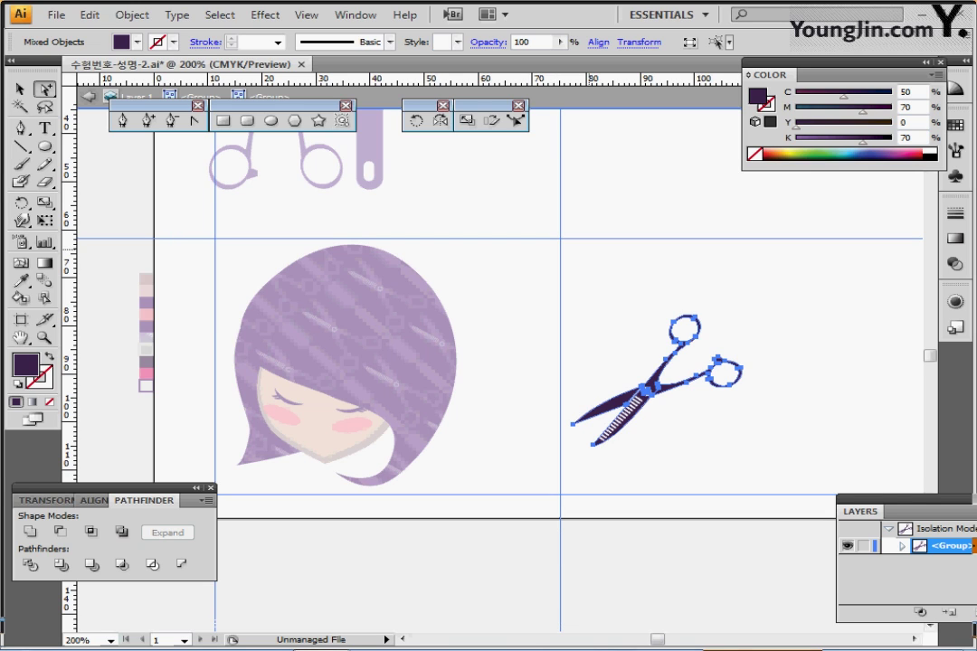
pyautogui.press('ctrl')
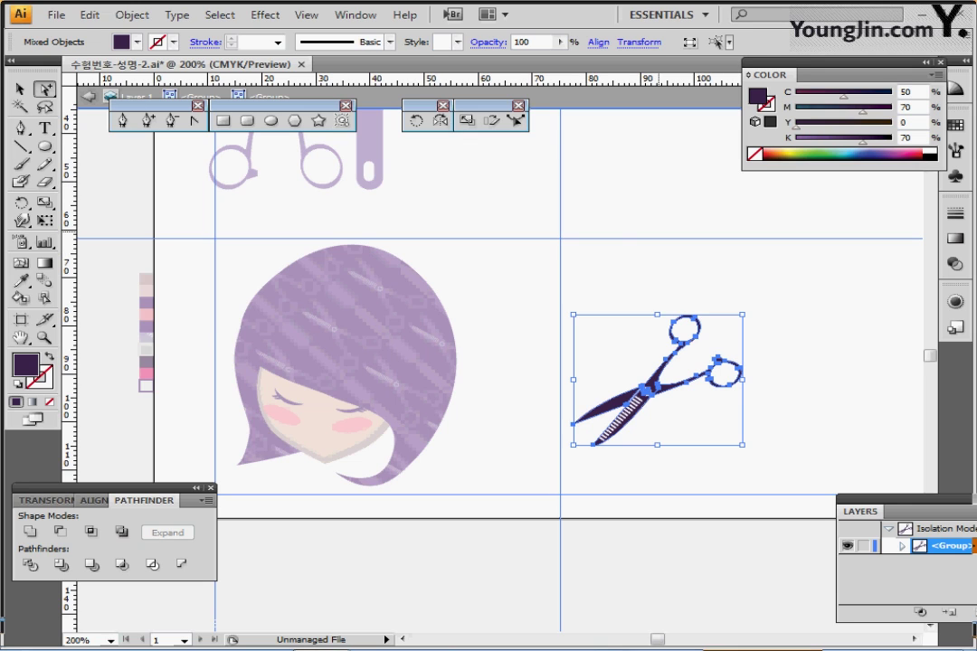
pyautogui.keyDown('ctrl'); pyautogui.click(602, 234); pyautogui.keyUp('ctrl')
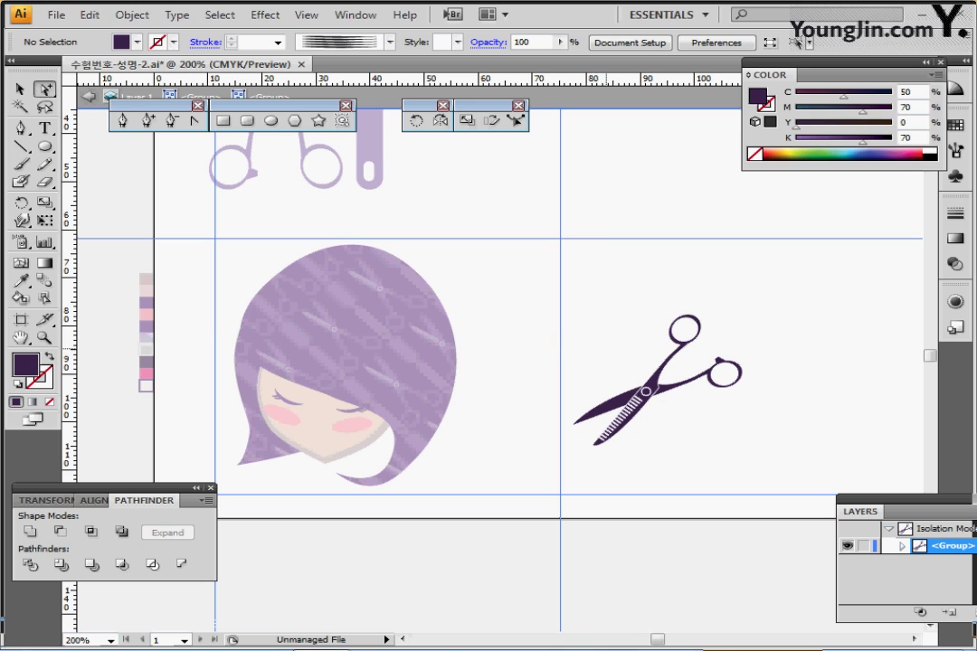
# Step: Go up to the clipped tag group, select the flower outline and copy the outlined swatch's style onto it with the Eyedropper
pyautogui.click(184, 96)
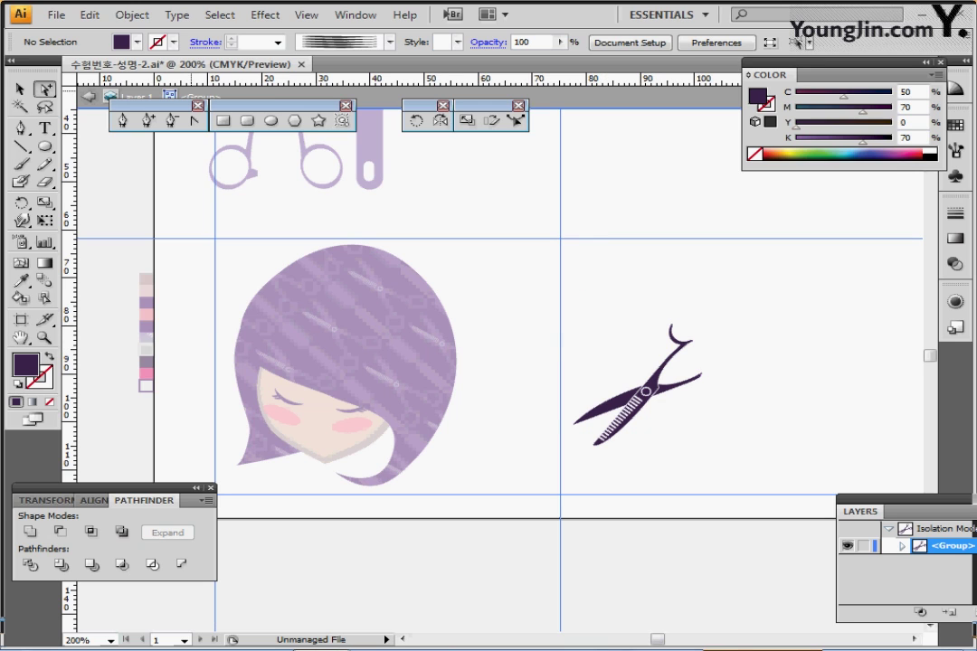
pyautogui.moveTo(575, 266); pyautogui.dragTo(614, 350)
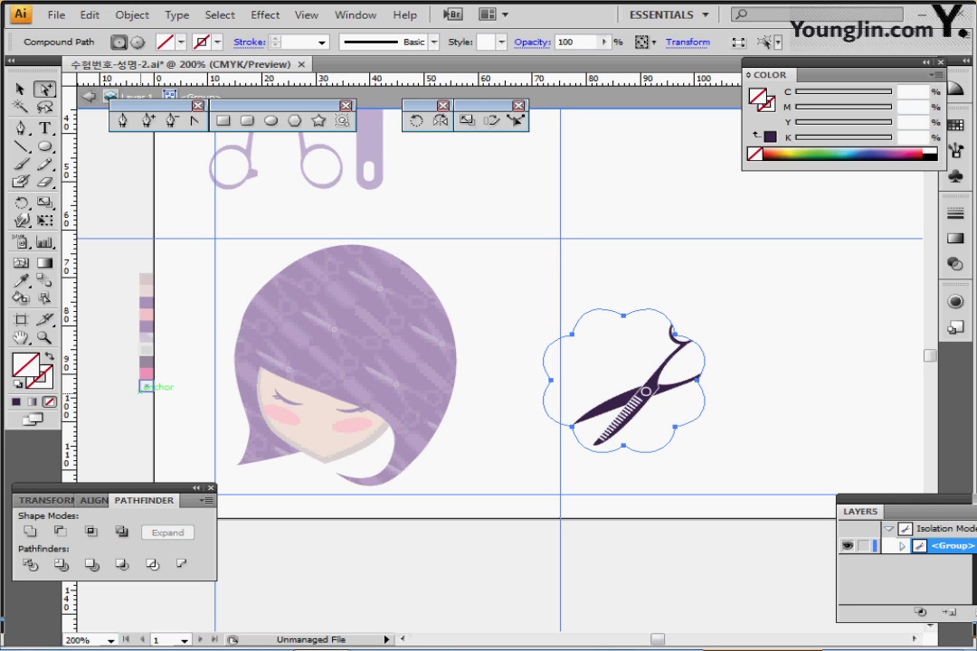
pyautogui.press('i')
pyautogui.click(143, 388)
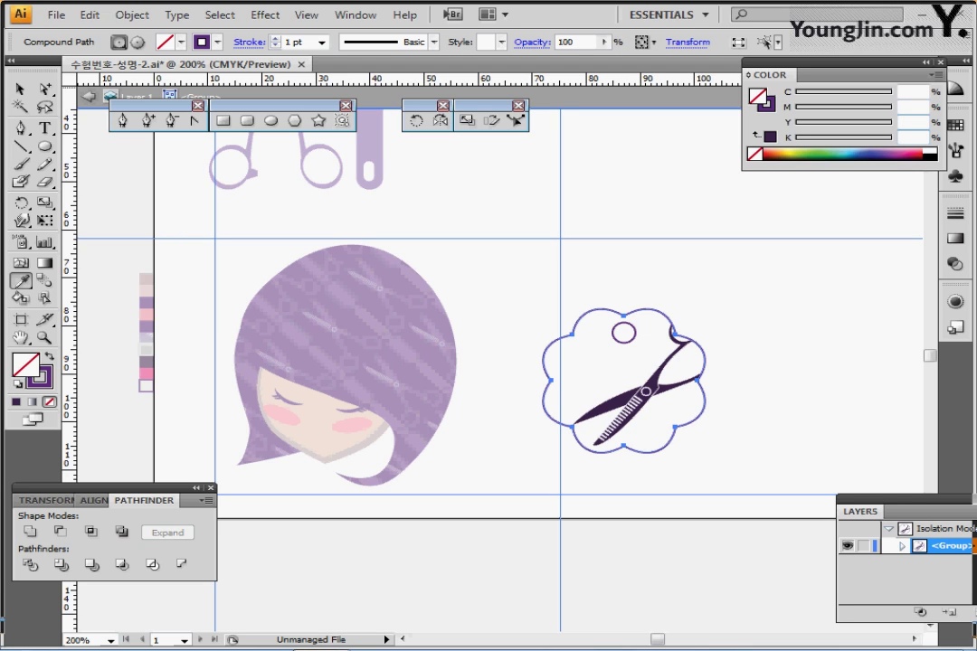
# Step: Set the flower tag's fill to CMYK 0, 0, 0, 30
pyautogui.press('Tab')
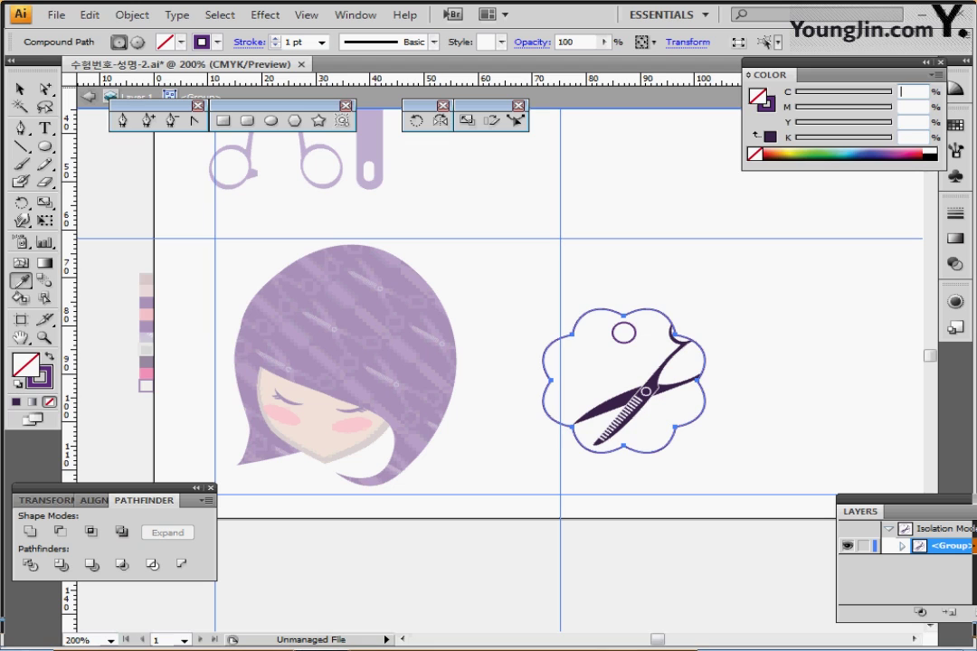
pyautogui.write('0')
pyautogui.press('Tab')
pyautogui.press('Tab')
pyautogui.press('Return')
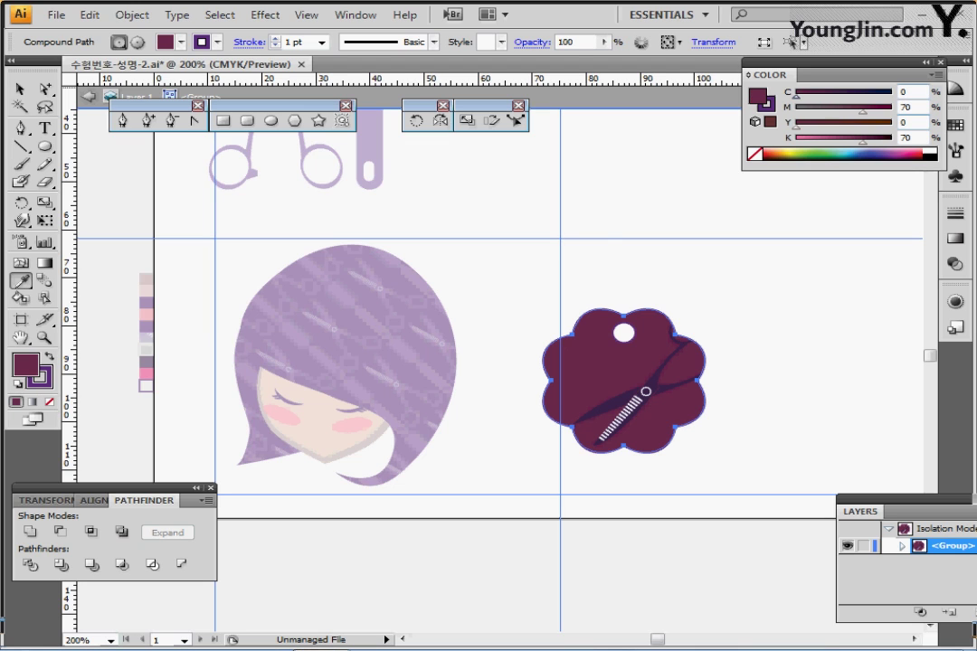
pyautogui.hotkey('shift', 'Tab')
pyautogui.write('0')
pyautogui.press('Return')
pyautogui.moveTo(918, 137); pyautogui.dragTo(803, 100)
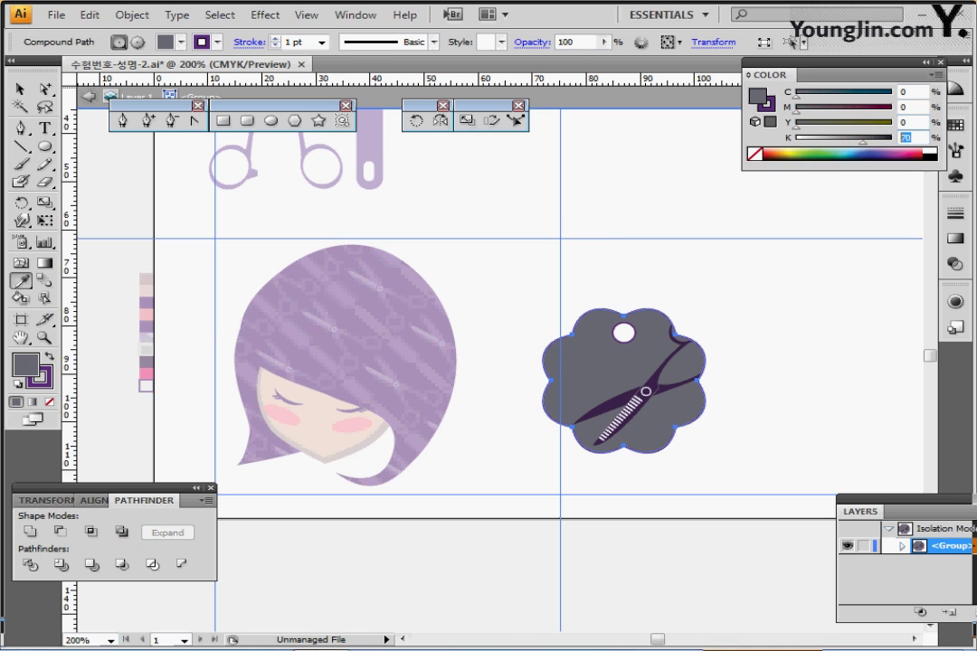
pyautogui.write('30')
pyautogui.press('Tab')
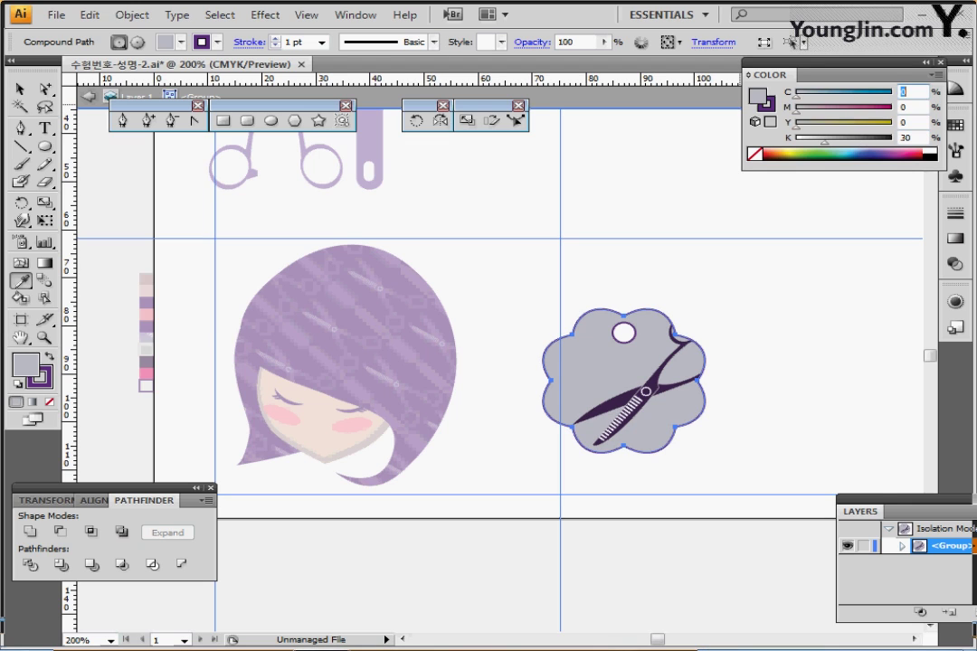
pyautogui.press('Return')
# Step: Set the flower tag's stroke colour to CMYK 0, 0, 0, 10
pyautogui.press('x')
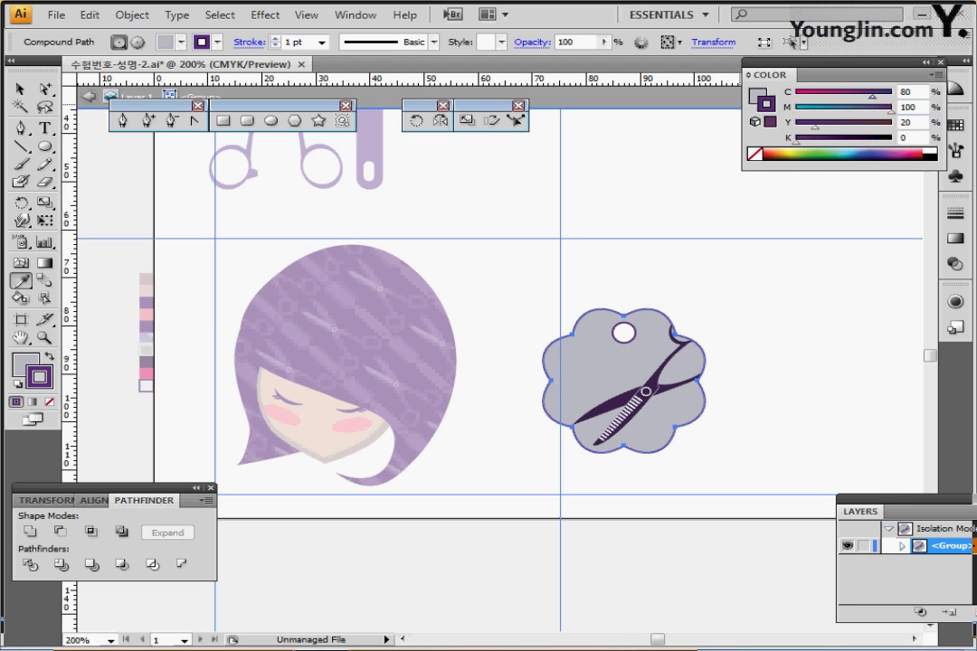
pyautogui.moveTo(872, 97); pyautogui.dragTo(796, 97)
pyautogui.moveTo(891, 112); pyautogui.dragTo(795, 112)
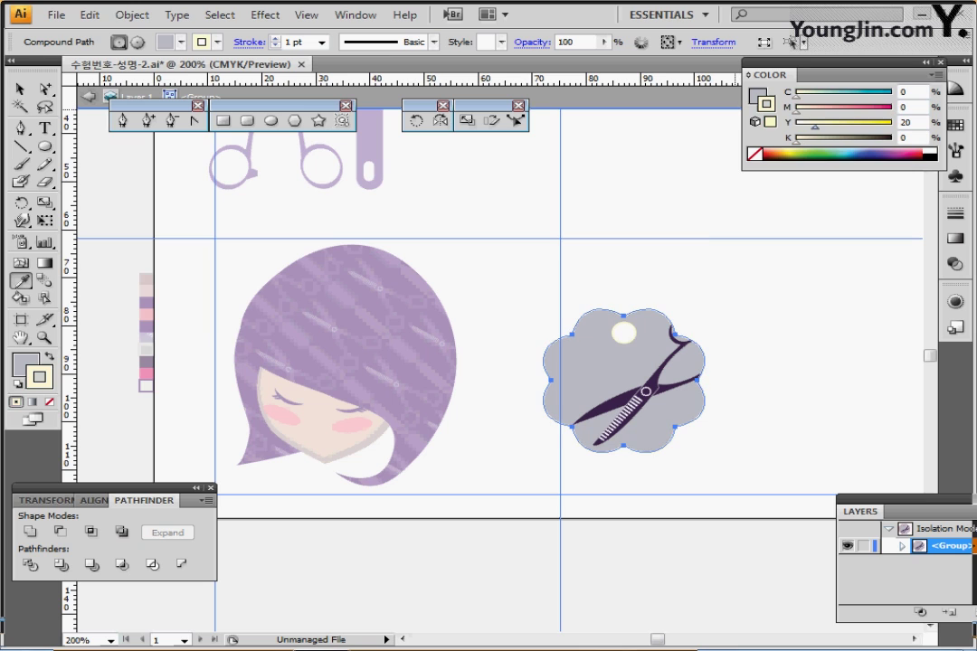
pyautogui.write('0')
pyautogui.press('Tab')
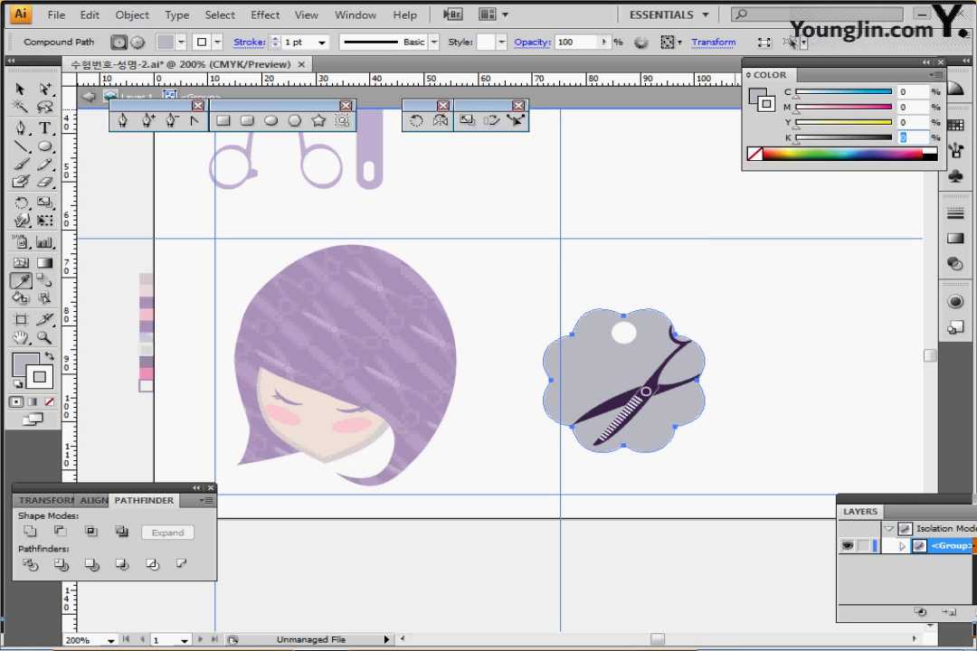
pyautogui.write('10')
pyautogui.press('Tab')
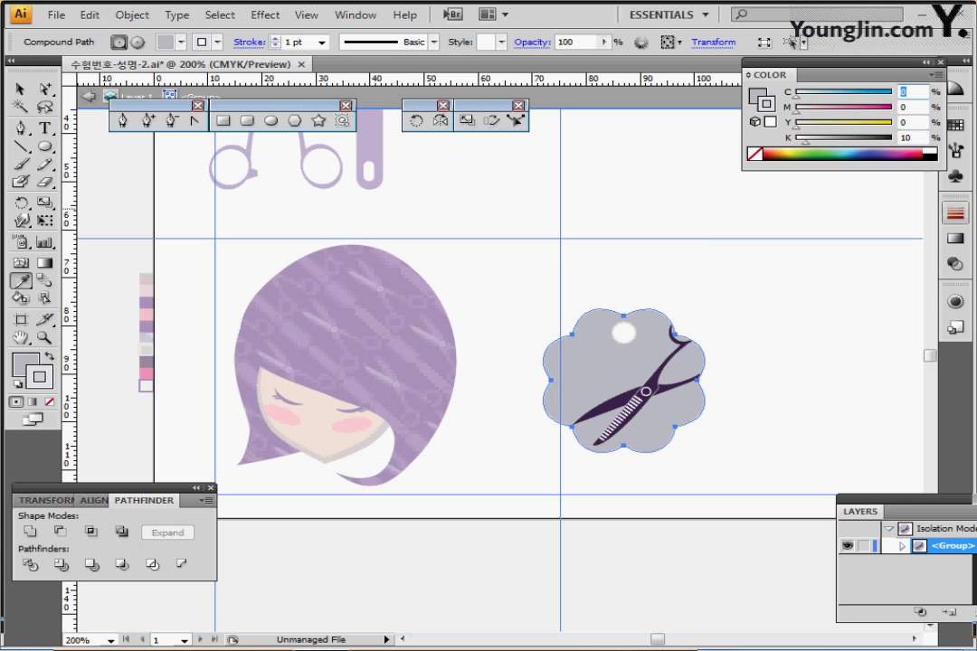
# Step: Set the flower tag's stroke weight to 2 pt and leave isolation mode
pyautogui.click(955, 214)
pyautogui.click(804, 224)
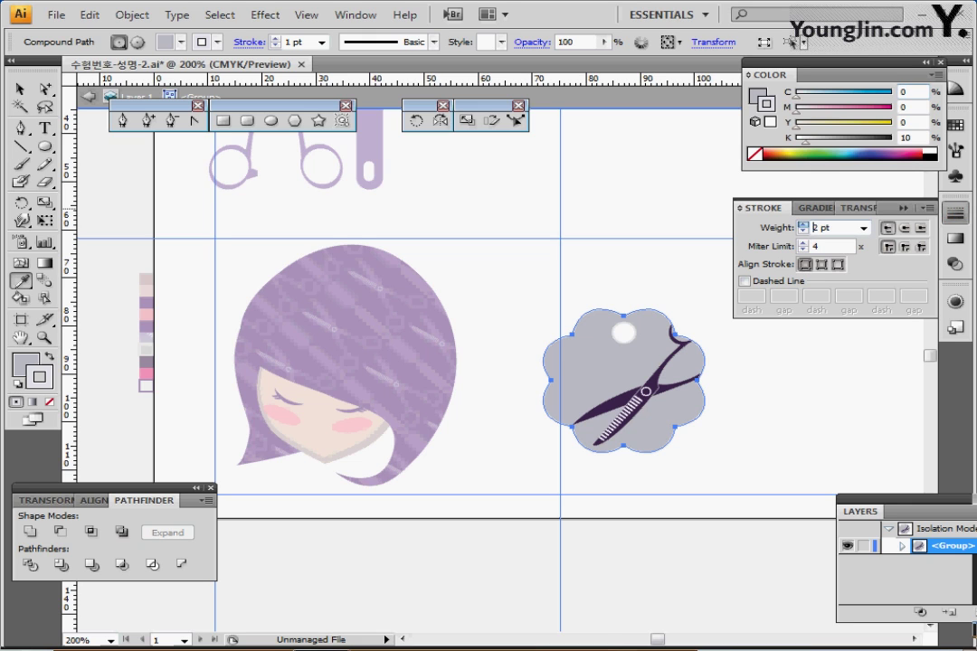
pyautogui.press('Return')
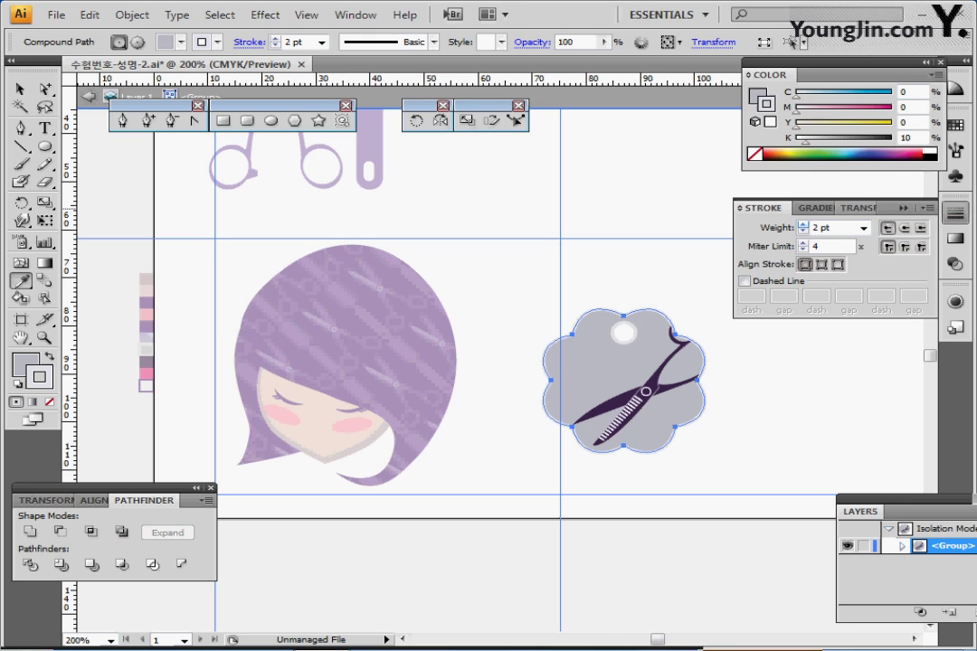
pyautogui.press('Escape')
pyautogui.keyDown('ctrl'); pyautogui.click(764, 446); pyautogui.keyUp('ctrl')
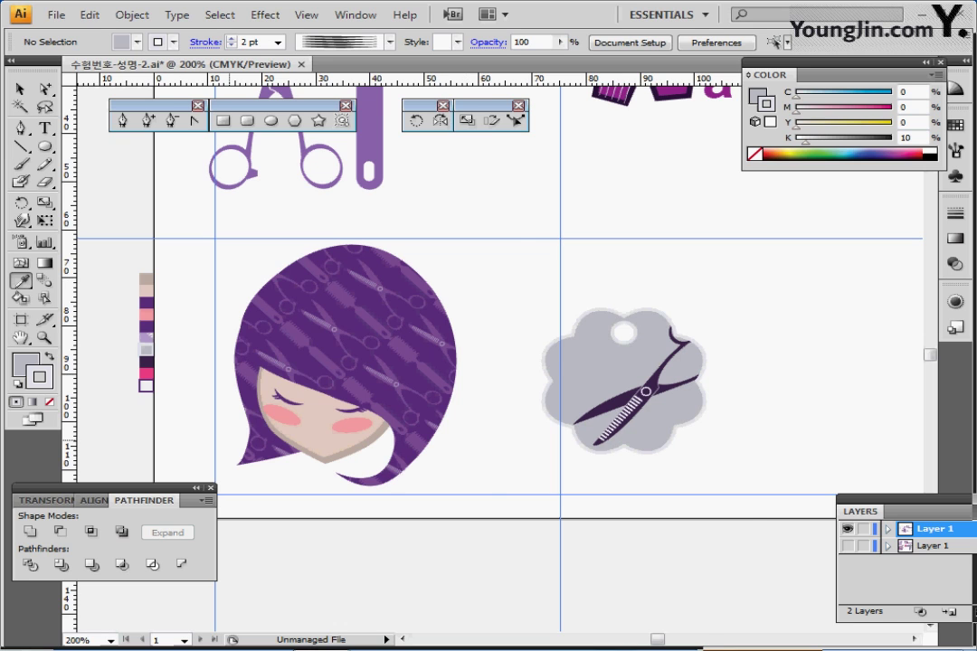
# Step: Move the pink Hair Shop text from the pasteboard onto the flower tag and bring it to the front
pyautogui.hotkey('ctrl', '-')
pyautogui.moveTo(296, 426); pyautogui.dragTo(395, 422)
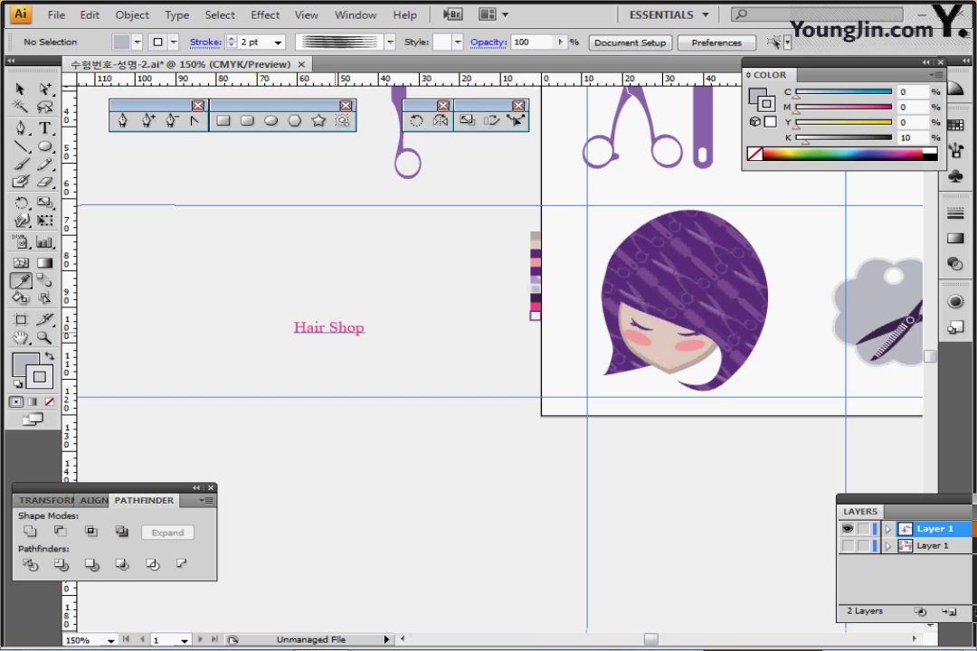
pyautogui.keyDown('ctrl'); pyautogui.click(331, 332); pyautogui.keyUp('ctrl')
pyautogui.moveTo(337, 331); pyautogui.dragTo(749, 299)
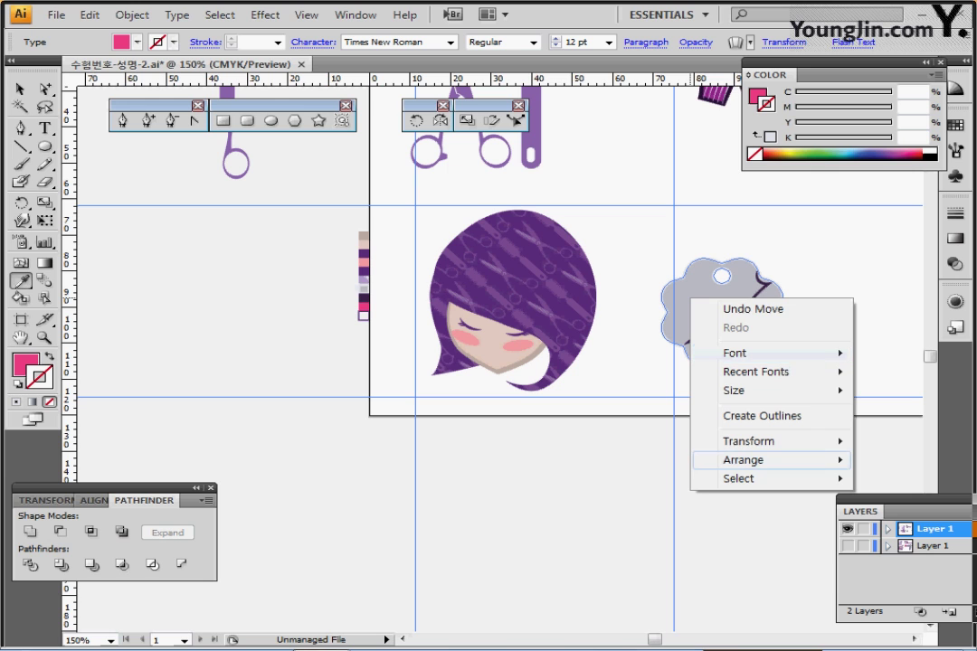
pyautogui.moveTo(743, 461)
pyautogui.click(479, 461)
# Step: Reposition the Hair Shop text slightly down and left, below the tag's hole and above the scissors' left blade
pyautogui.keyDown('ctrl'); pyautogui.click(756, 353); pyautogui.keyUp('ctrl')
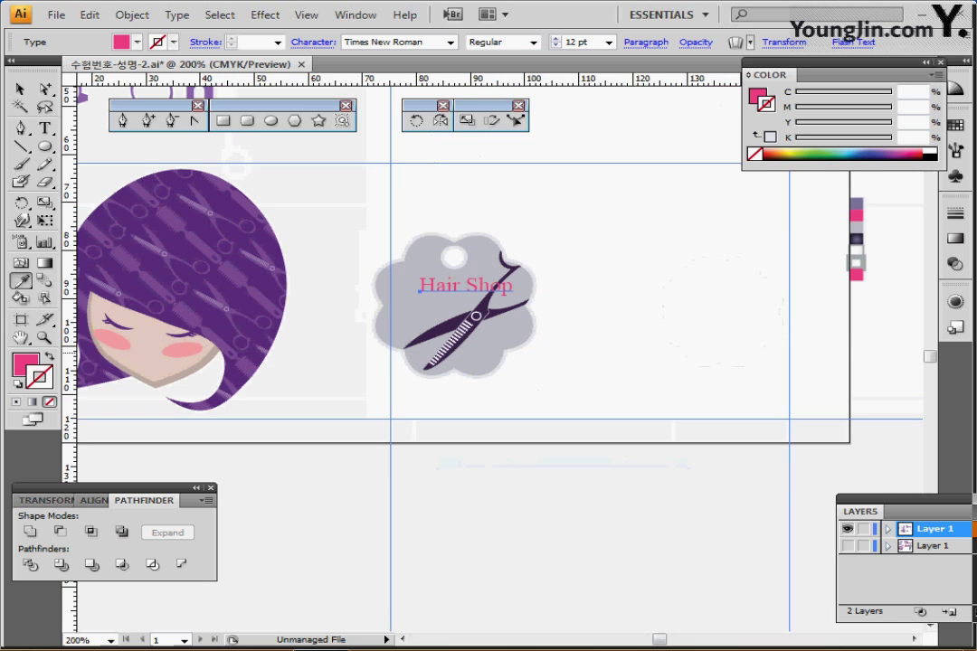
pyautogui.keyDown('ctrl'); pyautogui.click(757, 353); pyautogui.keyUp('ctrl')
pyautogui.moveTo(200, 332); pyautogui.dragTo(525, 377)
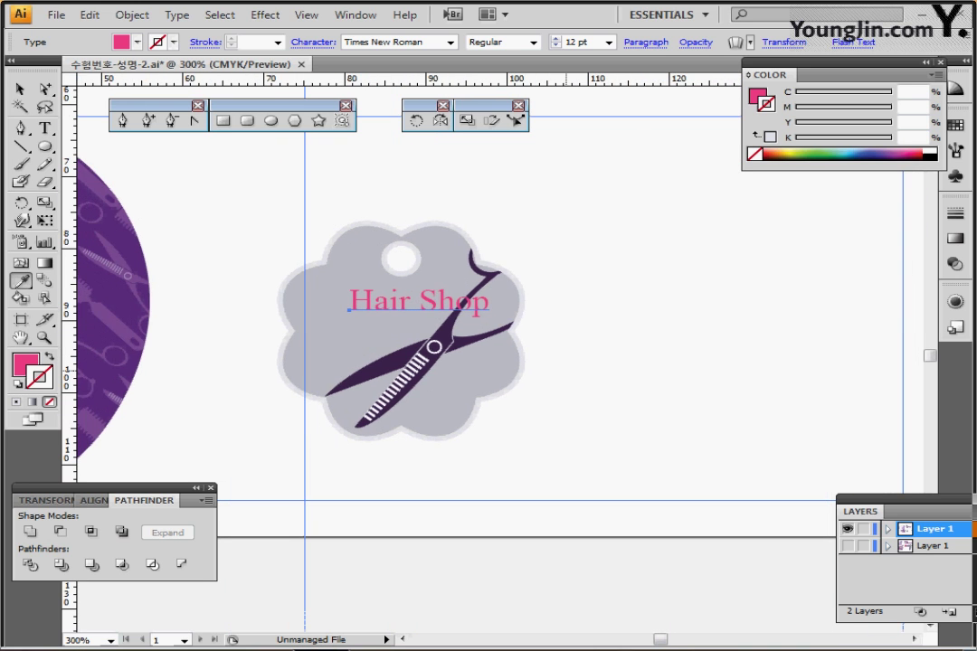
pyautogui.moveTo(416, 313); pyautogui.dragTo(379, 307)
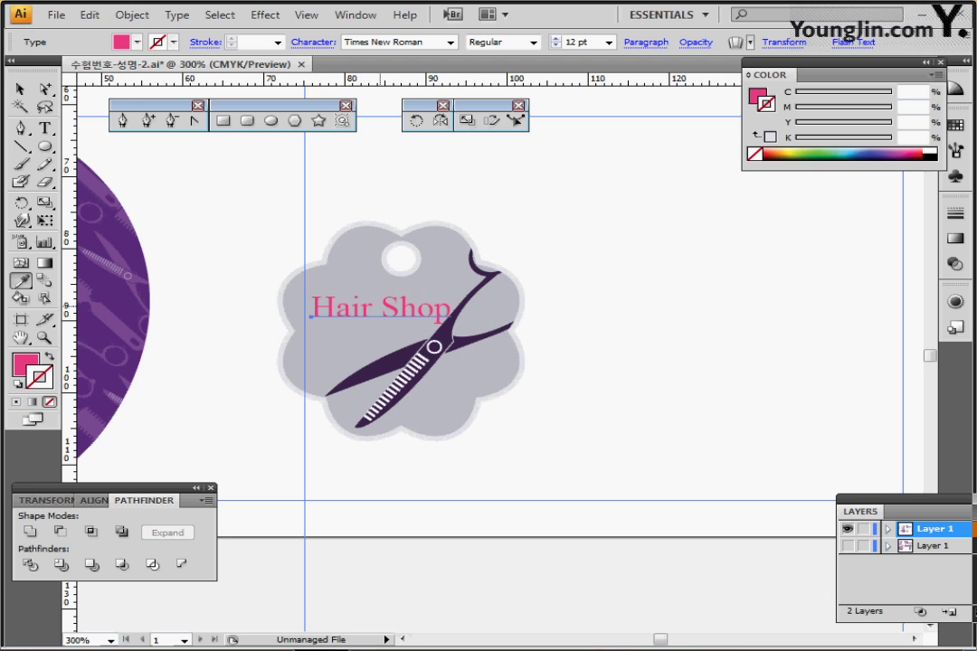
# Step: Move the flower tag, with its scissors and Hair Shop text, onto the top of the character's purple hair
pyautogui.click(19, 89)
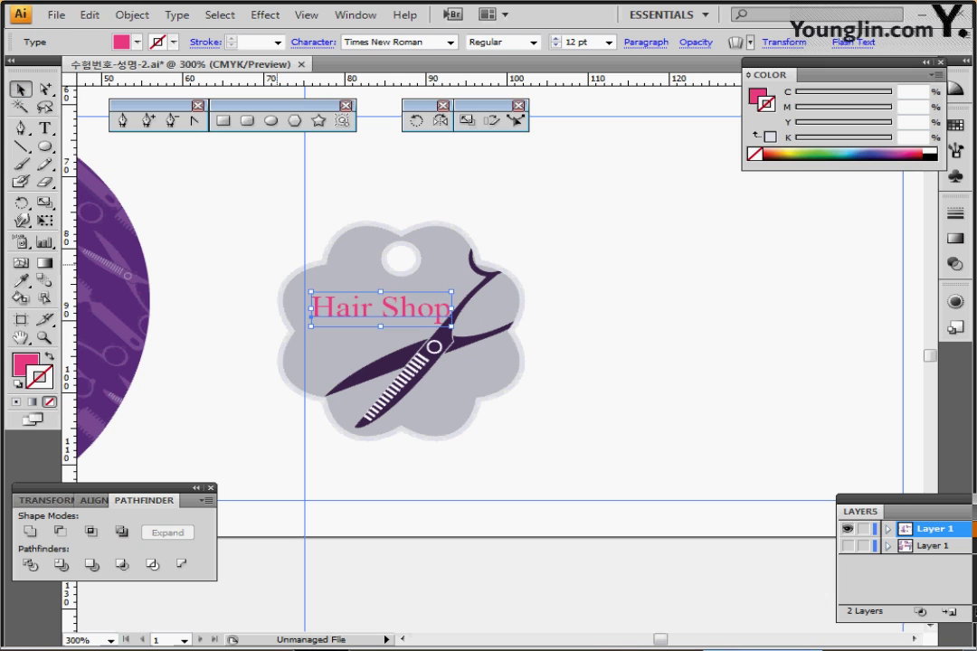
pyautogui.click(277, 264)
pyautogui.moveTo(250, 230); pyautogui.dragTo(536, 454)
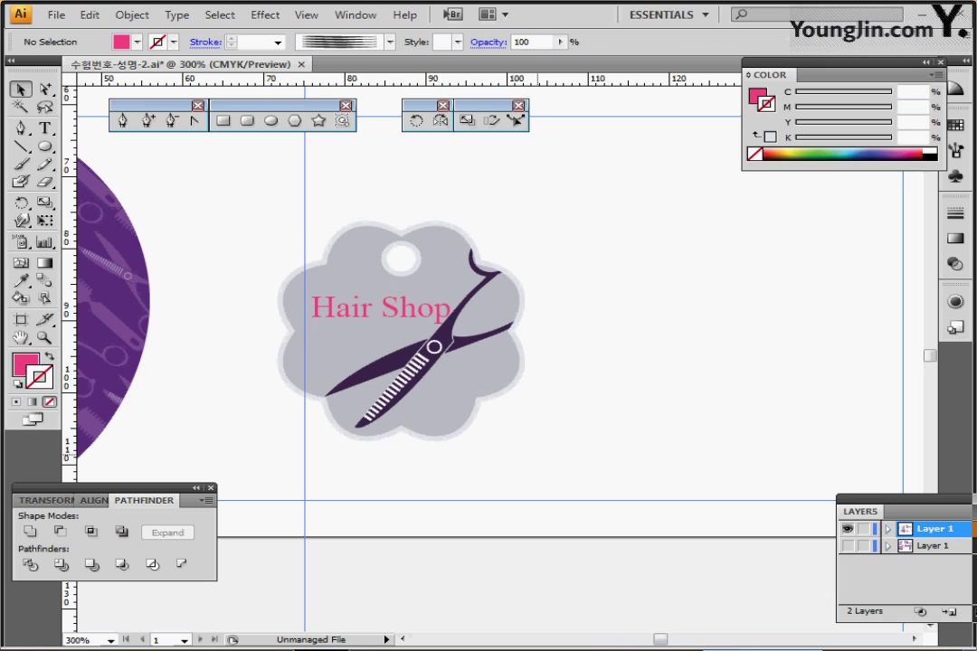
pyautogui.hotkey('ctrl', 'shift', 'b')
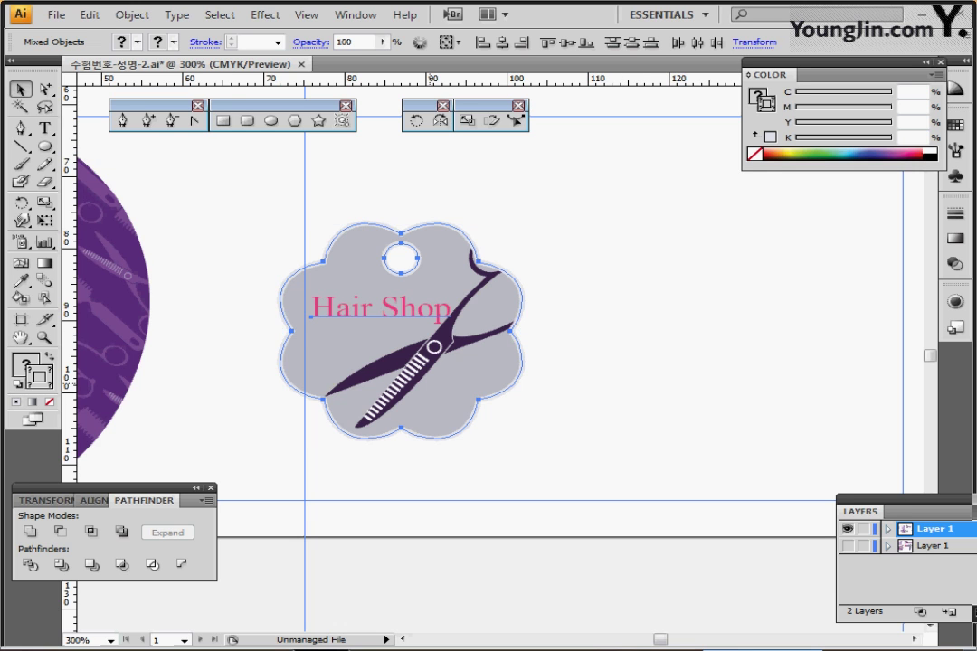
pyautogui.keyDown('ctrl'); pyautogui.keyDown('alt'); pyautogui.click(435, 360); pyautogui.keyUp('alt'); pyautogui.keyUp('ctrl')
pyautogui.keyDown('ctrl'); pyautogui.keyDown('alt'); pyautogui.click(434, 360); pyautogui.keyUp('alt'); pyautogui.keyUp('ctrl')
pyautogui.moveTo(435, 360); pyautogui.dragTo(601, 306)
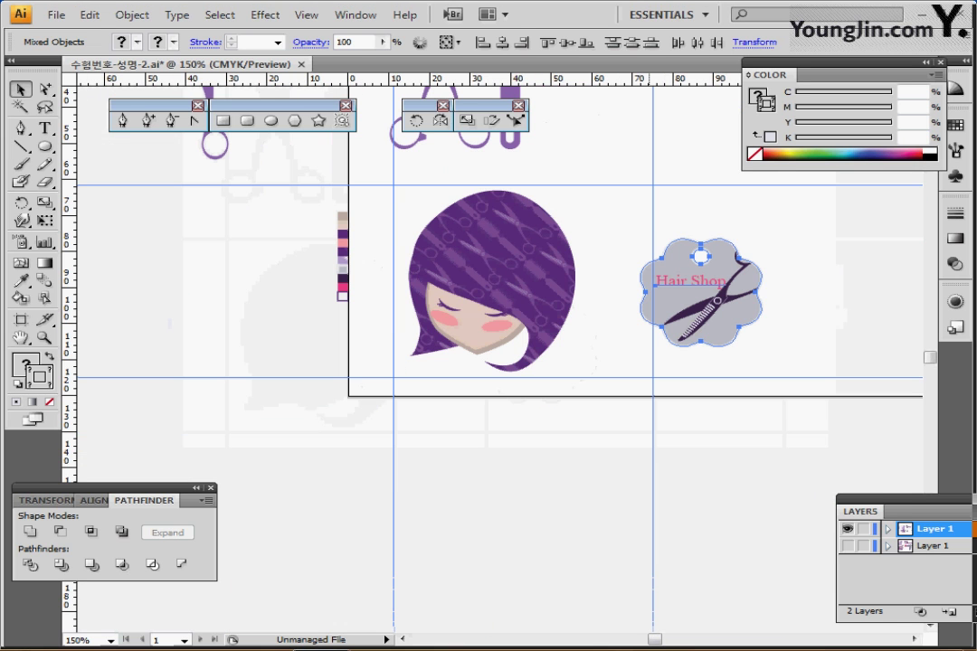
pyautogui.moveTo(702, 295); pyautogui.dragTo(504, 313)
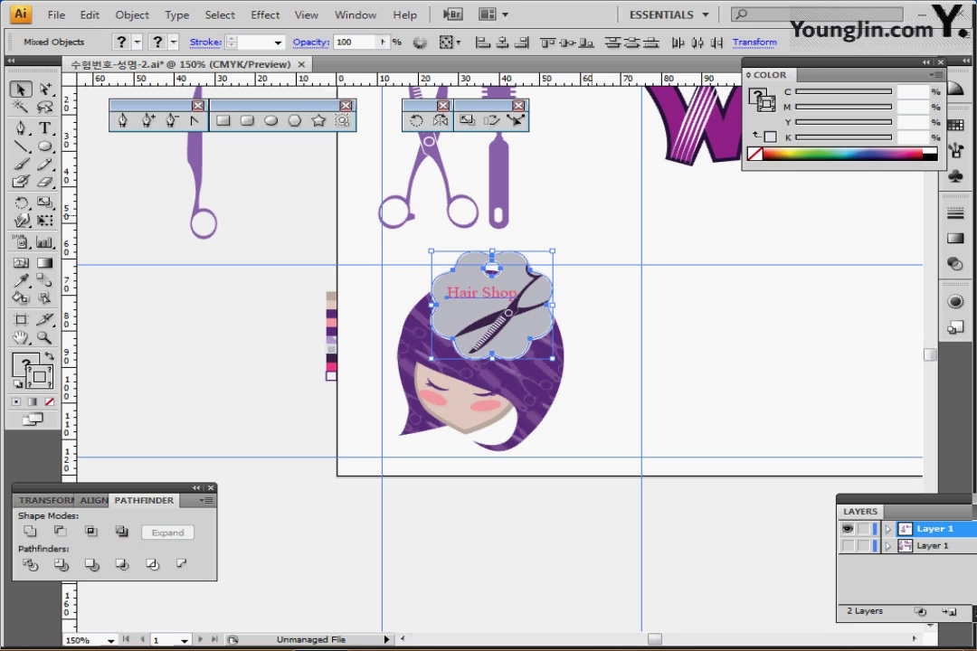
# Step: Rotate the whole flower tag about 27° clockwise and settle it on the upper part of the hair
pyautogui.moveTo(555, 247); pyautogui.dragTo(584, 280)
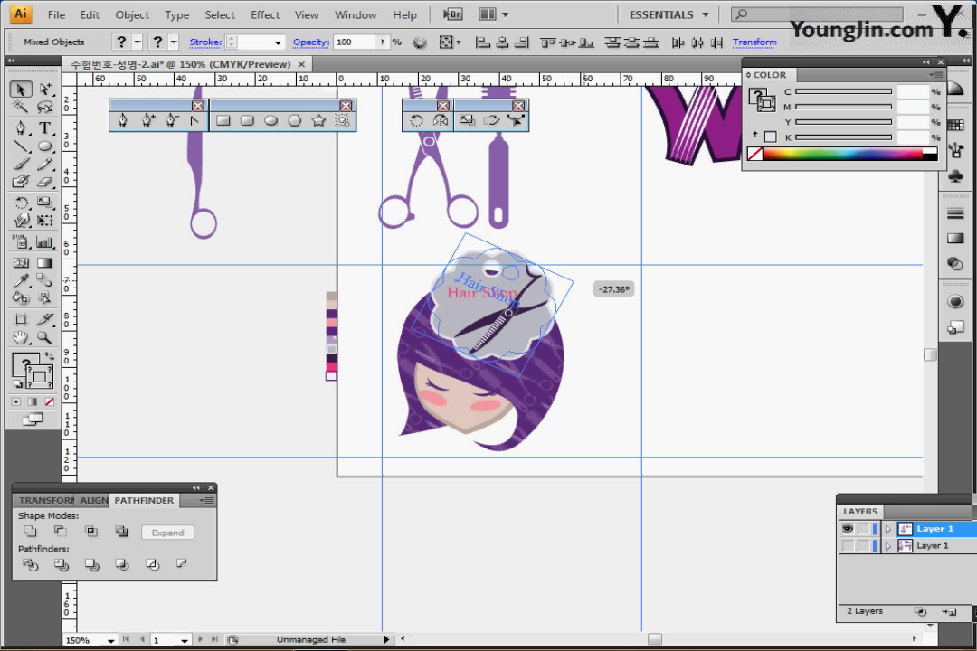
pyautogui.moveTo(584, 281); pyautogui.dragTo(542, 308)
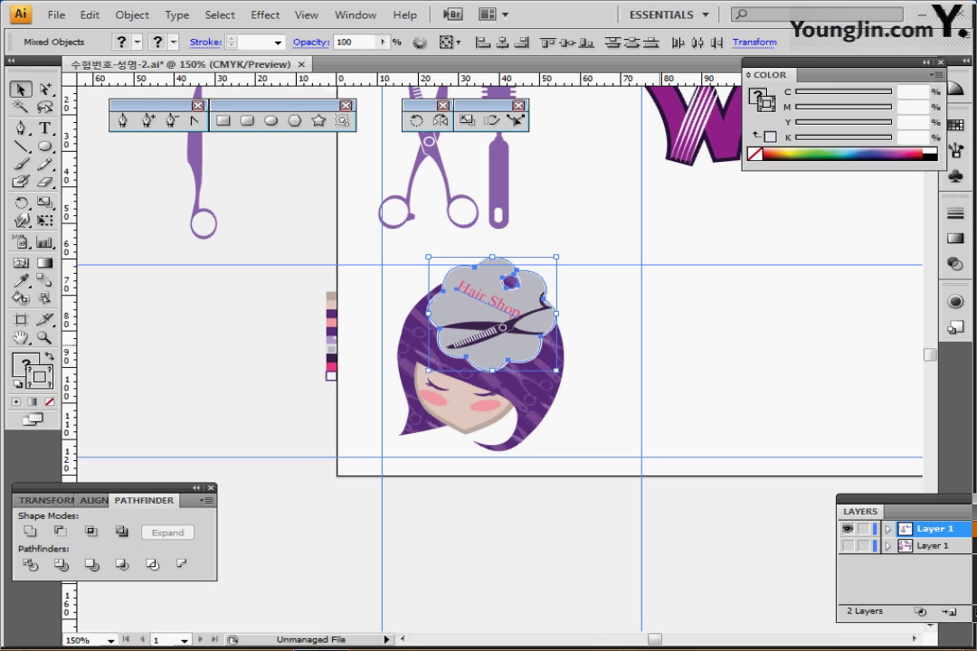
pyautogui.click(797, 336)
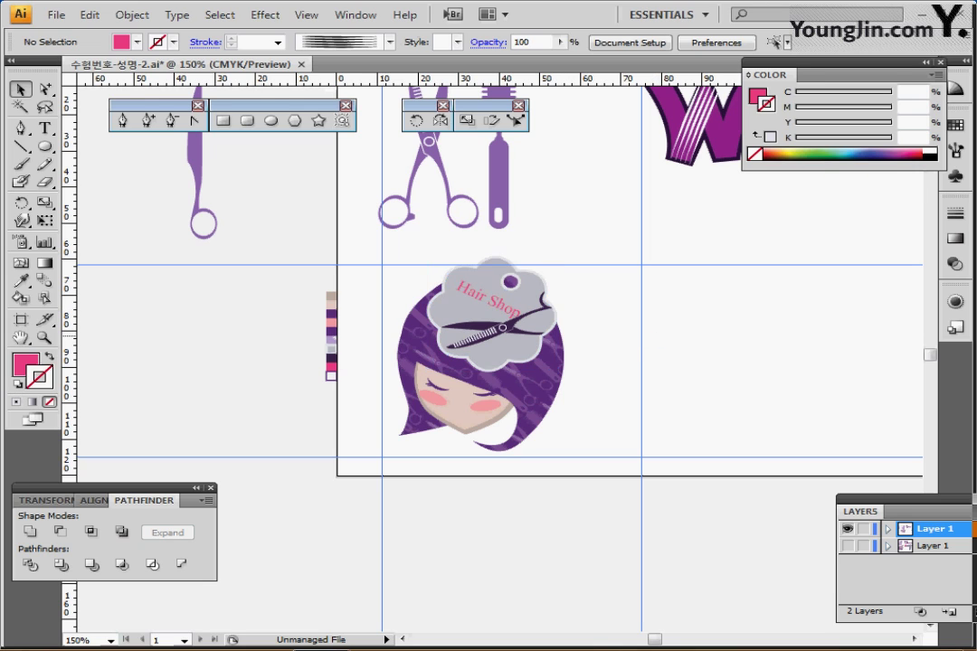
# Step: Load the Artistic_Calligraphic brush library, show it as a list and choose the 3 pt. Flat brush
pyautogui.moveTo(640, 331); pyautogui.dragTo(559, 363)
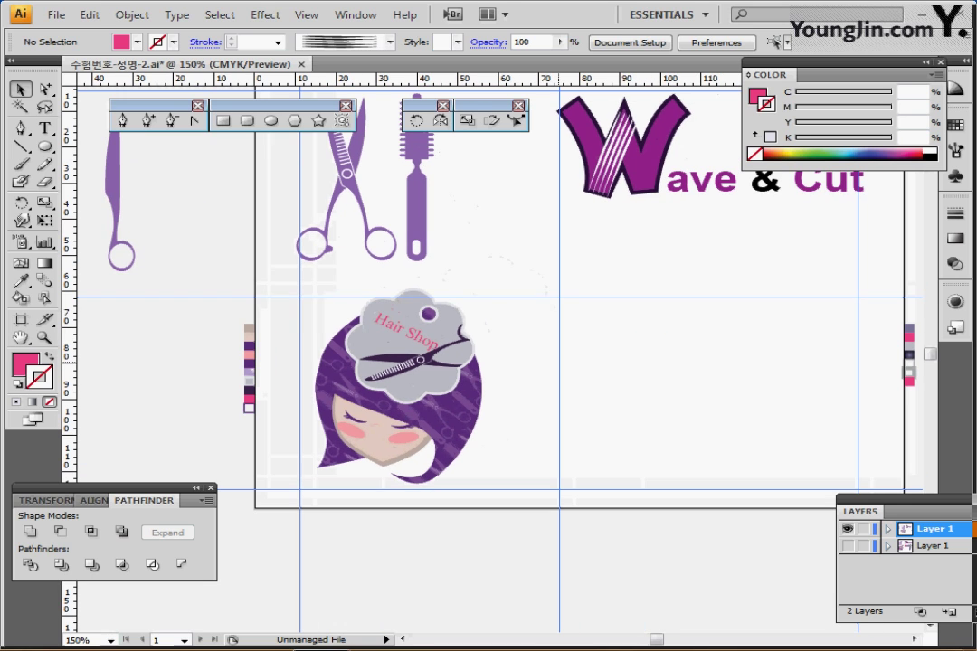
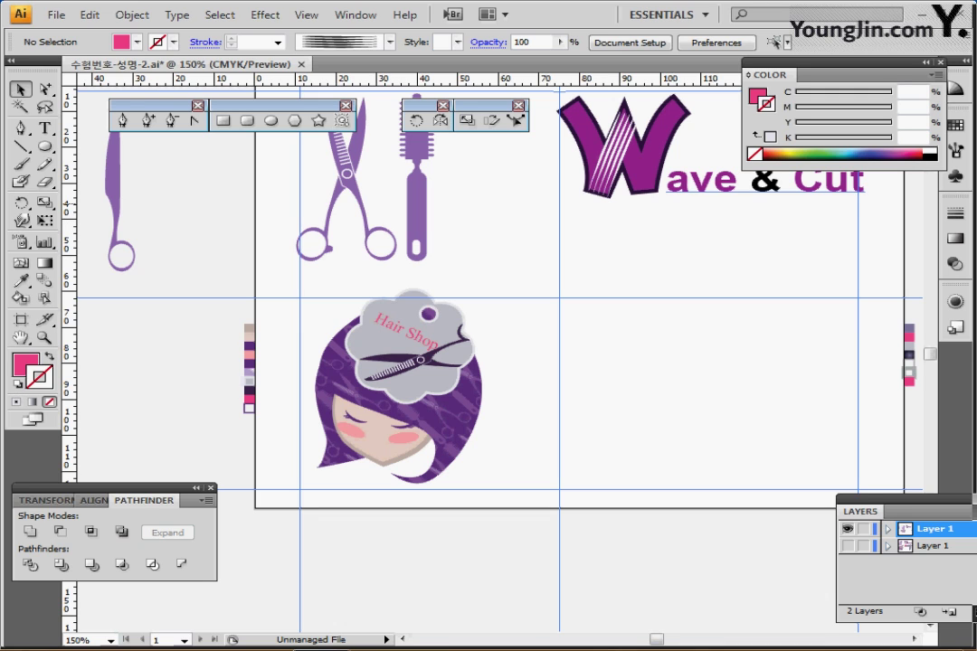
pyautogui.click(390, 41)
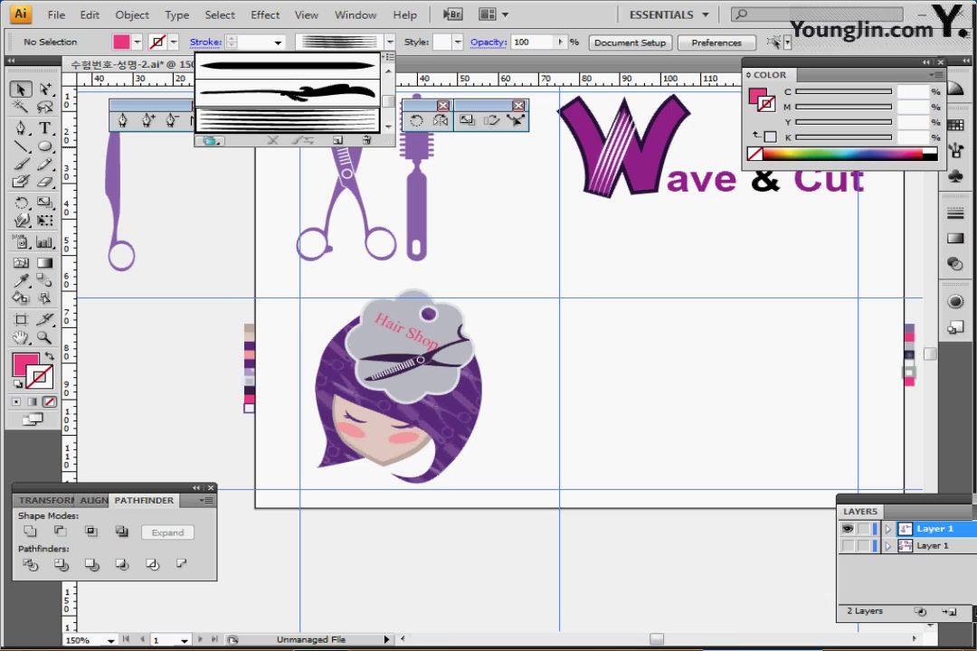
pyautogui.click(210, 141)
pyautogui.moveTo(272, 202)
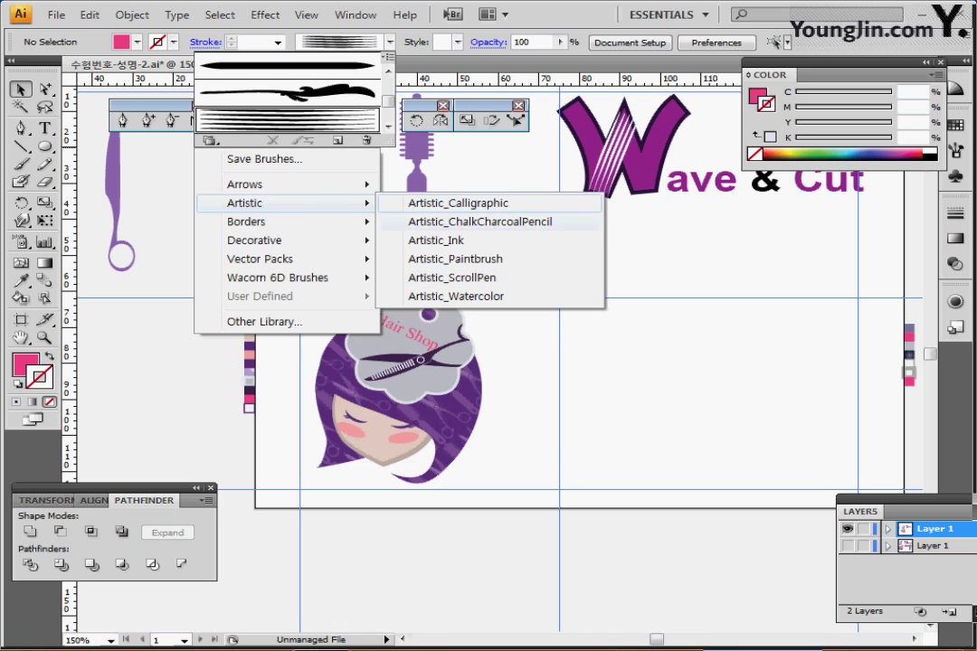
pyautogui.click(457, 203)
pyautogui.click(715, 340)
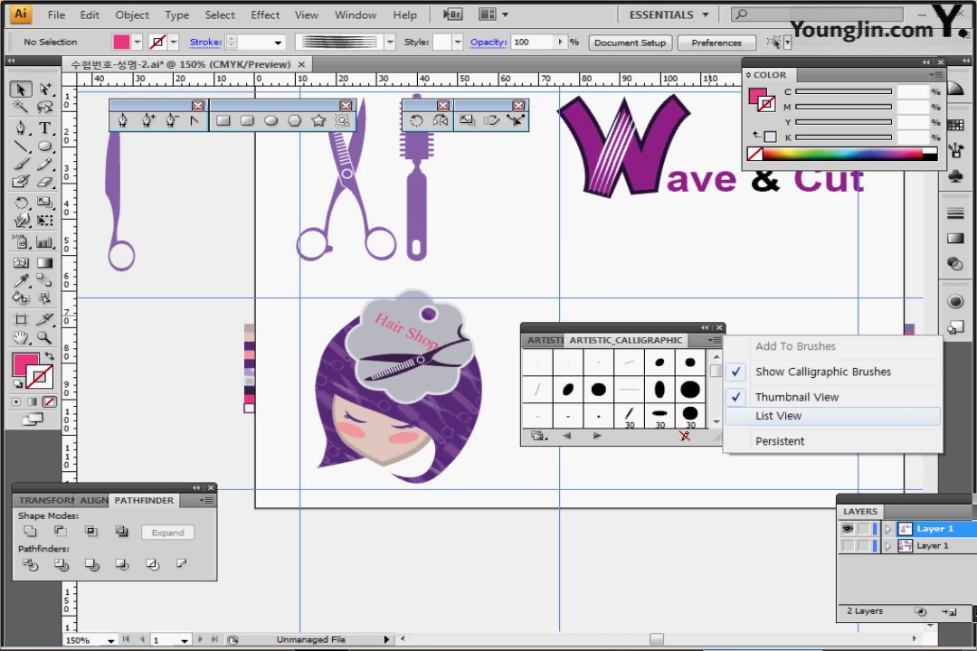
pyautogui.click(778, 417)
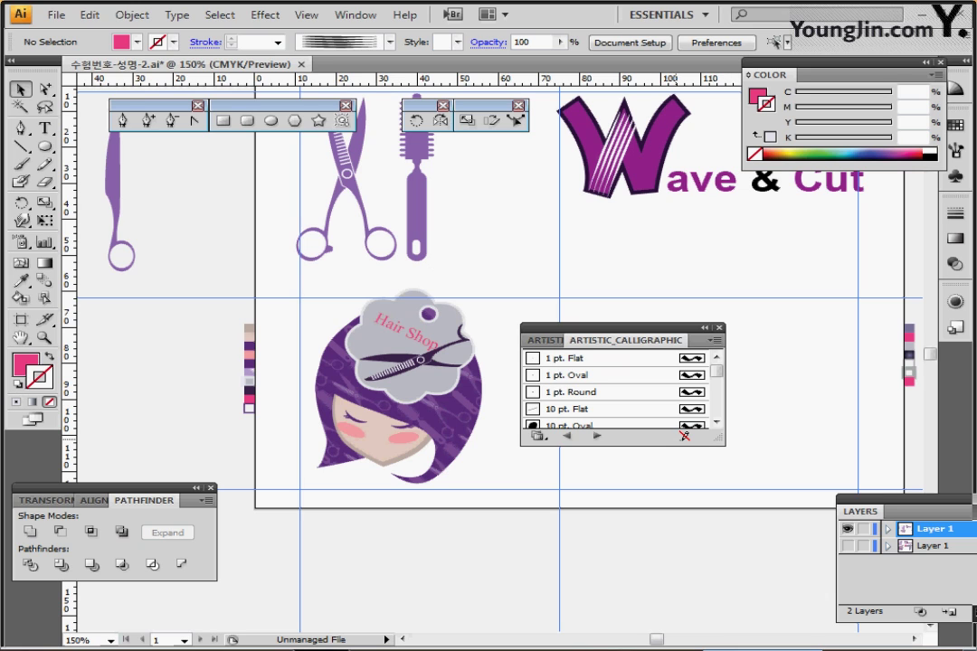
pyautogui.moveTo(720, 442); pyautogui.dragTo(720, 599)
pyautogui.click(579, 562)
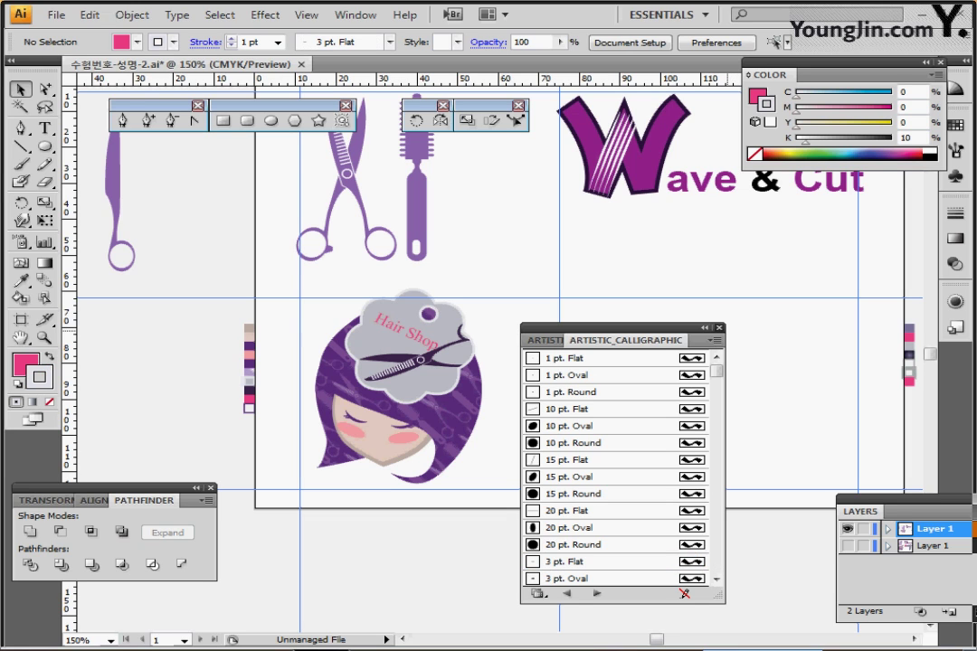
pyautogui.click(719, 327)
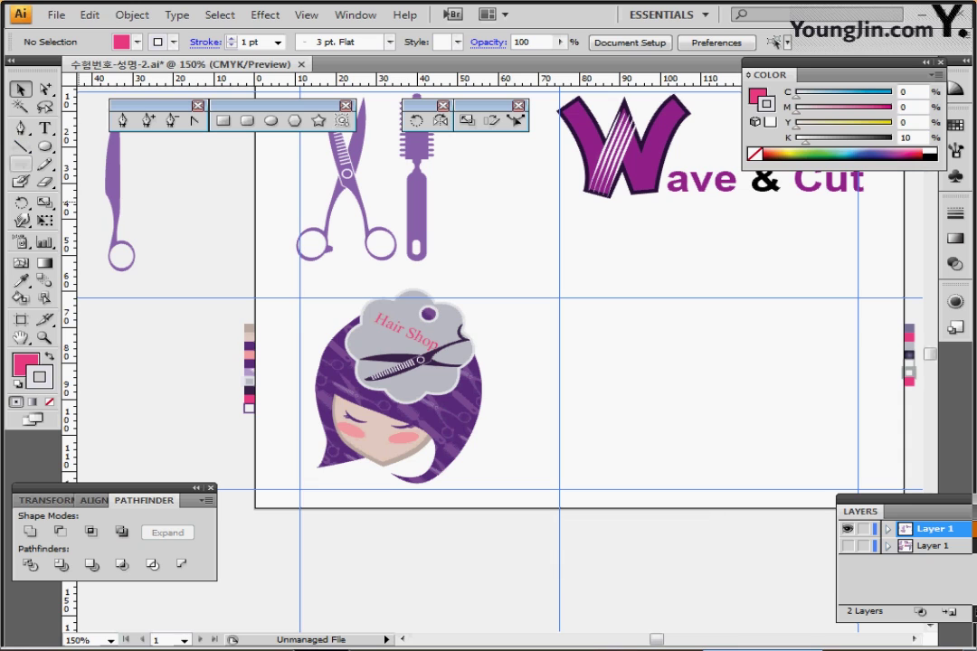
# Step: Activate the Paintbrush and sample the outlined purple swatch for no fill and a CMYK 80, 100, 20, 0 stroke
pyautogui.click(19, 164)
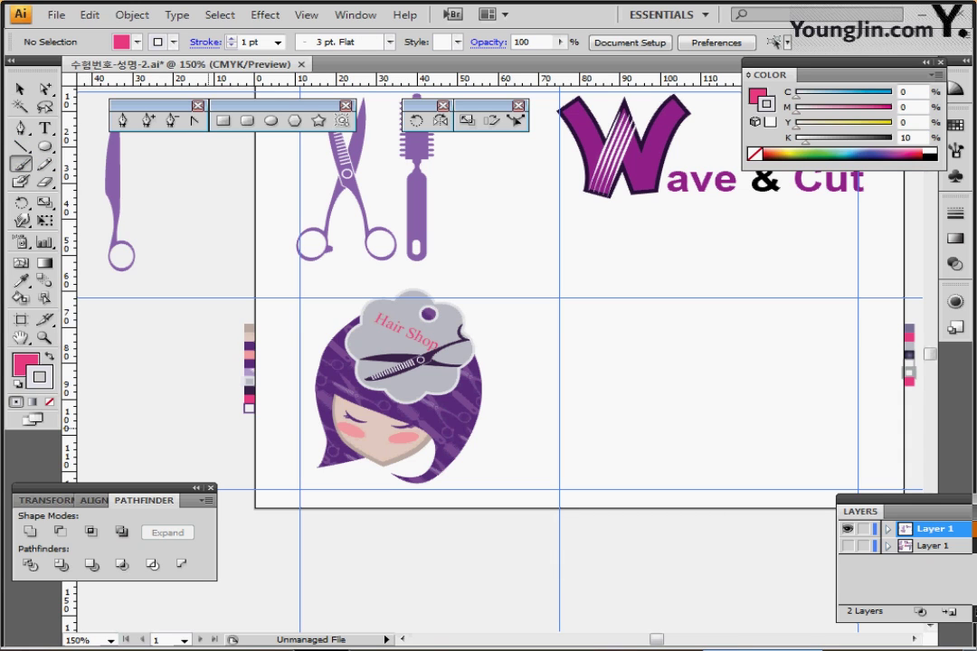
pyautogui.moveTo(242, 404); pyautogui.dragTo(255, 414)
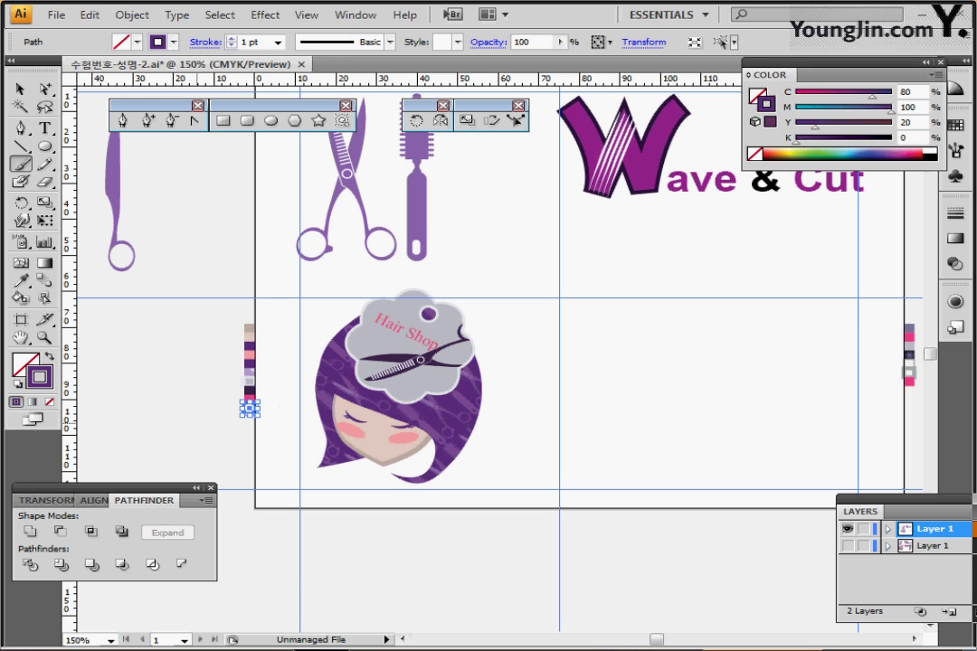
pyautogui.keyDown('ctrl'); pyautogui.click(196, 422); pyautogui.keyUp('ctrl')
# Step: Paint a curved purple string from the tag's hole out past its upper right edge and place it behind the tag
pyautogui.keyDown('ctrl'); pyautogui.click(459, 326); pyautogui.keyUp('ctrl')
pyautogui.keyDown('ctrl'); pyautogui.click(461, 356); pyautogui.keyUp('ctrl')
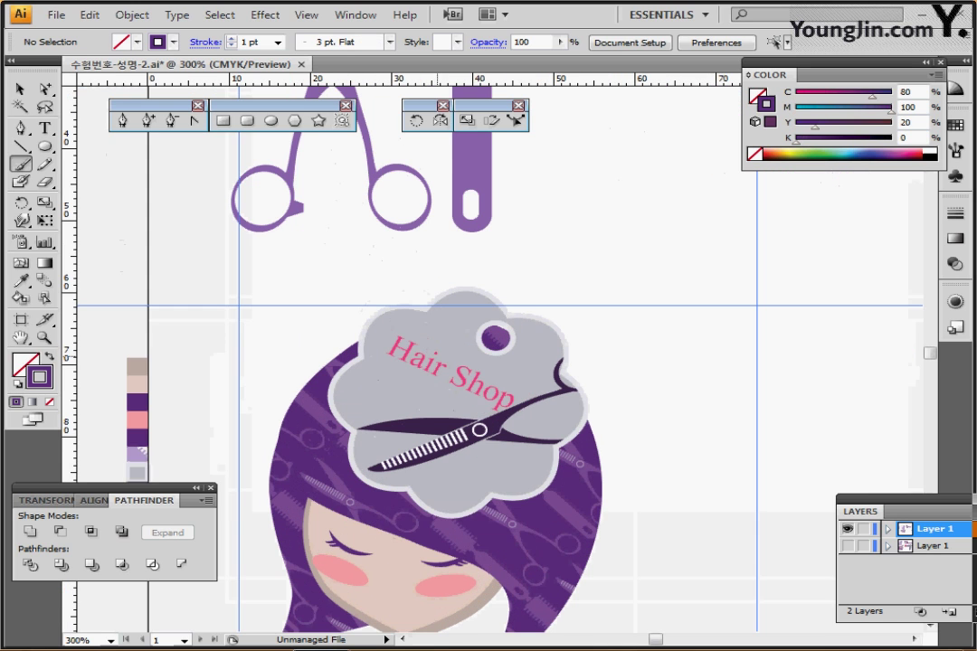
pyautogui.moveTo(514, 320); pyautogui.dragTo(383, 294)
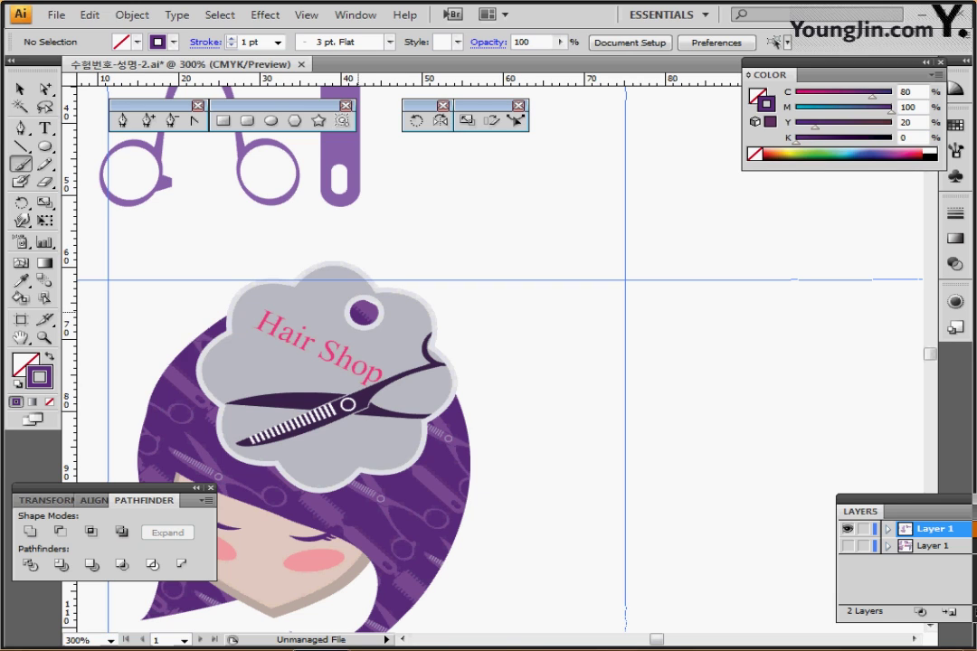
pyautogui.moveTo(357, 313)
pyautogui.mouseDown()
pyautogui.moveTo(348, 300)
pyautogui.moveTo(365, 280)
pyautogui.moveTo(396, 267)
pyautogui.moveTo(507, 268)
pyautogui.mouseUp()
pyautogui.hotkey('ctrl', '[')
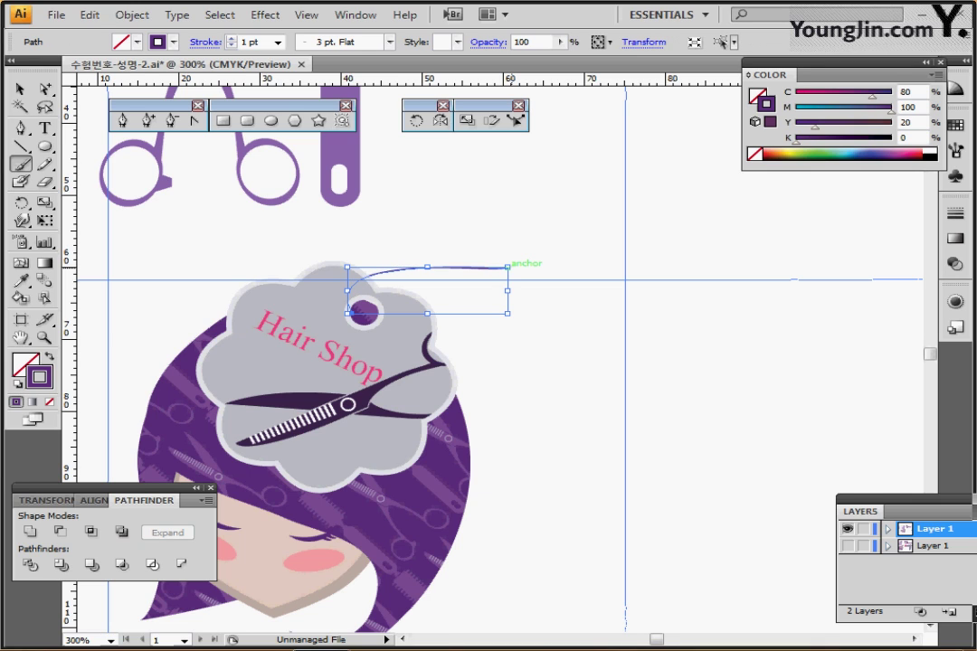
pyautogui.moveTo(481, 268); pyautogui.dragTo(492, 263)
pyautogui.keyDown('ctrl'); pyautogui.click(522, 301); pyautogui.keyUp('ctrl')
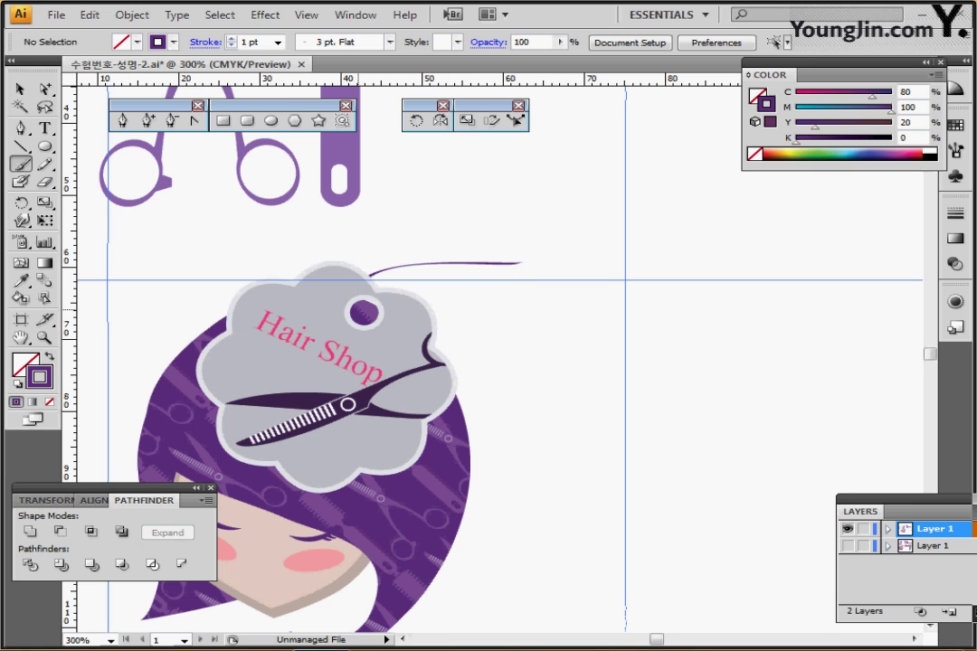
# Step: Paint a second wavy purple string from the tag's hole, in front of the tag and ending above the first string
pyautogui.moveTo(364, 311)
pyautogui.mouseDown()
pyautogui.moveTo(384, 271)
pyautogui.moveTo(458, 234)
pyautogui.moveTo(510, 231)
pyautogui.mouseUp()
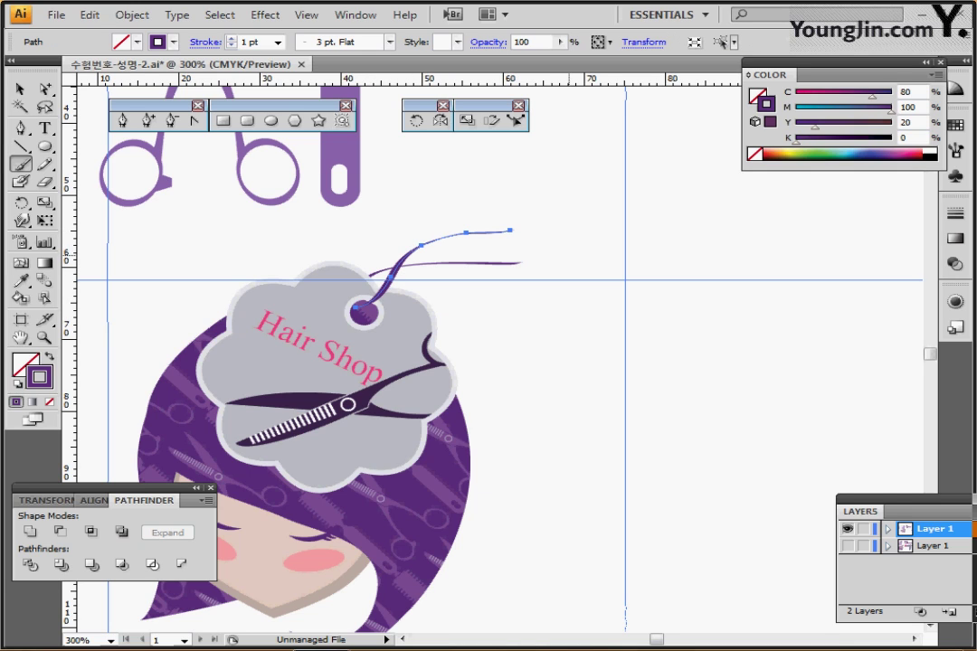
pyautogui.press('ctrl')
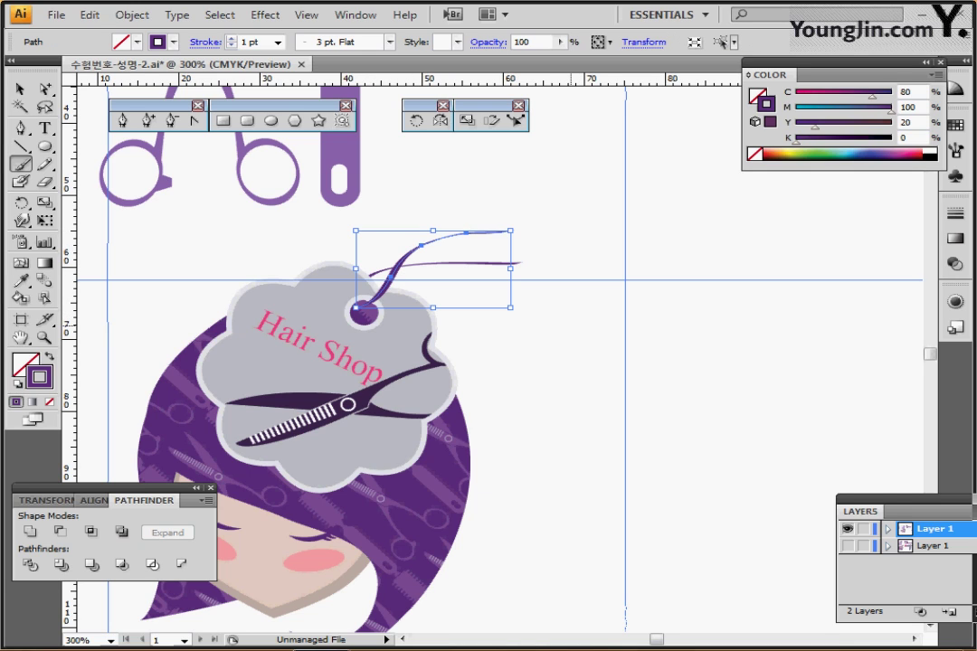
pyautogui.keyDown('ctrl'); pyautogui.click(572, 324); pyautogui.keyUp('ctrl')
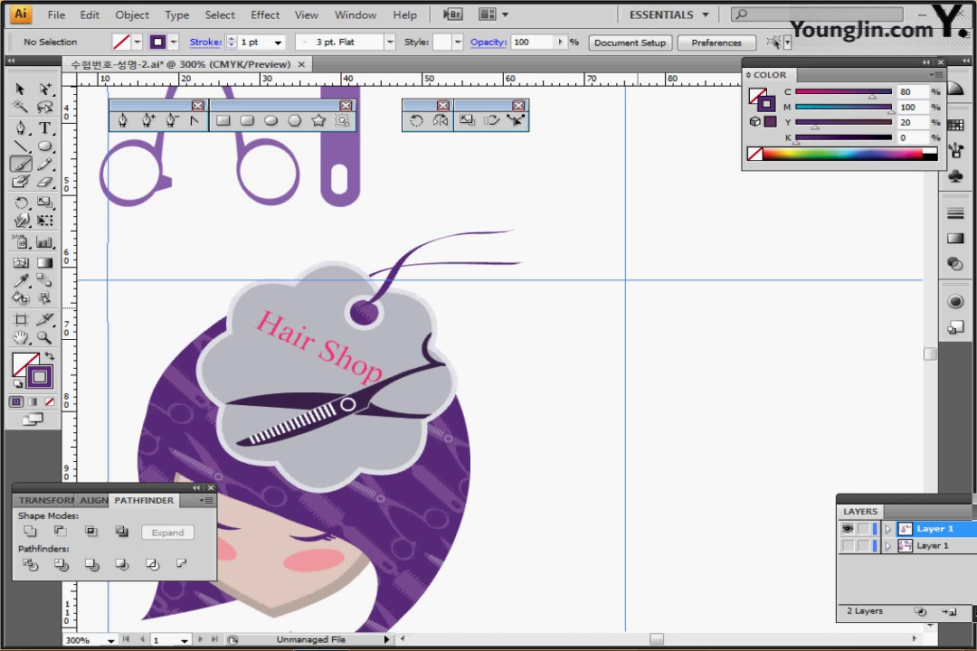
# Step: Draw a 35 × 15 mm rectangle with white fill and black stroke below the Wave & Cut logo and shift it up and left
pyautogui.hotkey('ctrl', '-')
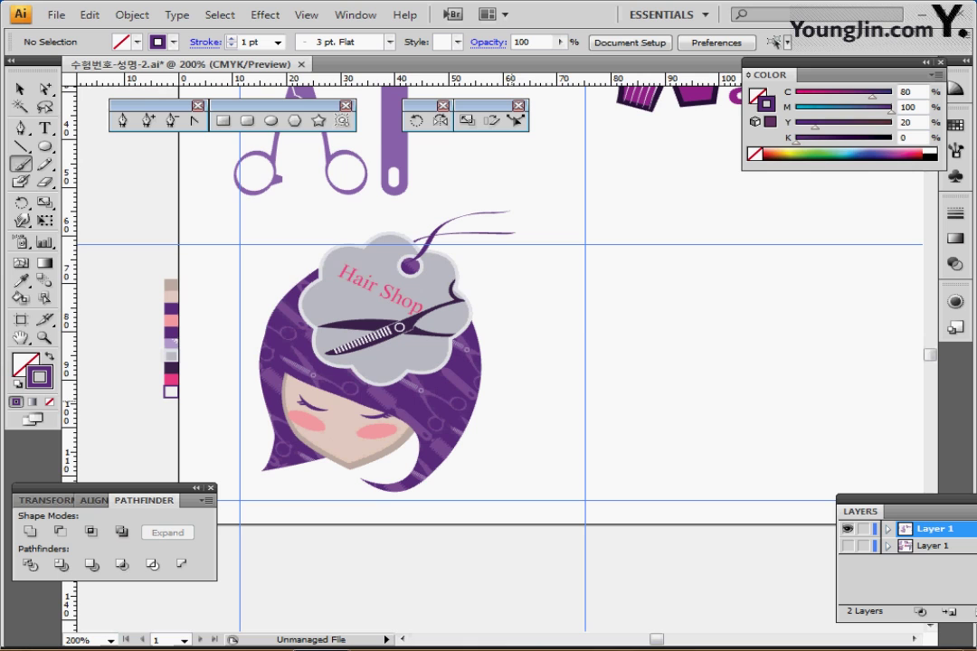
pyautogui.moveTo(520, 361); pyautogui.dragTo(304, 432)
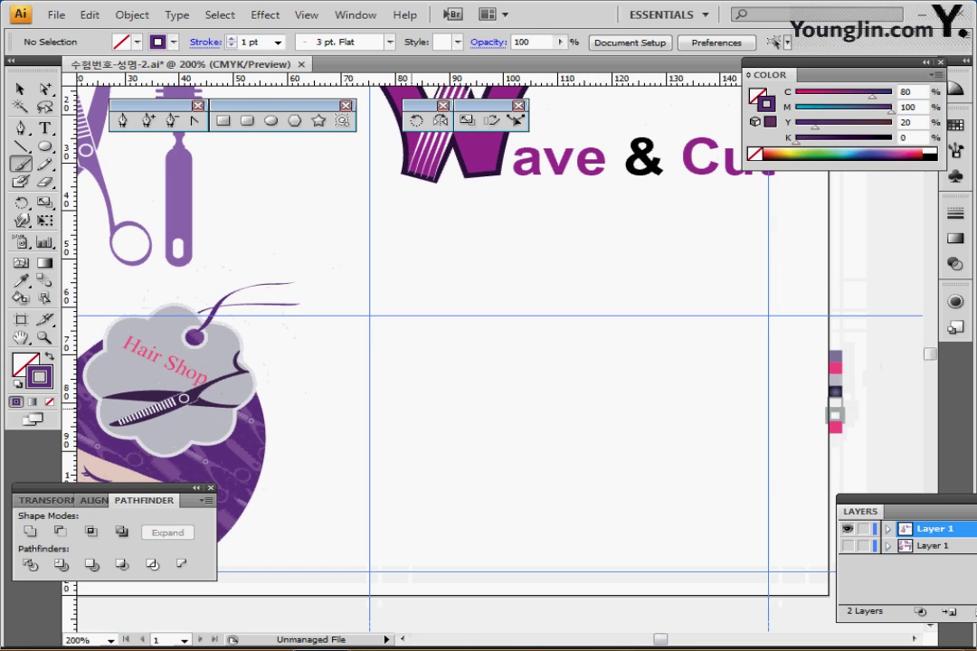
pyautogui.moveTo(467, 364); pyautogui.dragTo(433, 393)
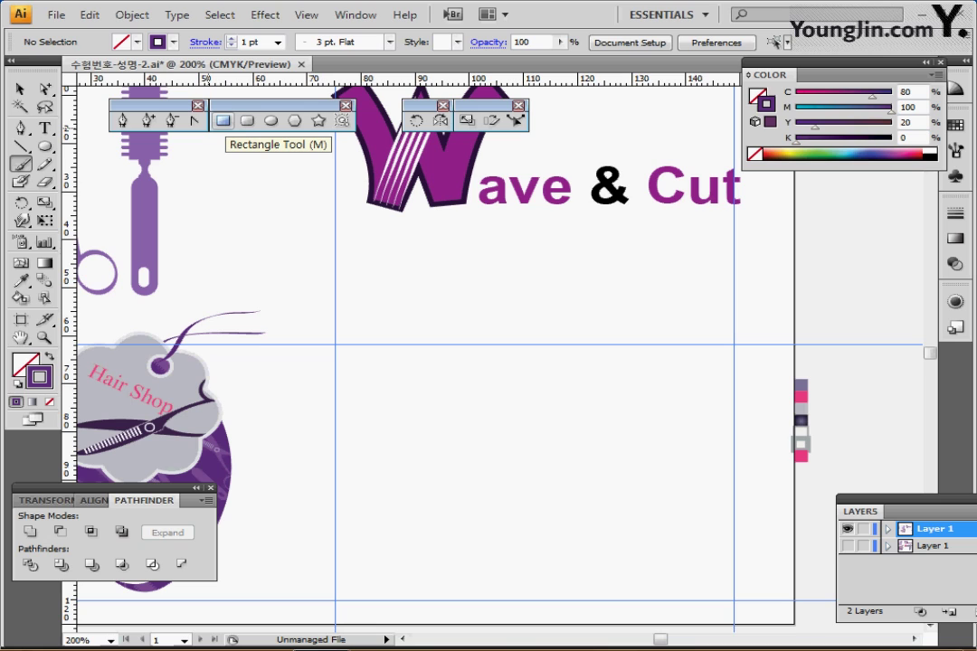
pyautogui.click(223, 120)
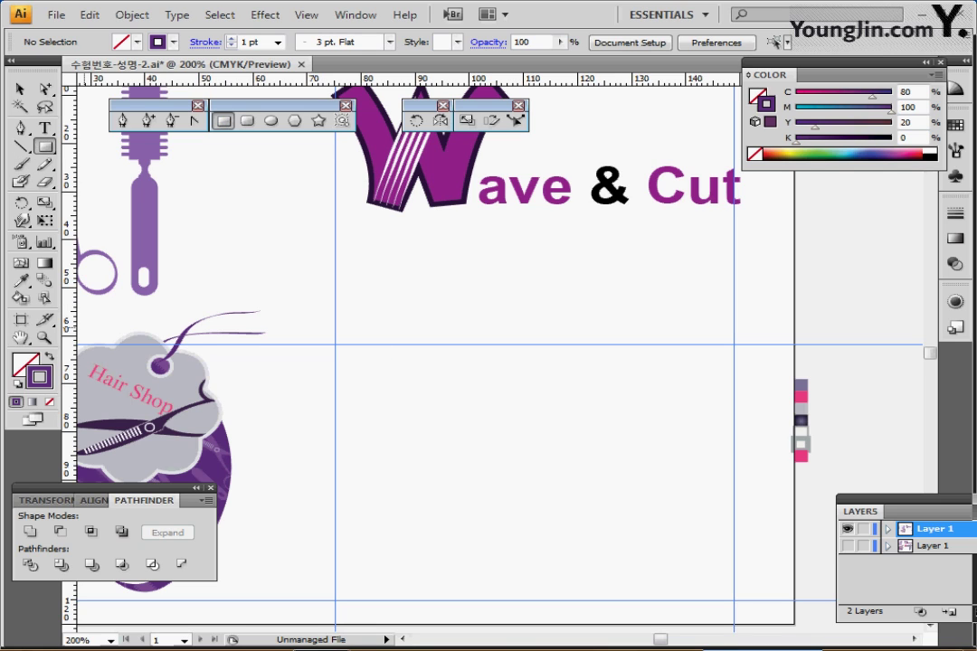
pyautogui.press('d')
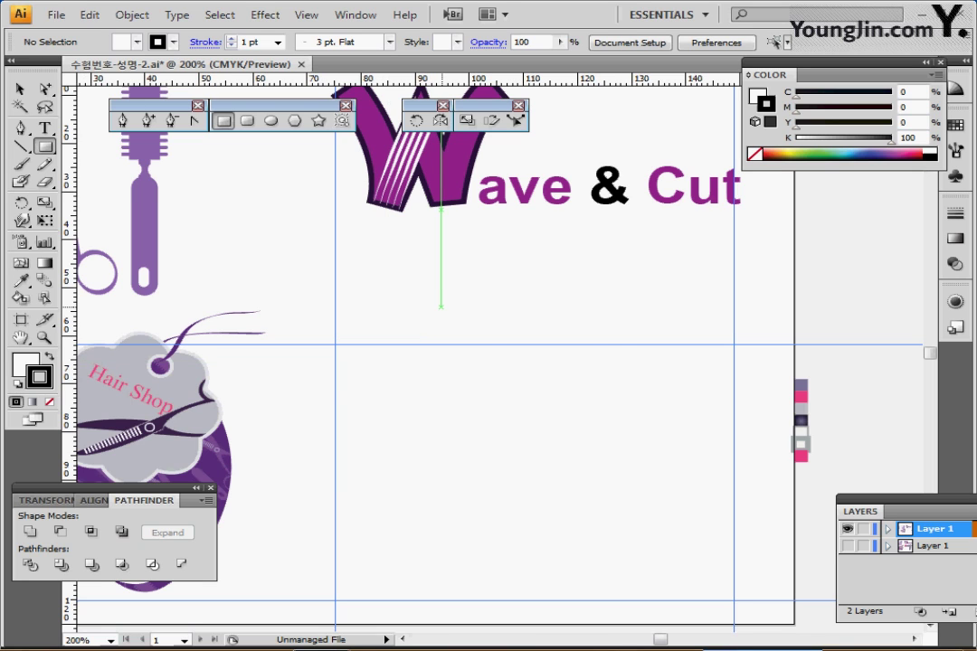
pyautogui.click(441, 306)
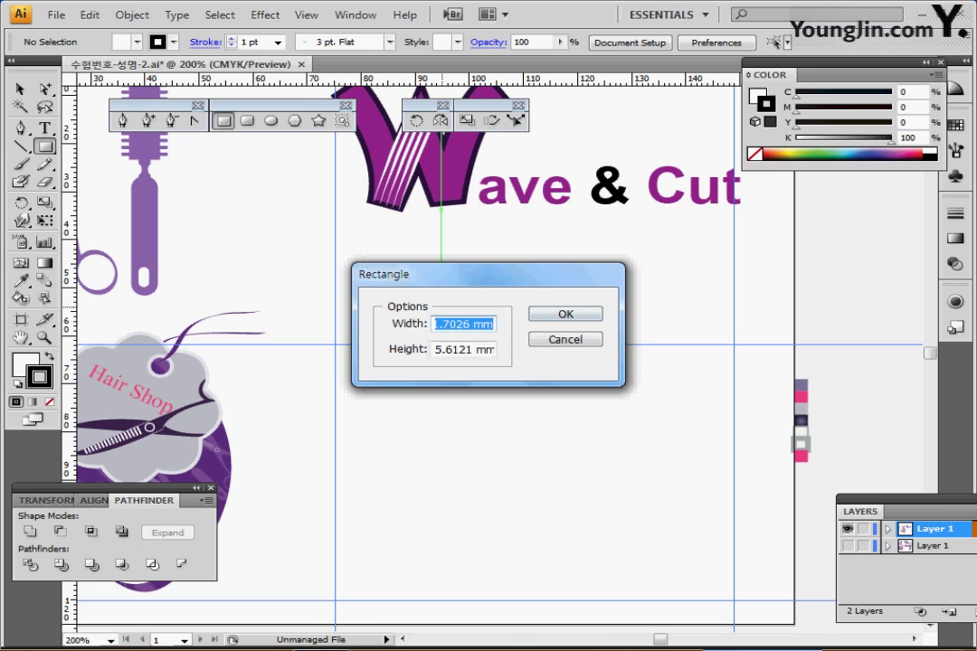
pyautogui.write('35')
pyautogui.press('Tab')
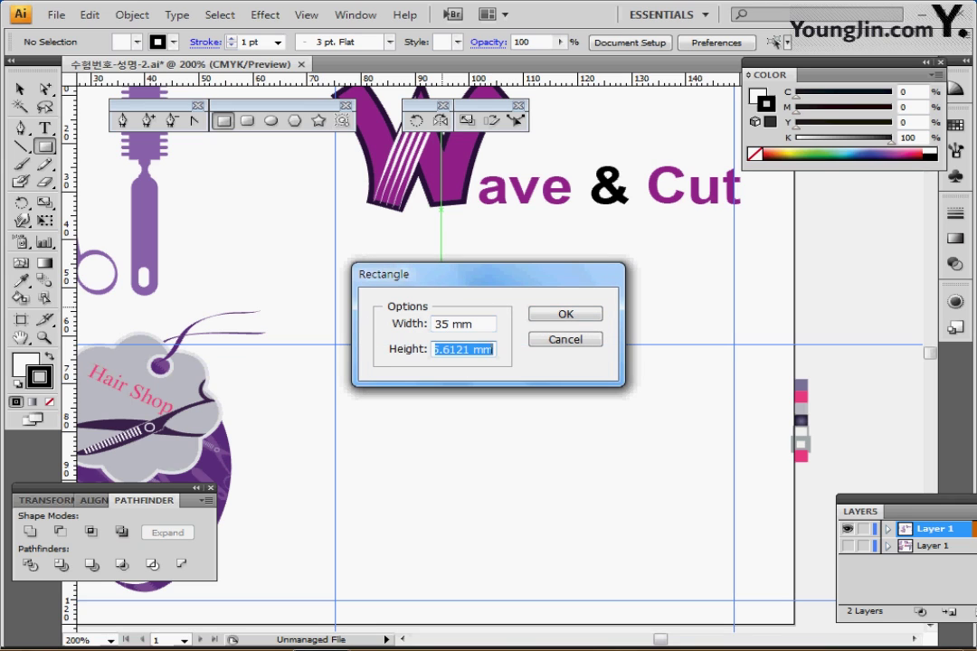
pyautogui.write('15')
pyautogui.press('Return')
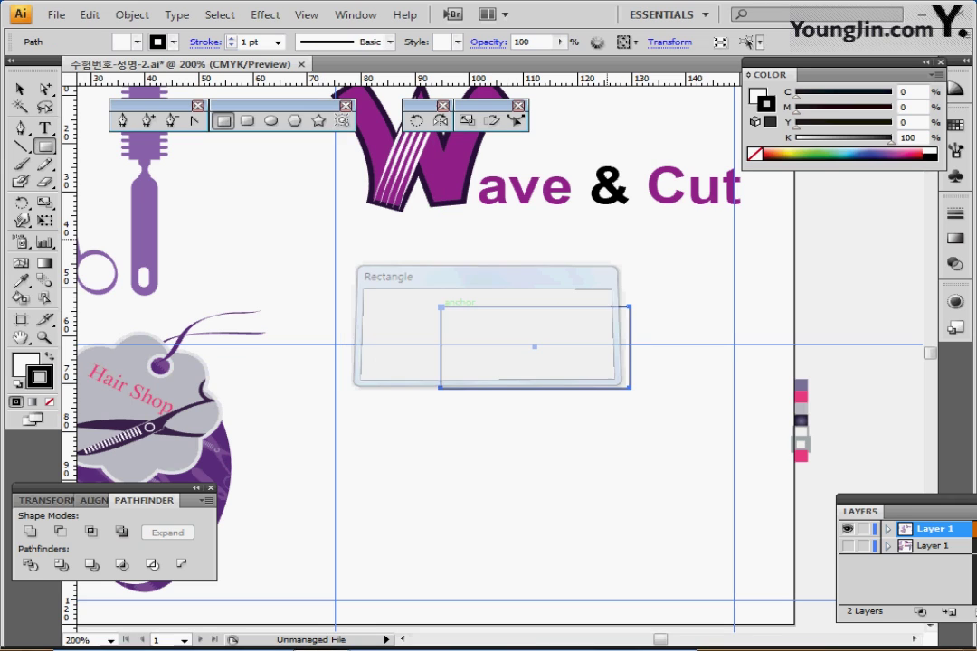
pyautogui.hotkey('ctrl', 'shift', 'a')
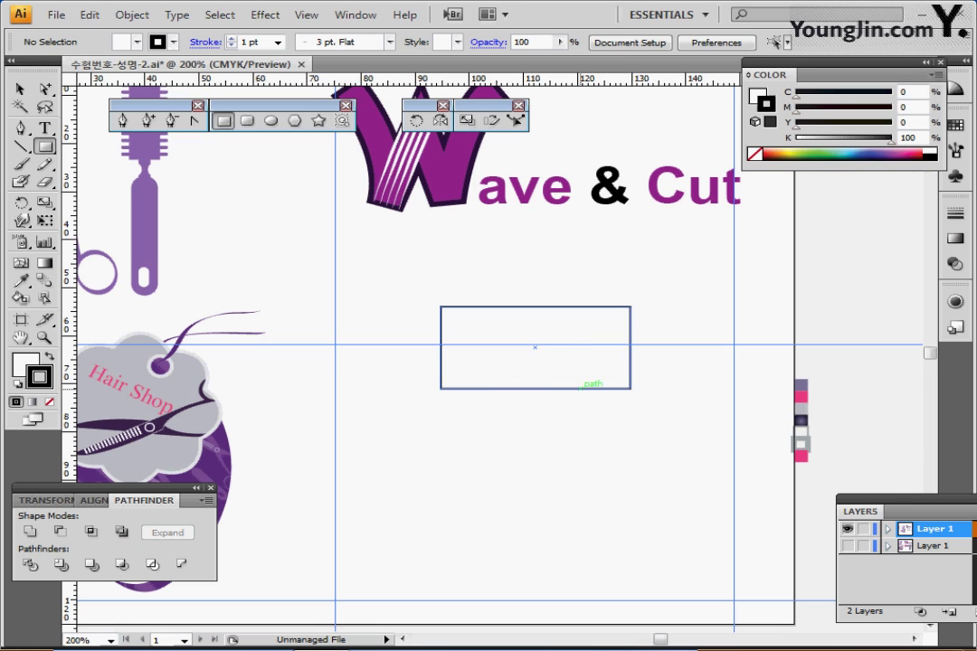
pyautogui.moveTo(580, 389); pyautogui.dragTo(525, 352)
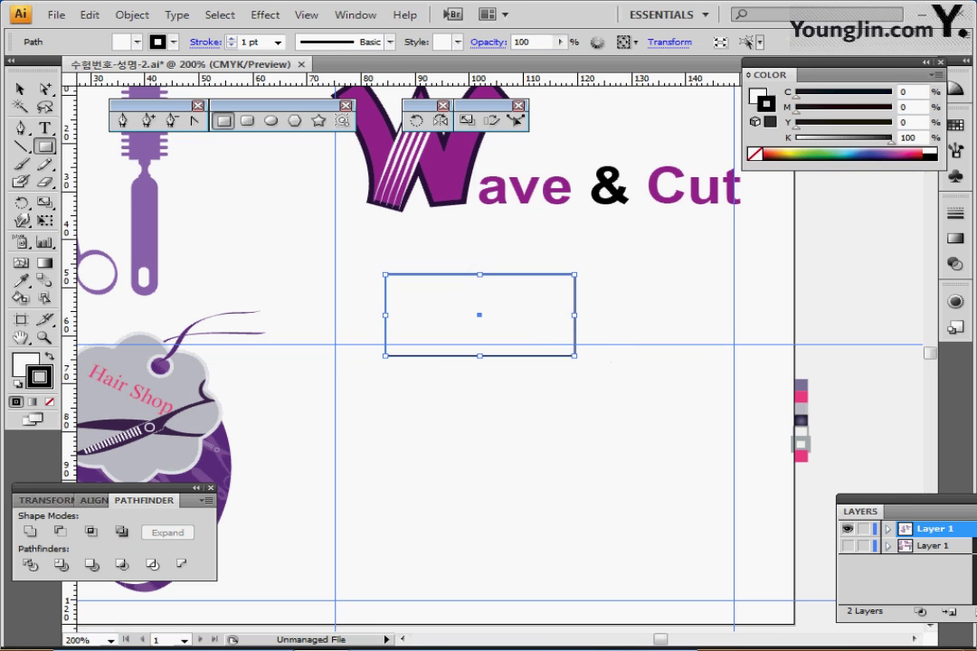
# Step: Using the reference outlines, move the rectangle onto the hair dryer's body and draw an upright handle rectangle about 8 × 44 mm below its right end
pyautogui.hotkey('ctrl', 'y')
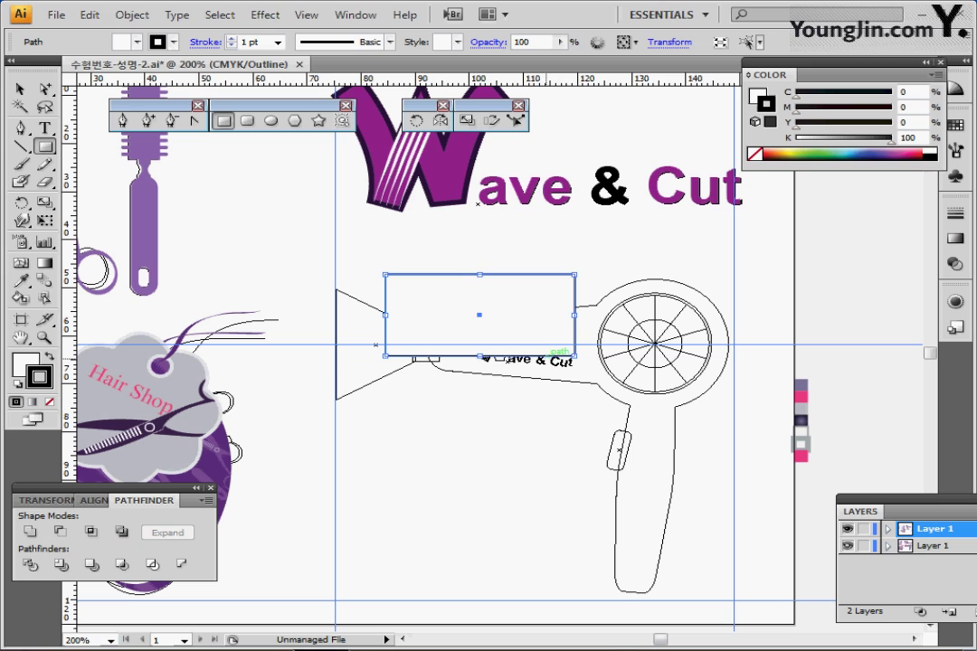
pyautogui.moveTo(547, 351); pyautogui.dragTo(590, 382)
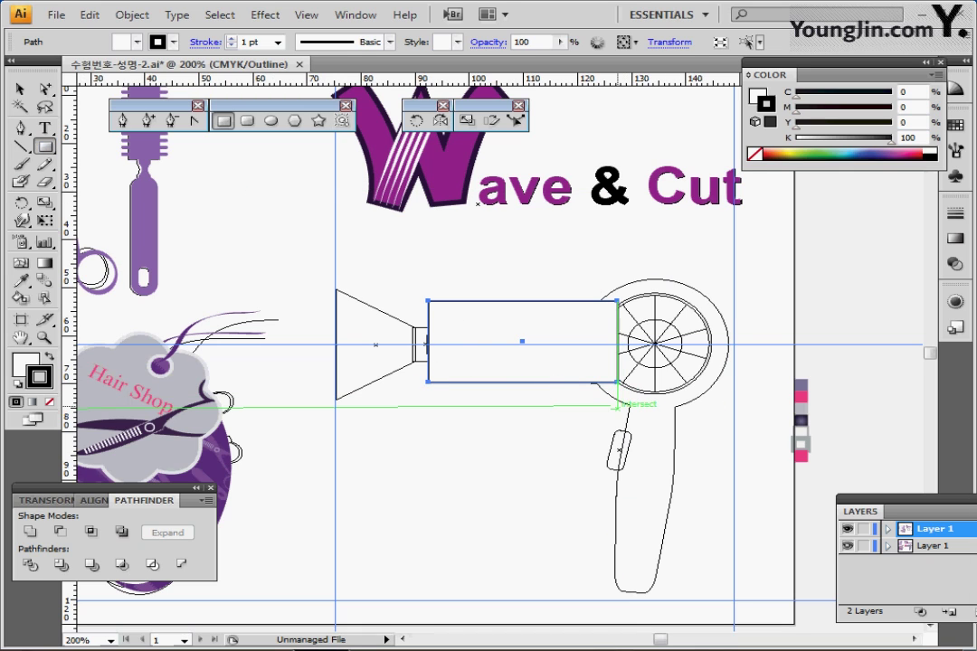
pyautogui.moveTo(627, 384); pyautogui.dragTo(671, 592)
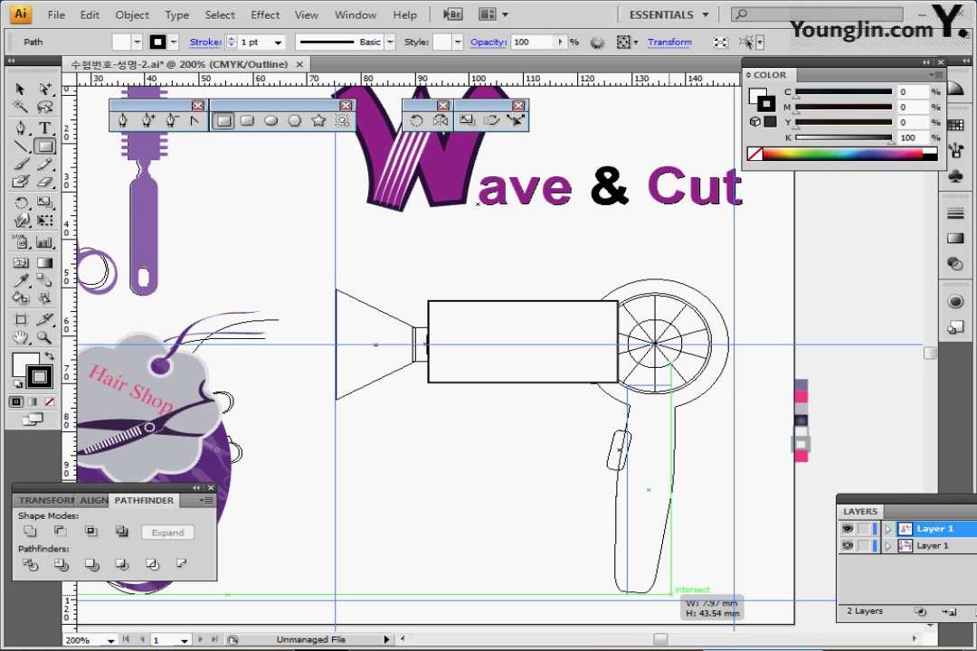
pyautogui.moveTo(670, 592); pyautogui.dragTo(670, 592)
pyautogui.click(847, 547)
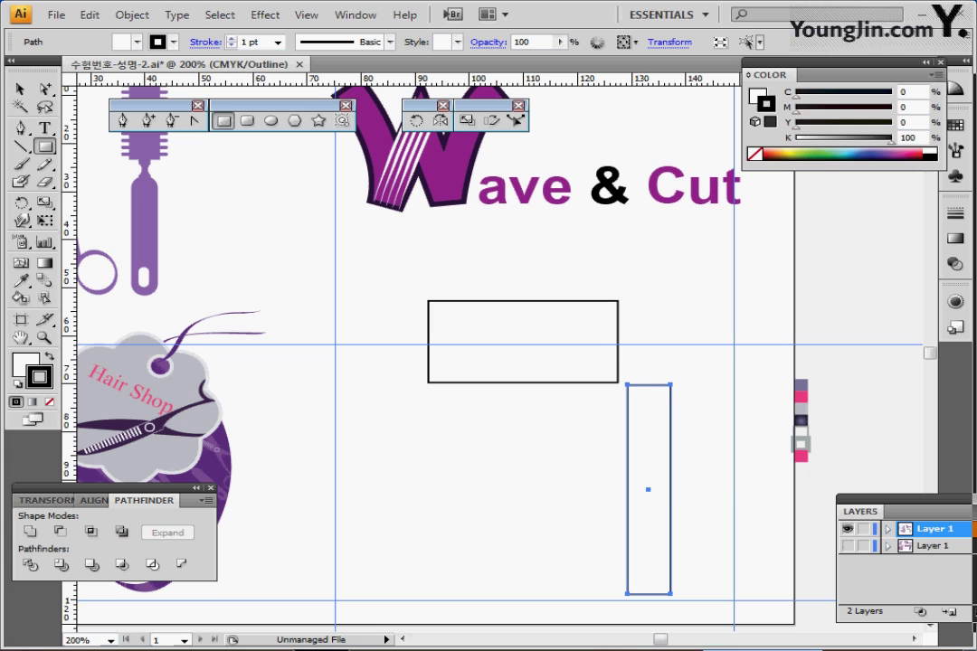
# Step: Extend the handle rectangle's top edge slightly upward and deselect it
pyautogui.hotkey('ctrl', 'y')
pyautogui.moveTo(654, 393); pyautogui.dragTo(621, 351)
pyautogui.hotkey('ctrl', 'shift', 'a')
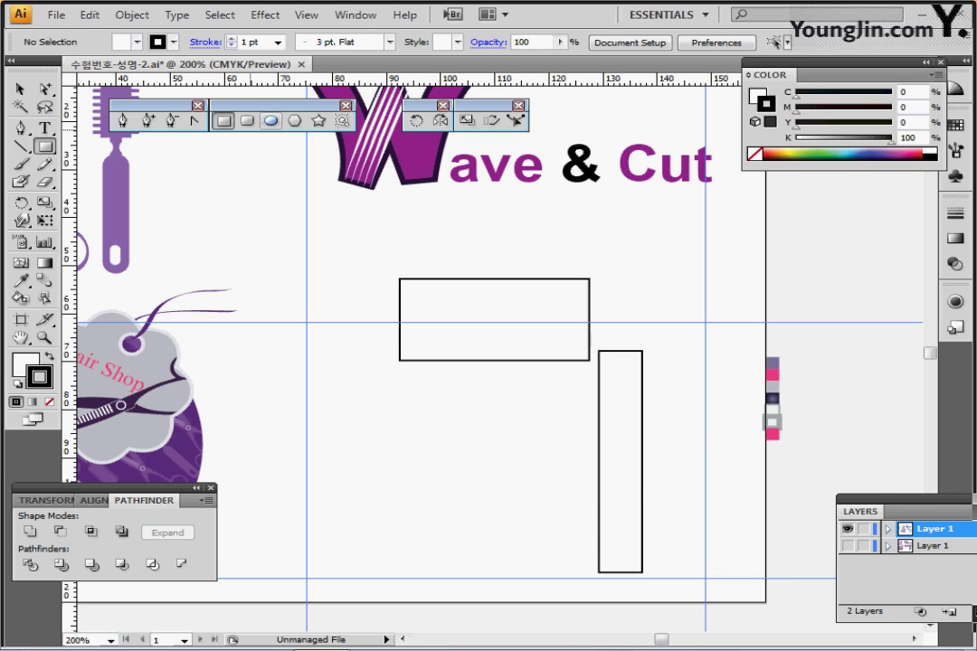
# Step: Draw a 27 × 27 mm circle with the Ellipse tool over the upper part of the dryer's handle
pyautogui.click(271, 120)
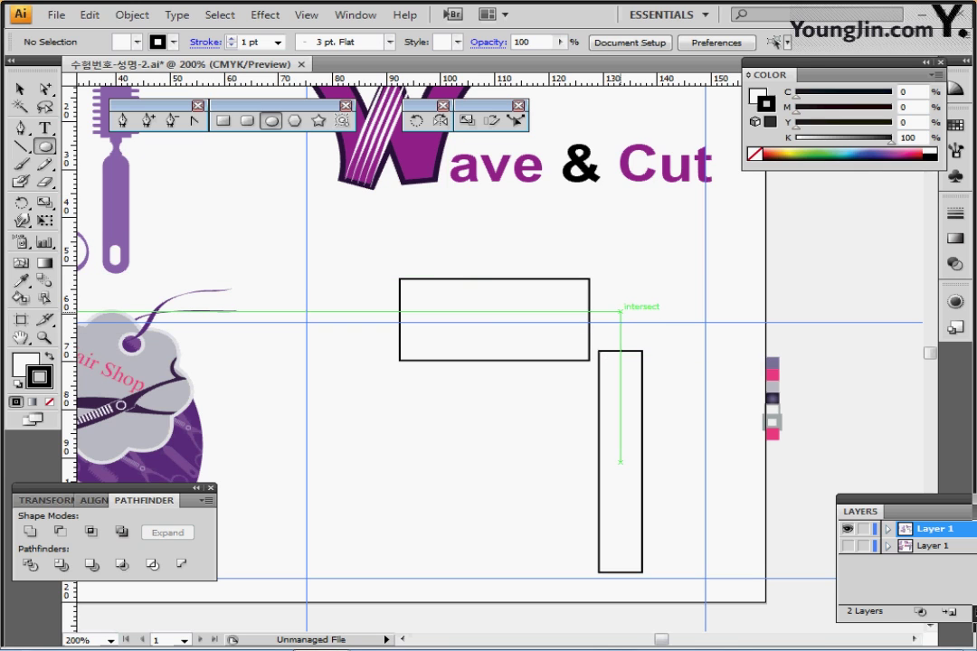
pyautogui.click(620, 311)
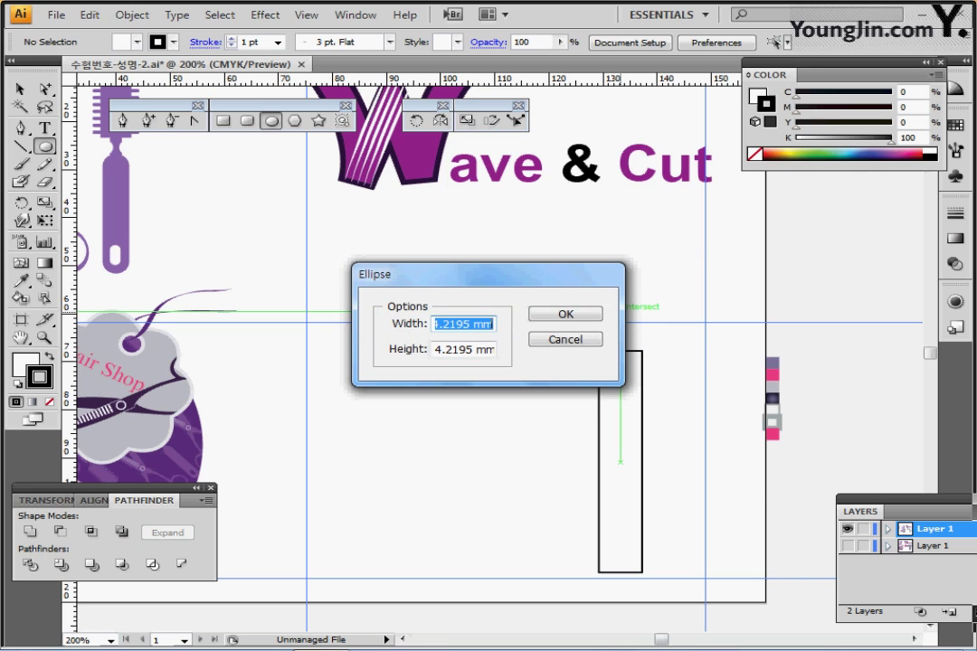
pyautogui.write('27`2')
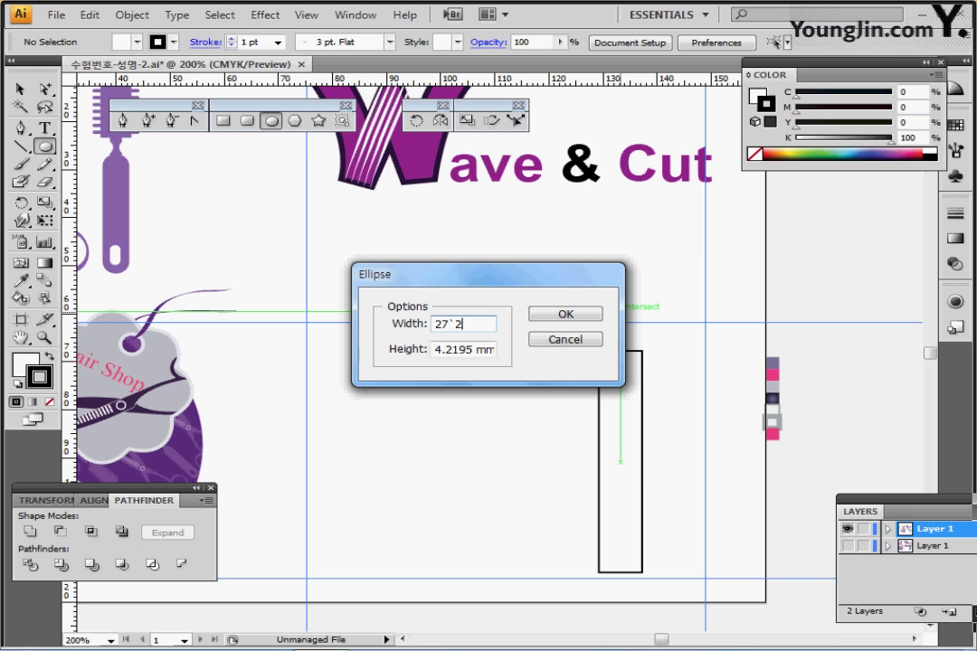
pyautogui.press('BackSpace')
pyautogui.press('BackSpace')
pyautogui.press('Tab')
pyautogui.write('27')
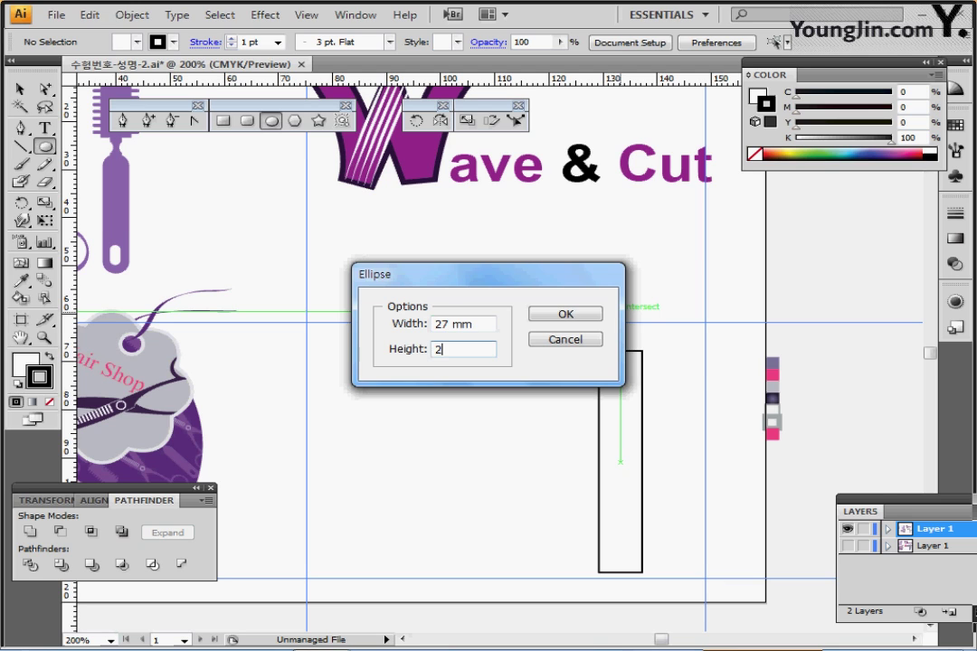
pyautogui.press('Return')
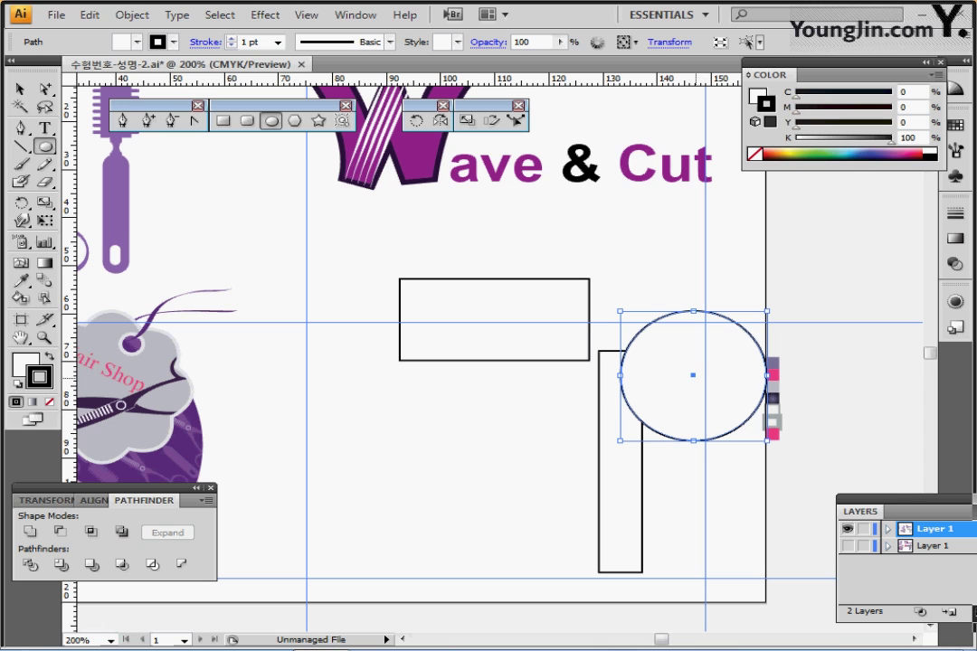
# Step: Move the circle up and left so it overlaps the body's right end and is roughly centred above the handle
pyautogui.moveTo(693, 375); pyautogui.dragTo(621, 316)
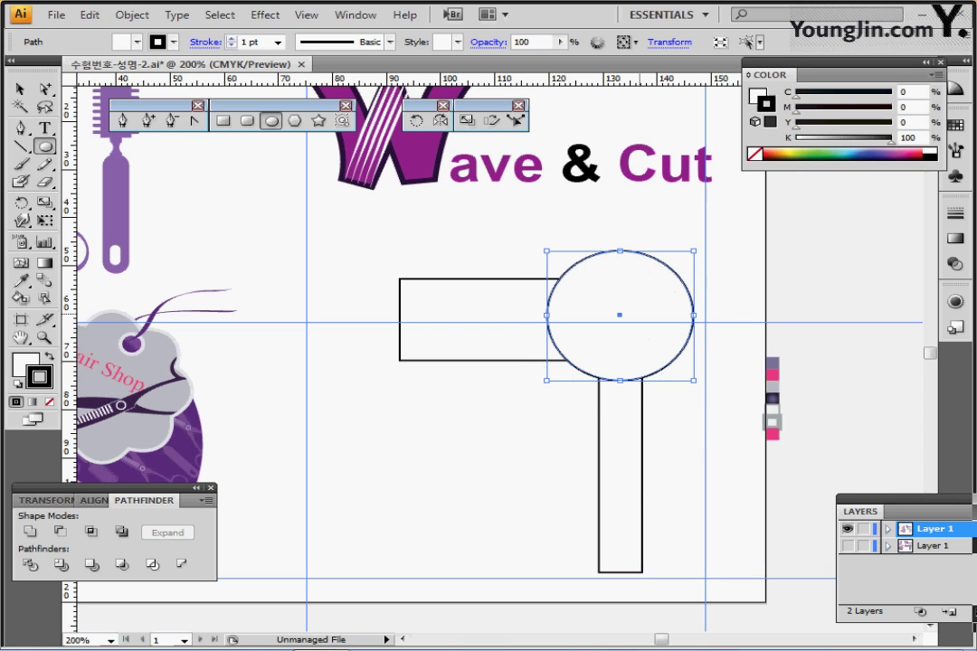
pyautogui.moveTo(620, 315); pyautogui.dragTo(617, 316)
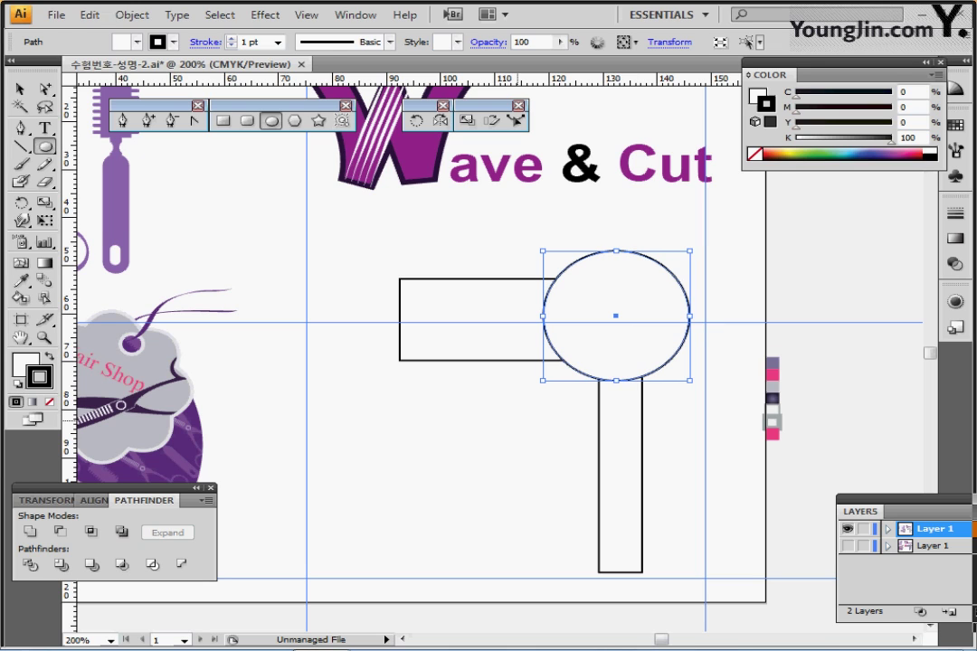
pyautogui.keyDown('ctrl'); pyautogui.click(517, 417); pyautogui.keyUp('ctrl')
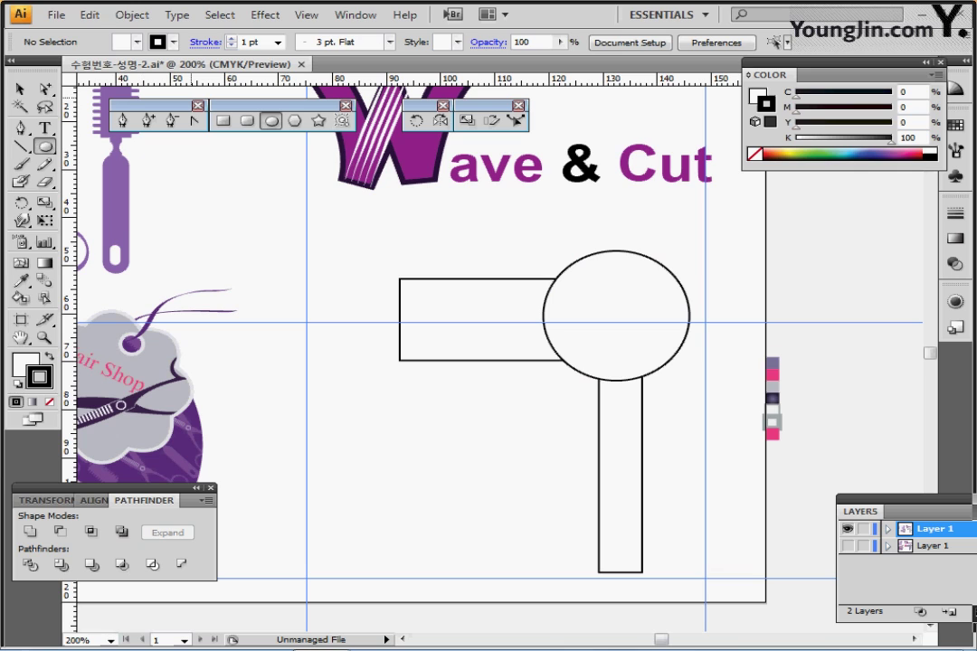
# Step: Scale the two anchor points at the body rectangle's left end uniformly to 60% to taper the body
pyautogui.click(43, 90)
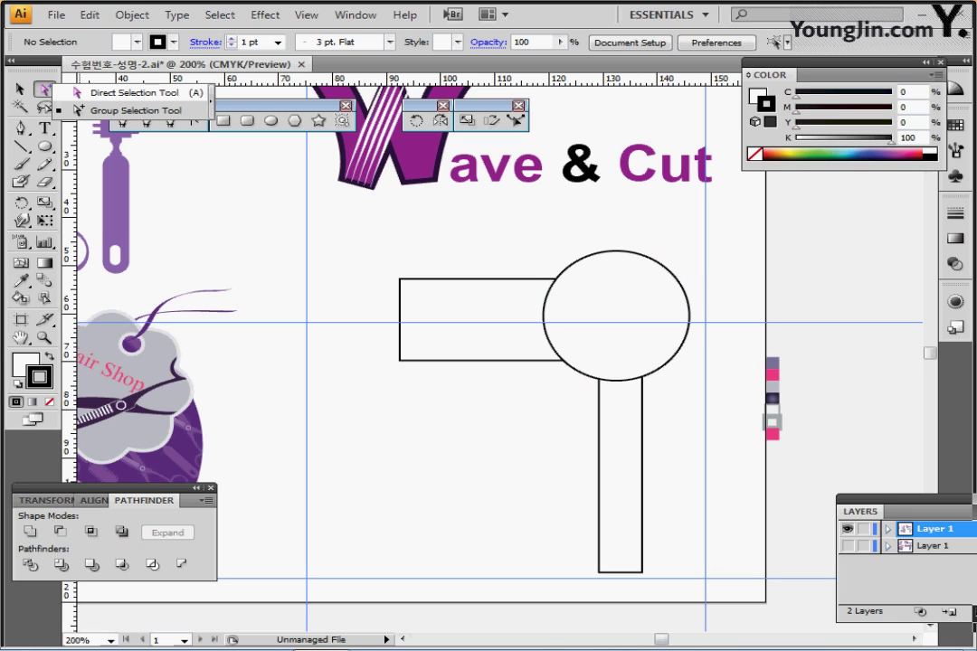
pyautogui.click(132, 93)
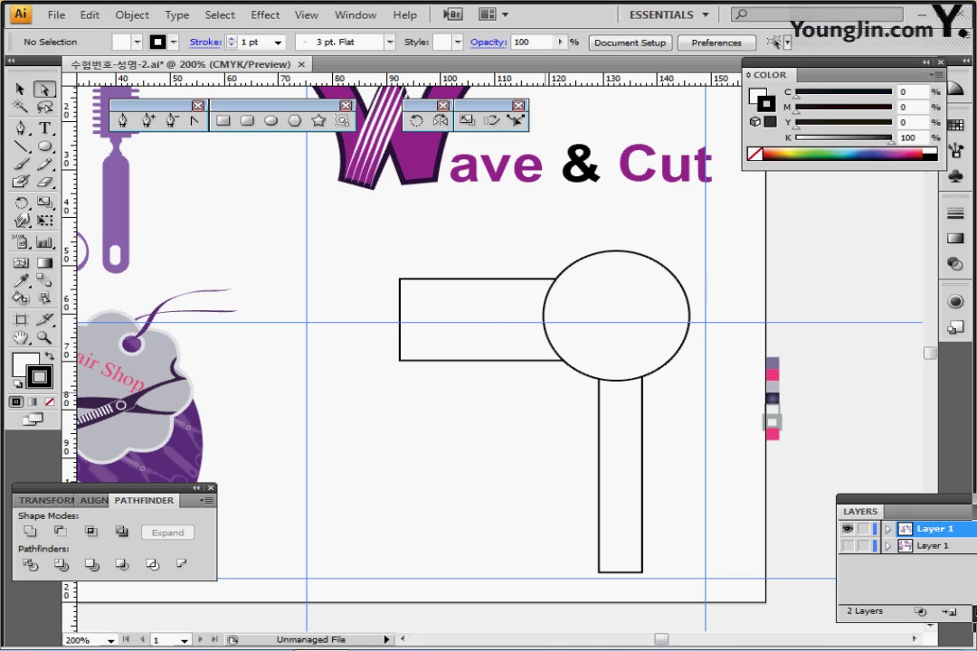
pyautogui.moveTo(375, 242); pyautogui.dragTo(422, 383)
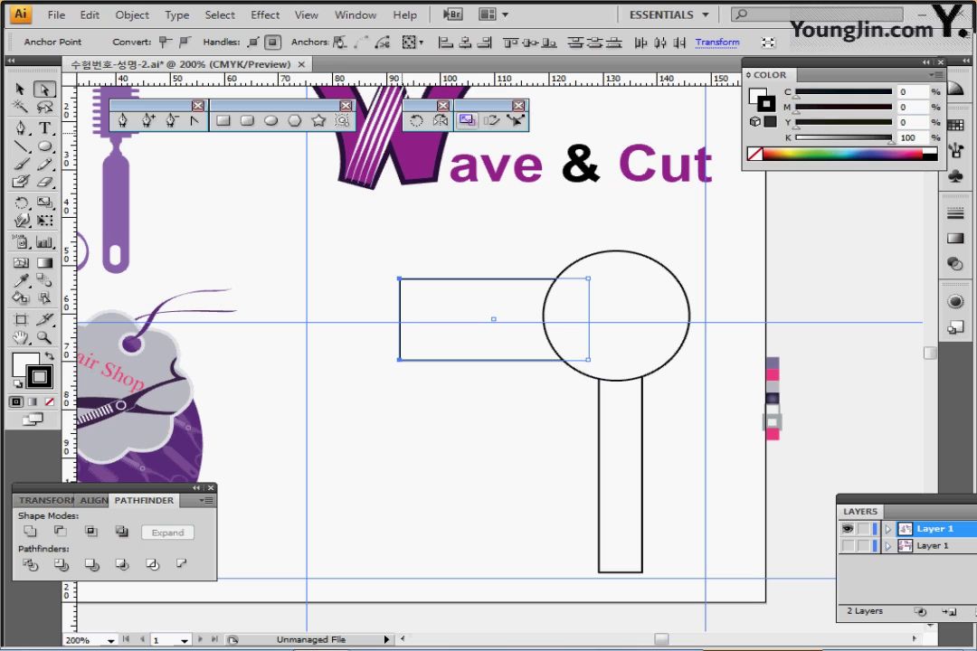
pyautogui.doubleClick(467, 121)
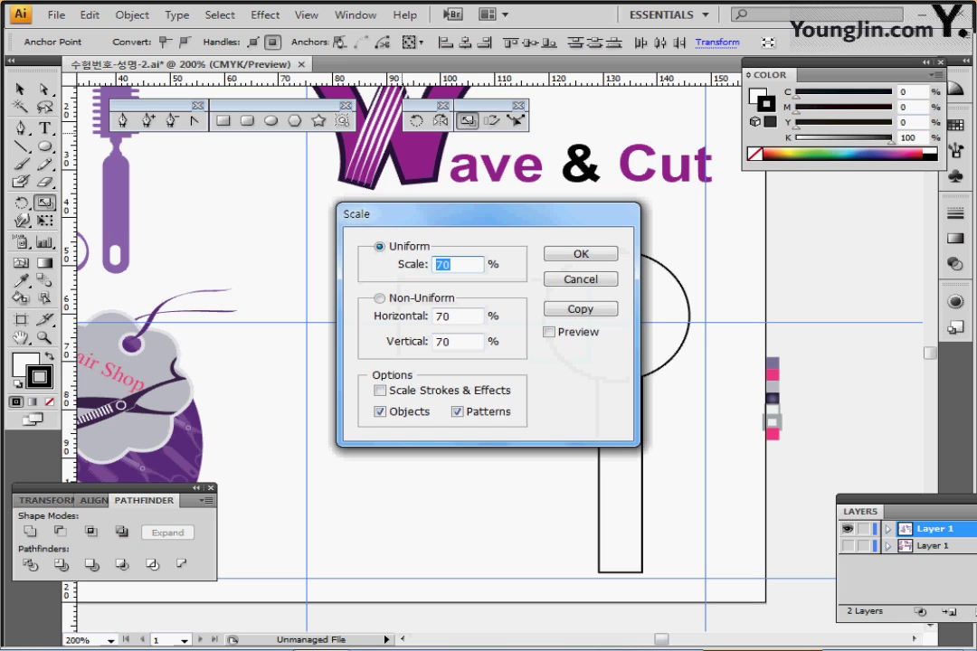
pyautogui.write('60')
pyautogui.press('Return')
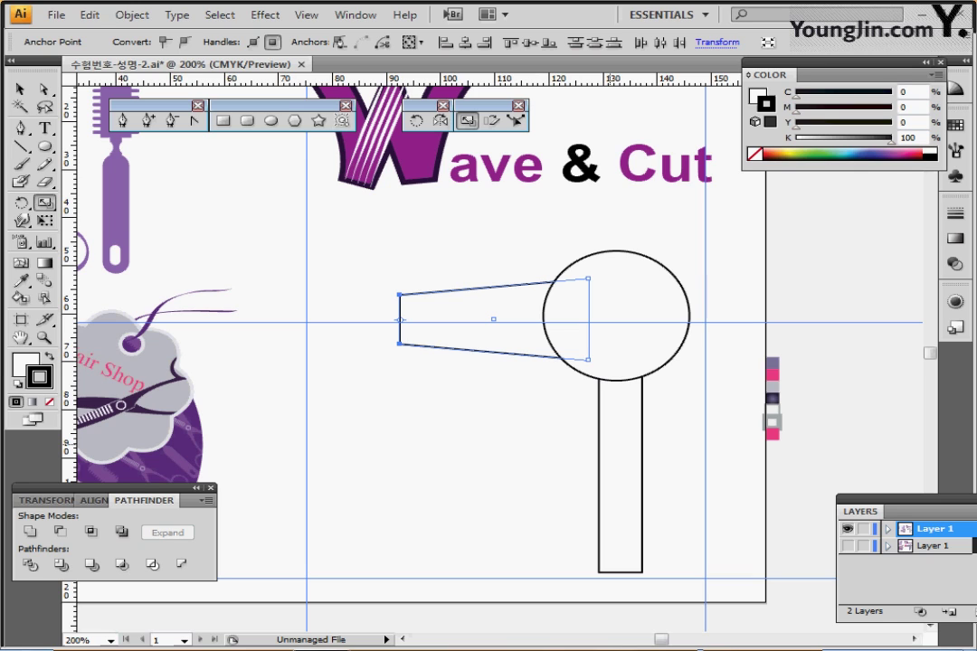
# Step: Add anchor points midway along each side of the handle rectangle
pyautogui.click(620, 462)
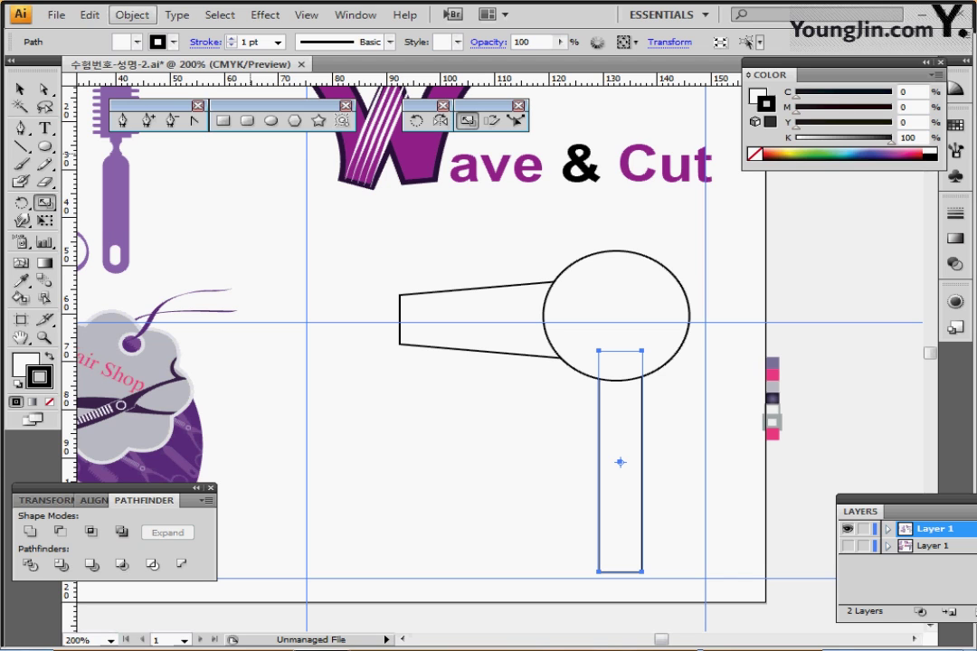
pyautogui.click(132, 14)
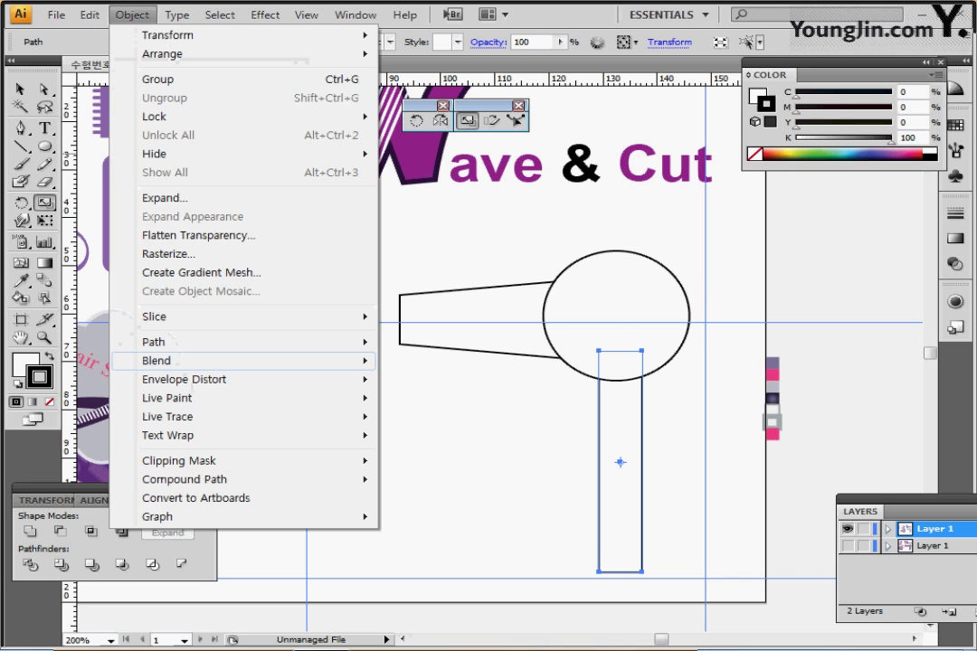
pyautogui.moveTo(181, 341)
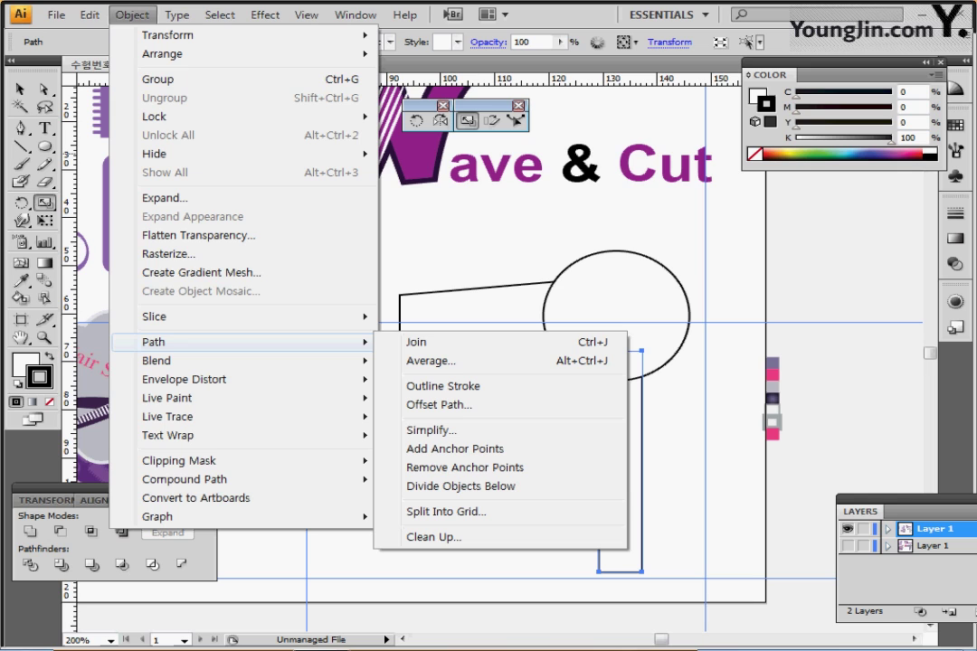
pyautogui.click(455, 449)
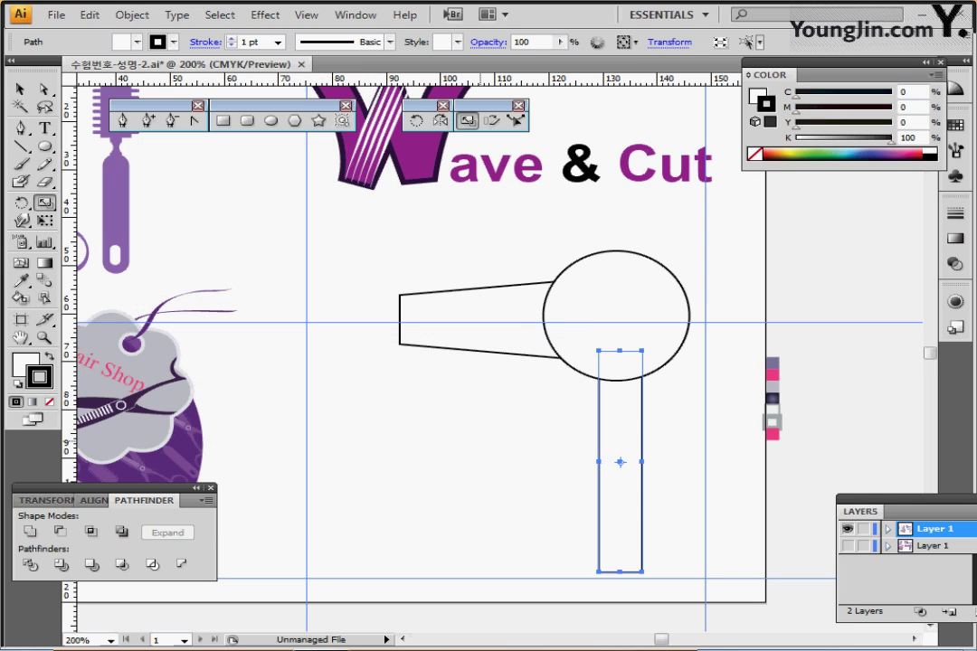
# Step: Scale the handle's two middle side anchor points uniformly to 150% so the handle bulges halfway down
pyautogui.click(43, 88)
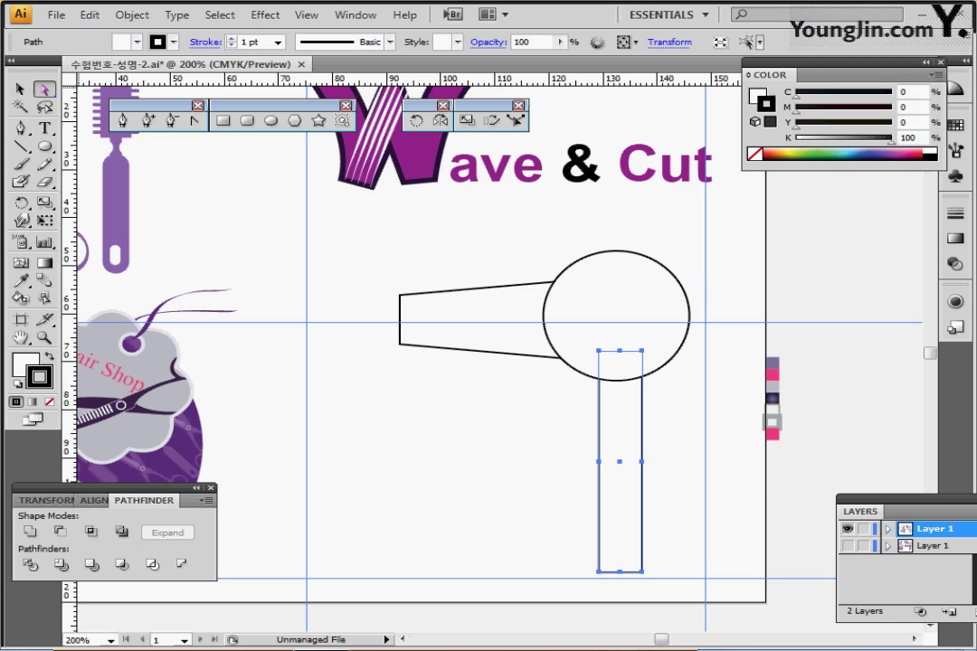
pyautogui.moveTo(543, 429); pyautogui.dragTo(664, 485)
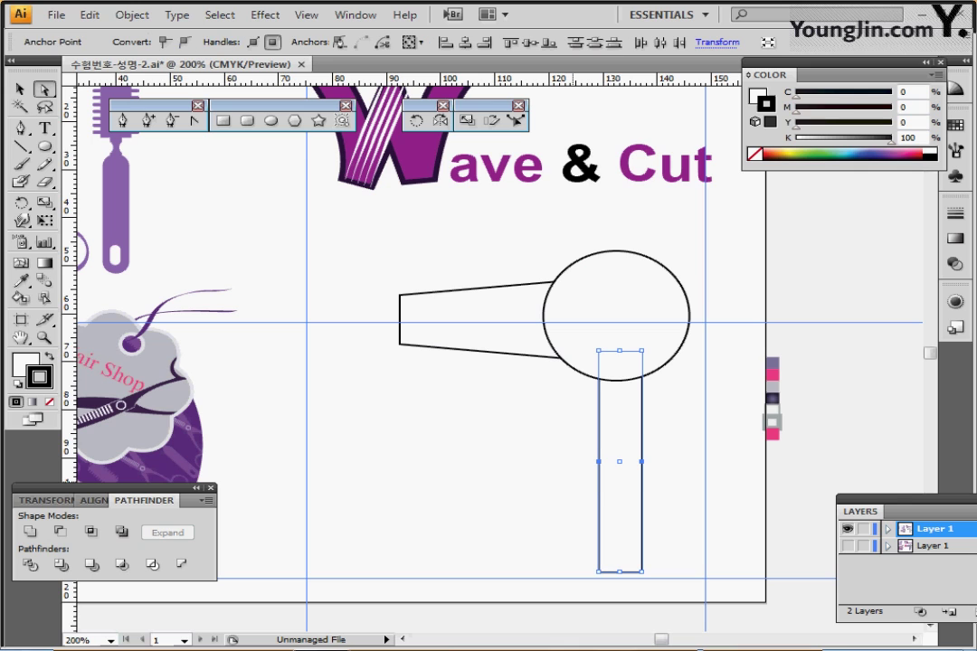
pyautogui.doubleClick(466, 120)
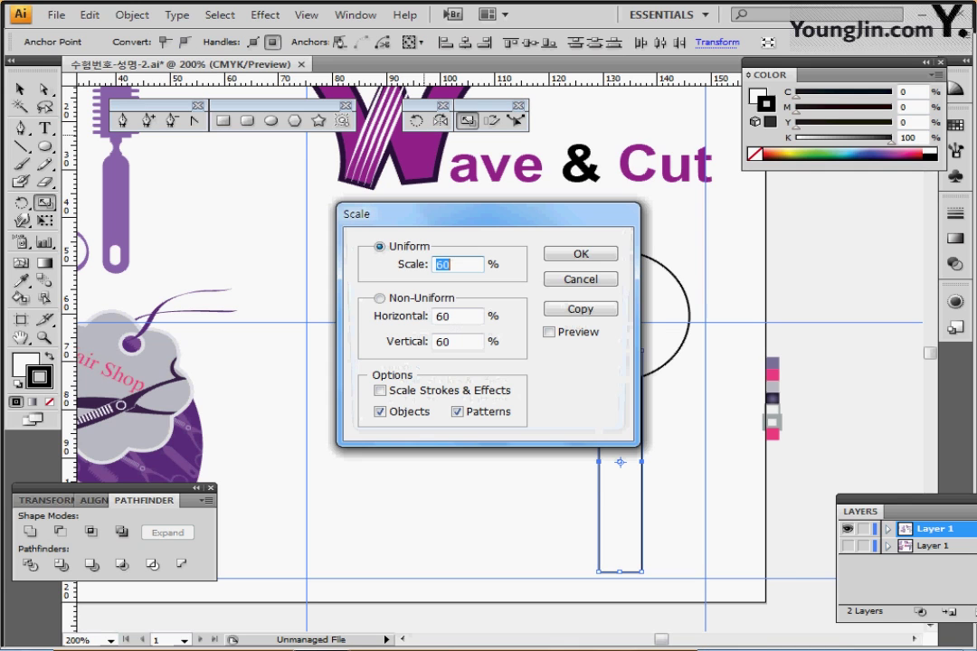
pyautogui.write('150')
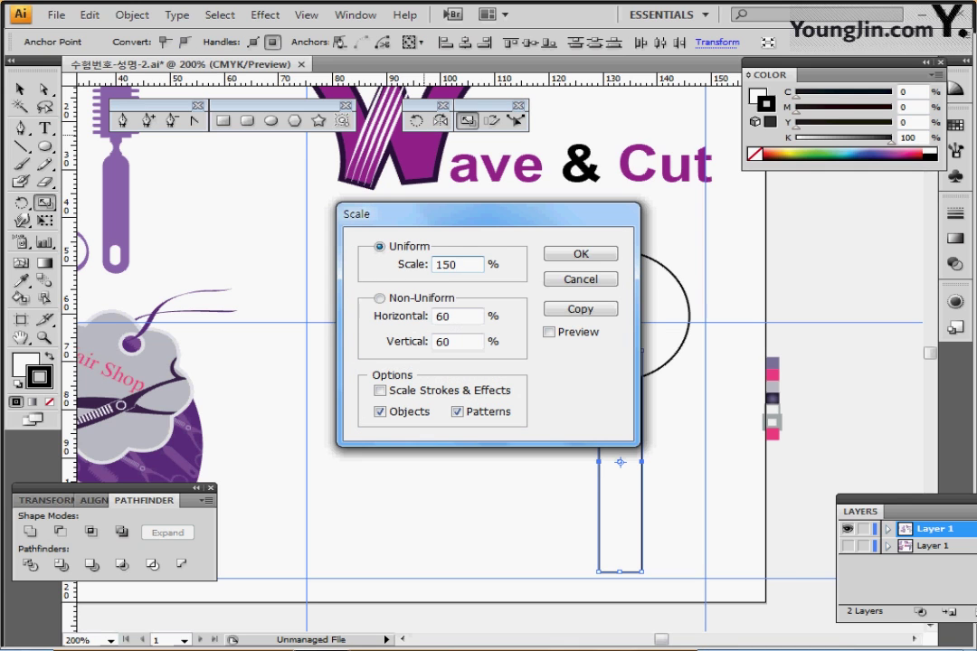
pyautogui.press('Return')
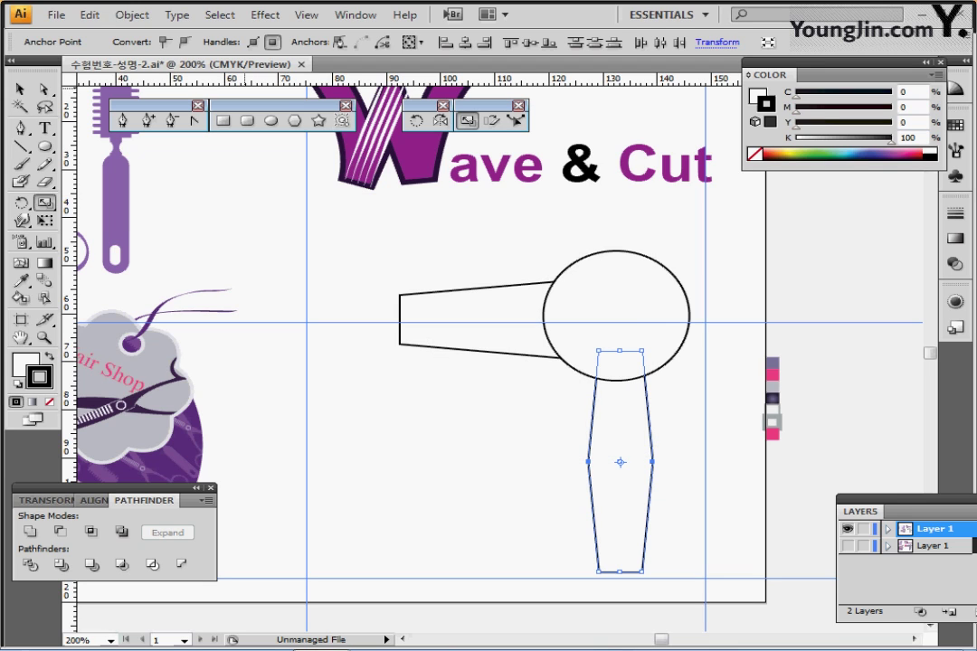
# Step: Rotate the whole handle a few degrees clockwise about its upper-left corner so its lower end swings left
pyautogui.press('v')
pyautogui.click(20, 88)
pyautogui.click(425, 432)
pyautogui.moveTo(543, 435); pyautogui.dragTo(685, 537)
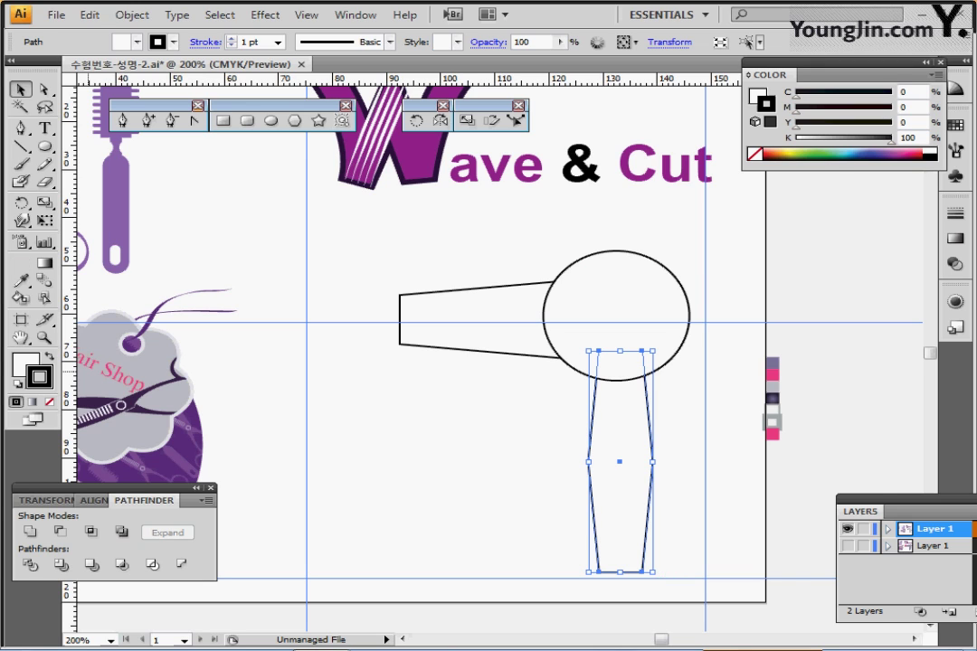
pyautogui.press('r')
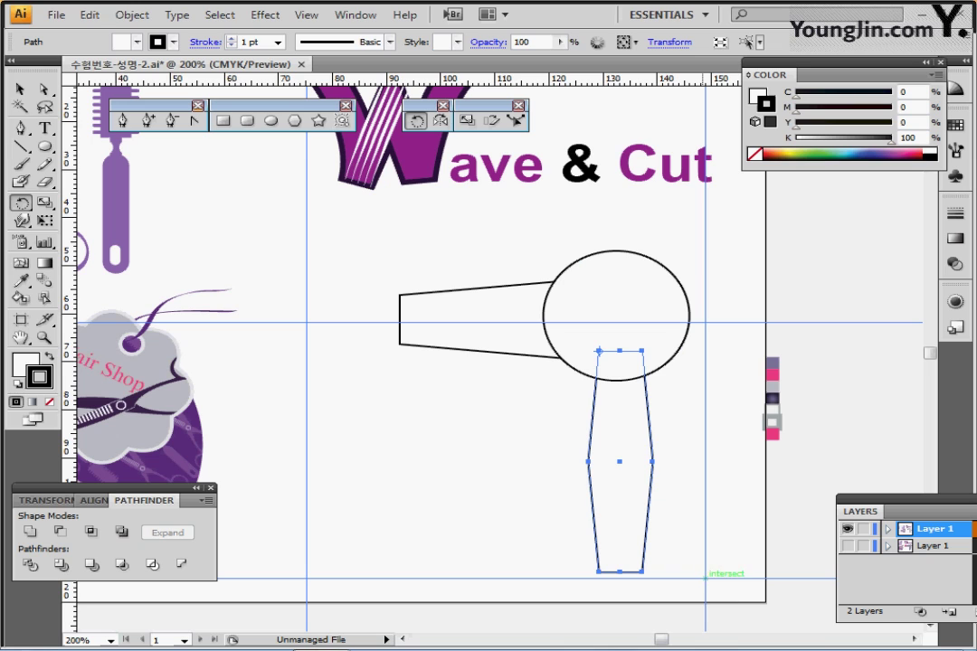
pyautogui.moveTo(712, 573); pyautogui.dragTo(691, 579)
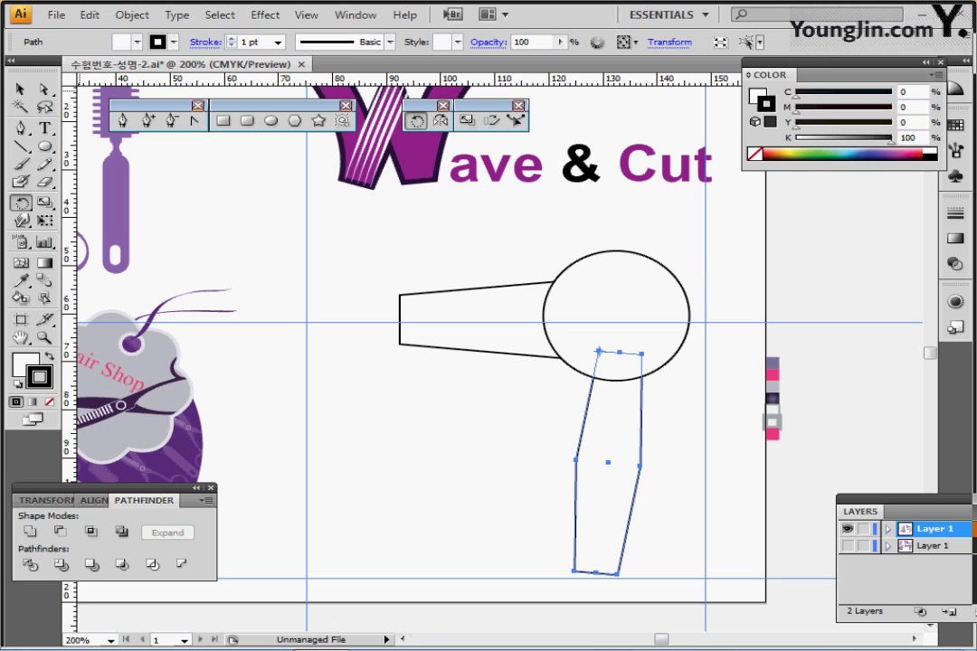
# Step: Apply the Round Corners effect with a 4 mm radius to both the tapered body and the handle
pyautogui.keyDown('shift'); pyautogui.click(470, 322); pyautogui.keyUp('shift')
pyautogui.keyDown('ctrl'); pyautogui.keyDown('shift'); pyautogui.click(450, 327); pyautogui.keyUp('shift'); pyautogui.keyUp('ctrl')
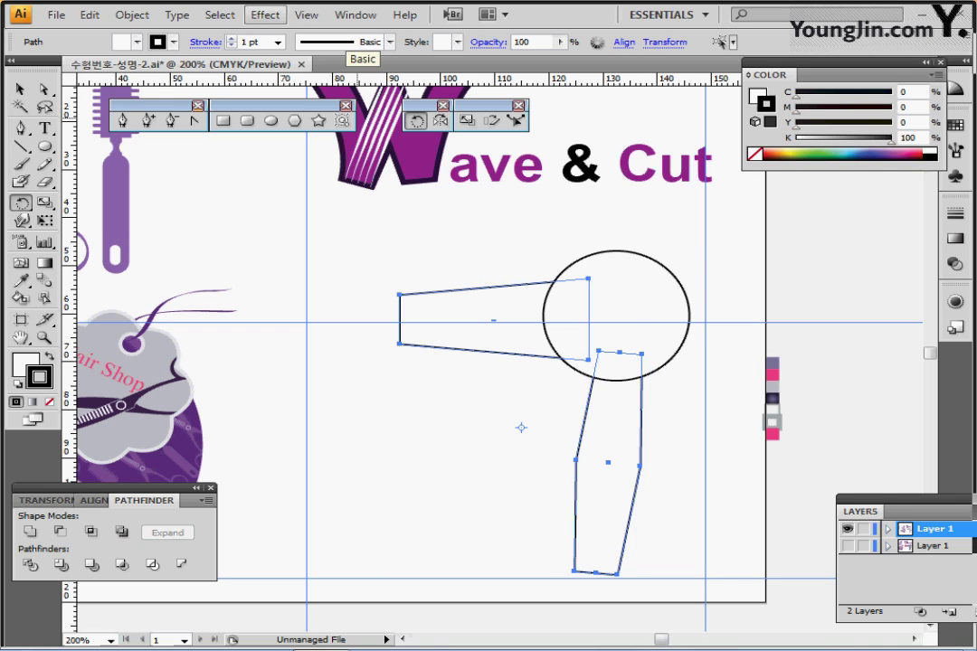
pyautogui.click(265, 14)
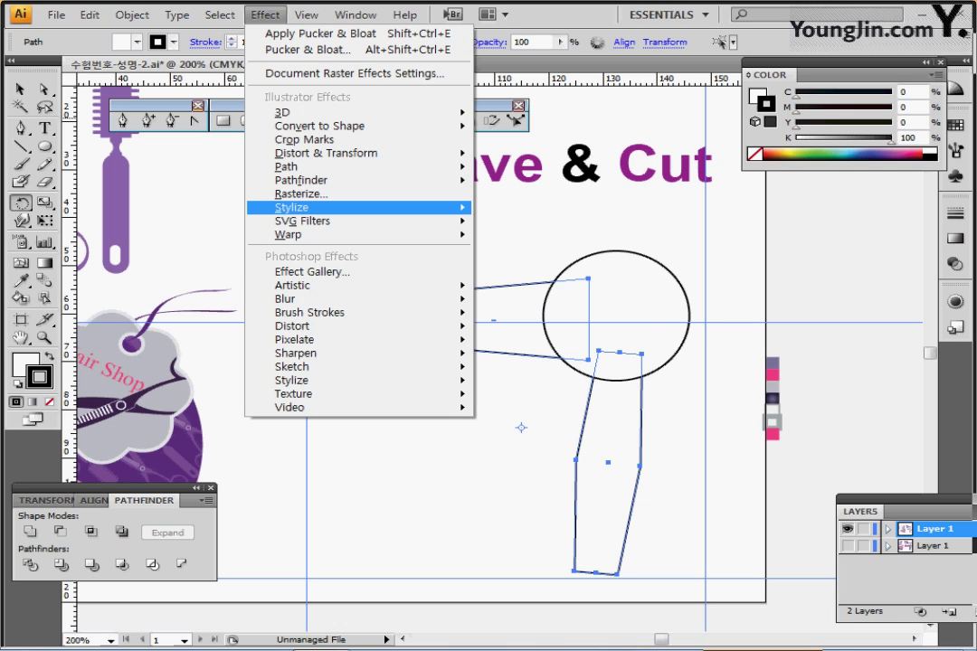
pyautogui.moveTo(299, 208)
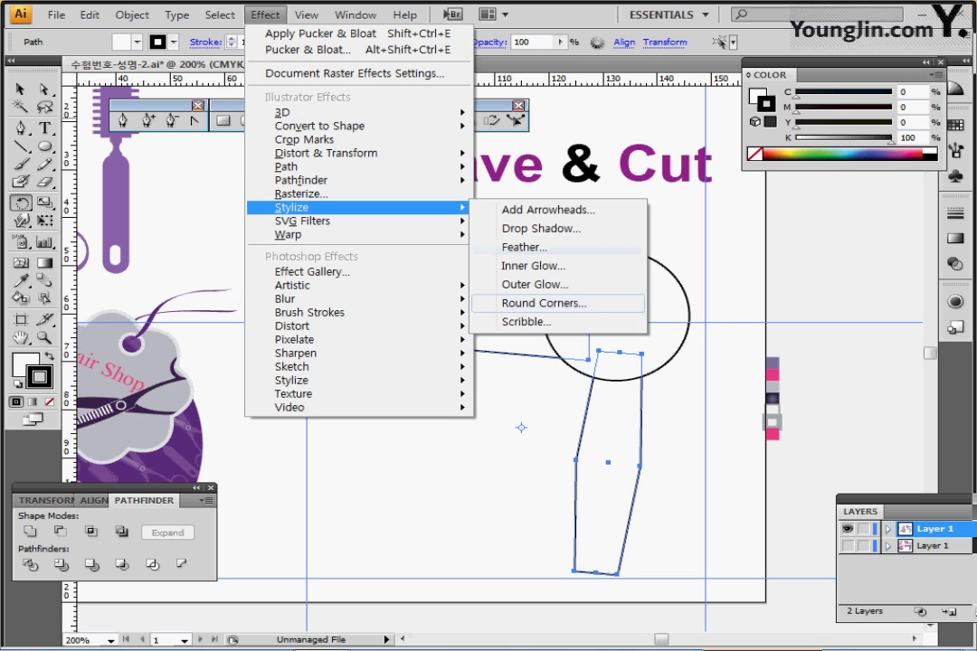
pyautogui.click(538, 303)
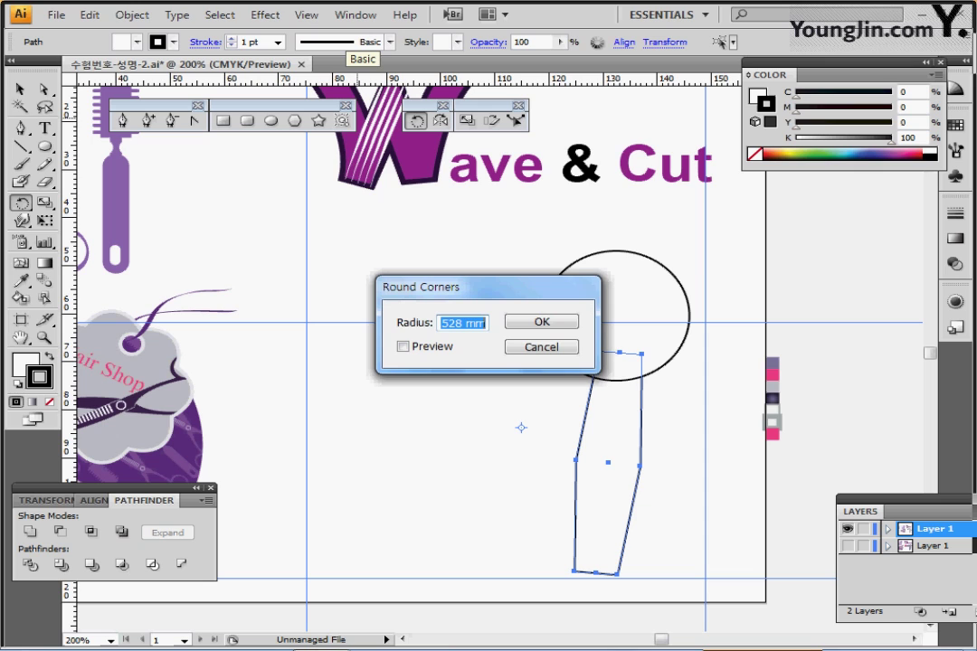
pyautogui.write('4')
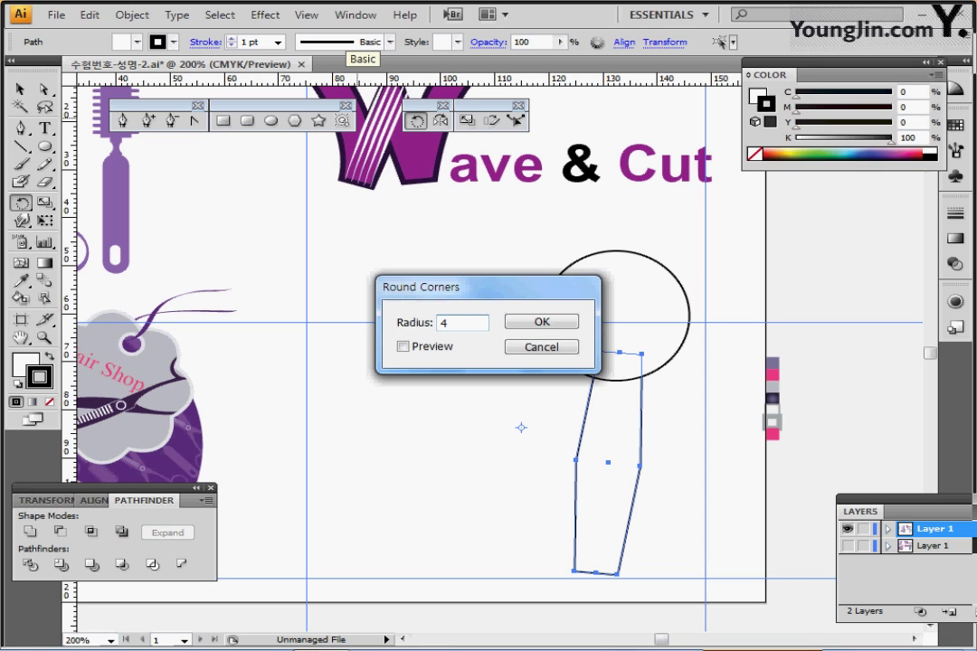
pyautogui.press('Return')
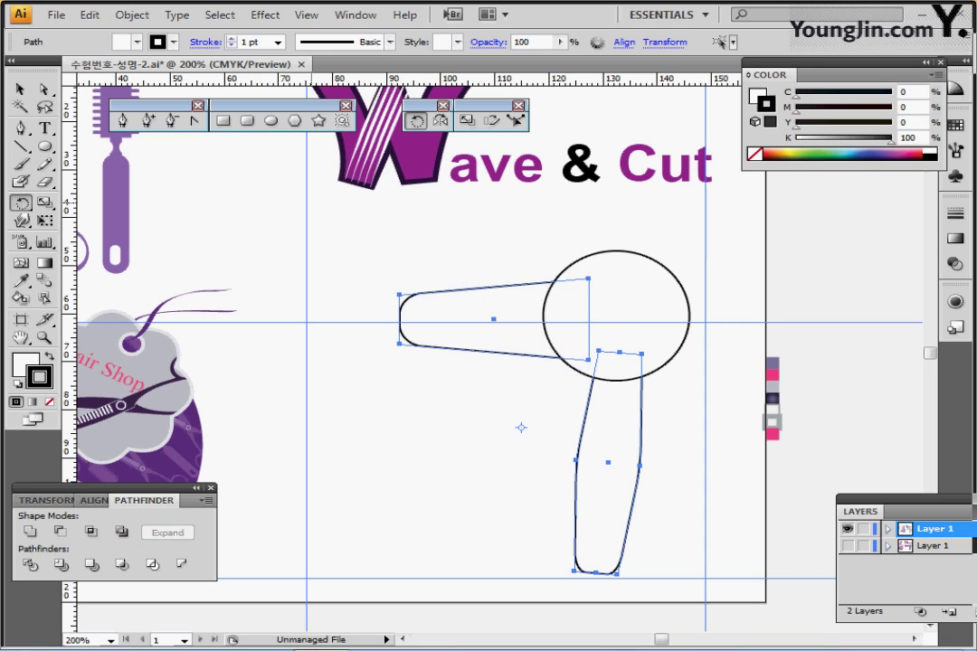
# Step: Expand the appearance of the rounded body and handle, and unite them with the round housing into one shape
pyautogui.click(132, 15)
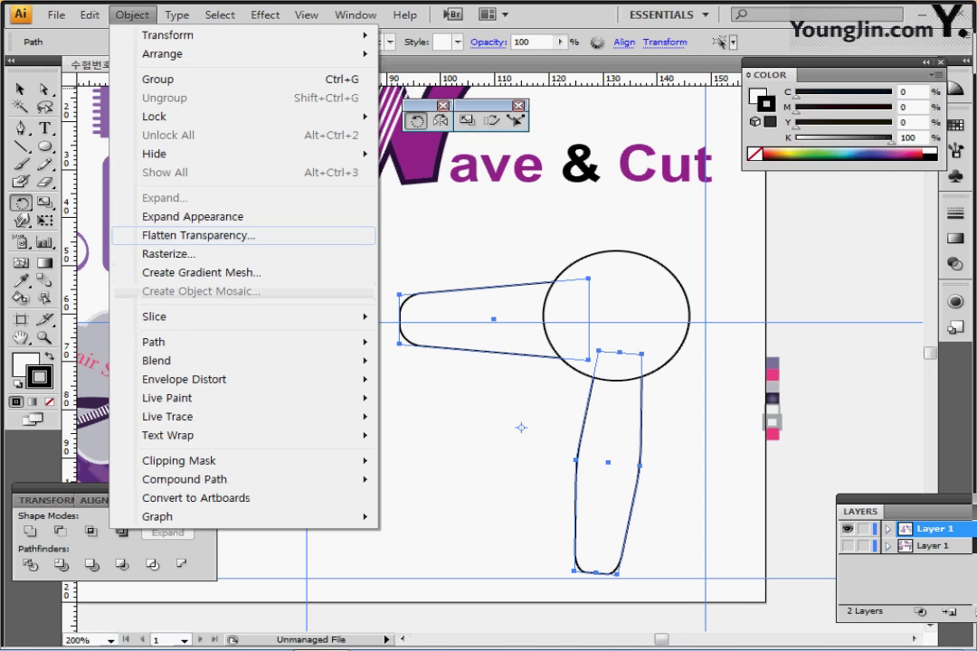
pyautogui.click(193, 216)
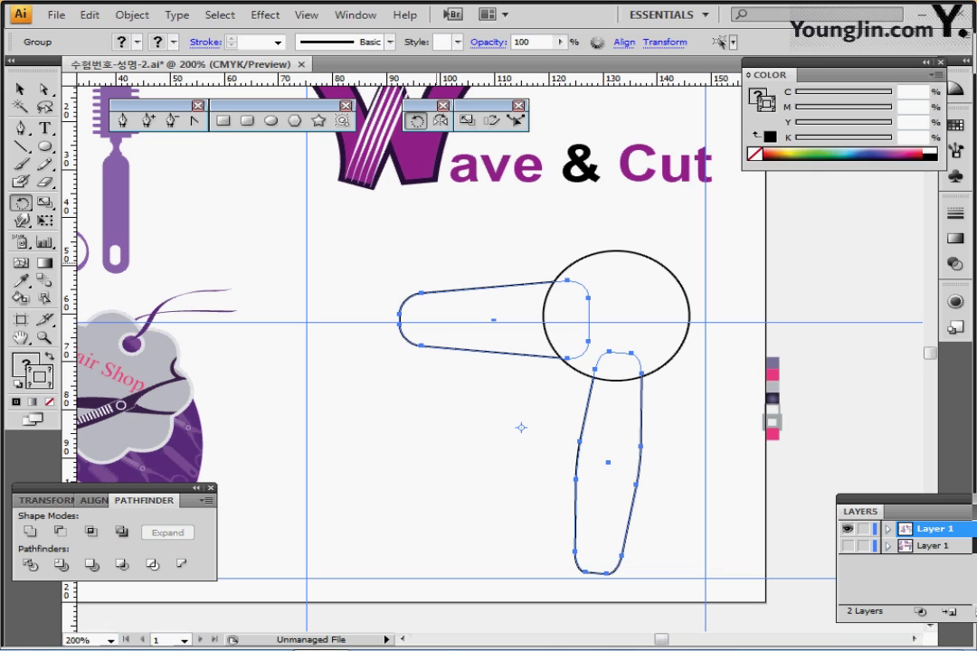
pyautogui.press('ctrl')
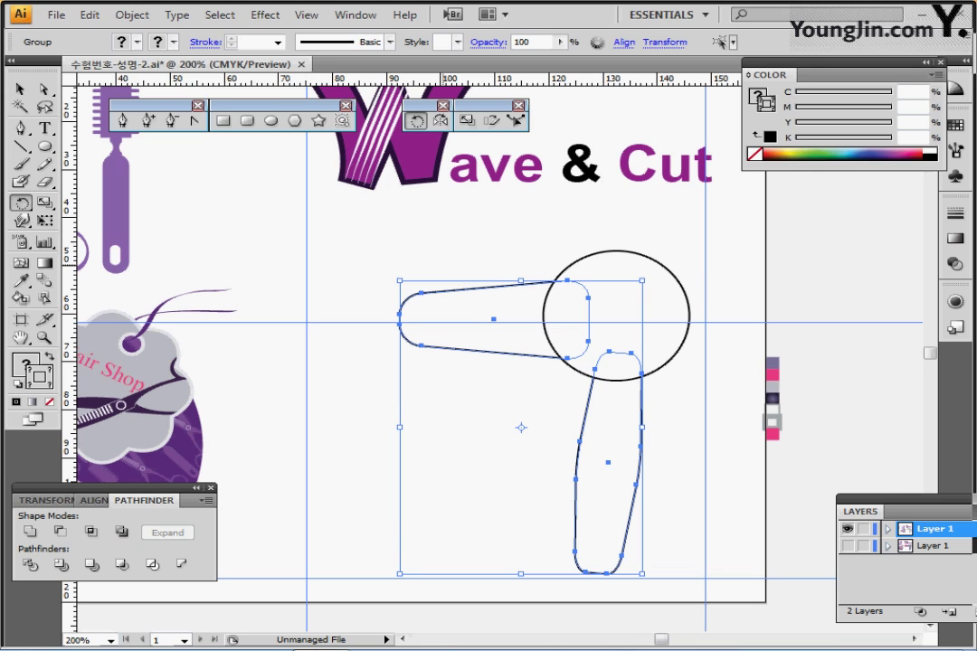
pyautogui.moveTo(443, 265); pyautogui.dragTo(598, 394)
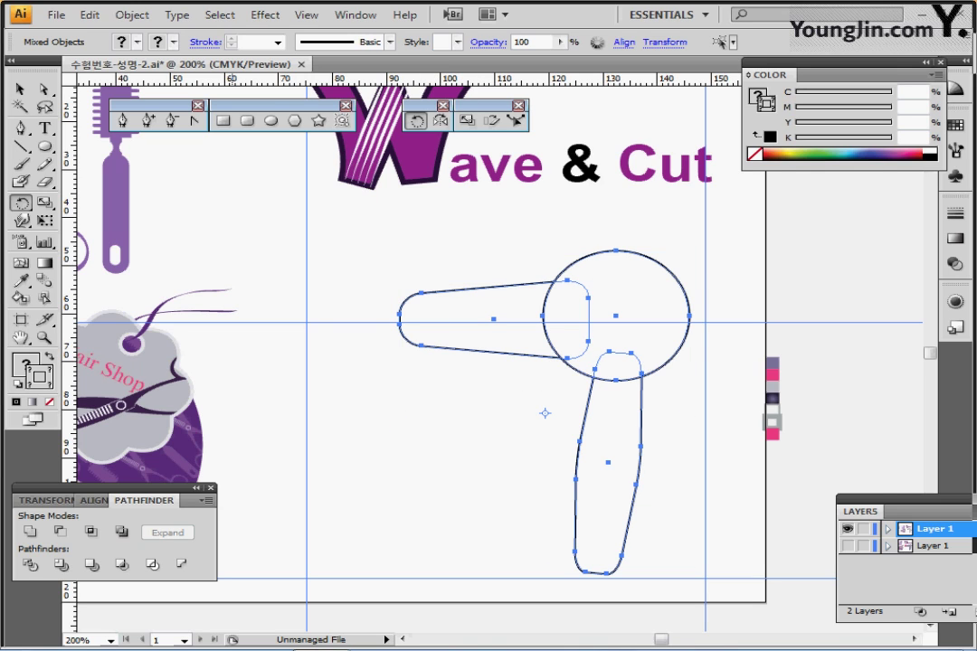
pyautogui.click(30, 532)
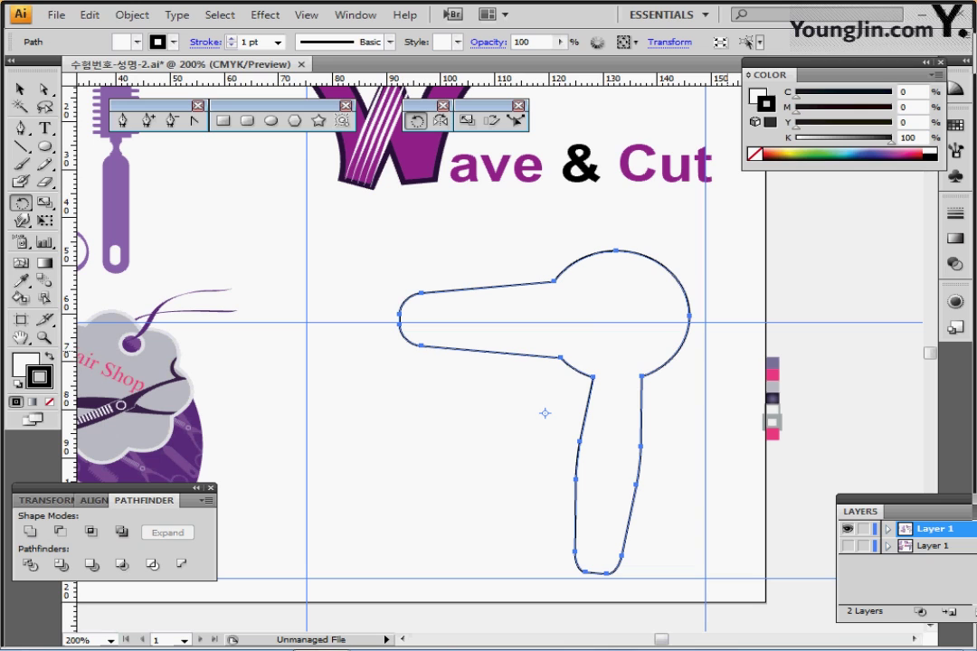
# Step: Fill the united dryer shape with the greyish purple sampled from the first colour swatch, without stroke, and deselect it
pyautogui.press('i')
pyautogui.click(772, 363)
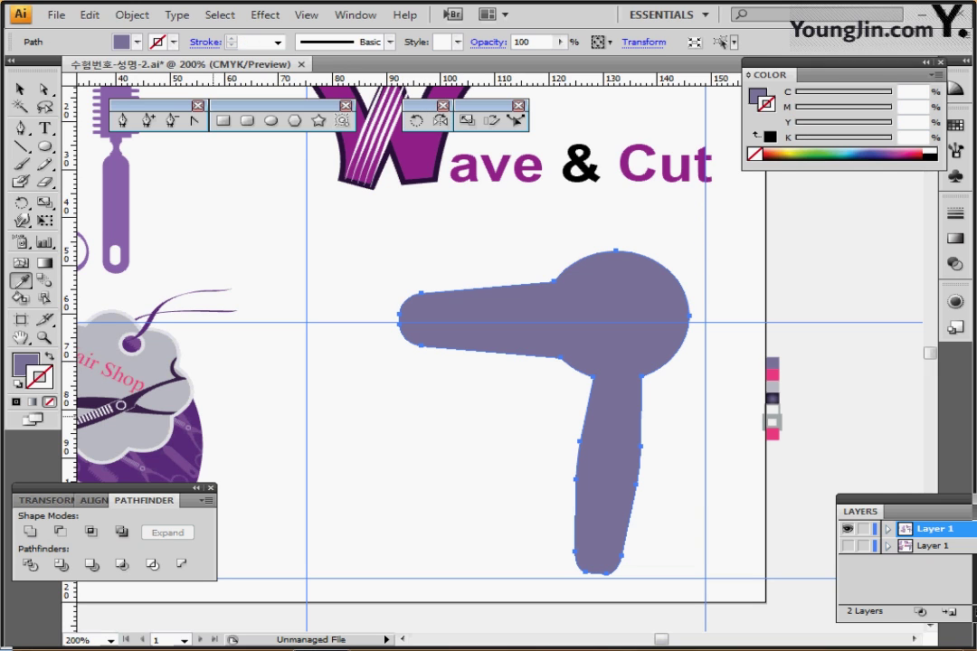
pyautogui.hotkey('ctrl', 'shift', 'a')
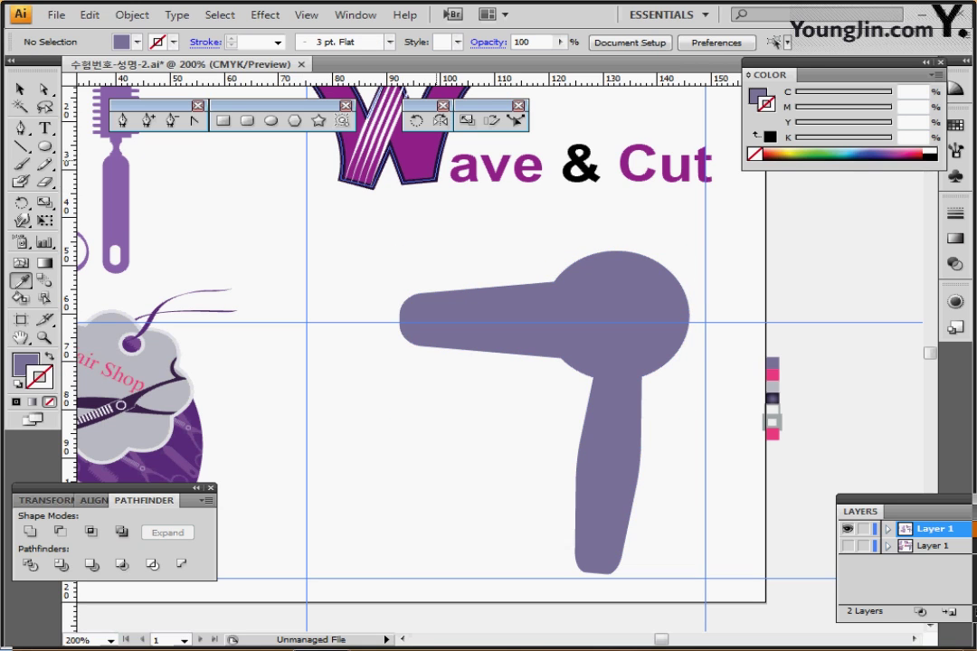
# Step: Draw a nozzle rectangle about 15 mm wide at the vertical guide before the body's narrow end, filled with the swatch pink
pyautogui.click(223, 121)
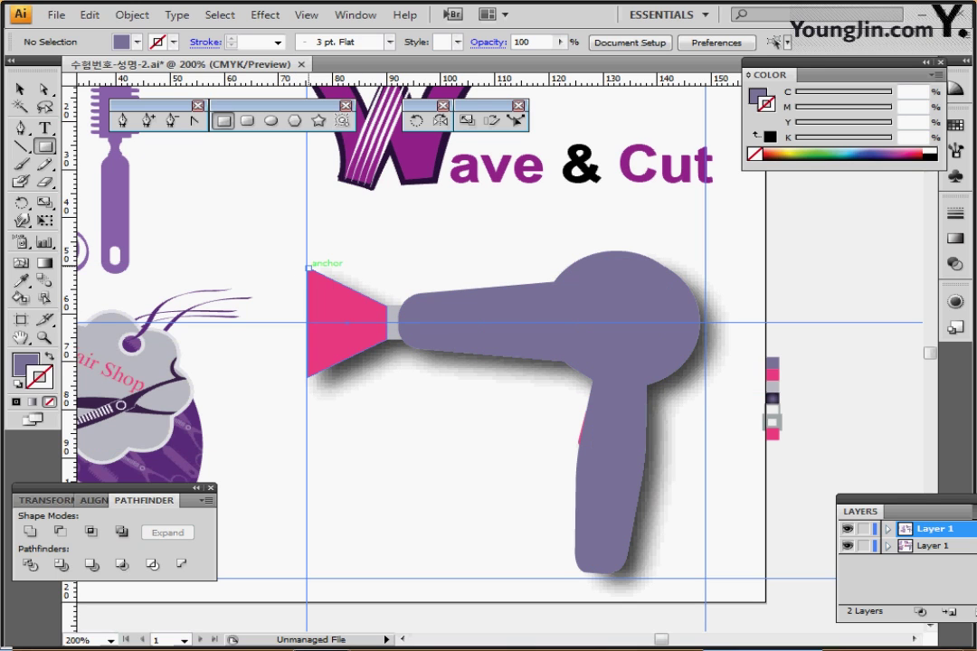
pyautogui.moveTo(309, 268); pyautogui.dragTo(391, 381)
pyautogui.click(848, 546)
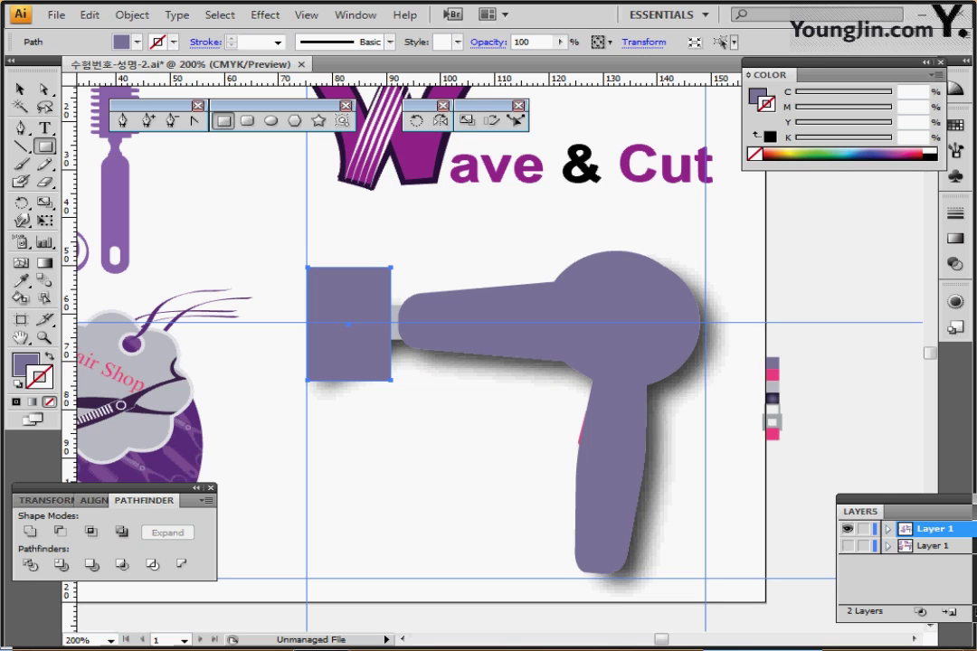
pyautogui.press('i')
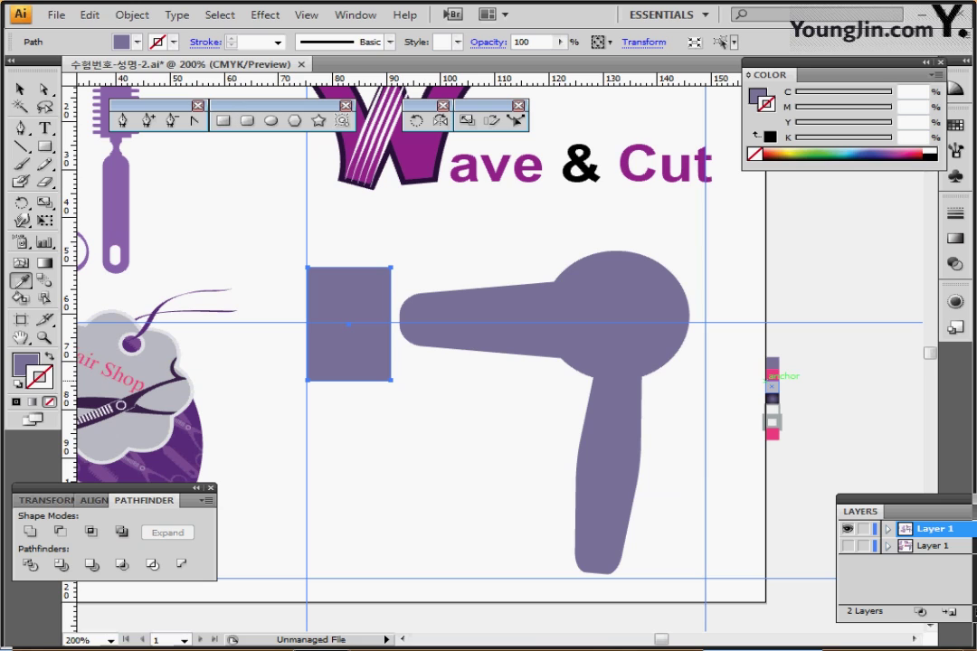
pyautogui.click(772, 373)
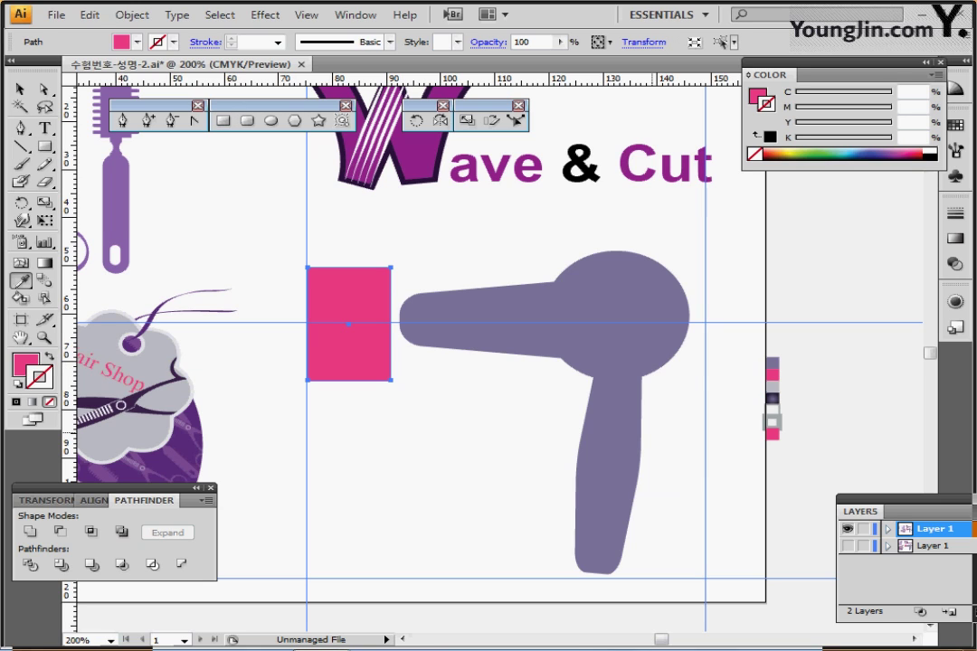
# Step: Scale the two anchor points at the pink rectangle's right end uniformly to 30% to form a flared nozzle
pyautogui.click(44, 89)
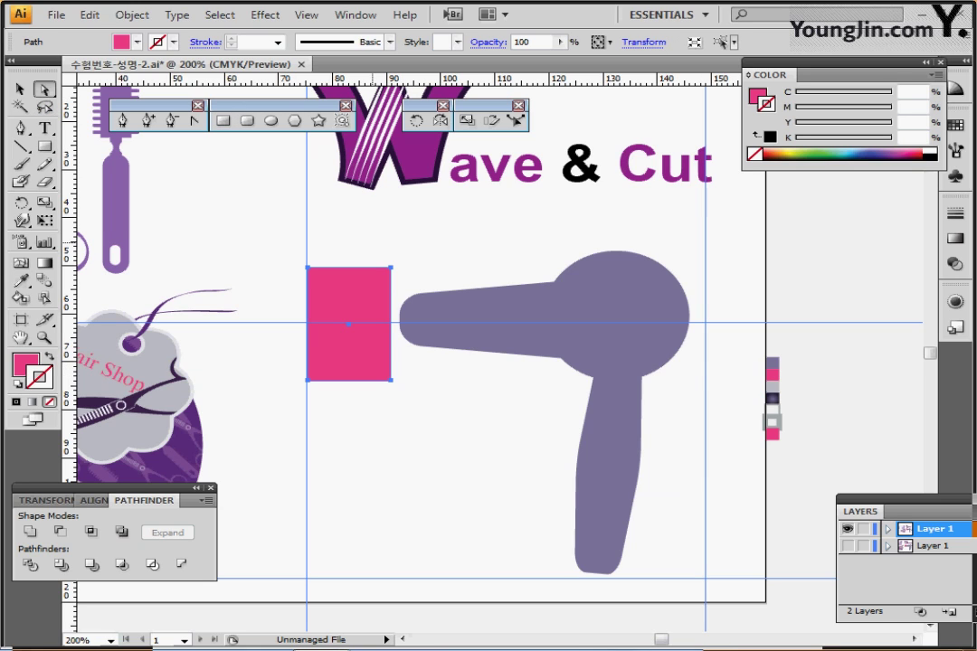
pyautogui.moveTo(373, 243); pyautogui.dragTo(394, 398)
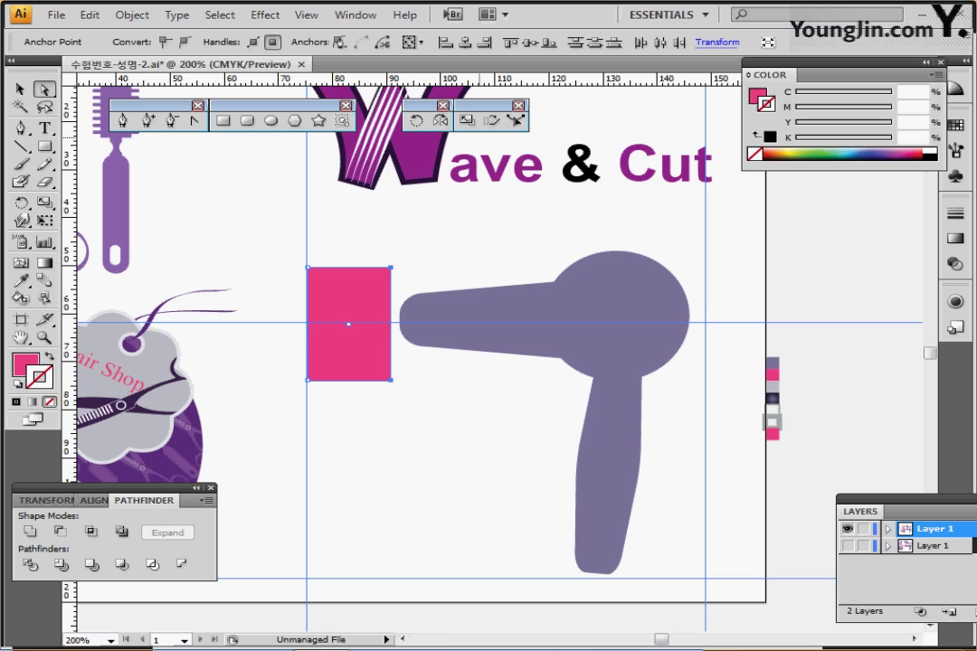
pyautogui.doubleClick(467, 120)
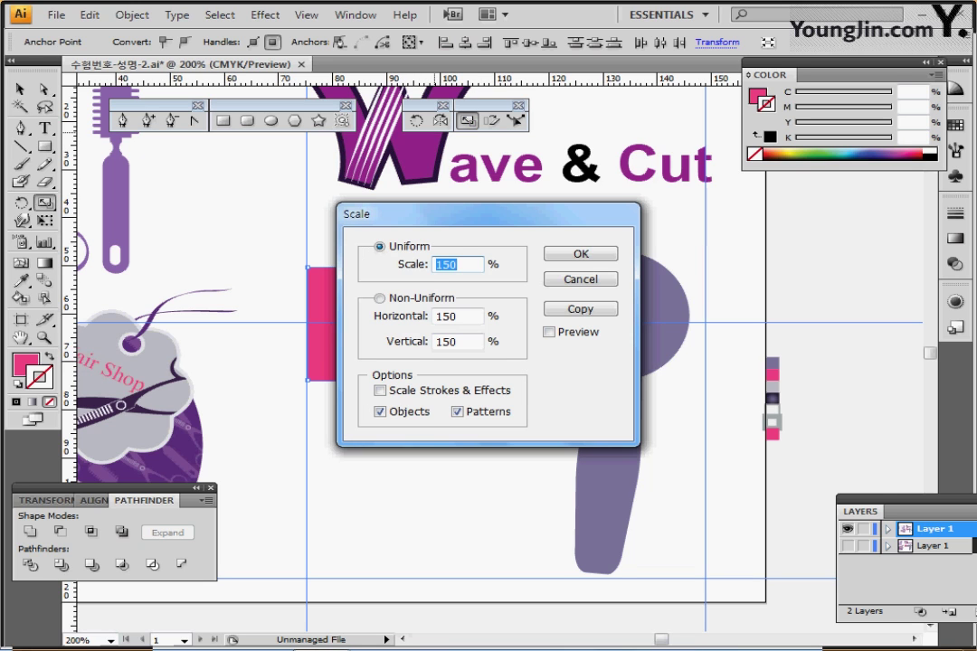
pyautogui.write('30')
pyautogui.press('Return')
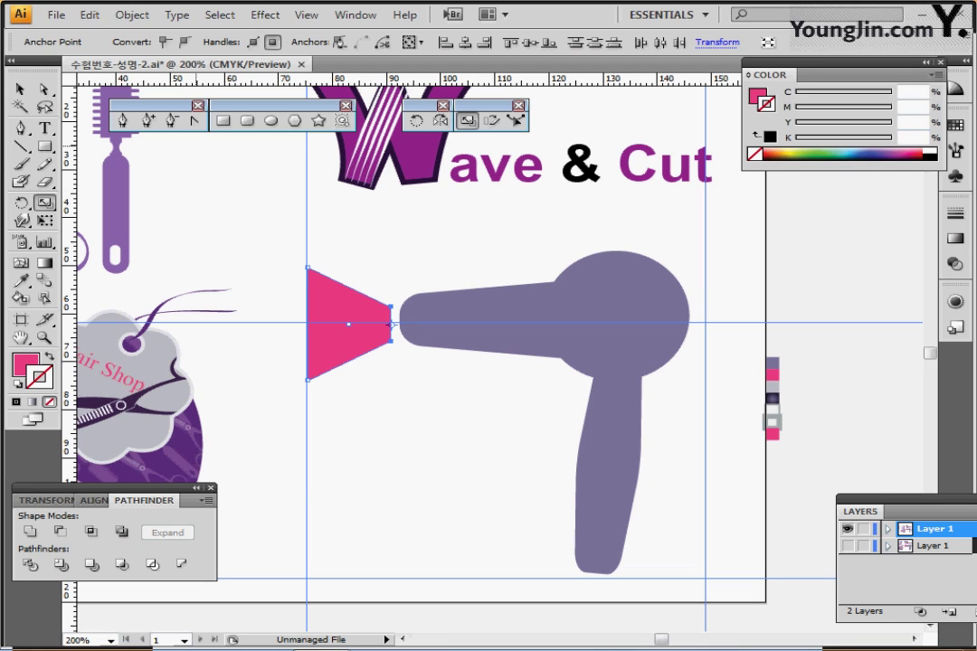
# Step: Draw a light grey connector rectangle about 6.5 mm wide from the nozzle's narrow end into the body, and send it to the back
pyautogui.press('m')
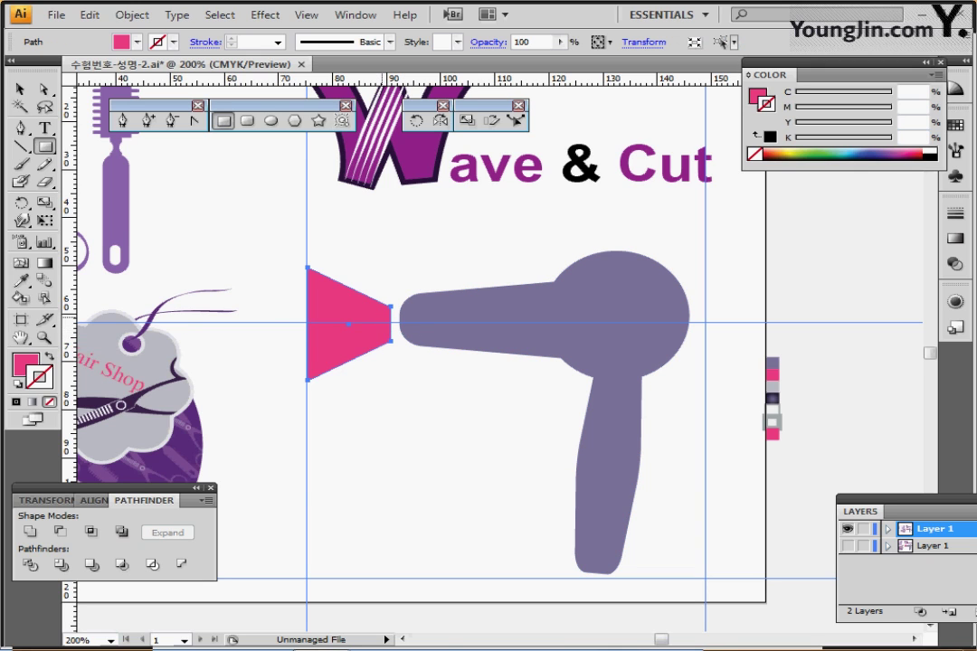
pyautogui.moveTo(392, 307); pyautogui.dragTo(427, 341)
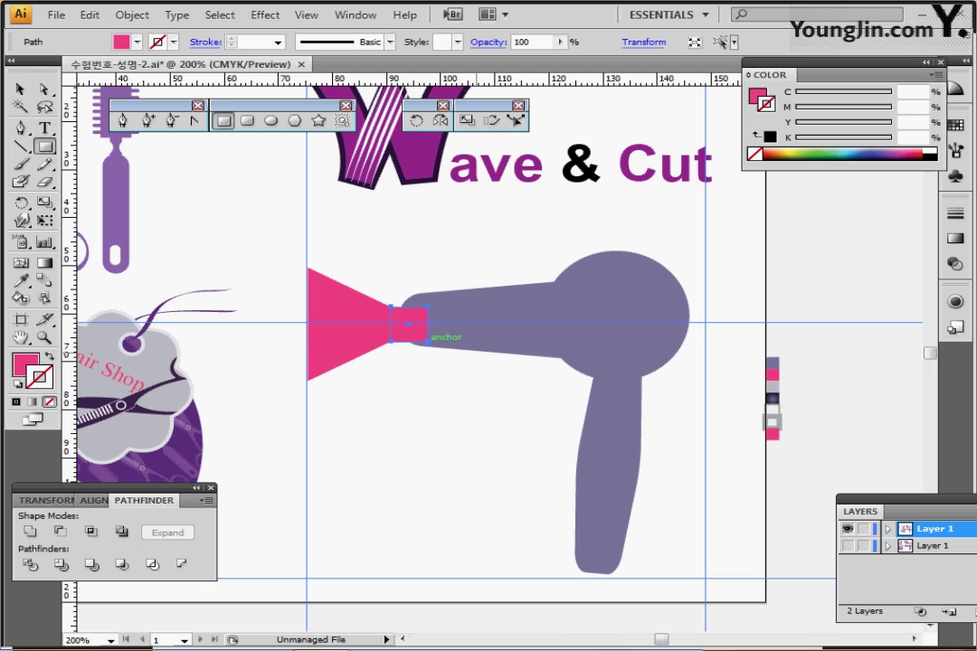
pyautogui.press('i')
pyautogui.click(772, 384)
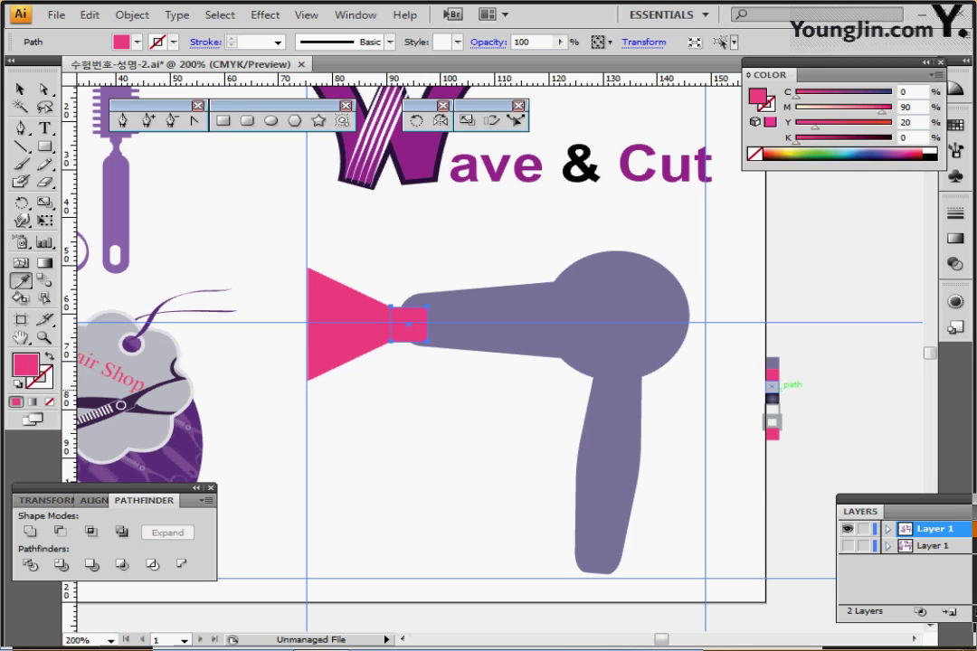
pyautogui.click(772, 386)
pyautogui.hotkey('ctrl', 'shift', '[')
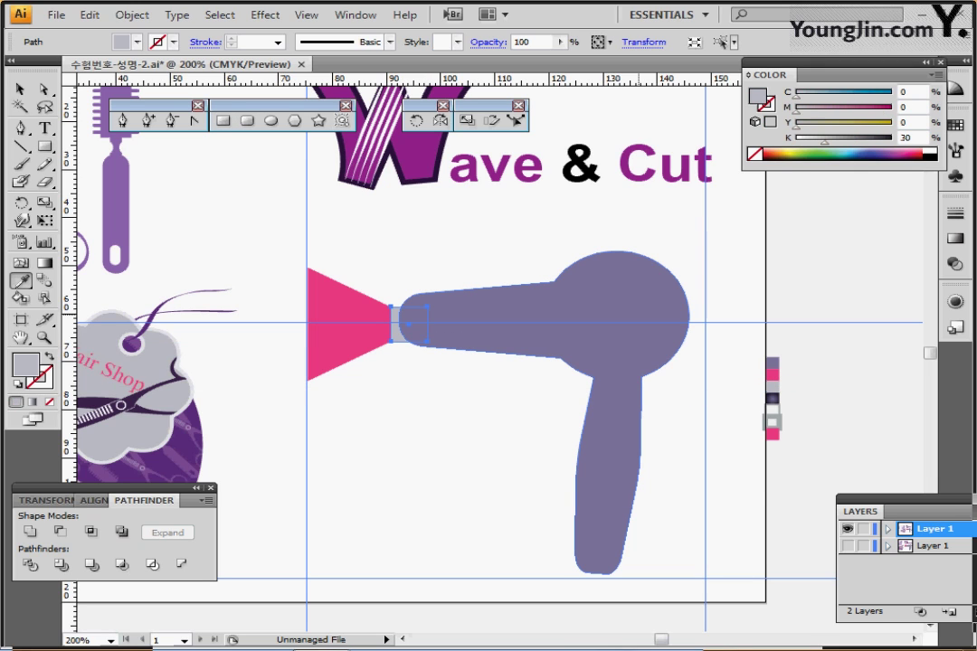
# Step: Nudge the nozzle and its grey connector slightly upward together to align them with the body's rounded tip
pyautogui.click(20, 88)
pyautogui.moveTo(334, 250); pyautogui.dragTo(388, 409)
pyautogui.press('Up')
pyautogui.press('Up')
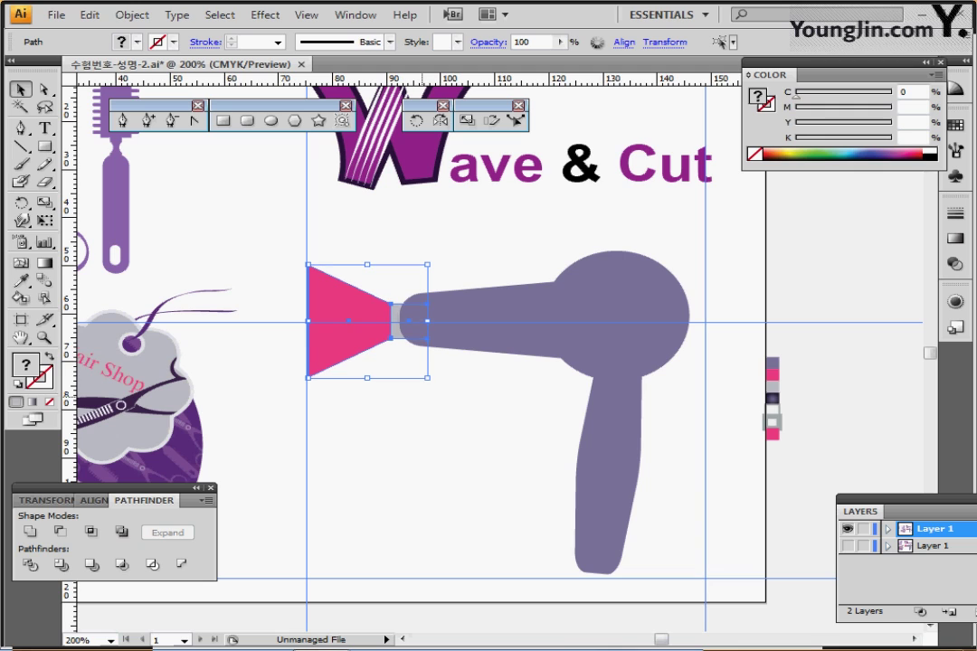
pyautogui.press('Down')
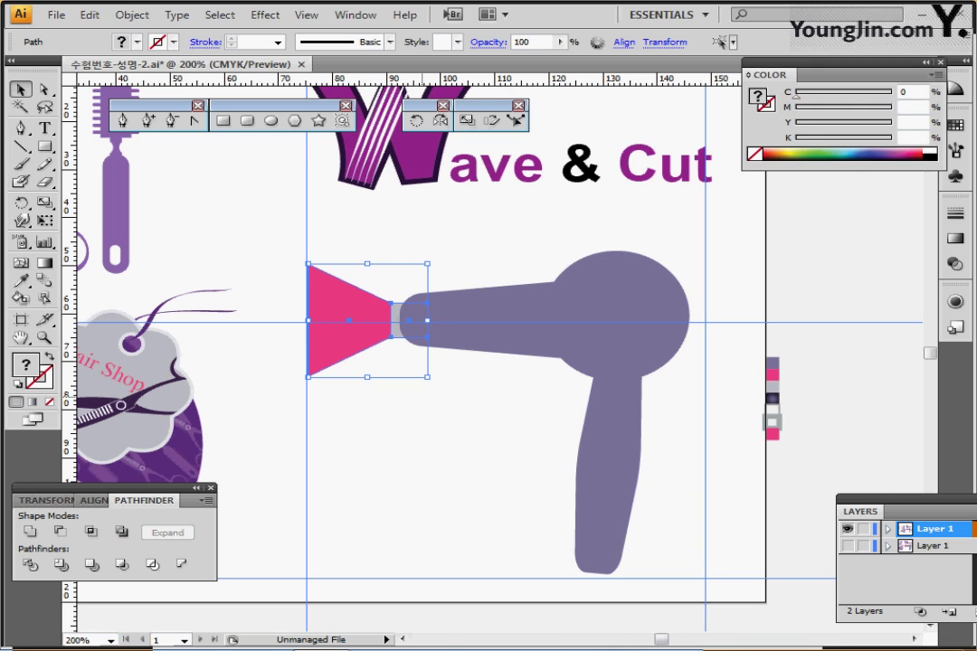
pyautogui.click(511, 350)
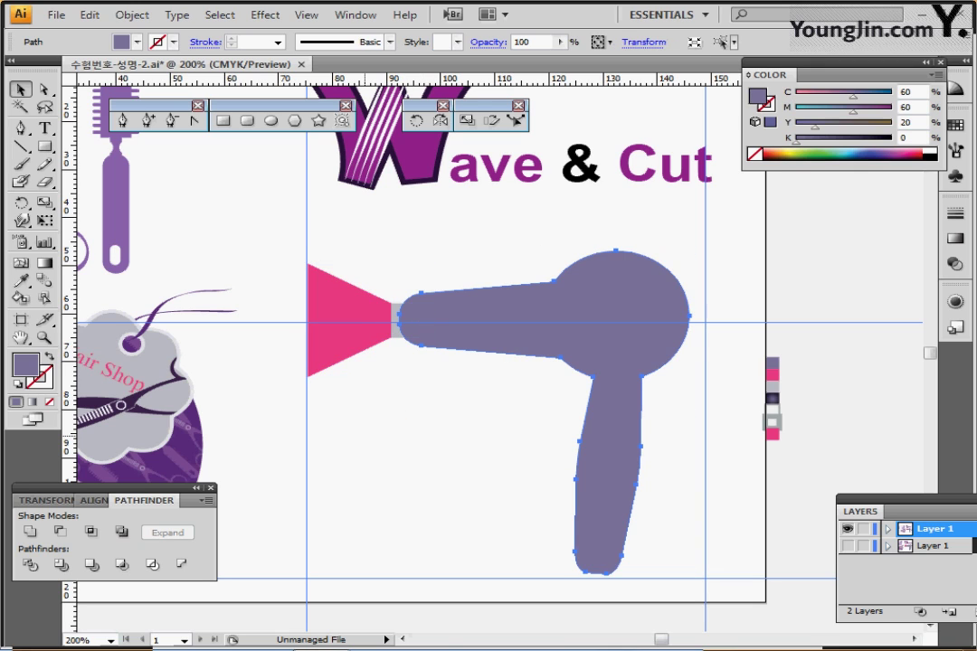
pyautogui.click(434, 380)
# Step: Draw a small rounded rectangle in the nozzle's pink as a switch on the handle's upper left edge, tilted clockwise
pyautogui.click(343, 349)
pyautogui.click(429, 387)
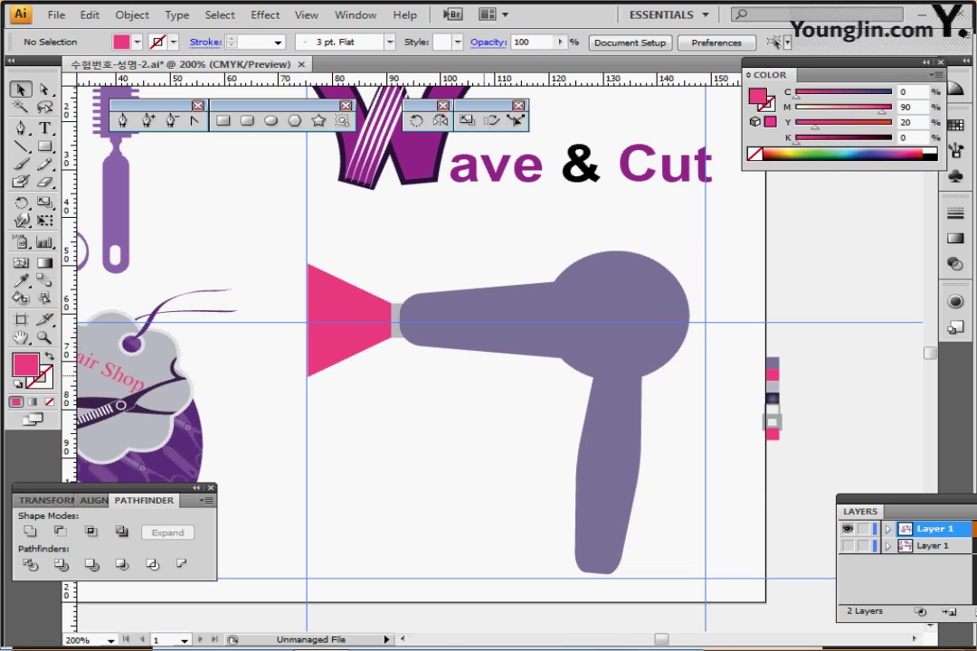
pyautogui.click(246, 120)
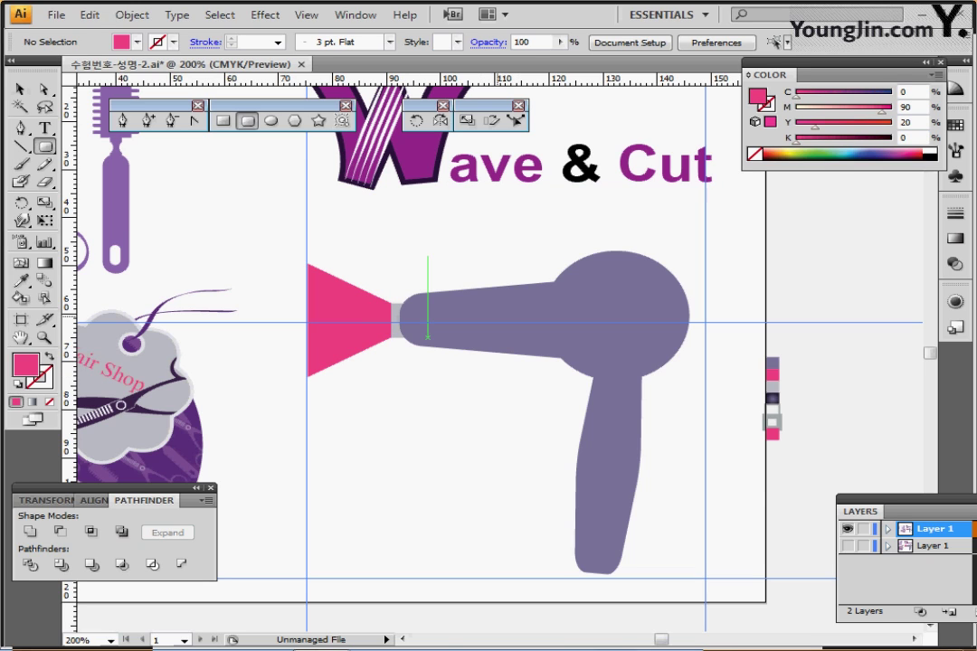
pyautogui.moveTo(569, 412); pyautogui.dragTo(580, 453)
pyautogui.moveTo(583, 410)
pyautogui.mouseDown()
pyautogui.moveTo(599, 414)
pyautogui.moveTo(581, 416)
pyautogui.mouseUp()
pyautogui.hotkey('ctrl', '+')
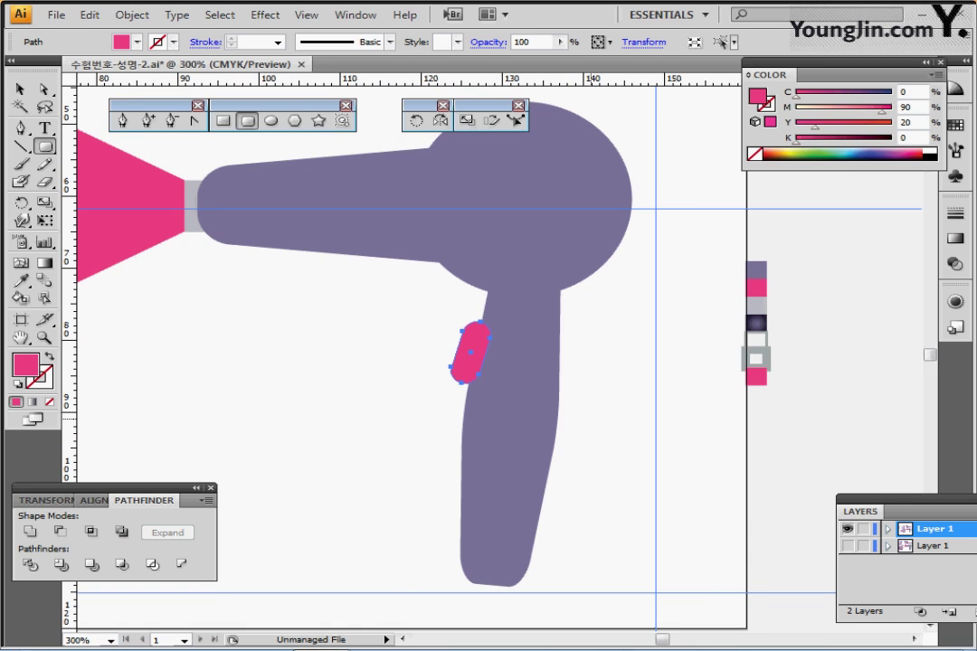
# Step: Fine-tune the pink switch's tilt to follow the handle's slanted edge and send it behind the dryer shape
pyautogui.moveTo(351, 311); pyautogui.dragTo(420, 341)
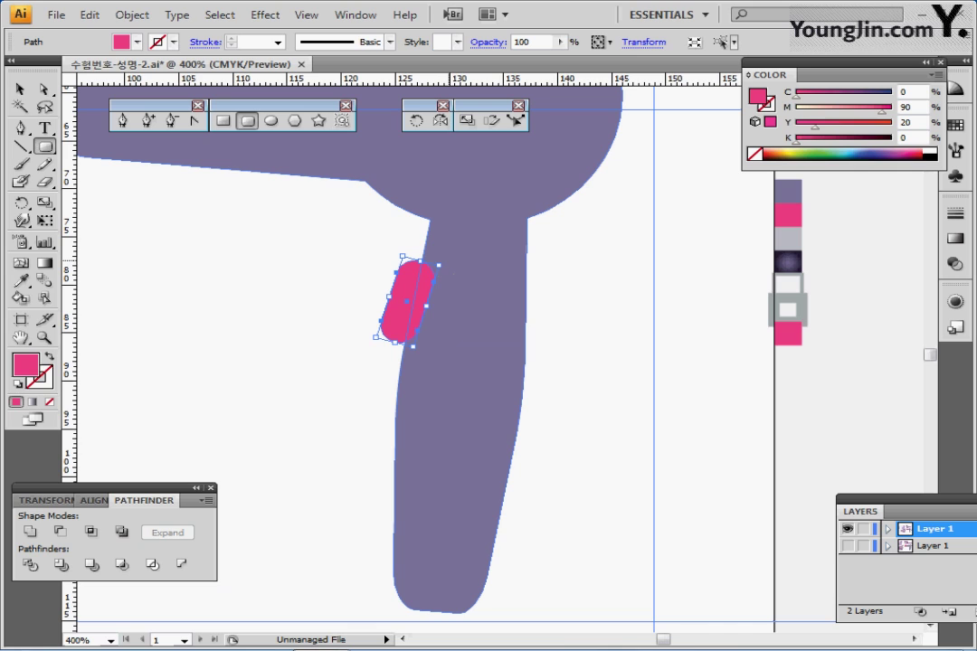
pyautogui.moveTo(456, 261); pyautogui.dragTo(449, 259)
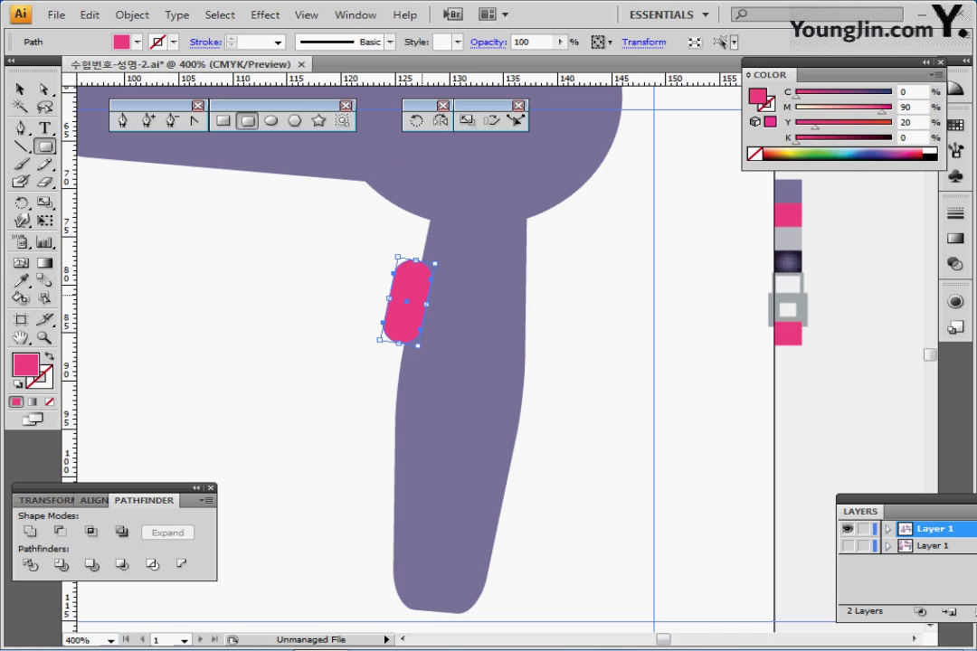
pyautogui.hotkey('ctrl', 'shift', '[')
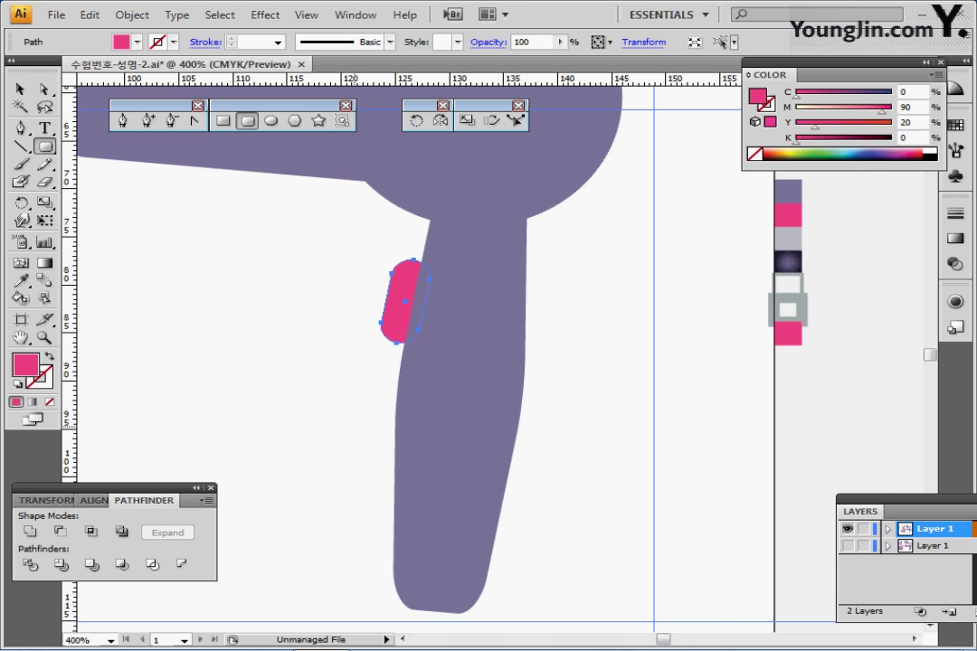
pyautogui.hotkey('ctrl', '-')
pyautogui.hotkey('ctrl', '-')
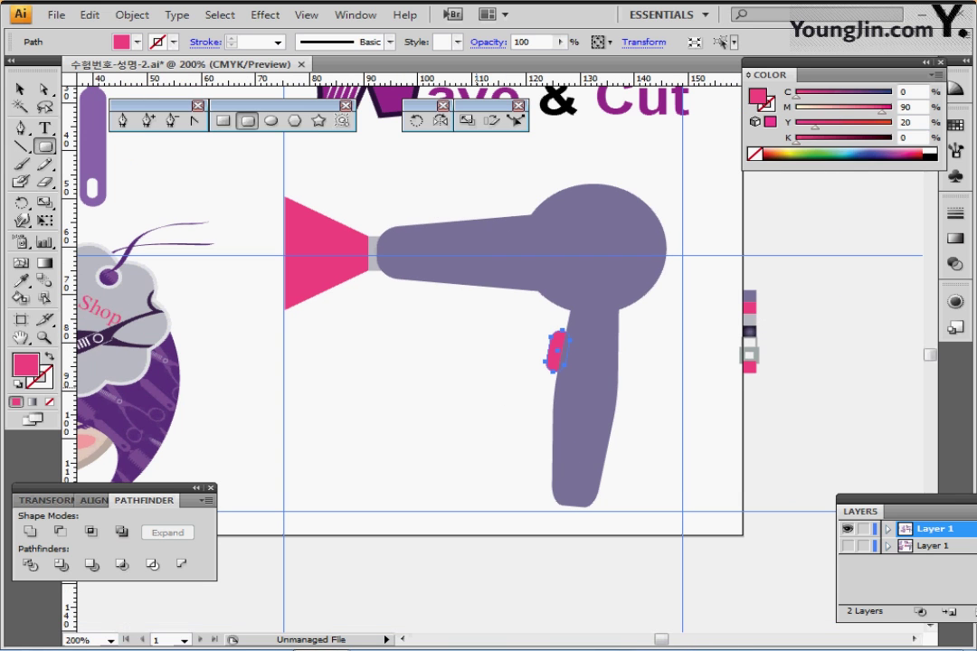
# Step: Draw a circle about 21 mm in diameter centred on the hair dryer's round head
pyautogui.keyDown('ctrl'); pyautogui.click(487, 376); pyautogui.keyUp('ctrl')
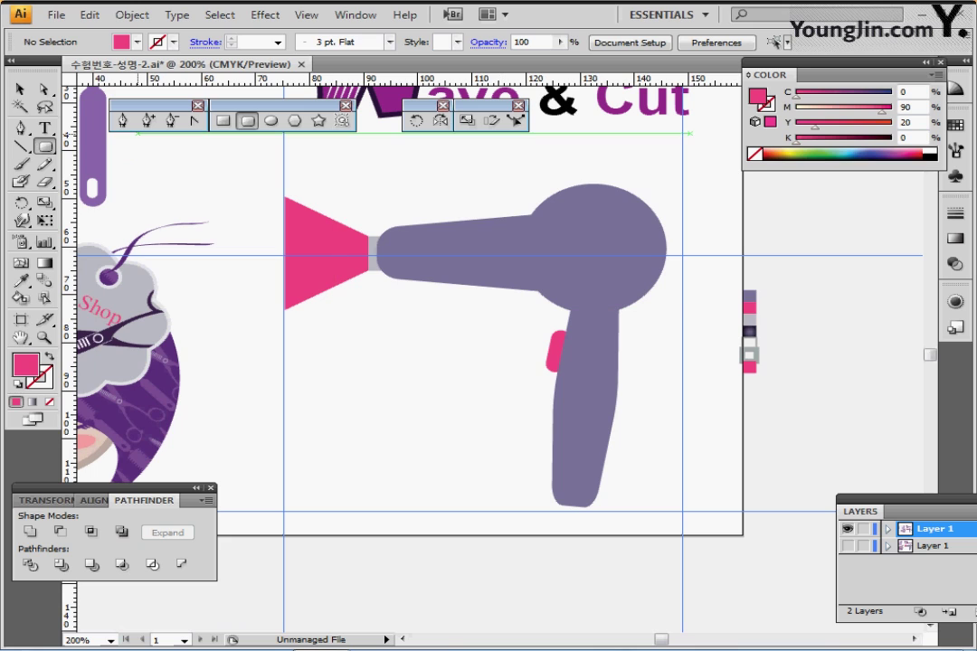
pyautogui.click(271, 120)
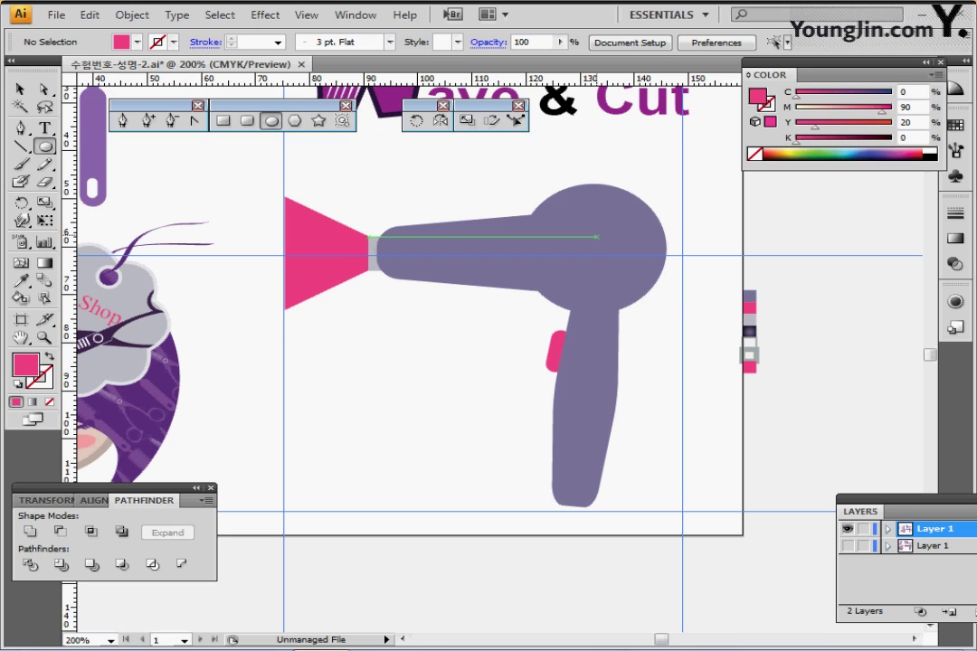
pyautogui.moveTo(594, 247); pyautogui.dragTo(649, 296)
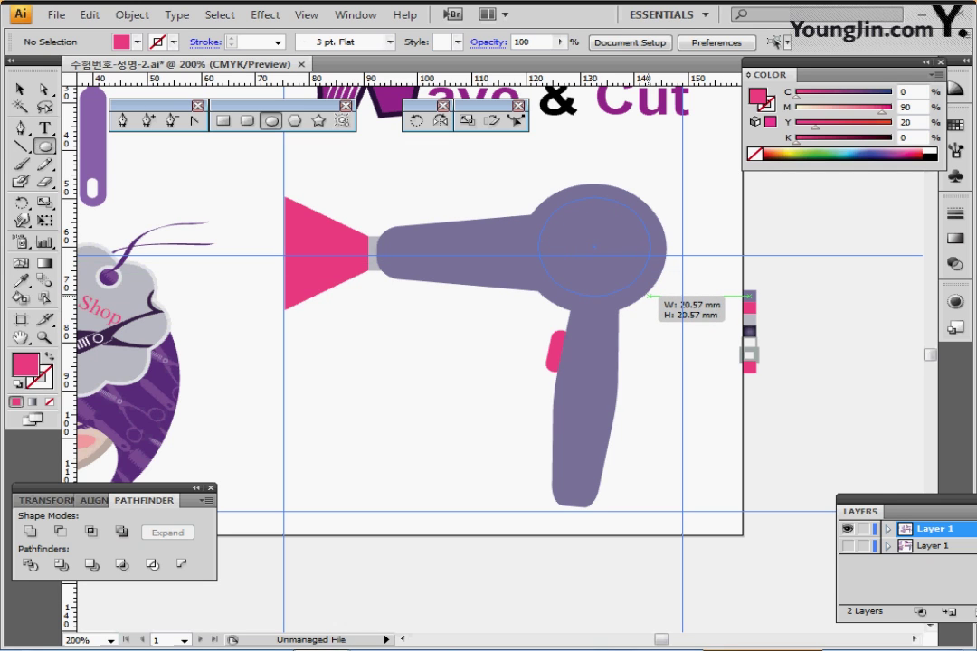
pyautogui.moveTo(650, 295); pyautogui.dragTo(652, 298)
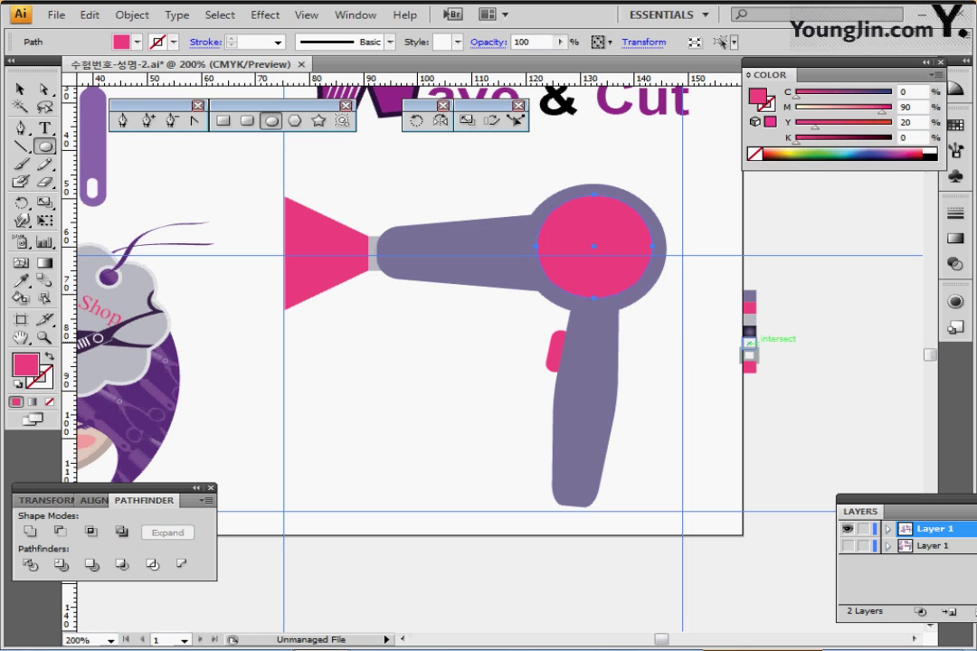
# Step: Fill the new circle with the dark purple radial gradient from the colour samples beside the artboard
pyautogui.press('i')
pyautogui.click(750, 332)
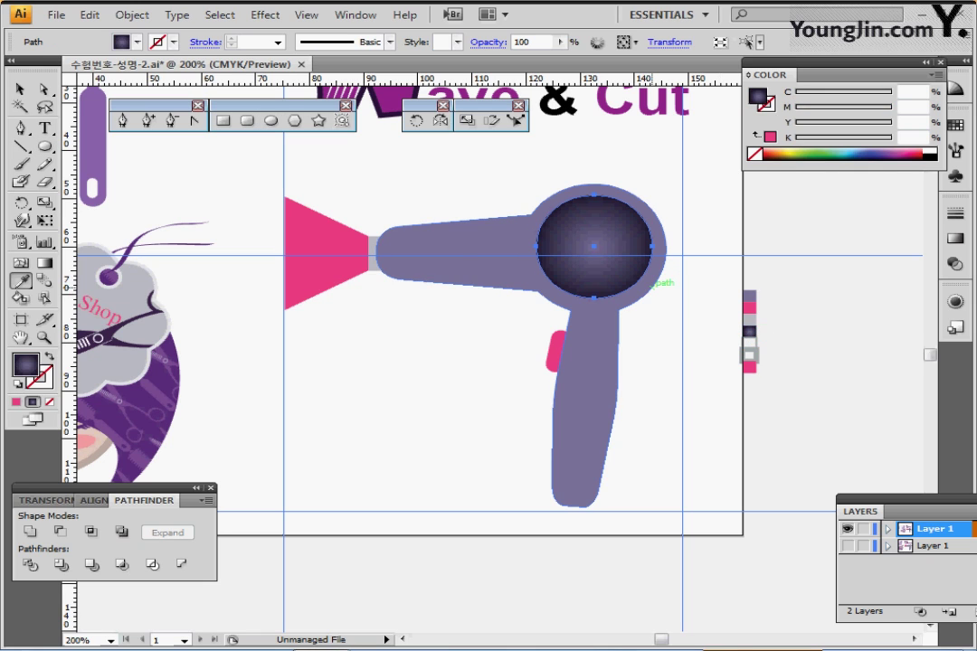
pyautogui.moveTo(672, 271); pyautogui.dragTo(956, 241)
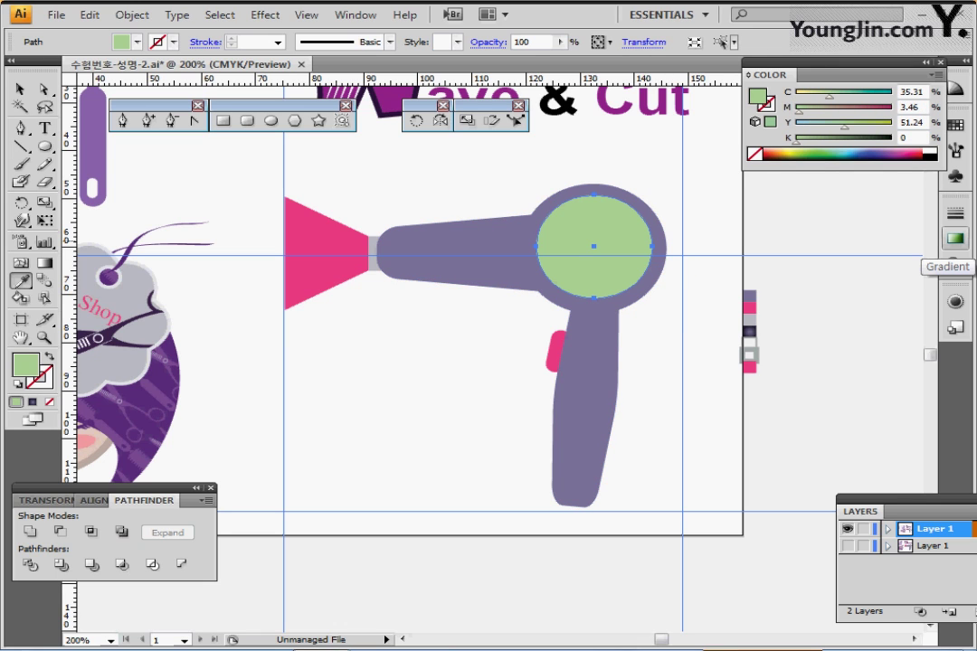
pyautogui.press('.')
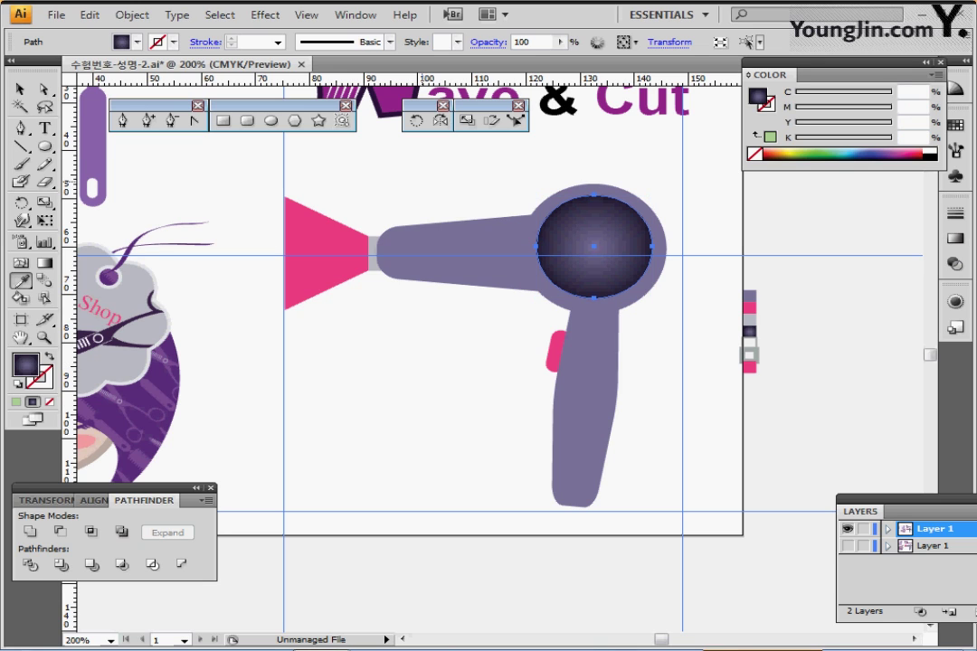
# Step: Create a 20 by 20 mm polar grid on the gradient circle with 1 concentric divider and 10 radial dividers
pyautogui.click(20, 146)
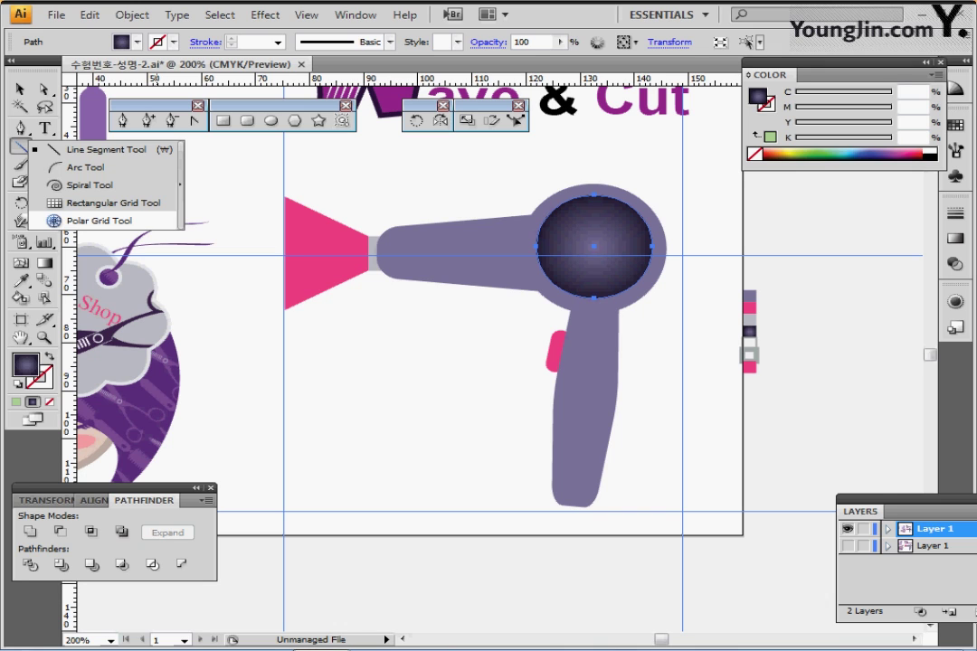
pyautogui.click(100, 221)
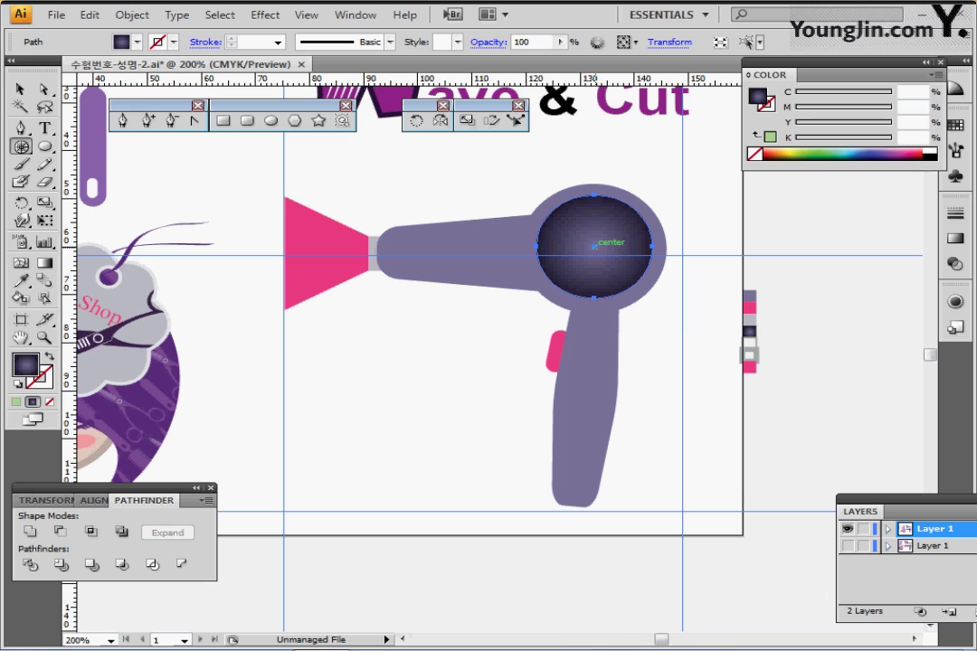
pyautogui.click(593, 244)
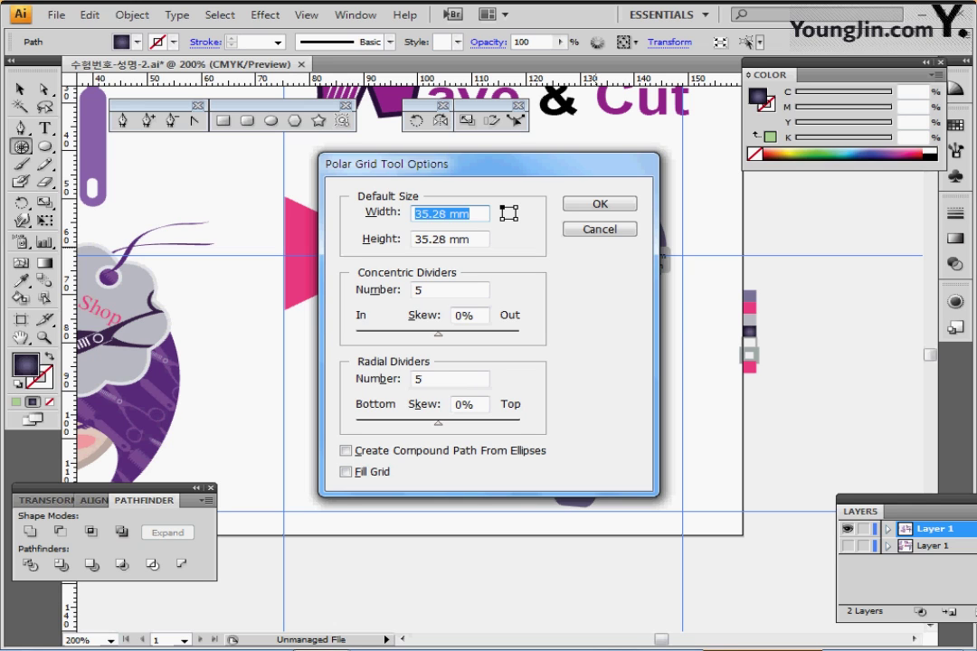
pyautogui.write('20')
pyautogui.press('Tab')
pyautogui.write('20')
pyautogui.press('Tab')
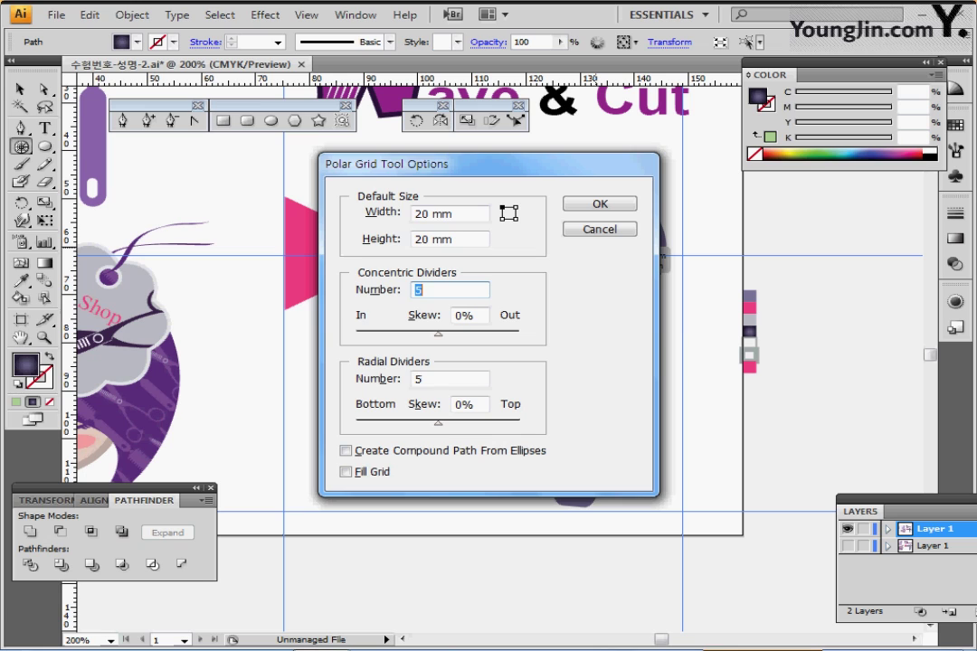
pyautogui.write('1')
pyautogui.press('Tab')
pyautogui.press('Tab')
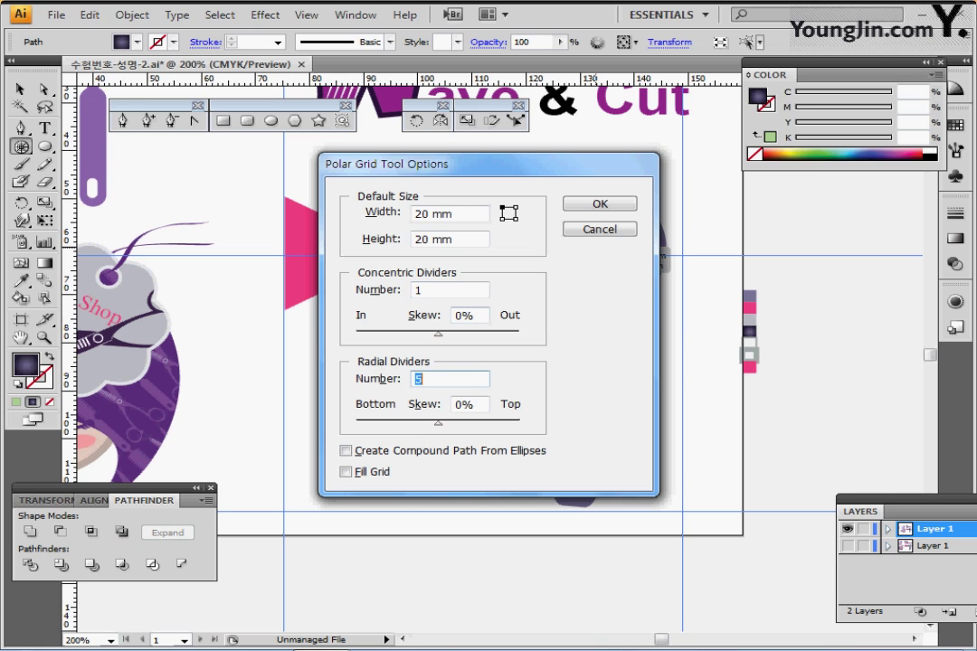
pyautogui.write('10')
pyautogui.press('Return')
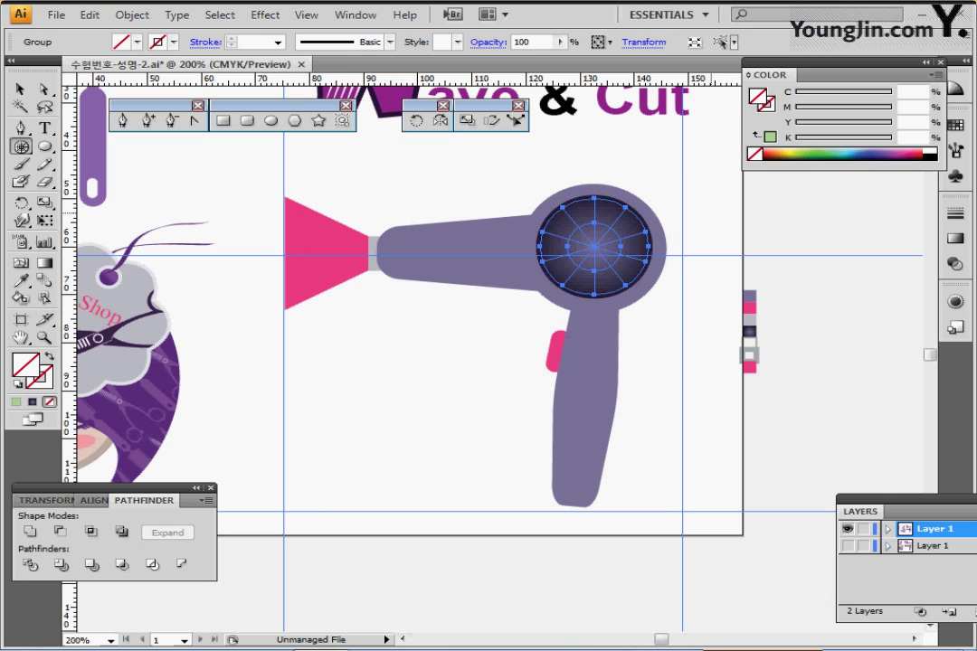
pyautogui.moveTo(712, 223); pyautogui.dragTo(608, 213)
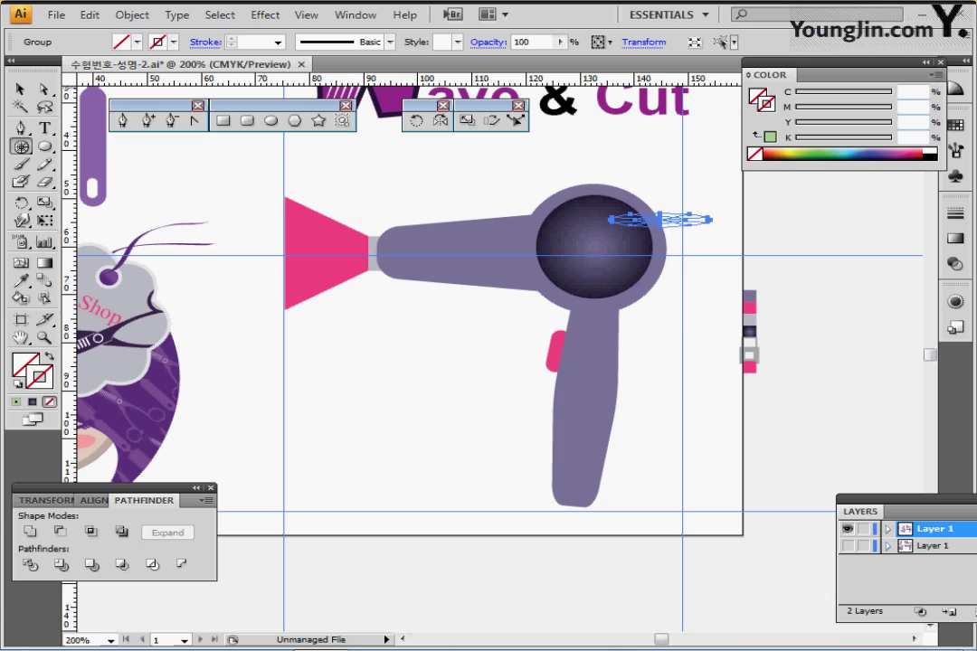
pyautogui.click(796, 138)
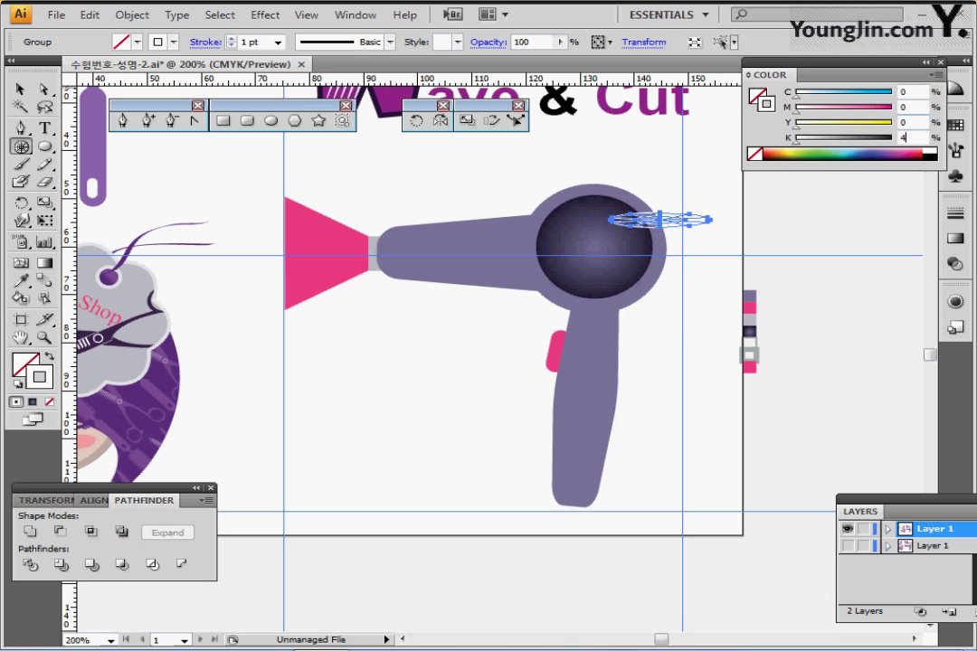
pyautogui.write('40')
pyautogui.press('Return')
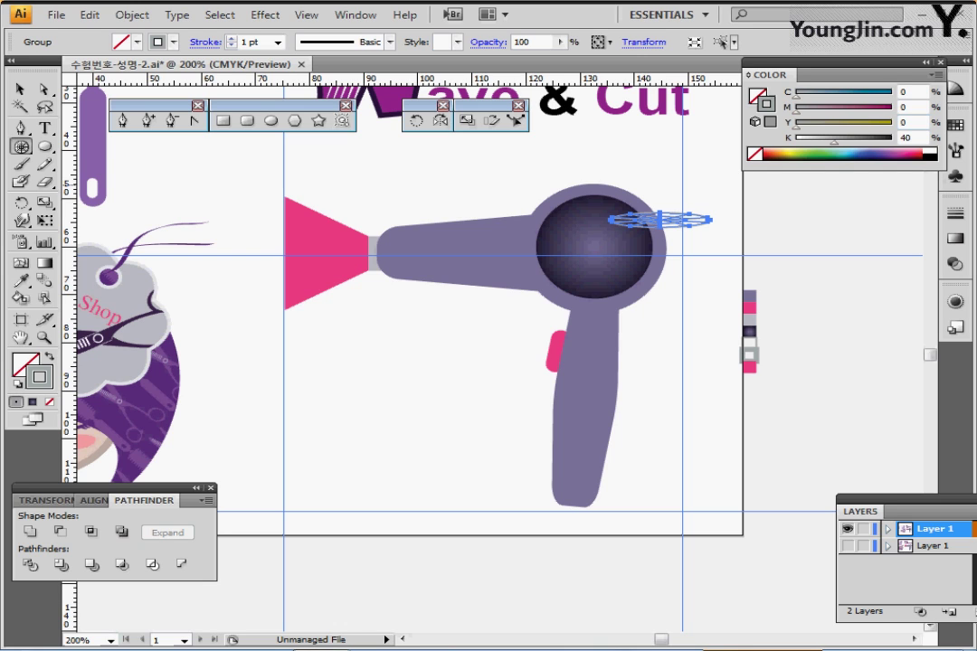
pyautogui.hotkey('ctrl', 'z')
pyautogui.hotkey('ctrl', 'z')
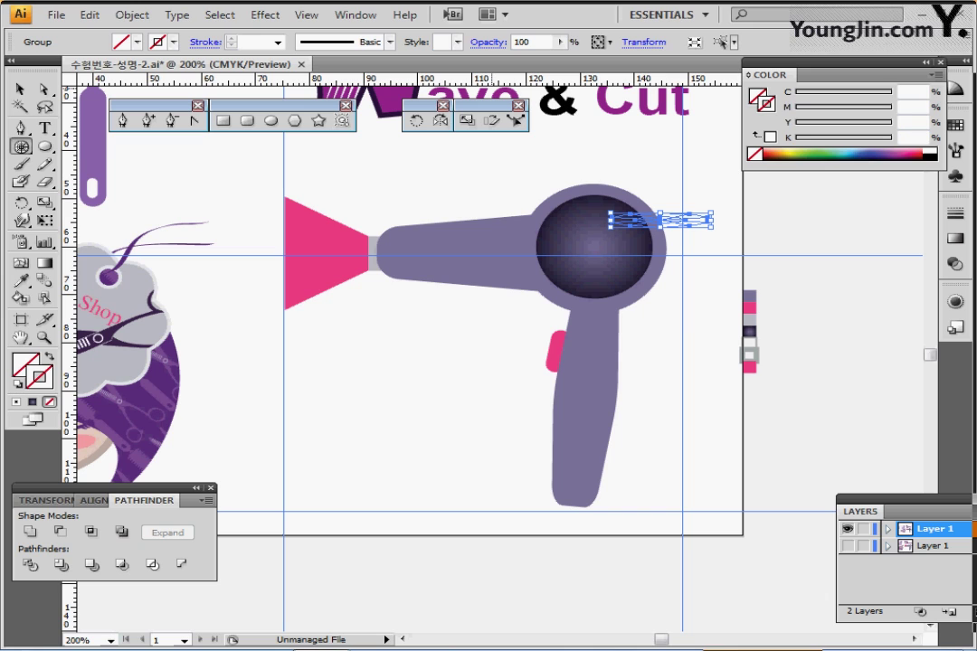
pyautogui.hotkey('ctrl', 'z')
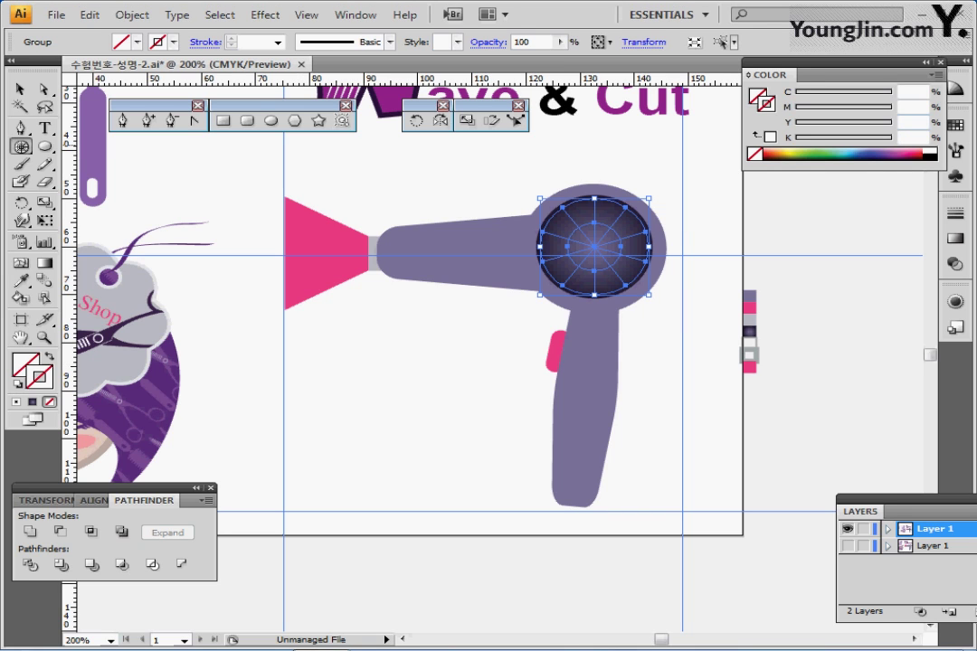
# Step: Give the polar grid a 1 pt stroke in 100% black
pyautogui.hotkey('ctrl', 'shift', 'z')
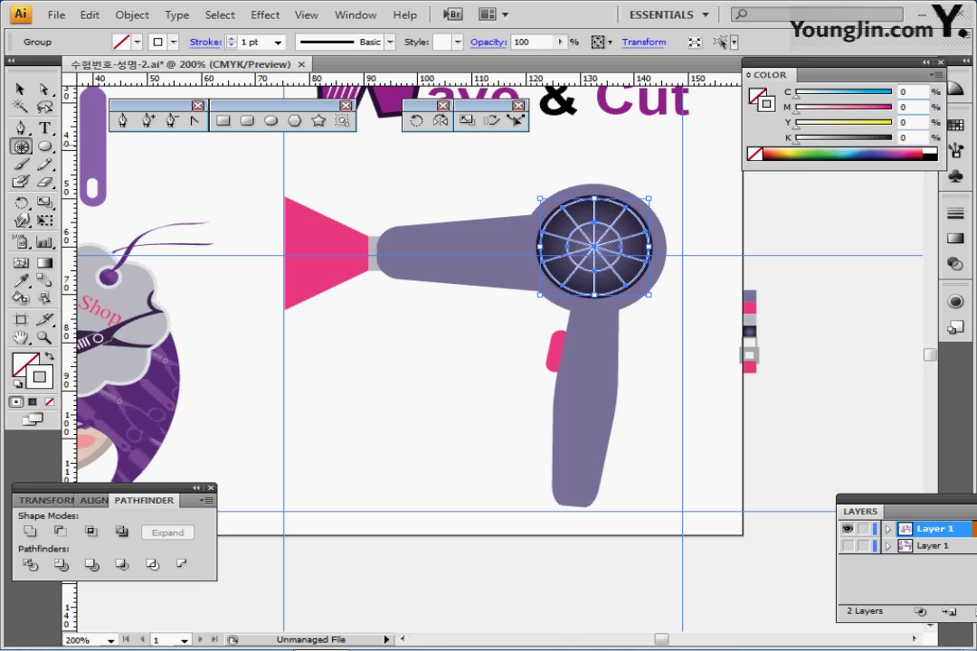
pyautogui.write('10')
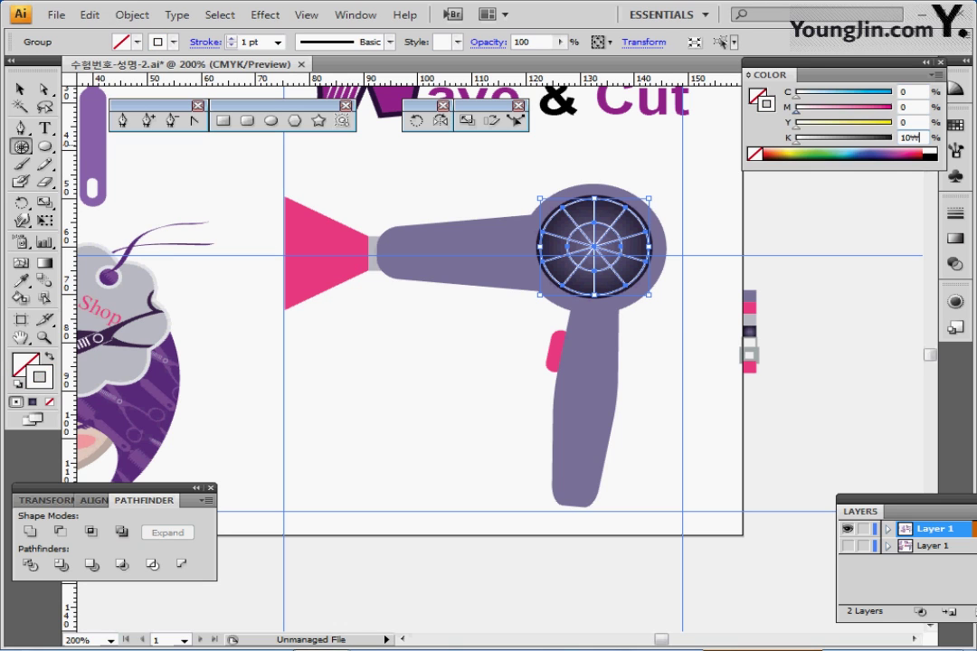
pyautogui.press('BackSpace')
pyautogui.press('BackSpace')
pyautogui.write('100')
pyautogui.press('Return')
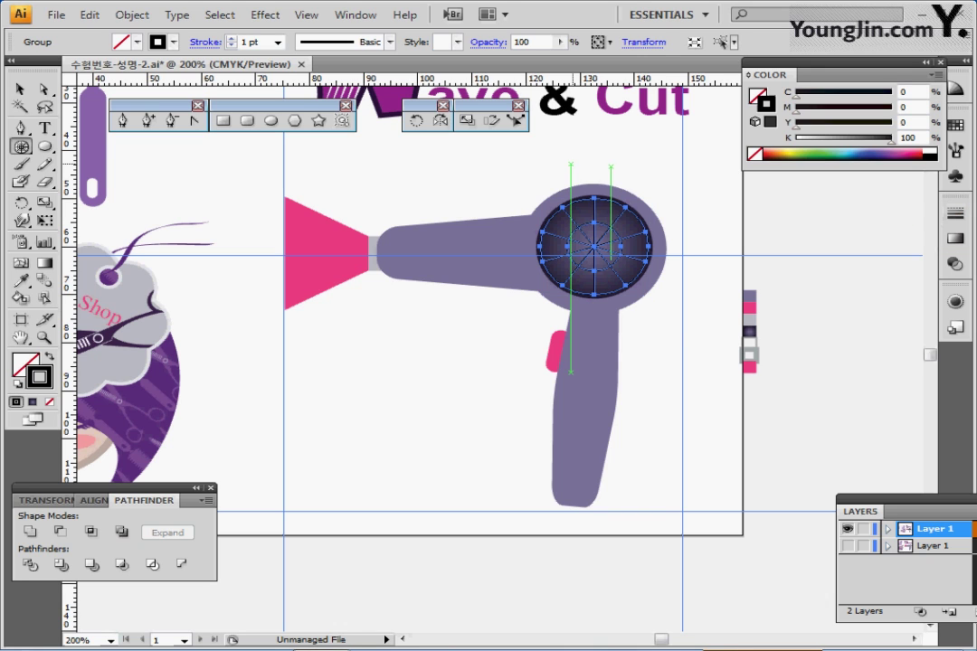
# Step: Select the polar grid's outer and inner rings together and set their stroke weight to 3 pt
pyautogui.click(44, 89)
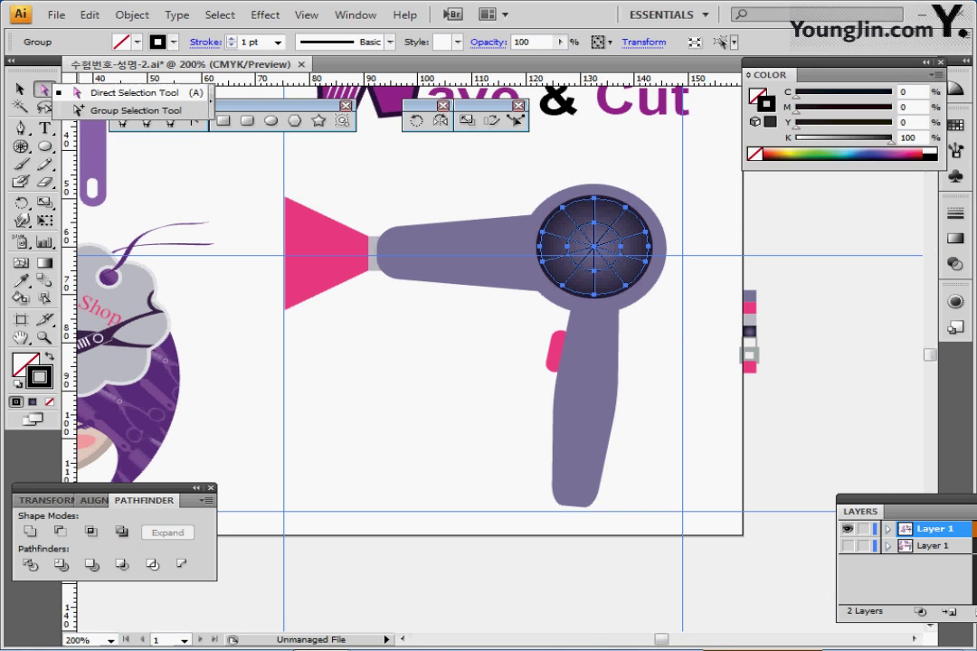
pyautogui.hotkey('ctrl', 'shift', 'a')
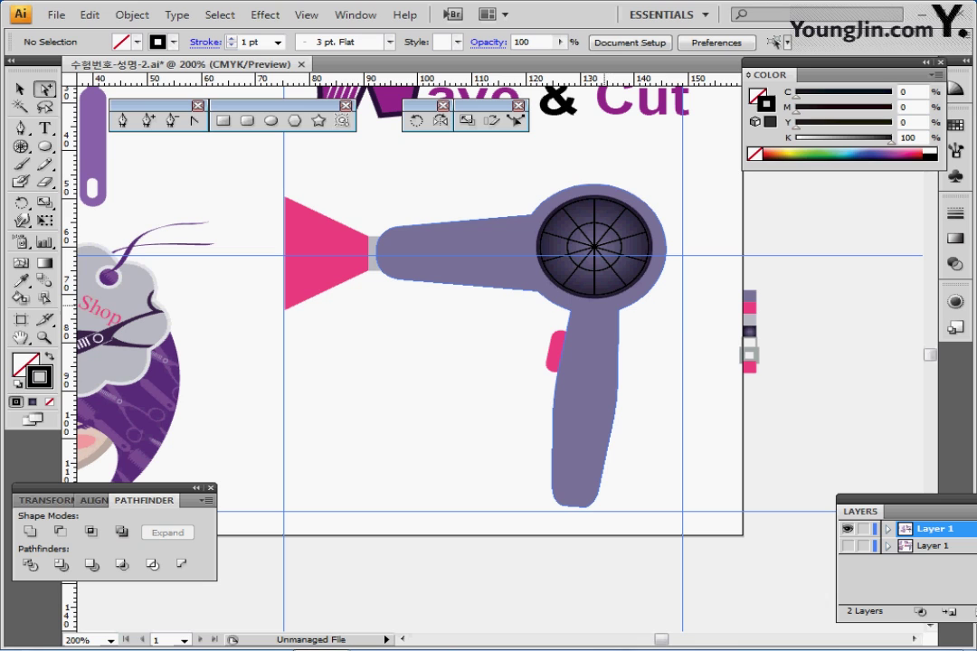
pyautogui.keyDown('alt'); pyautogui.click(610, 291); pyautogui.keyUp('alt')
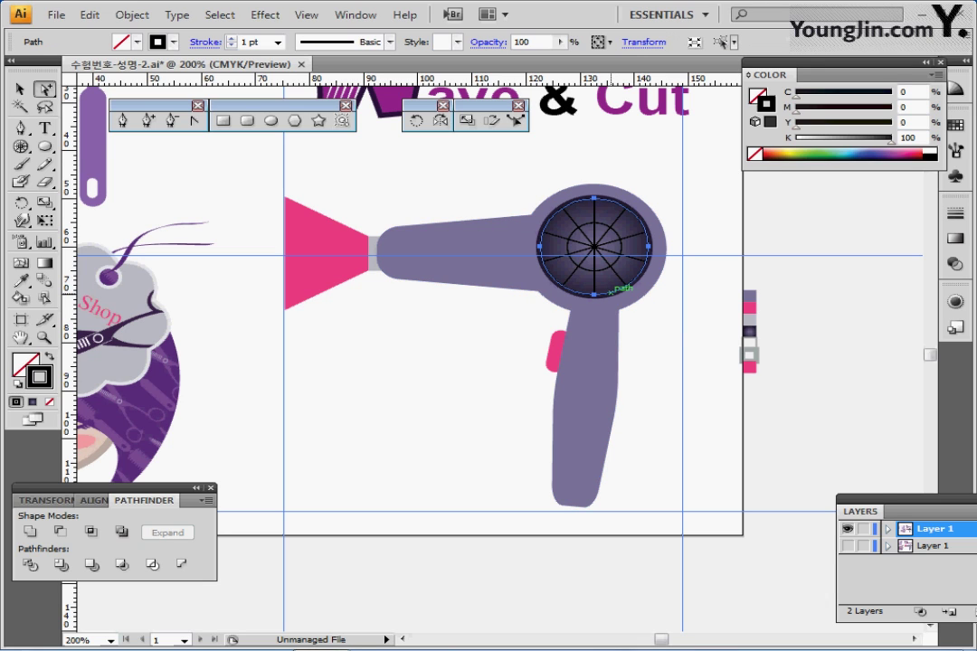
pyautogui.keyDown('alt'); pyautogui.click(609, 292); pyautogui.keyUp('alt')
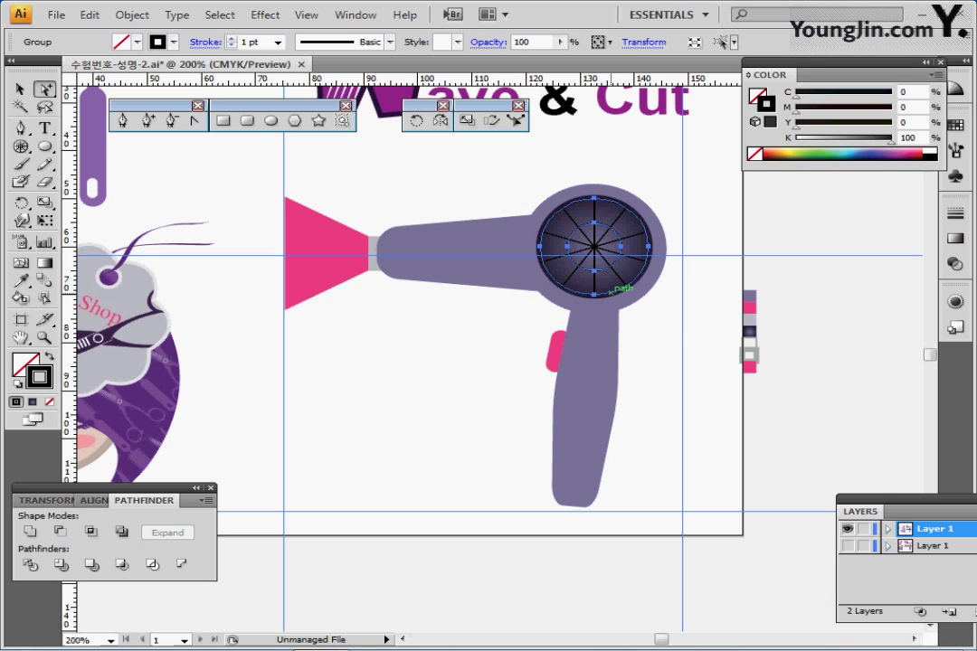
pyautogui.click(954, 212)
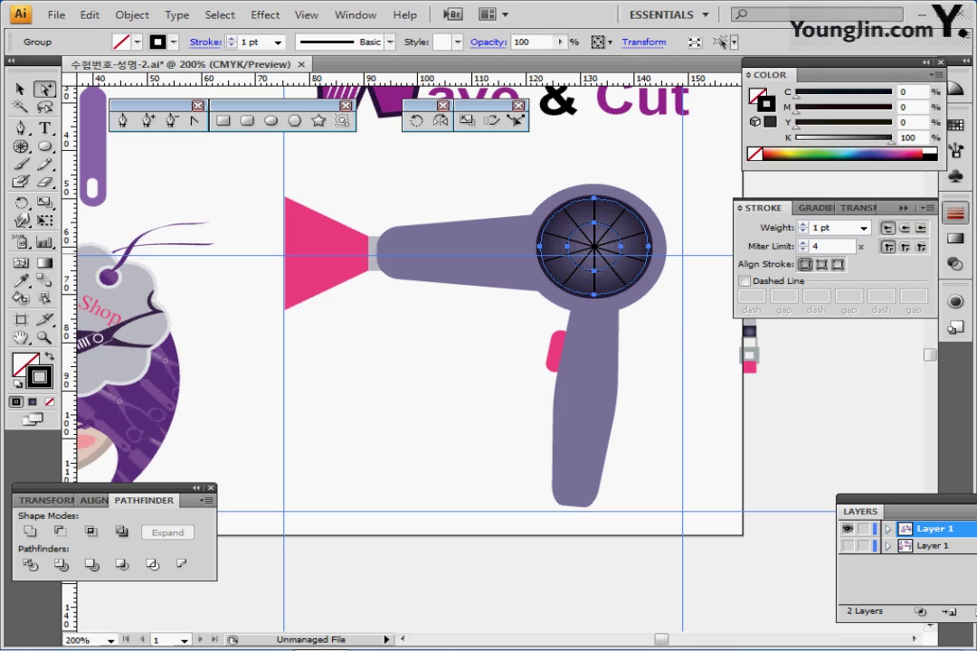
pyautogui.click(802, 224)
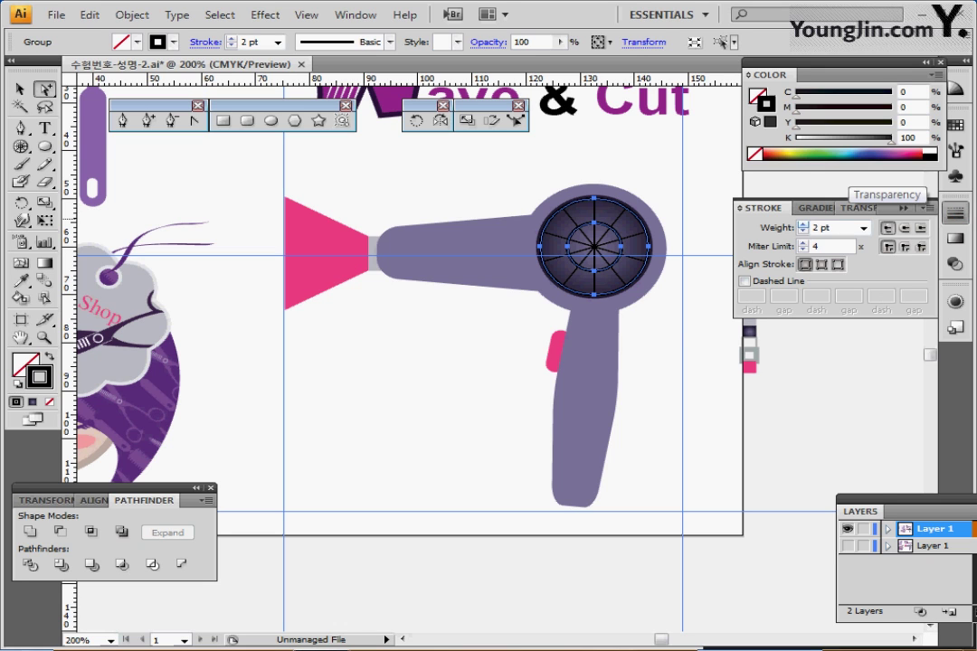
pyautogui.click(802, 225)
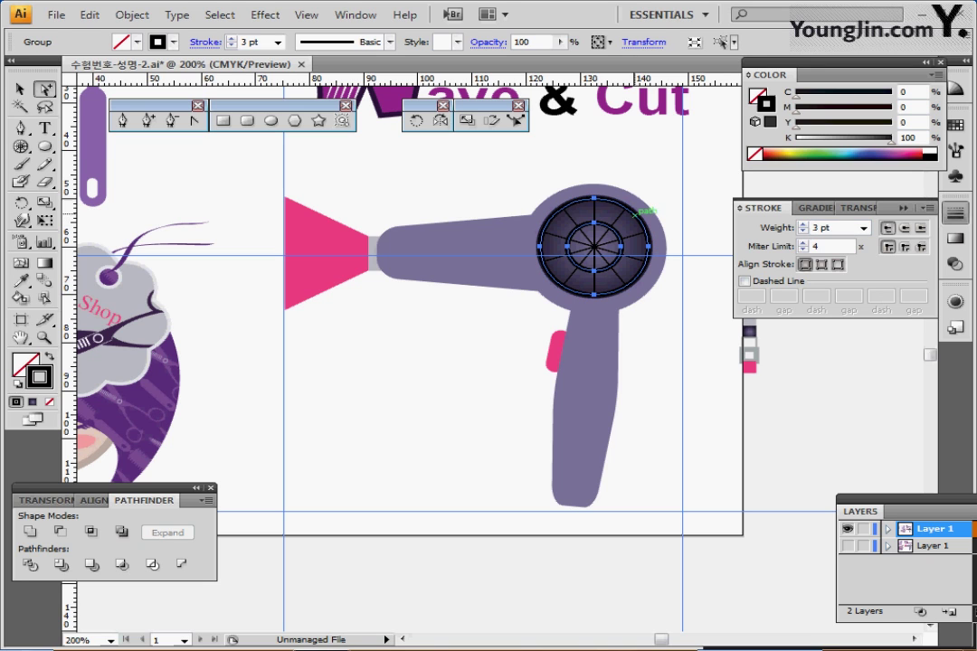
# Step: Select the whole polar grid, including the radial lines, and change its stroke colour to 40% black
pyautogui.click(633, 208)
pyautogui.click(638, 205)
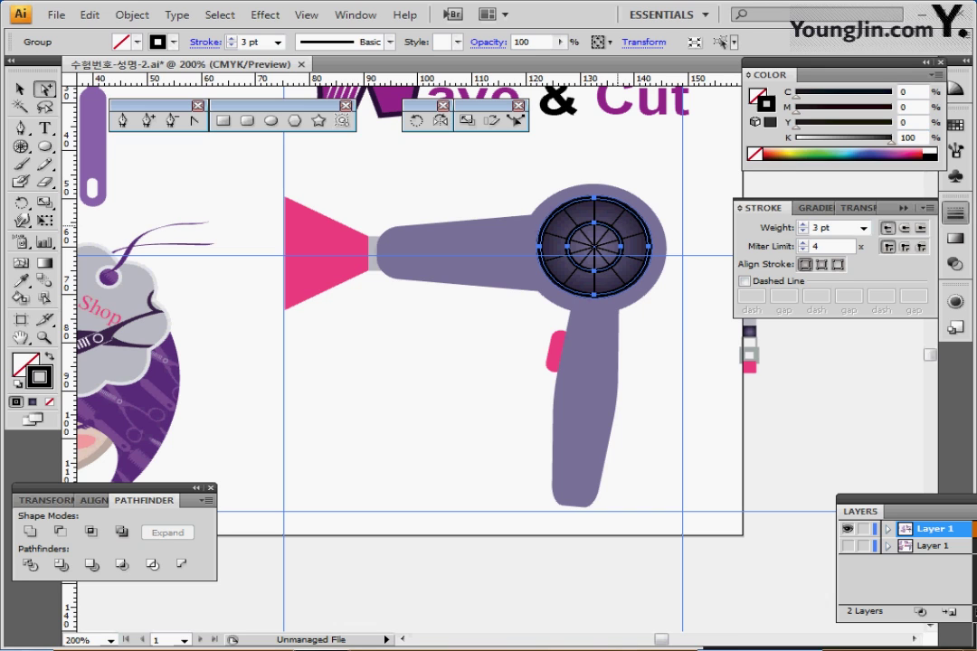
pyautogui.keyDown('shift'); pyautogui.click(611, 228); pyautogui.keyUp('shift')
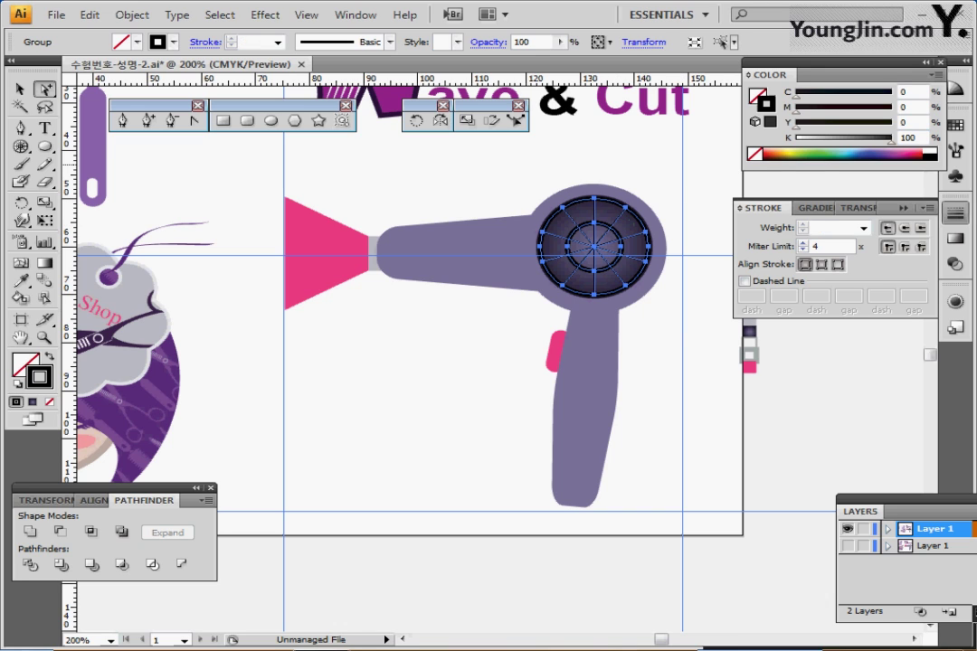
pyautogui.doubleClick(908, 137)
pyautogui.write('40')
pyautogui.press('Return')
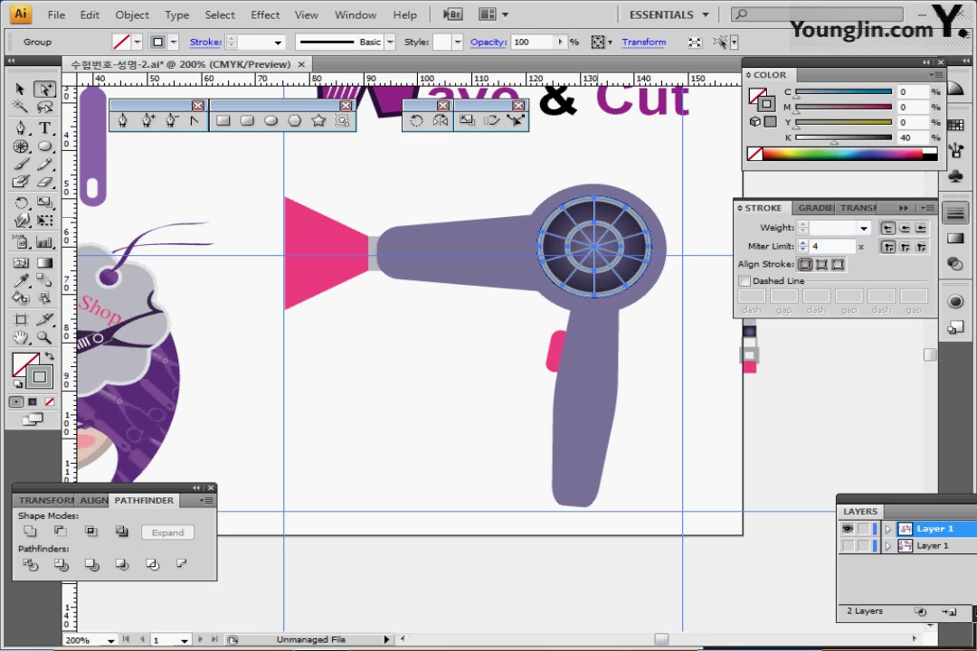
pyautogui.click(662, 169)
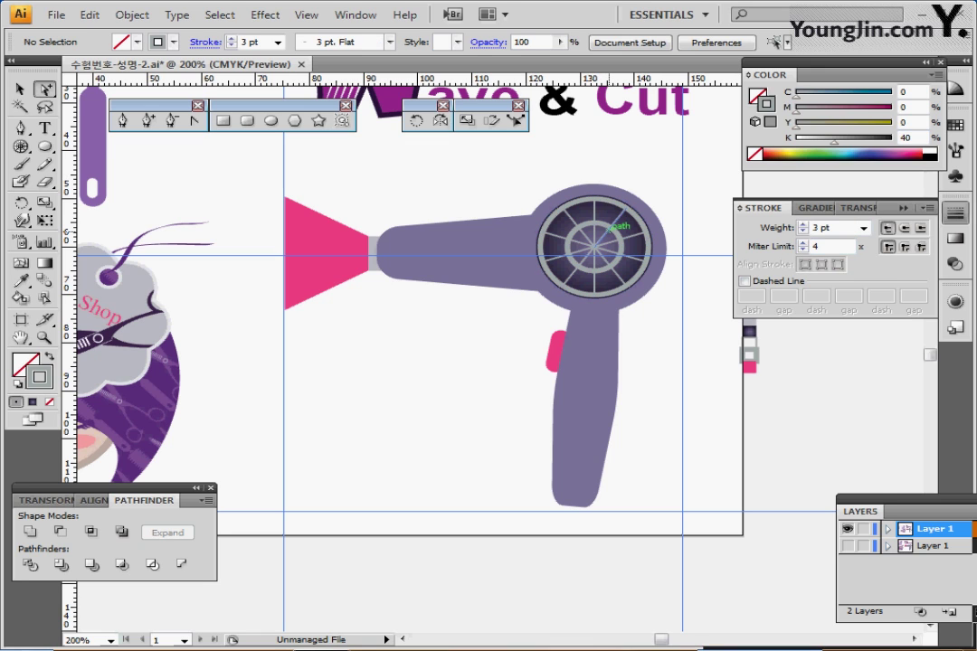
# Step: Set the stroke weight of the polar grid's inner ring alone to 1 pt
pyautogui.click(612, 228)
pyautogui.click(802, 224)
pyautogui.click(803, 225)
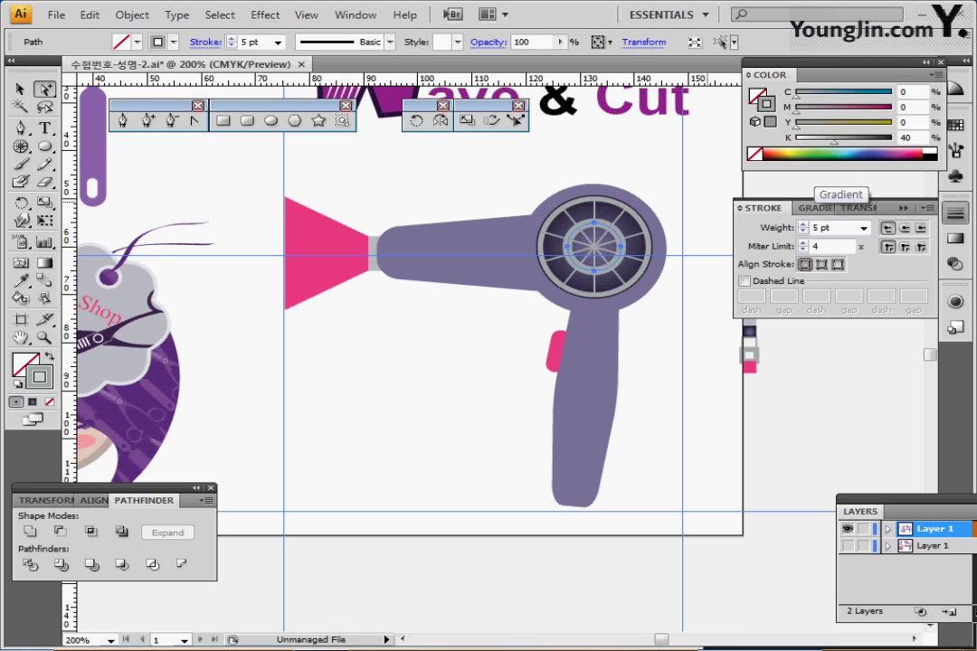
pyautogui.click(803, 232)
pyautogui.click(802, 232)
pyautogui.click(802, 232)
pyautogui.click(802, 232)
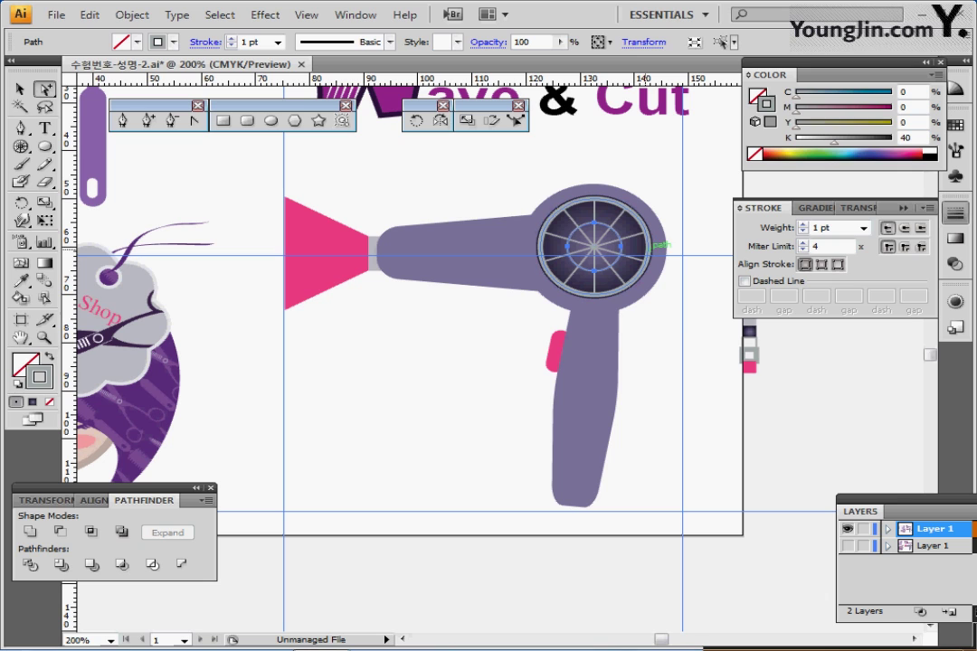
# Step: Set the stroke weight of the polar grid's outer ring to 2 pt and align the stroke to the outside
pyautogui.click(650, 245)
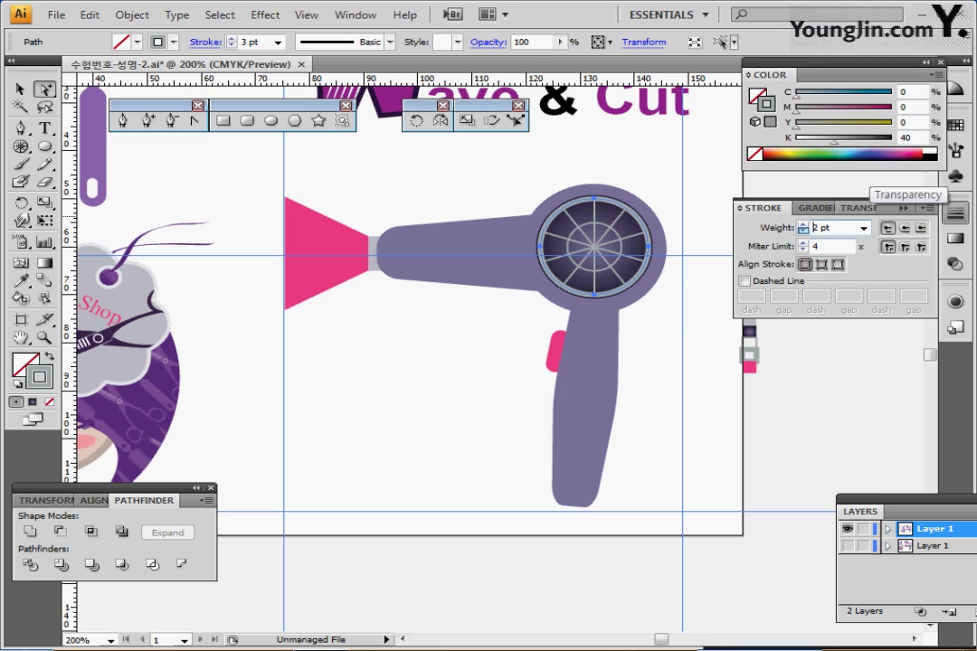
pyautogui.click(802, 232)
pyautogui.moveTo(825, 207)
pyautogui.mouseDown()
pyautogui.moveTo(814, 272)
pyautogui.moveTo(841, 280)
pyautogui.moveTo(597, 481)
pyautogui.moveTo(605, 477)
pyautogui.mouseUp()
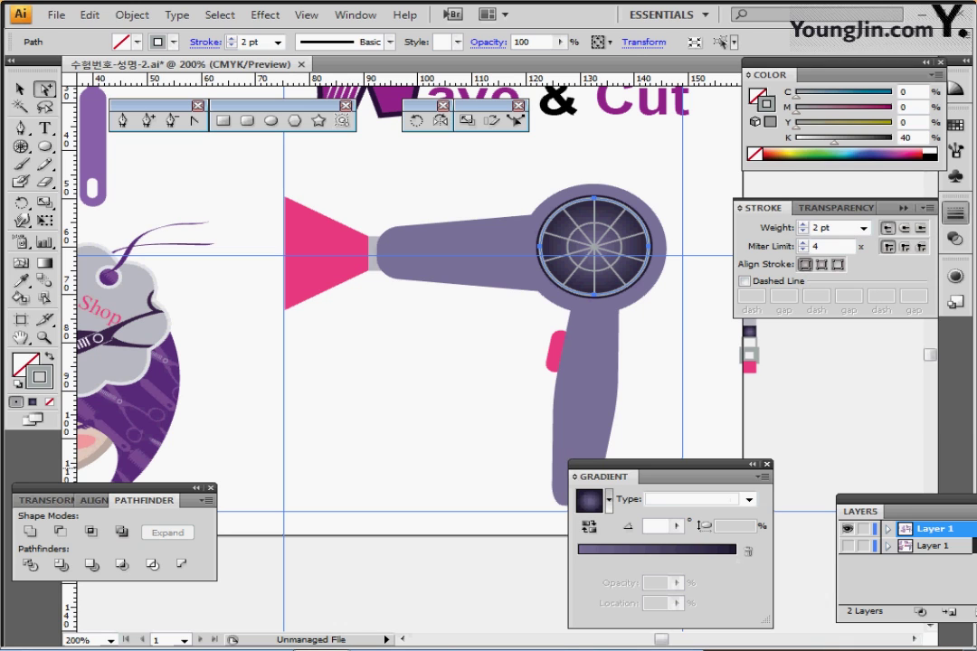
pyautogui.click(767, 465)
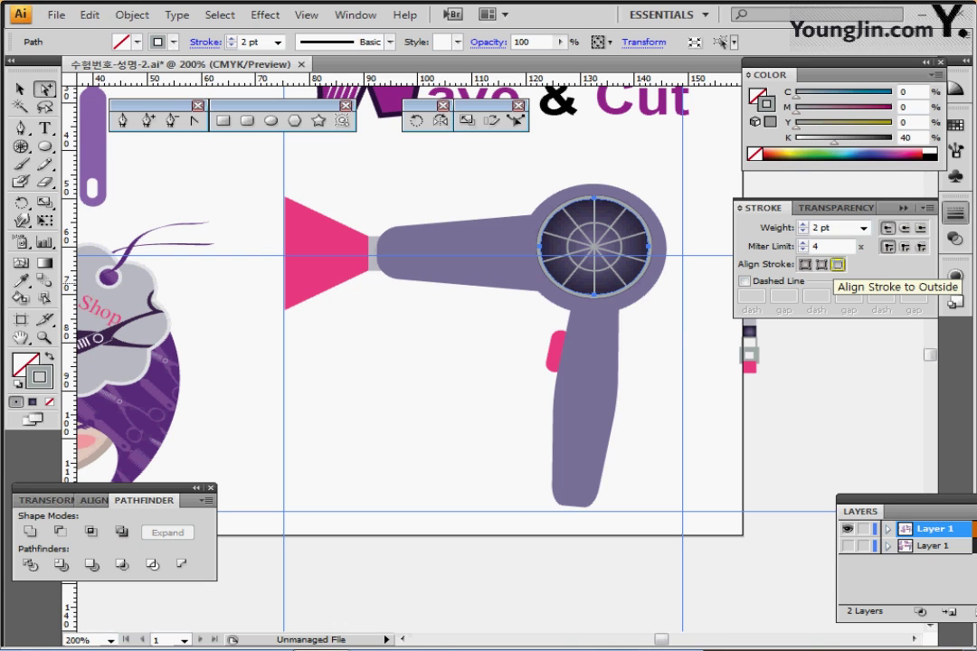
pyautogui.click(837, 264)
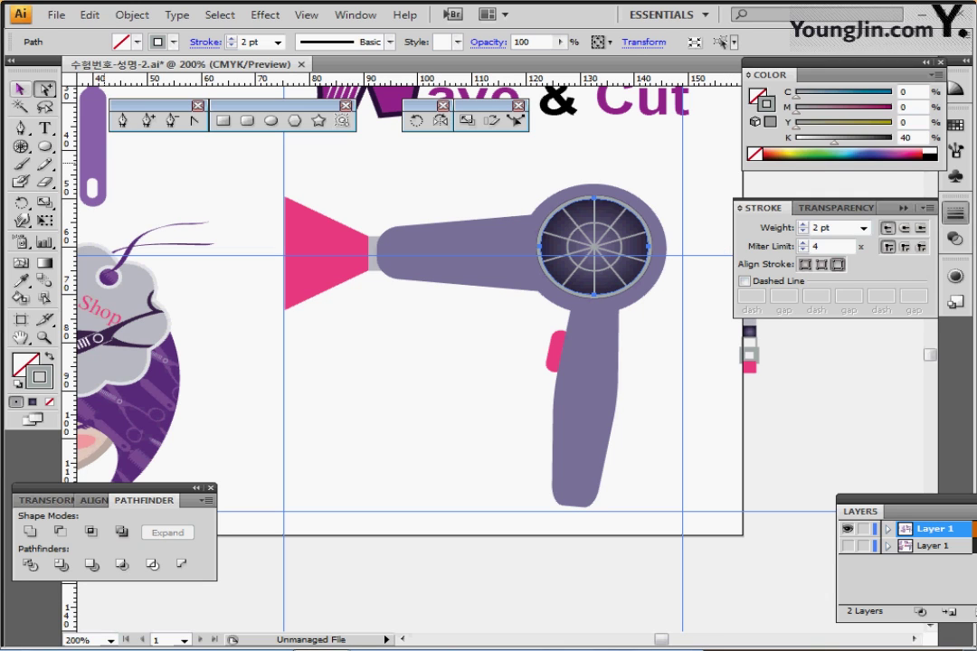
# Step: Duplicate the whole Wave & Cut logo and place the copy below the hair dryer's barrel
pyautogui.click(20, 88)
pyautogui.moveTo(453, 226); pyautogui.dragTo(395, 384)
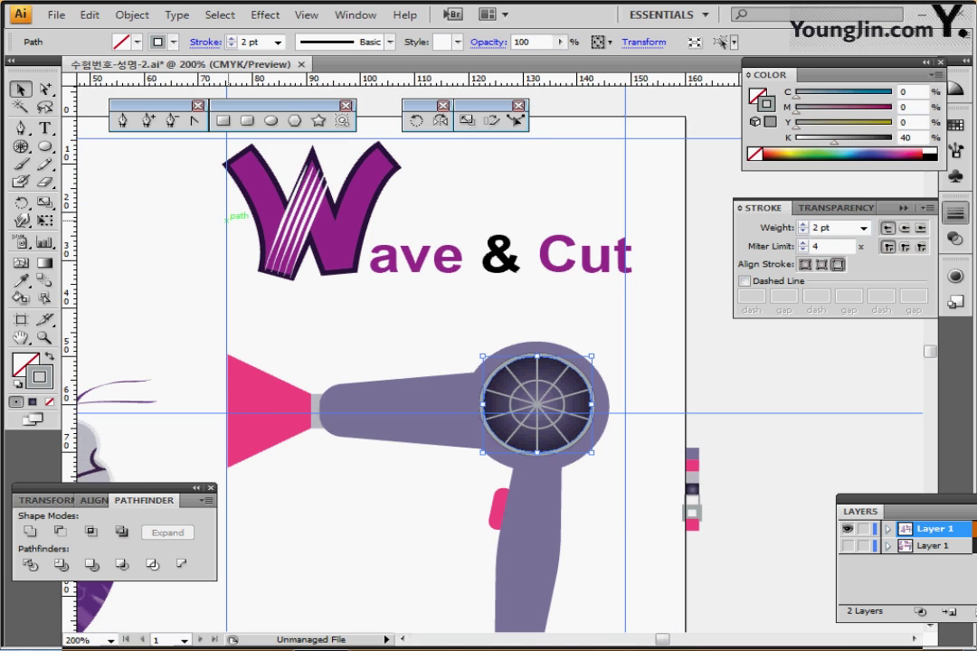
pyautogui.moveTo(227, 220); pyautogui.dragTo(484, 266)
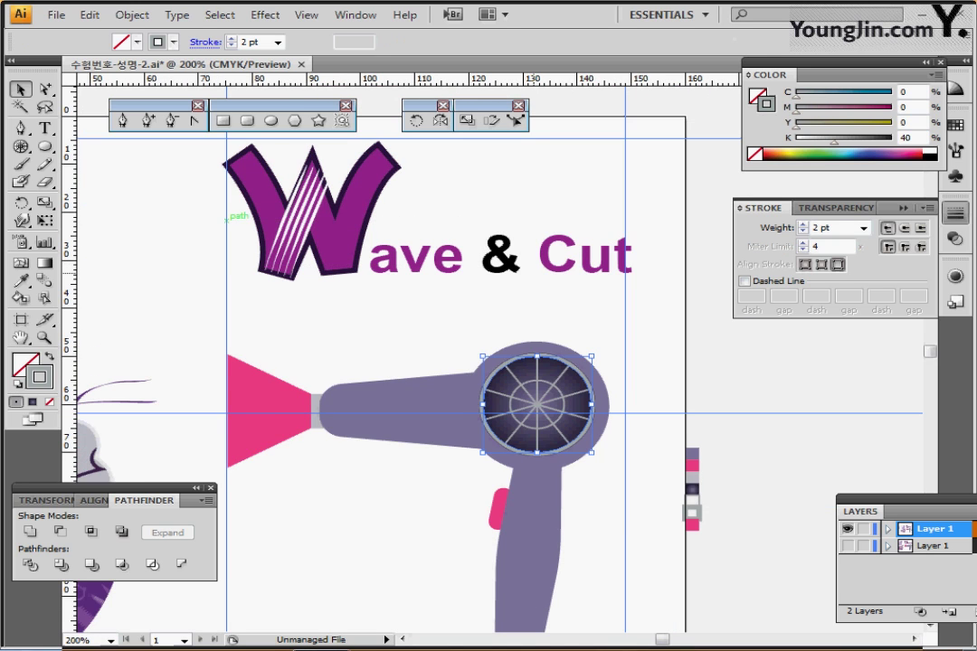
pyautogui.hotkey('ctrl', 'c')
pyautogui.hotkey('ctrl', 'v')
pyautogui.moveTo(374, 350); pyautogui.dragTo(427, 179)
pyautogui.moveTo(427, 179); pyautogui.dragTo(394, 354)
pyautogui.moveTo(448, 415); pyautogui.dragTo(429, 419)
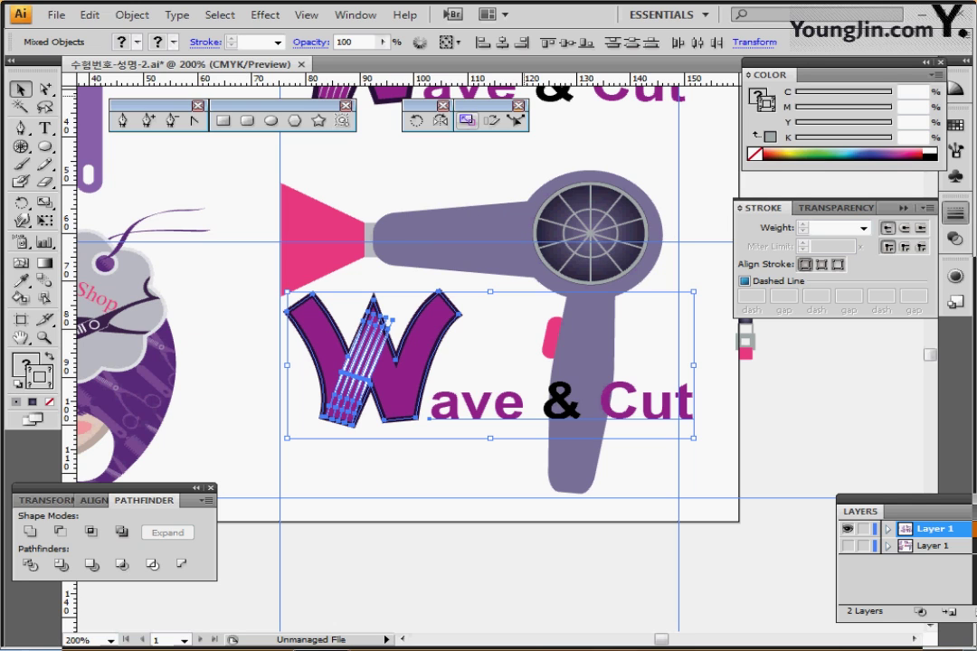
# Step: Scale the logo copy uniformly to 25%, with Scale Strokes & Effects enabled
pyautogui.doubleClick(467, 120)
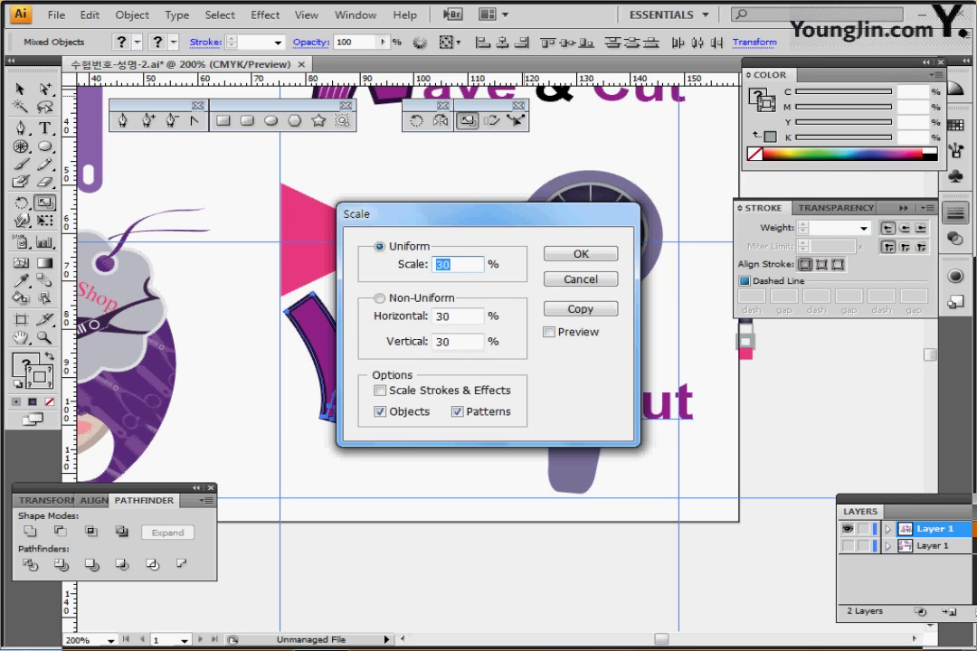
pyautogui.write('25')
pyautogui.moveTo(407, 213); pyautogui.dragTo(613, 148)
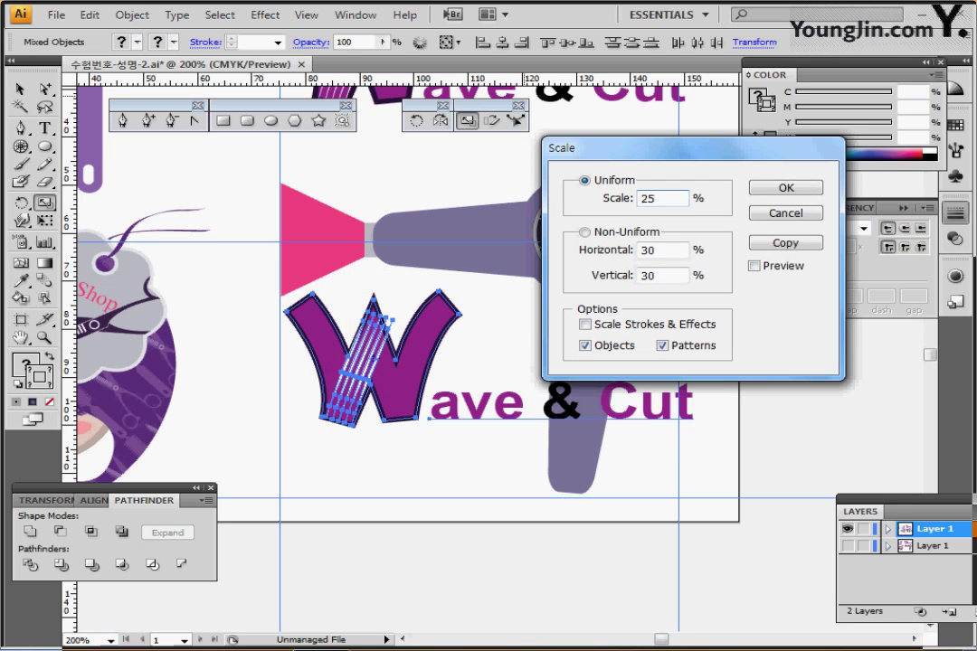
pyautogui.click(585, 324)
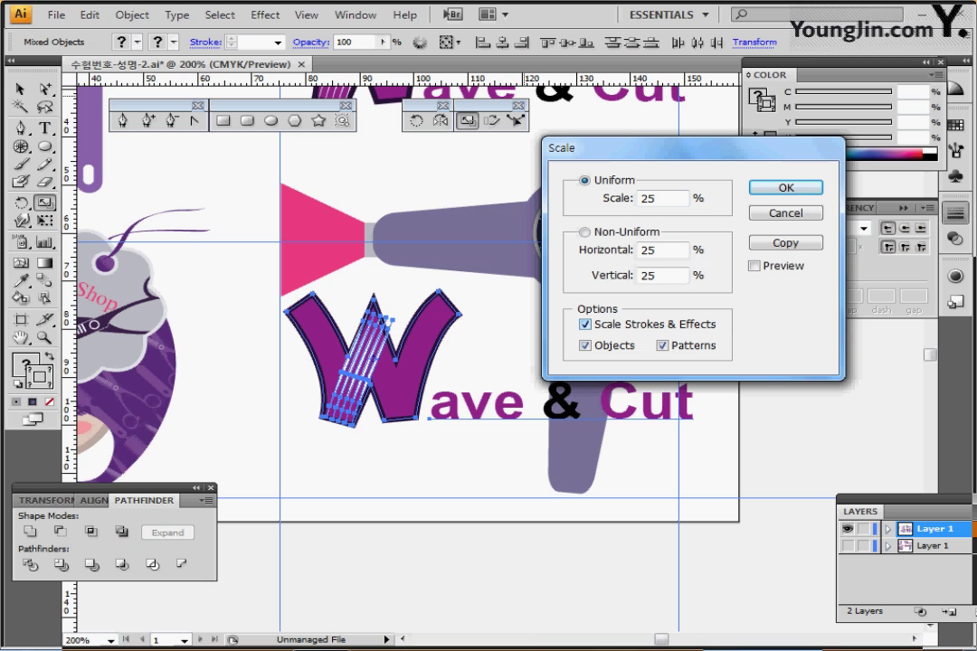
pyautogui.press('Return')
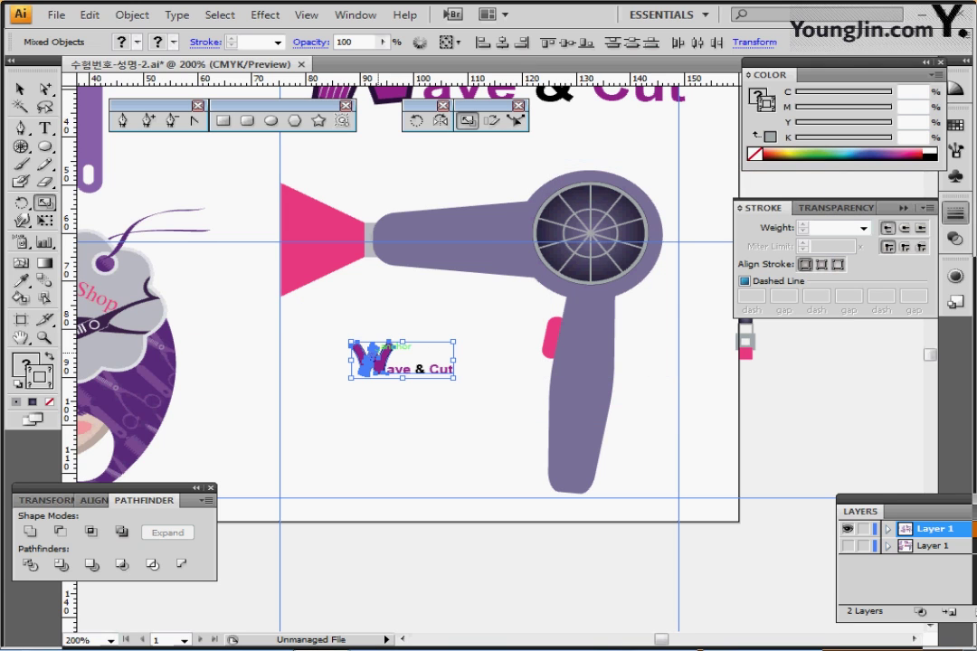
# Step: Move the small logo onto the hair dryer's barrel and rotate it slightly clockwise to follow the barrel's slope
pyautogui.moveTo(386, 364); pyautogui.dragTo(430, 237)
pyautogui.hotkey('ctrl', 'shift', 'a')
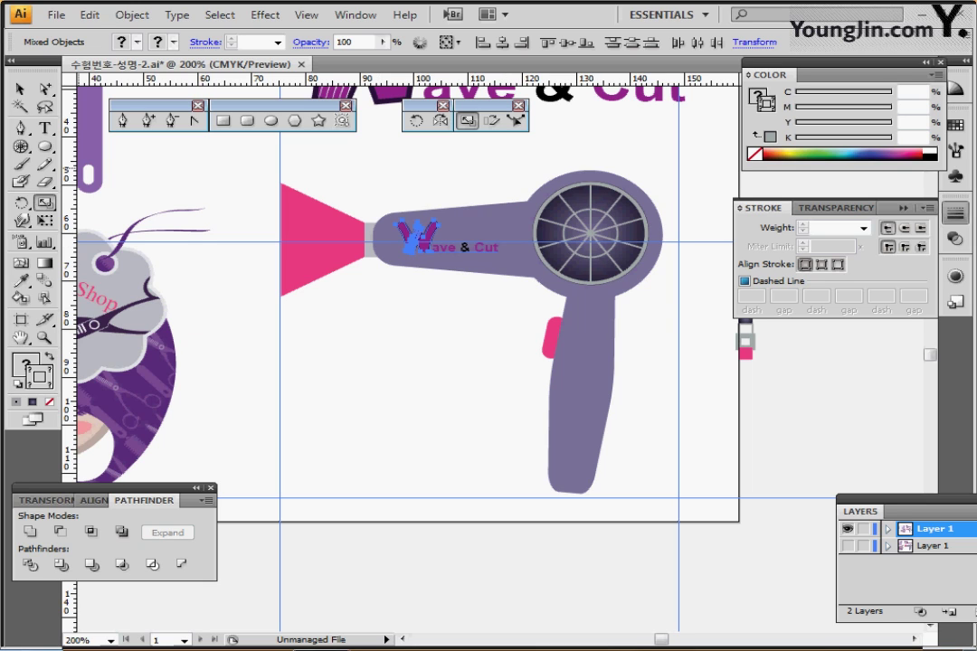
pyautogui.press('v')
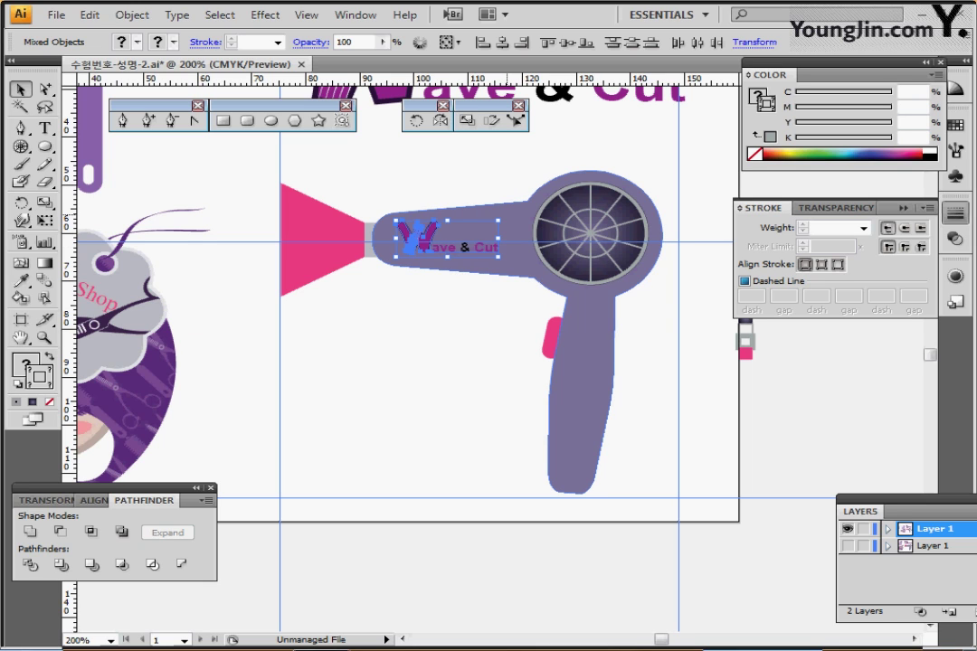
pyautogui.moveTo(507, 217); pyautogui.dragTo(494, 248)
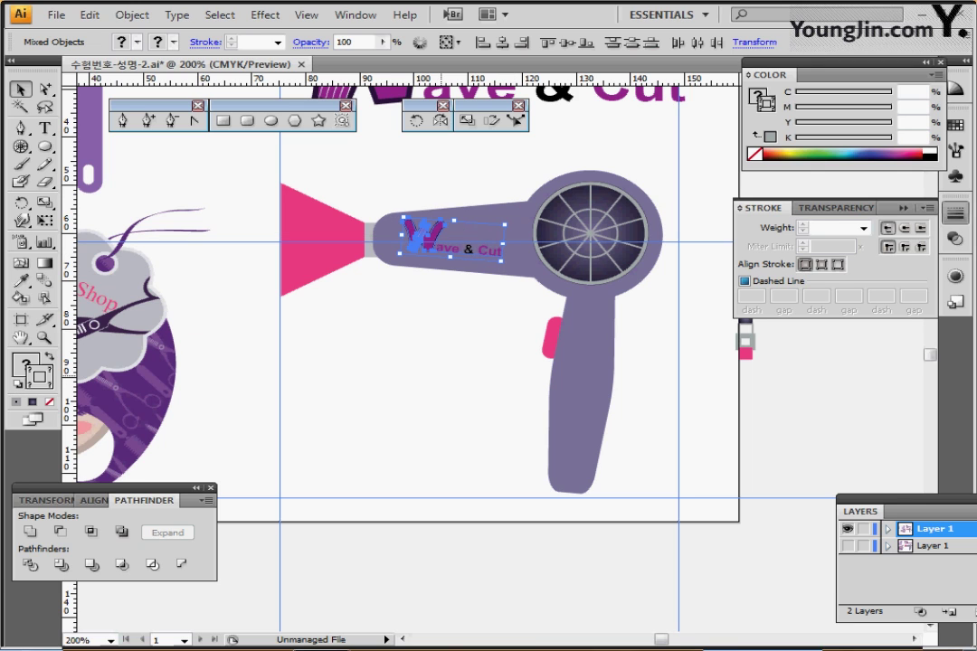
pyautogui.click(455, 381)
pyautogui.click(437, 243)
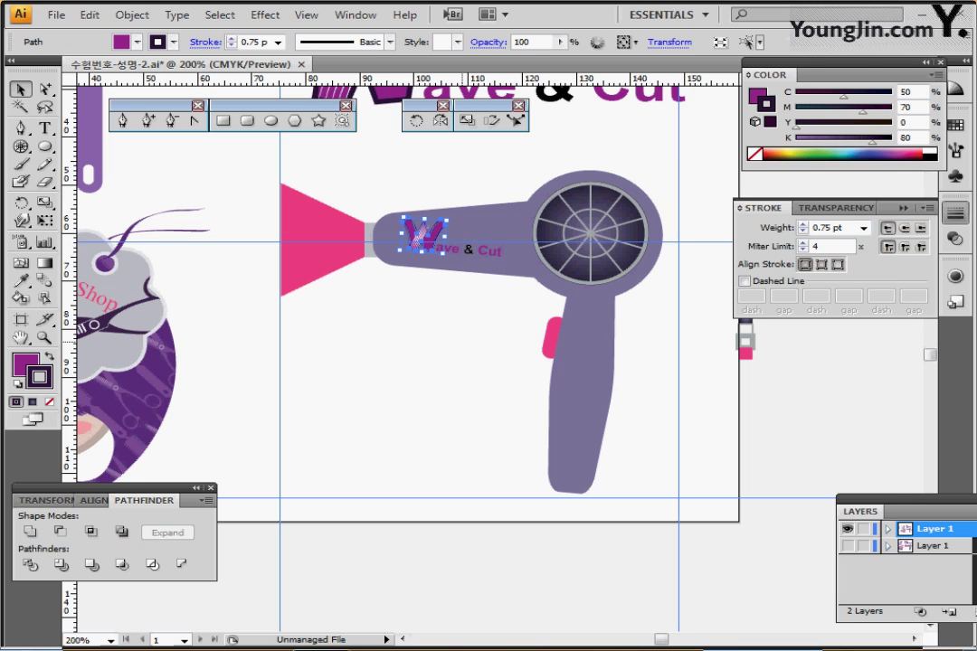
pyautogui.click(380, 179)
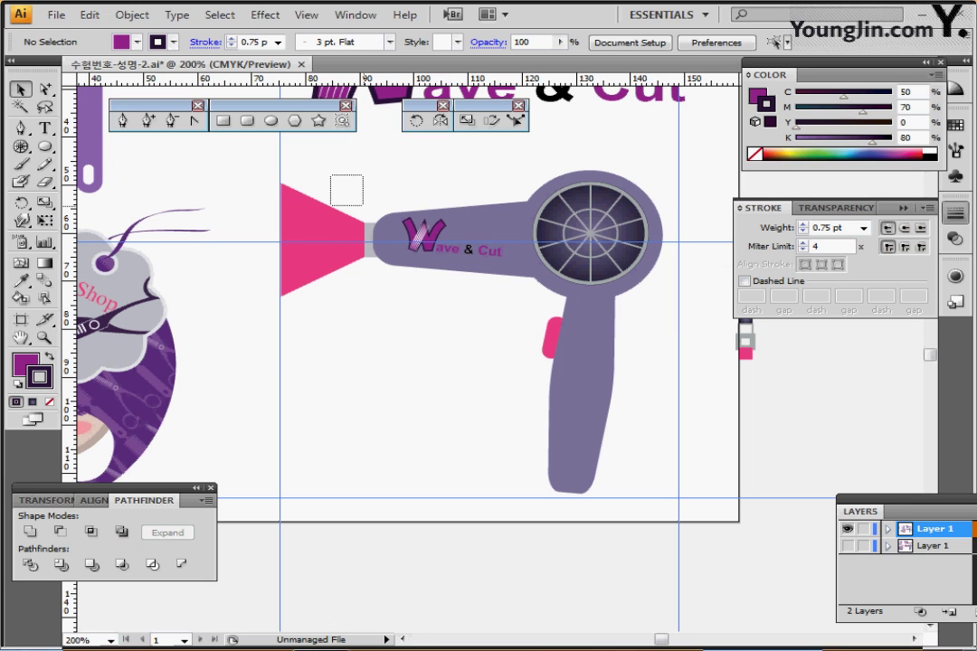
# Step: Group all the hair dryer parts together with the small logo
pyautogui.moveTo(330, 175); pyautogui.dragTo(657, 449)
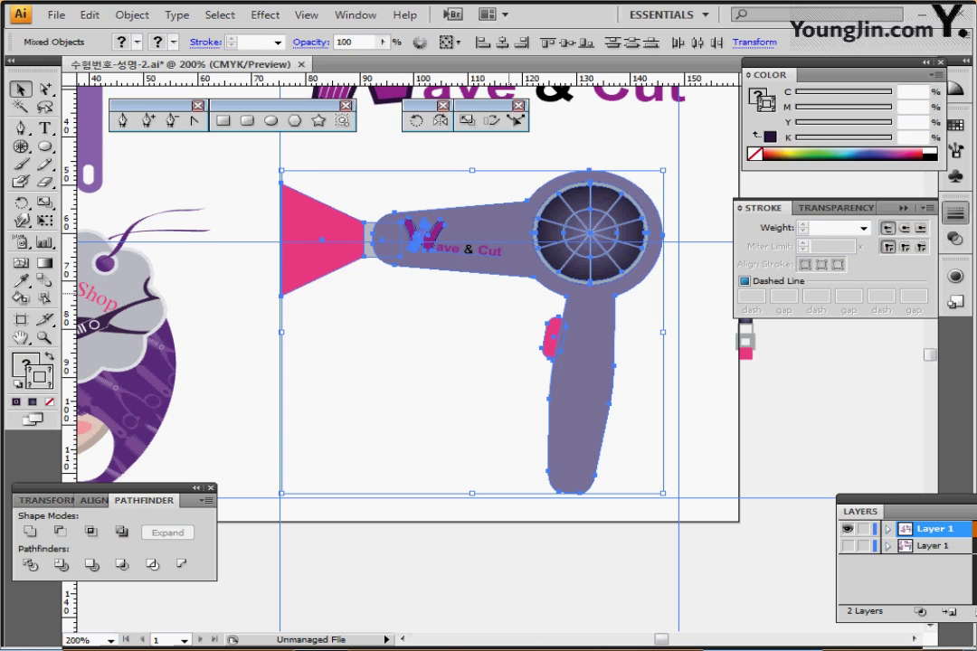
pyautogui.hotkey('ctrl', 'g')
pyautogui.hotkey('ctrl', 'g')
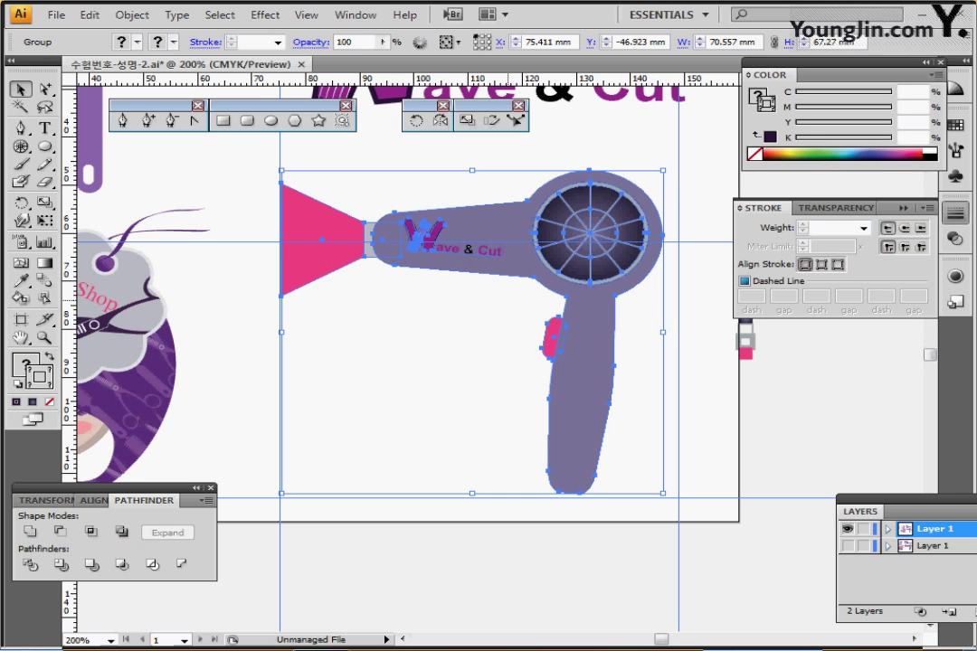
# Step: Apply a black Drop Shadow to the hair dryer group: Multiply, 75% opacity, 2.47 mm X and Y offsets, 1.76 mm blur
pyautogui.click(265, 15)
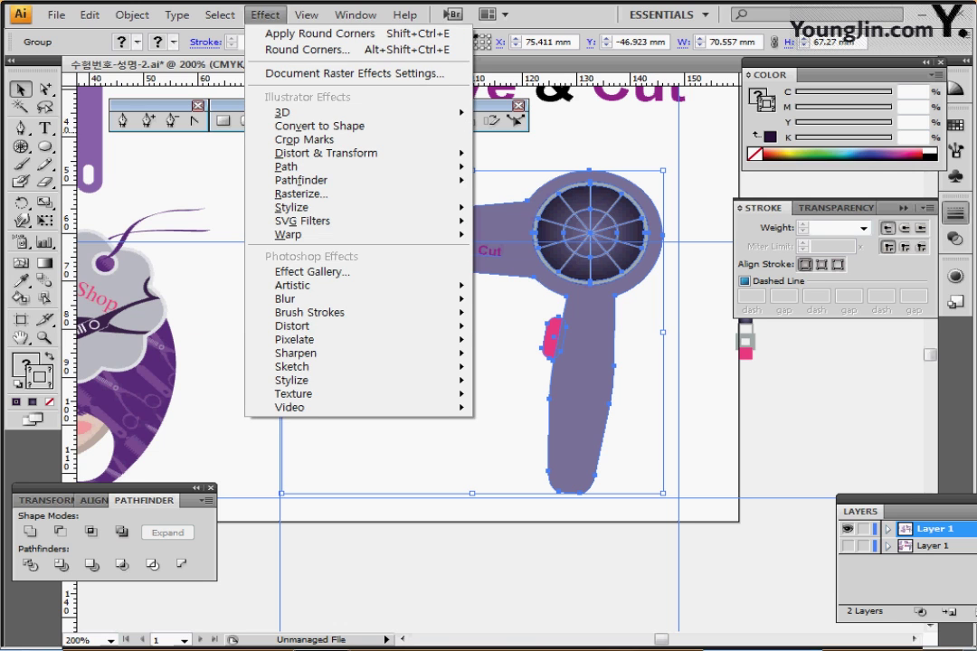
pyautogui.moveTo(292, 207)
pyautogui.click(538, 228)
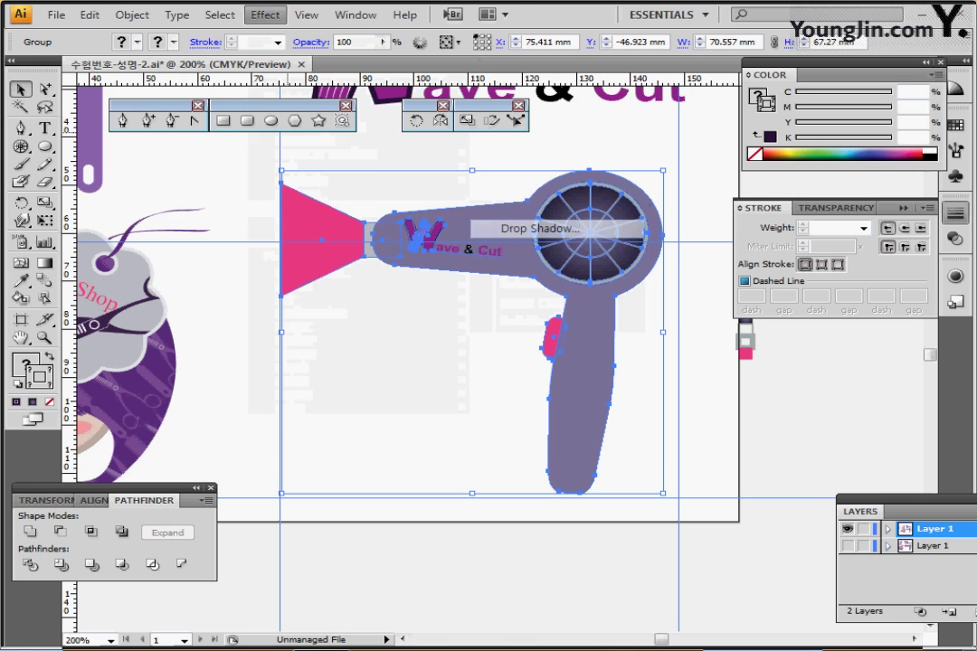
pyautogui.moveTo(407, 208); pyautogui.dragTo(284, 207)
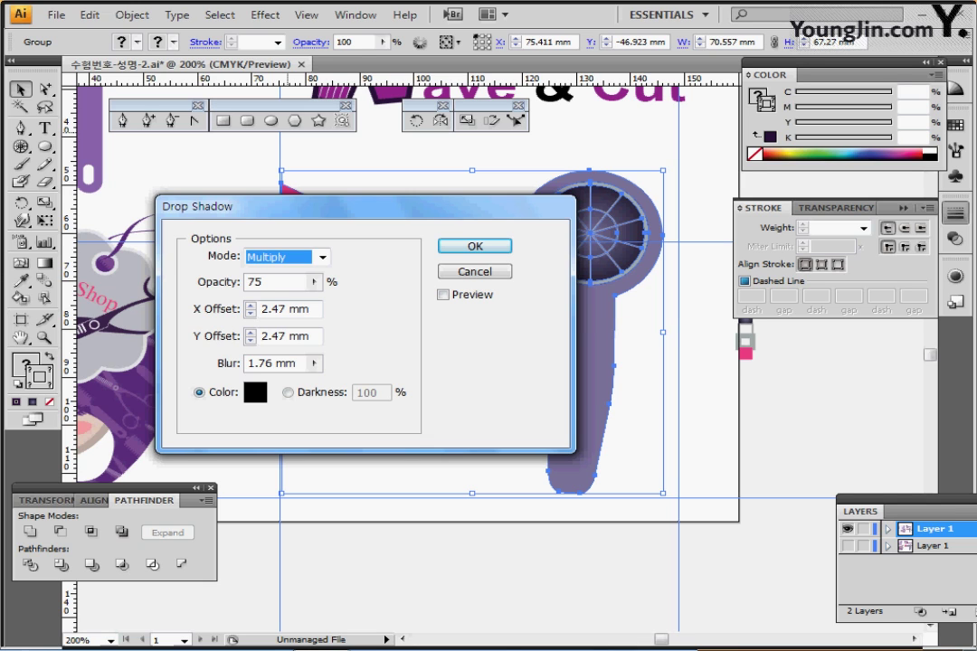
pyautogui.click(475, 246)
pyautogui.press('Return')
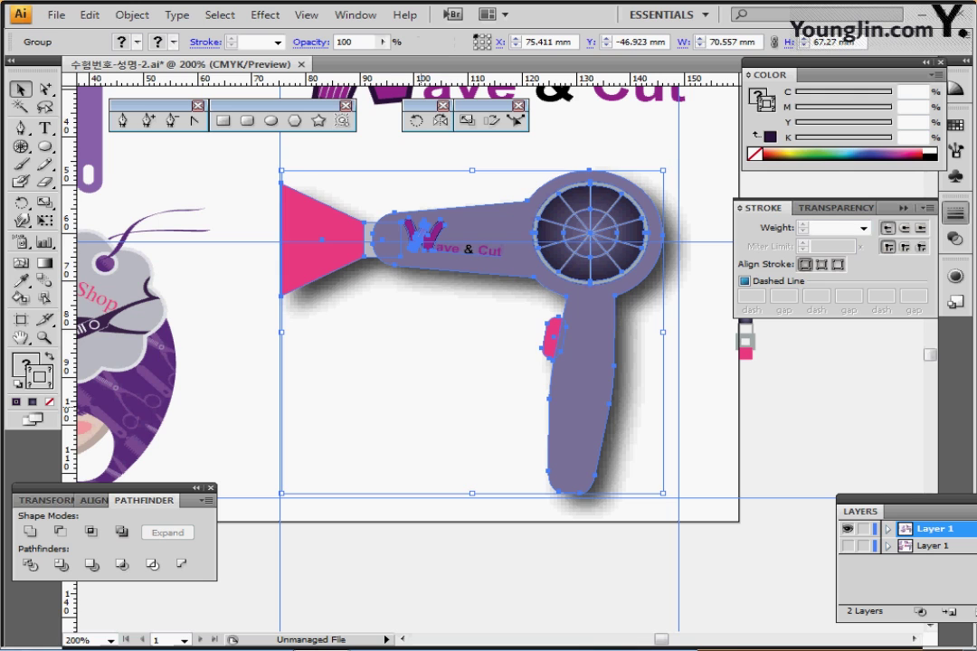
# Step: Deselect the artwork, fit the whole artboard in the window and hide the guides
pyautogui.hotkey('ctrl', 'shift', 'a')
pyautogui.doubleClick(21, 338)
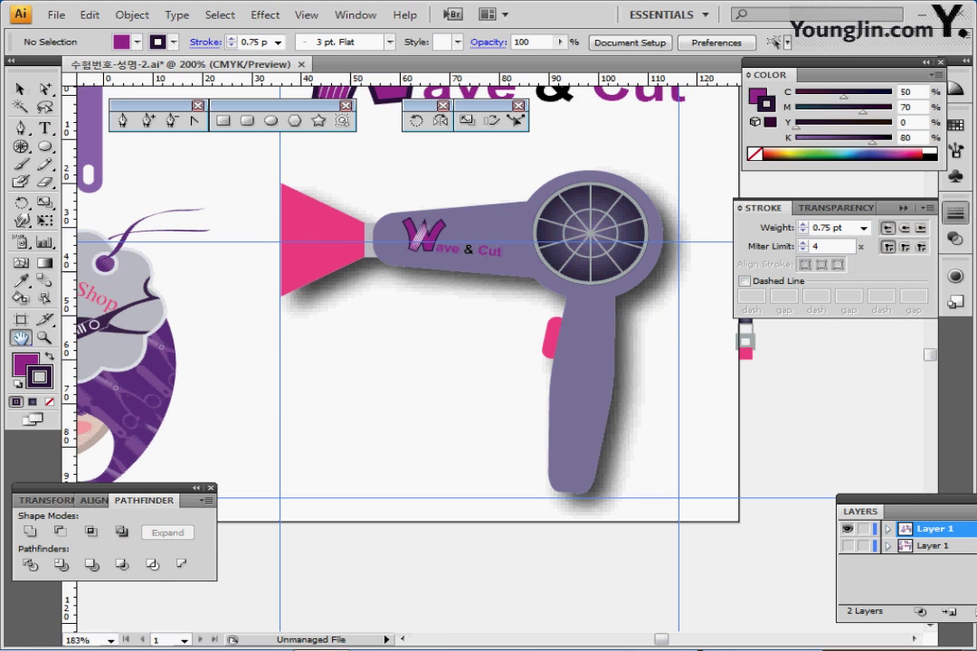
pyautogui.hotkey('ctrl', ';')
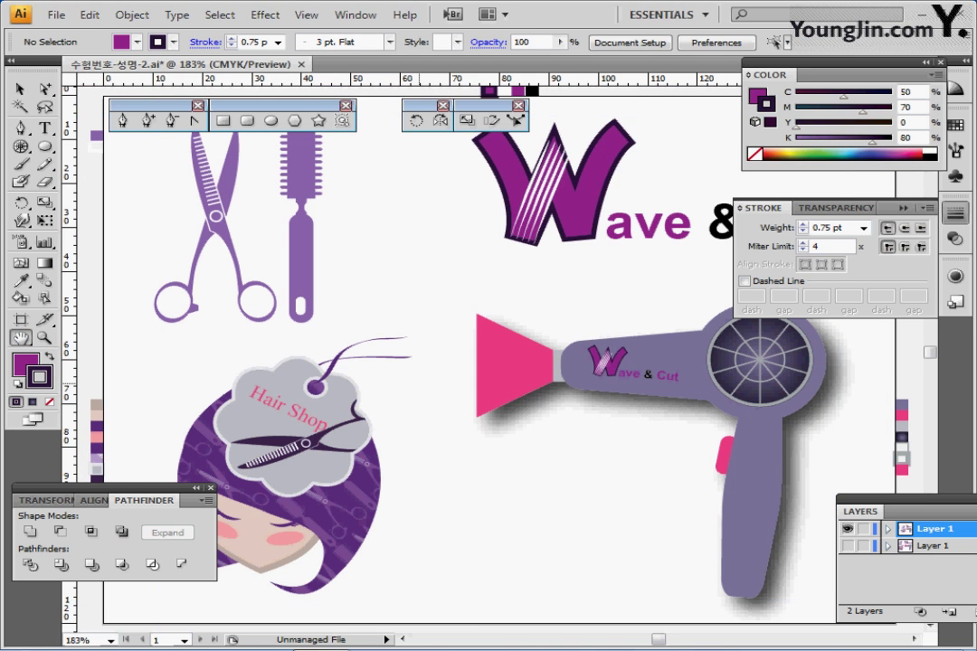